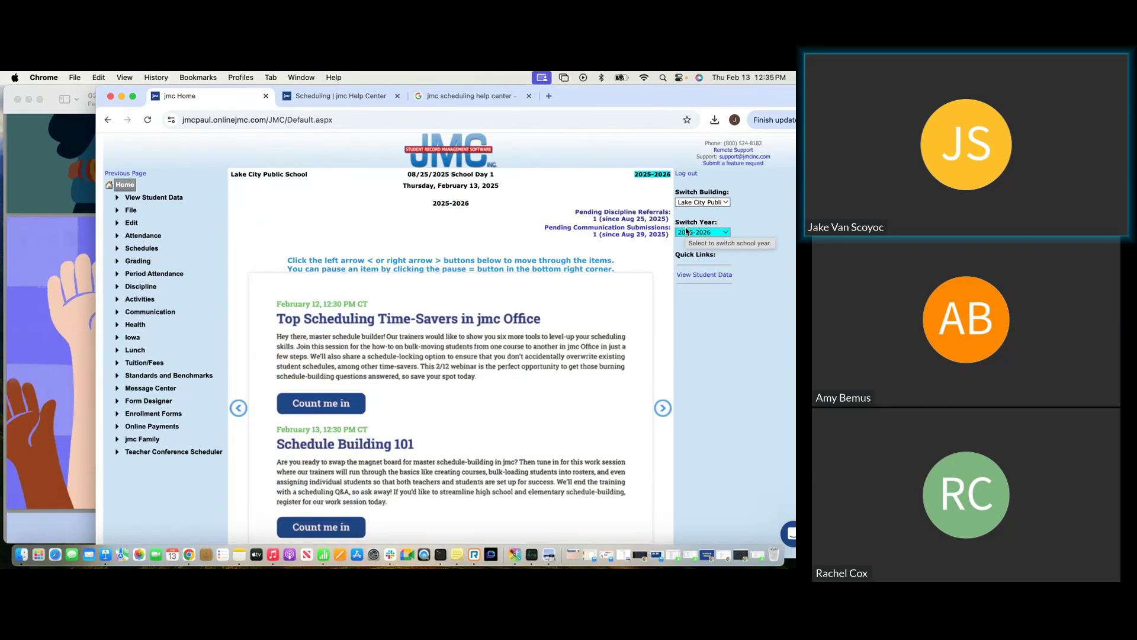
Open the jmc help panel and go to the Scheduling help collection of 31 articles.
scroll(687, 231, down, 2)
scroll(668, 211, up, 2)
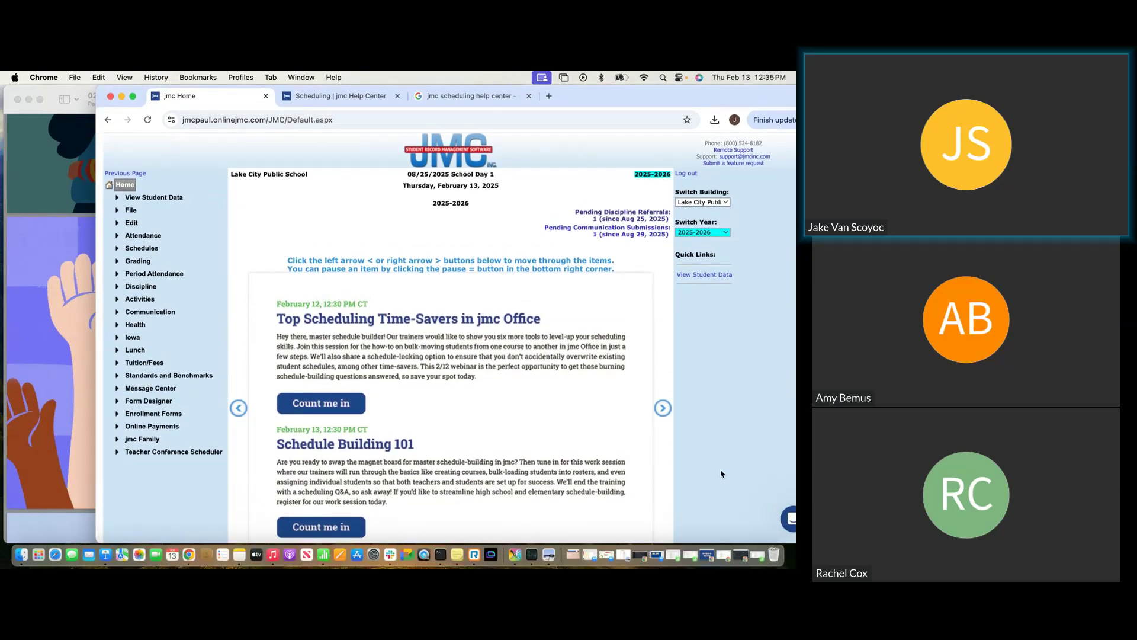
click(784, 524)
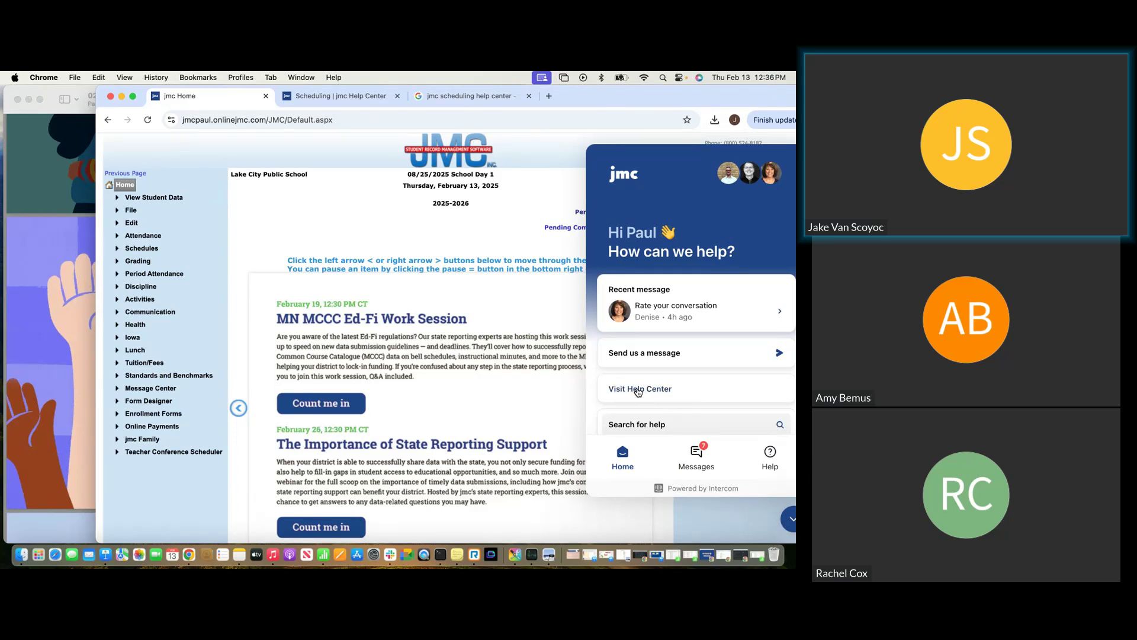
click(321, 101)
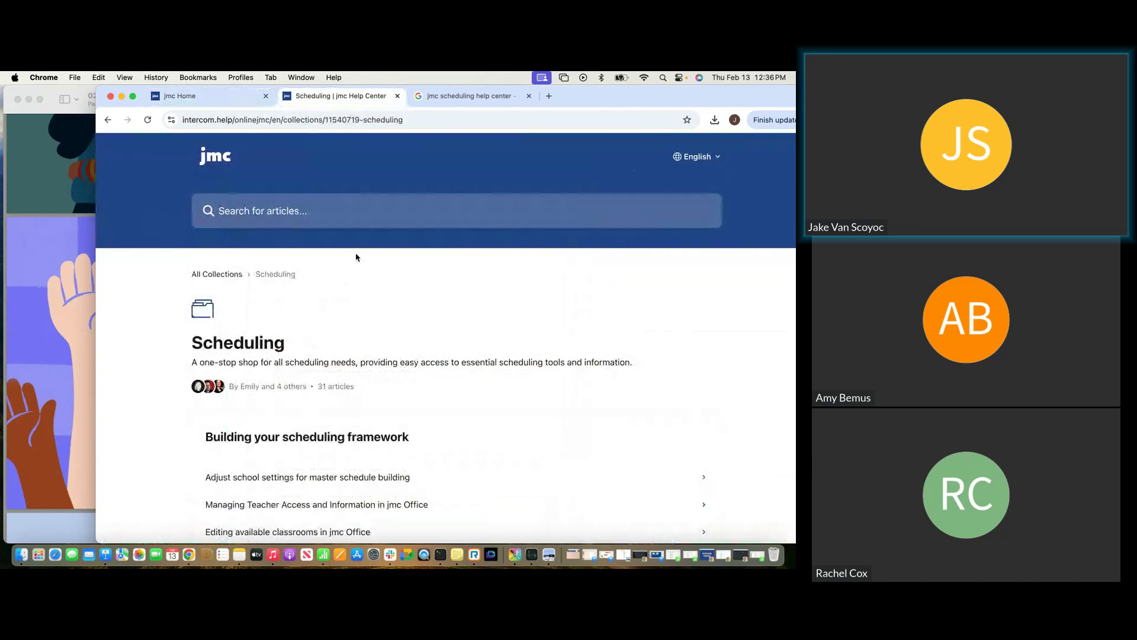
click(301, 215)
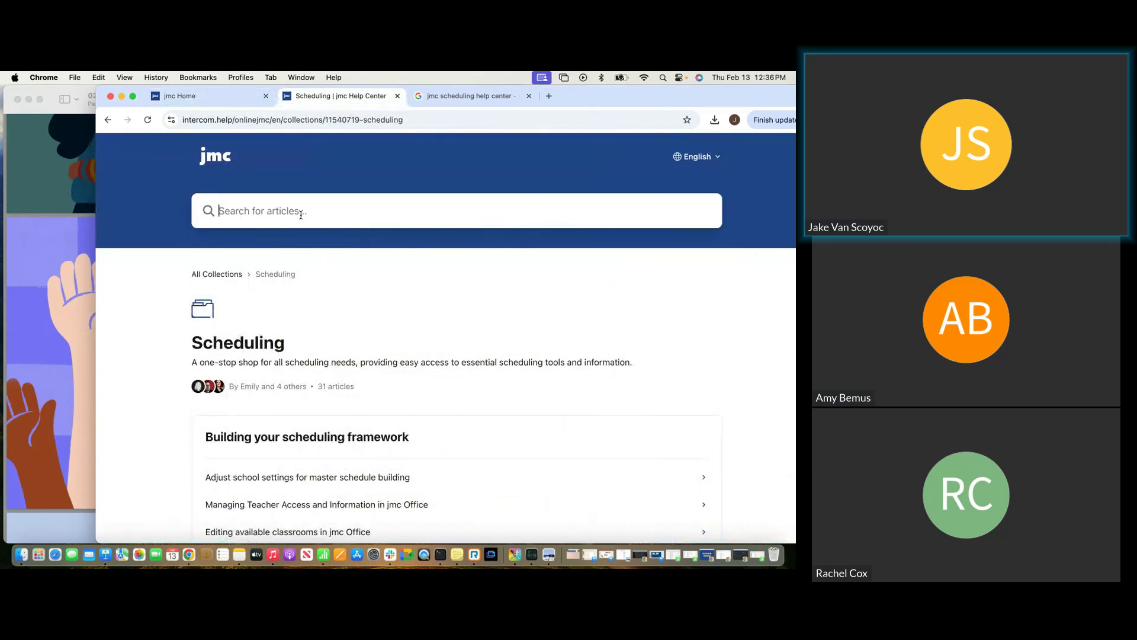
text(Sche)
drag(448, 121, 273, 125)
key(BackSpace)
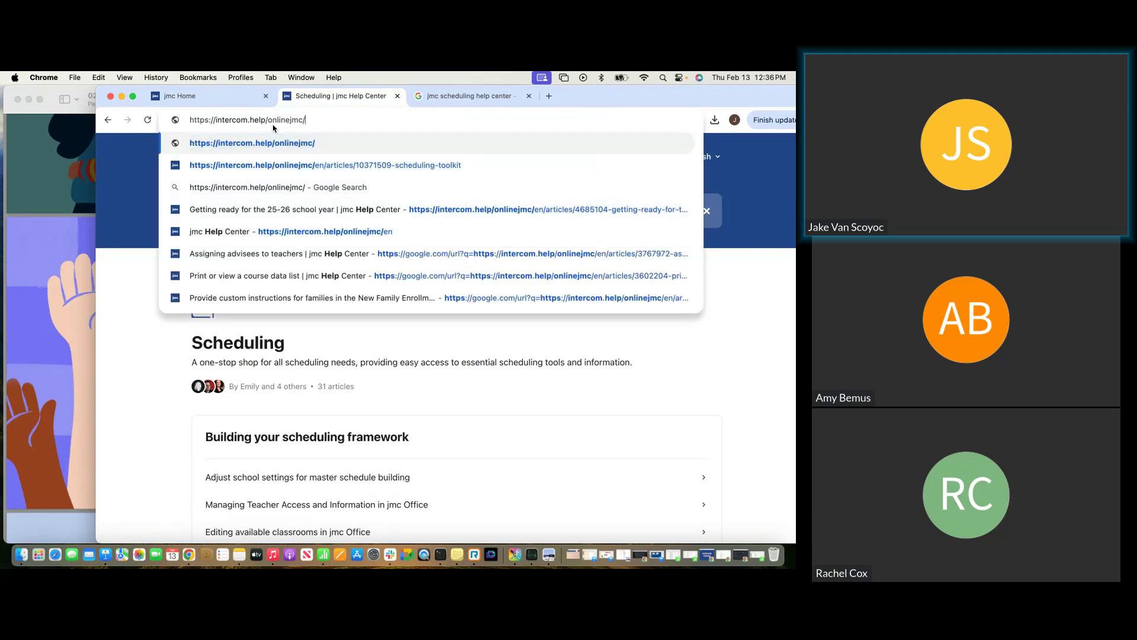
key(Return)
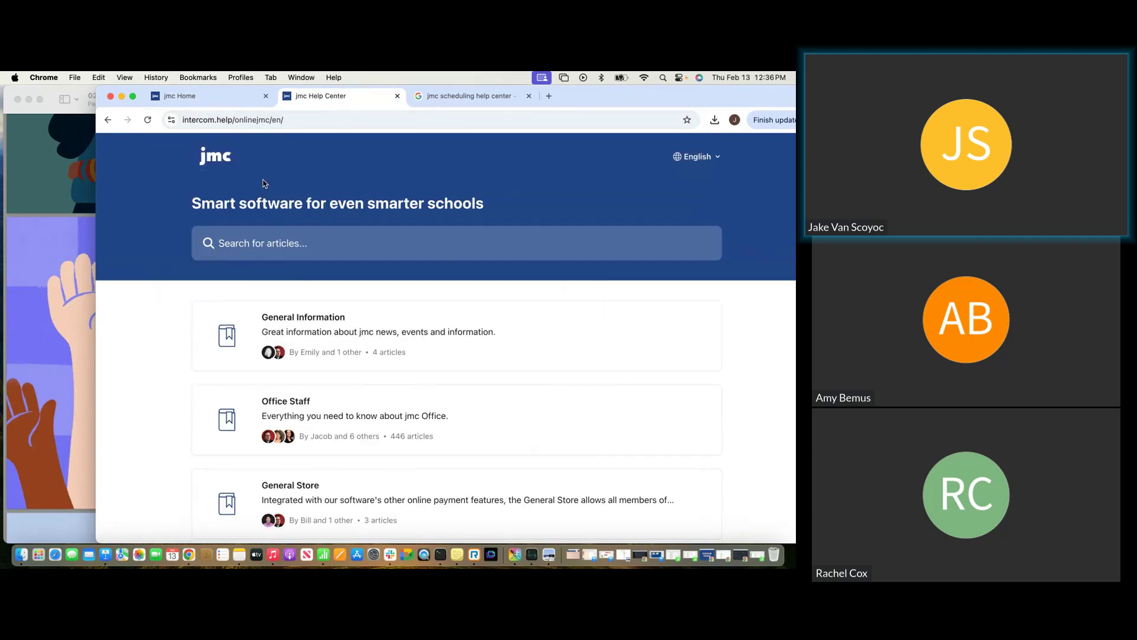
scroll(346, 361, down, 15)
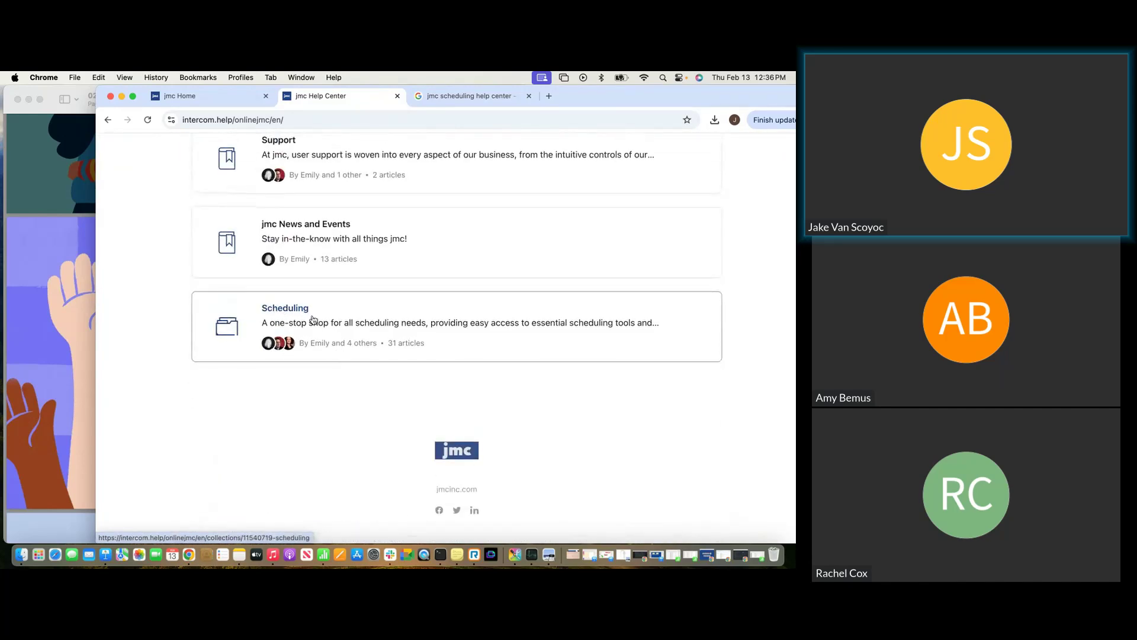
scroll(320, 319, up, 15)
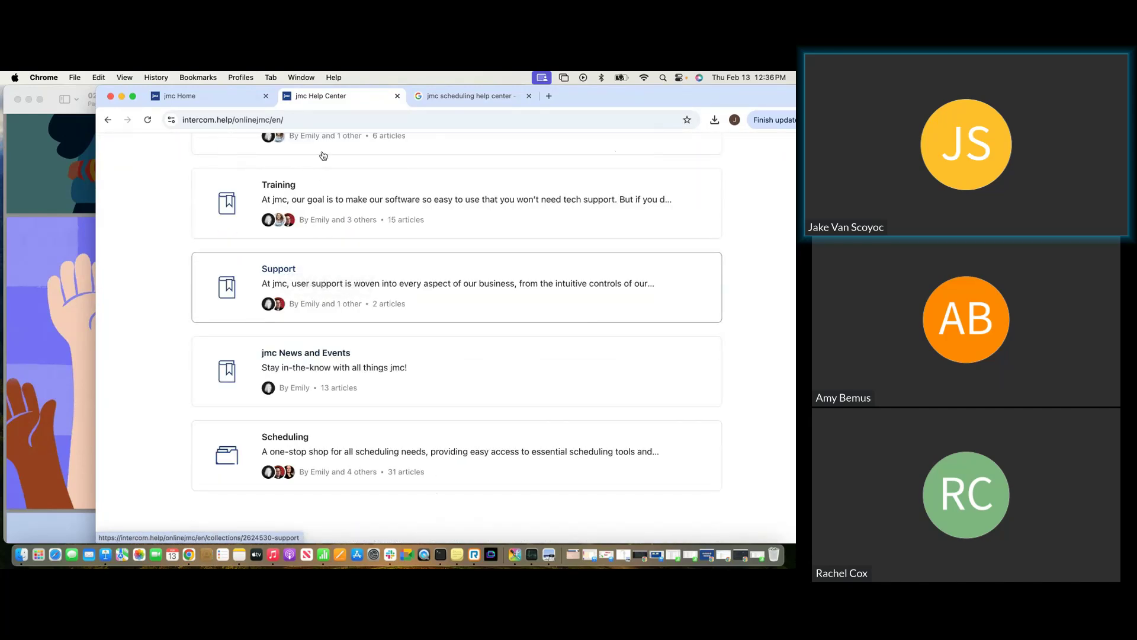
scroll(265, 308, down, 15)
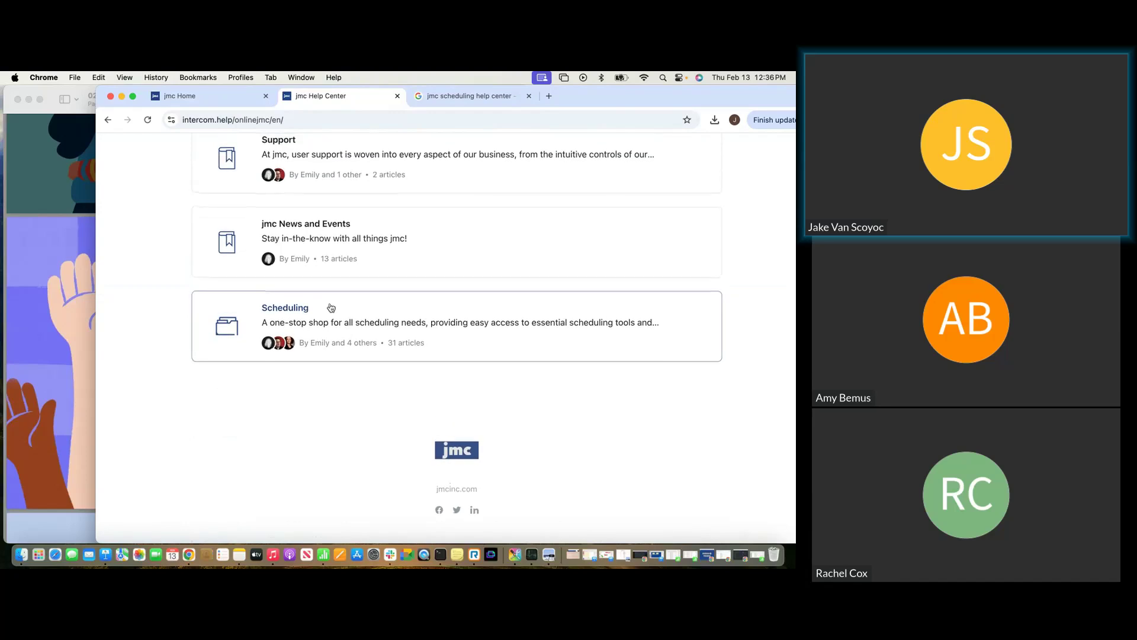
click(330, 308)
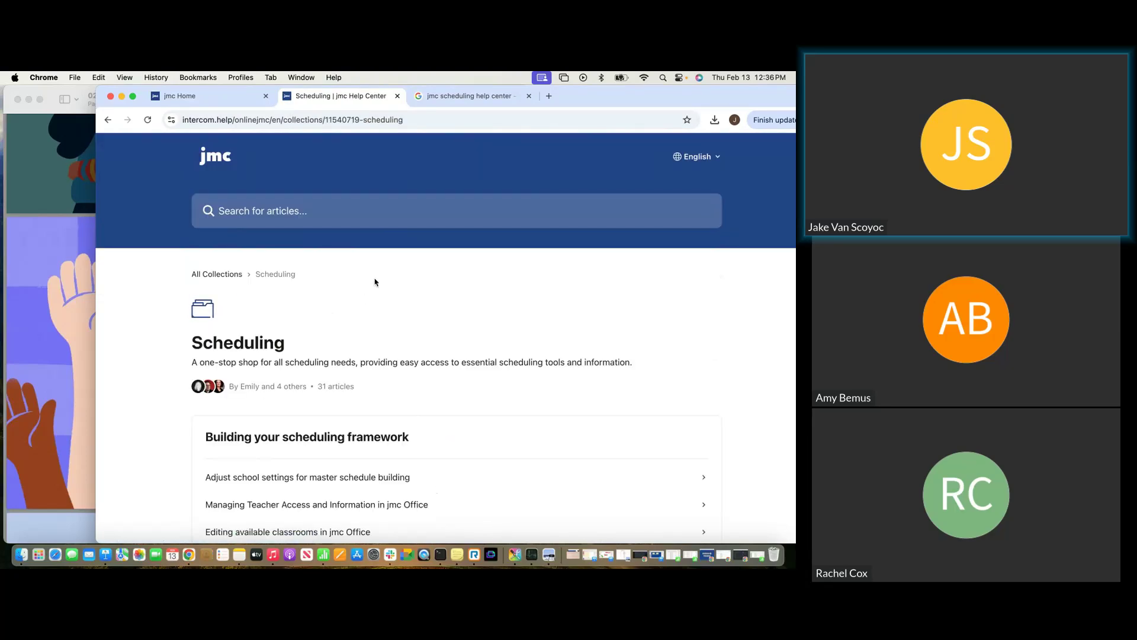
scroll(394, 243, down, 3)
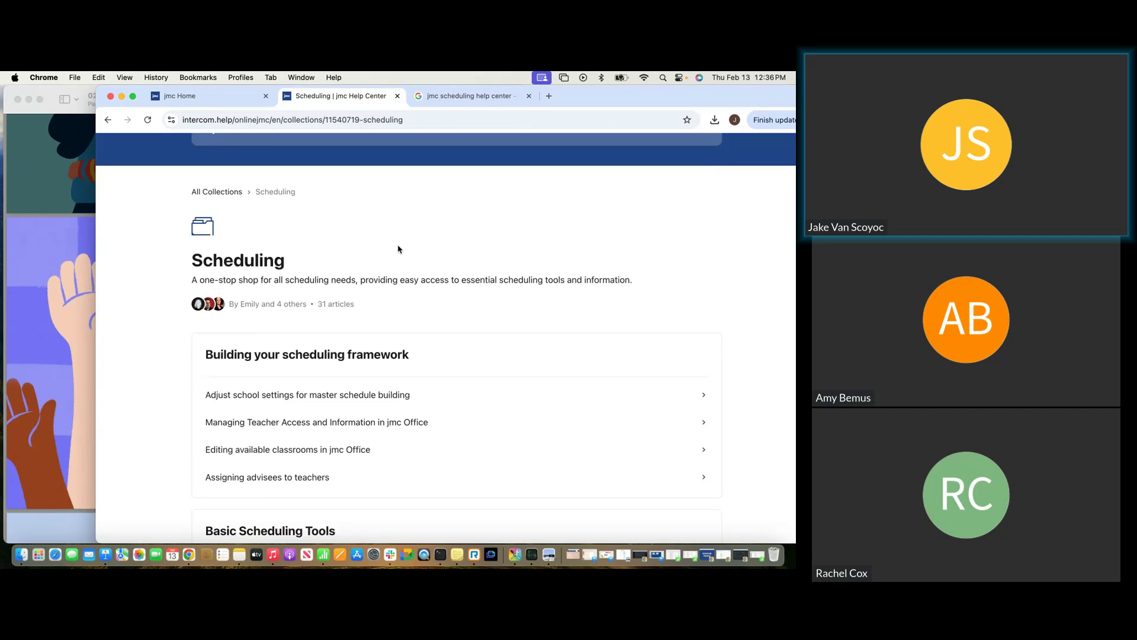
scroll(398, 249, down, 1)
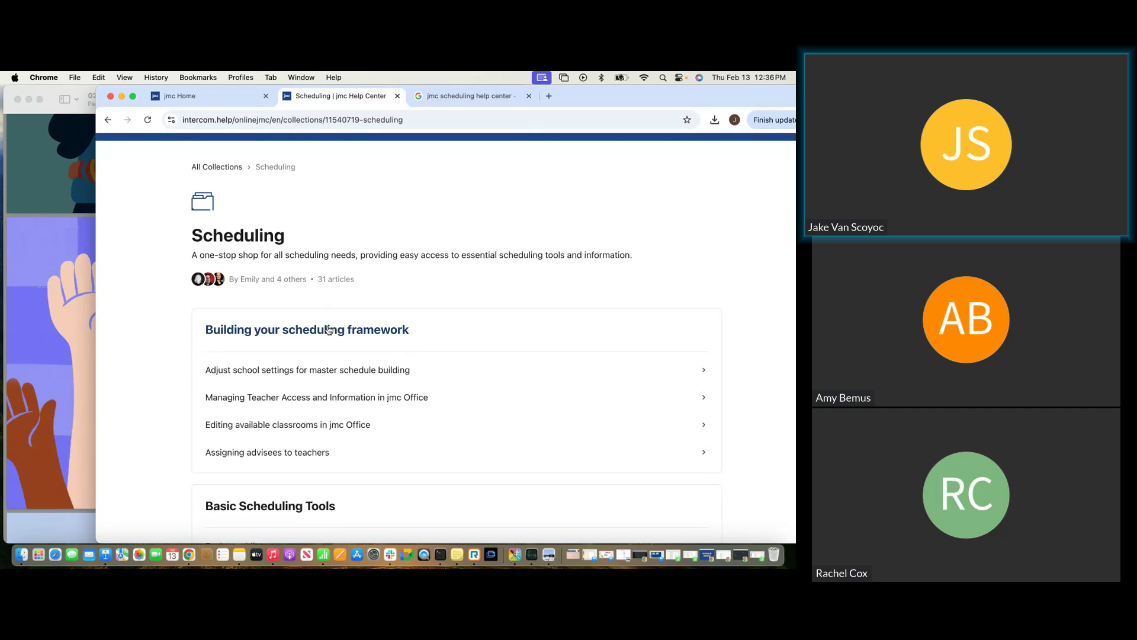
scroll(442, 243, down, 4)
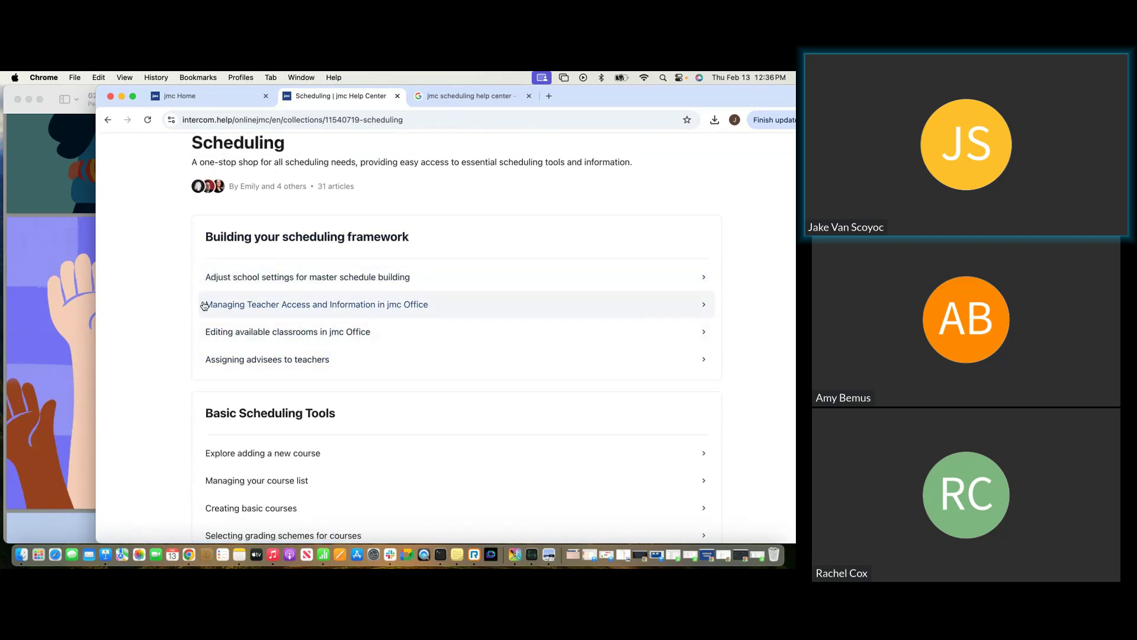
scroll(249, 304, down, 4)
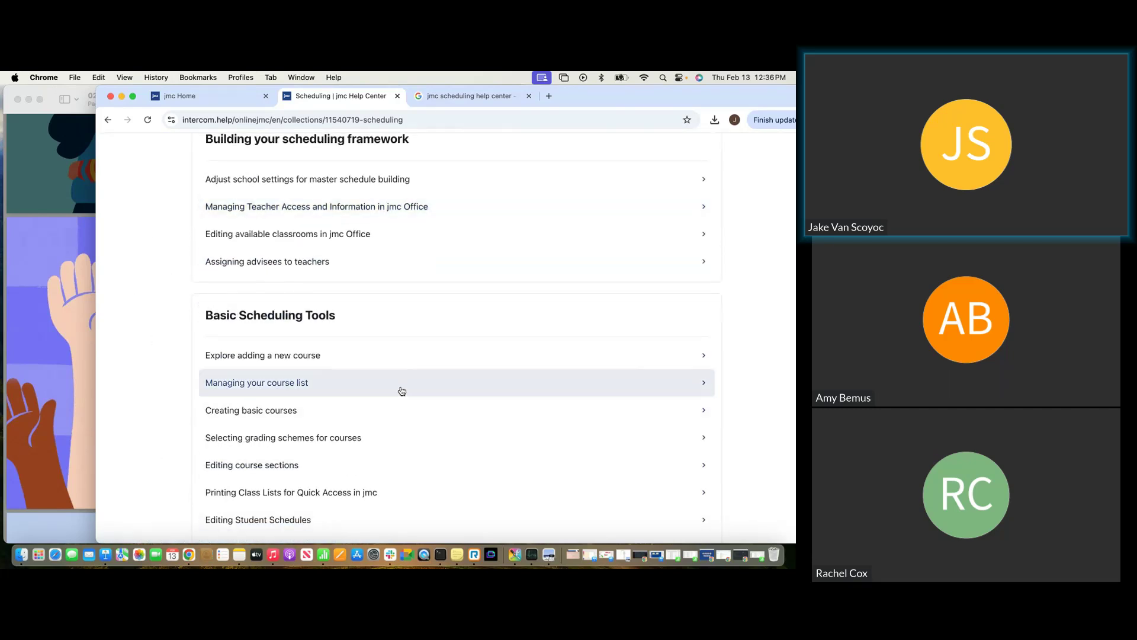
scroll(399, 389, down, 8)
scroll(399, 388, down, 15)
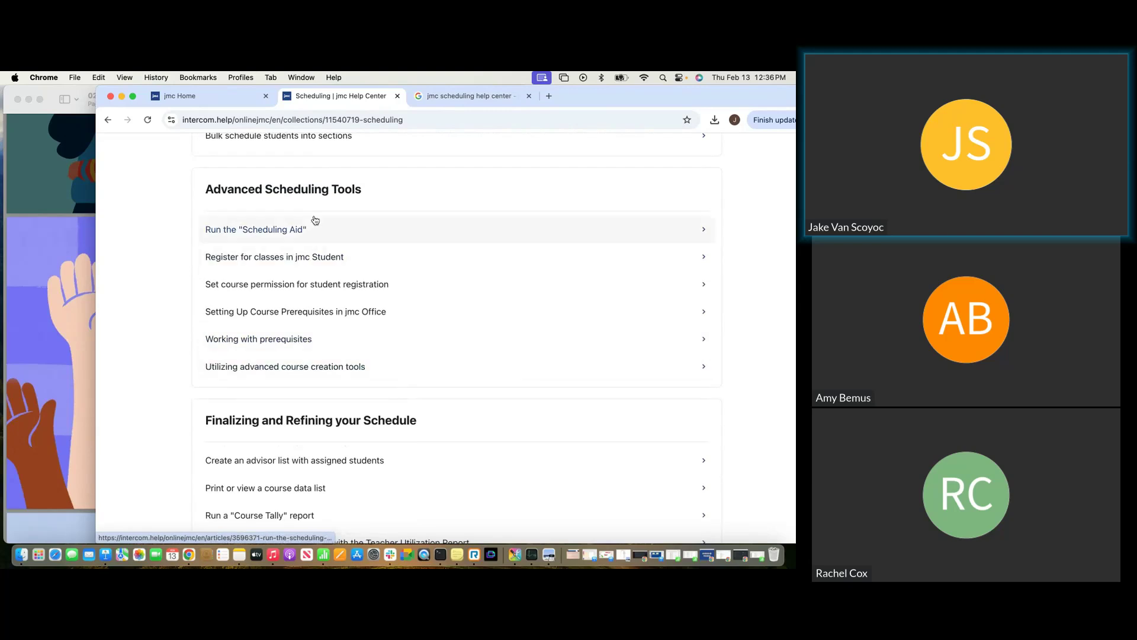
scroll(274, 277, down, 2)
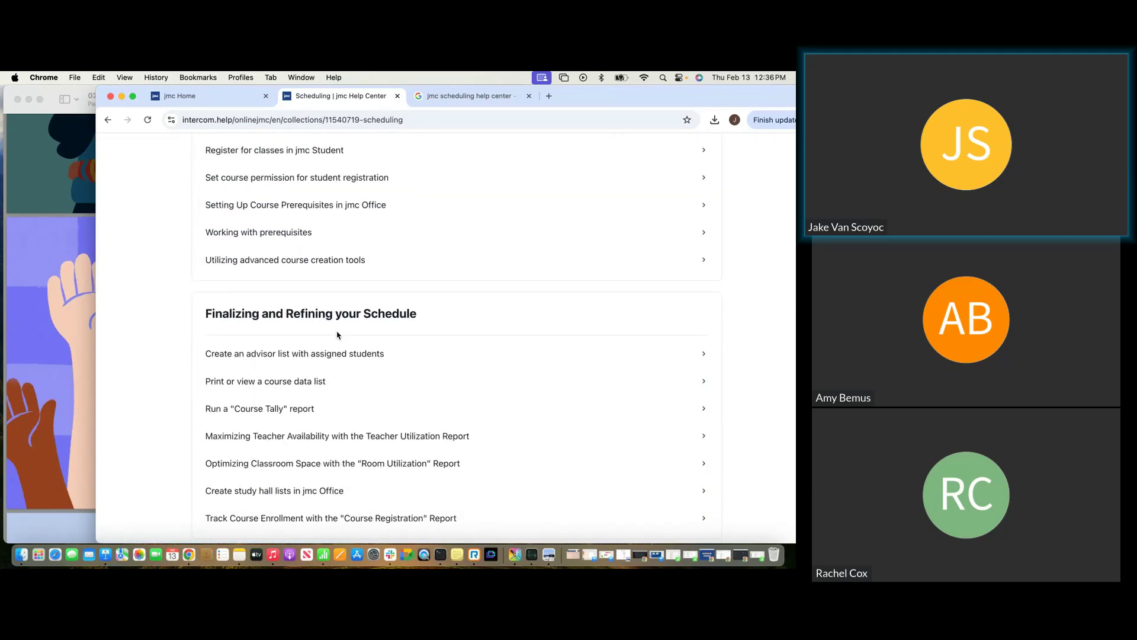
scroll(335, 333, down, 1)
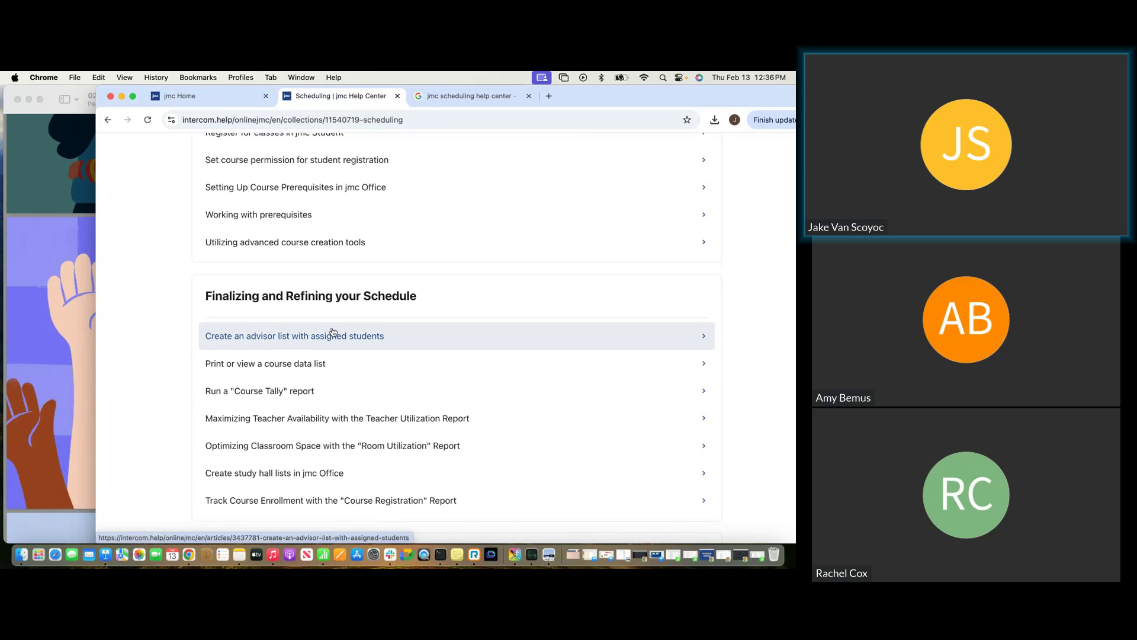
scroll(334, 332, down, 10)
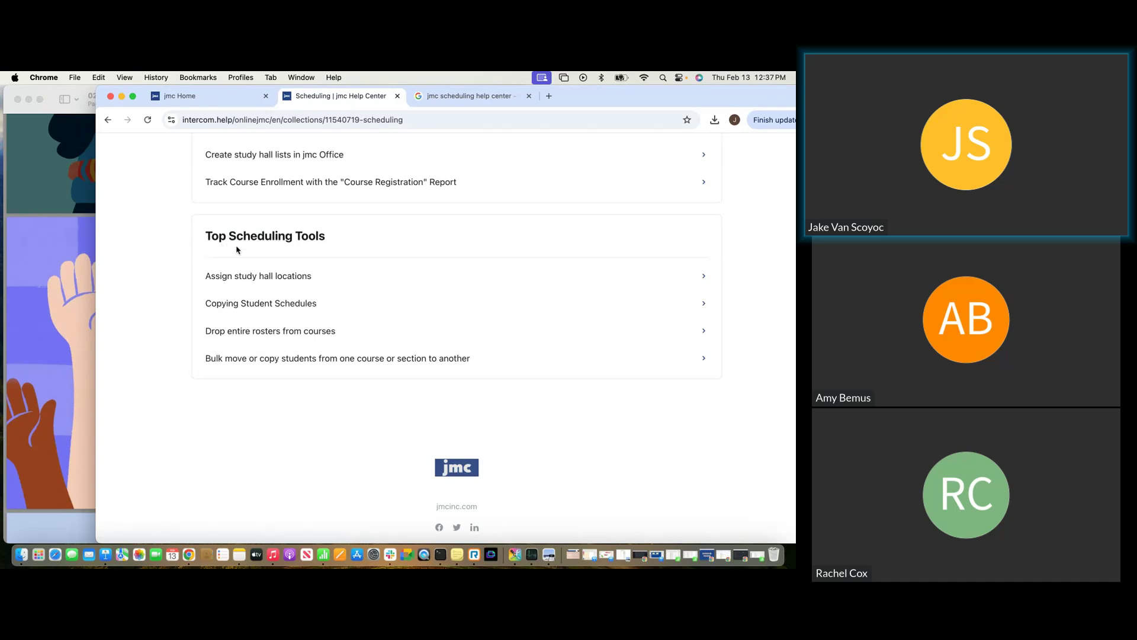
scroll(264, 258, up, 10)
scroll(265, 258, up, 5)
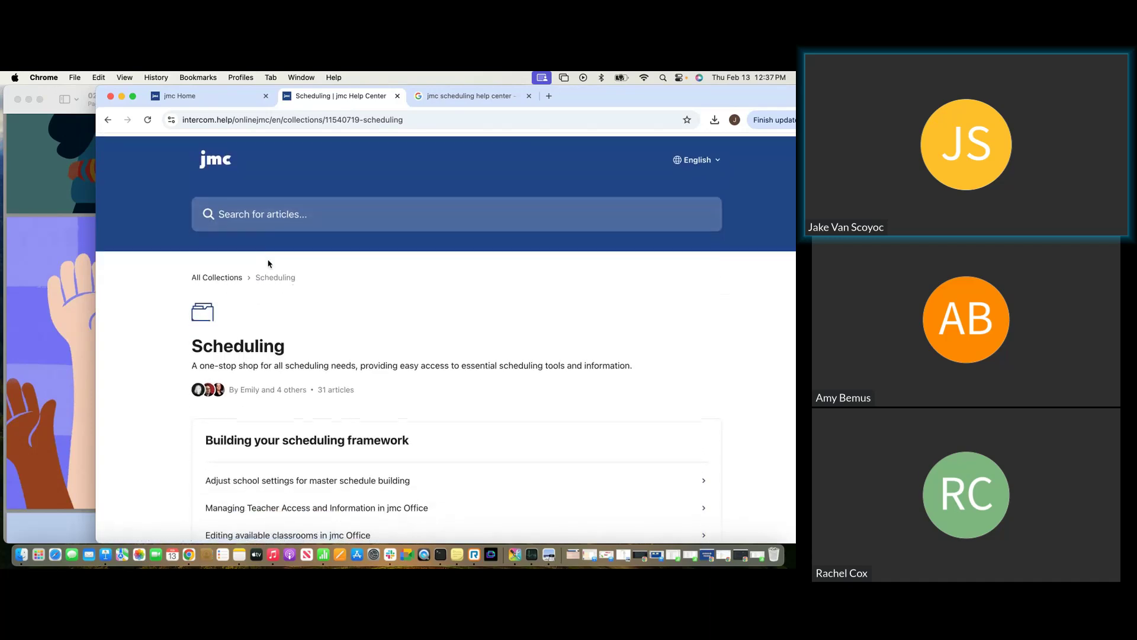
Show the Preview slide deck full screen and advance to the Question #1 slide.
click(39, 266)
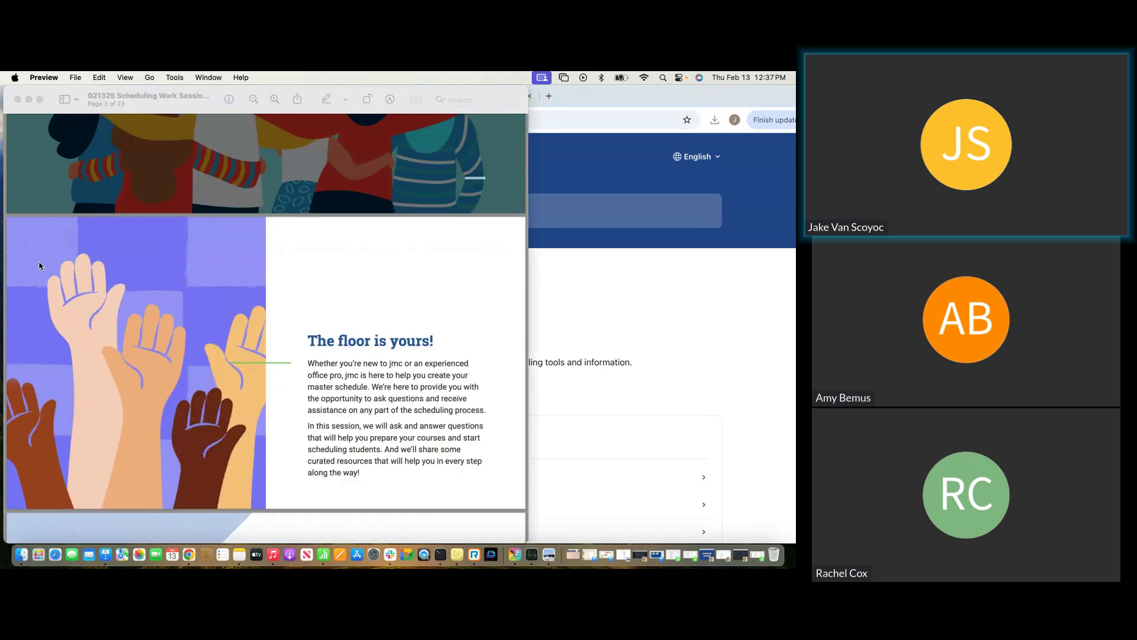
click(40, 99)
key(Down)
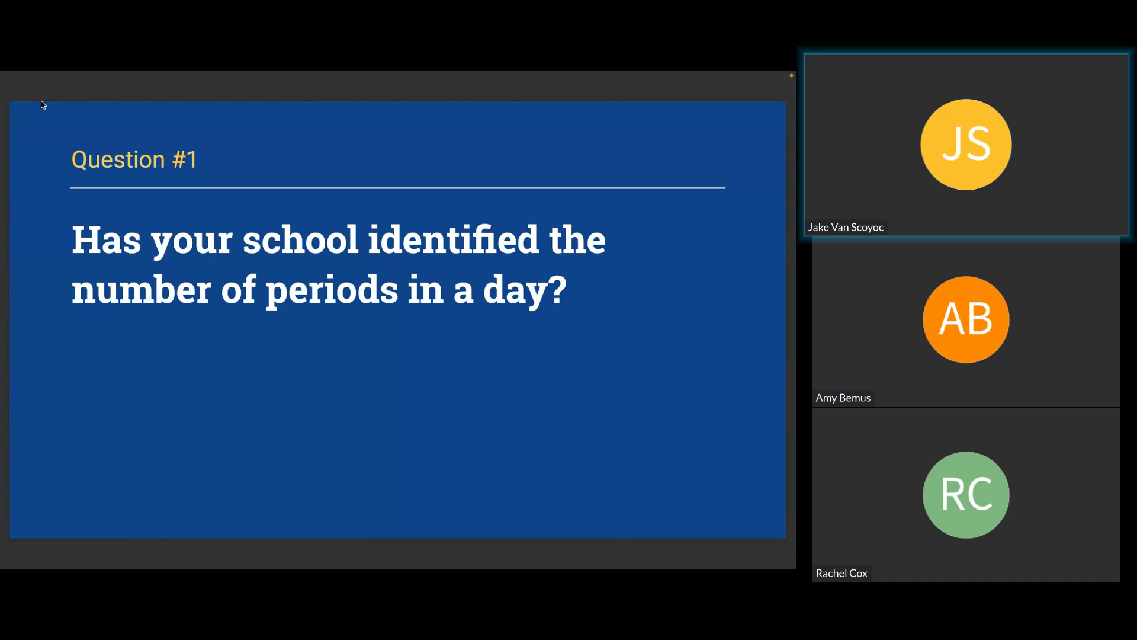
Leave full screen, return to the jmc Office Home tab and close the help chat panel.
key(Escape)
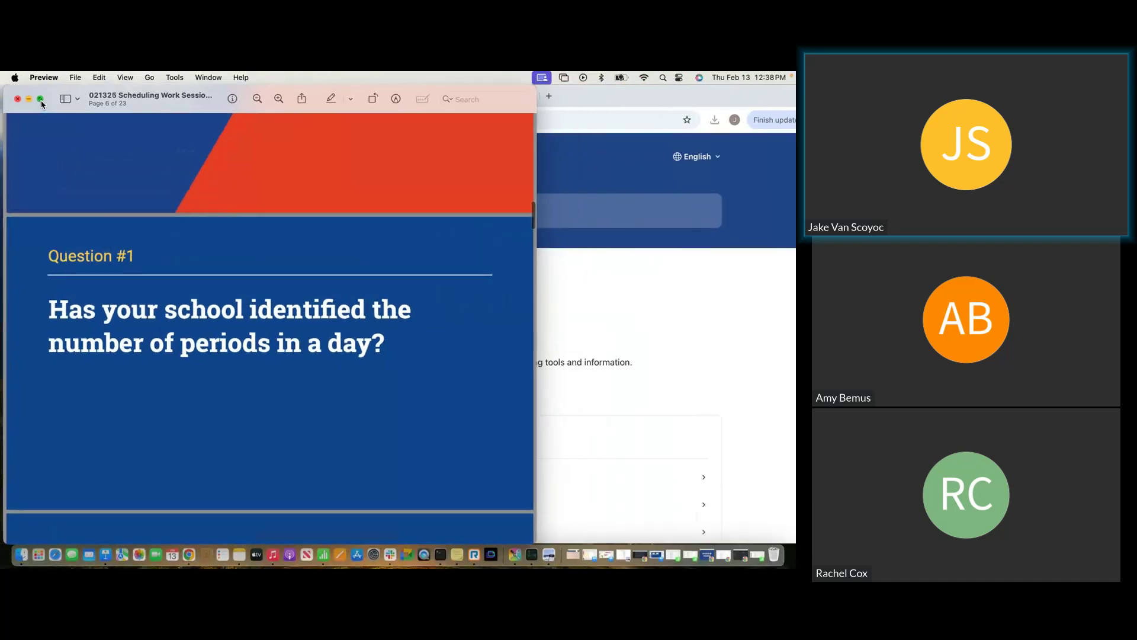
click(695, 335)
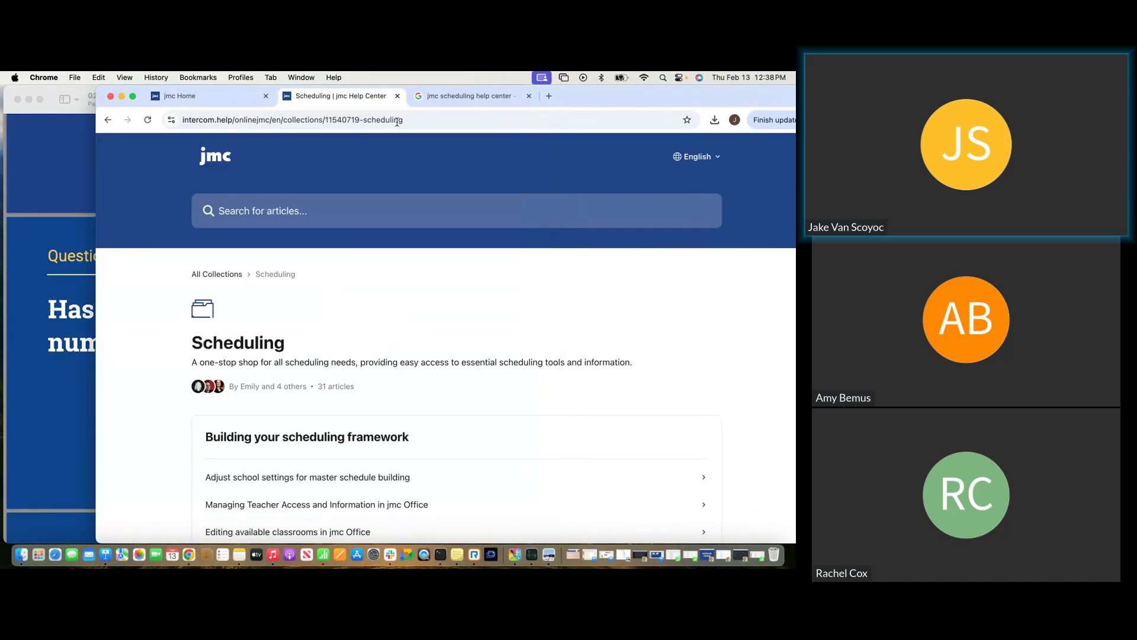
click(207, 100)
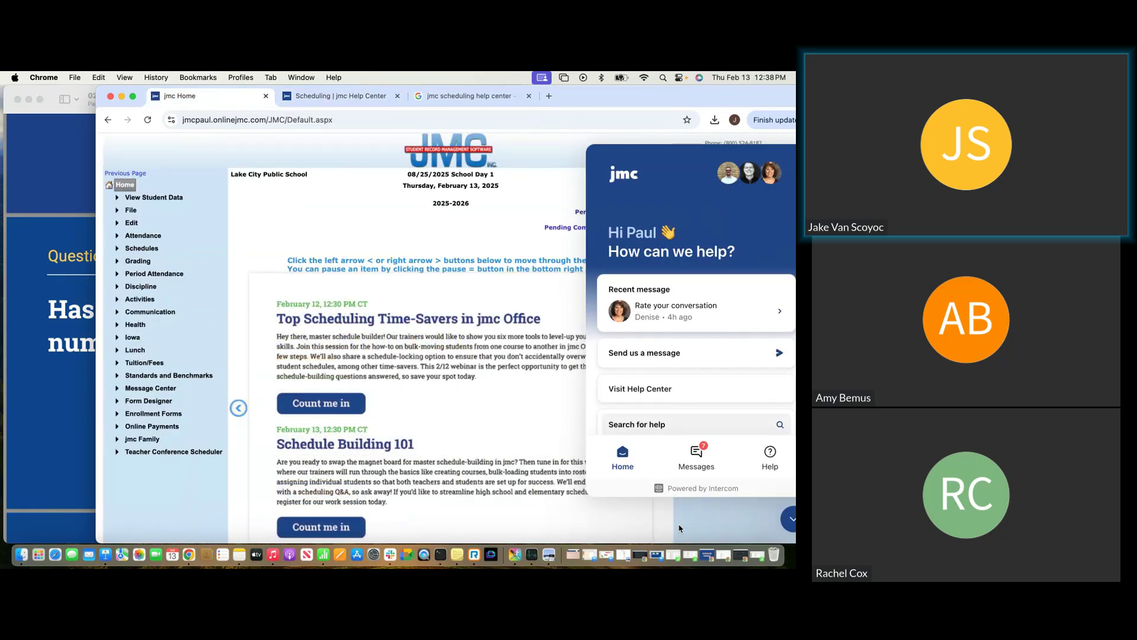
click(788, 518)
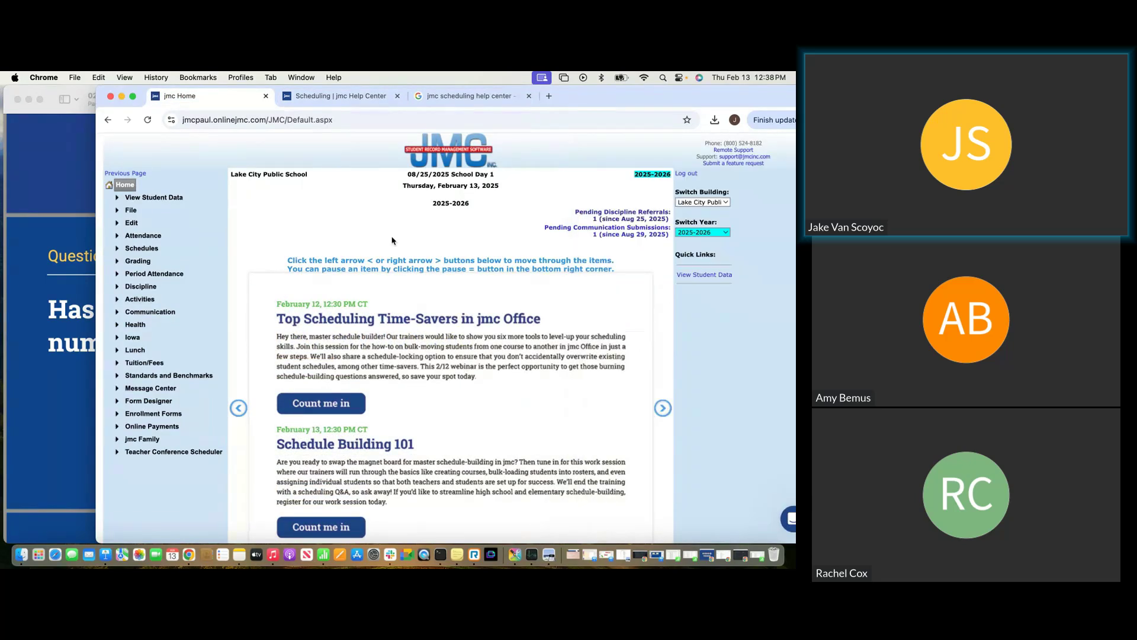
Open Period Attendance > Data > Edit Attendance, showing periods 0 through 9, checking the Question #1 slide.
click(161, 274)
click(139, 286)
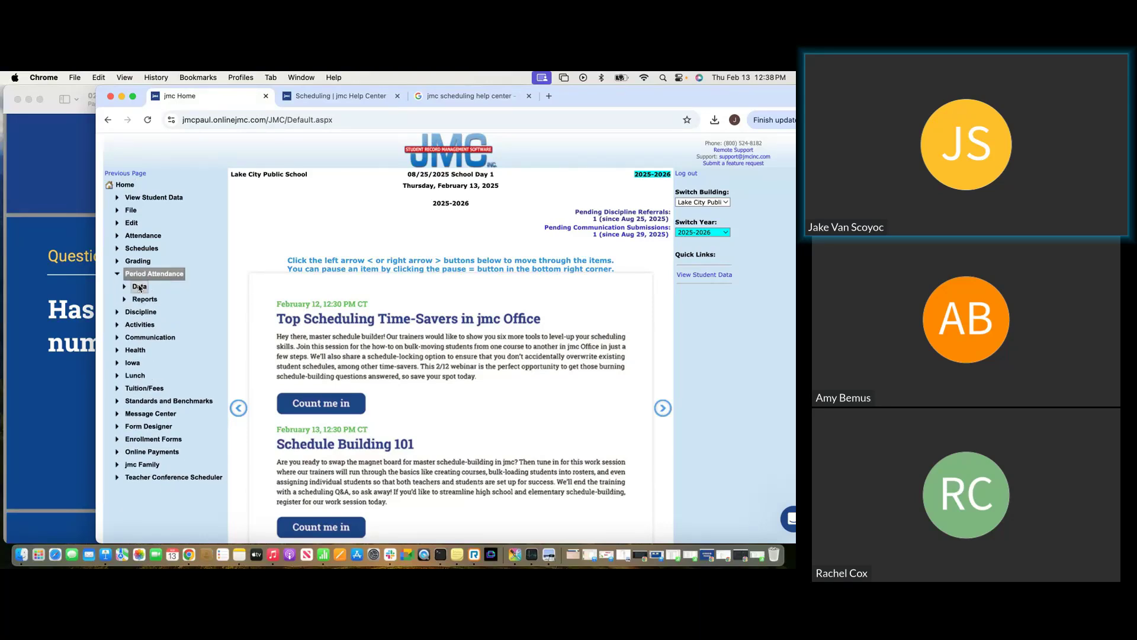
click(162, 300)
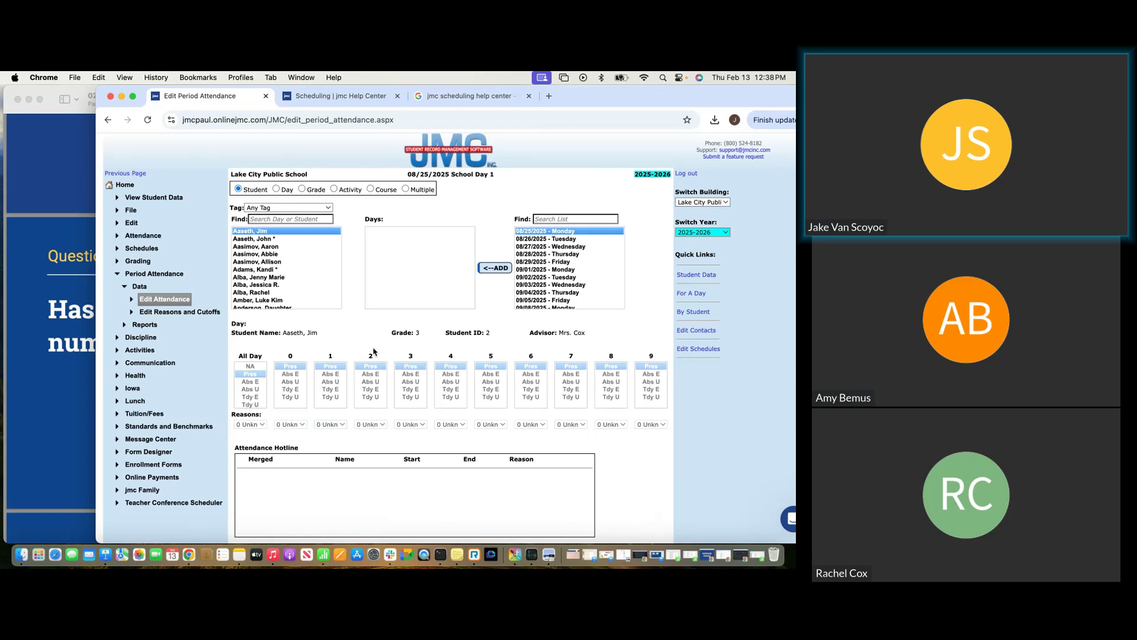
click(138, 273)
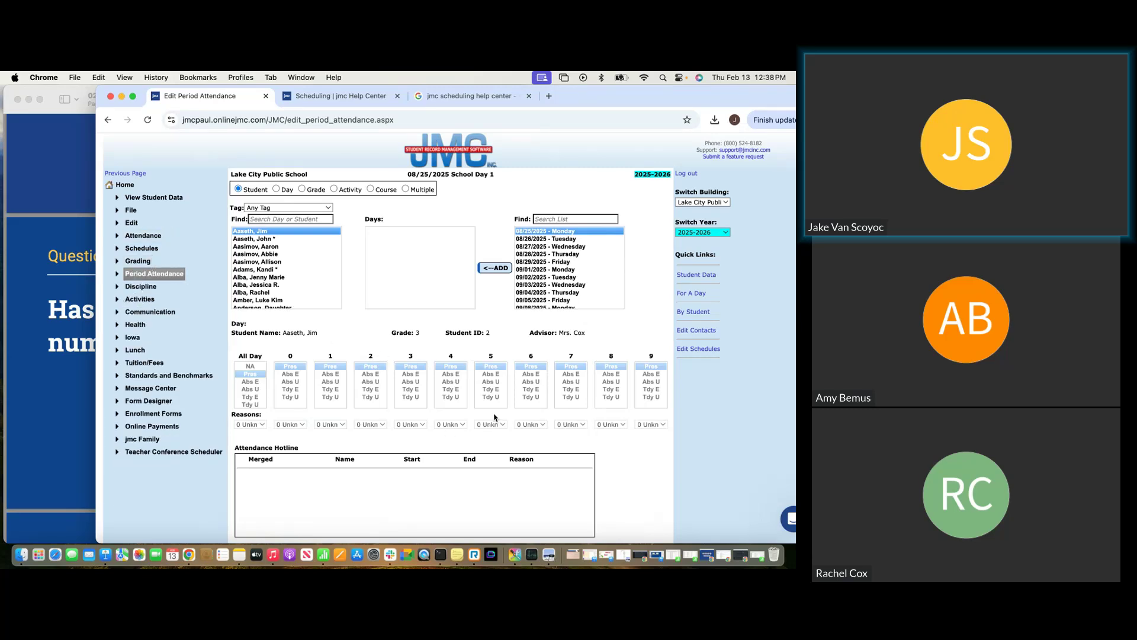
click(71, 387)
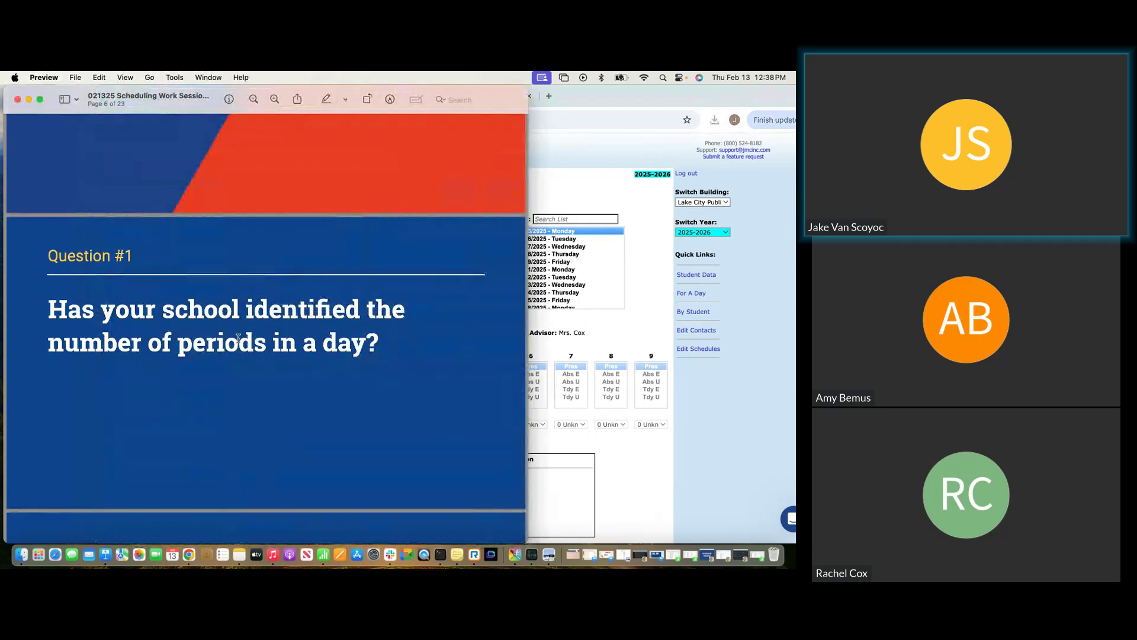
click(629, 335)
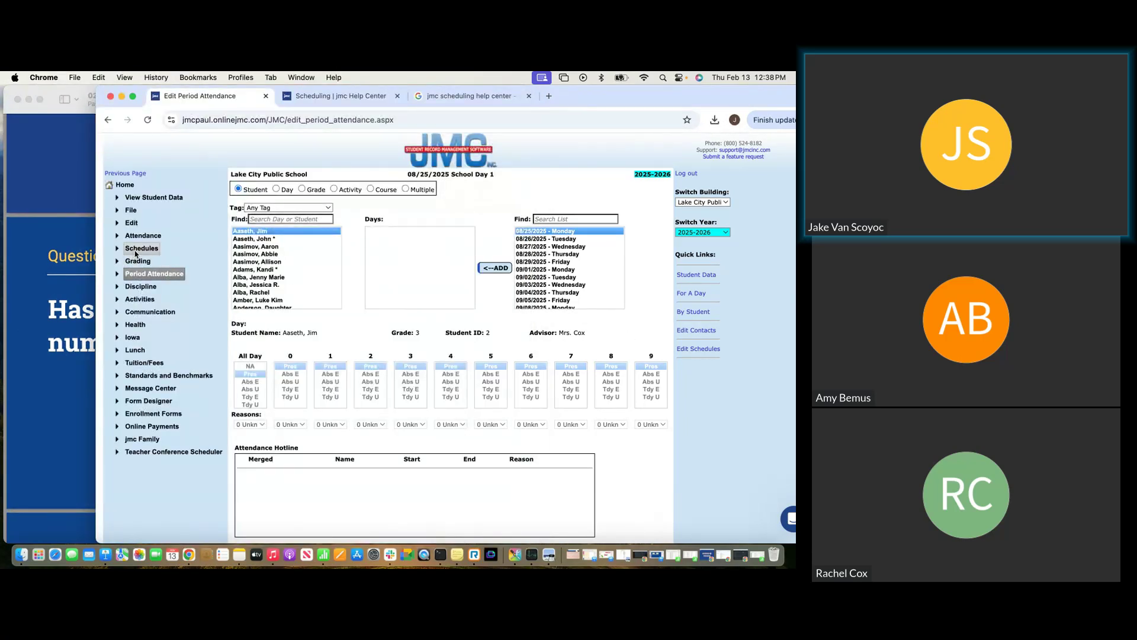
Add a new section to course 5047 Geometric Conversations in Edit Course Data.
click(140, 249)
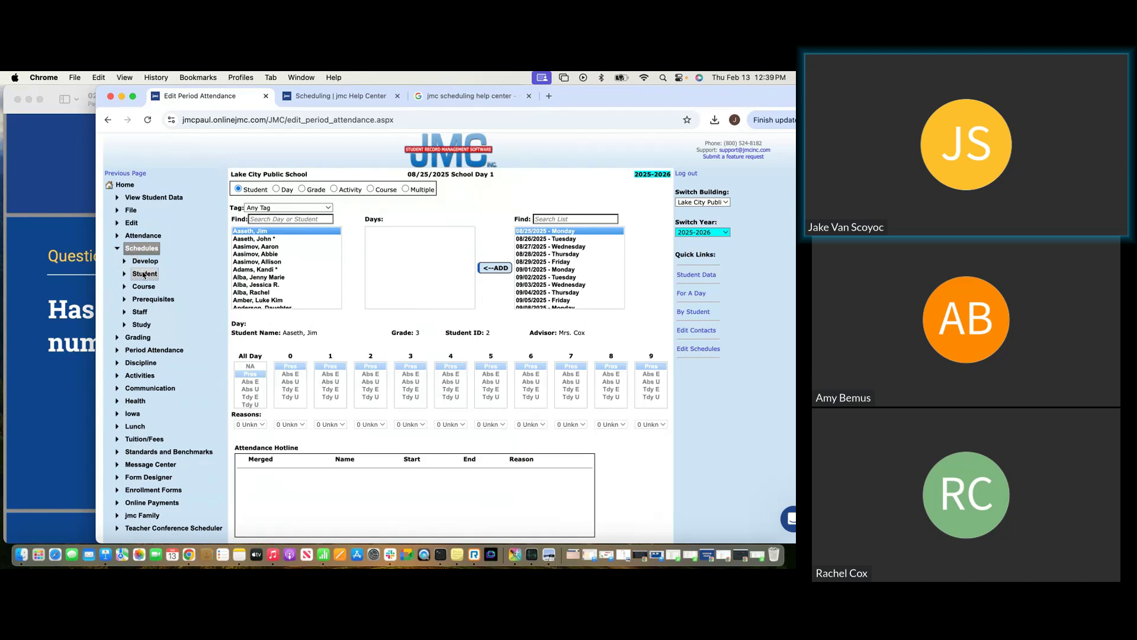
click(144, 286)
click(165, 301)
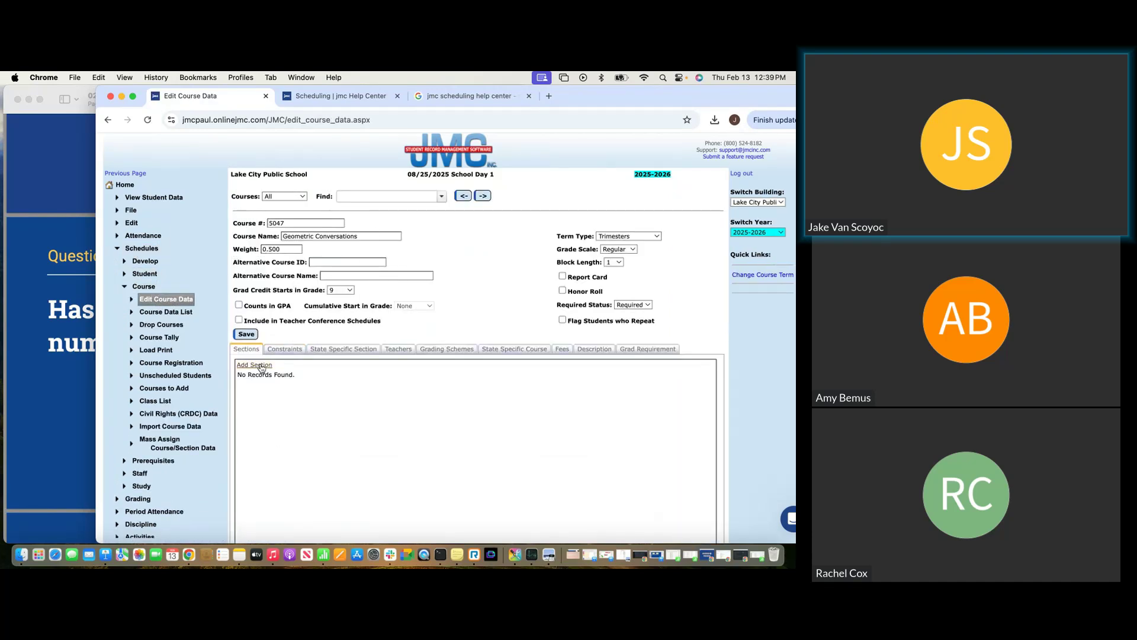
click(260, 365)
Review the new section's Period choices, then cancel without assigning a period.
click(242, 385)
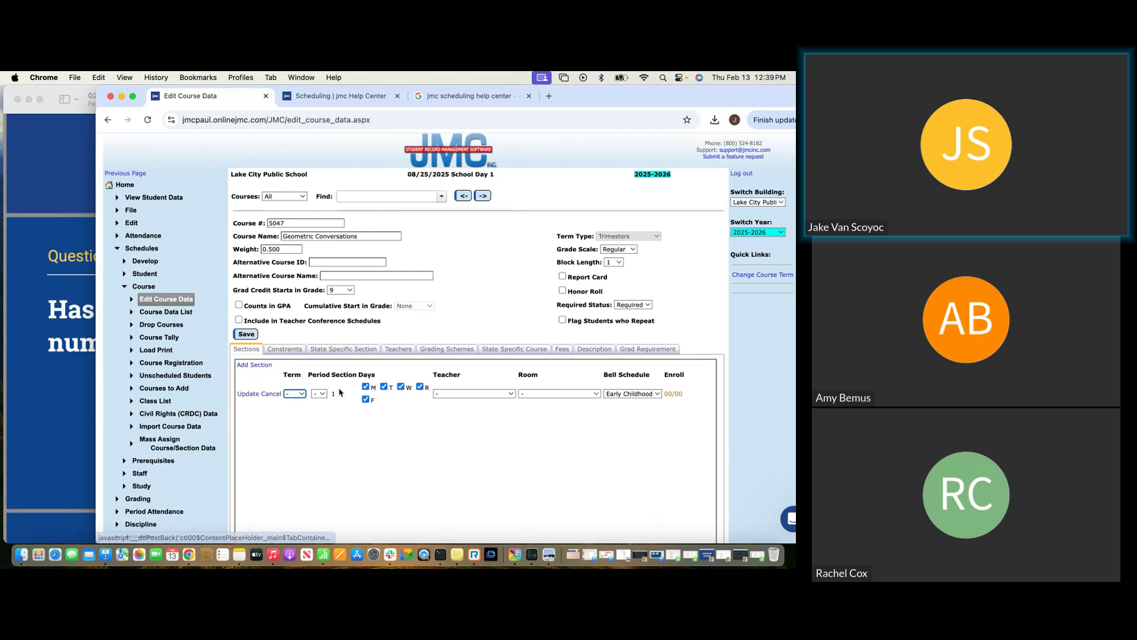
click(321, 395)
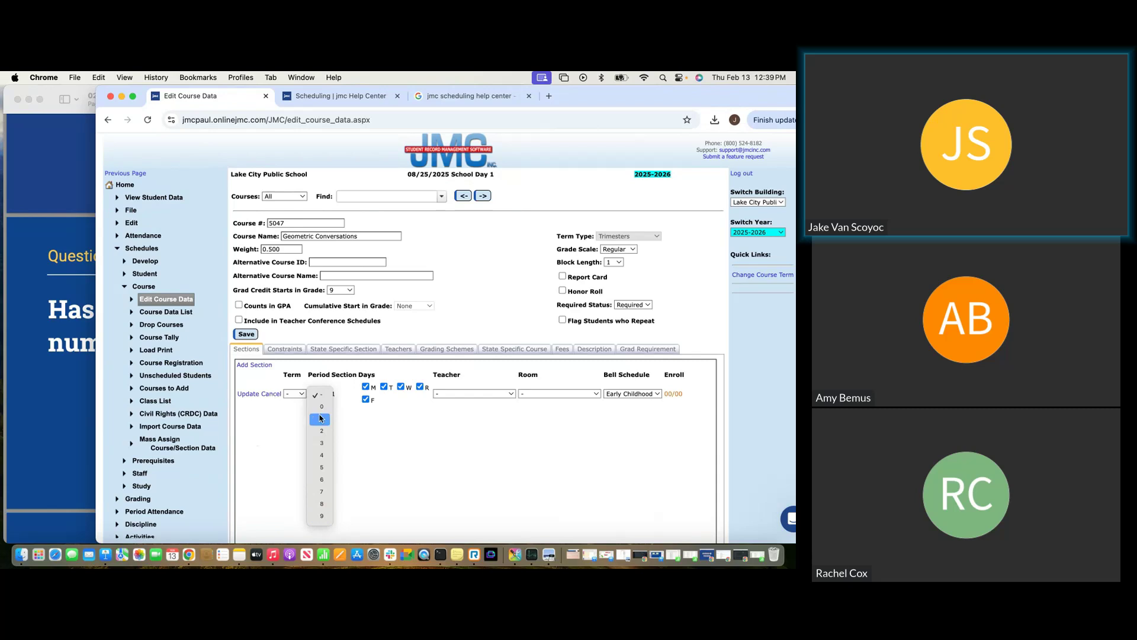
click(270, 398)
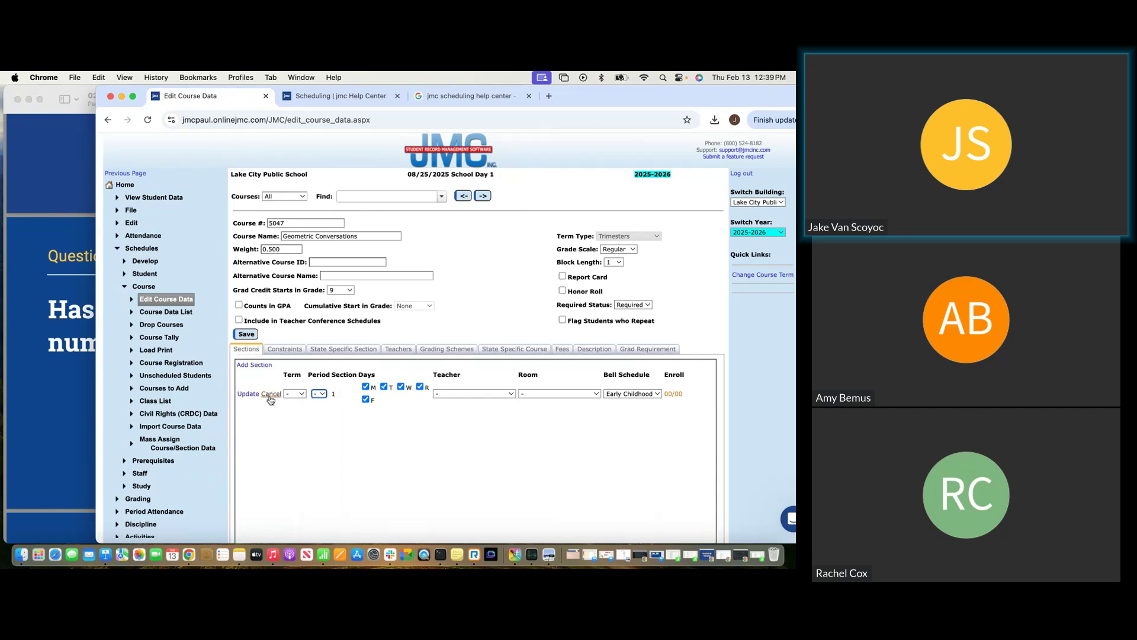
click(272, 394)
click(137, 250)
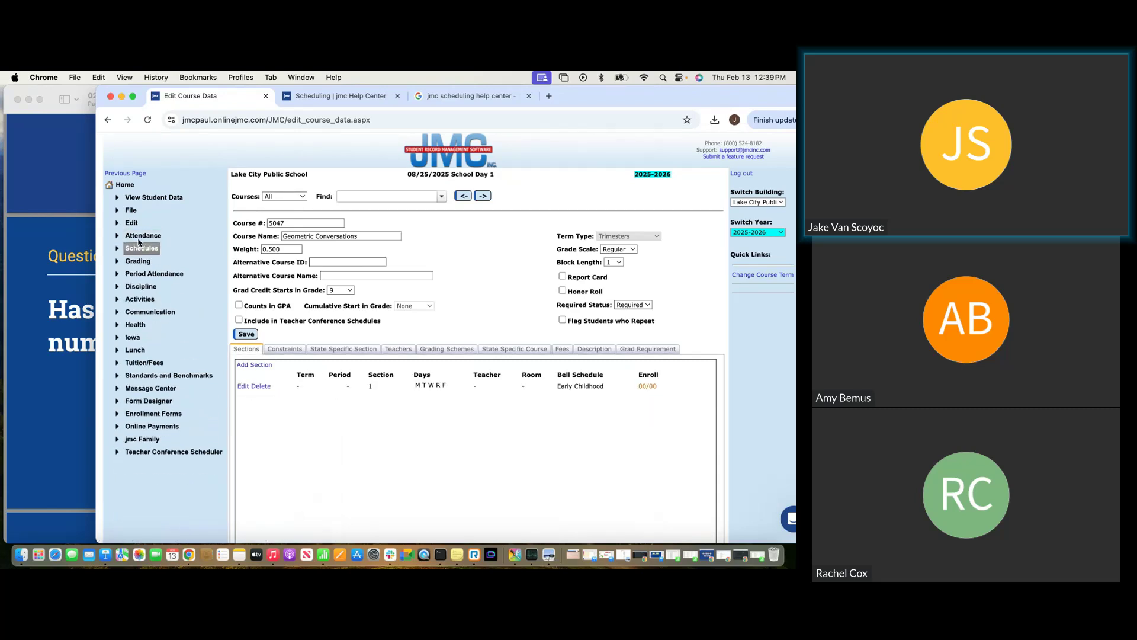
Open File > Administrator Options and highlight day label 'M' and unscheduled period text 'Study'.
click(133, 213)
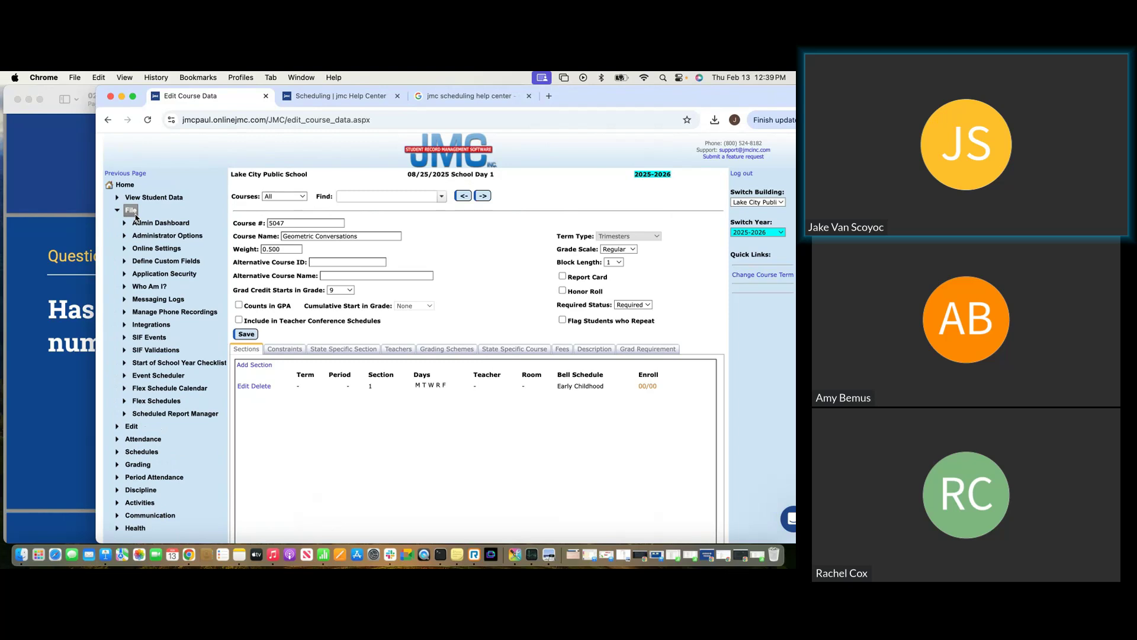
click(158, 239)
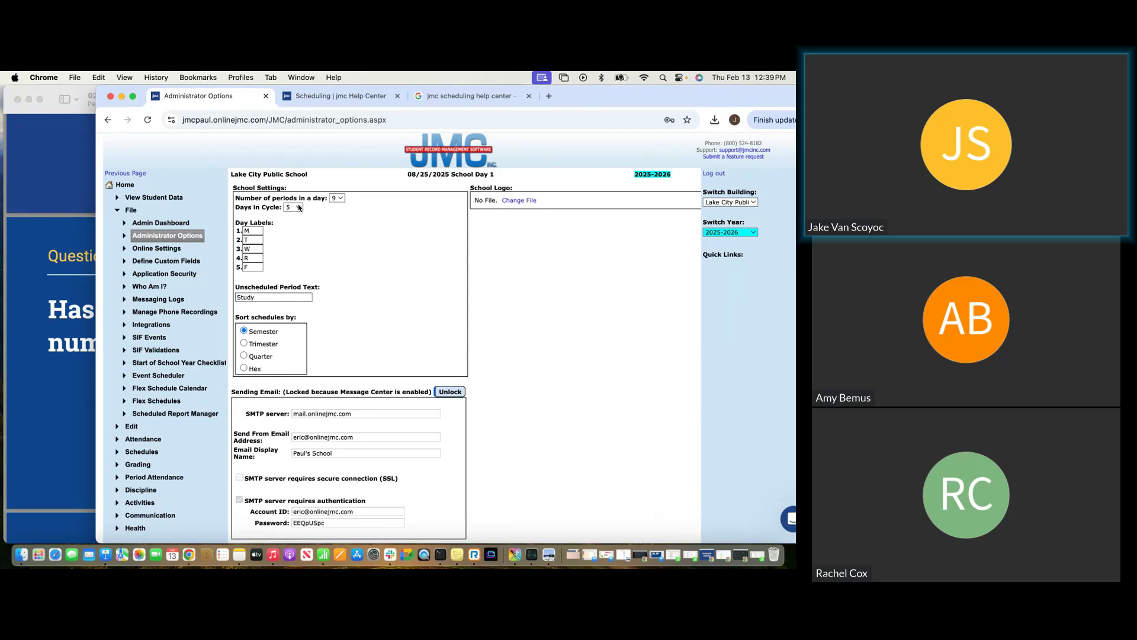
double_click(252, 231)
double_click(260, 300)
click(259, 298)
click(729, 203)
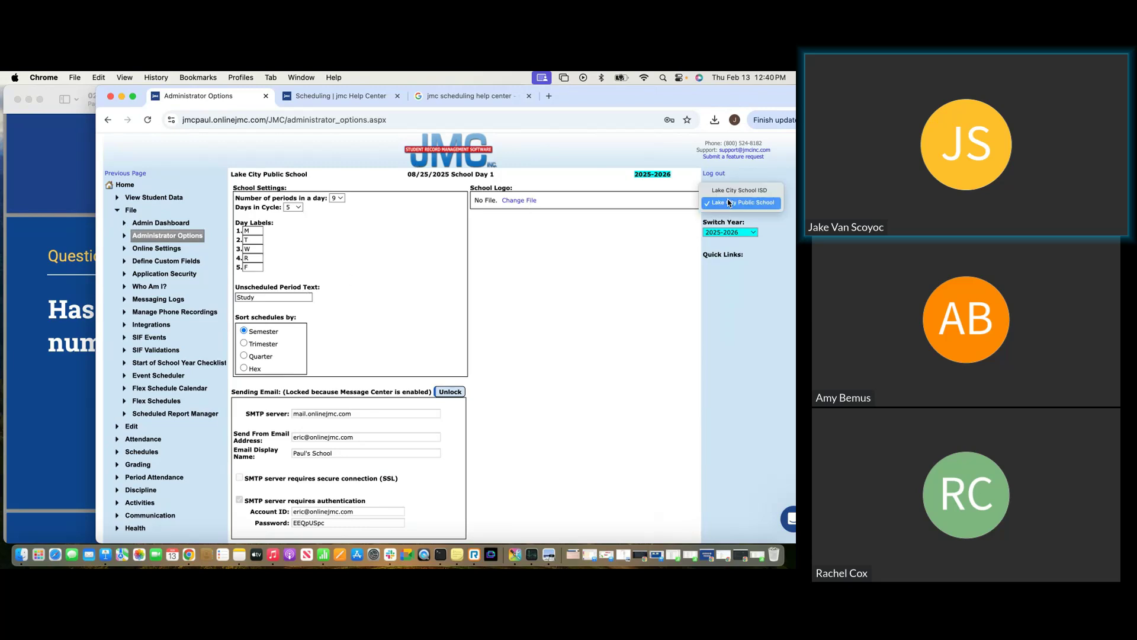
click(618, 271)
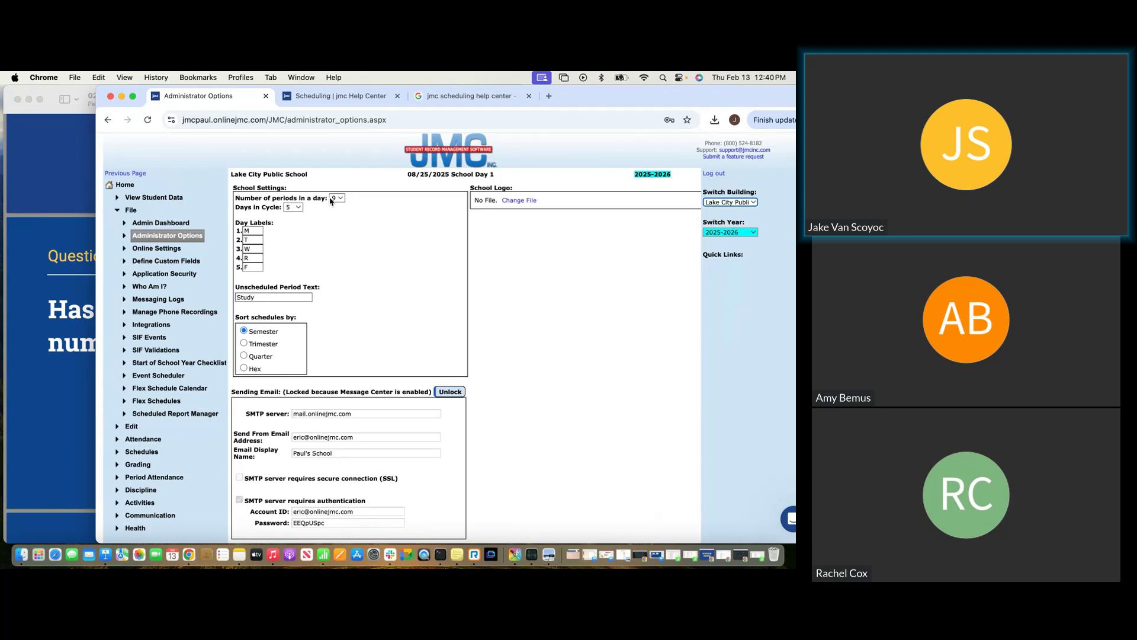
click(745, 202)
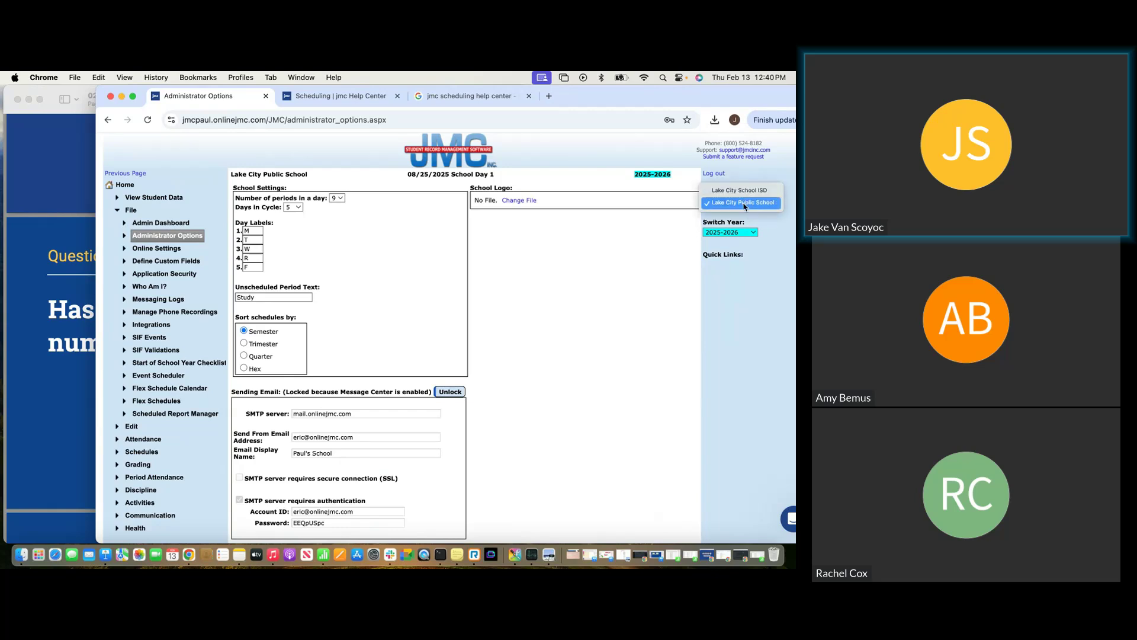
Close the building list unchanged and bring the Question #1 slide back to the front.
click(427, 223)
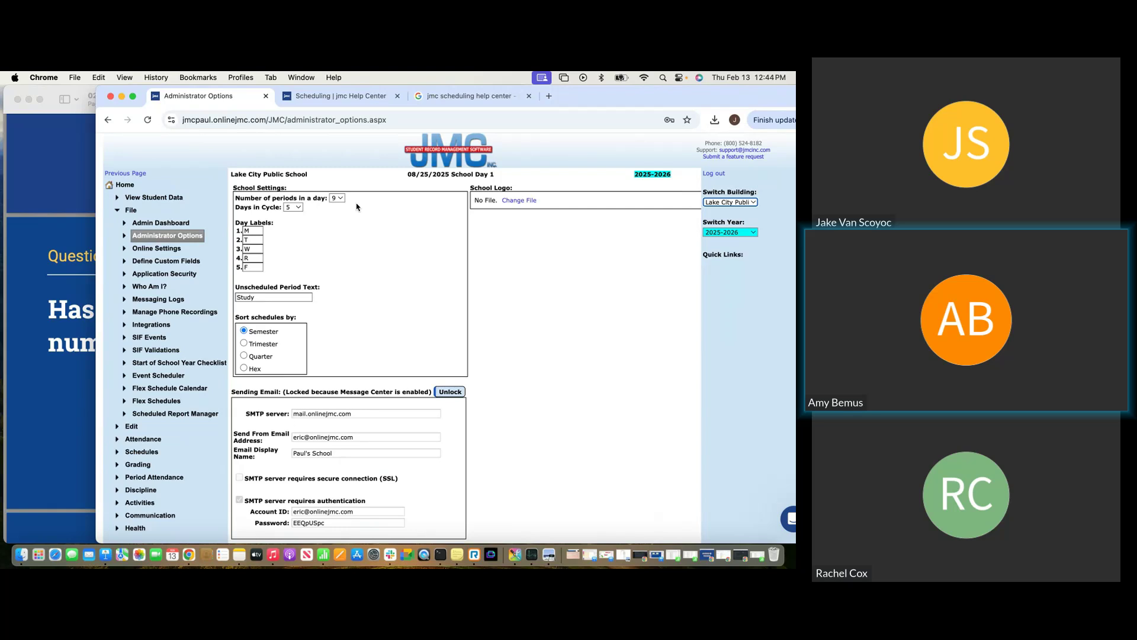
click(59, 193)
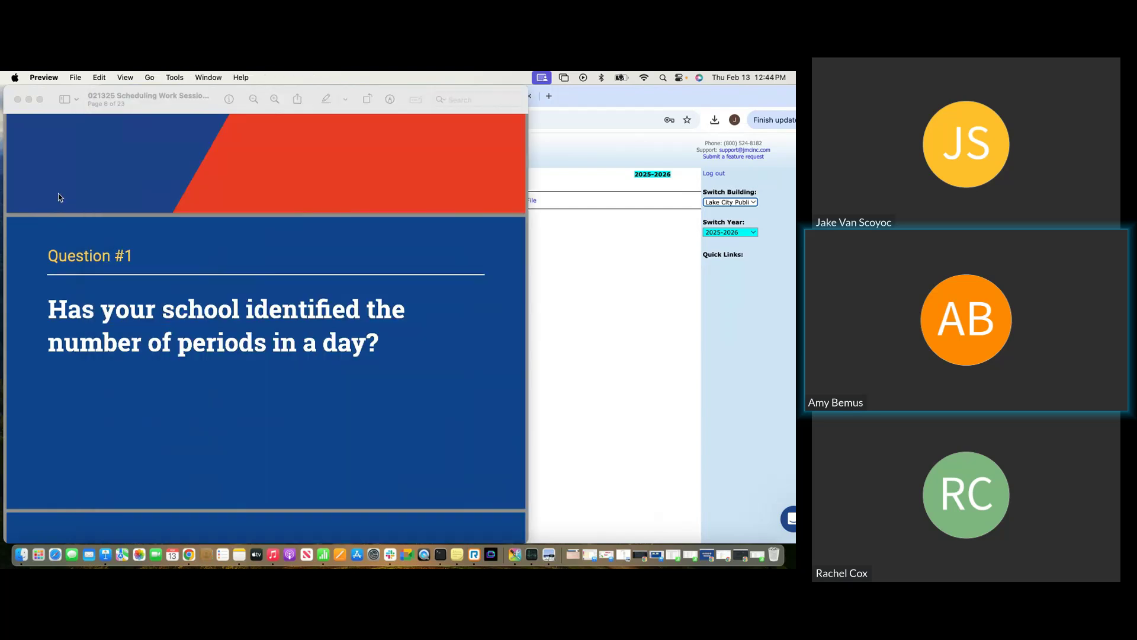
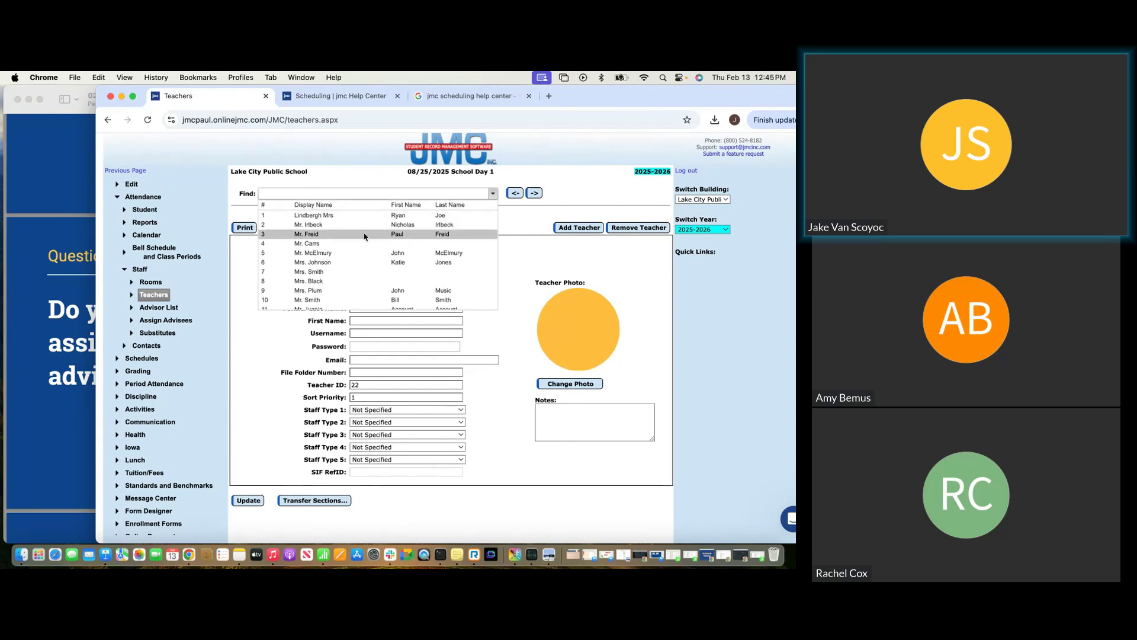
Page from teacher 2 through the records, settle on teacher 6, and highlight its last name.
click(349, 226)
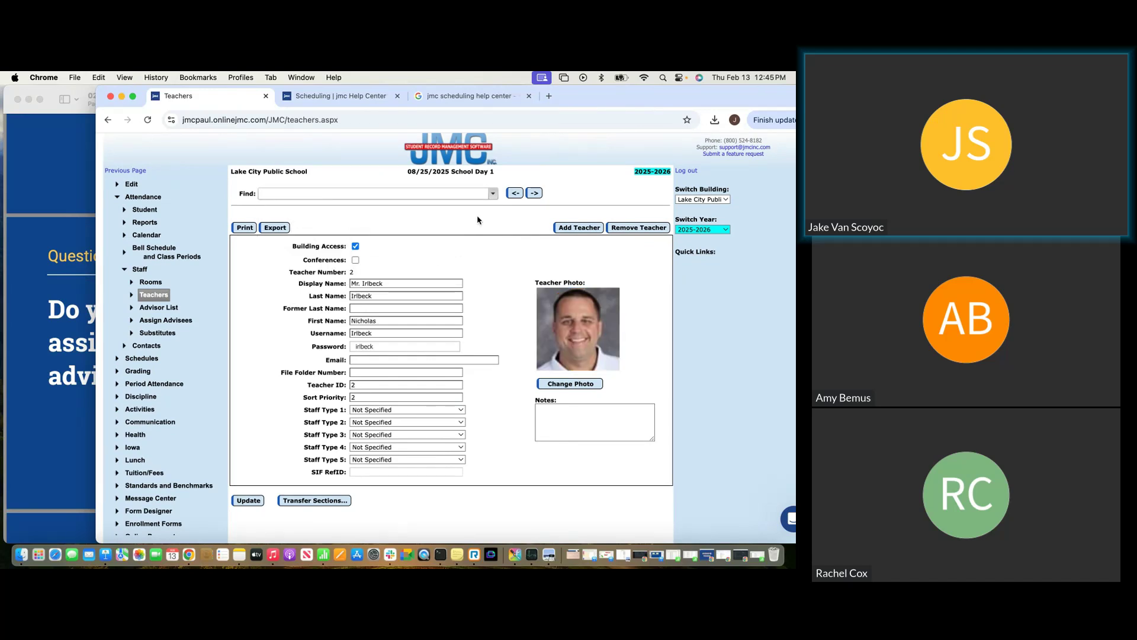
click(534, 194)
click(534, 194)
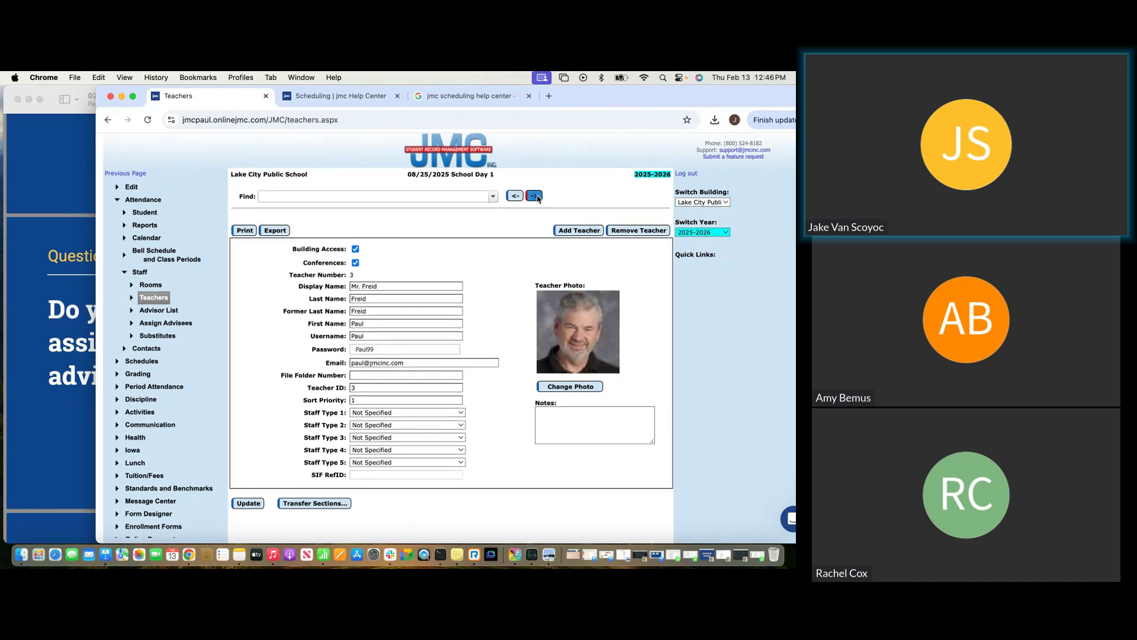
click(535, 197)
click(534, 196)
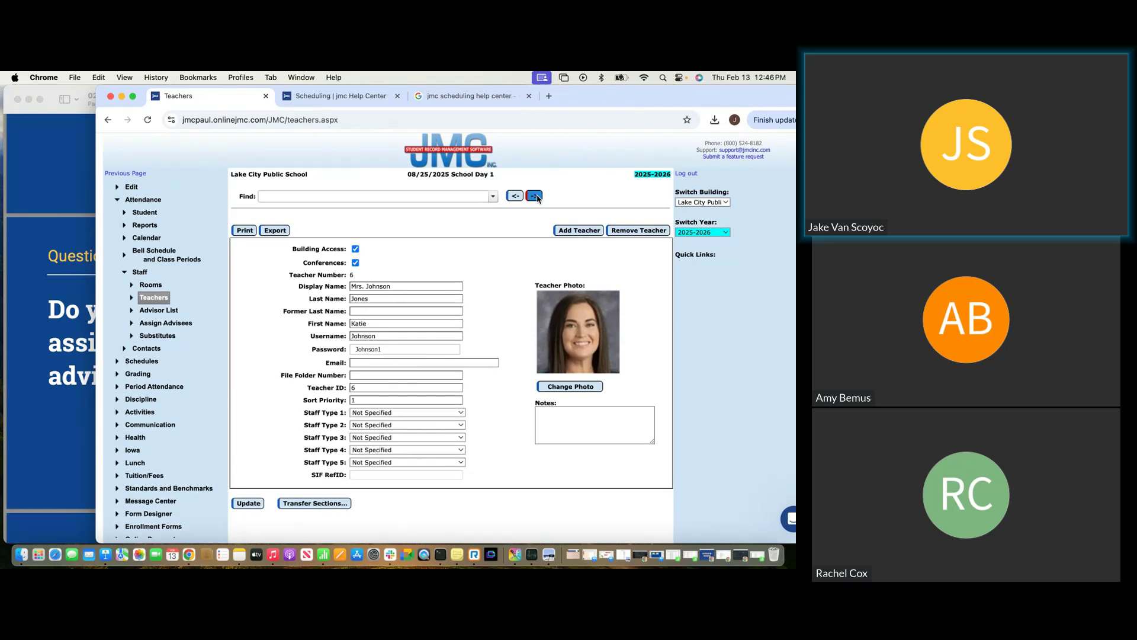
click(515, 197)
drag(373, 299, 338, 302)
click(366, 311)
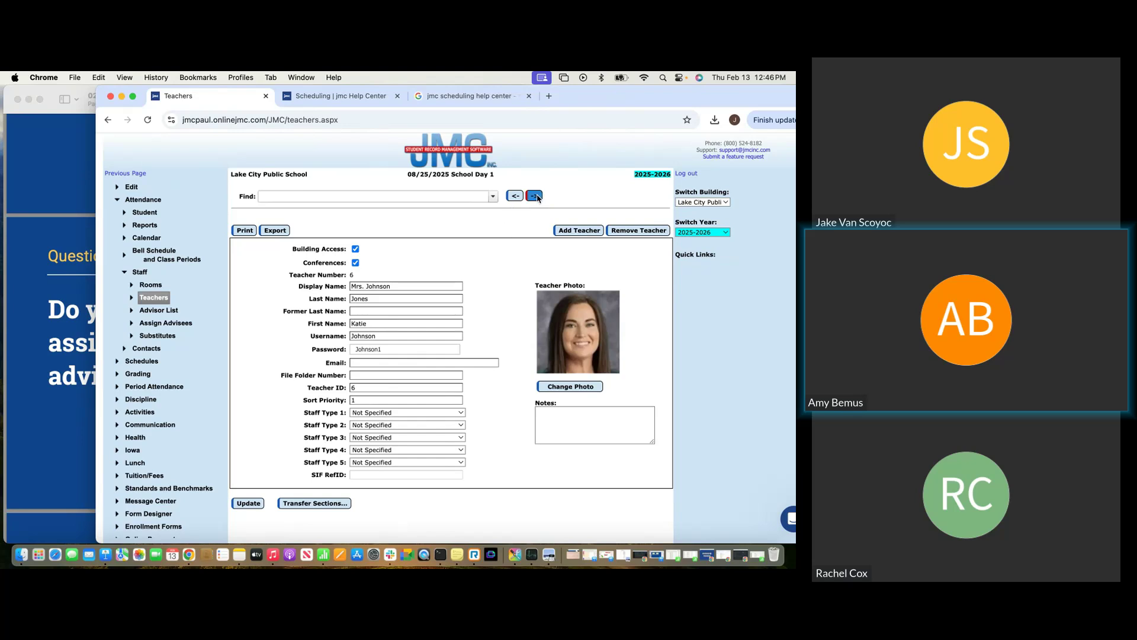
Add teacher 22 and enter 'New Math' as its Display Name and Last Name.
click(560, 231)
click(366, 286)
text(New Math)
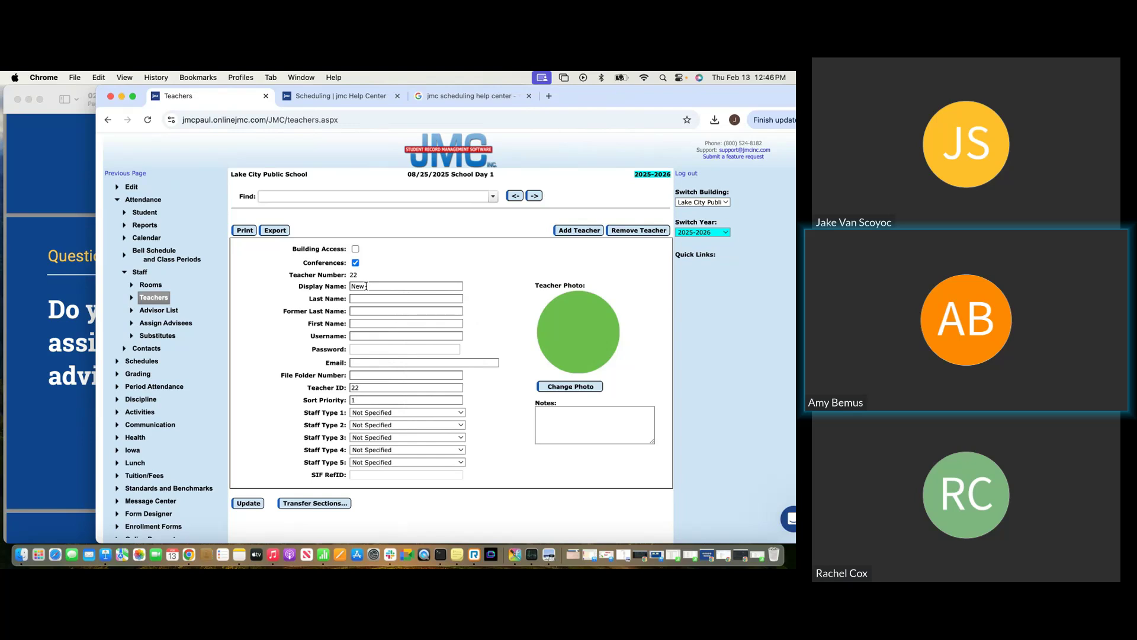
click(362, 297)
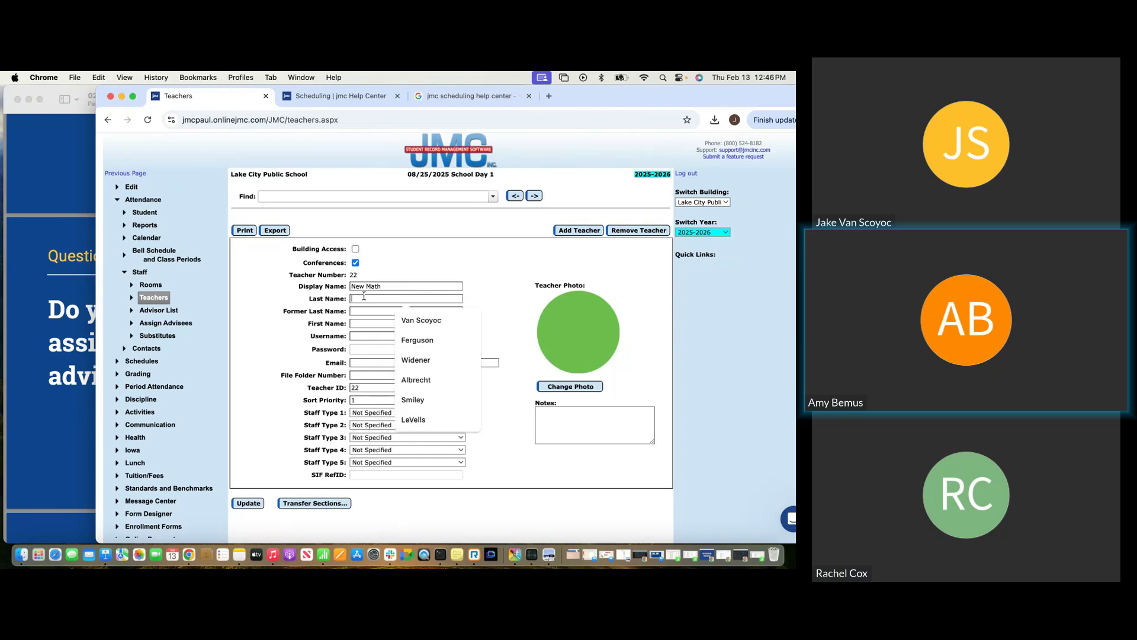
text(New Math)
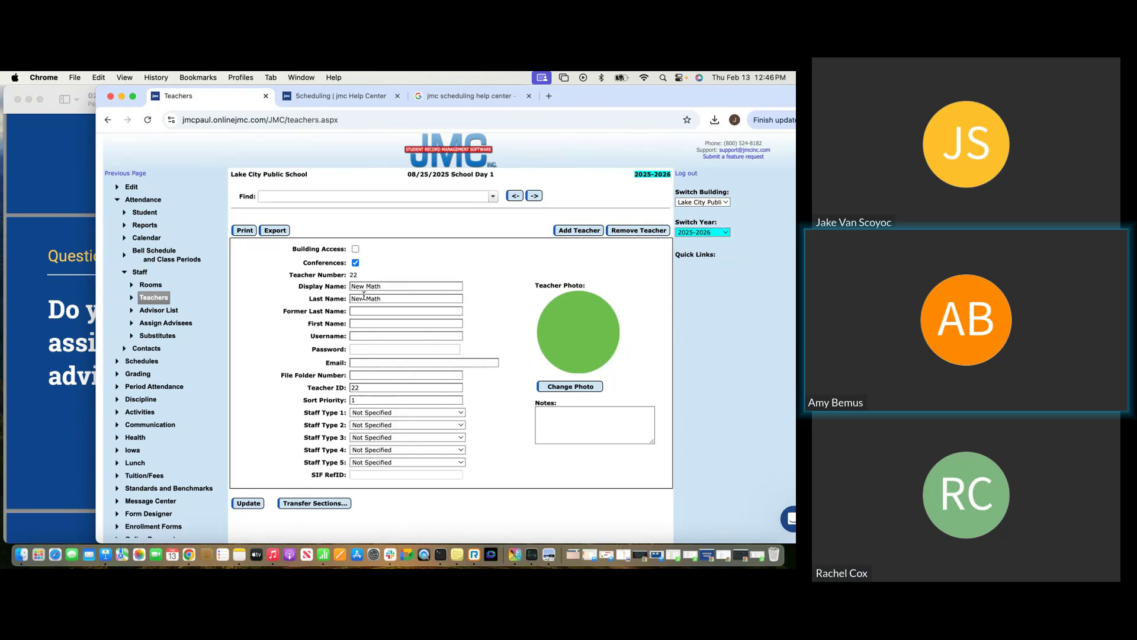
text(New Math)
Step back a few records, then choose teacher #13 from the Find list and review its name fields.
click(516, 197)
click(515, 197)
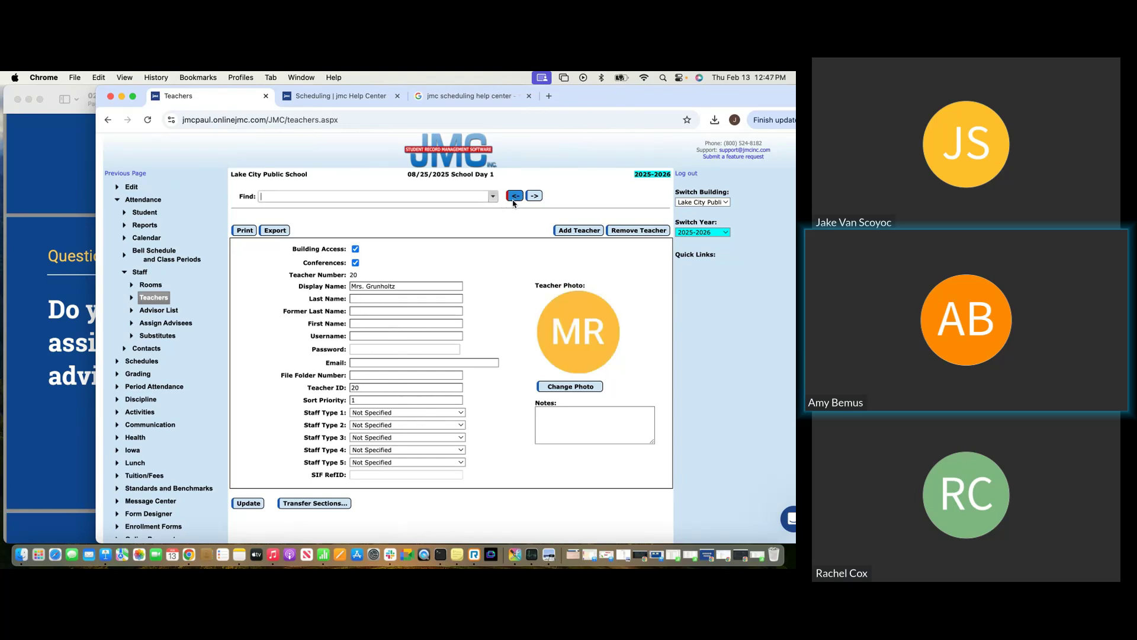
click(514, 197)
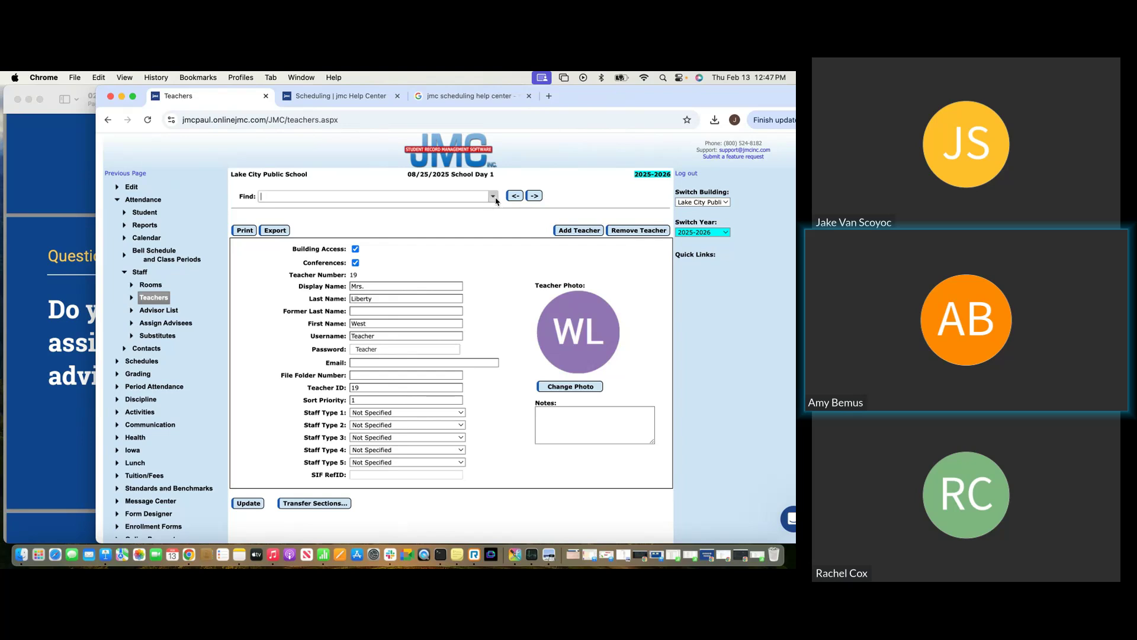
click(493, 196)
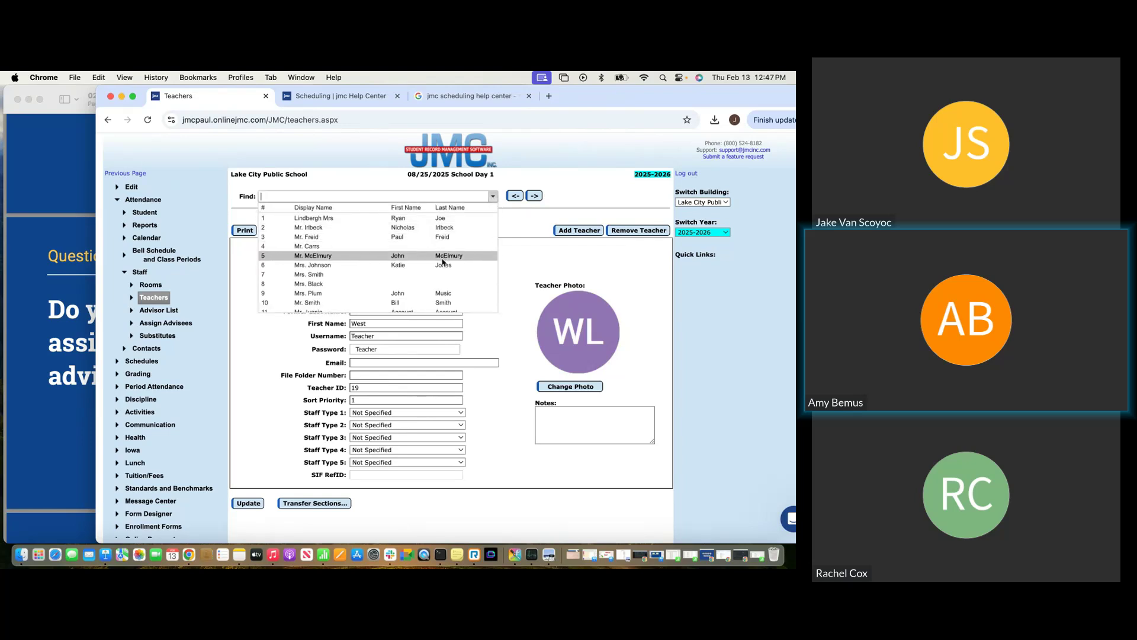
scroll(439, 266, down, 3)
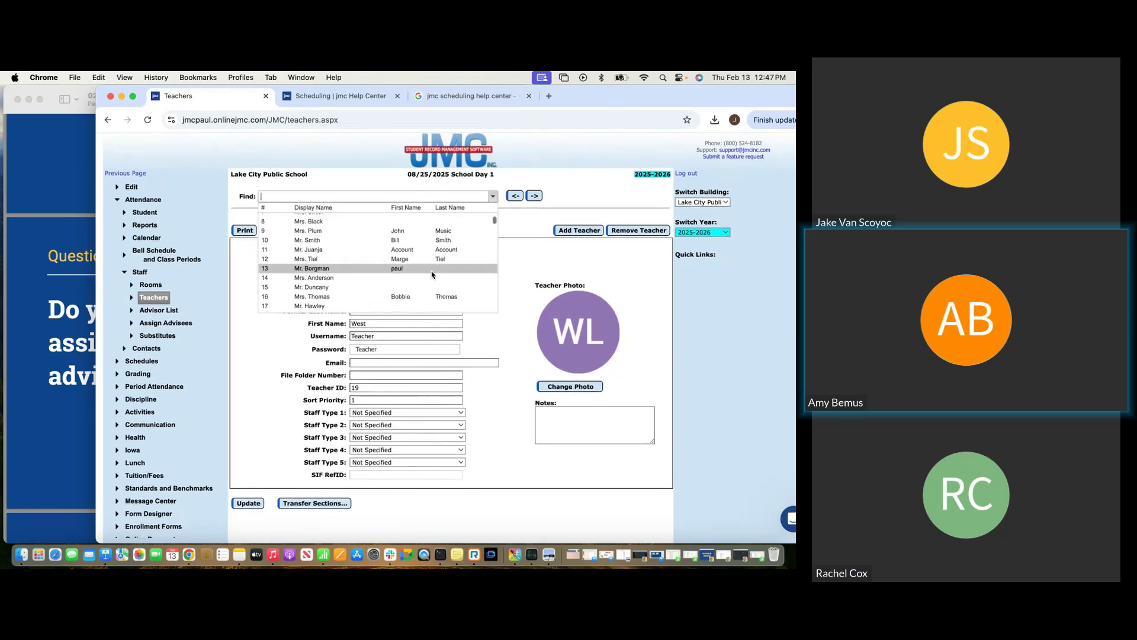
click(432, 274)
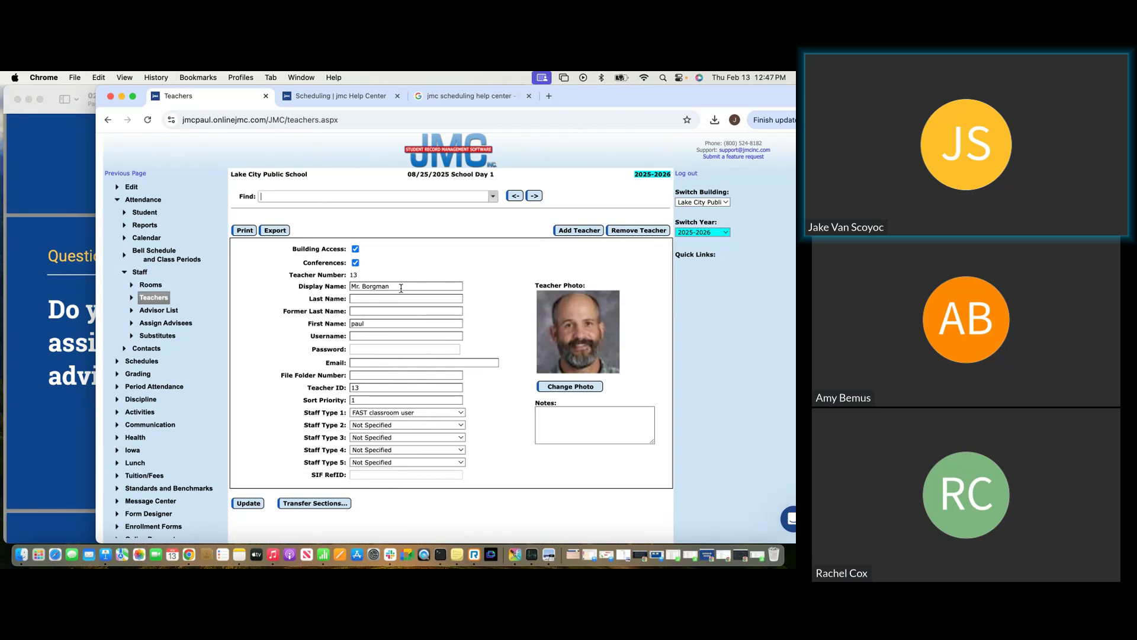
drag(399, 289, 344, 287)
click(367, 301)
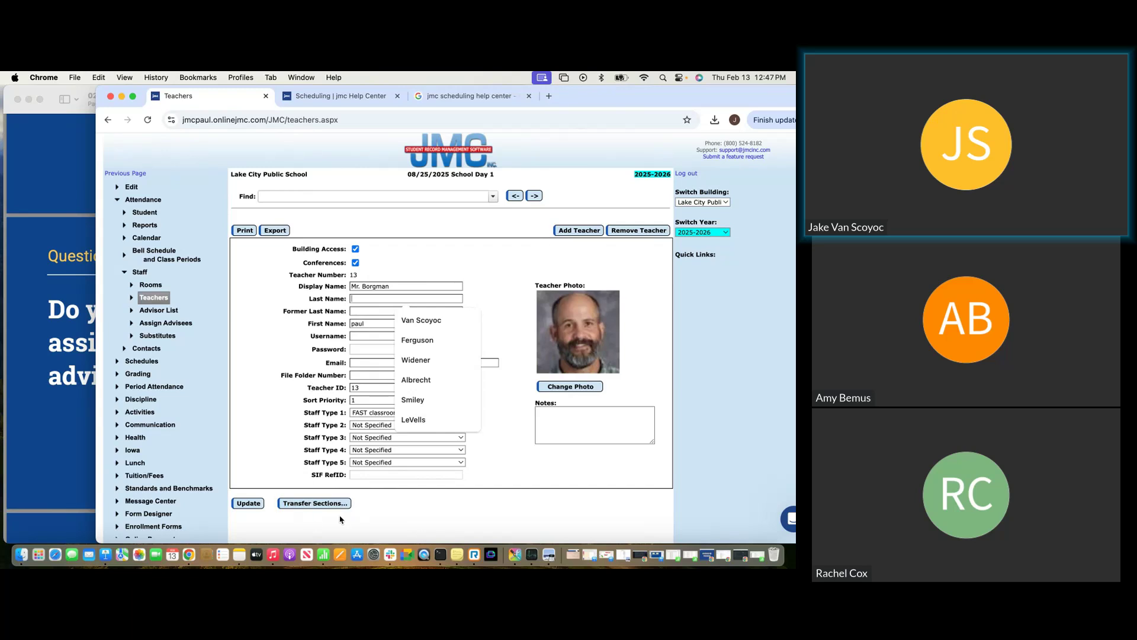
click(412, 517)
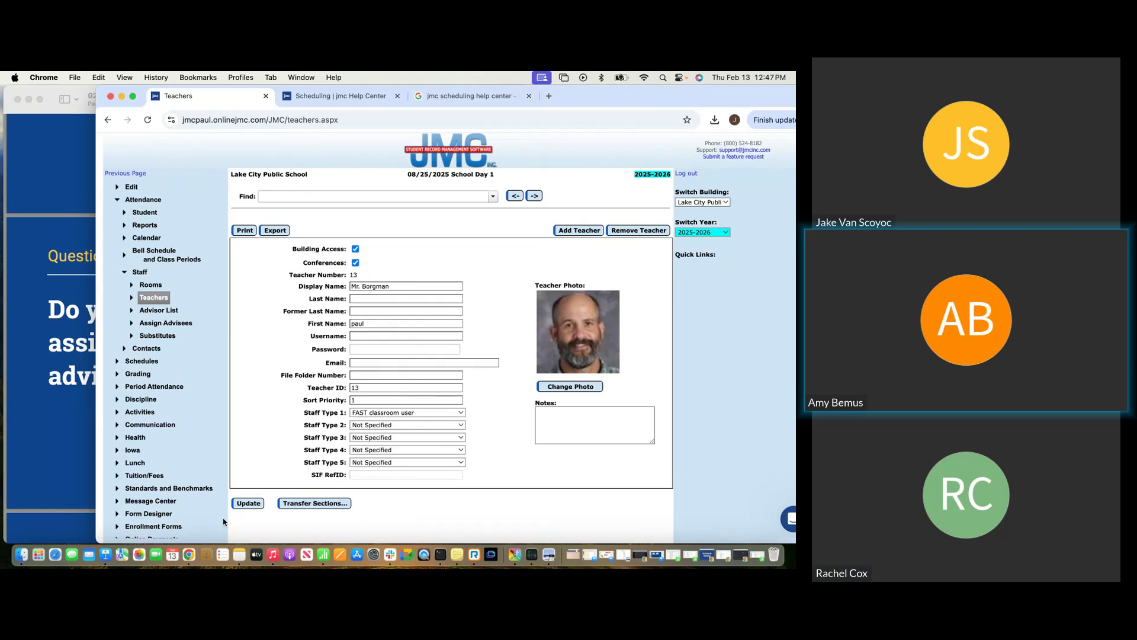
click(290, 506)
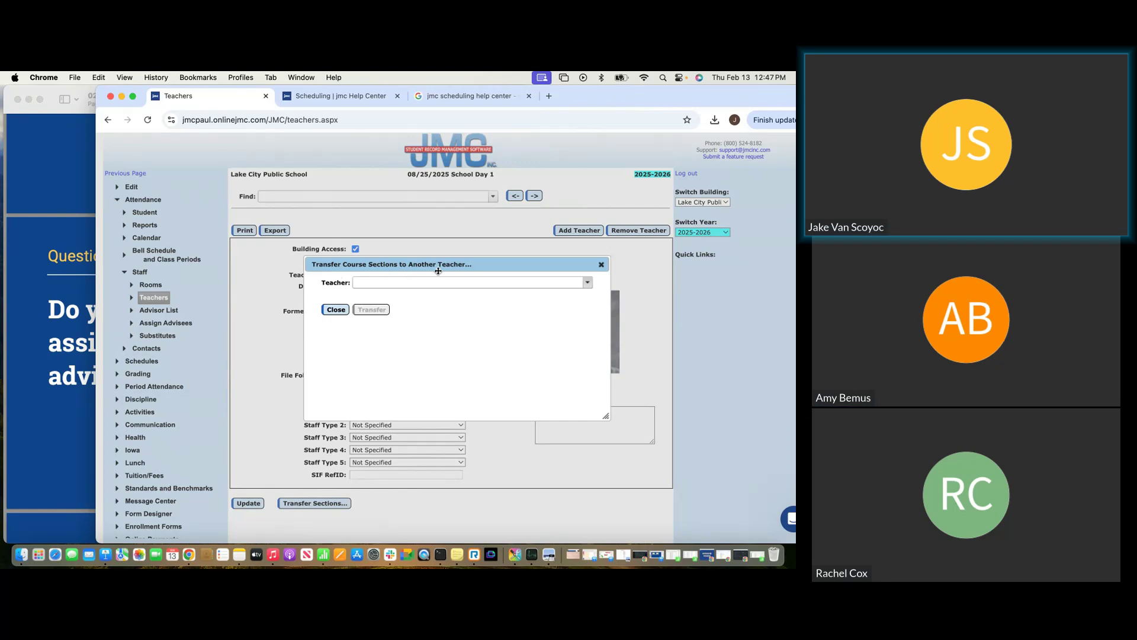
click(588, 283)
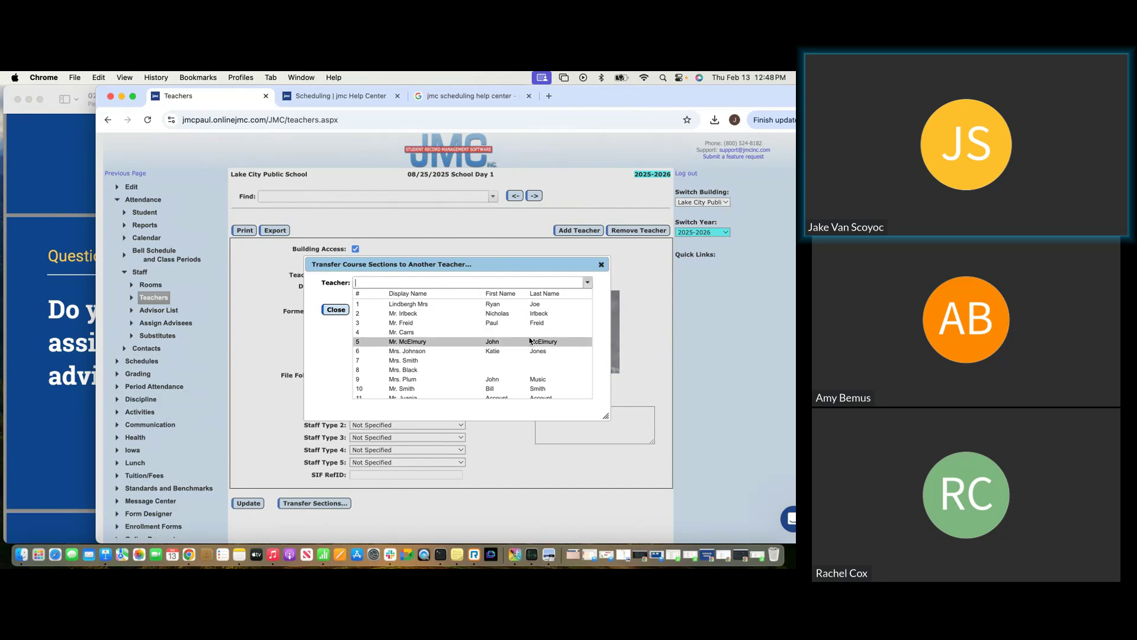
scroll(529, 340, down, 4)
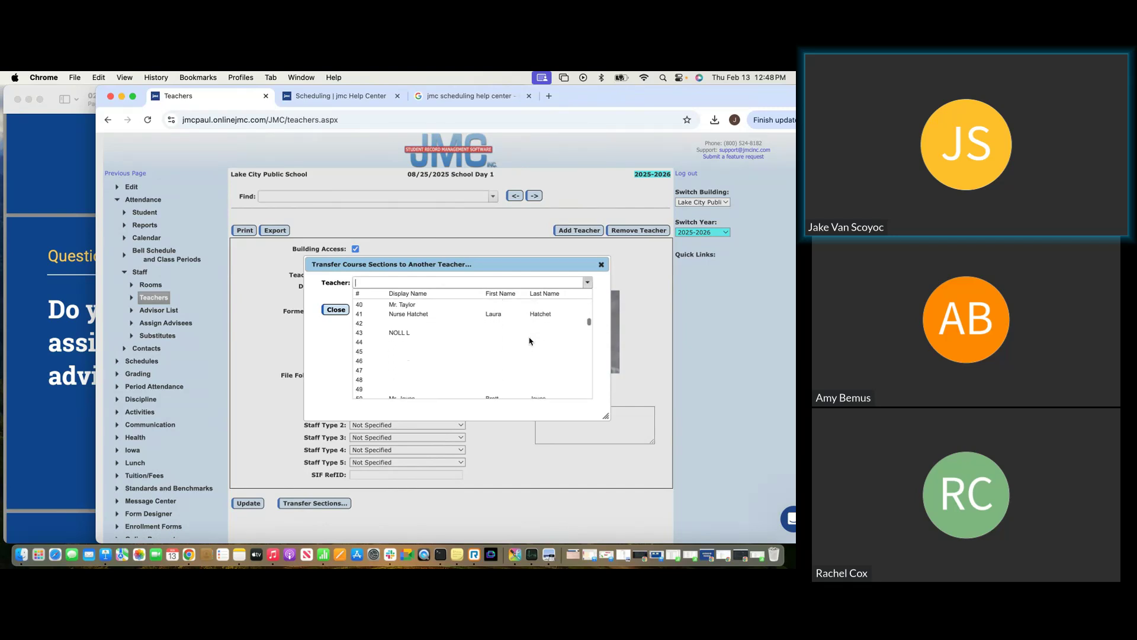
scroll(529, 340, up, 12)
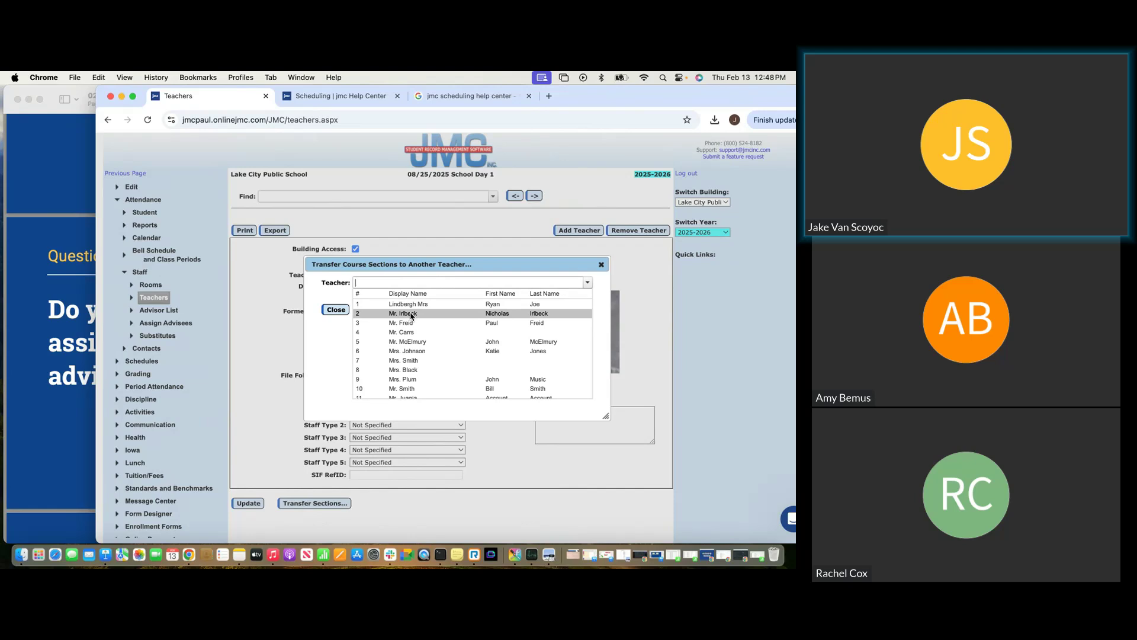
scroll(415, 332, down, 12)
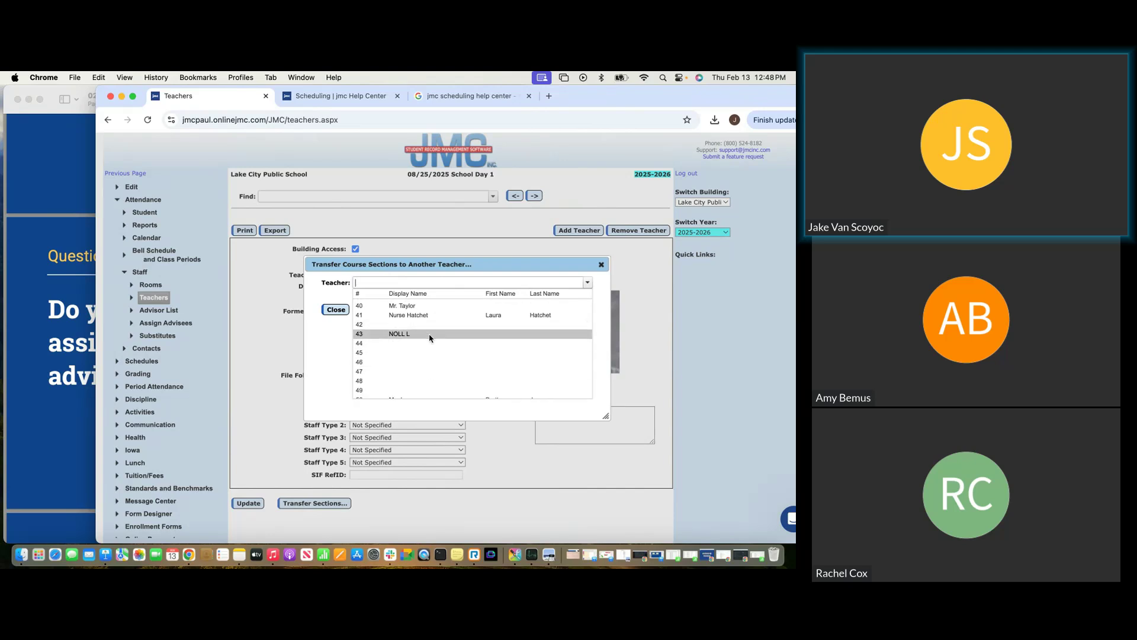
click(601, 265)
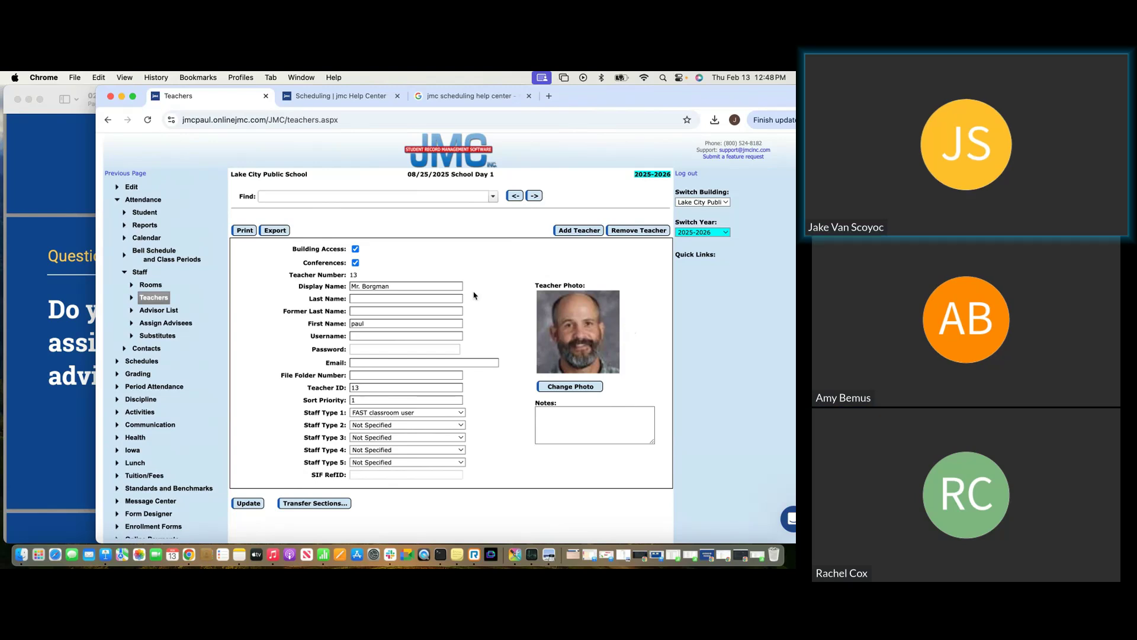
Show the Preview slides full screen and advance to Question #3 about updating classroom lists.
click(62, 321)
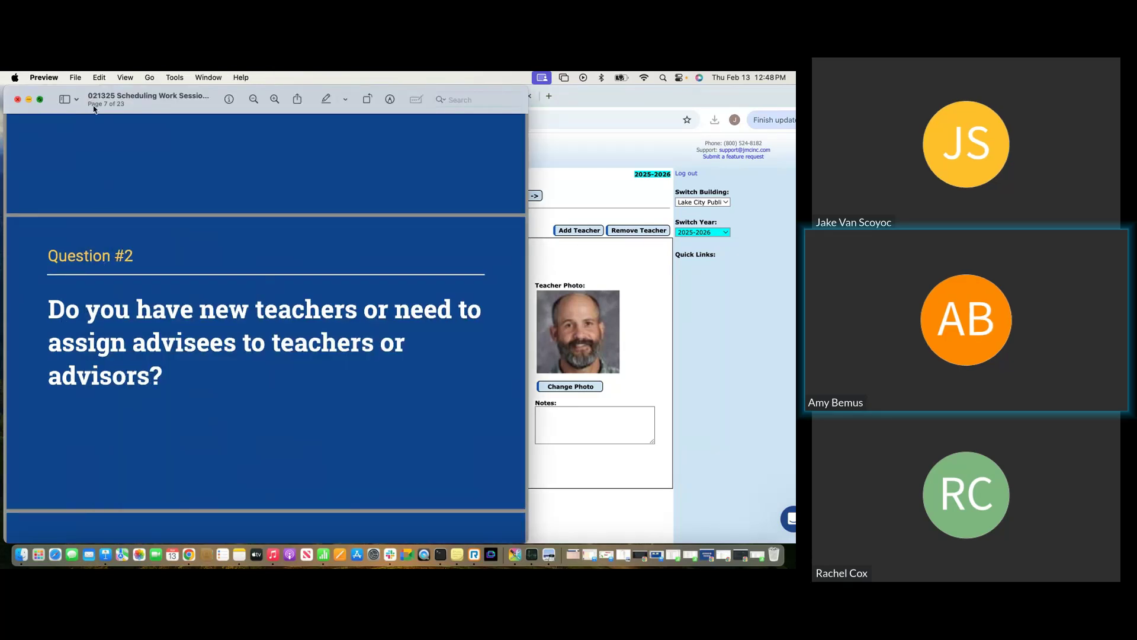
key(super+shift+f)
key(Right)
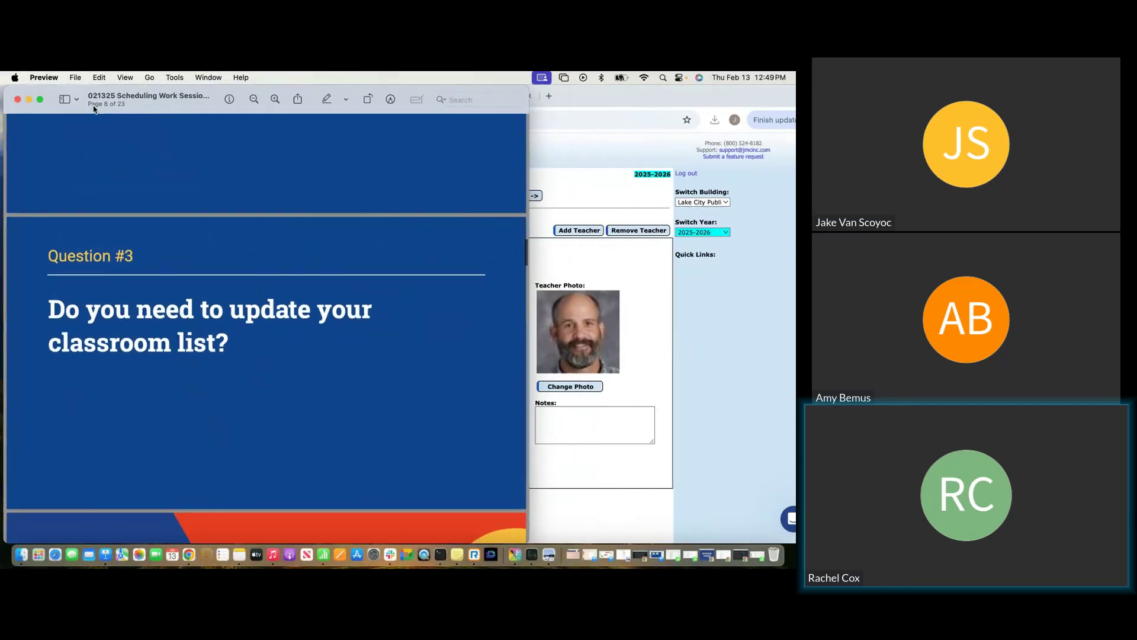
scroll(125, 195, up, 2)
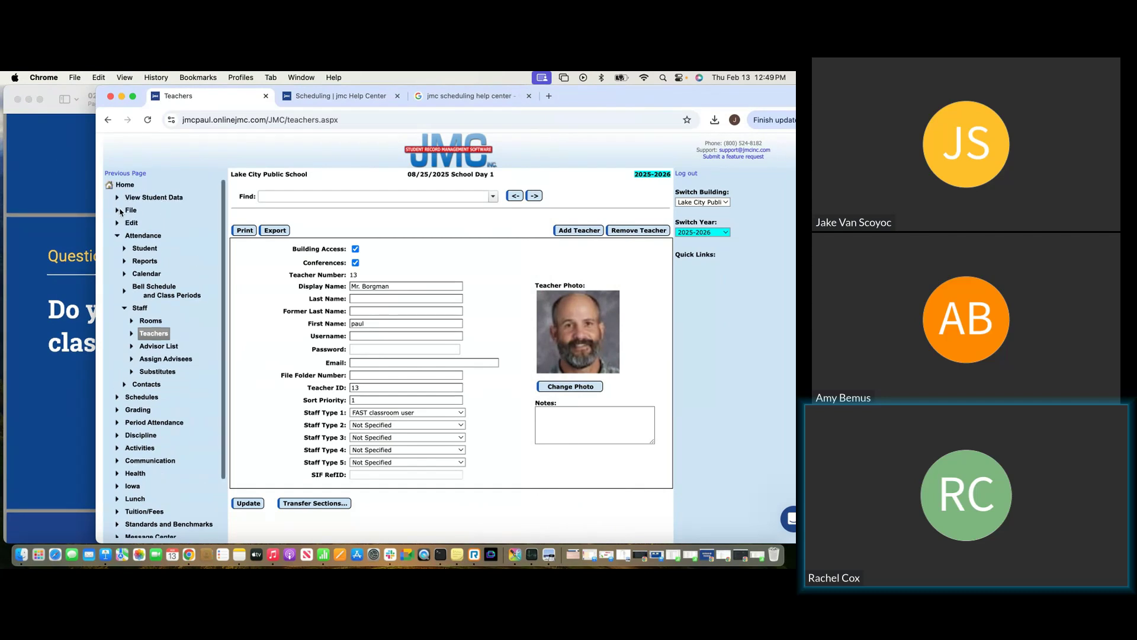
Go from the home page to Staff > Assign Advisees.
click(125, 185)
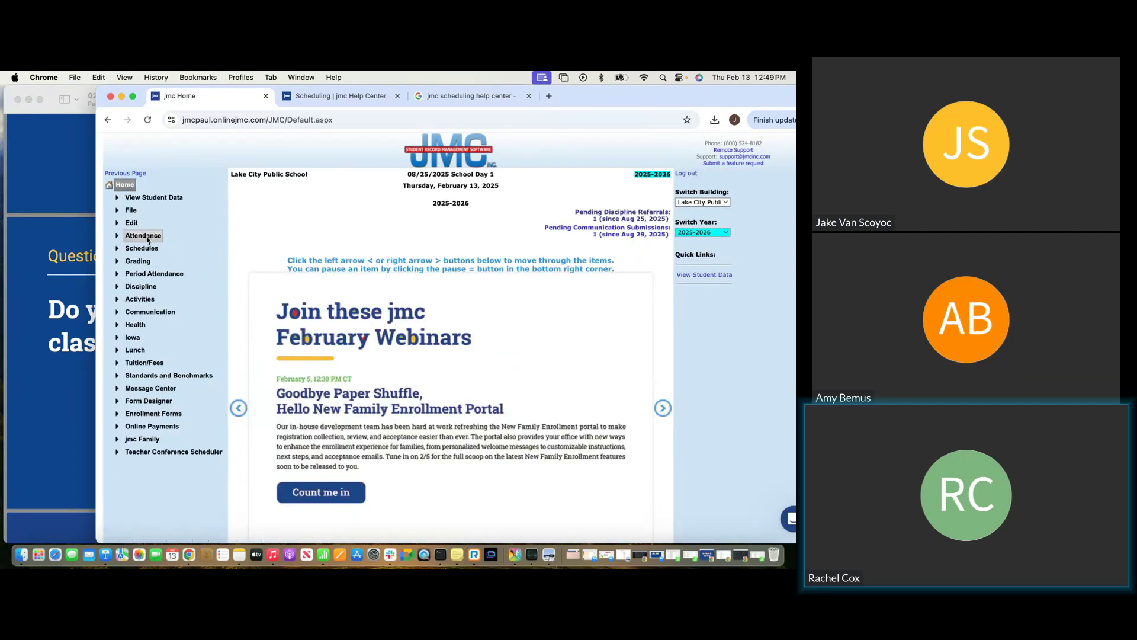
click(146, 239)
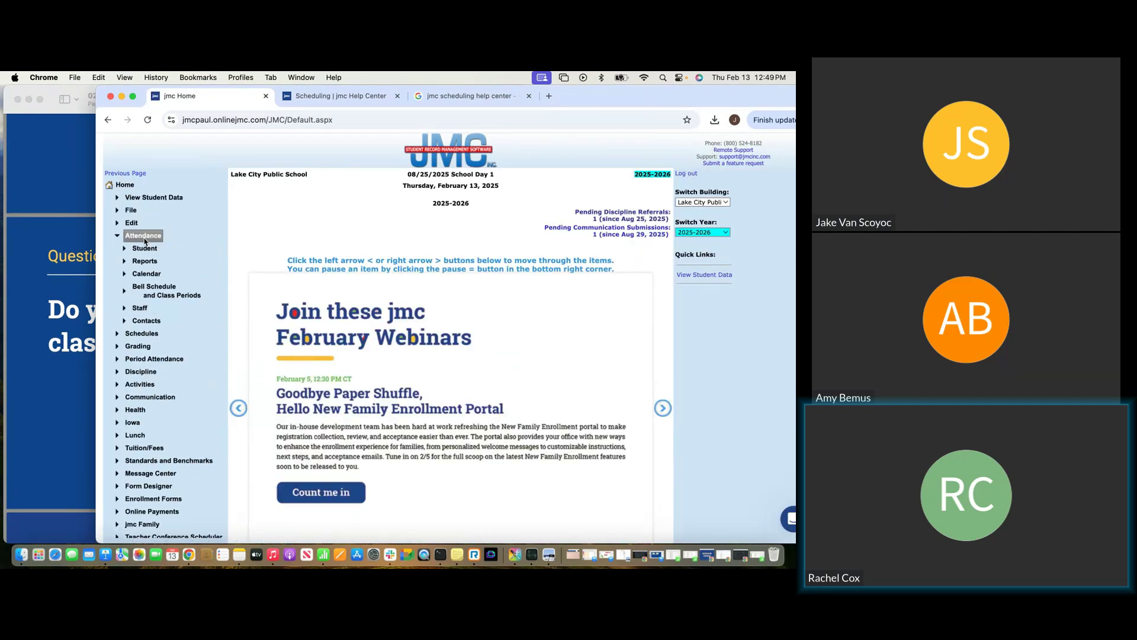
click(140, 308)
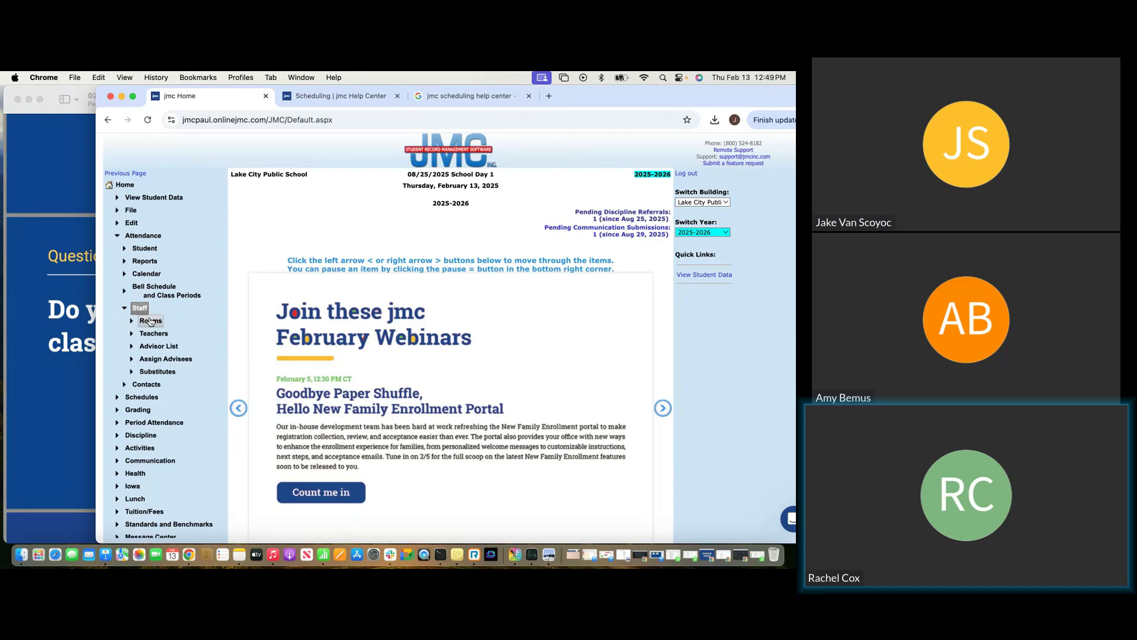
click(164, 362)
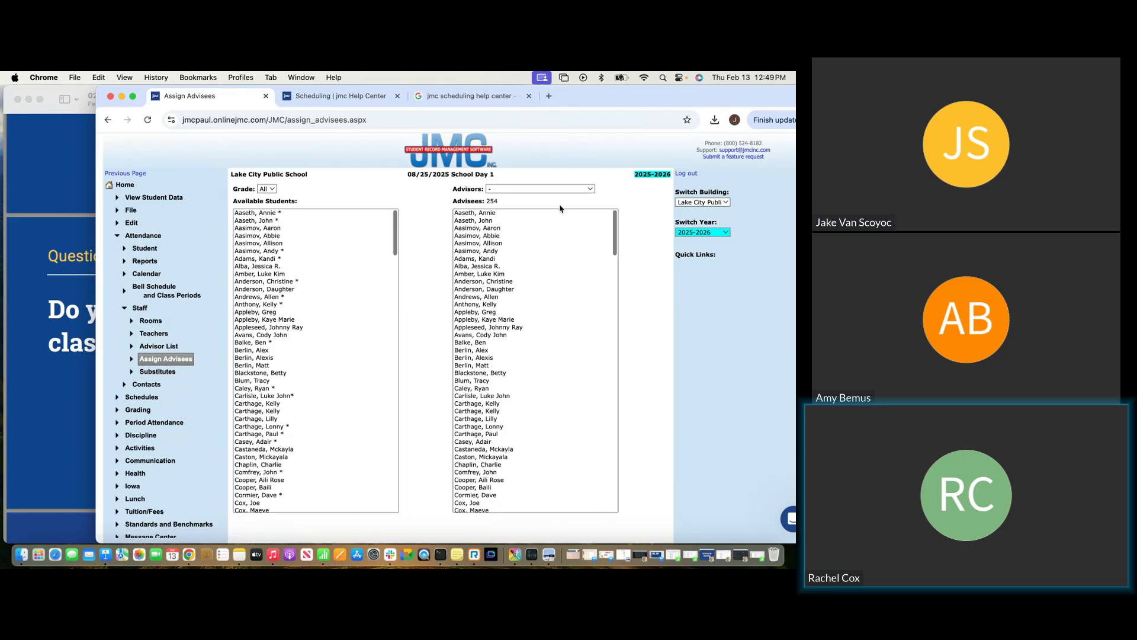
Try several advisors from the Advisors list, ending on the one with 15 advisees.
click(553, 190)
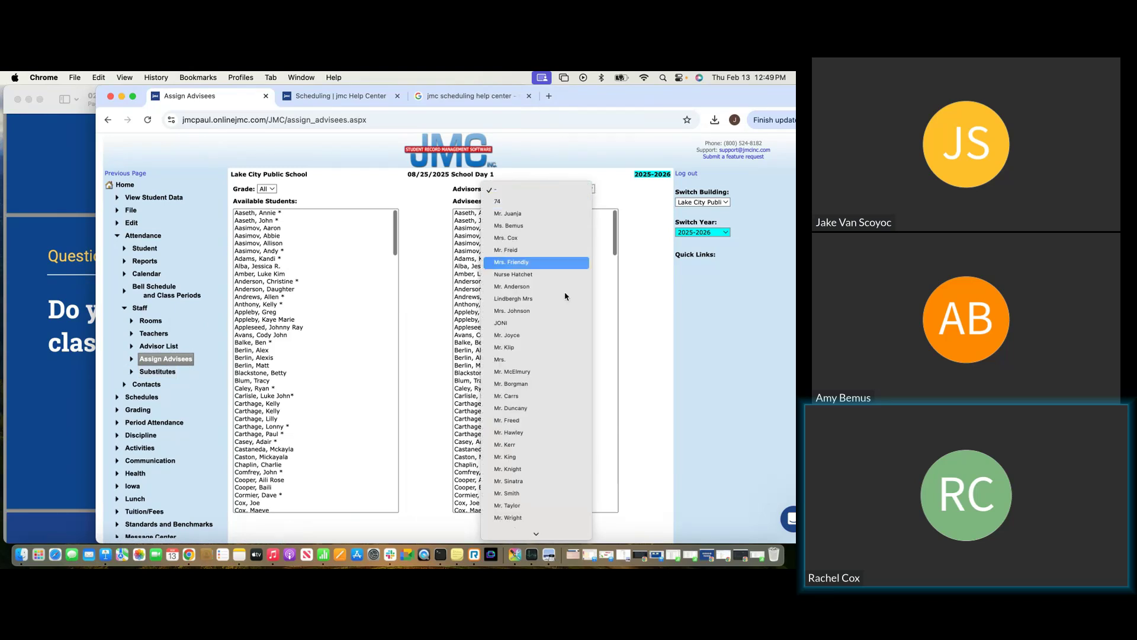
scroll(560, 375, down, 5)
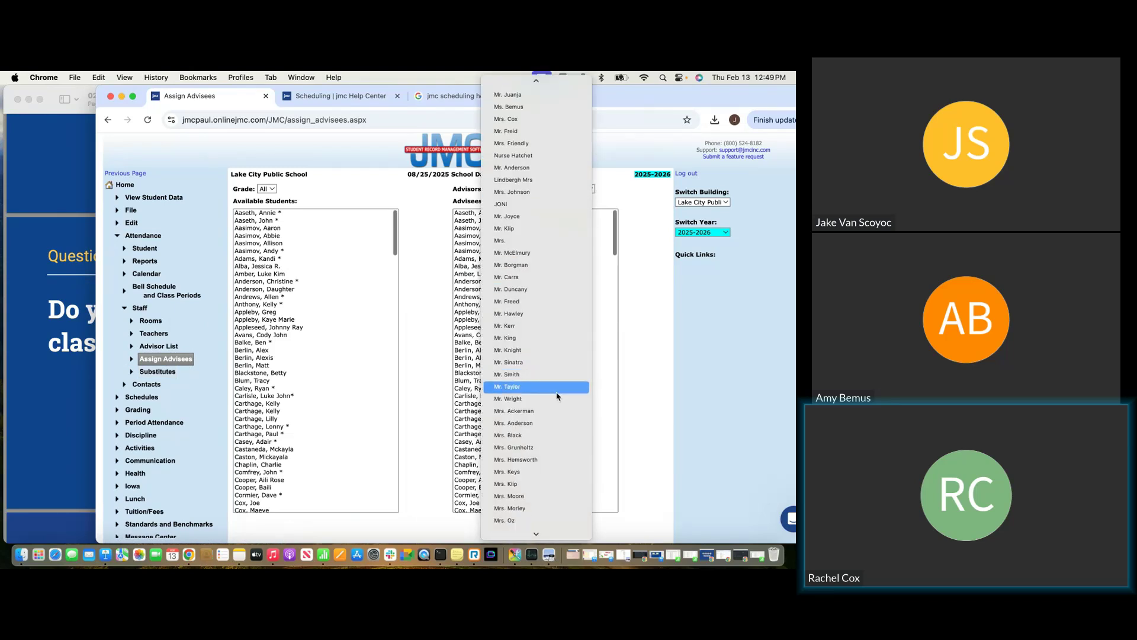
click(529, 472)
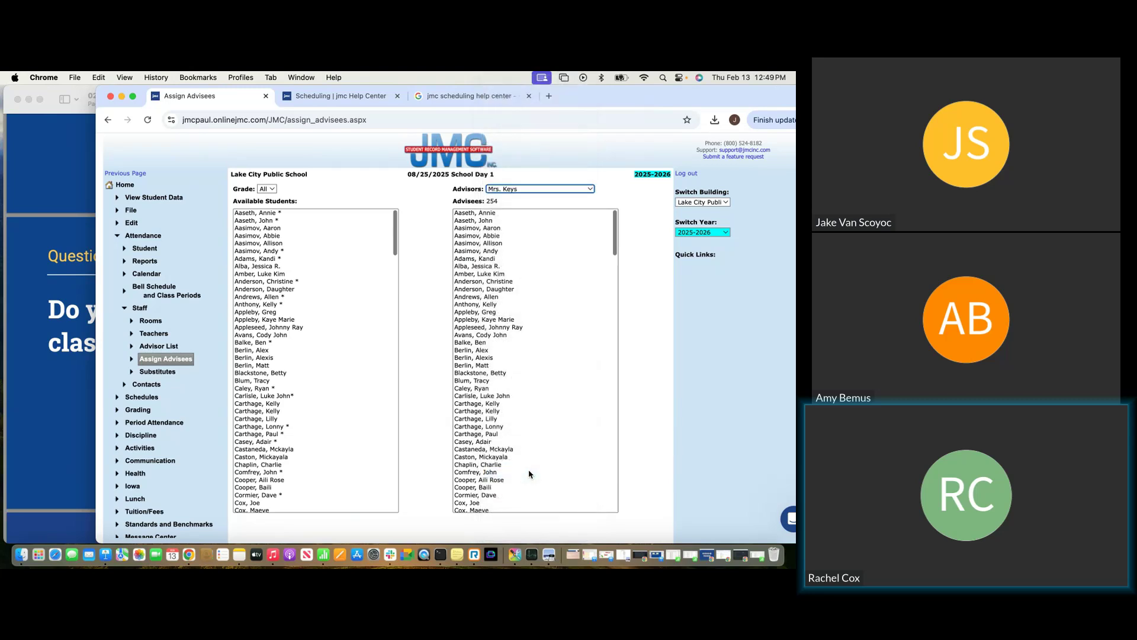
click(524, 189)
click(521, 178)
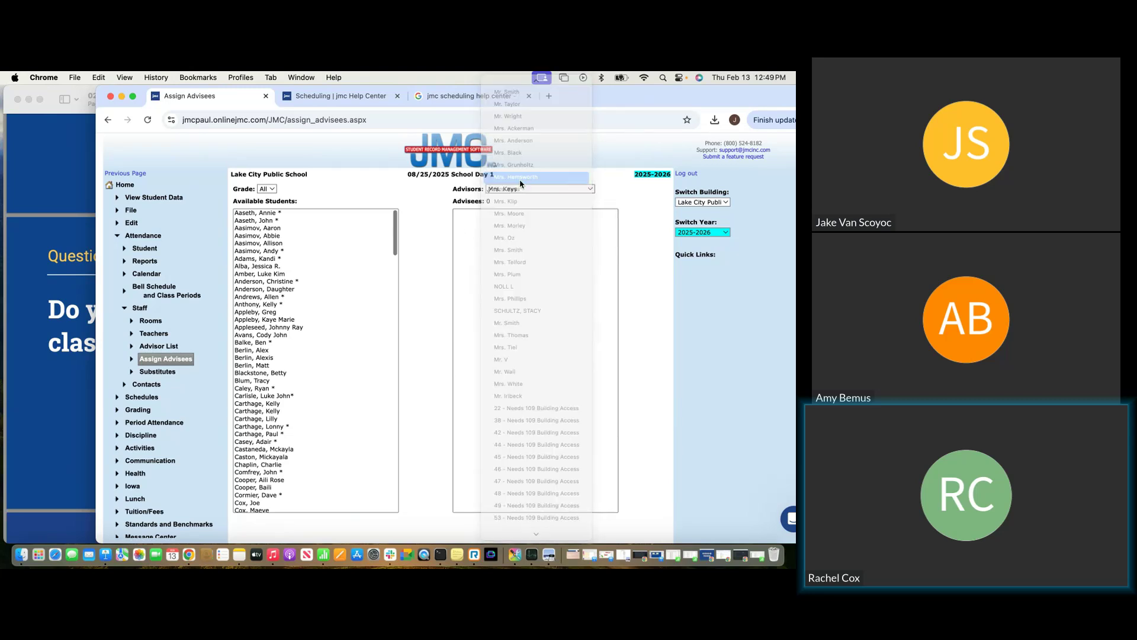
click(527, 190)
click(525, 177)
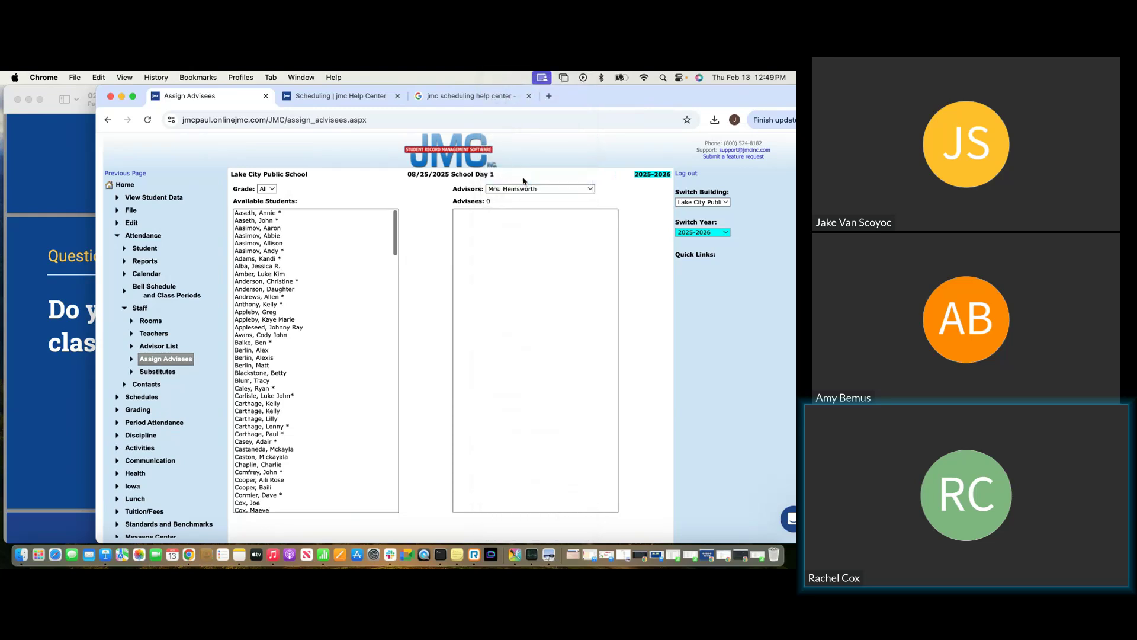
click(524, 189)
click(524, 165)
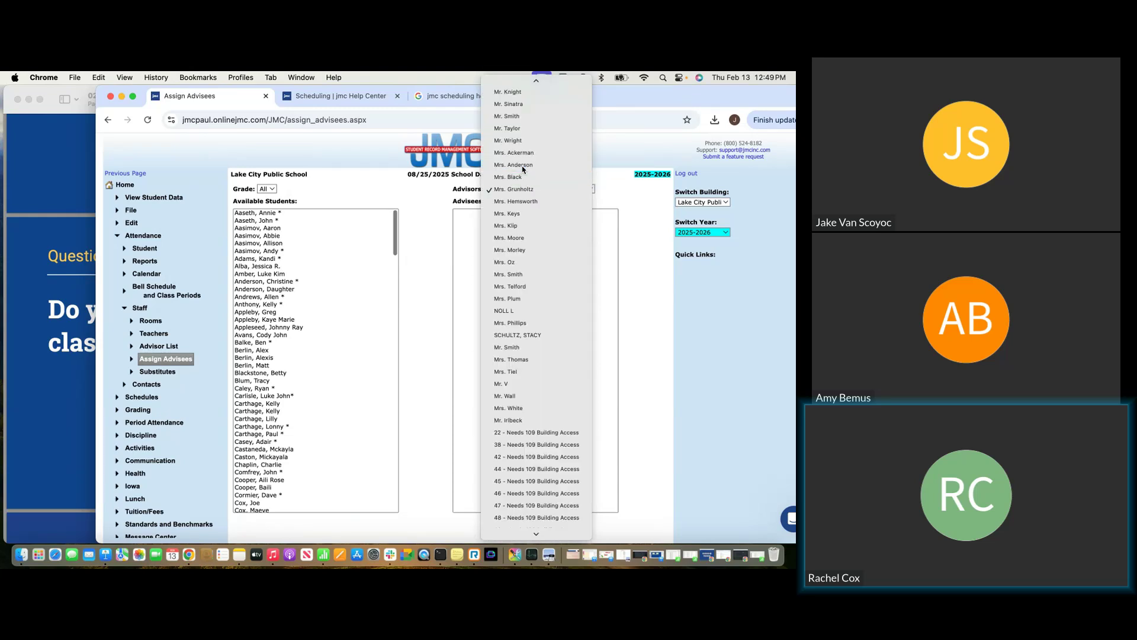
click(522, 192)
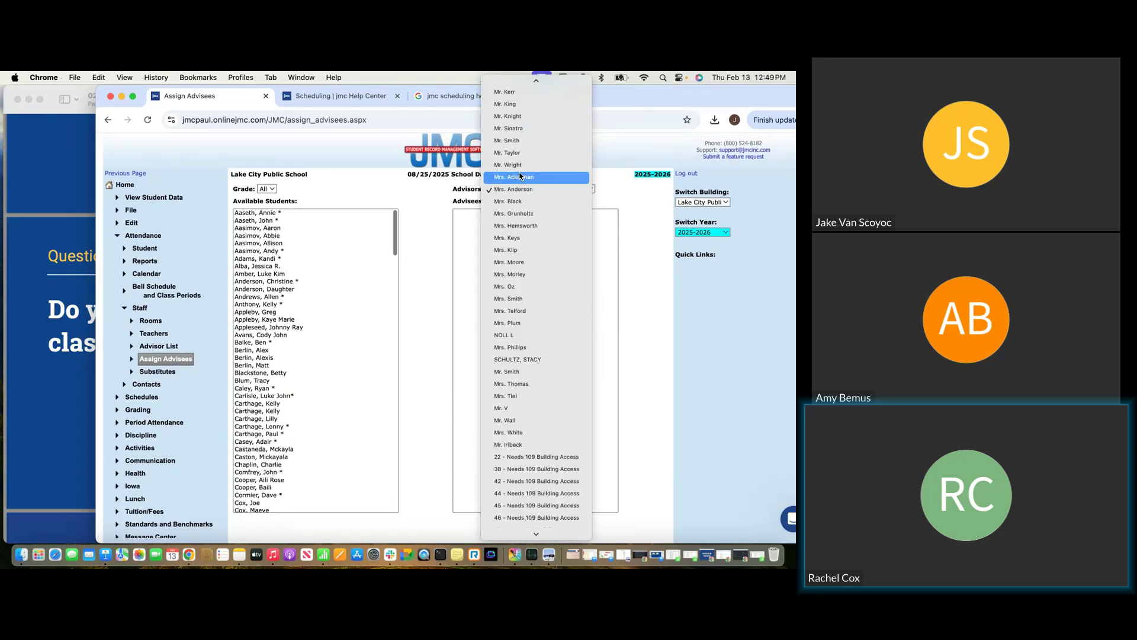
click(521, 177)
click(524, 190)
click(522, 178)
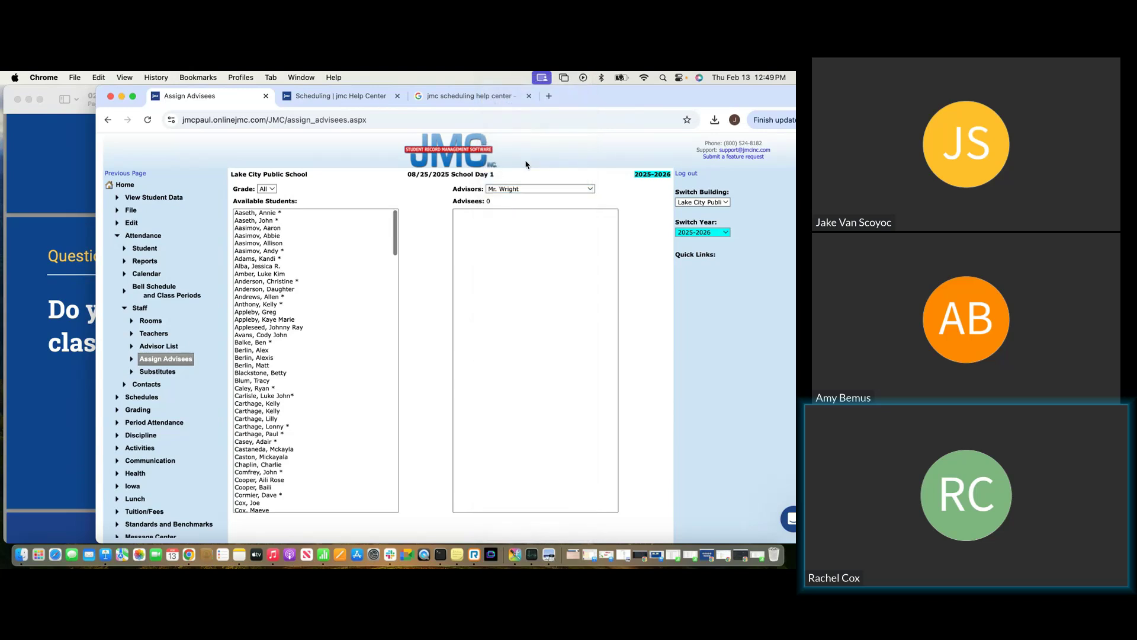
click(525, 193)
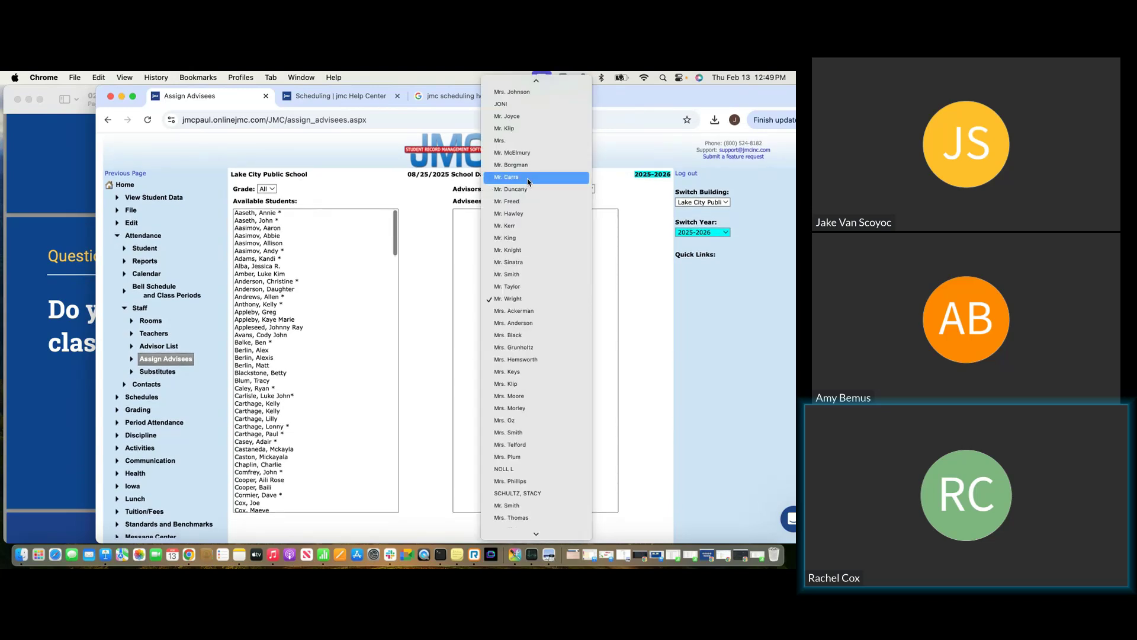
click(528, 134)
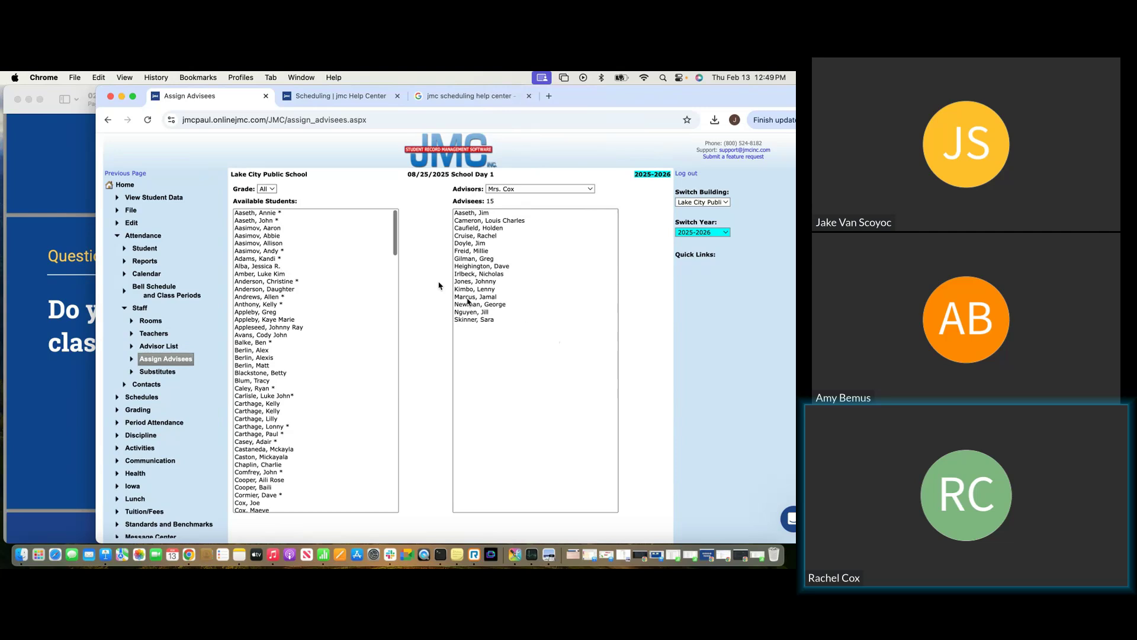
Limit available students to grade 2 and remove all the advisor's current advisees.
click(272, 189)
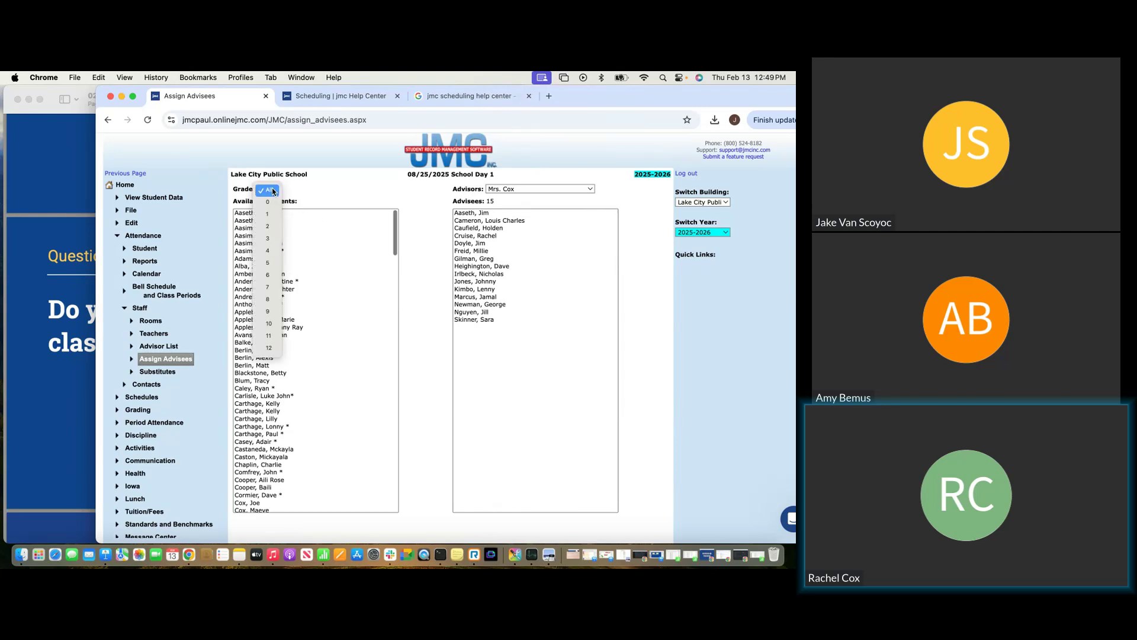
click(268, 227)
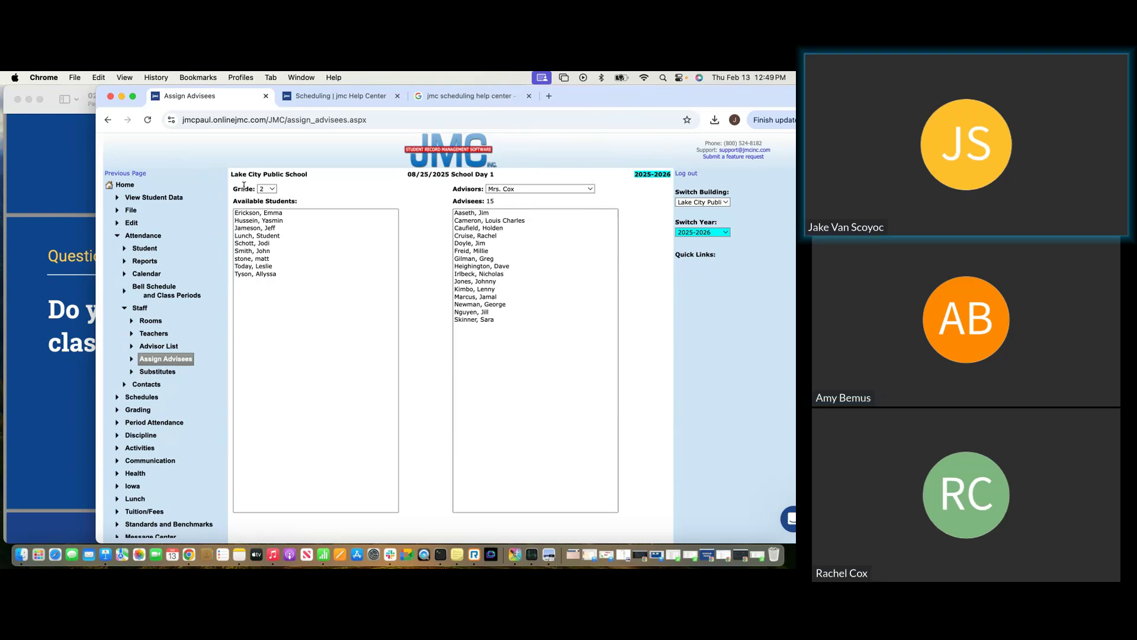
click(479, 213)
click(480, 212)
click(480, 212)
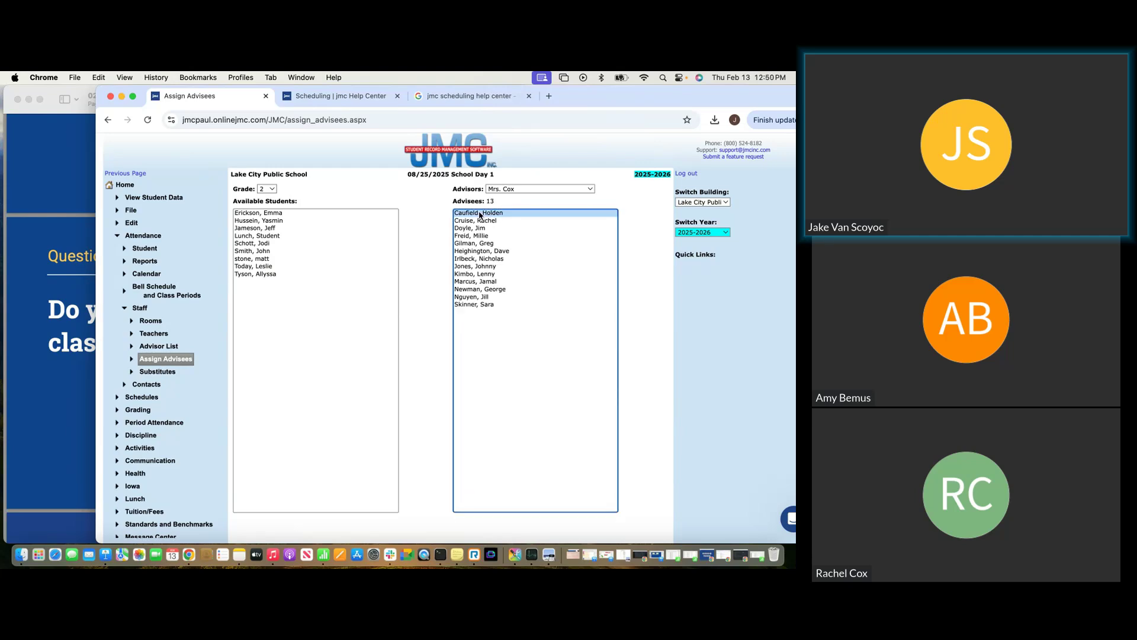
double_click(480, 213)
double_click(480, 213)
double_click(480, 212)
double_click(480, 213)
double_click(480, 213)
double_click(480, 213)
double_click(480, 213)
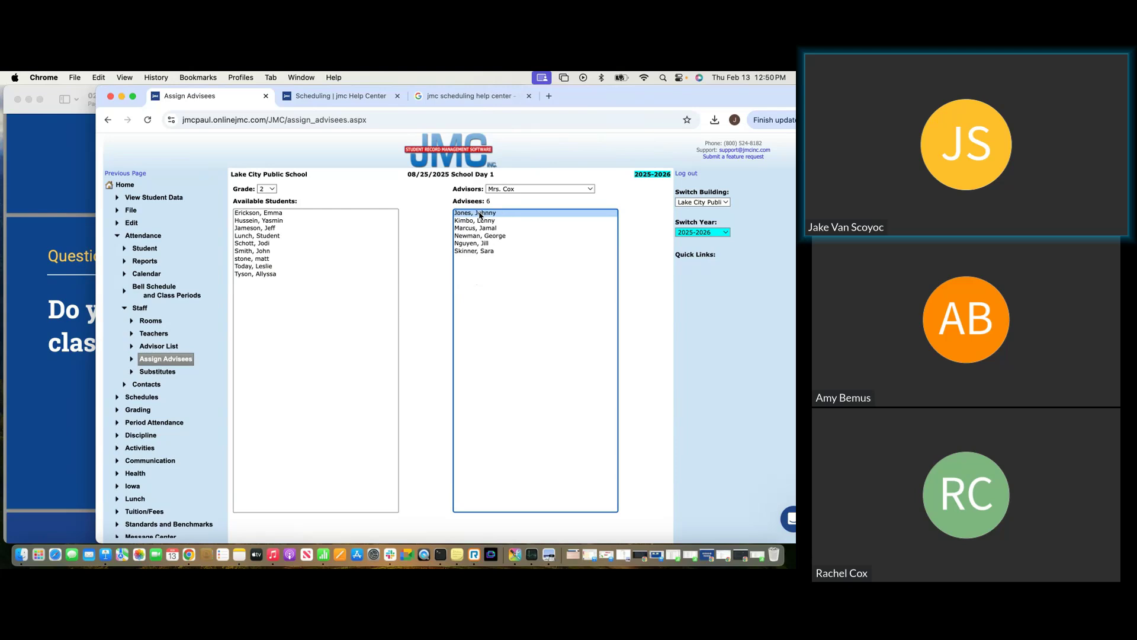
double_click(480, 213)
double_click(480, 212)
double_click(480, 212)
double_click(480, 213)
double_click(480, 213)
double_click(479, 212)
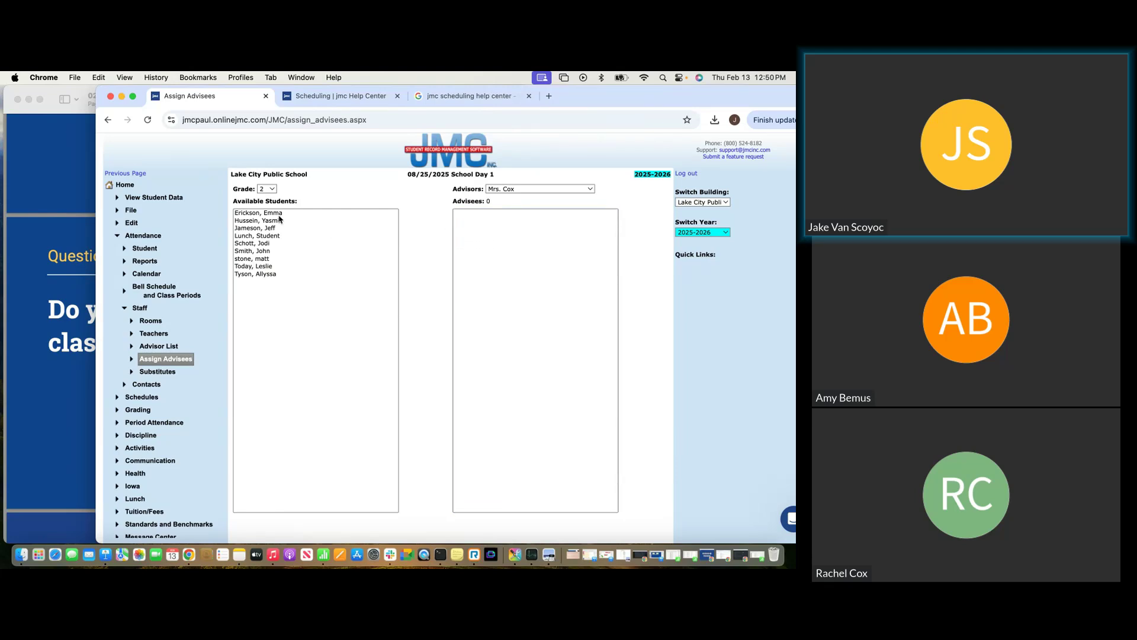
Add all nine grade 2 students as the advisor's advisees.
double_click(259, 212)
double_click(259, 212)
double_click(259, 212)
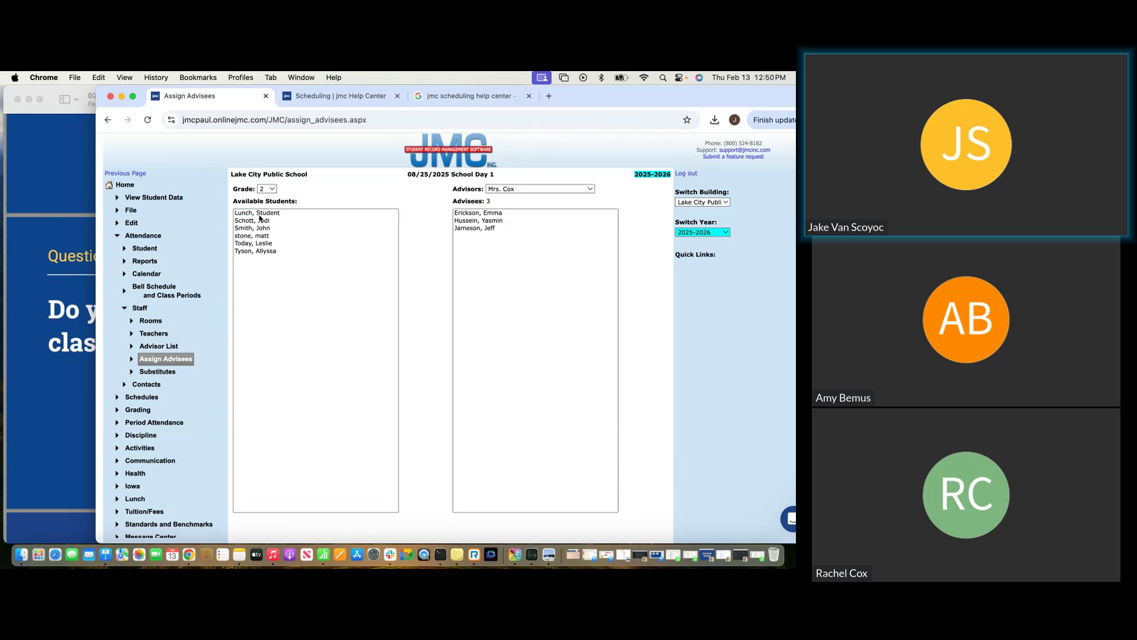
double_click(259, 213)
double_click(260, 215)
double_click(259, 216)
double_click(259, 215)
double_click(260, 215)
double_click(259, 215)
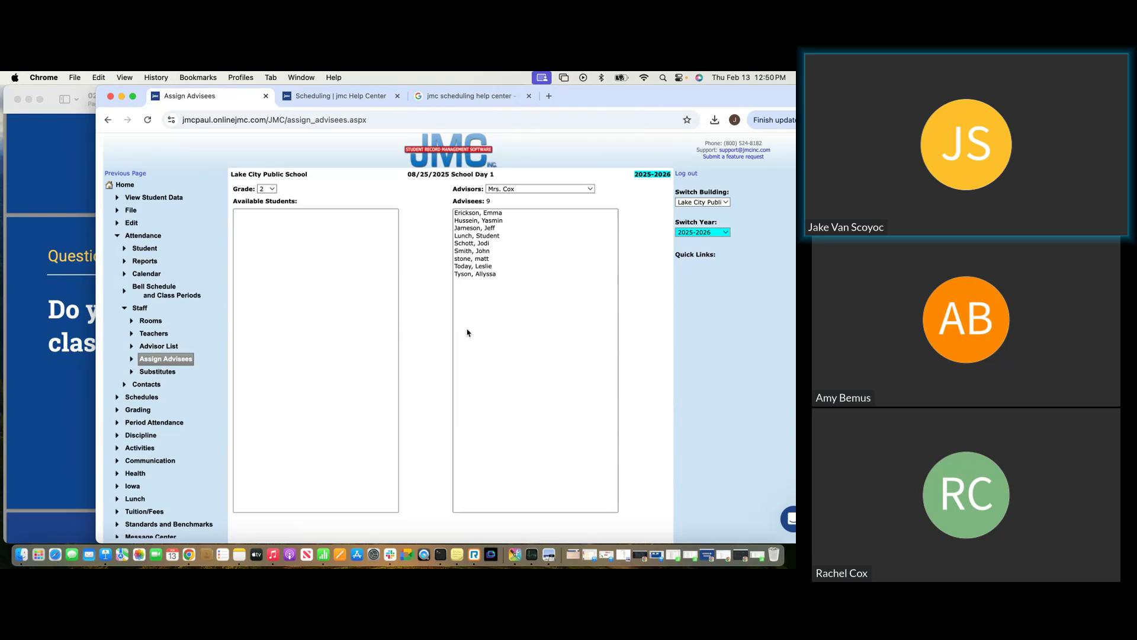
click(156, 335)
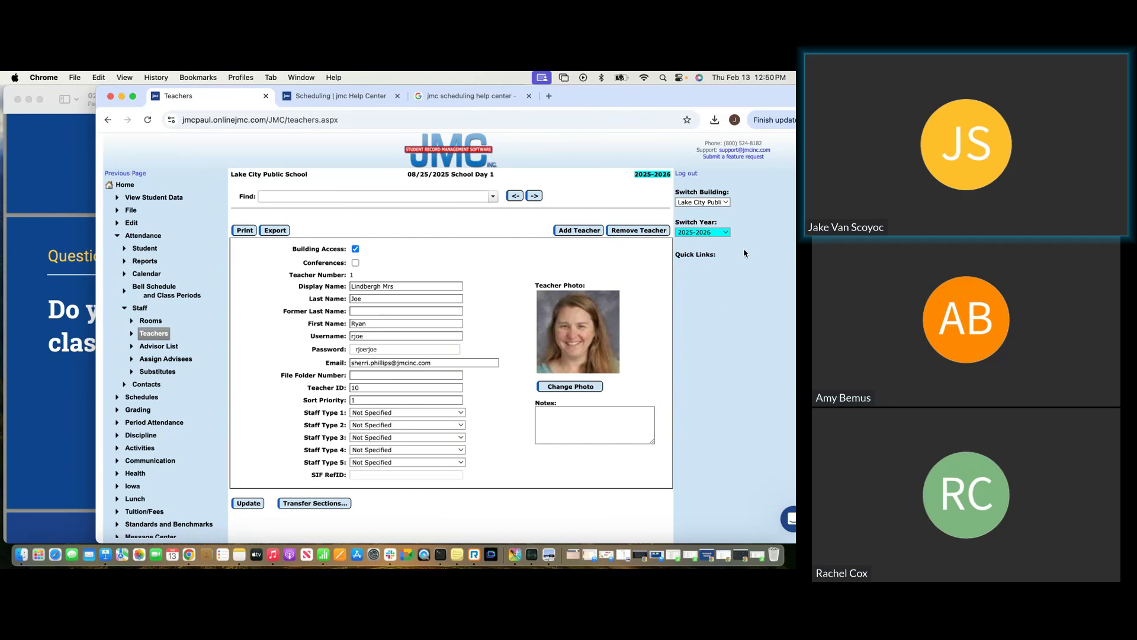
Switch the year to 2024-2025 and back to 2025-2026, then open blank teacher record 42.
click(708, 233)
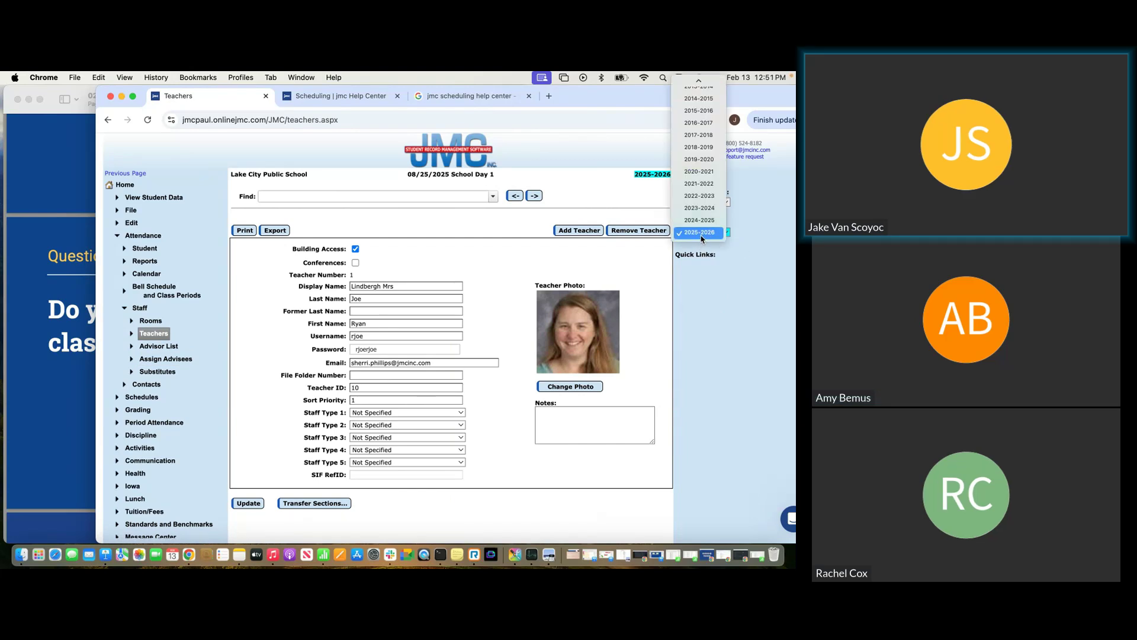
click(691, 286)
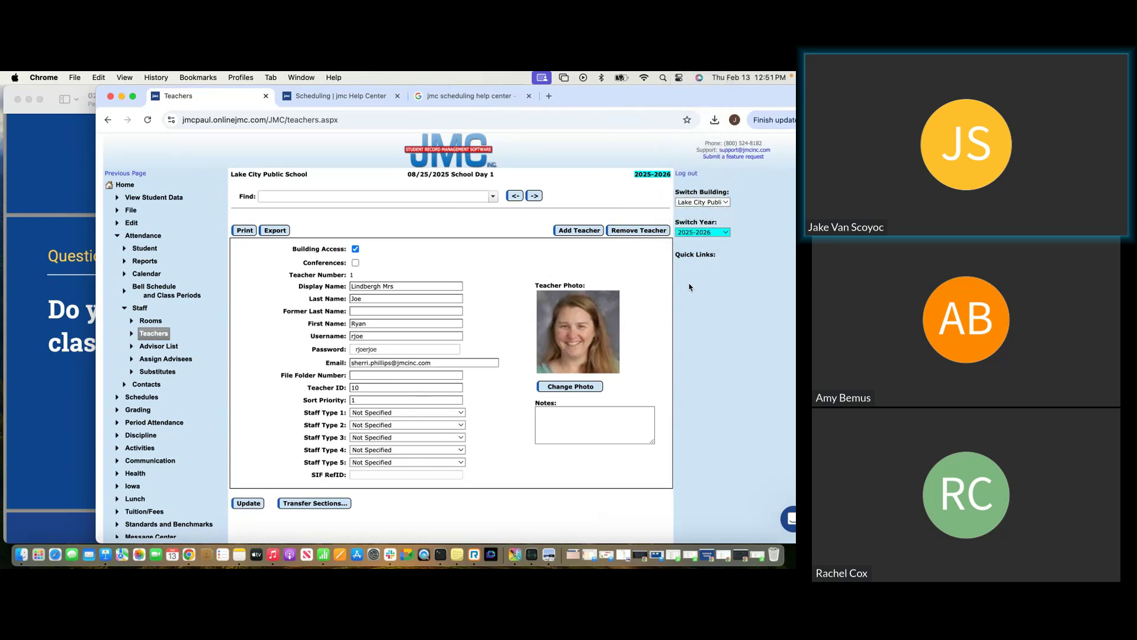
click(716, 234)
click(705, 221)
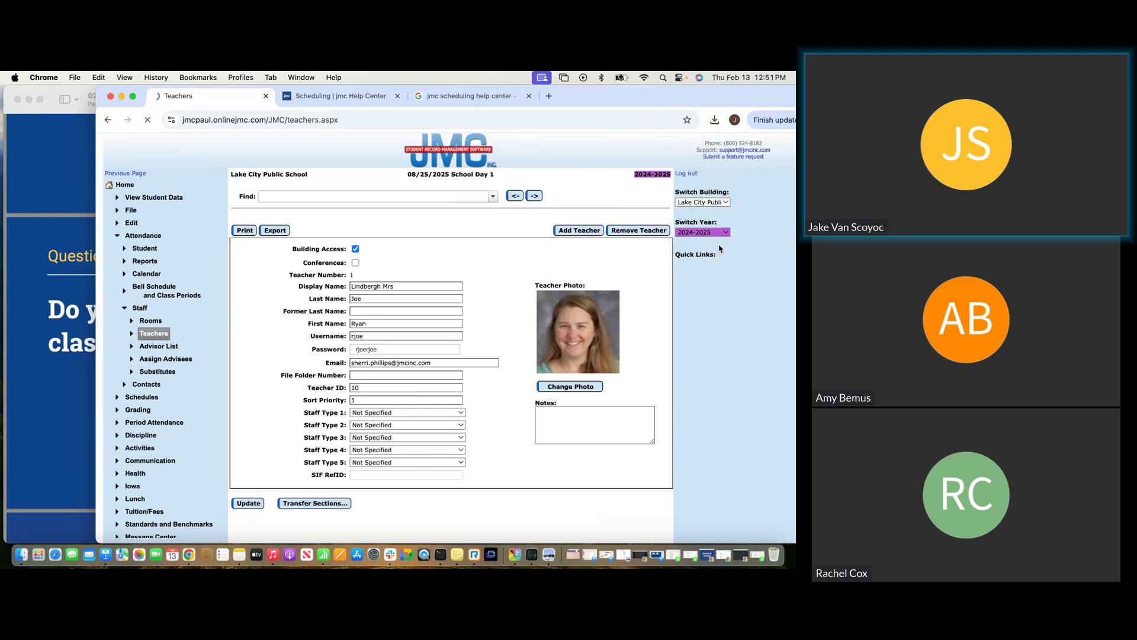
click(493, 196)
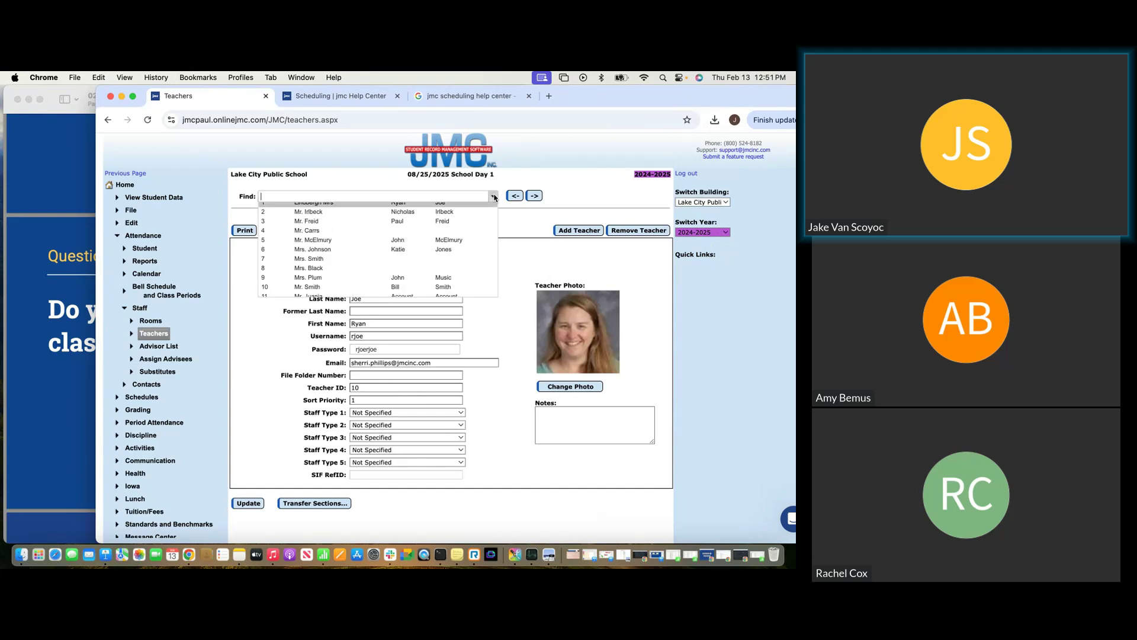
scroll(417, 285, down, 10)
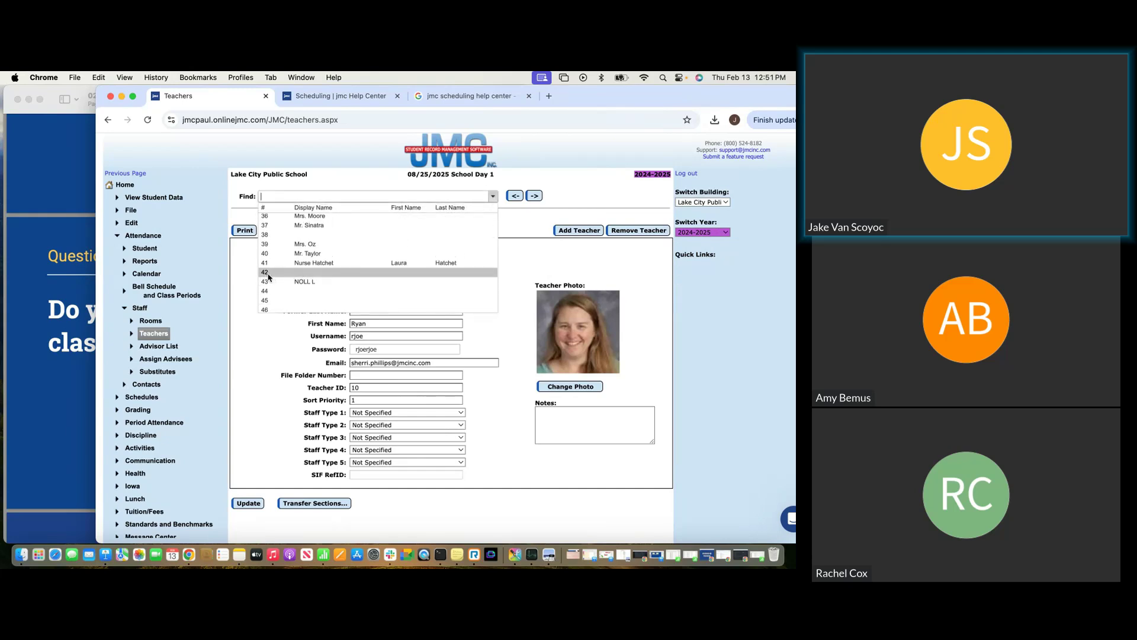
click(705, 232)
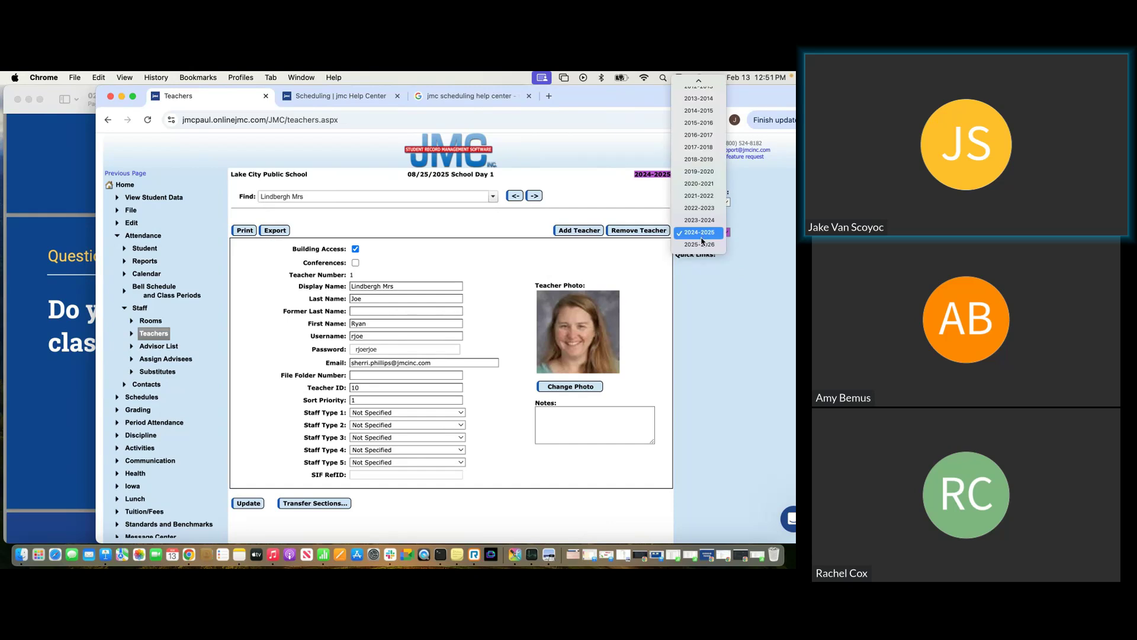
click(702, 245)
click(493, 196)
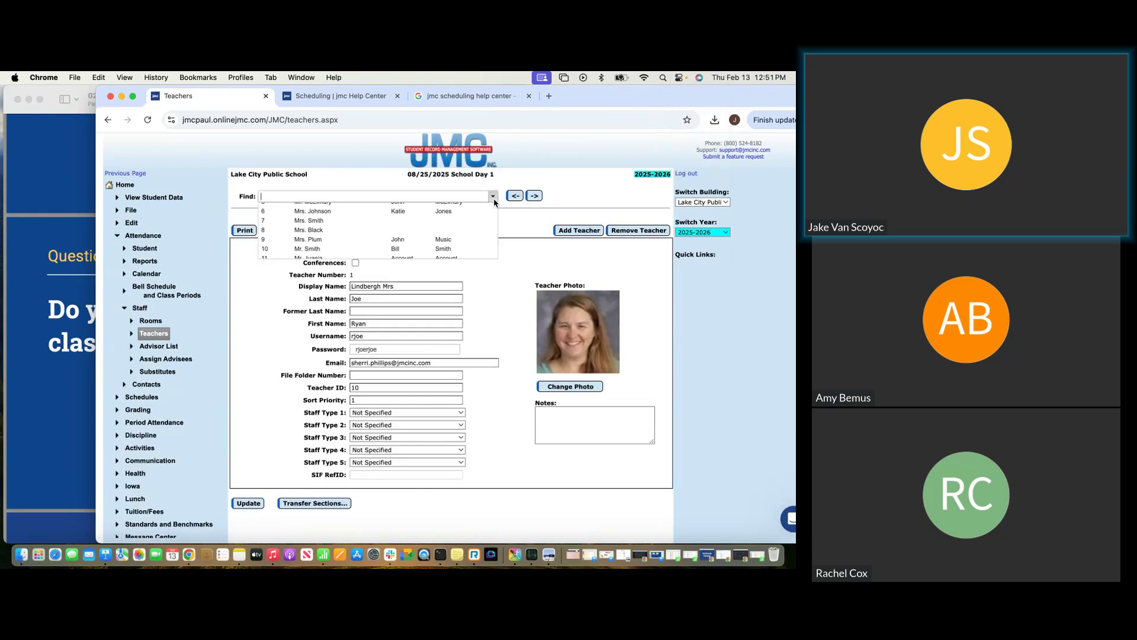
scroll(439, 253, down, 10)
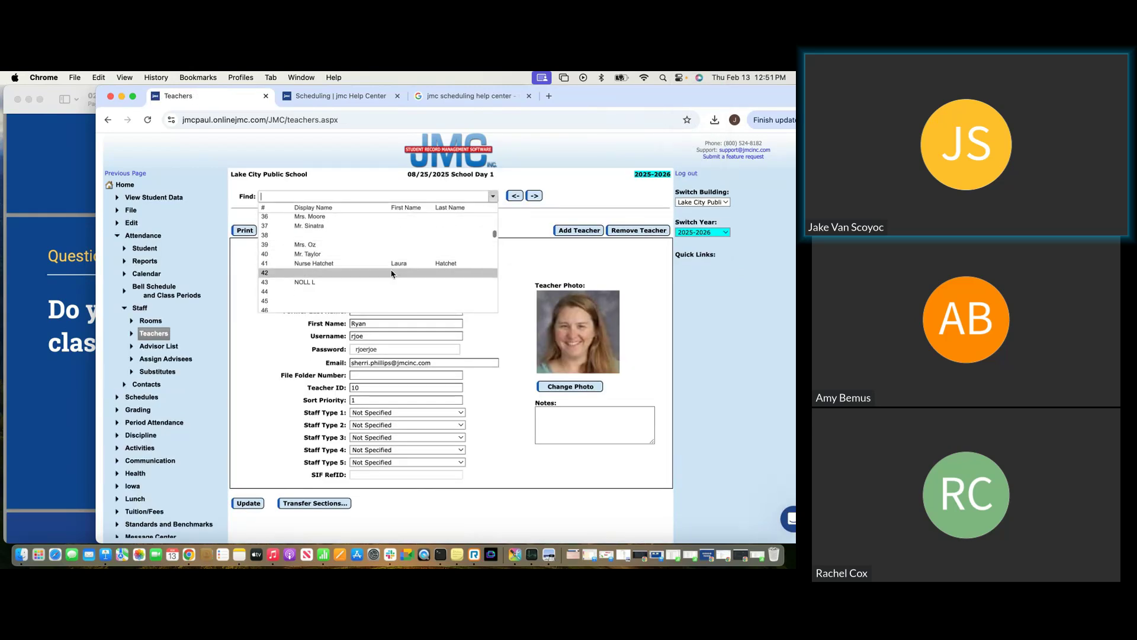
click(390, 274)
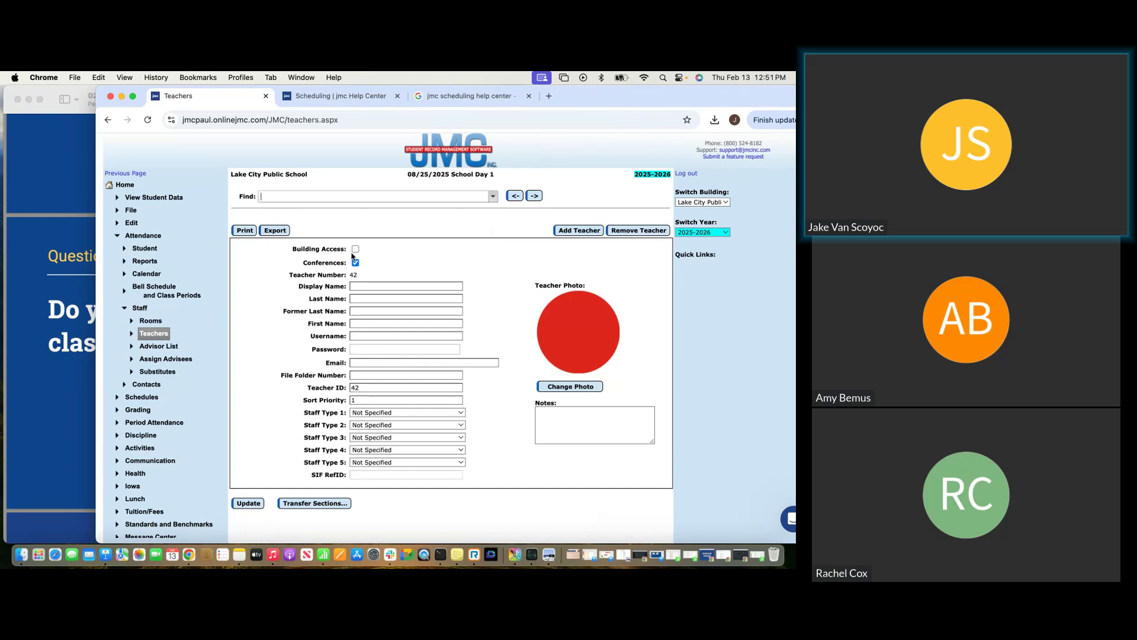
Give teacher 42 Building Access and enter its last name and a 'Mr.' display name.
click(356, 249)
click(364, 286)
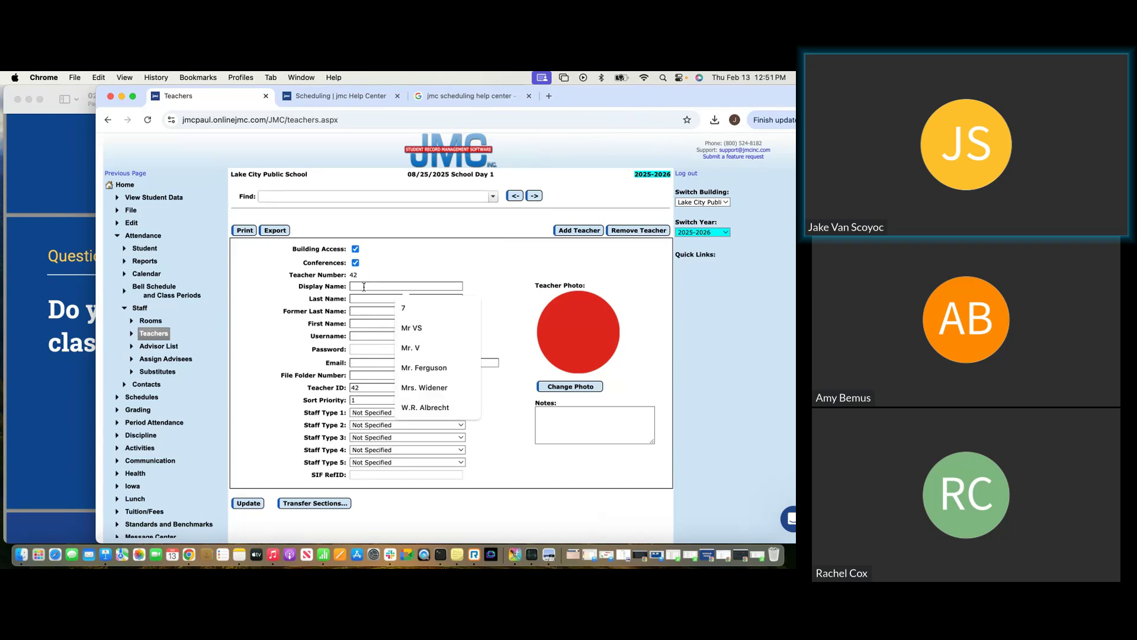
text(Tes)
key(BackSpace)
key(BackSpace)
key(BackSpace)
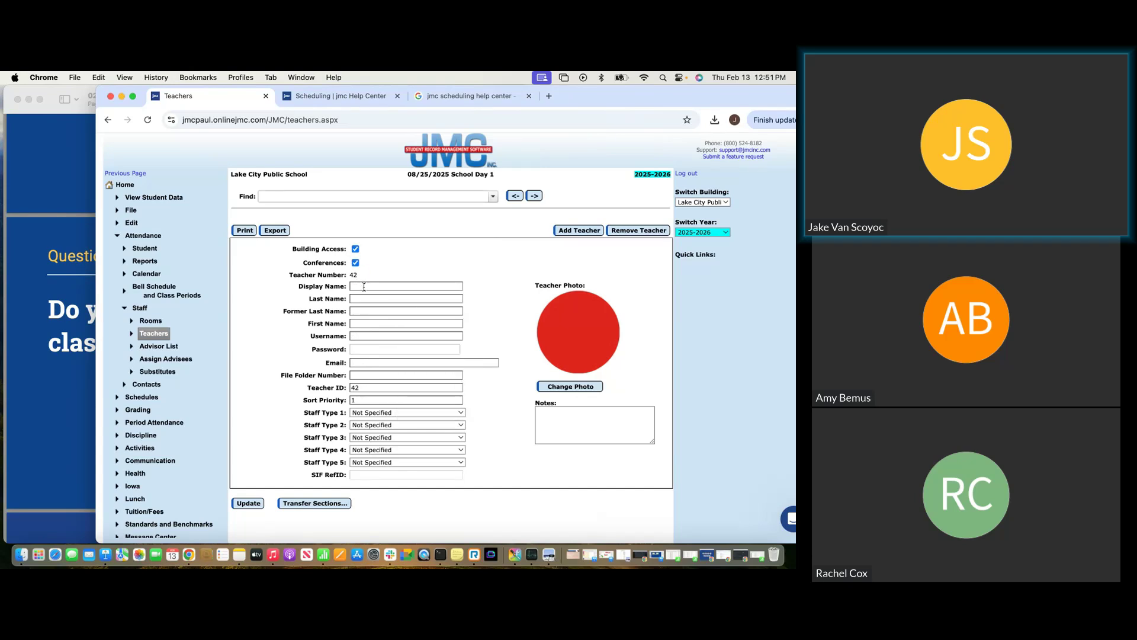
key(BackSpace)
key(BackSpace)
text(ameson)
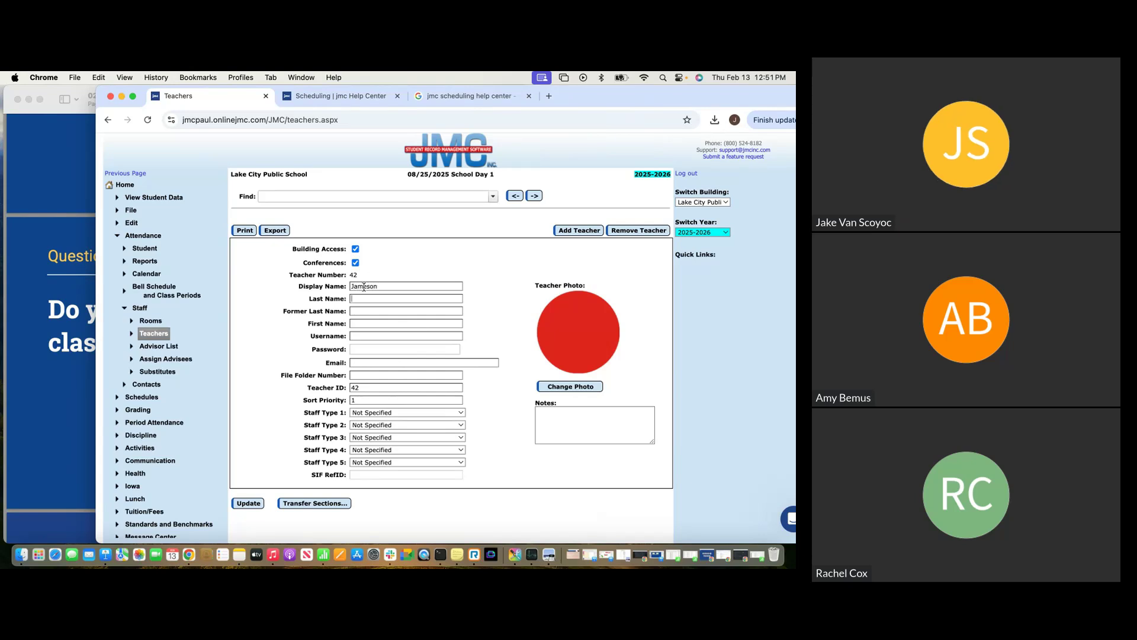
key(Tab)
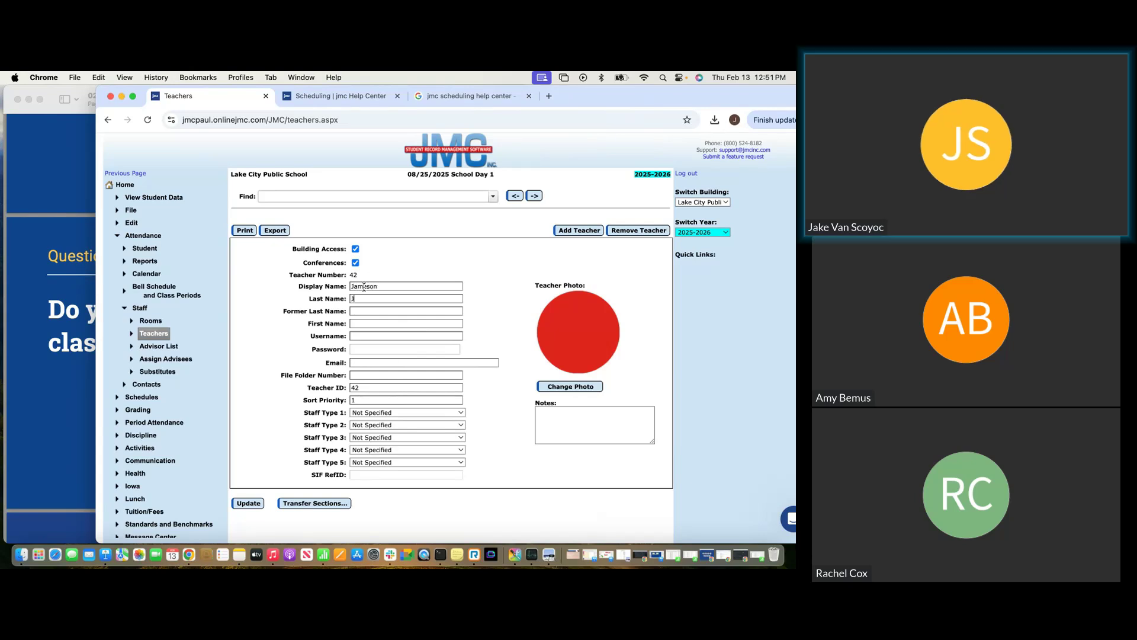
text(Jameson)
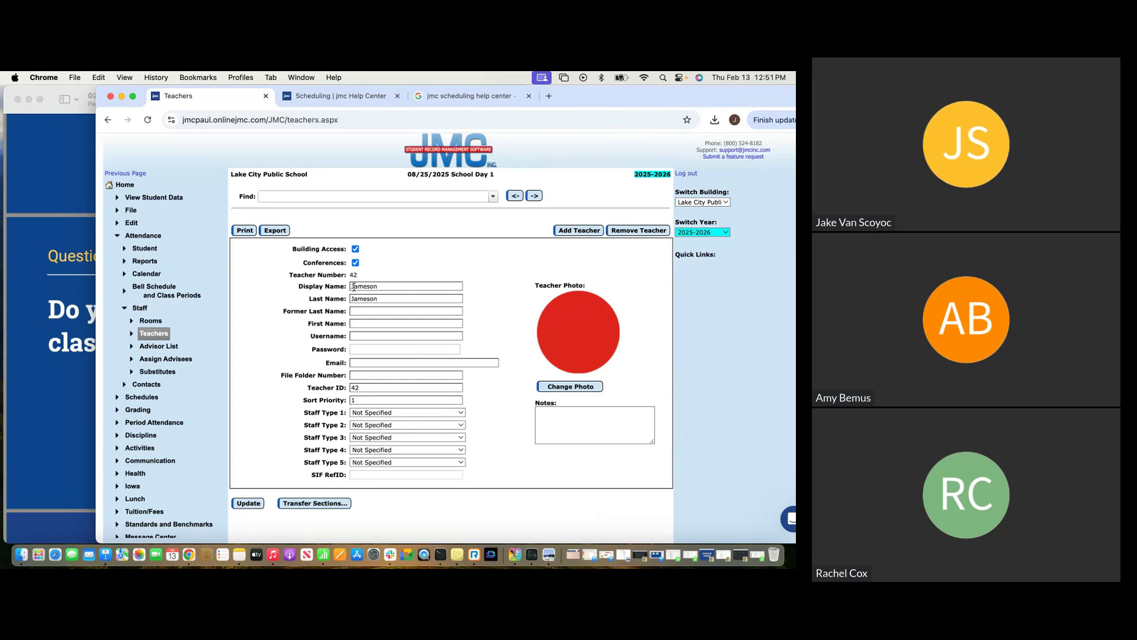
click(353, 286)
text(Mr.)
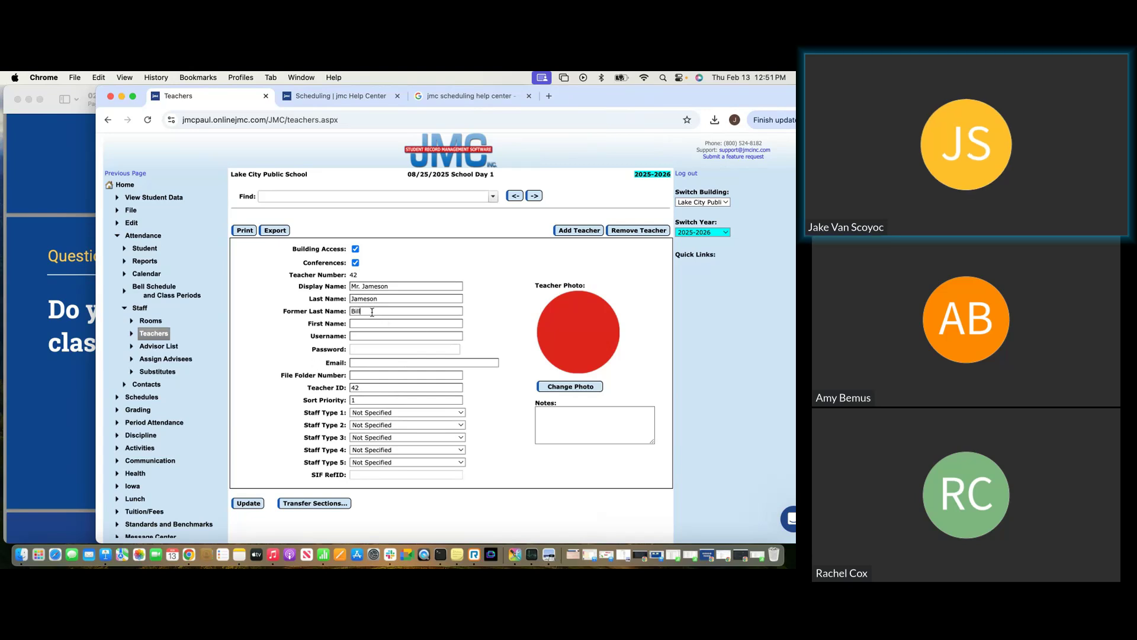
Move the first name from Former Last Name into First Name and save as the same teacher.
drag(374, 312, 323, 313)
key(BackSpace)
click(372, 324)
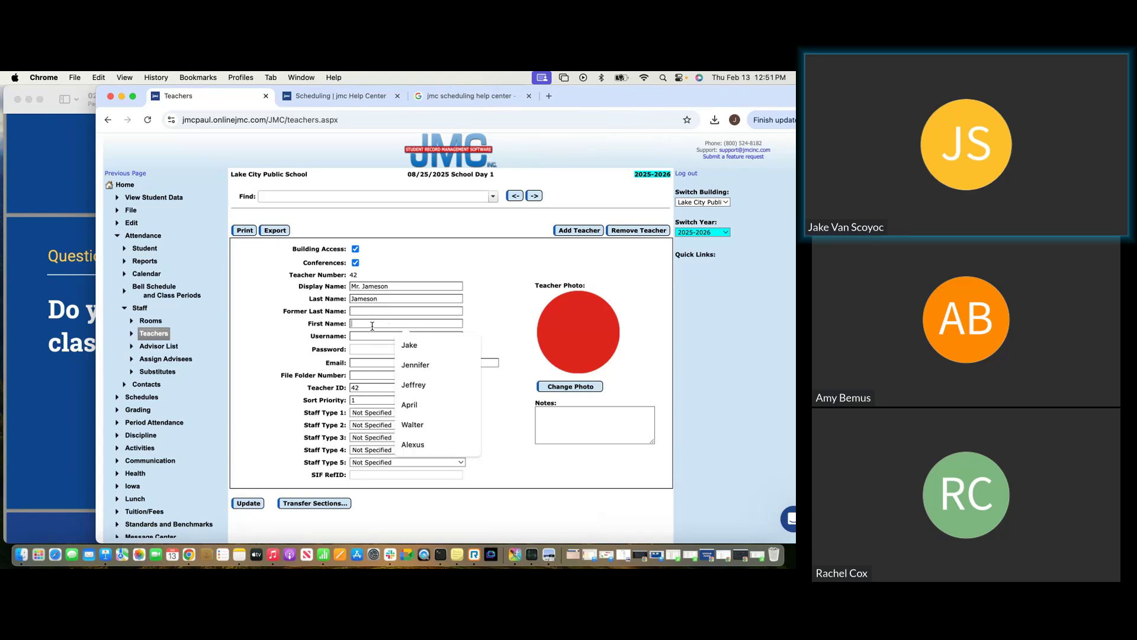
text(Bi)
text(Jameson)
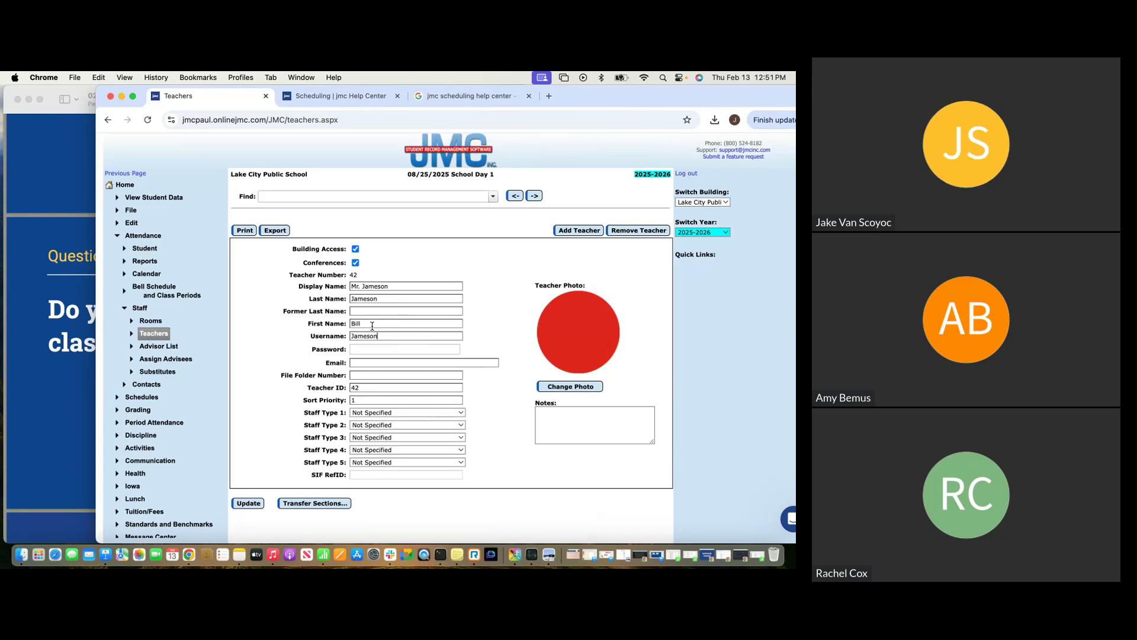
click(240, 508)
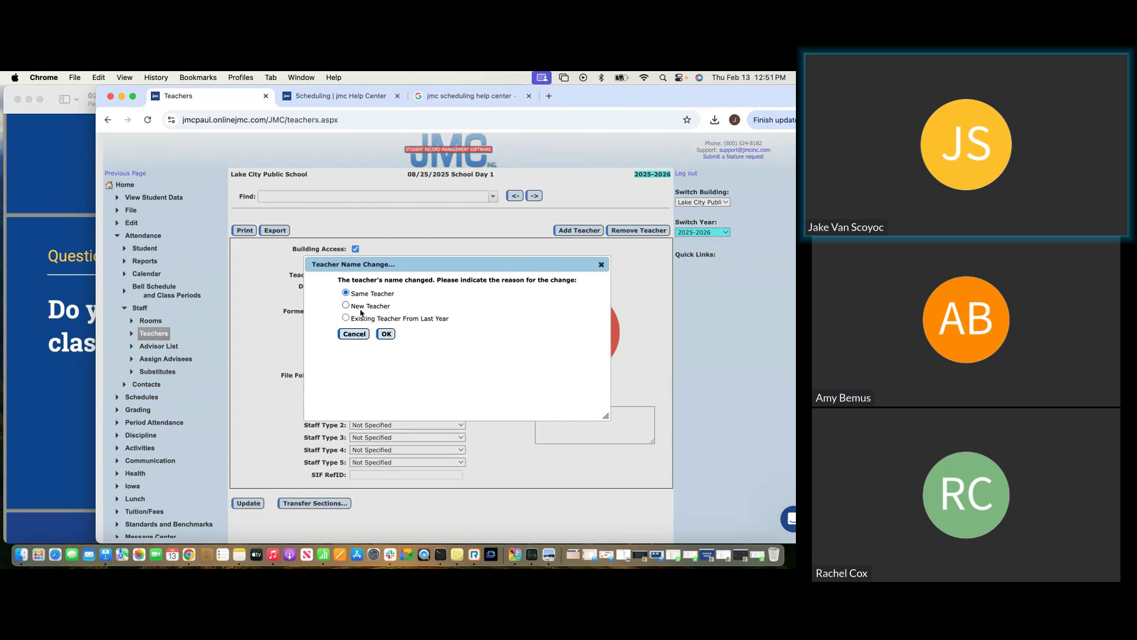
click(386, 334)
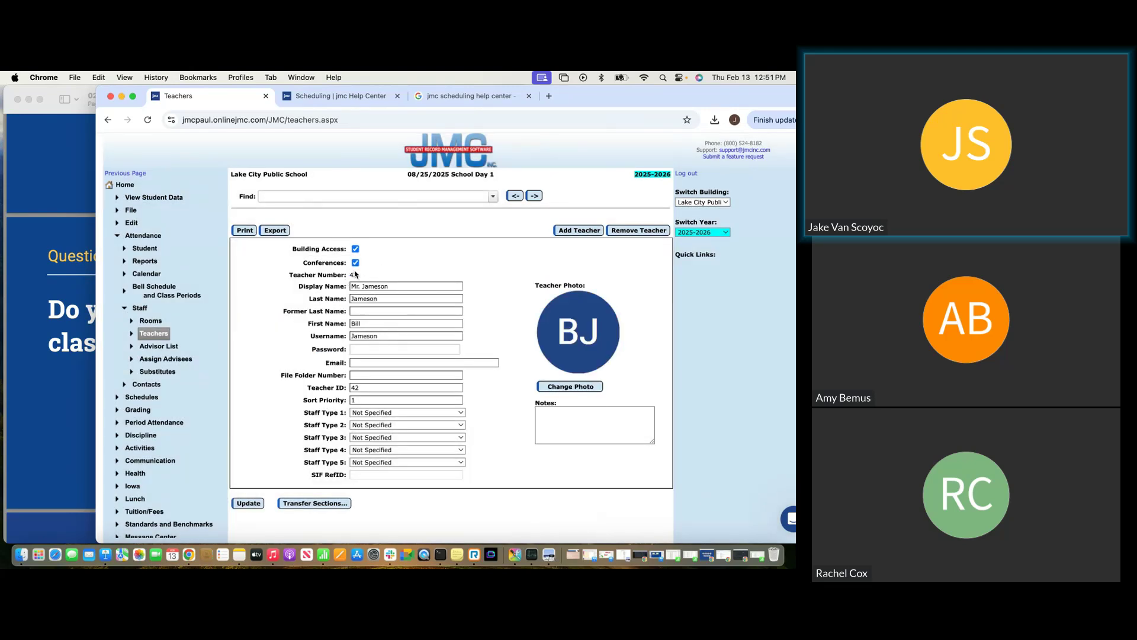
drag(359, 275, 330, 276)
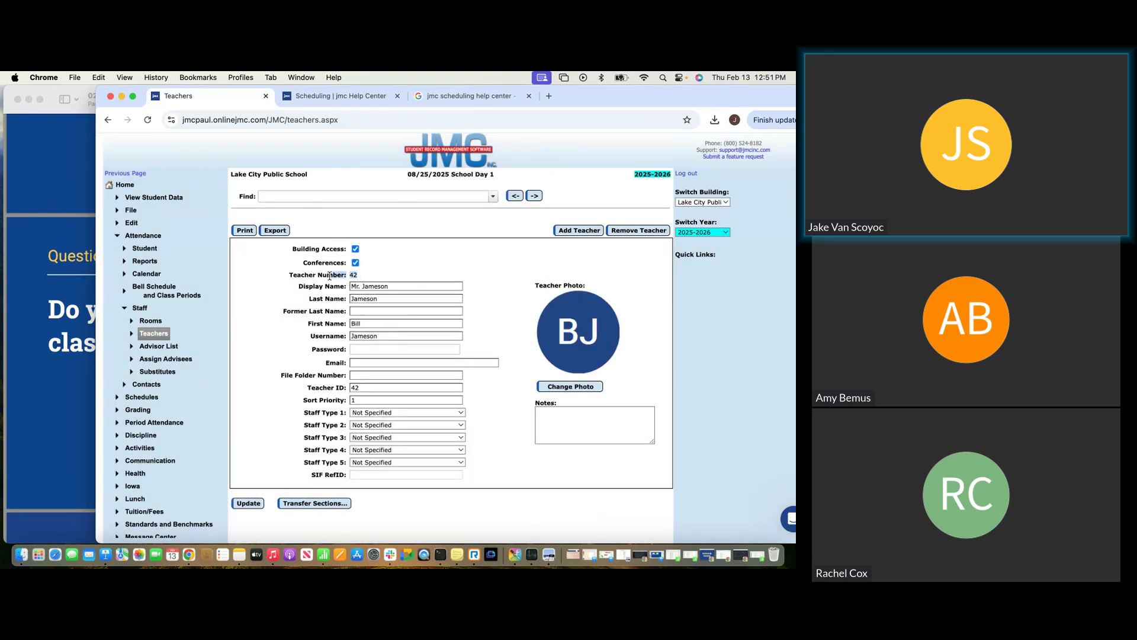
click(714, 232)
Look up teacher #42 in 2024-2025, then switch the year back to 2025-2026.
click(714, 219)
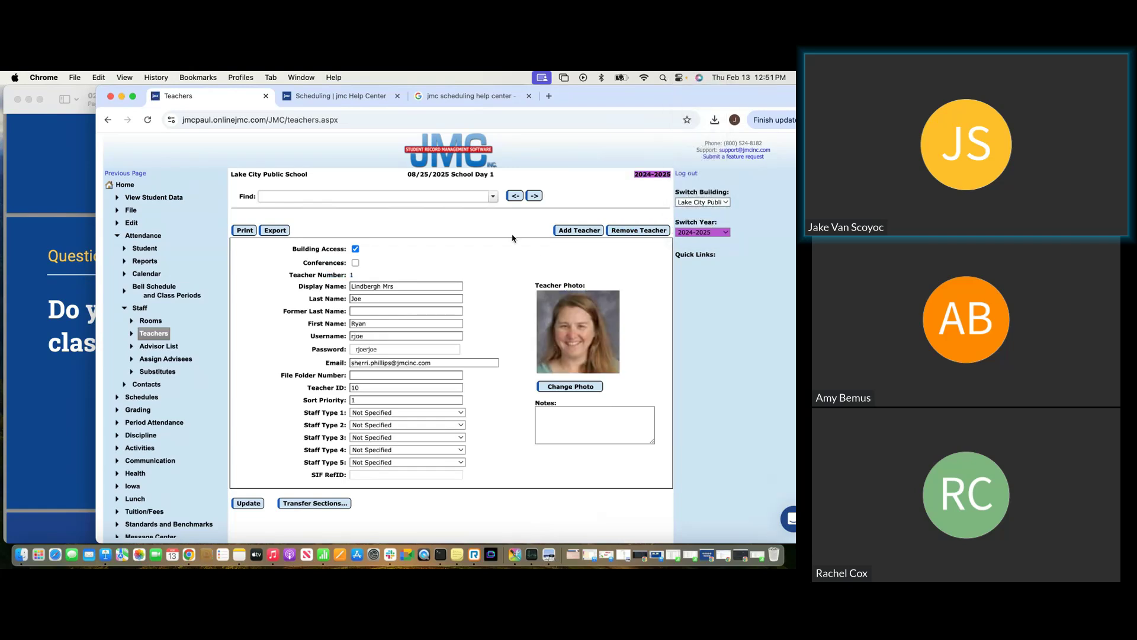
click(493, 197)
scroll(415, 268, down, 15)
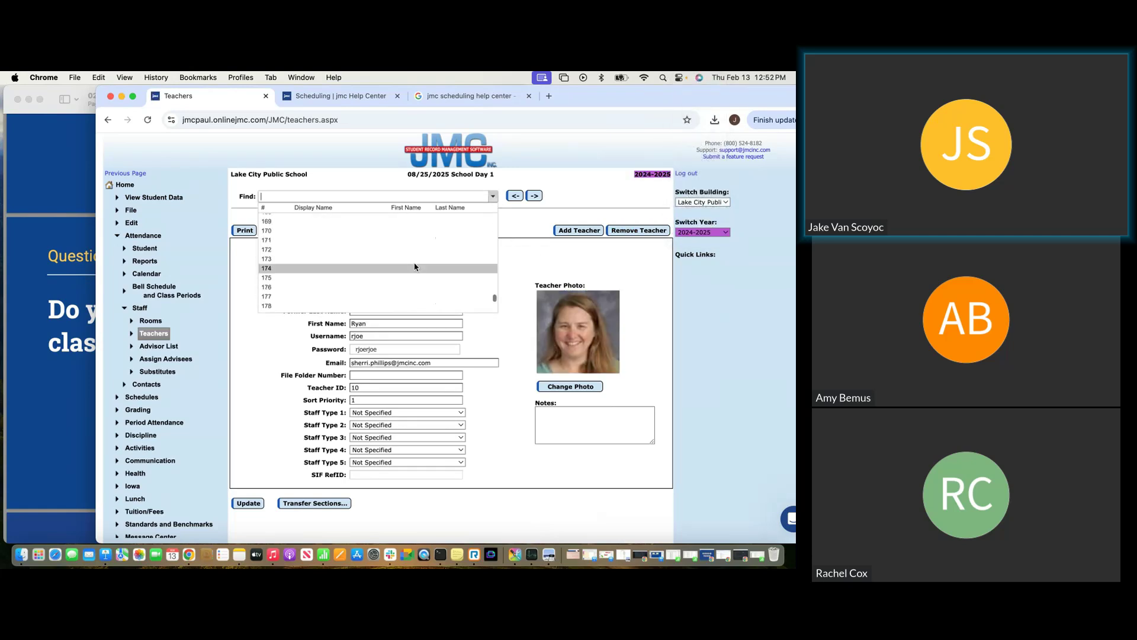
scroll(415, 267, up, 10)
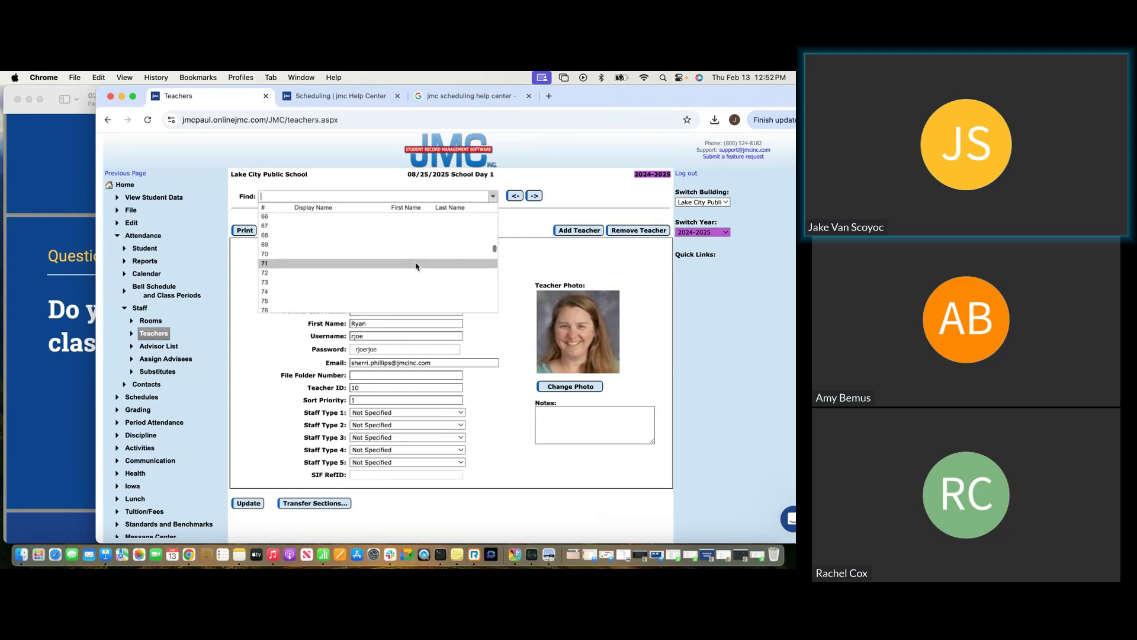
scroll(416, 267, up, 5)
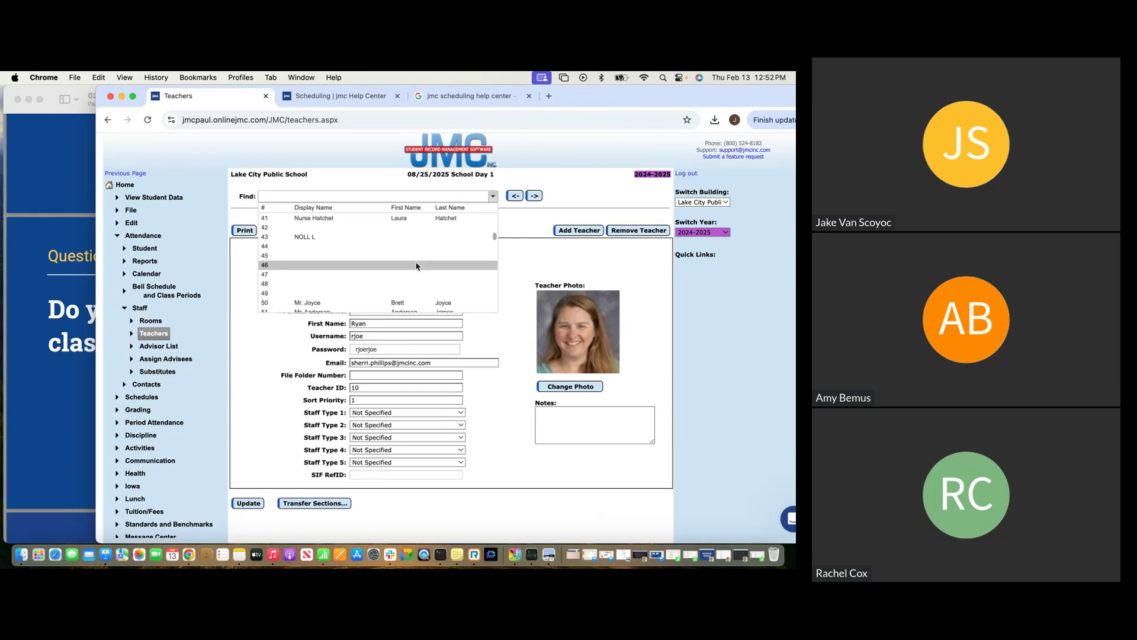
click(371, 228)
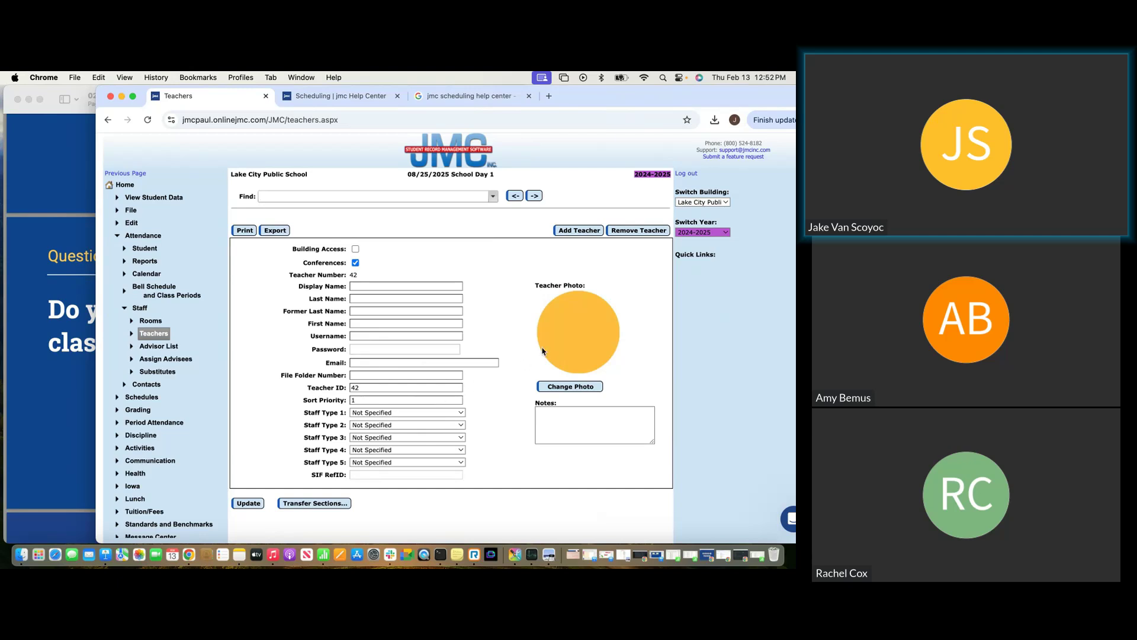
click(710, 233)
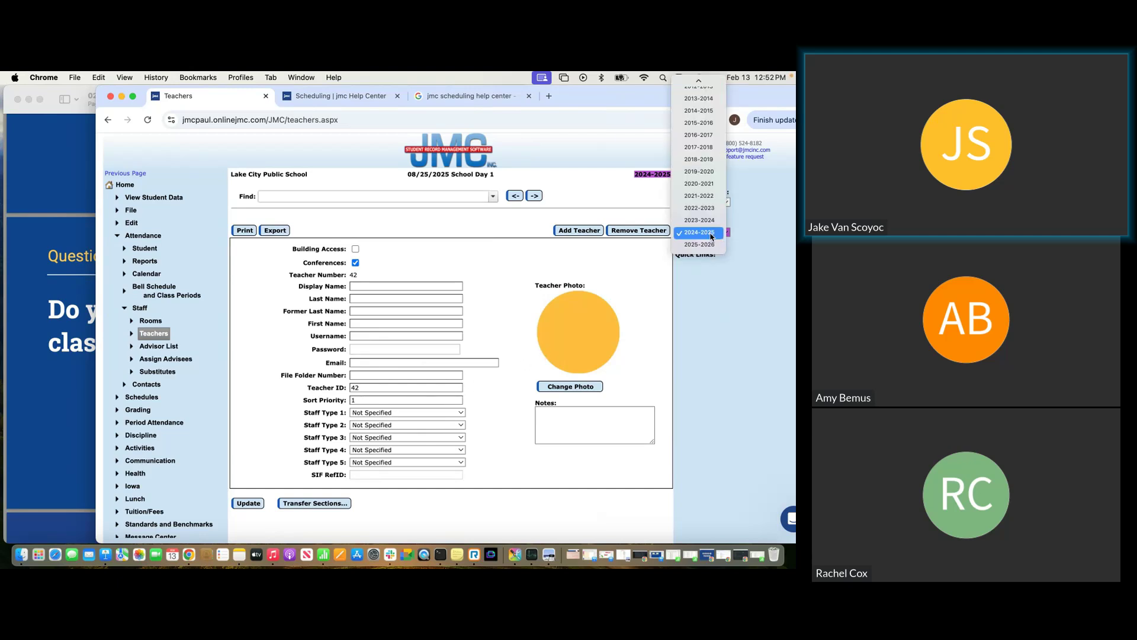
click(712, 244)
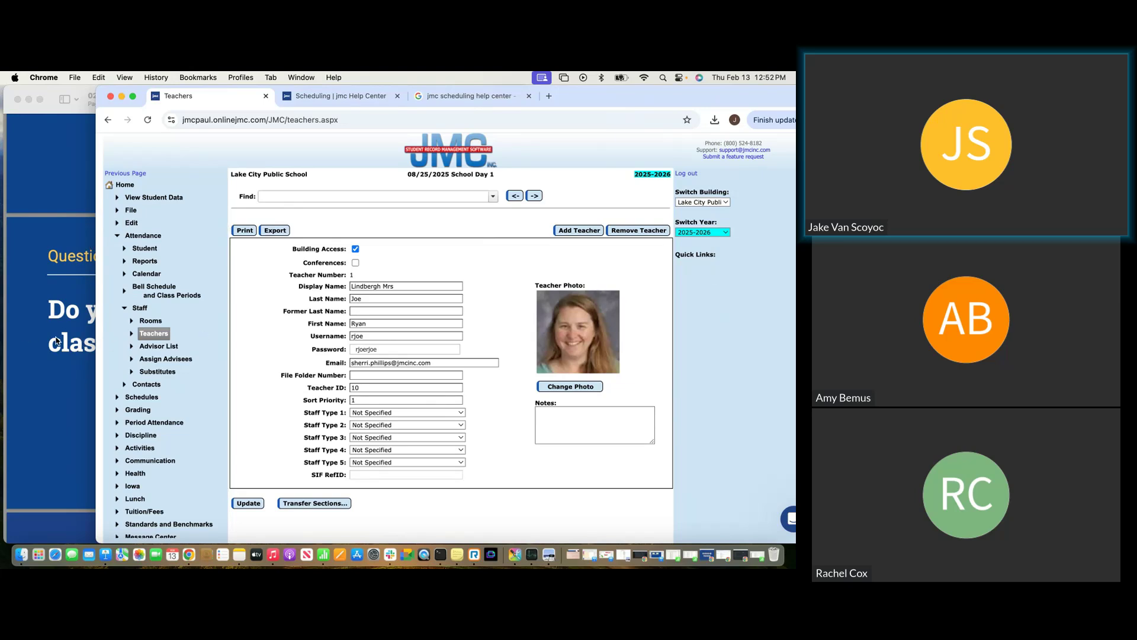
Open Staff > Rooms, put Room 104 into edit mode, and exit without changes.
click(145, 323)
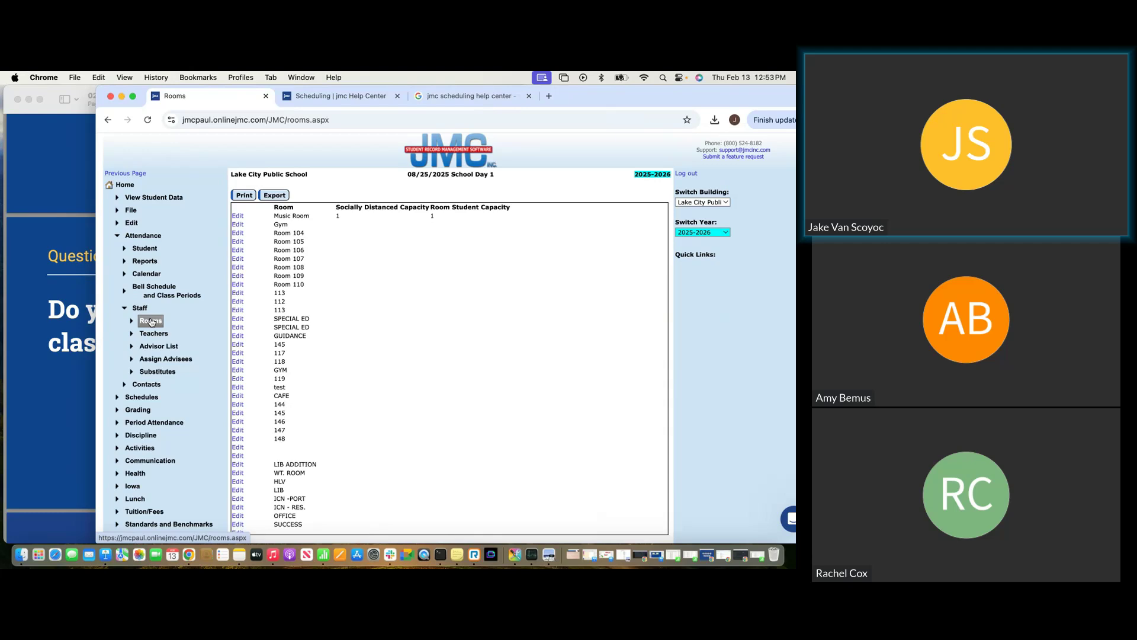
click(151, 321)
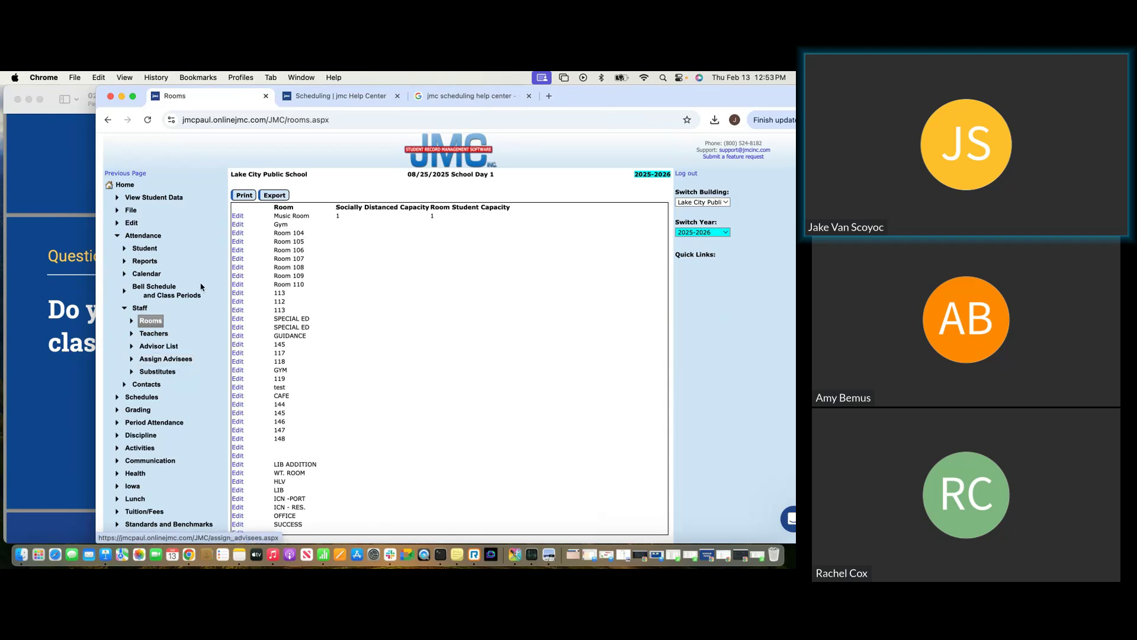
click(238, 234)
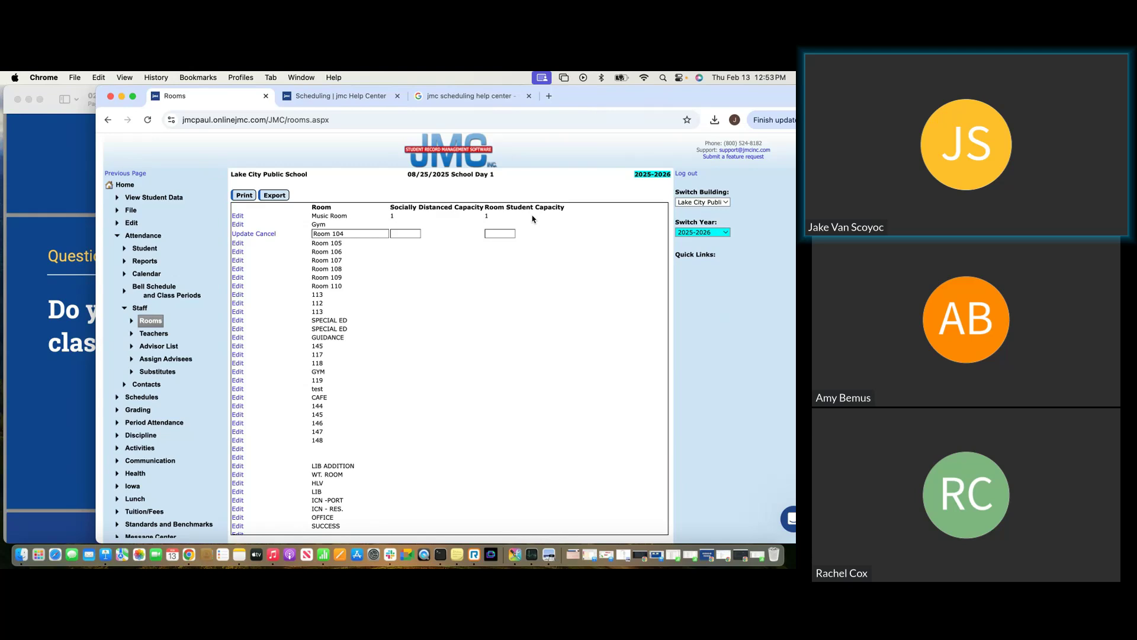
drag(337, 233, 295, 235)
click(353, 234)
click(264, 234)
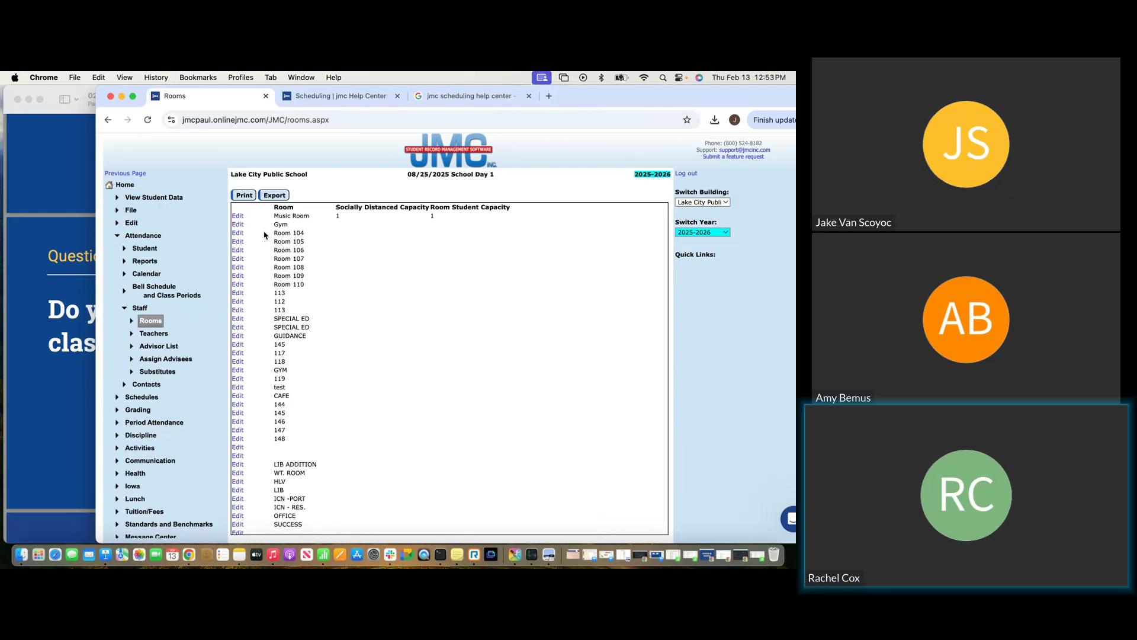
click(140, 308)
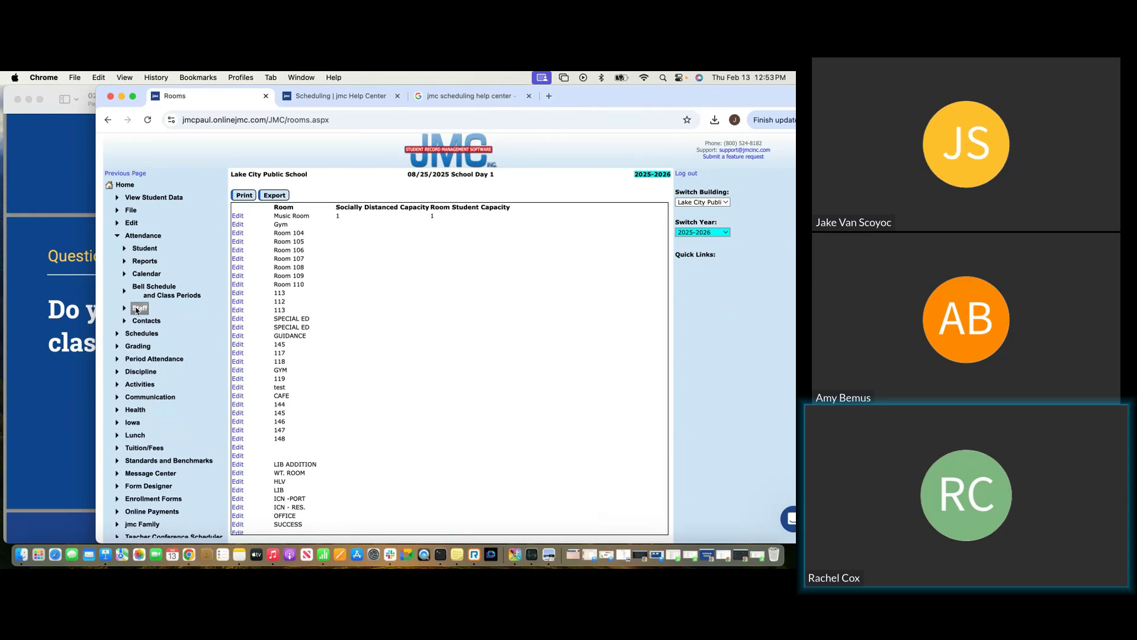
Open Staff > Teachers, scroll through the Find teacher list, and close it without choosing anyone.
click(148, 308)
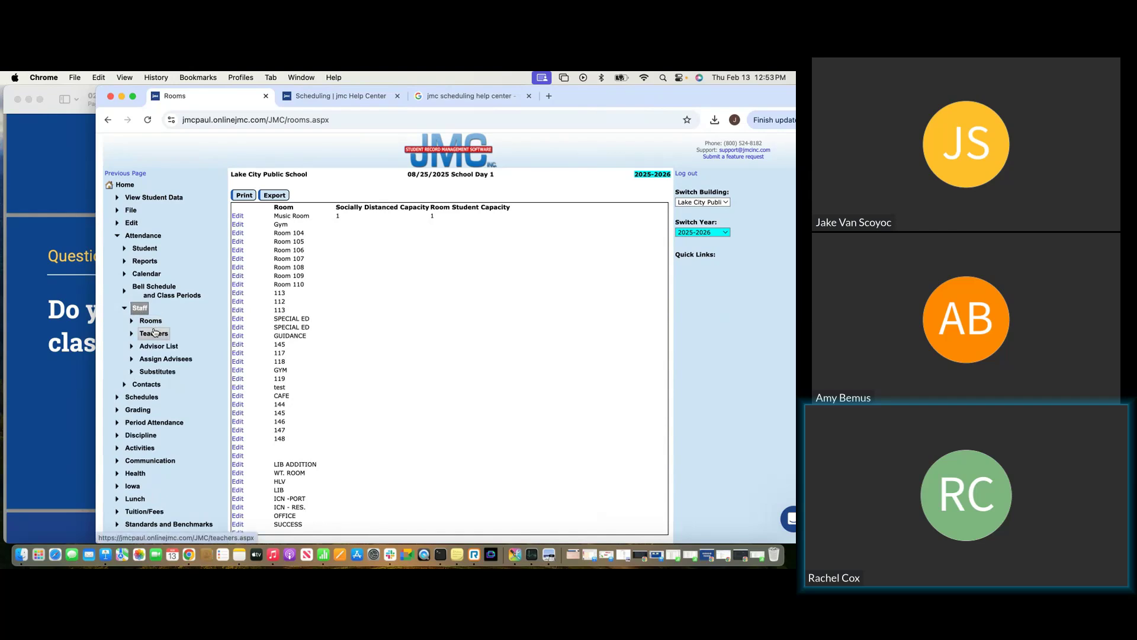
click(152, 334)
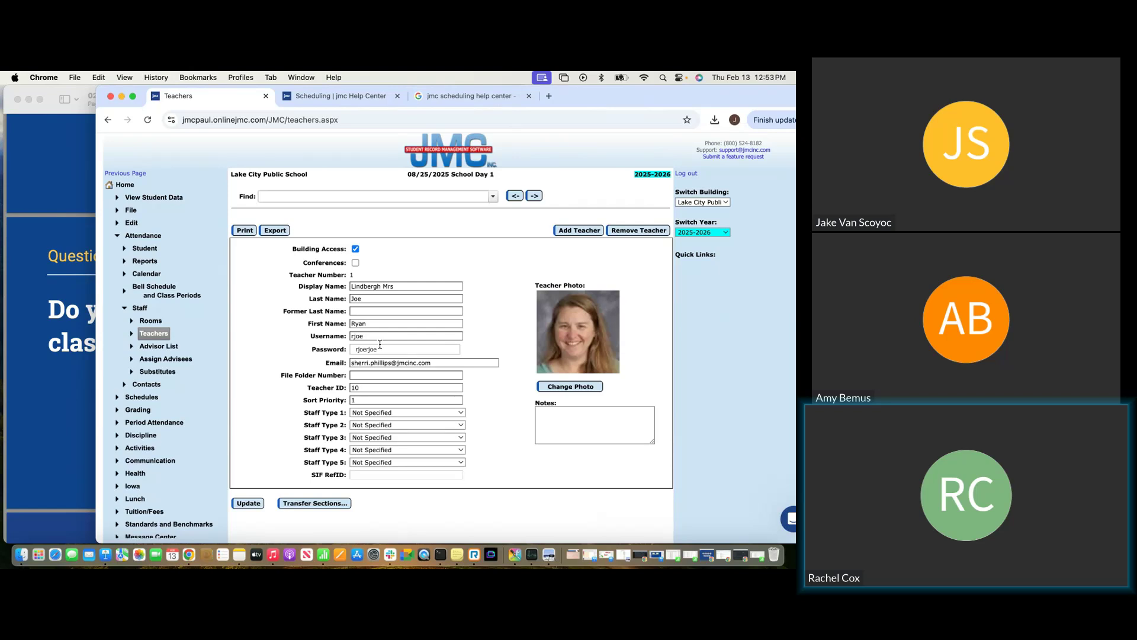
click(493, 197)
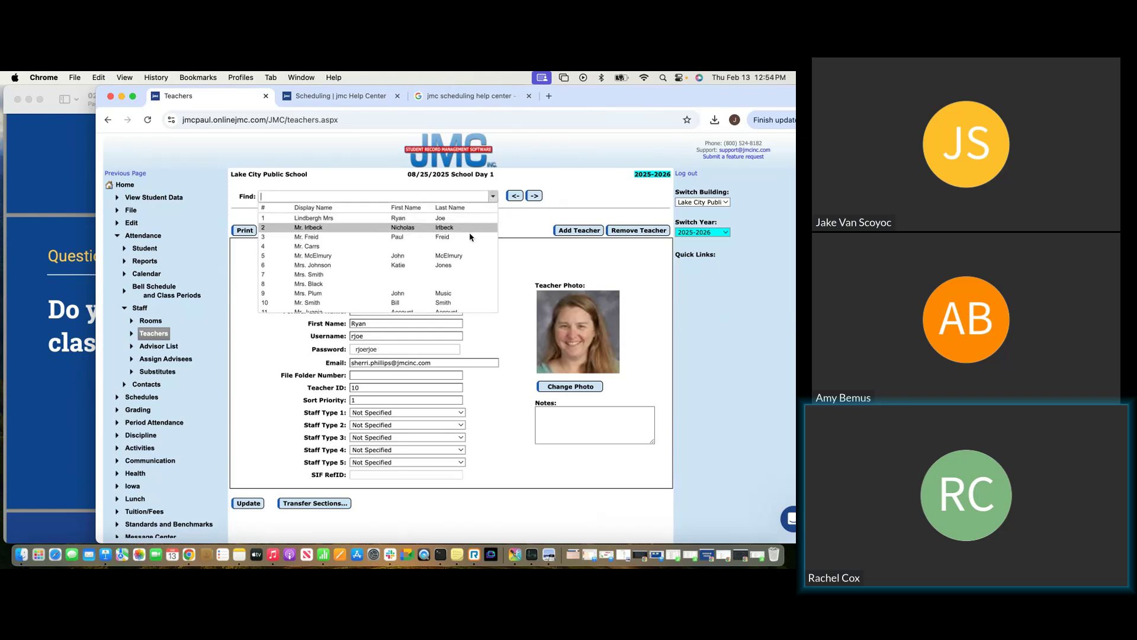
scroll(462, 240, down, 3)
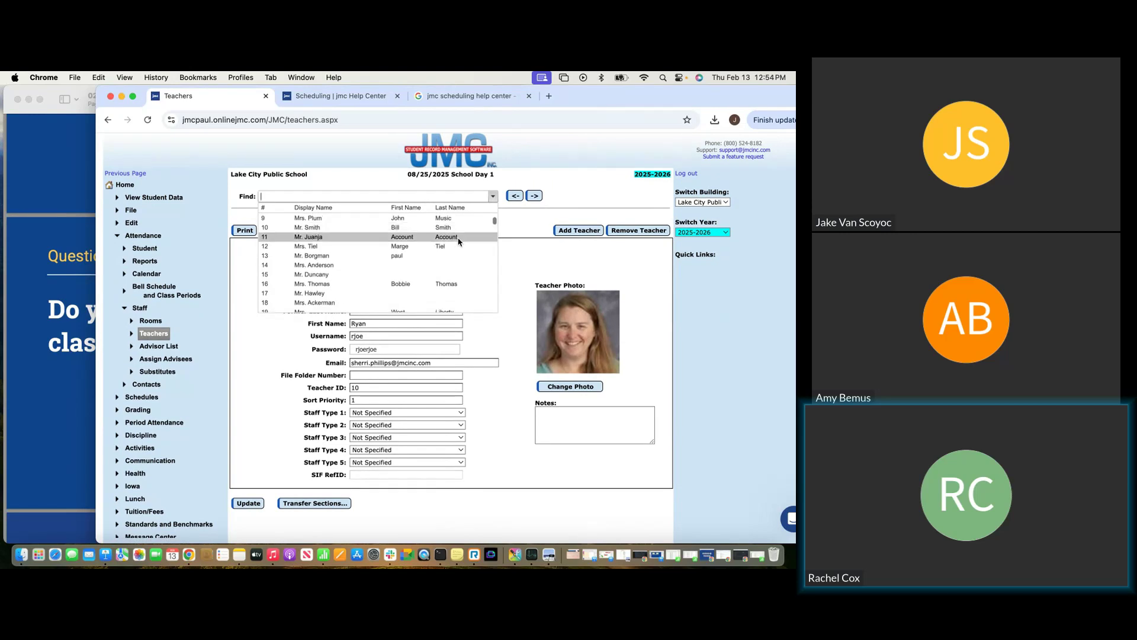
scroll(459, 241, down, 7)
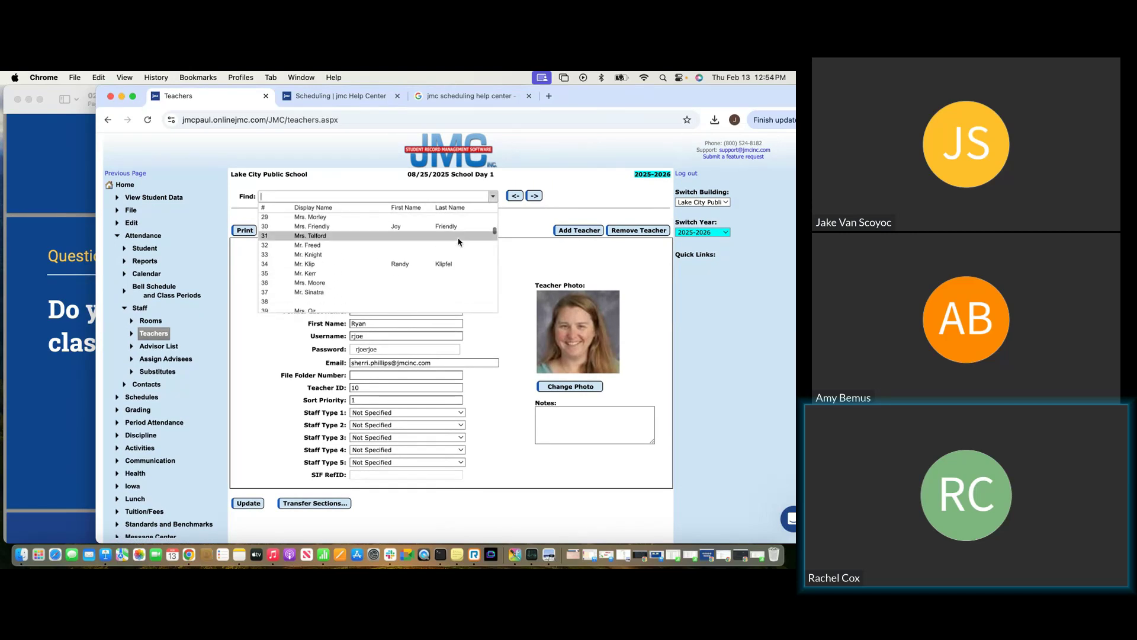
scroll(459, 241, down, 3)
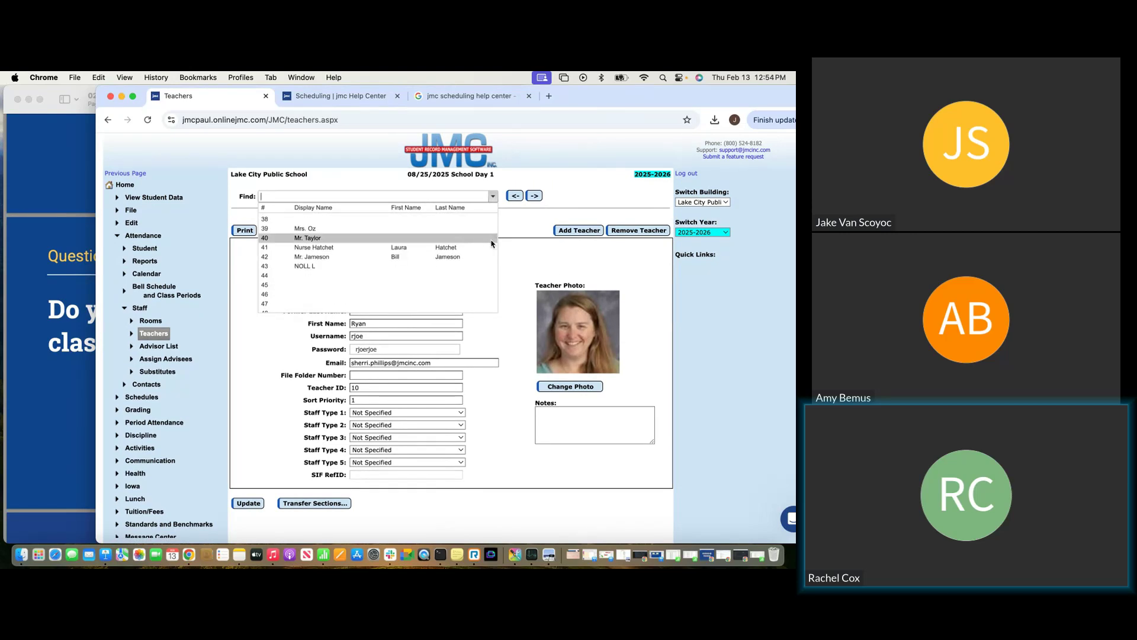
click(526, 243)
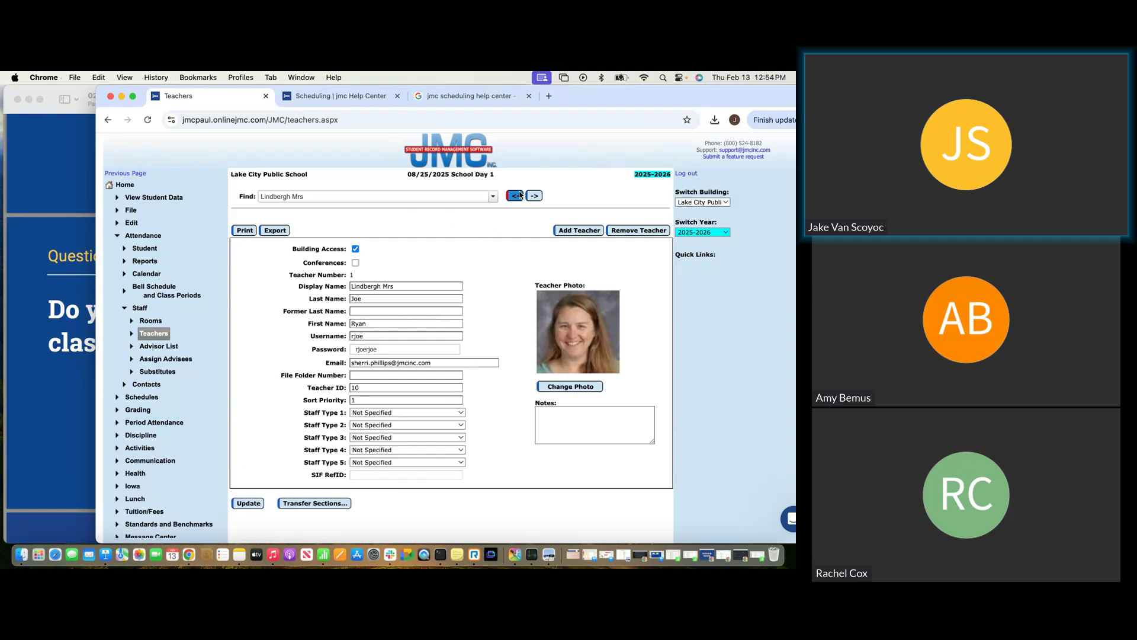
click(493, 198)
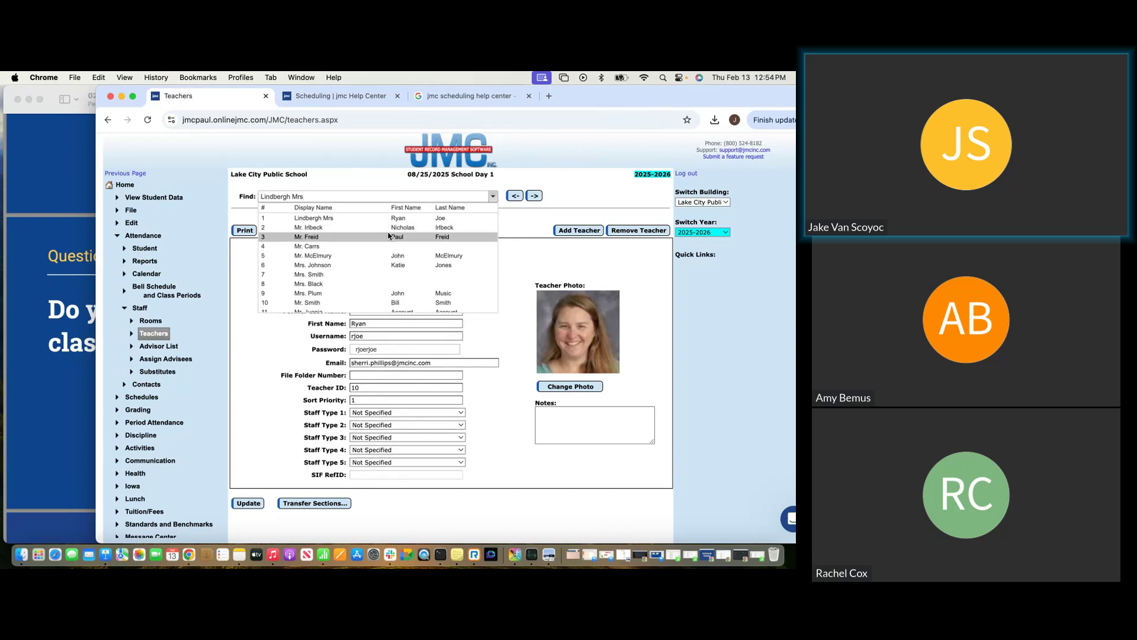
click(517, 427)
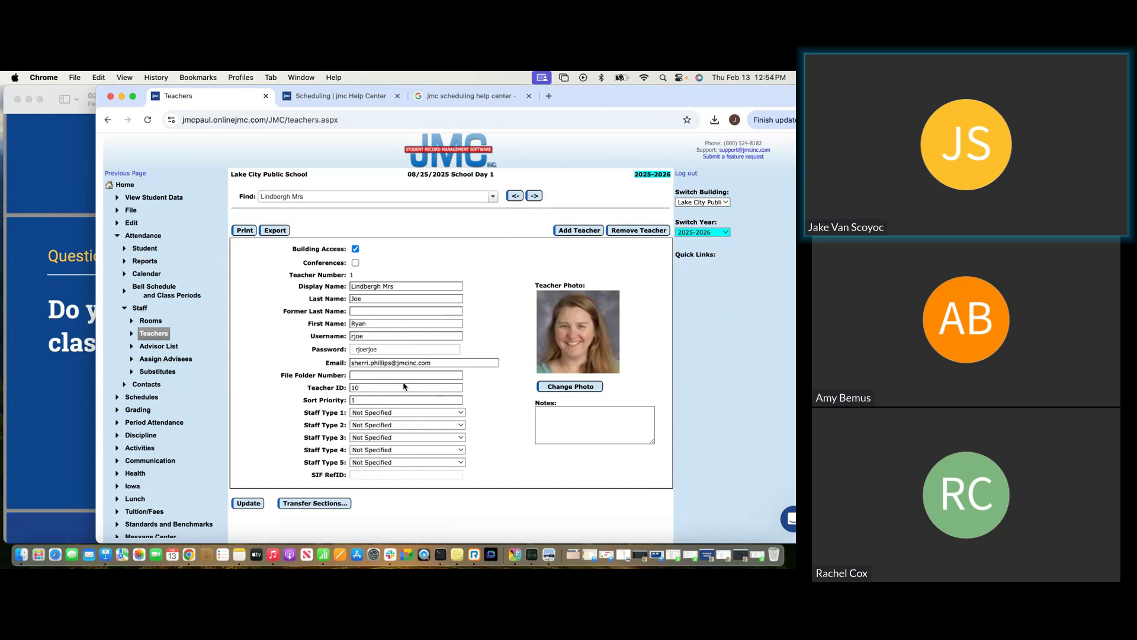
click(444, 414)
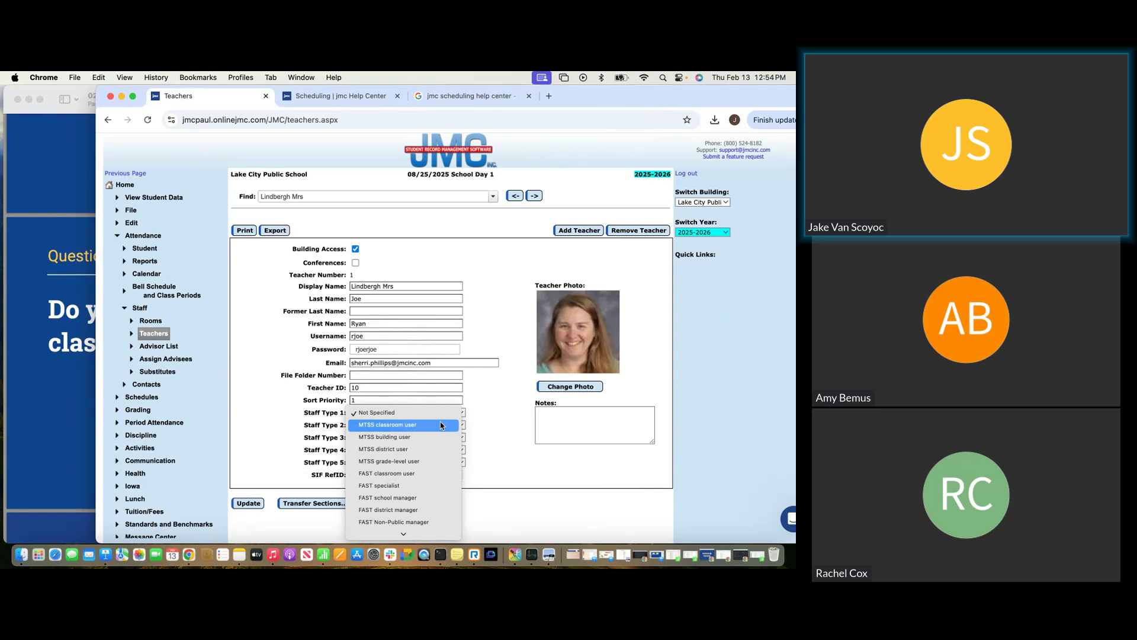
click(505, 423)
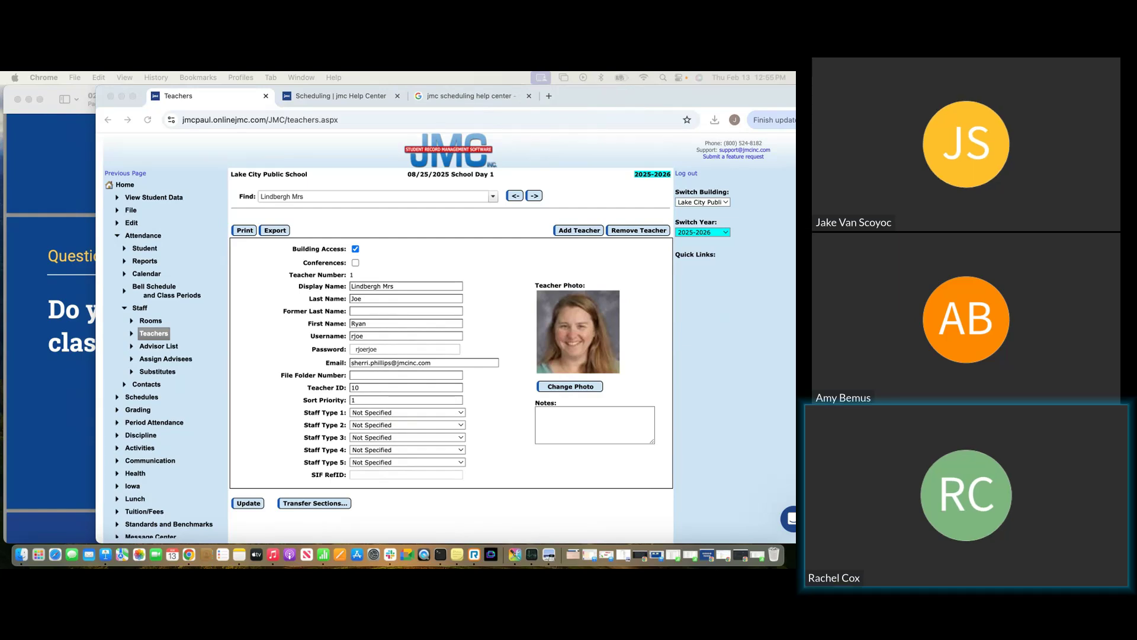
Show the slide deck full screen, advance two slides to Question #1, then exit the slideshow.
click(77, 267)
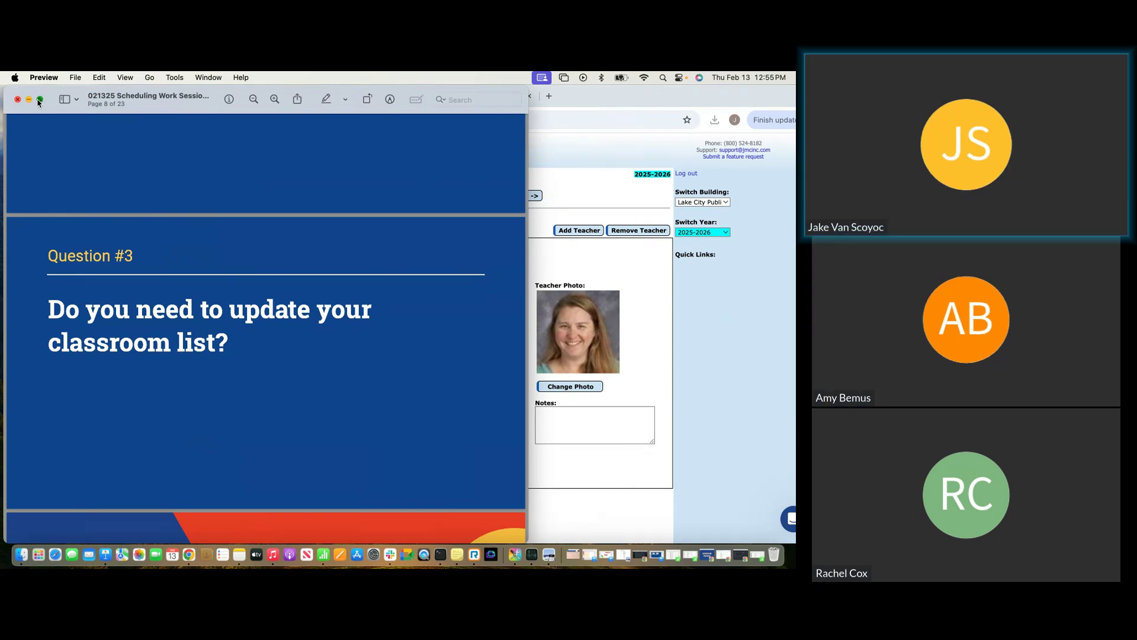
click(39, 99)
key(Right)
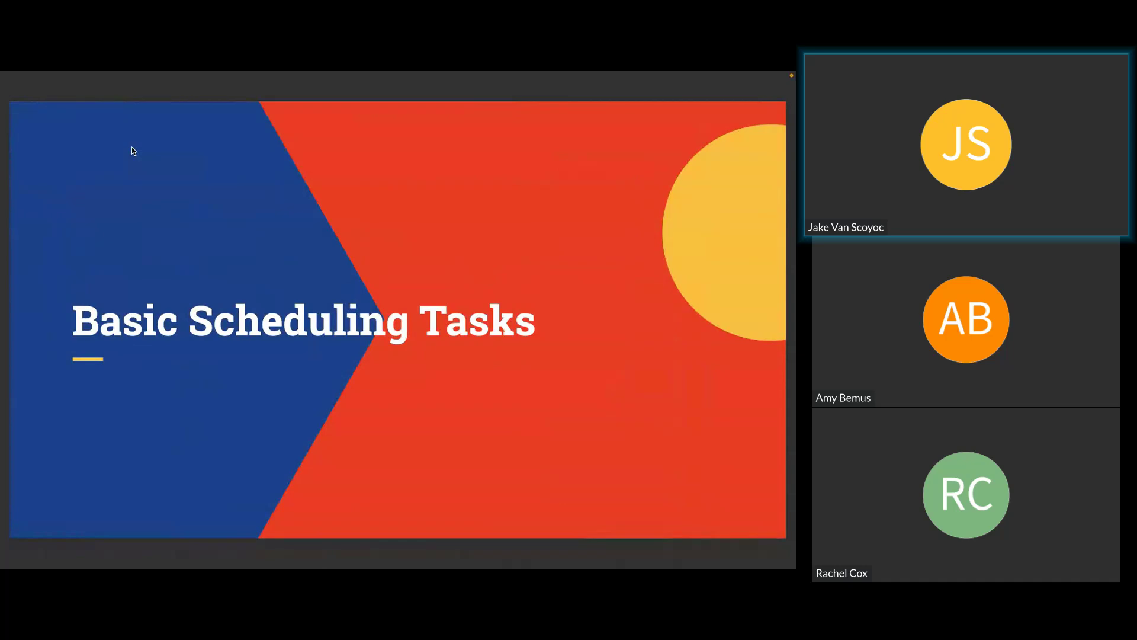
key(Right)
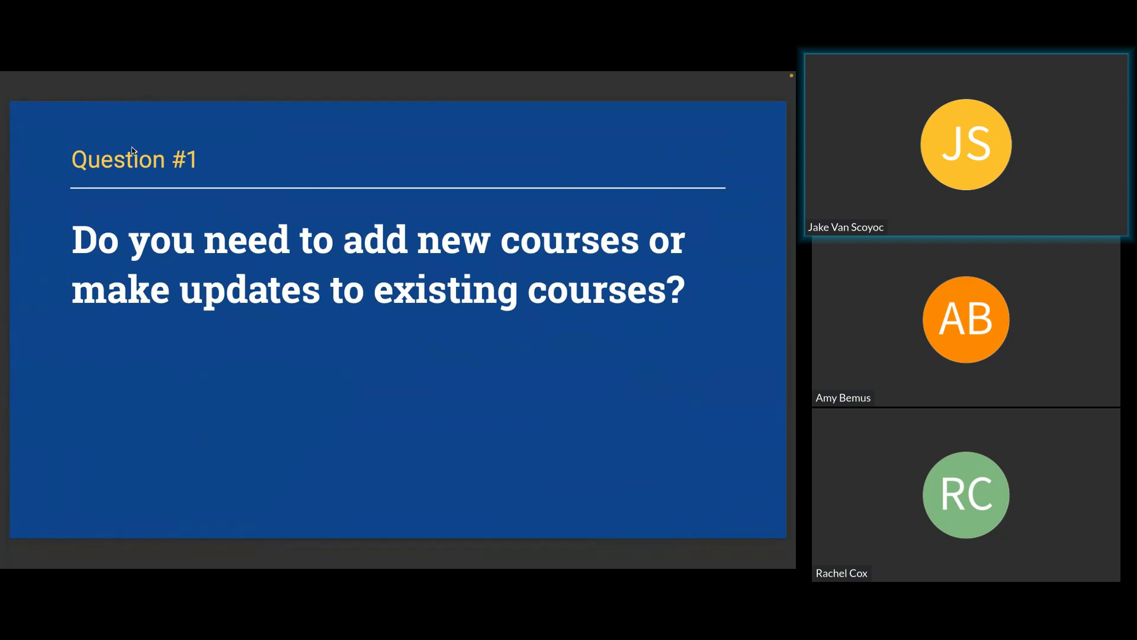
key(Escape)
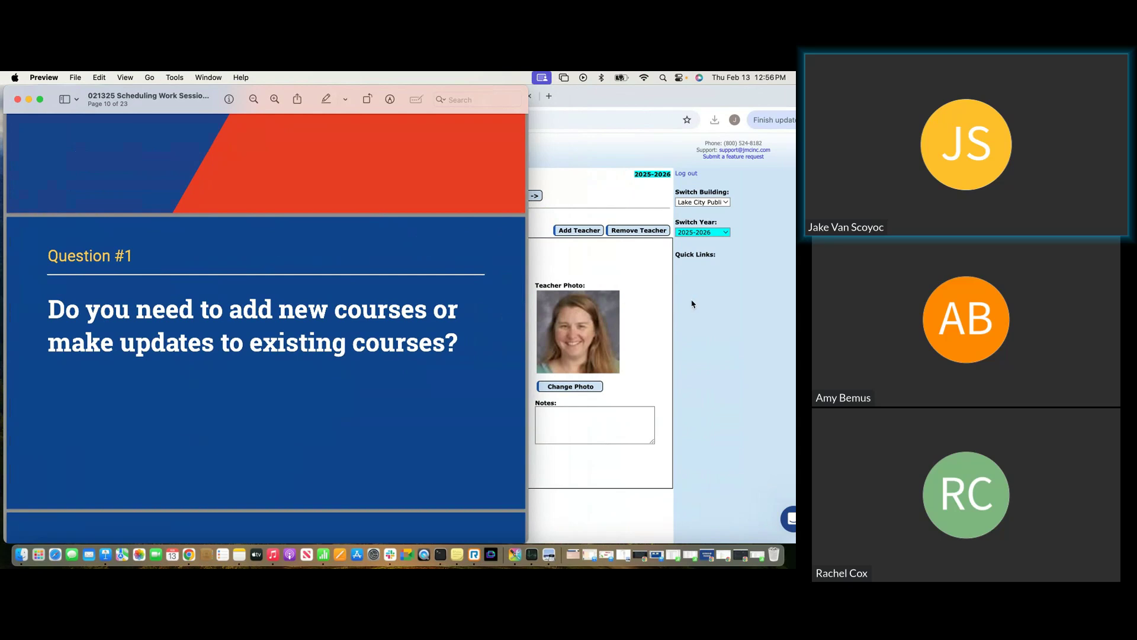
Collapse Attendance and go to Schedules > Course > Course Data List, then open Edit Course Data.
click(692, 304)
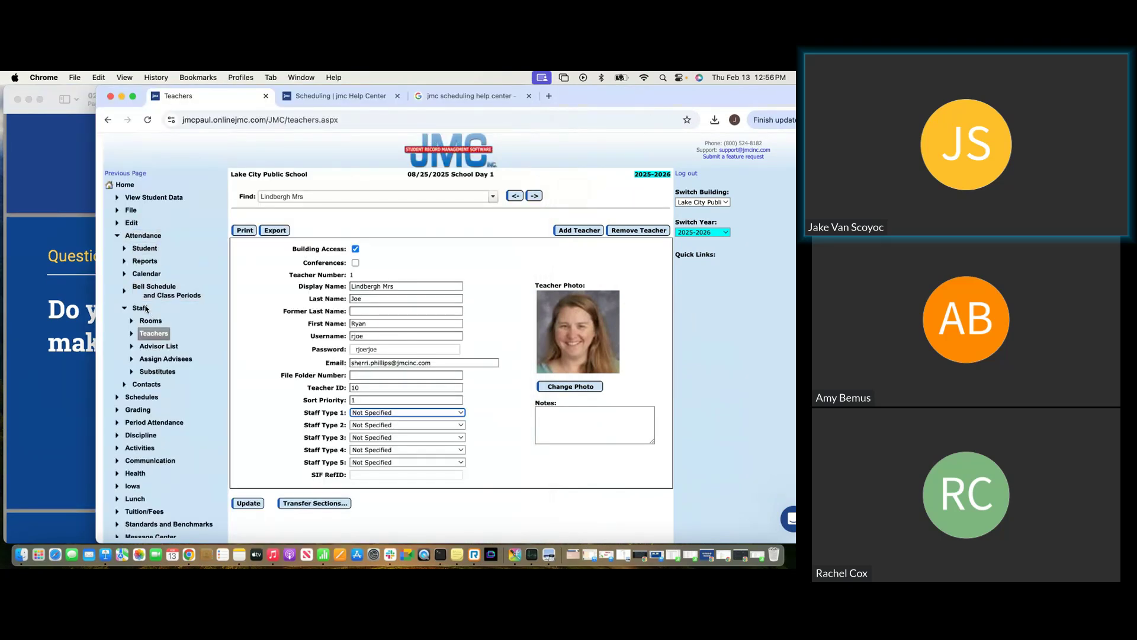
click(143, 235)
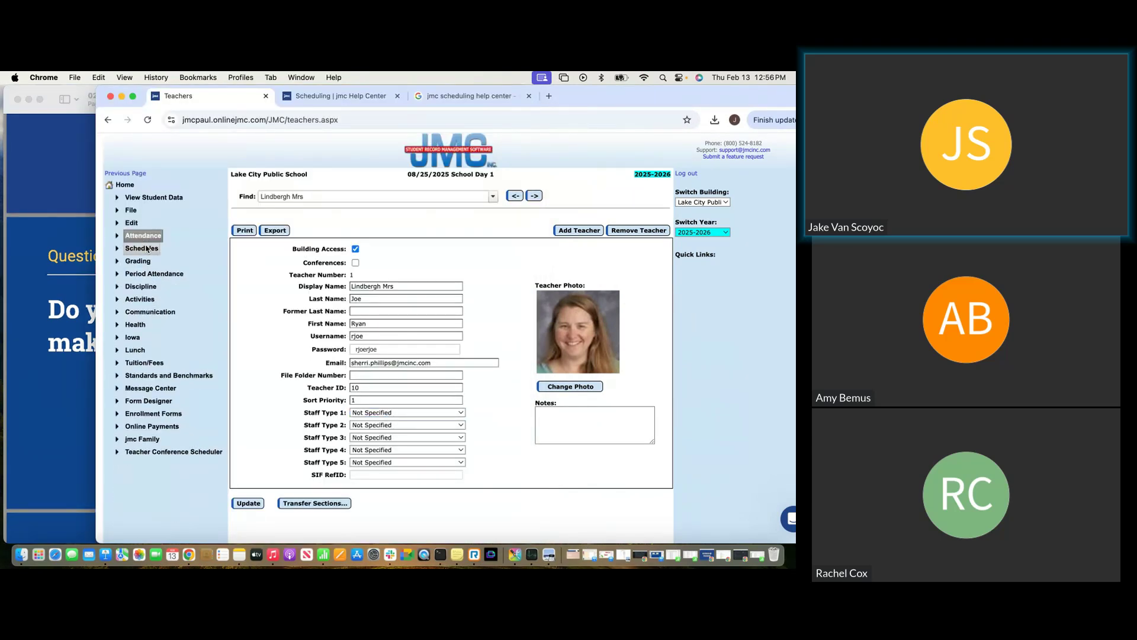
click(145, 251)
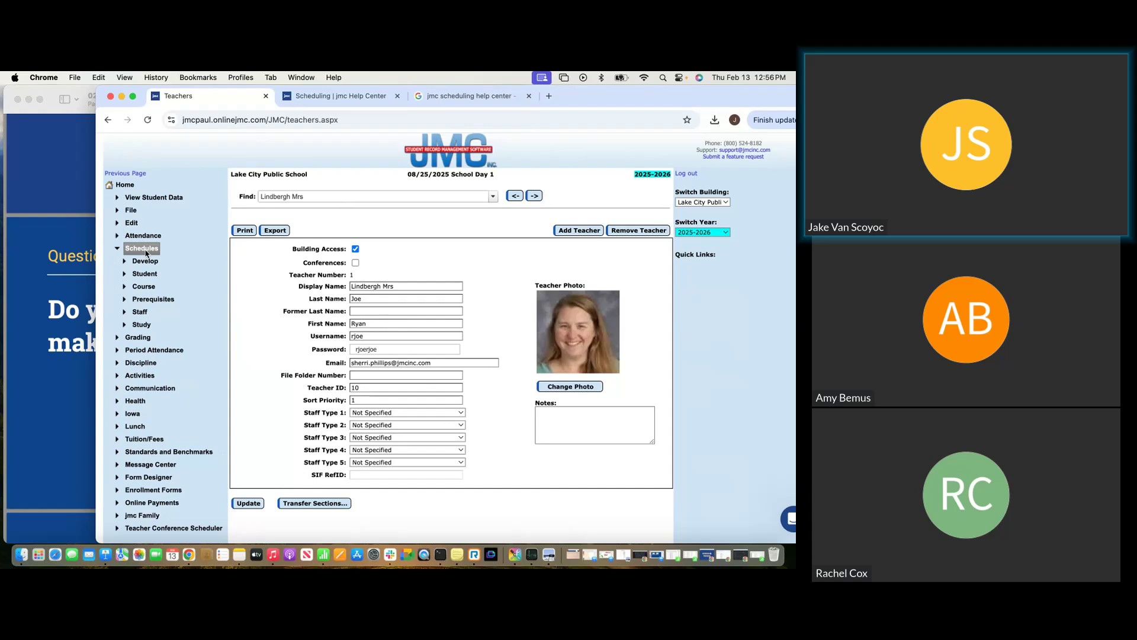
click(141, 288)
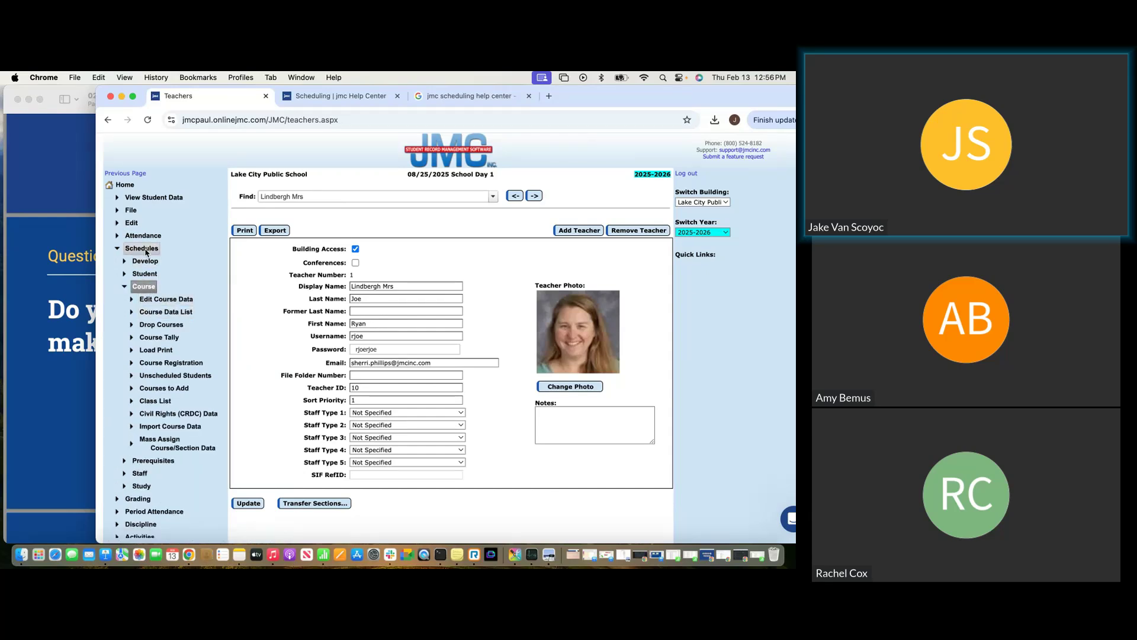
click(156, 314)
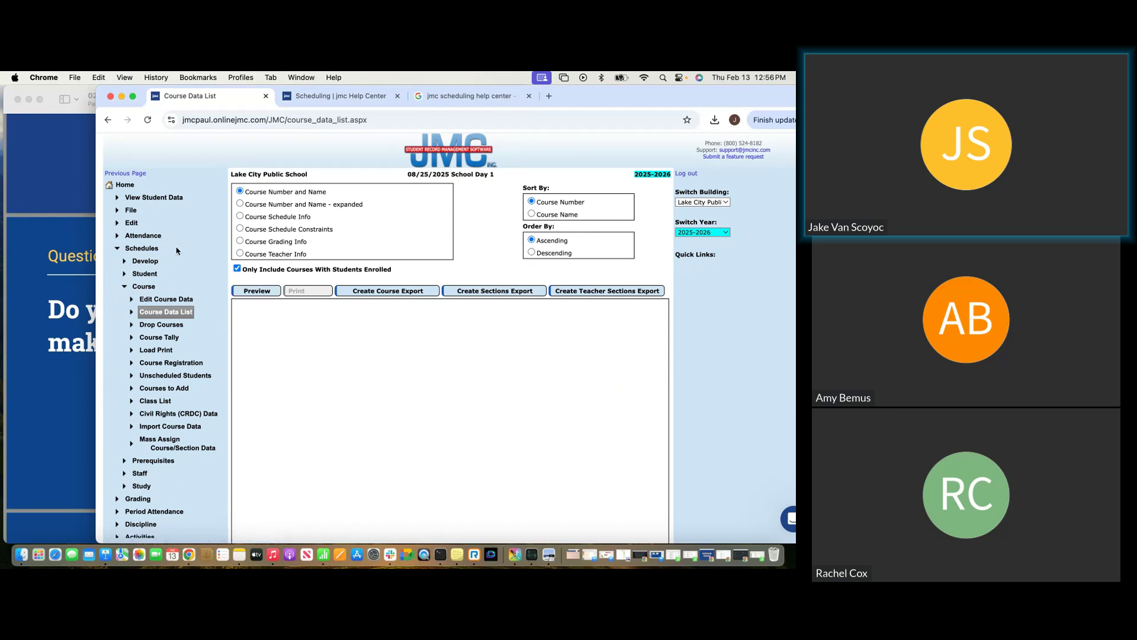
click(168, 305)
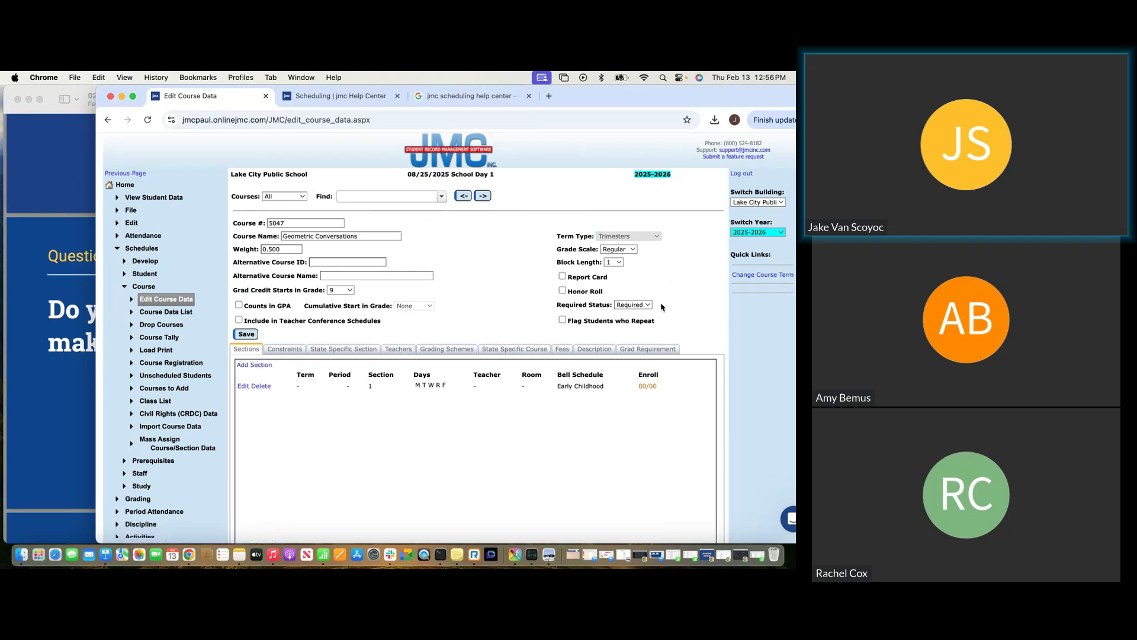
Change Composition 11's section 2 term from Sem1 to Sem2, save it, and return to Course Data List.
drag(370, 235, 291, 236)
drag(592, 237, 551, 240)
click(483, 198)
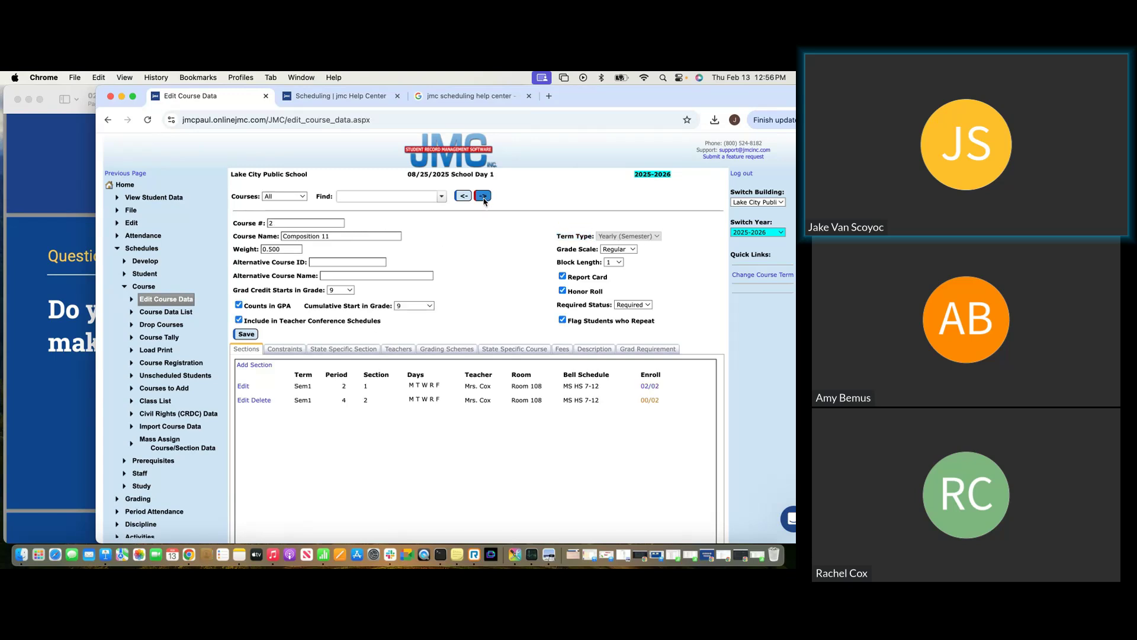
click(243, 400)
click(296, 407)
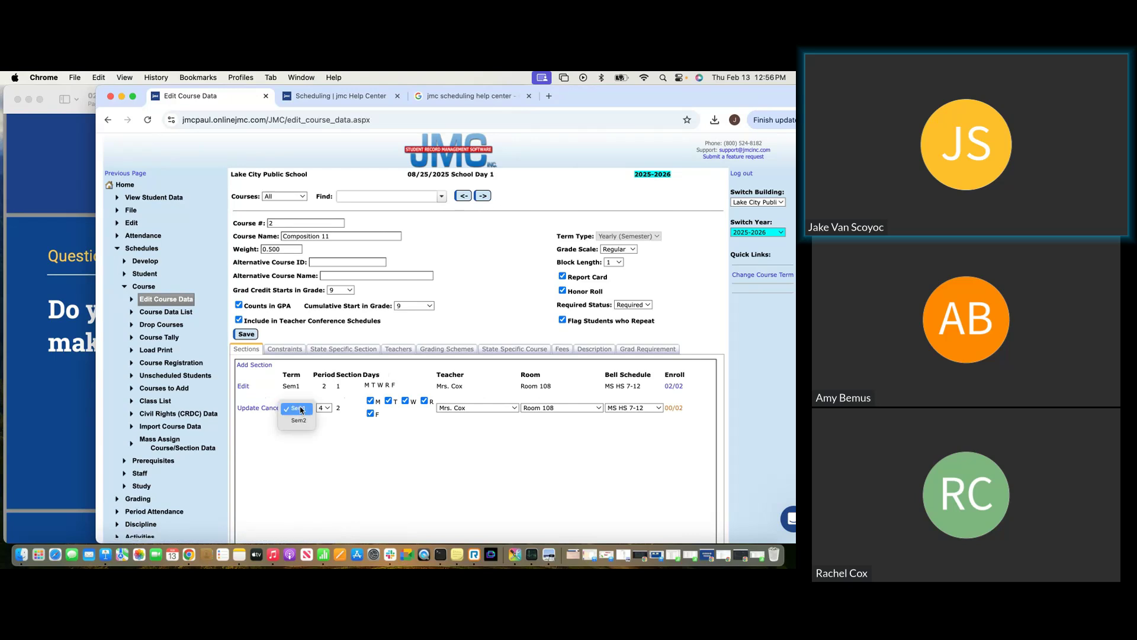
click(299, 421)
click(246, 408)
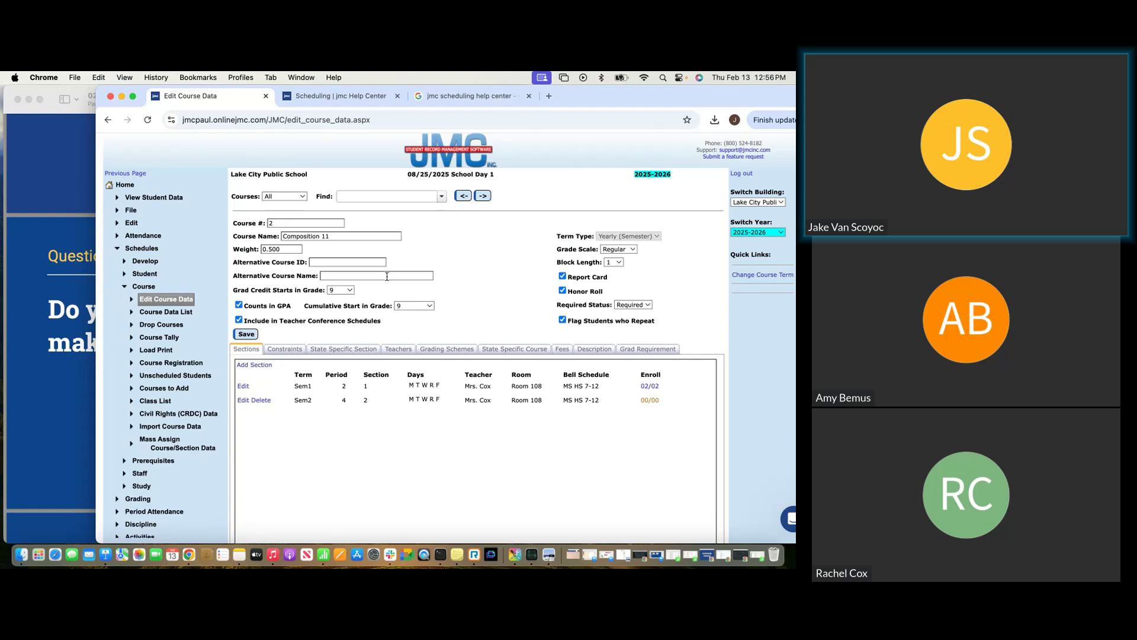
click(176, 313)
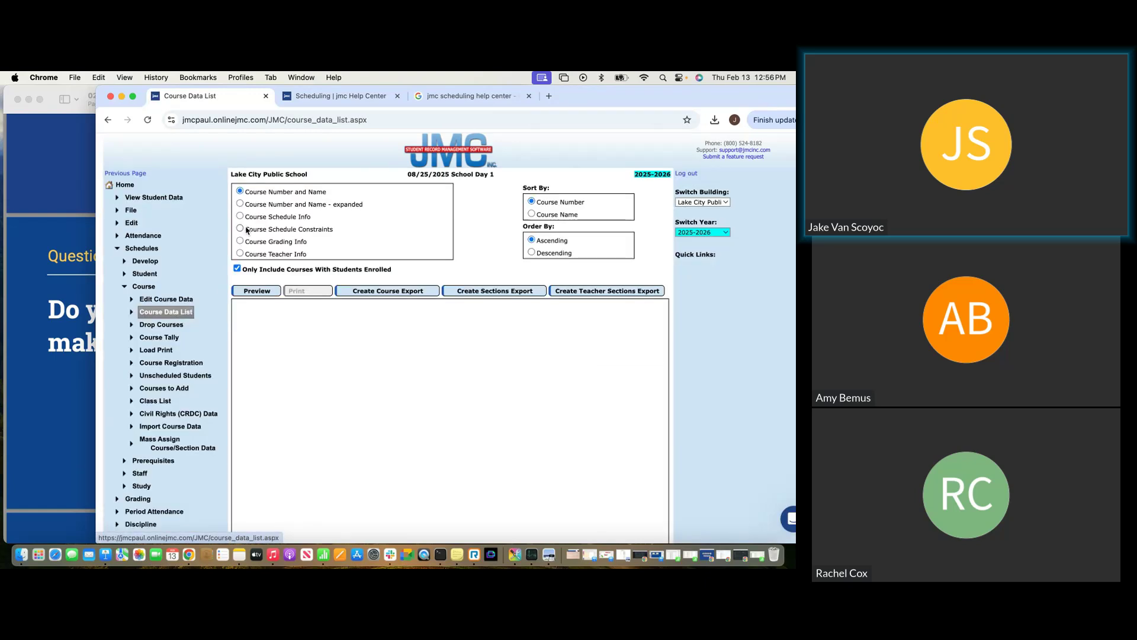
Preview the Course Schedule Info report with Only Include Courses With Students Enrolled unchecked.
click(240, 217)
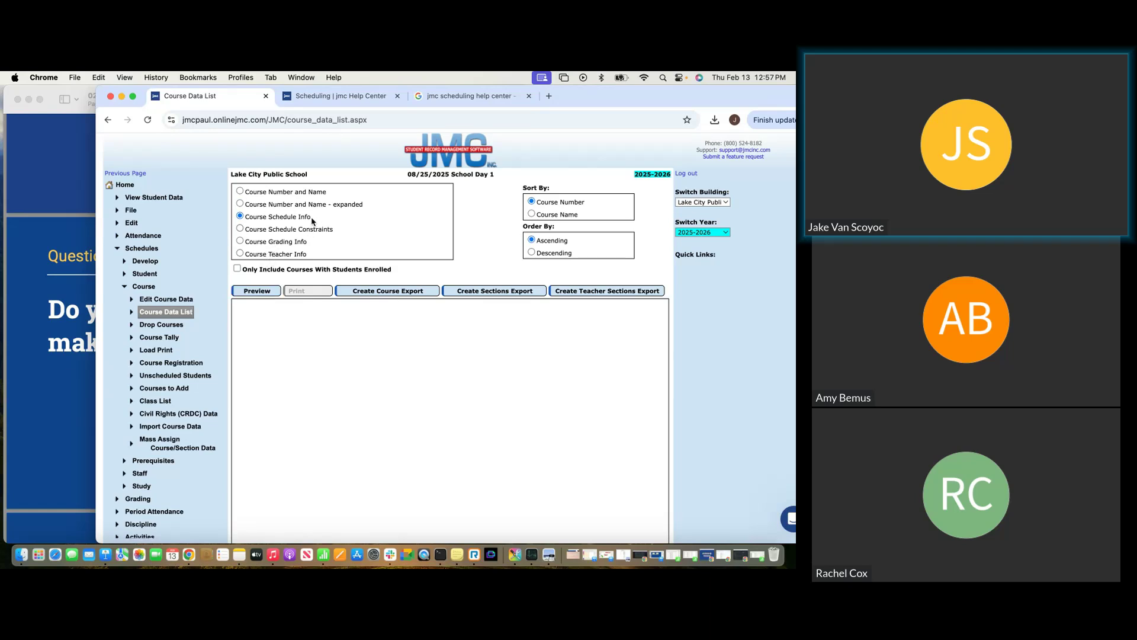
drag(312, 220, 242, 223)
drag(246, 273, 394, 276)
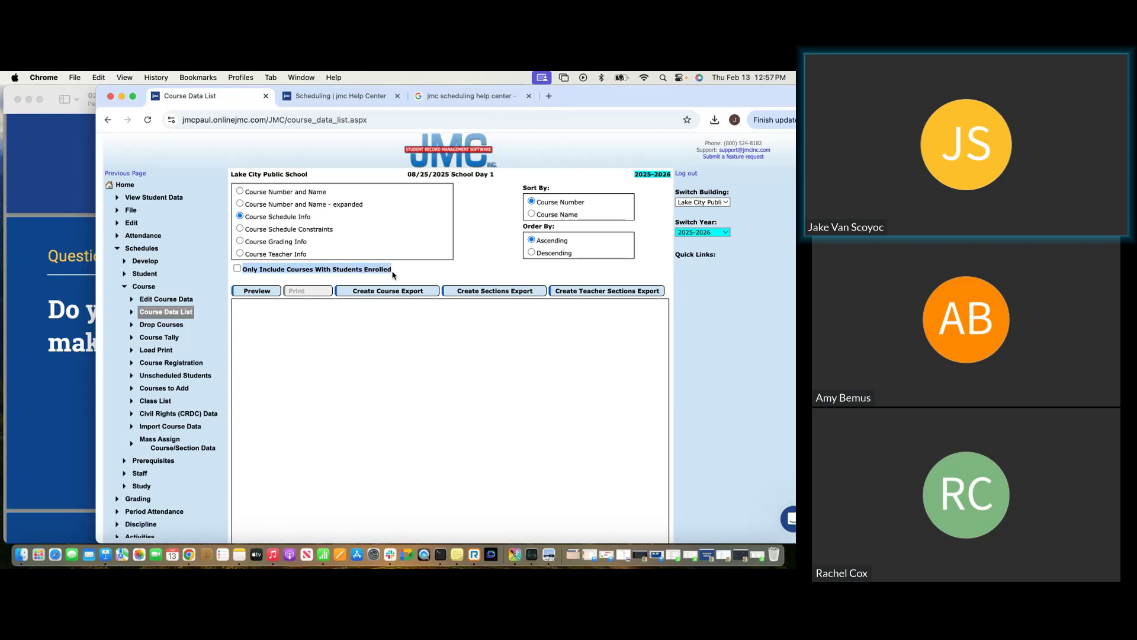
click(401, 274)
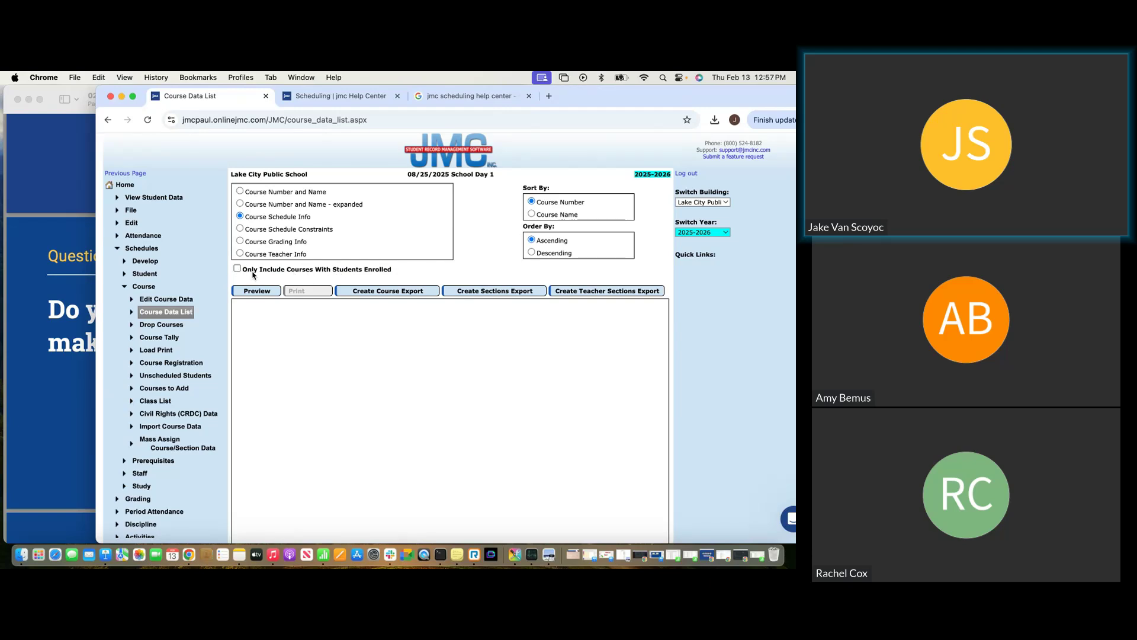
click(258, 290)
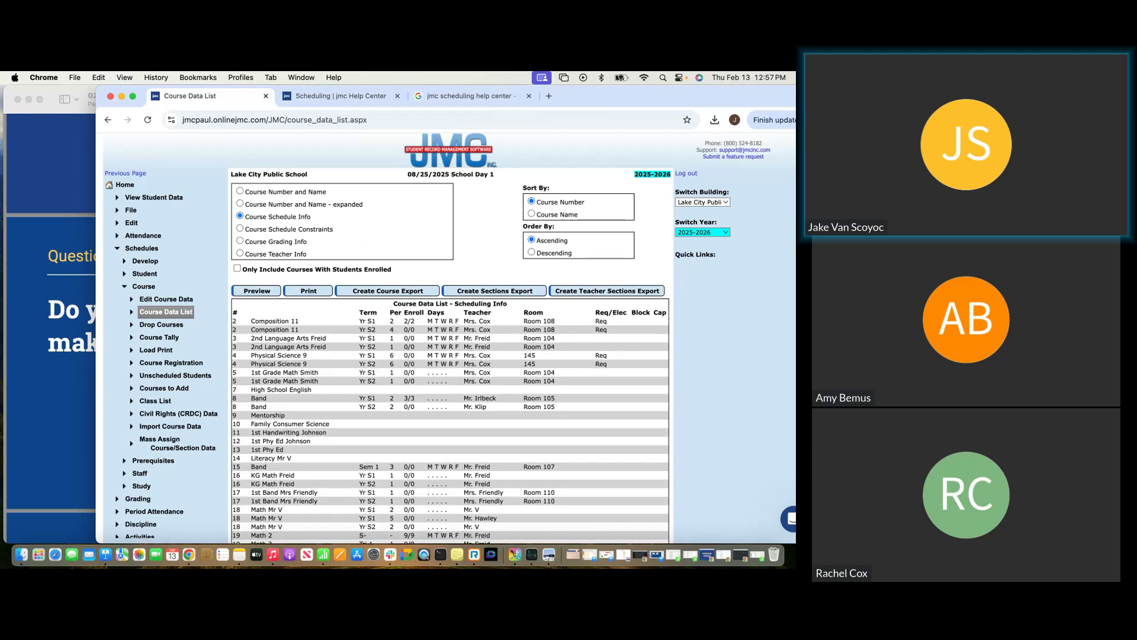
drag(793, 79, 281, 72)
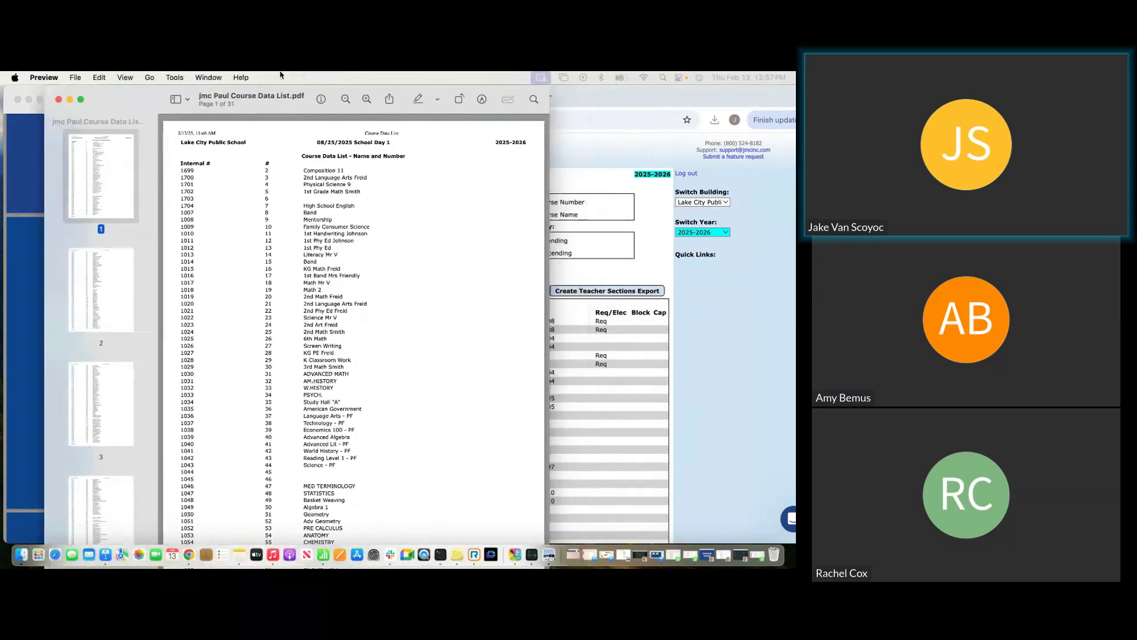
Highlight course number 2 and the word Composition in the first row, then clear the highlight.
scroll(267, 172, down, 5)
scroll(267, 172, up, 6)
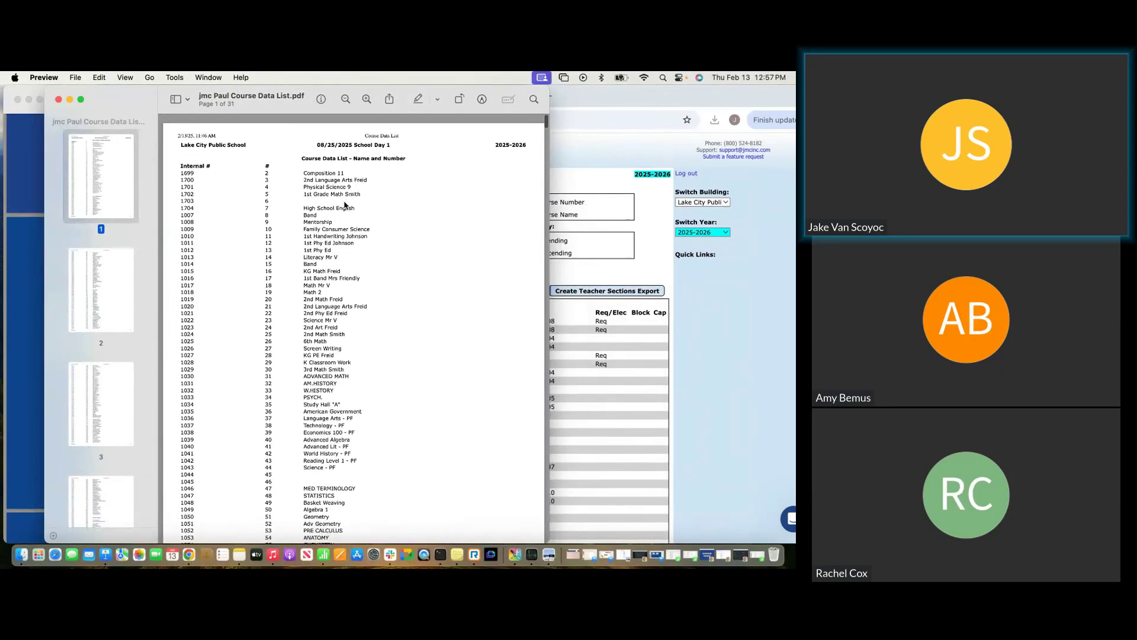
double_click(267, 170)
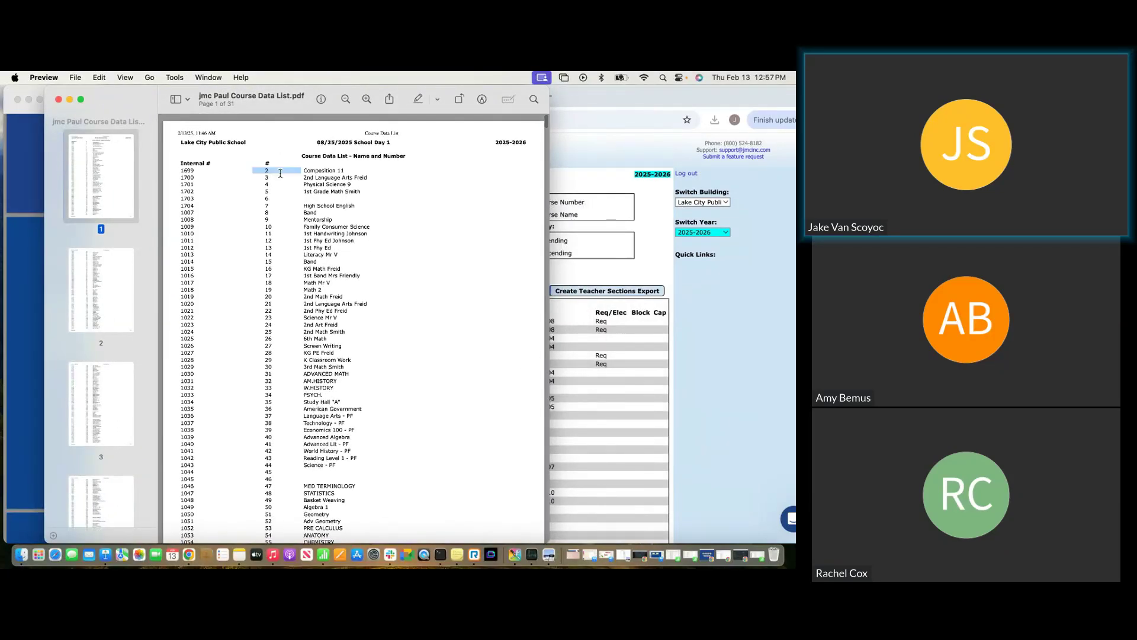
double_click(319, 171)
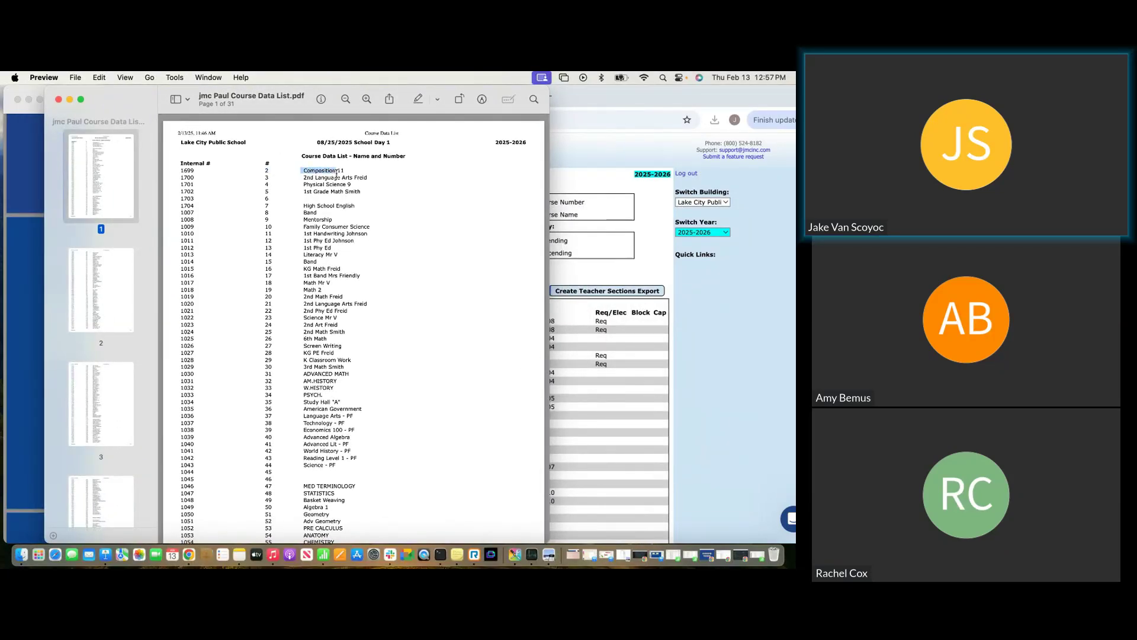
click(343, 218)
Scroll down through the course list, then back up to the top of page 1.
scroll(340, 216, down, 2)
scroll(340, 216, down, 15)
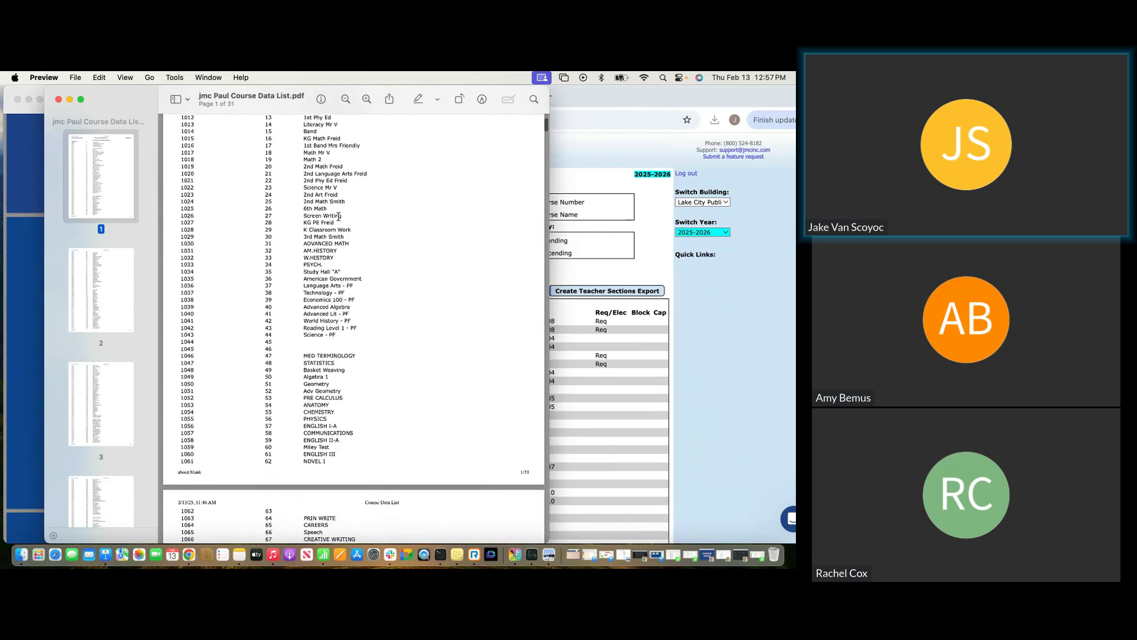
scroll(338, 217, down, 15)
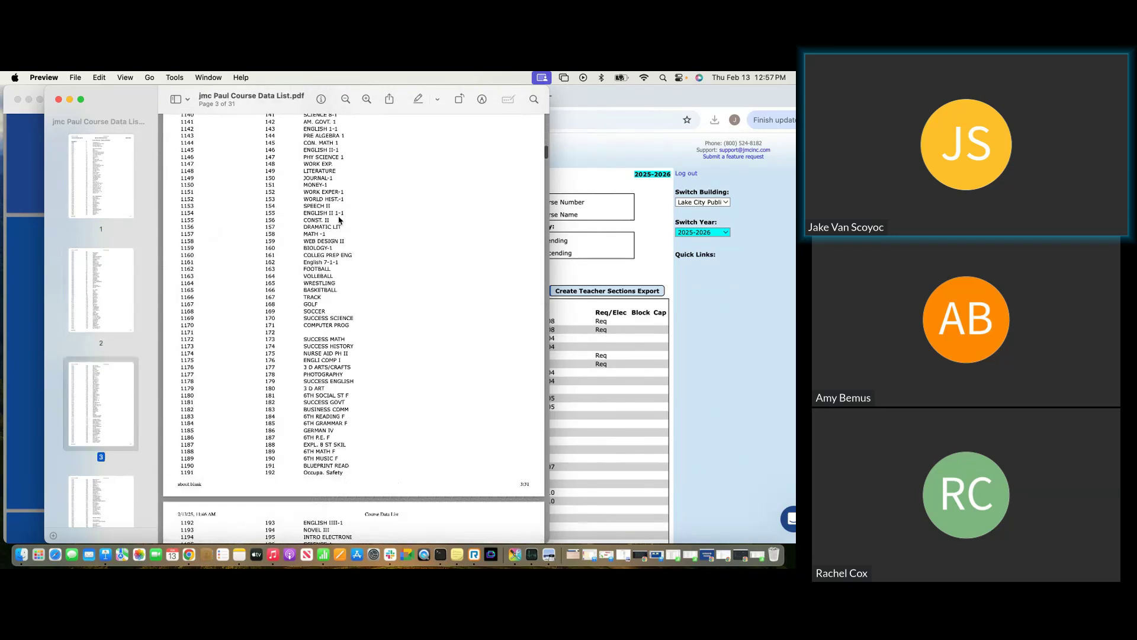
scroll(340, 216, down, 10)
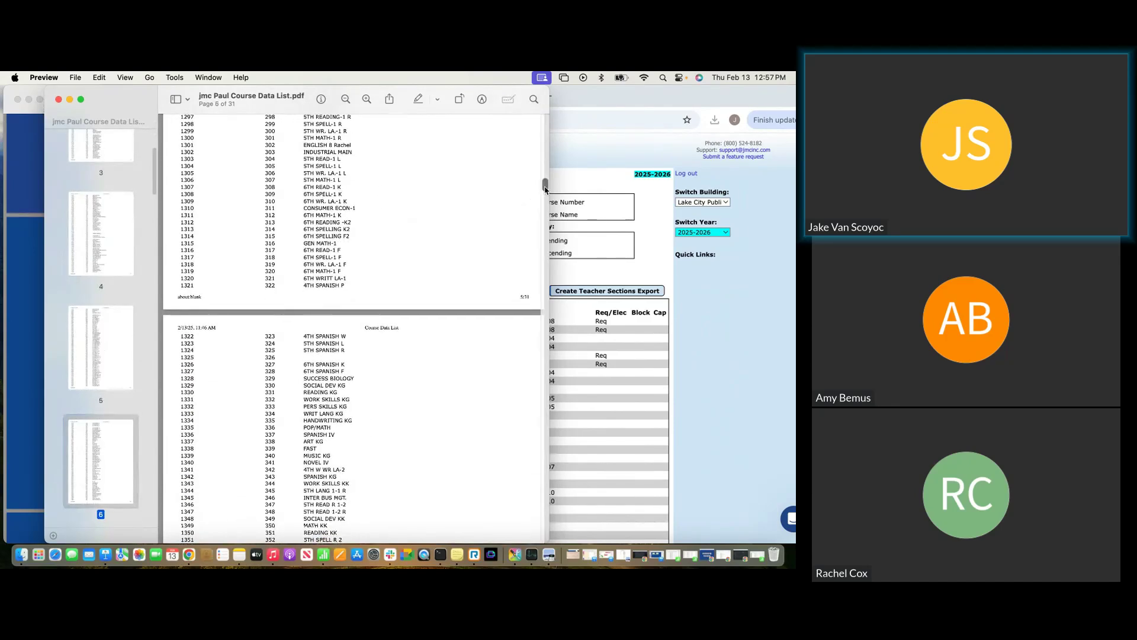
scroll(546, 198, down, 5)
drag(546, 198, 544, 230)
scroll(387, 234, up, 5)
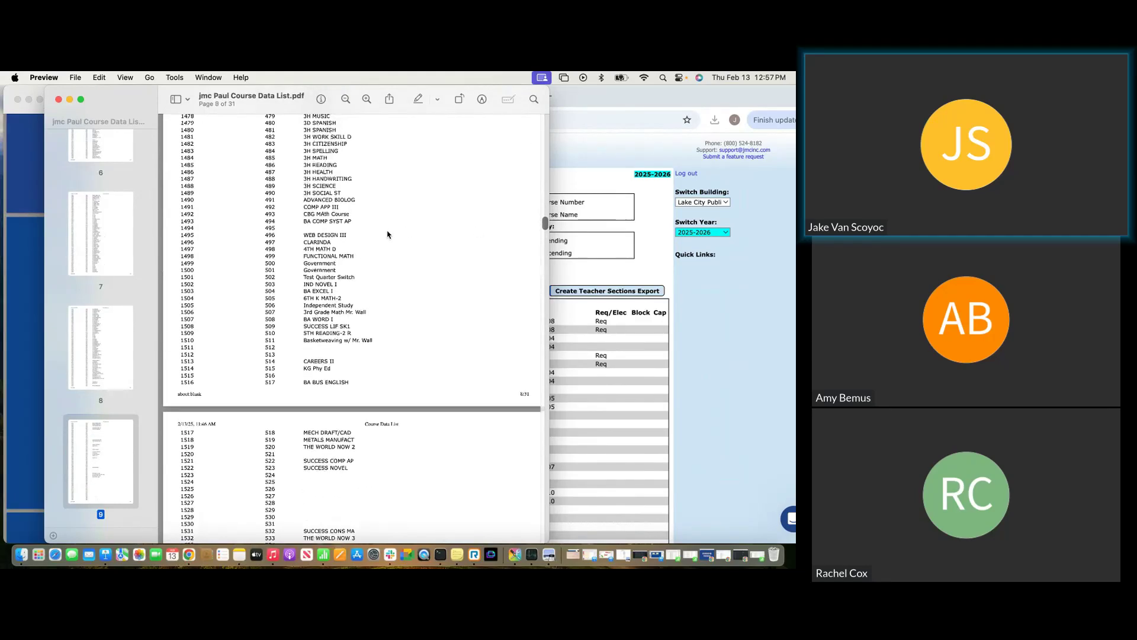
scroll(391, 233, up, 5)
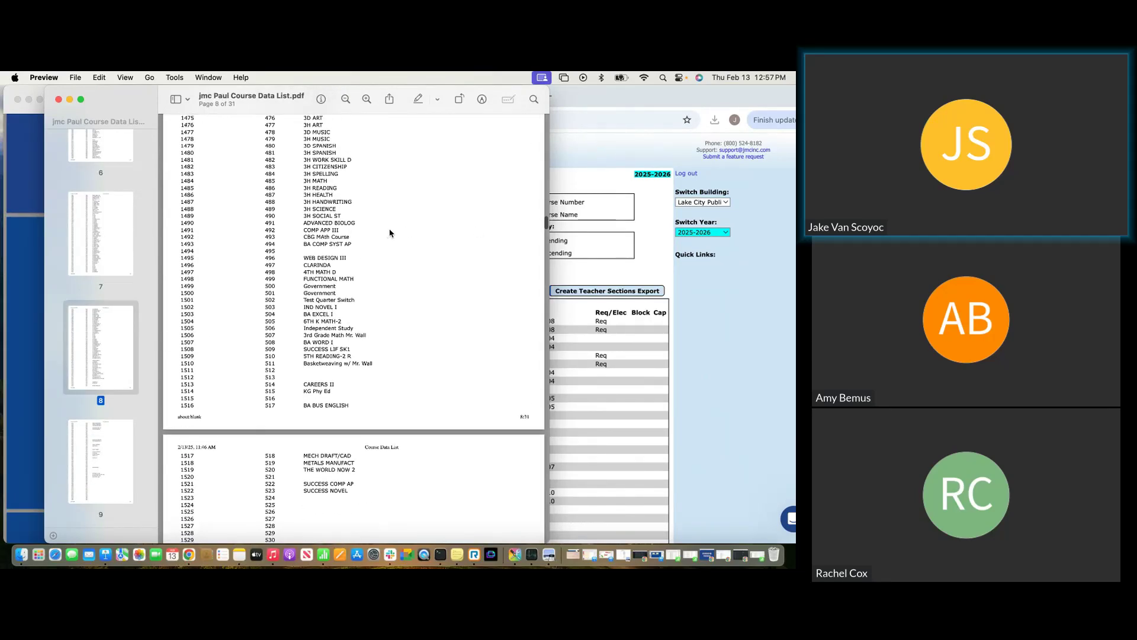
scroll(393, 233, up, 5)
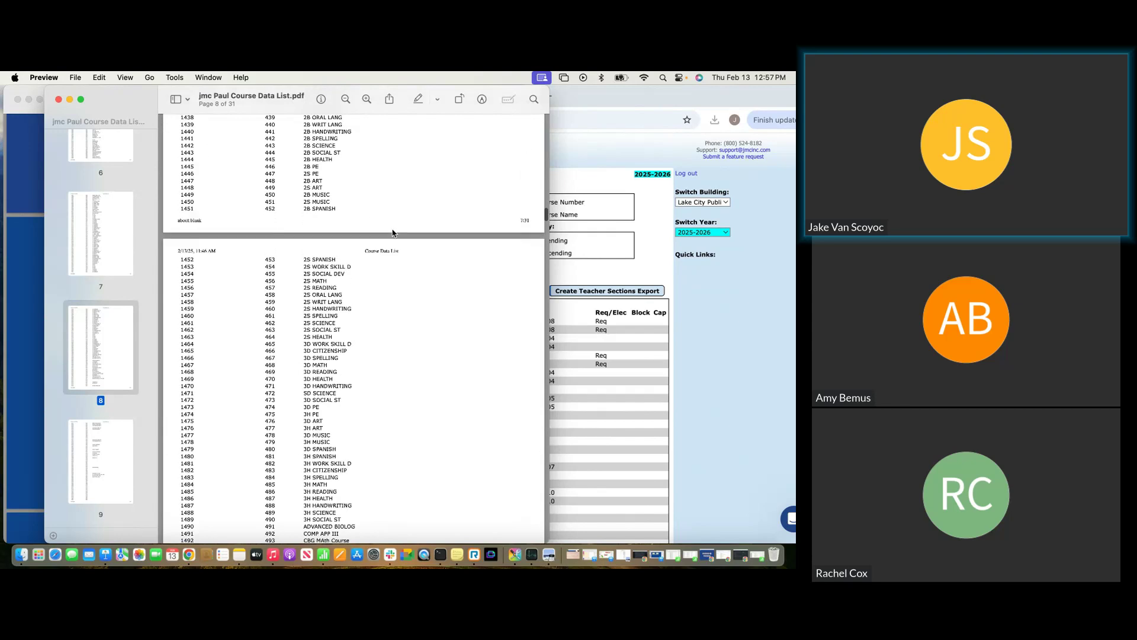
scroll(394, 233, up, 5)
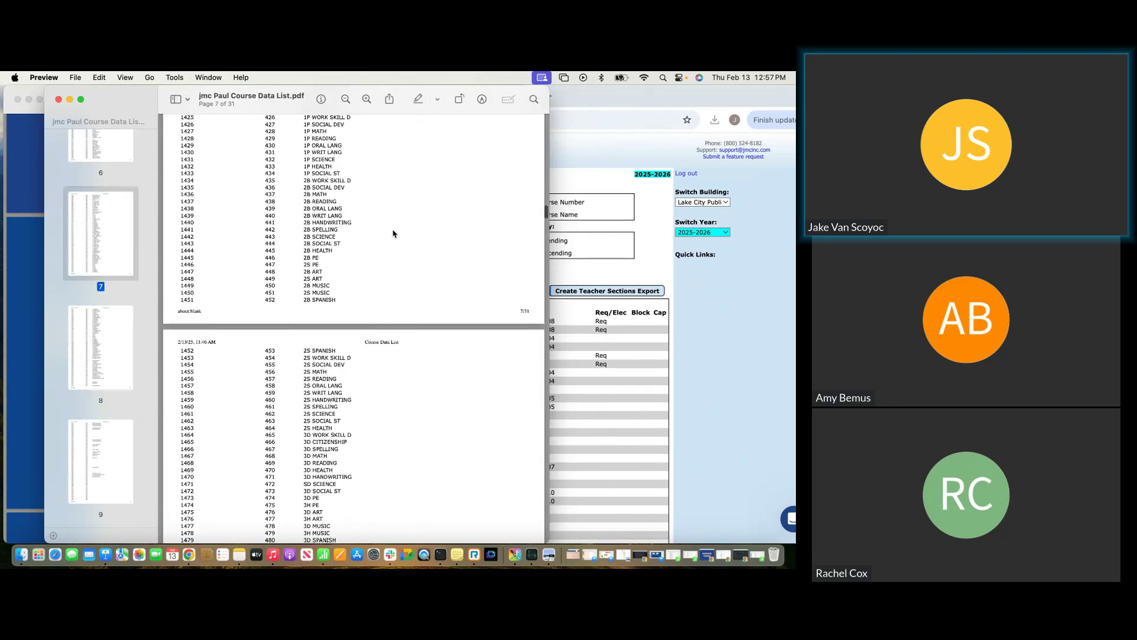
scroll(395, 234, up, 5)
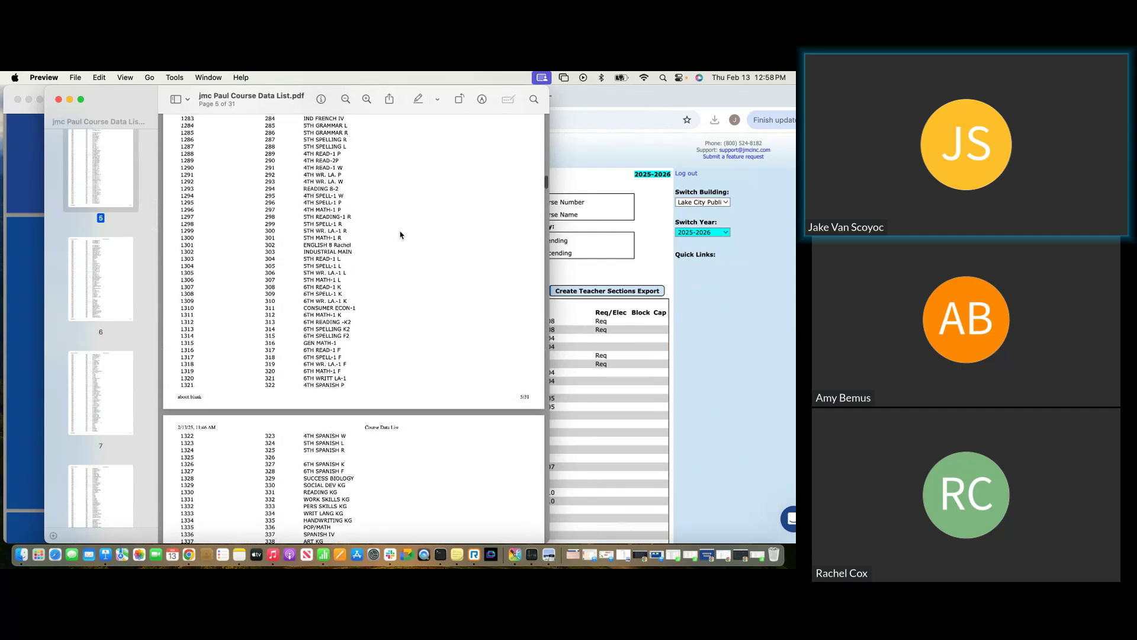
scroll(398, 235, up, 3)
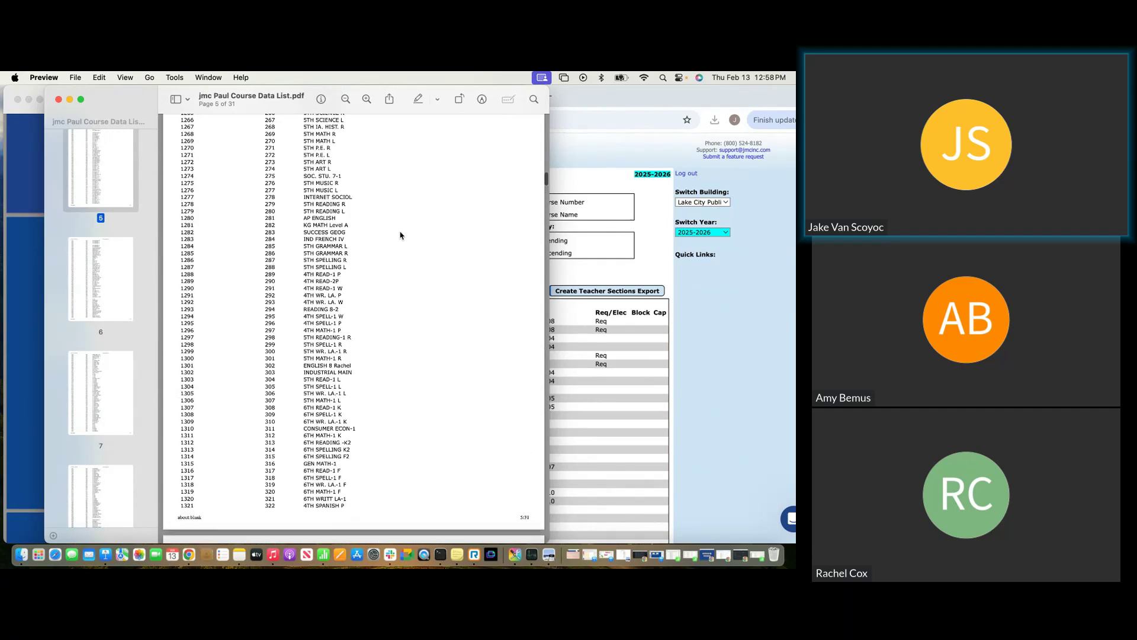
scroll(308, 210, up, 10)
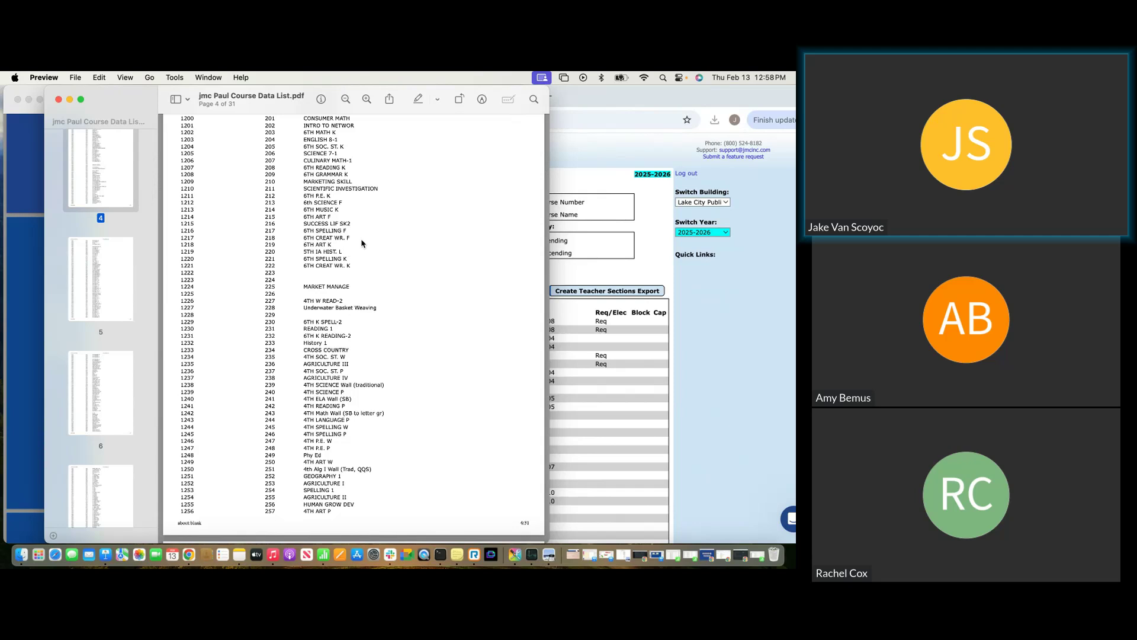
scroll(362, 243, up, 10)
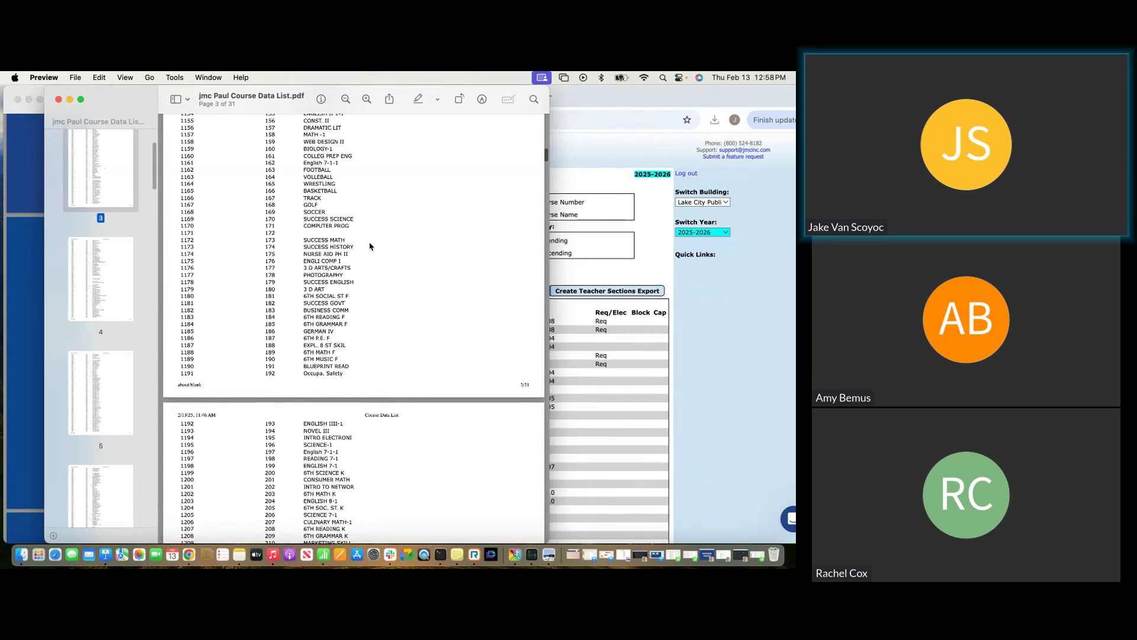
scroll(361, 243, up, 10)
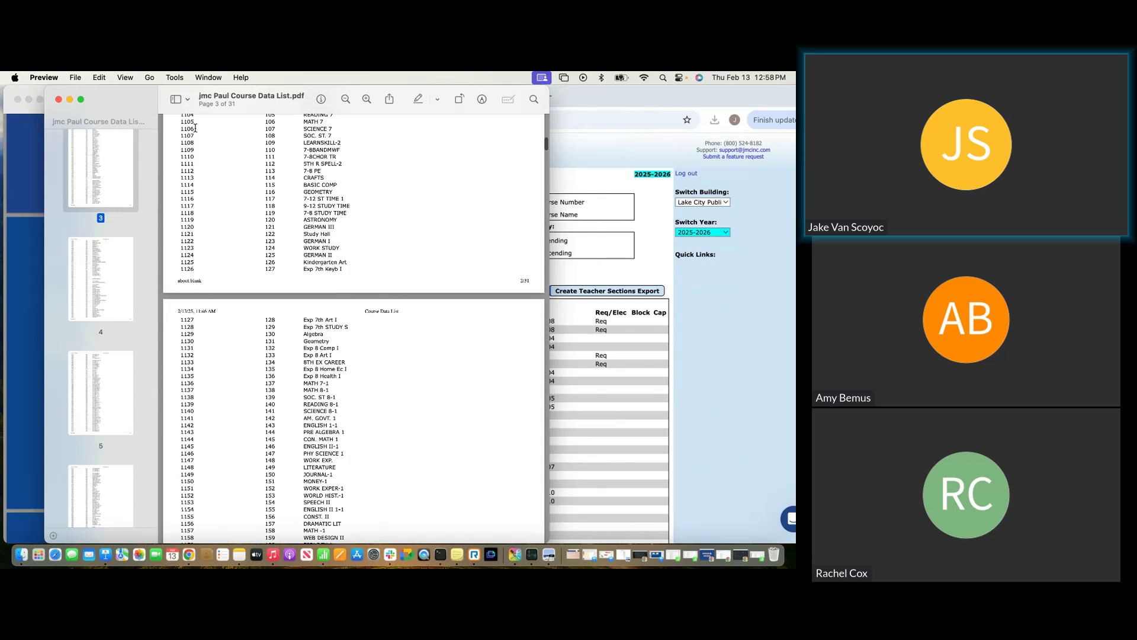
scroll(281, 218, up, 4)
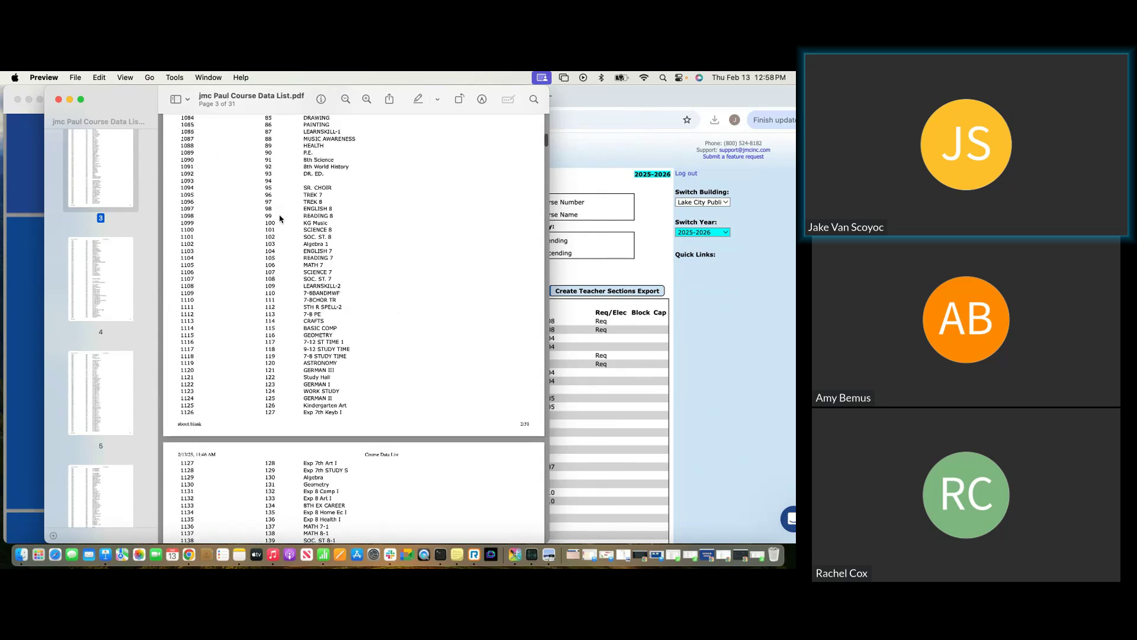
scroll(318, 224, up, 2)
scroll(381, 234, up, 3)
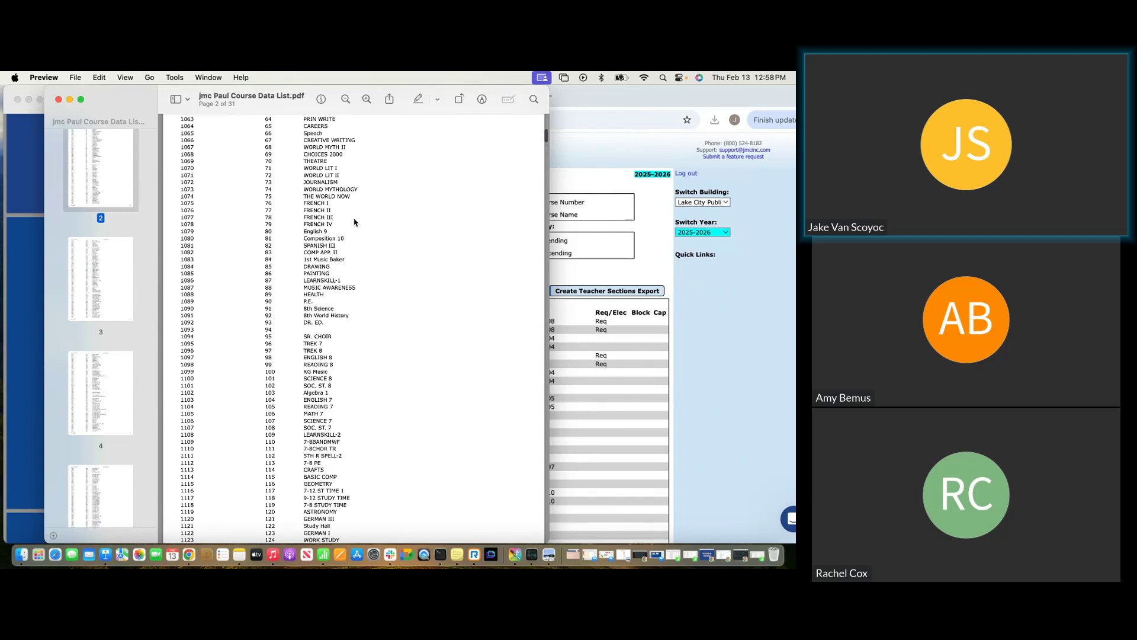
scroll(354, 223, up, 12)
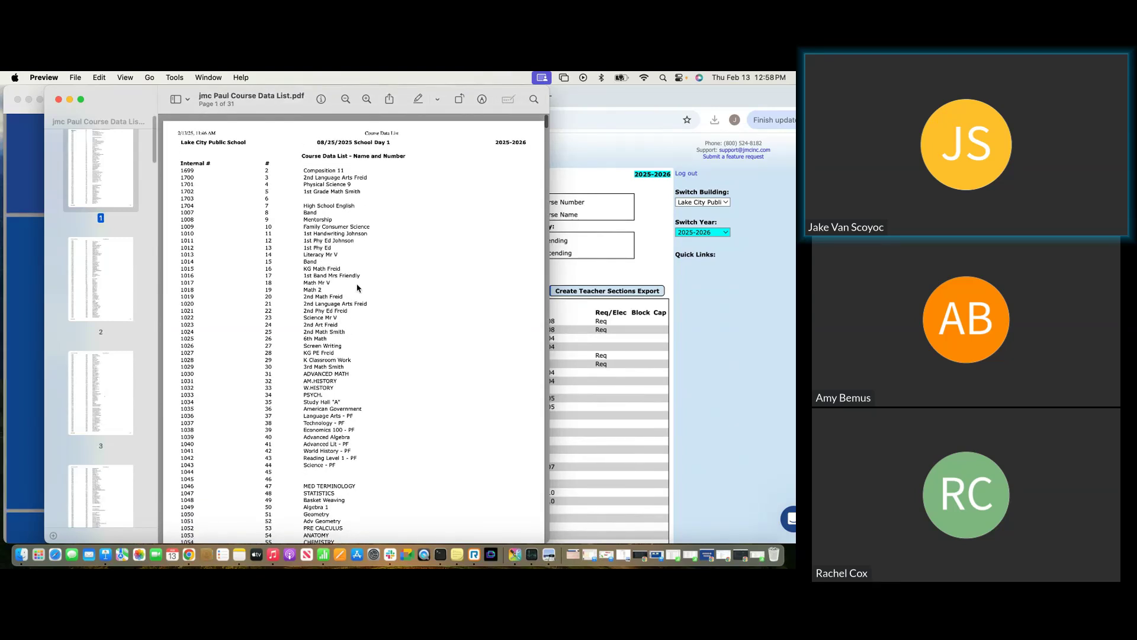
scroll(325, 333, down, 2)
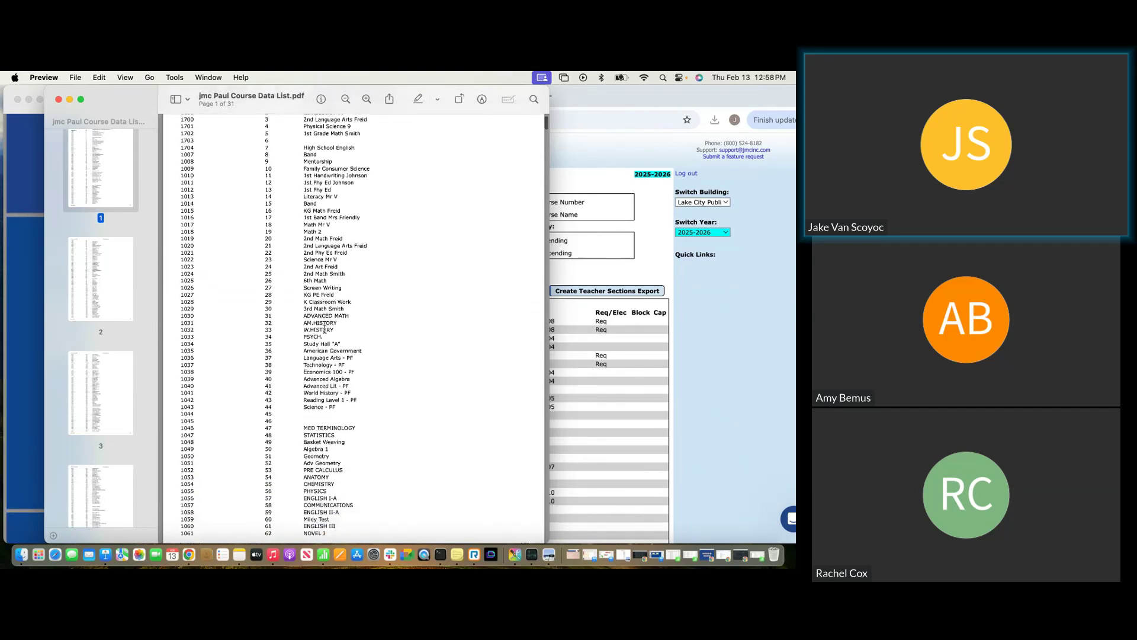
drag(319, 244, 345, 264)
click(266, 243)
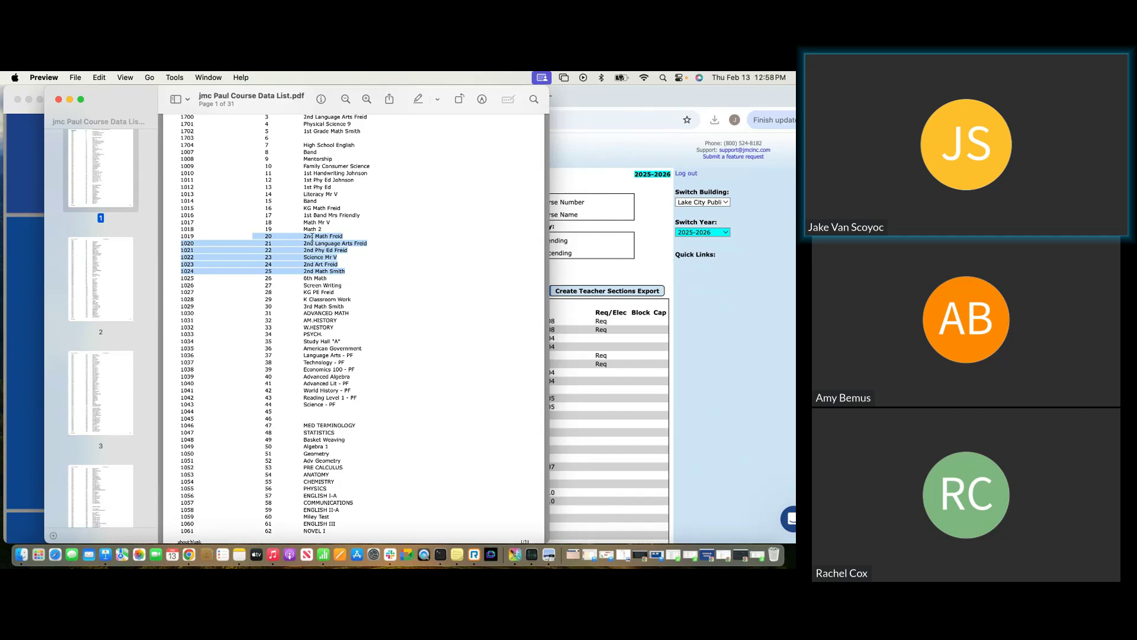
click(341, 282)
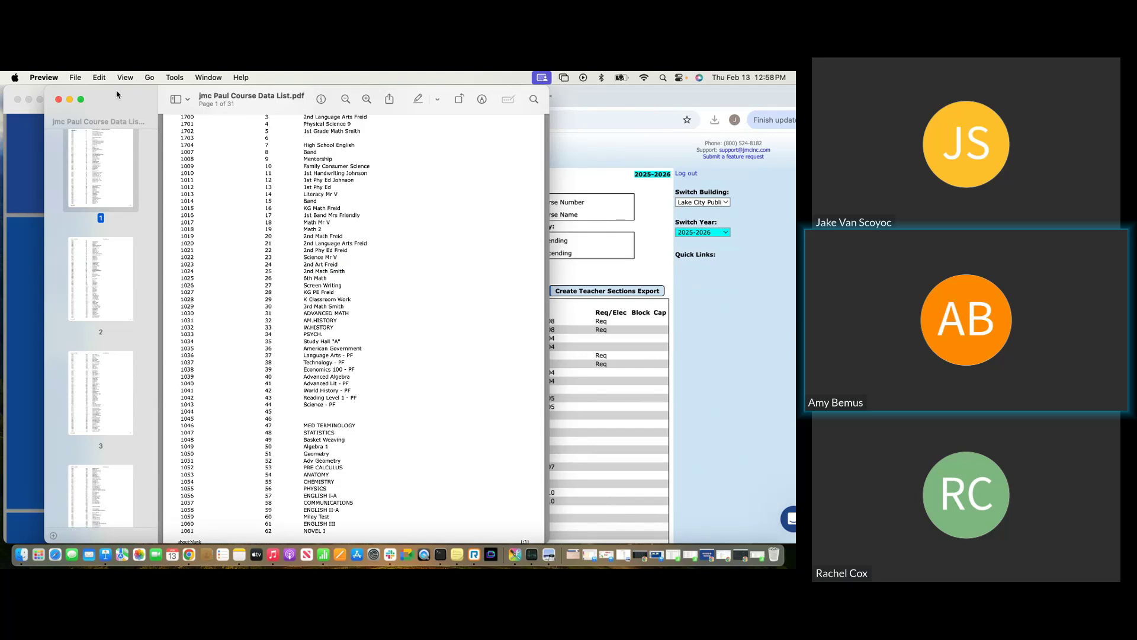
Scroll down the PDF and highlight the empty course numbers 572 through 582.
scroll(295, 241, down, 15)
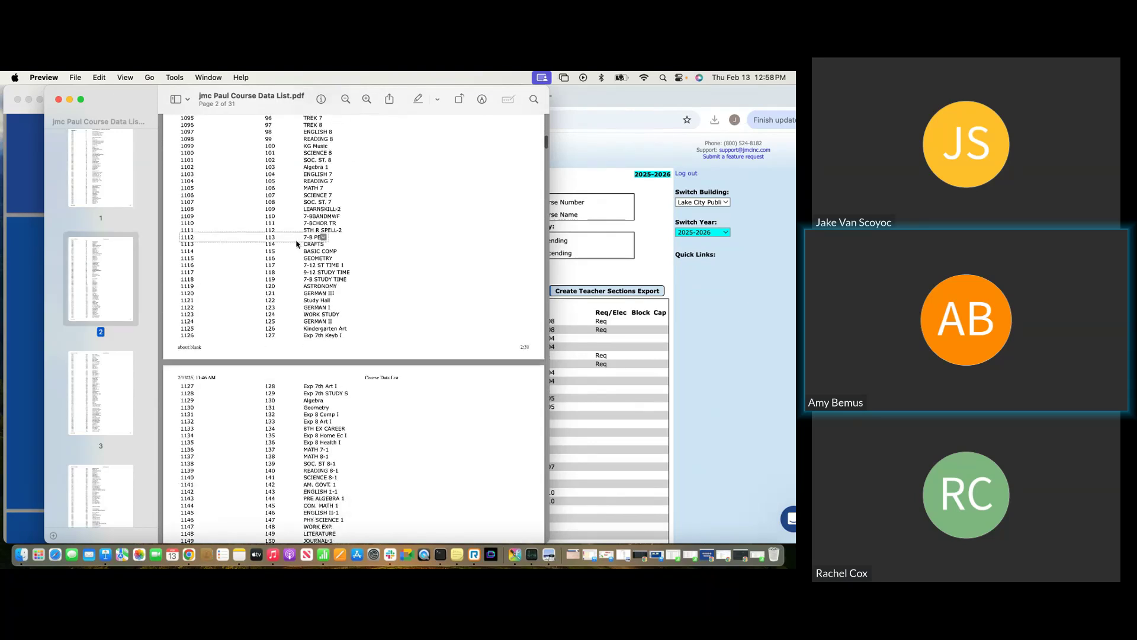
scroll(296, 245, down, 20)
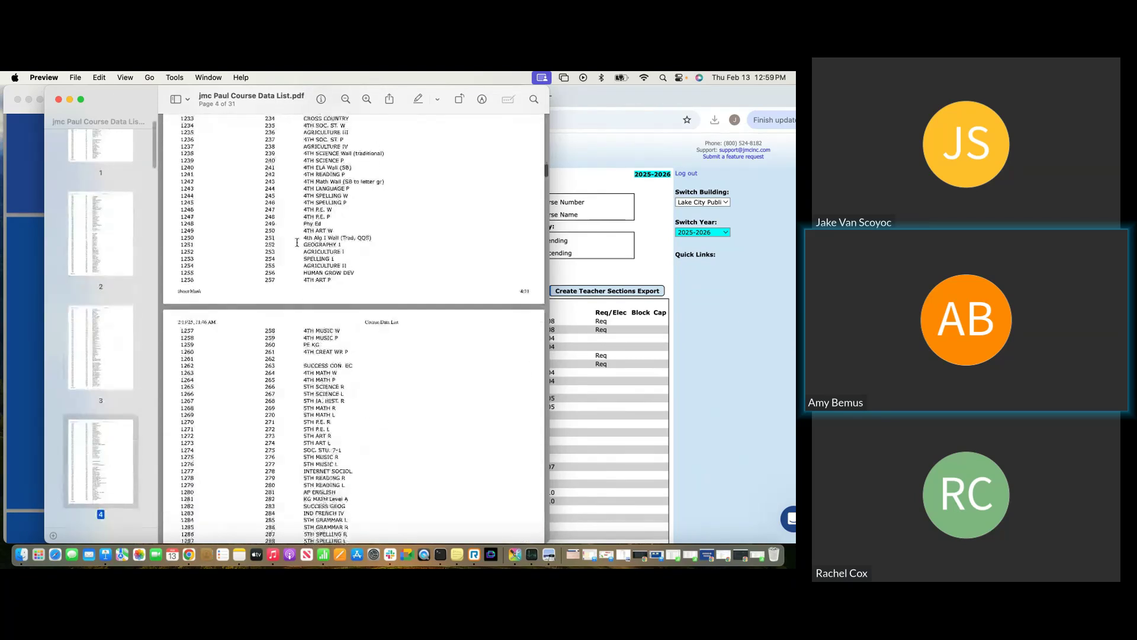
scroll(296, 248, down, 2)
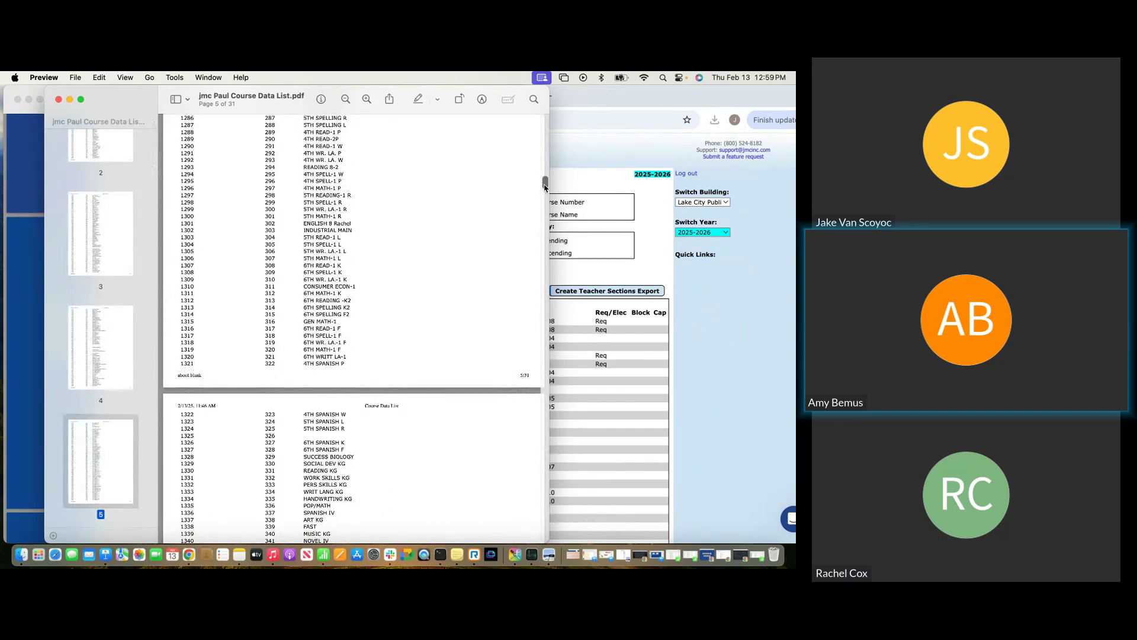
scroll(546, 188, down, 2)
drag(545, 188, 541, 224)
scroll(495, 236, down, 3)
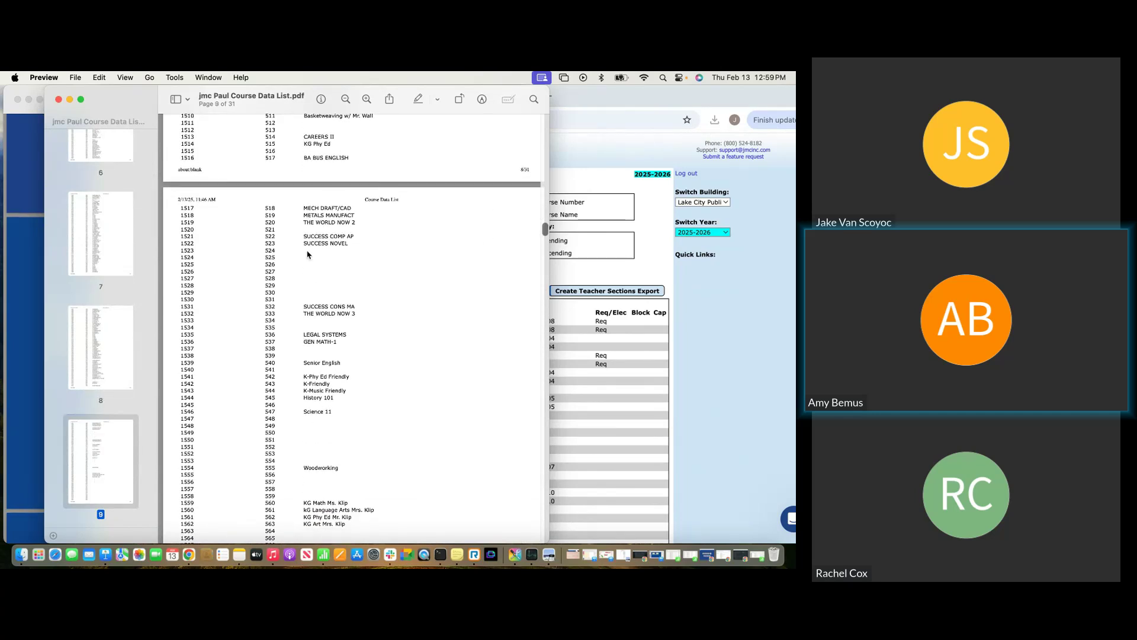
scroll(407, 296, down, 5)
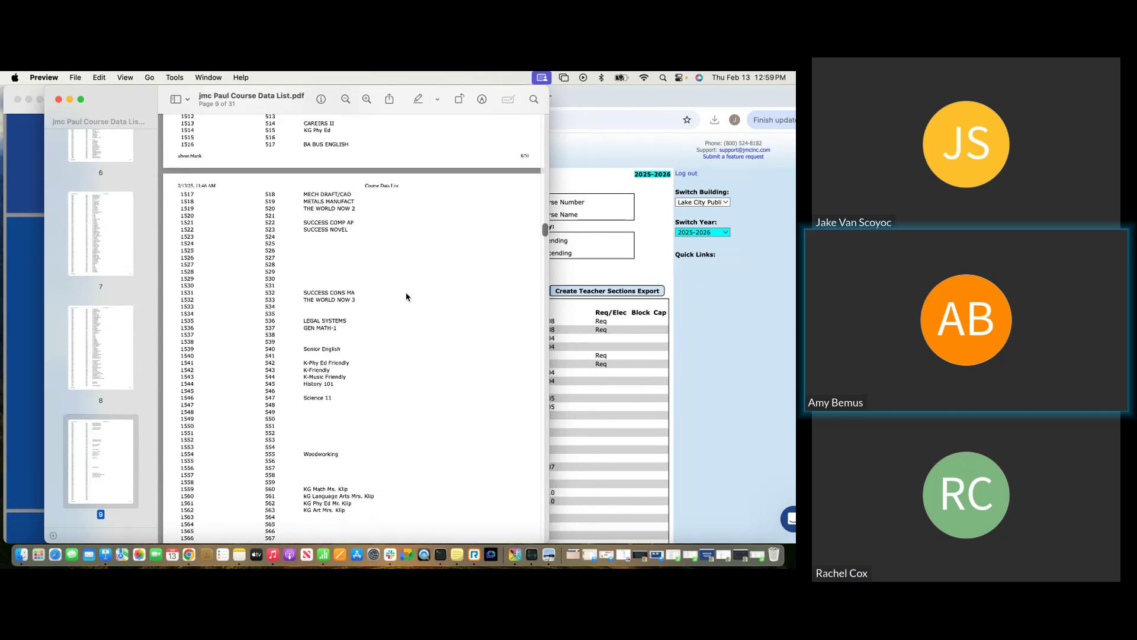
scroll(404, 297, down, 3)
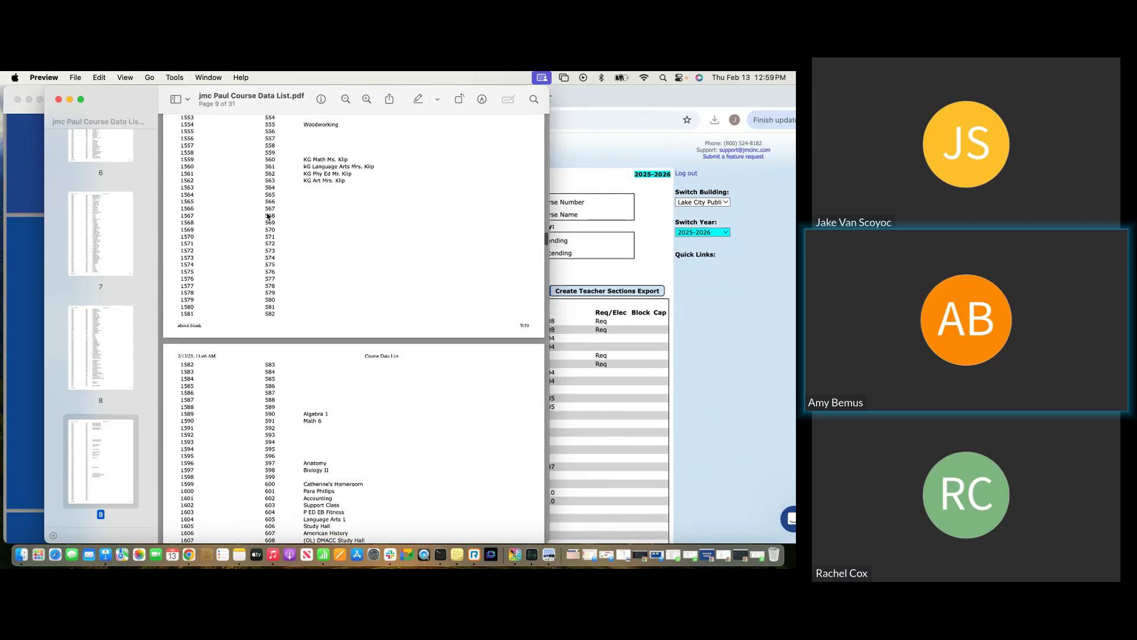
drag(252, 244, 304, 320)
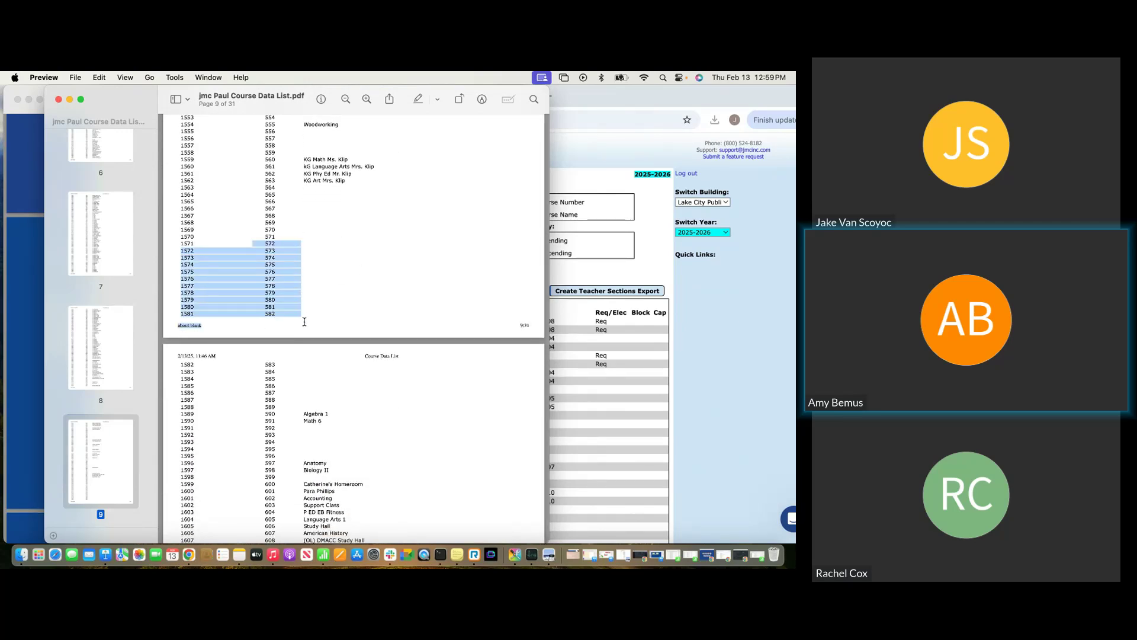
click(339, 299)
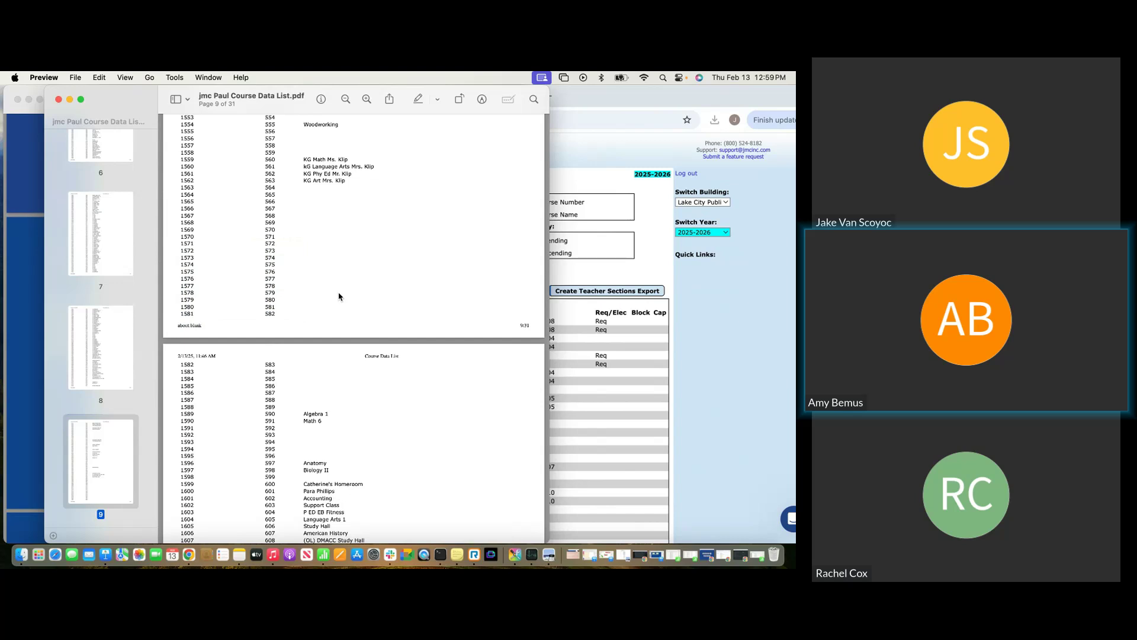
Reach page 10 and highlight the Algebra 1 and Math 6 rows, then unused numbers 593–596.
scroll(337, 273, down, 2)
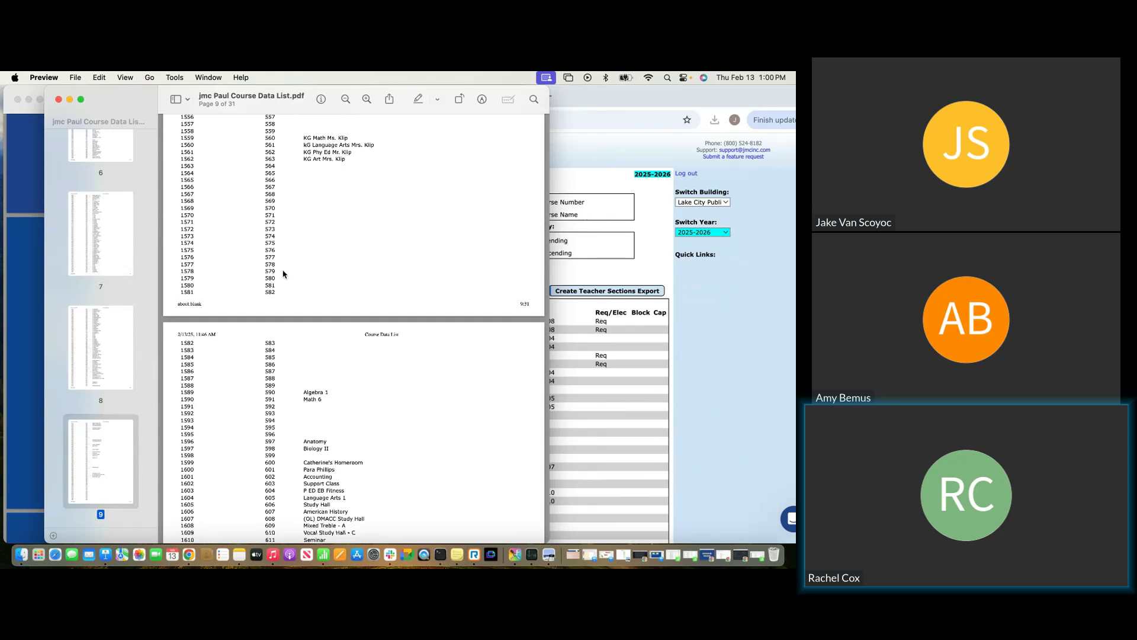
scroll(303, 293, down, 2)
scroll(302, 292, down, 1)
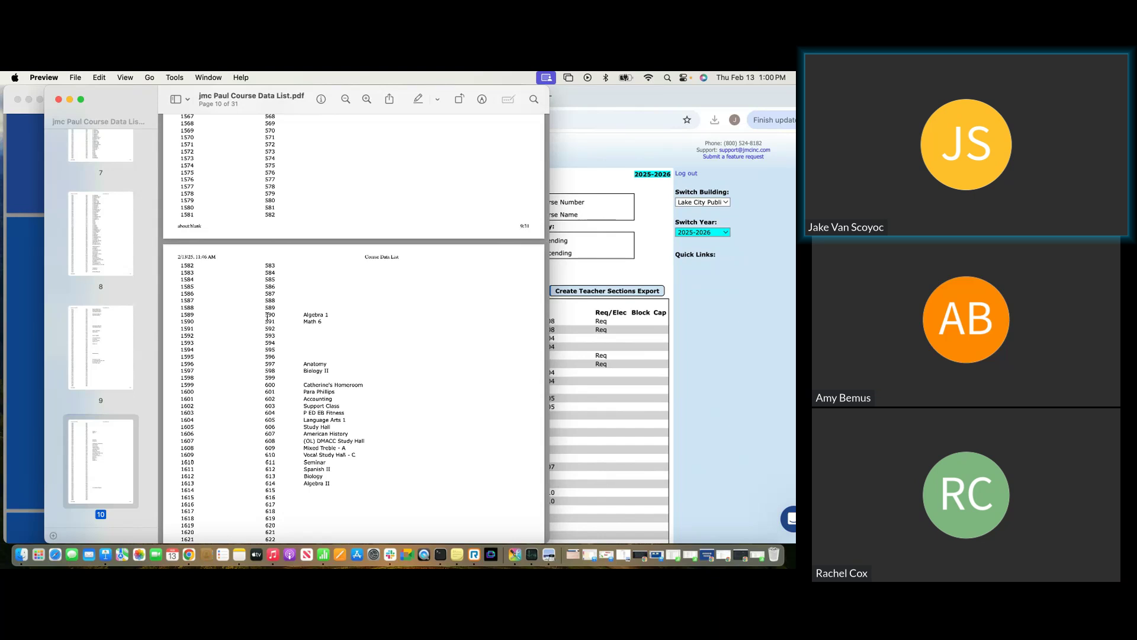
drag(264, 316, 327, 327)
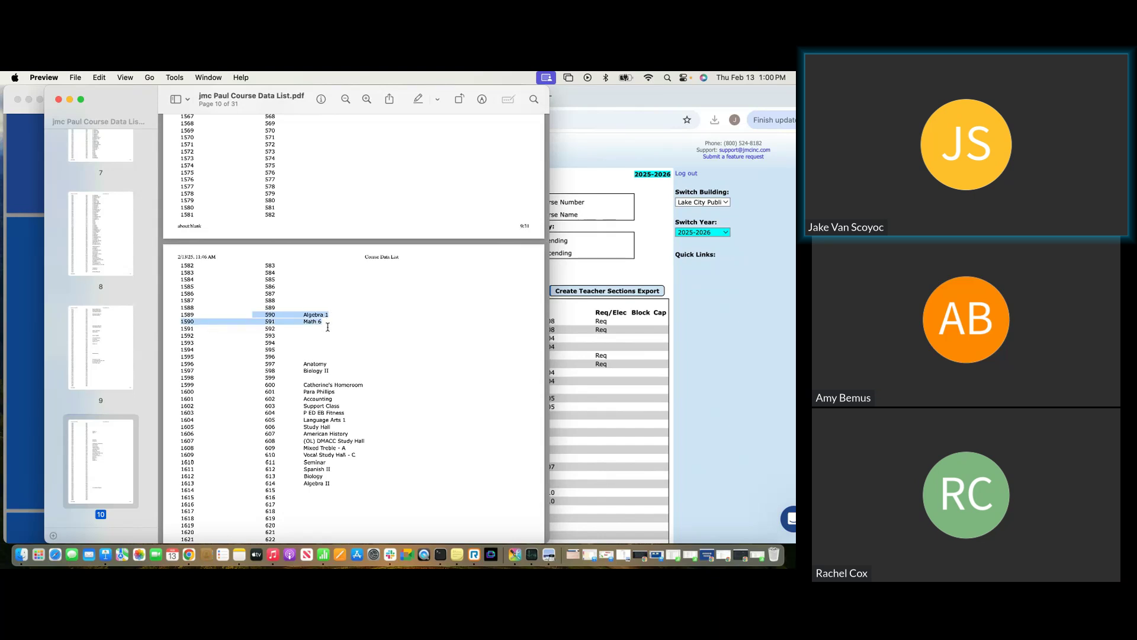
scroll(327, 327, down, 1)
click(264, 312)
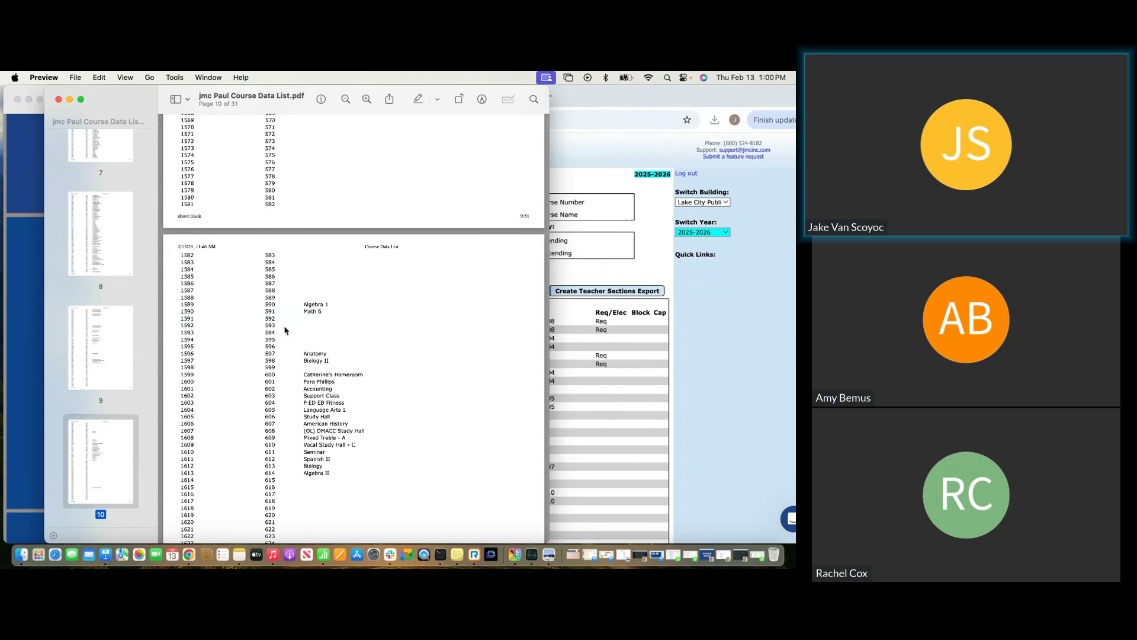
drag(278, 348, 266, 347)
click(275, 348)
drag(267, 327, 279, 350)
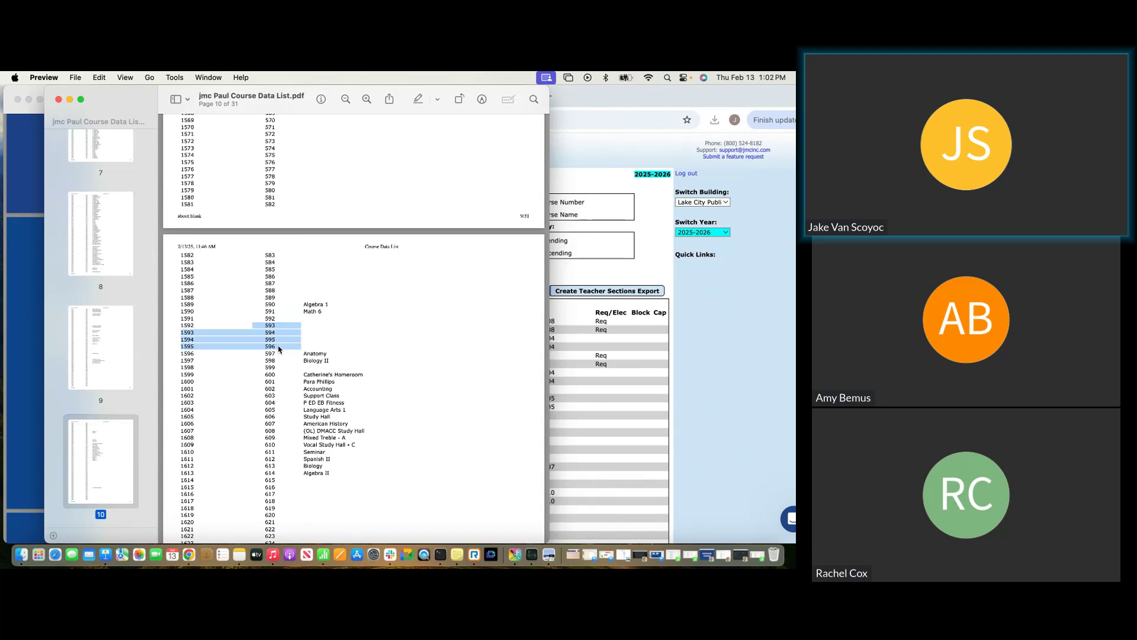
Clear the 593–596 highlight and move the Preview window aside to view the browser, then back.
click(279, 349)
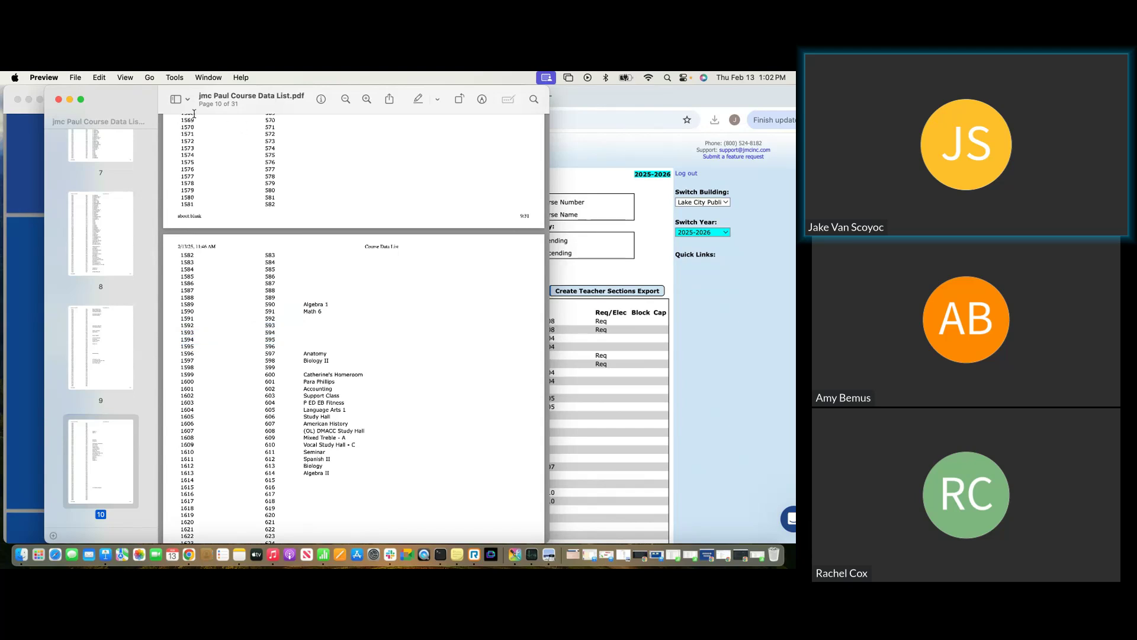
drag(226, 112, 795, 148)
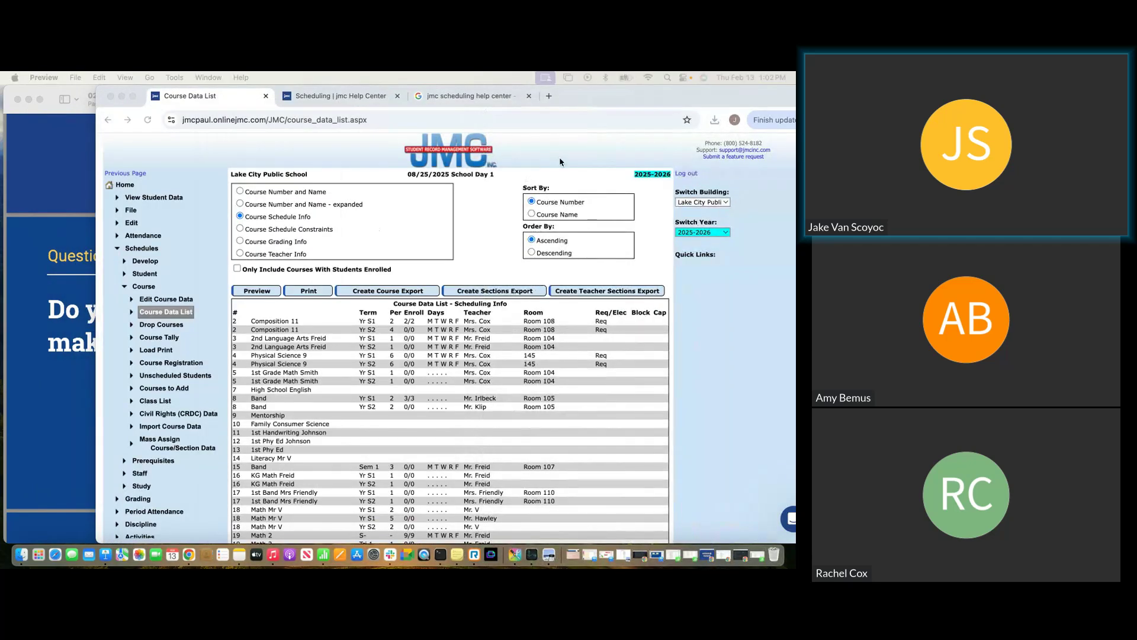
drag(794, 108, 348, 108)
Scroll through pages 9–11, briefly highlighting the course 651 row, and settle on page 9.
scroll(422, 278, up, 3)
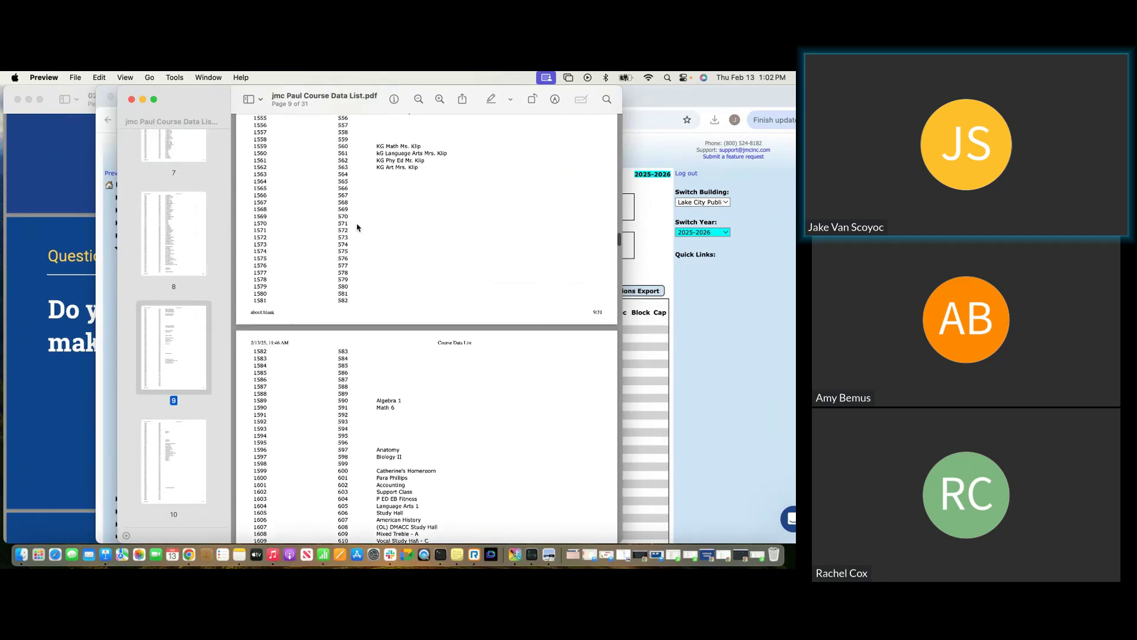
scroll(357, 227, down, 10)
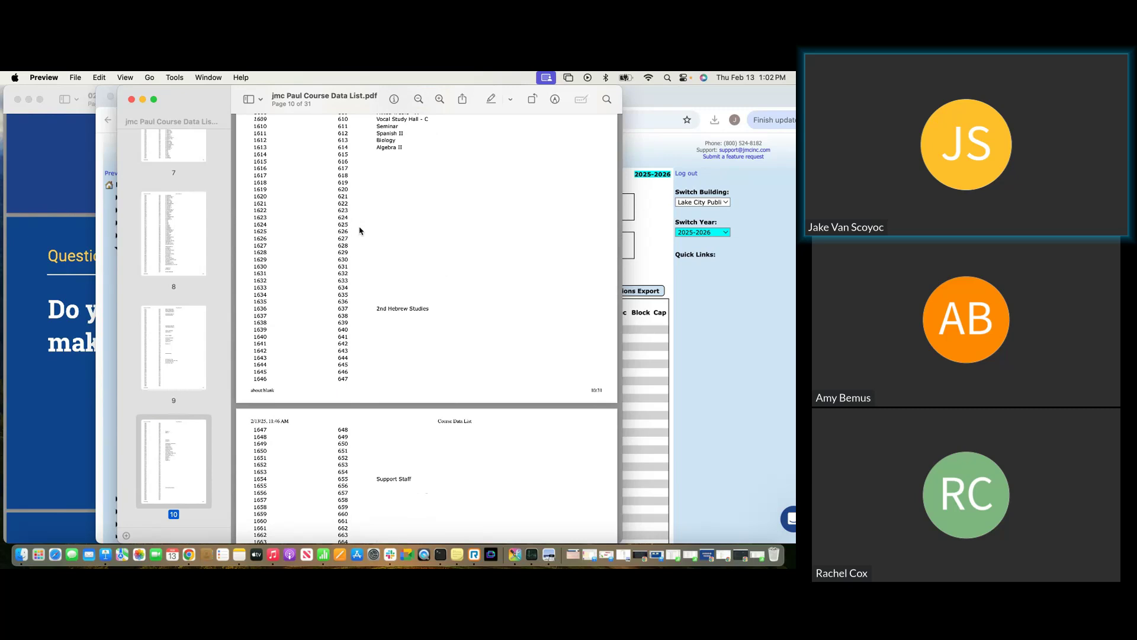
scroll(361, 232, down, 4)
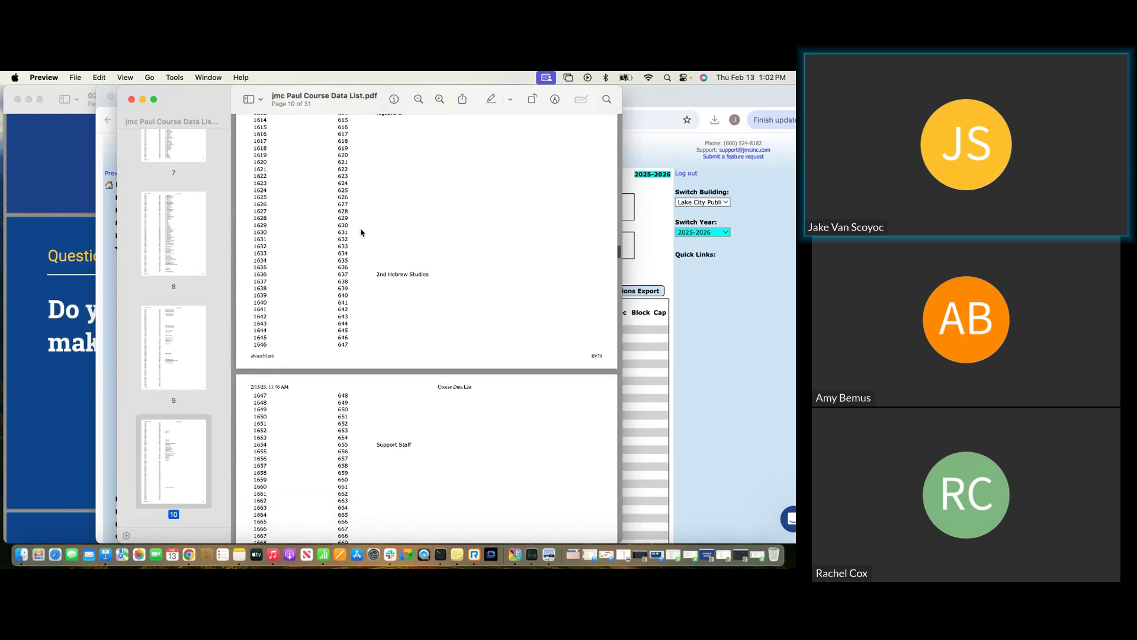
scroll(361, 234, down, 5)
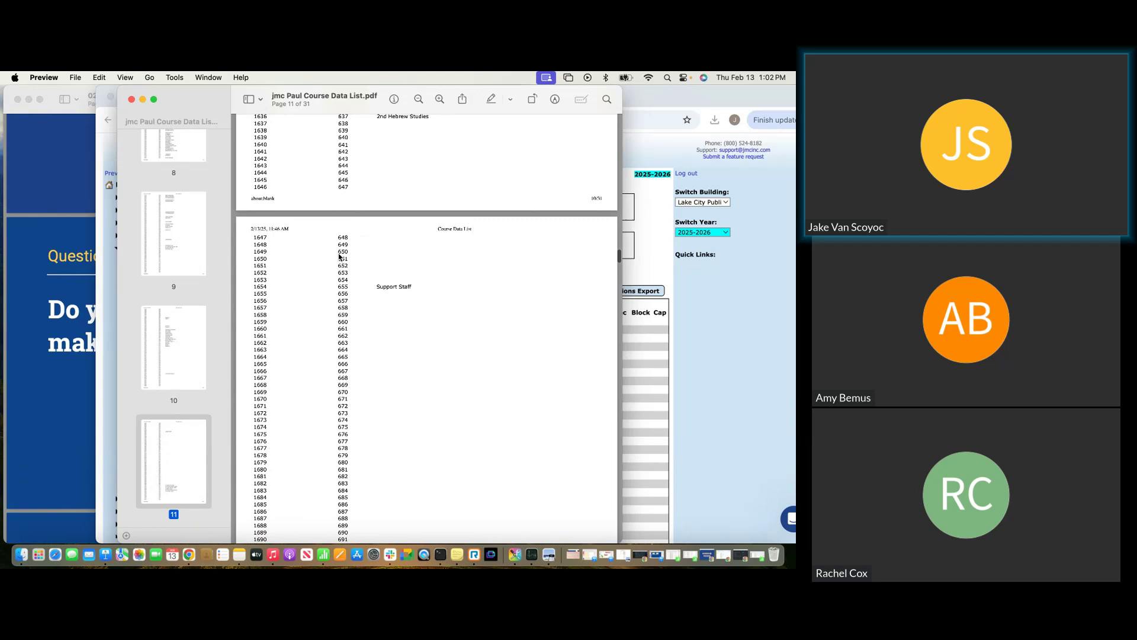
drag(338, 253, 348, 252)
click(349, 259)
scroll(356, 290, up, 10)
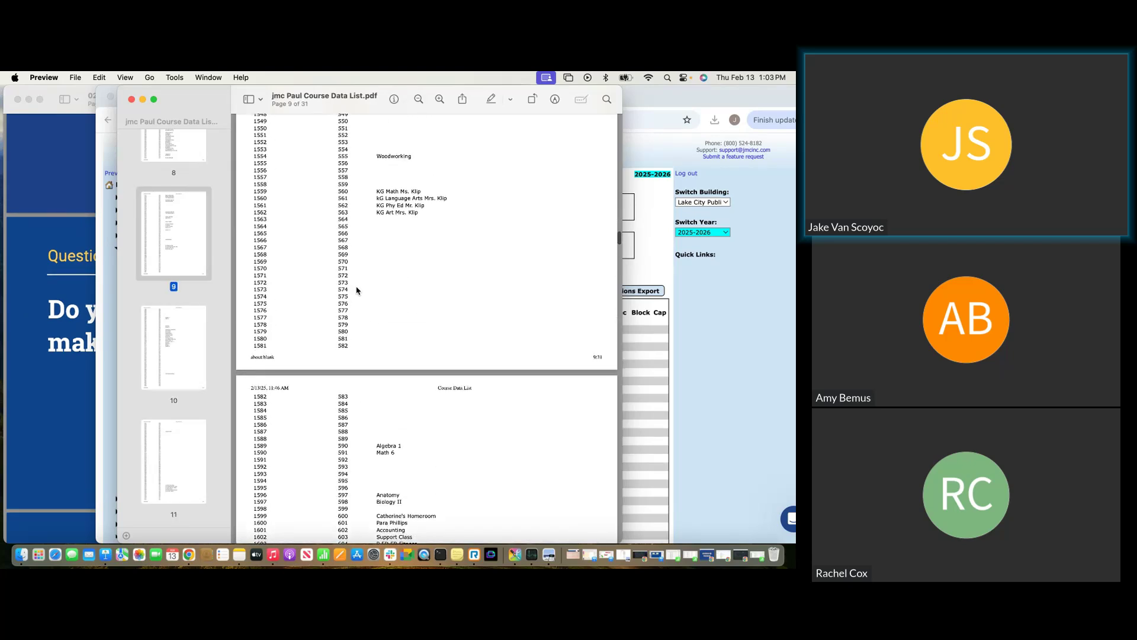
Search the PDF for English courses, select number 57 on the ENGLISH I-A row, and slide Preview aside.
key(super+f)
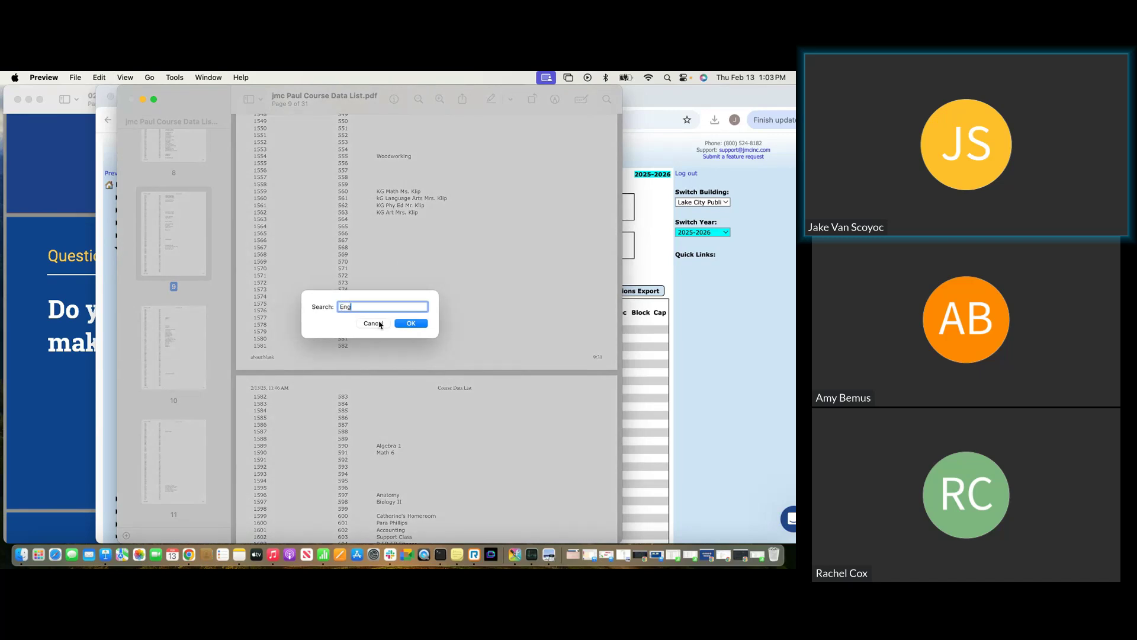
click(409, 324)
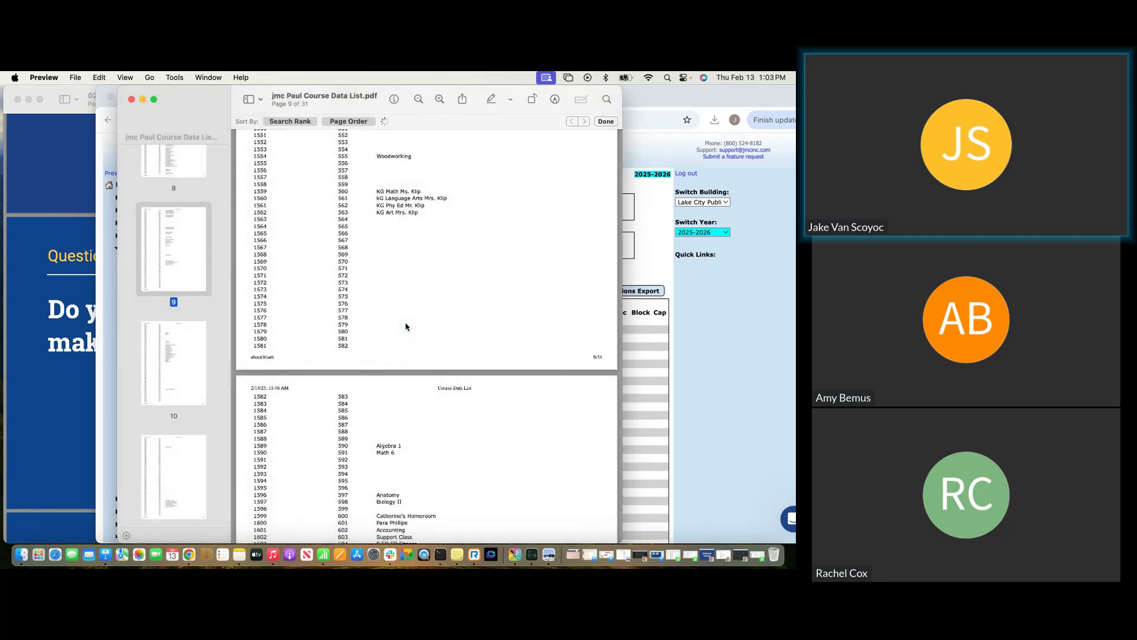
scroll(439, 314, down, 5)
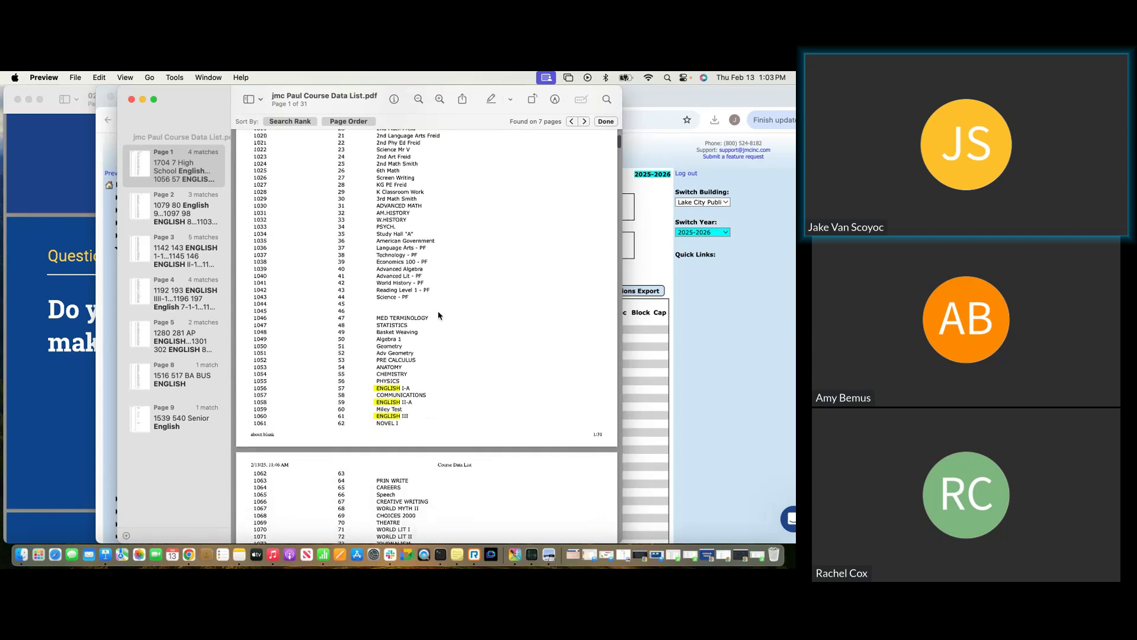
scroll(439, 314, down, 2)
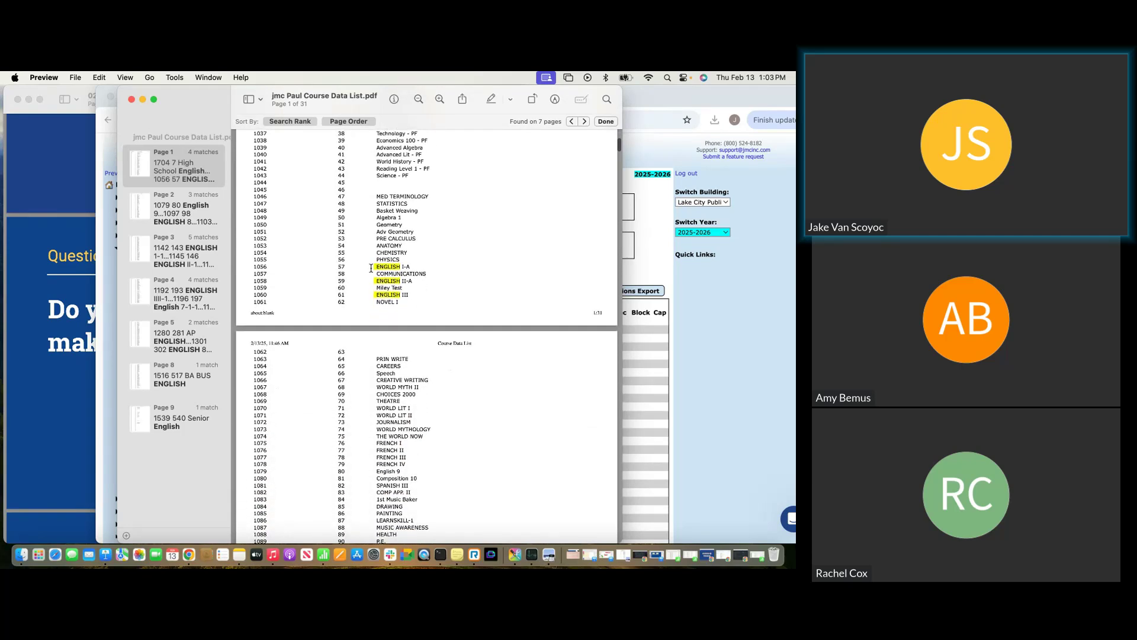
double_click(349, 268)
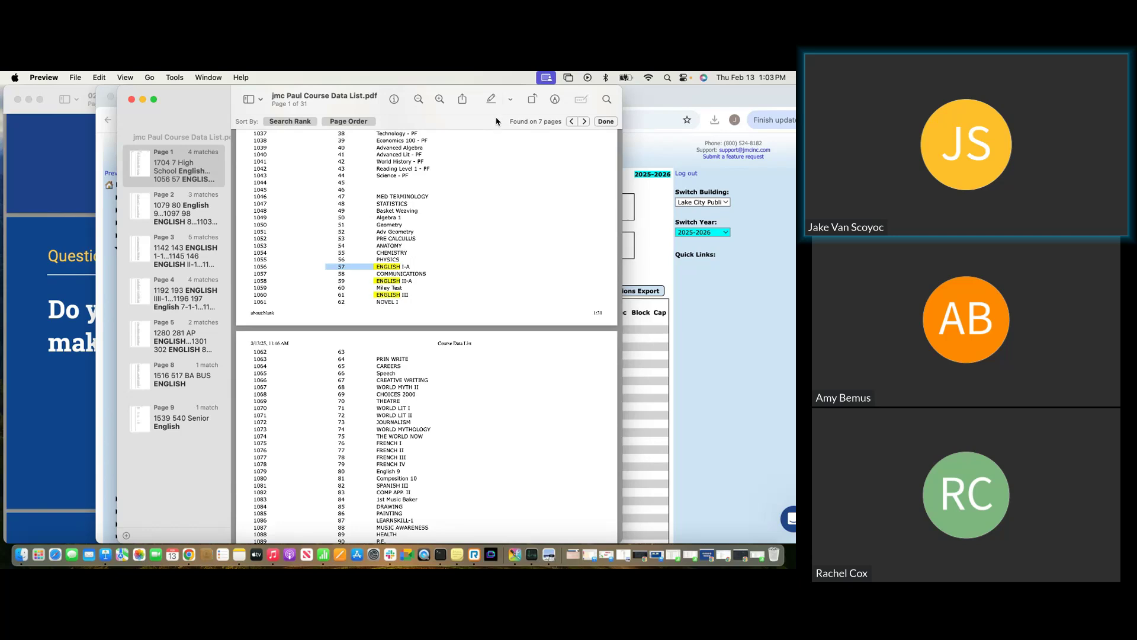
drag(499, 116, 794, 116)
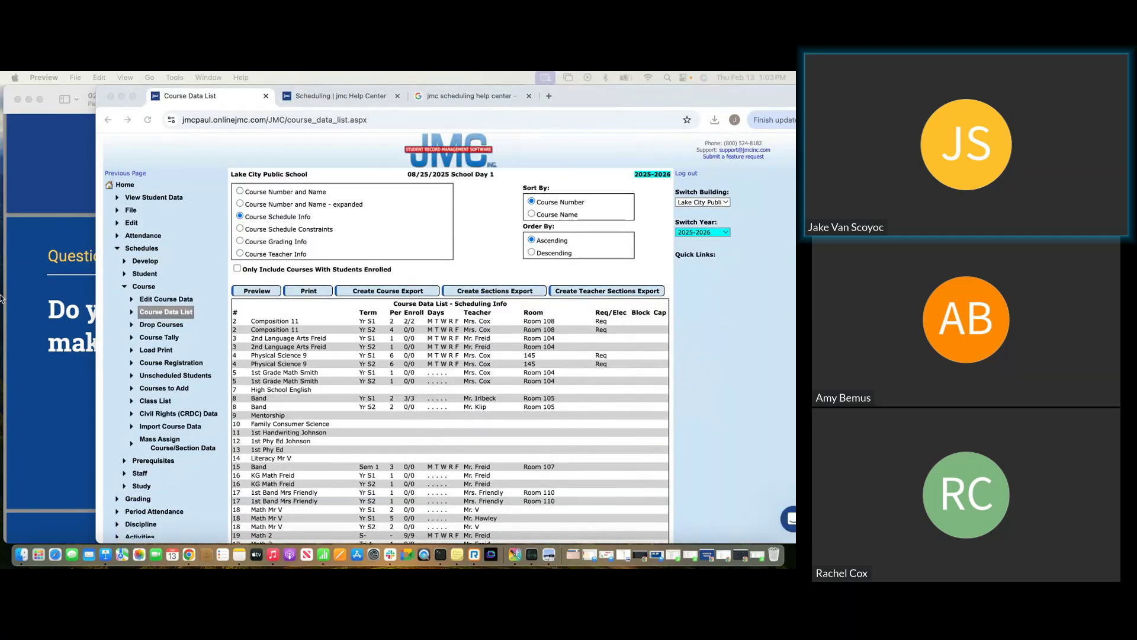
Open Edit Course Data and load course 57, ENGLISH I-A, from the Find list.
click(144, 286)
click(144, 286)
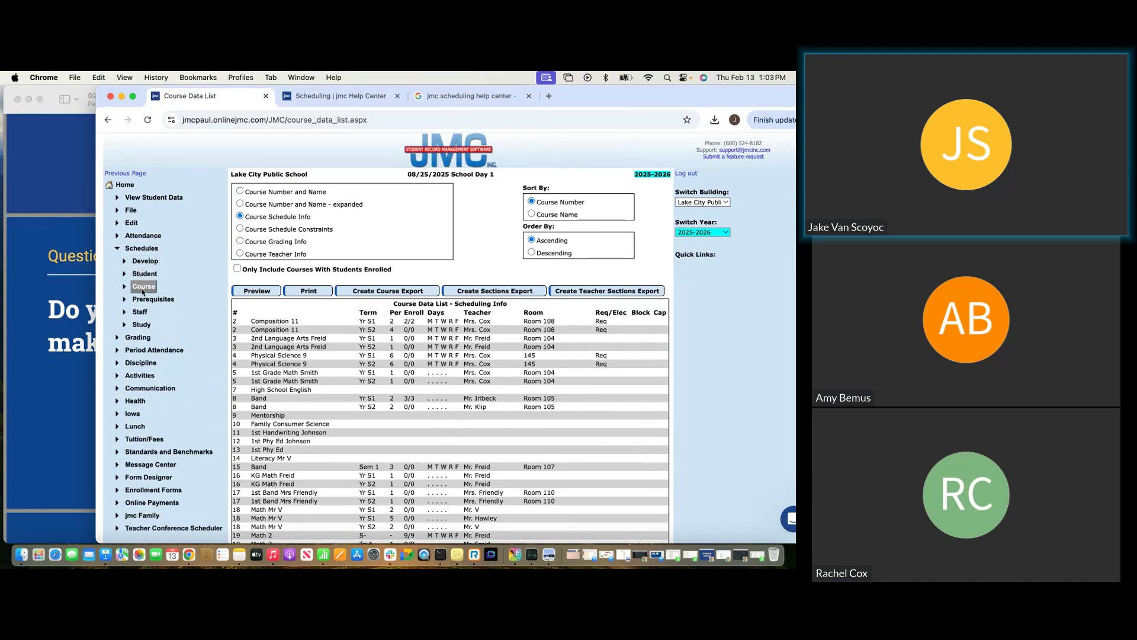
click(144, 286)
click(150, 300)
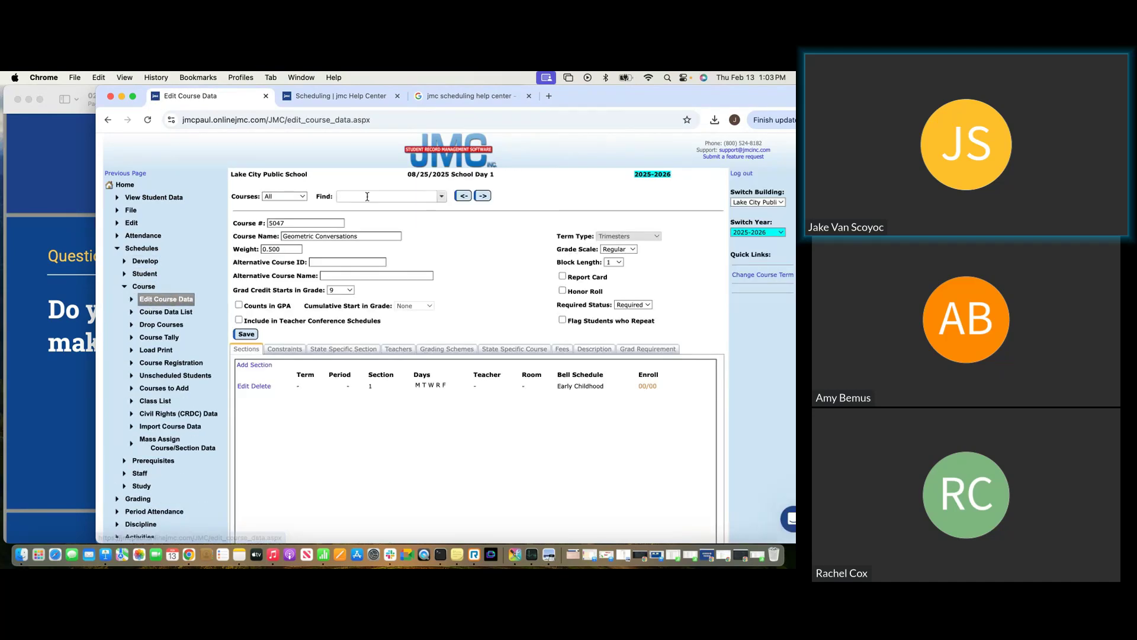
click(366, 197)
text(57)
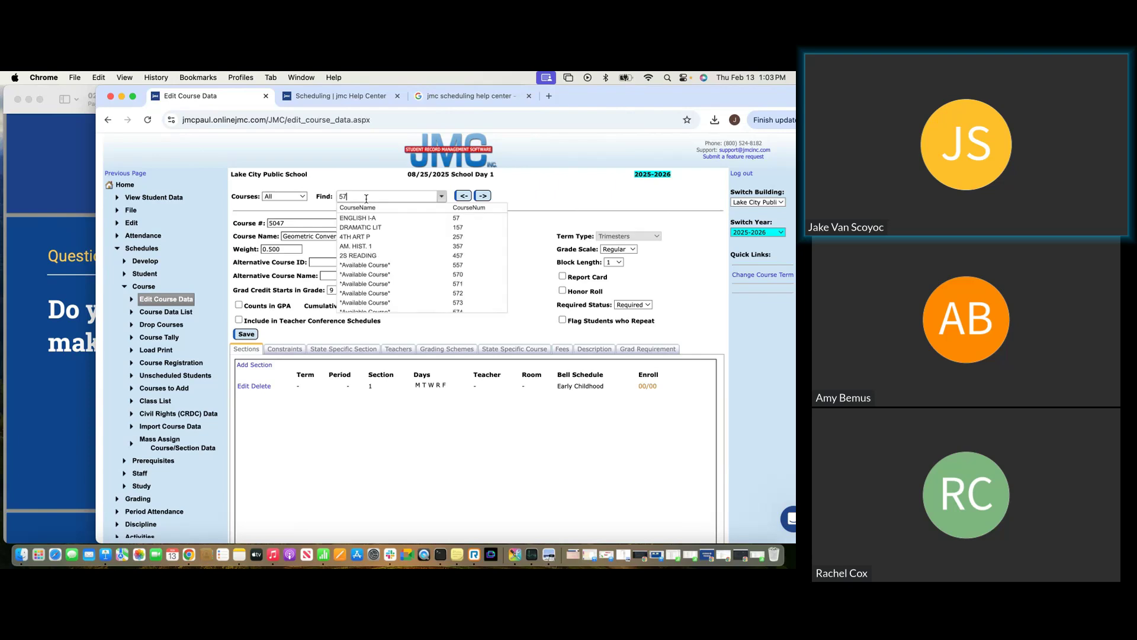
click(364, 219)
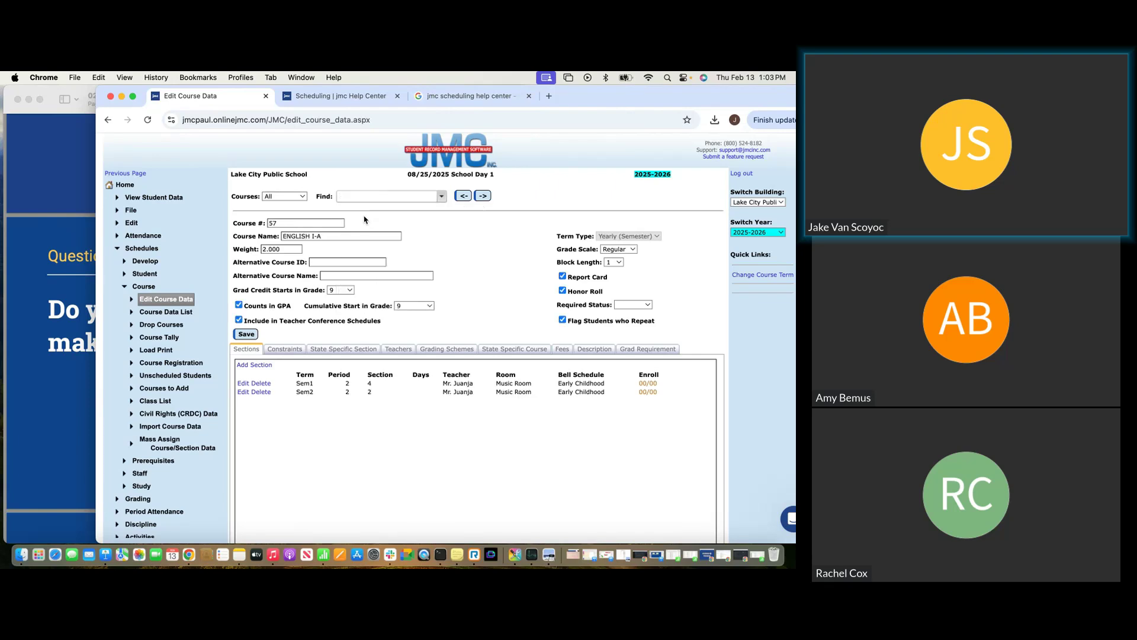
Change the course number to 650 and the name to ENGLISH 1, saving each change.
drag(280, 223, 259, 223)
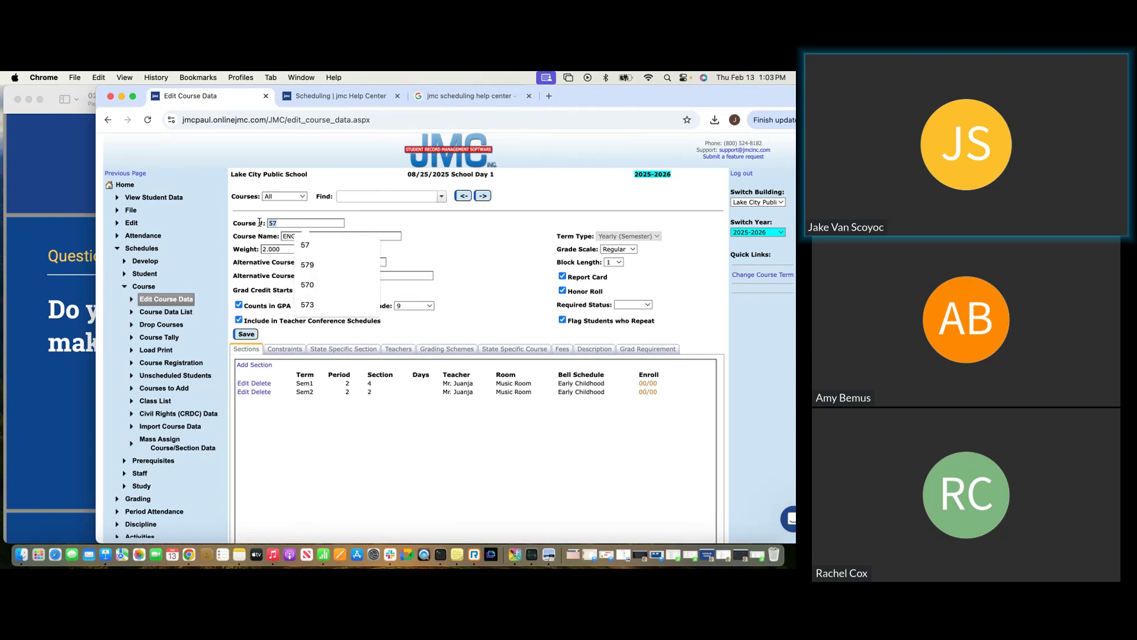
text(650)
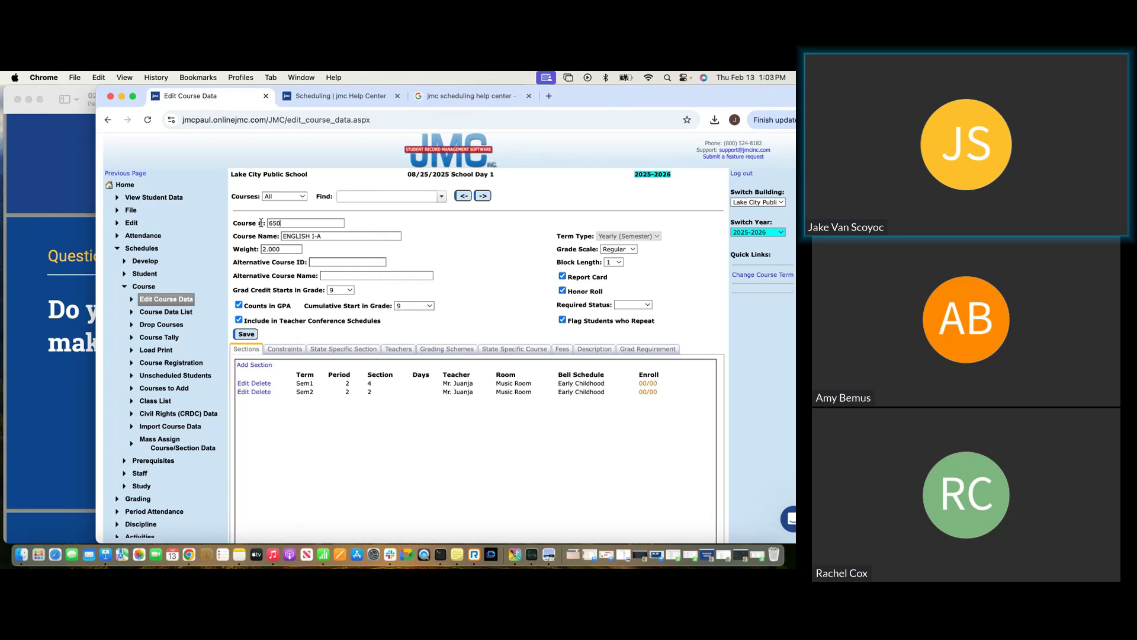
click(247, 334)
key(BackSpace)
key(BackSpace)
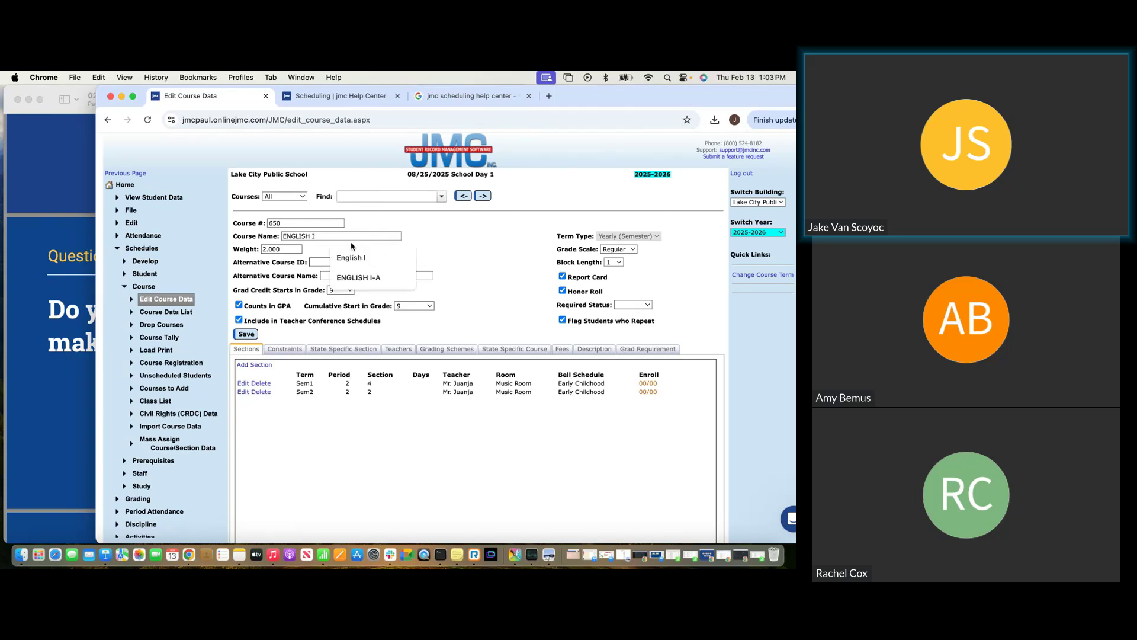
key(BackSpace)
text(1)
click(245, 334)
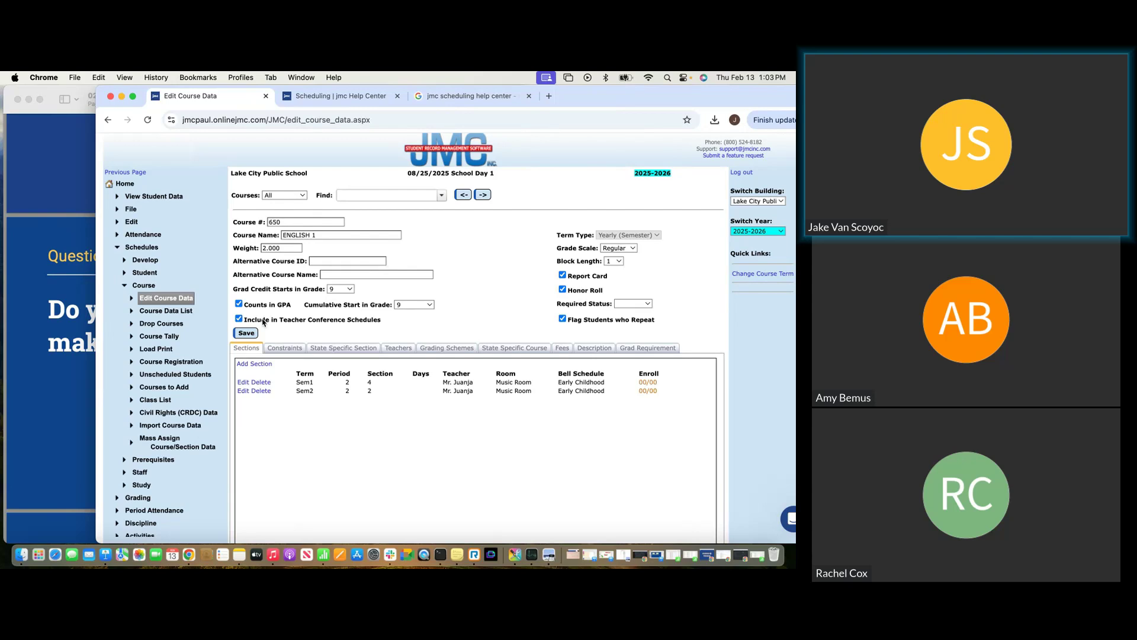
Preview the Course Schedule Info report, including courses with no enrolled students.
click(166, 313)
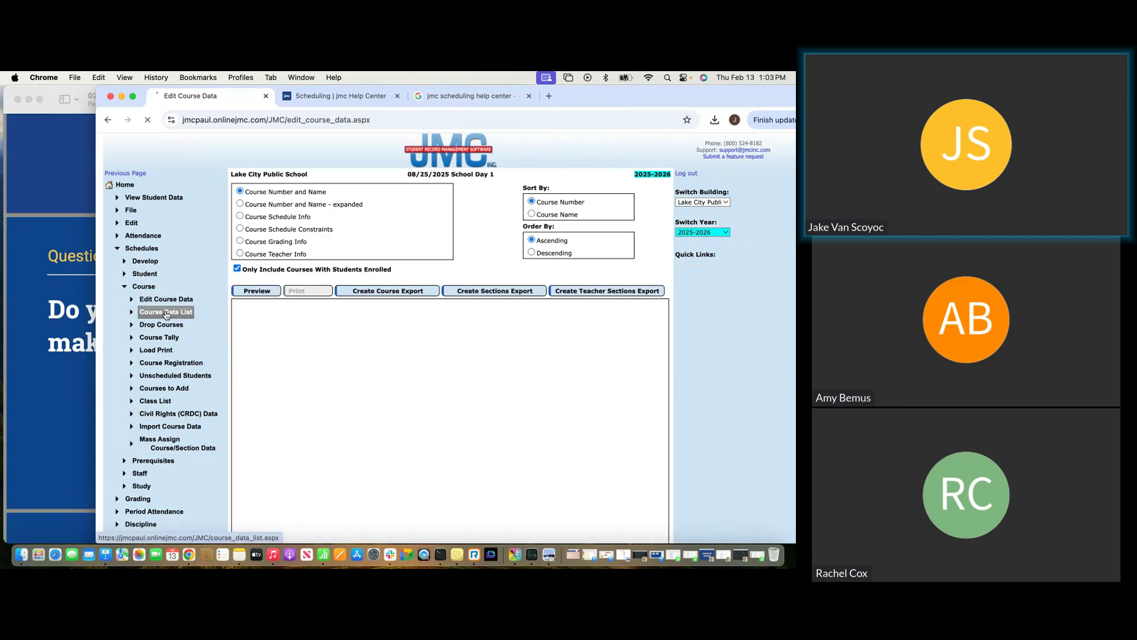
click(240, 216)
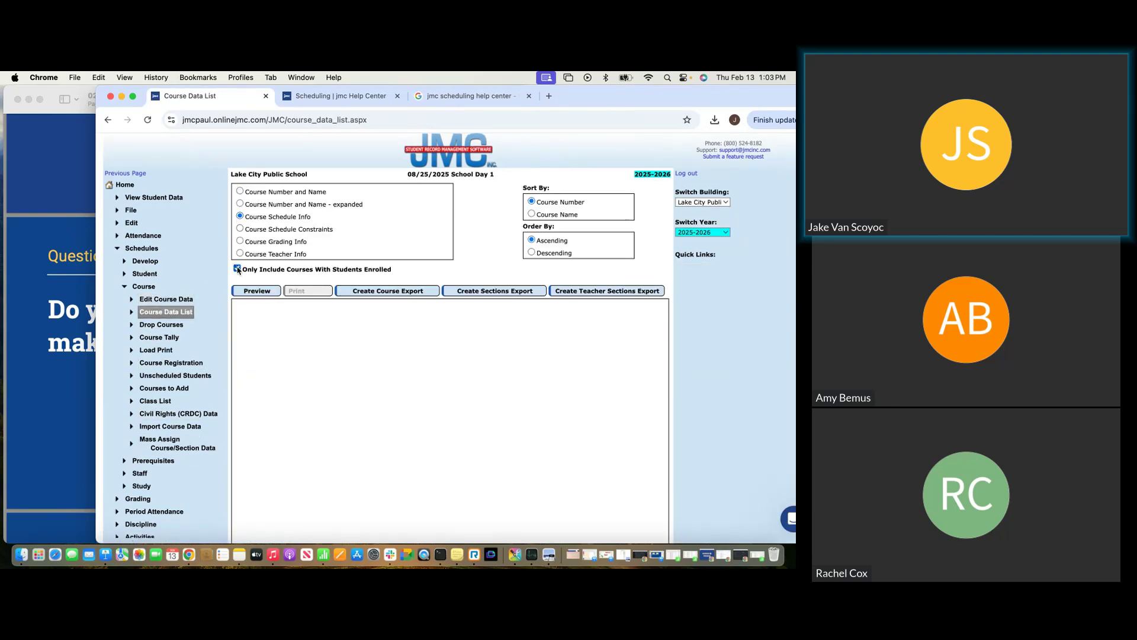
click(237, 269)
click(249, 292)
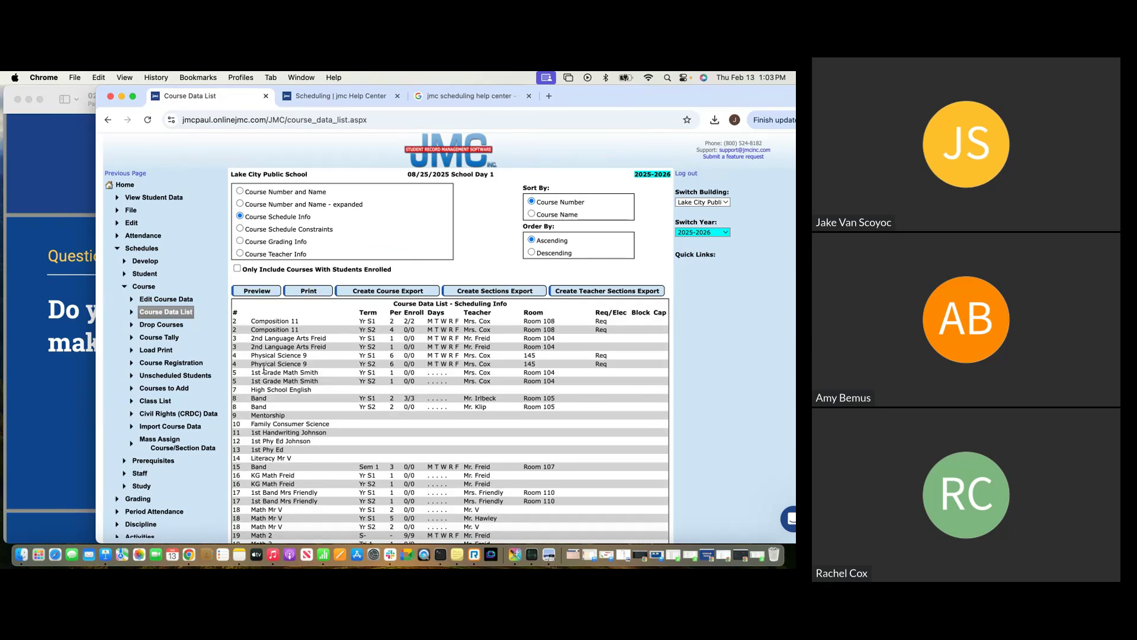
Scroll the report past 56 PHYSICS to the two 650 ENGLISH 1 section rows.
scroll(264, 368, down, 10)
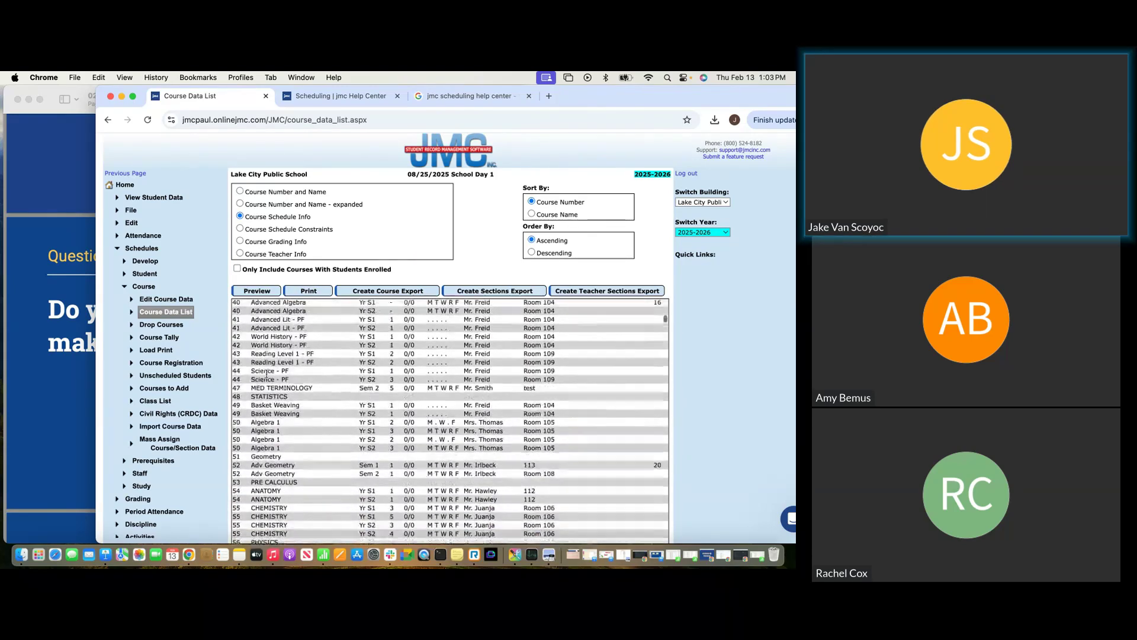
scroll(266, 373, down, 5)
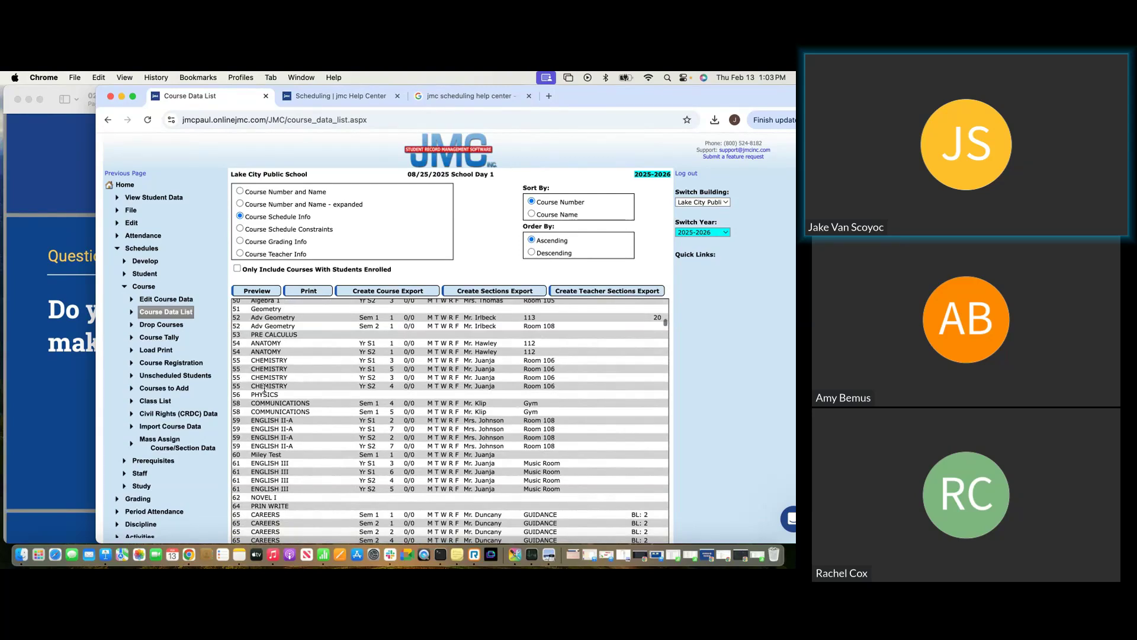
scroll(265, 390, down, 2)
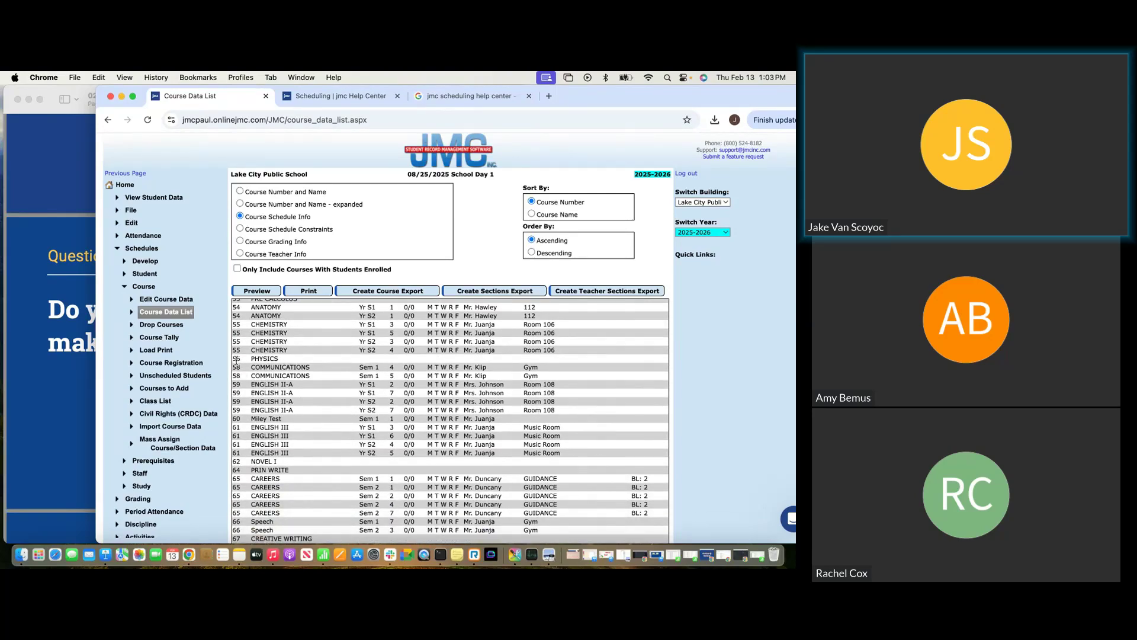
drag(234, 360, 245, 370)
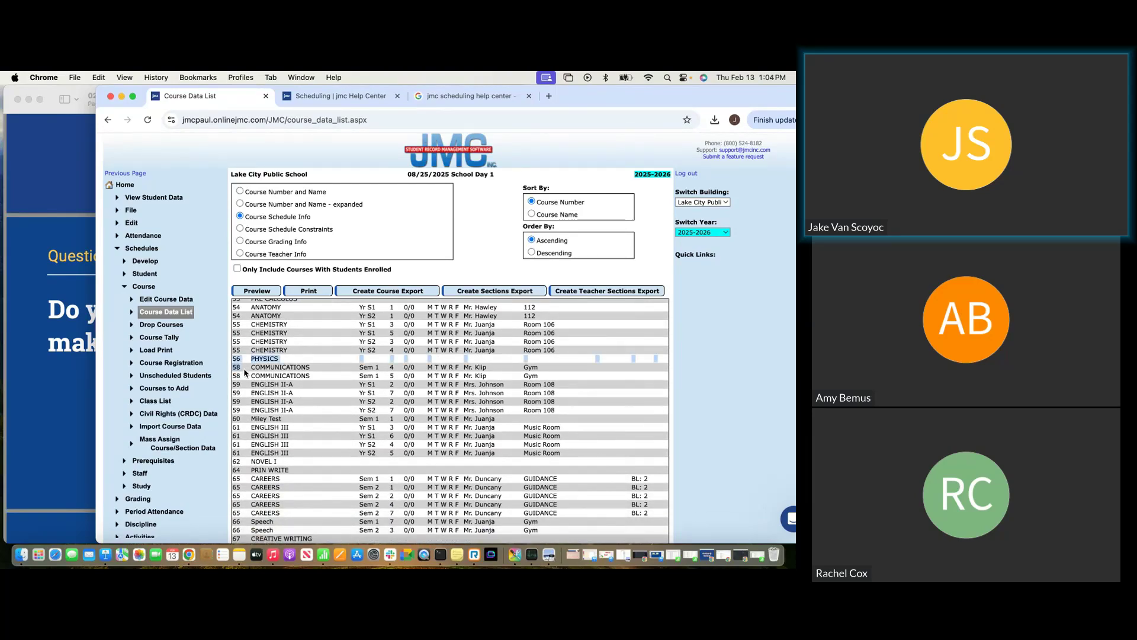
click(237, 359)
scroll(283, 392, down, 20)
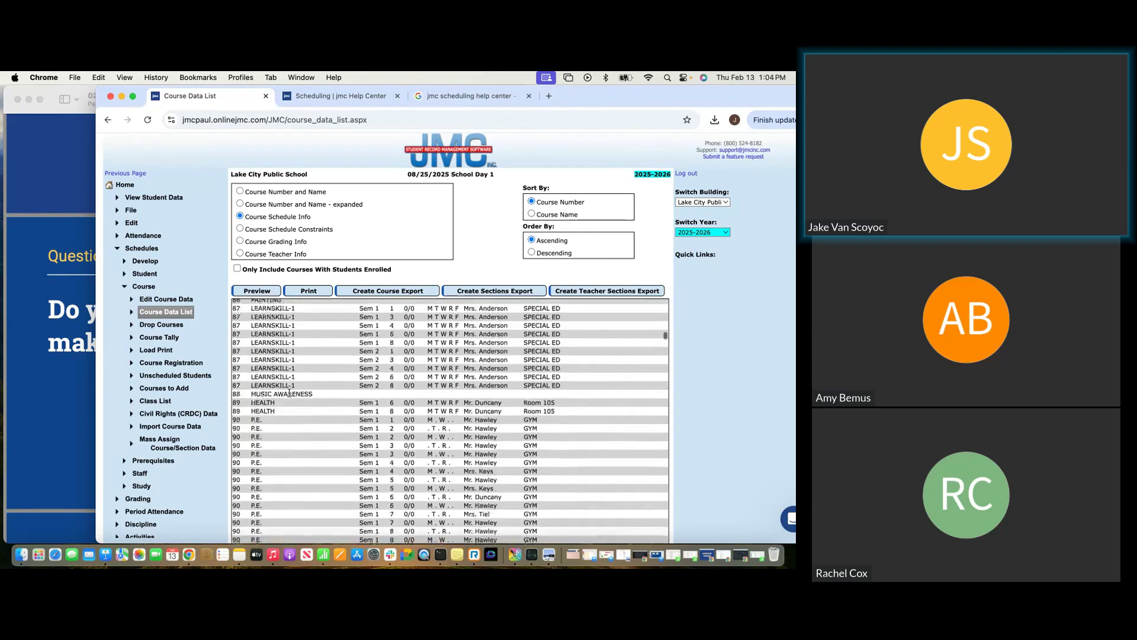
scroll(289, 395, down, 20)
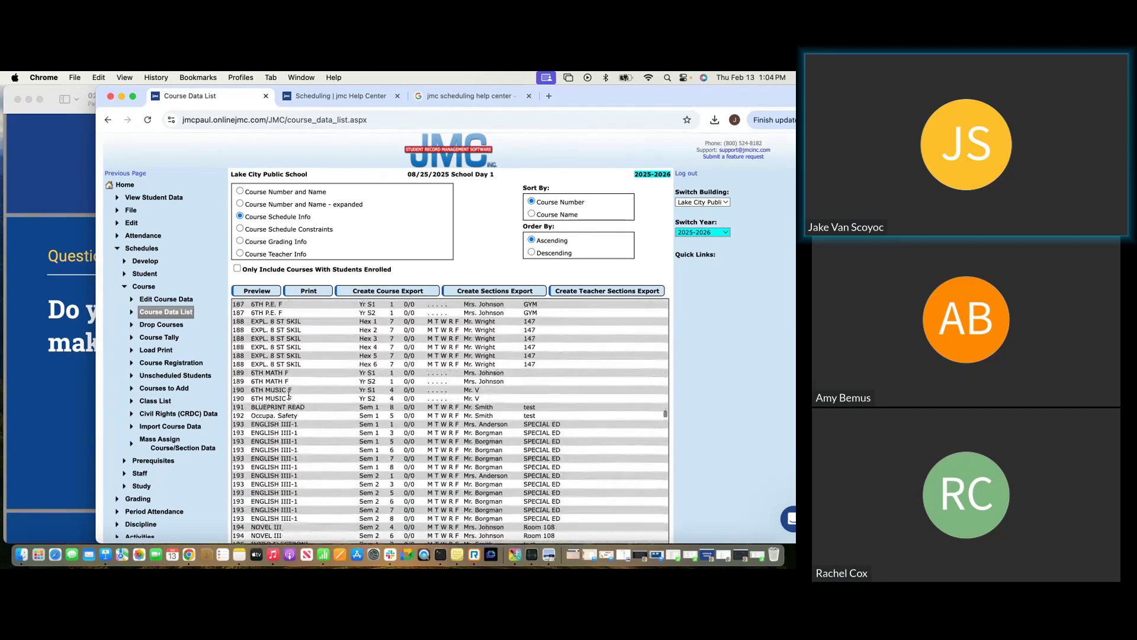
scroll(287, 396, down, 20)
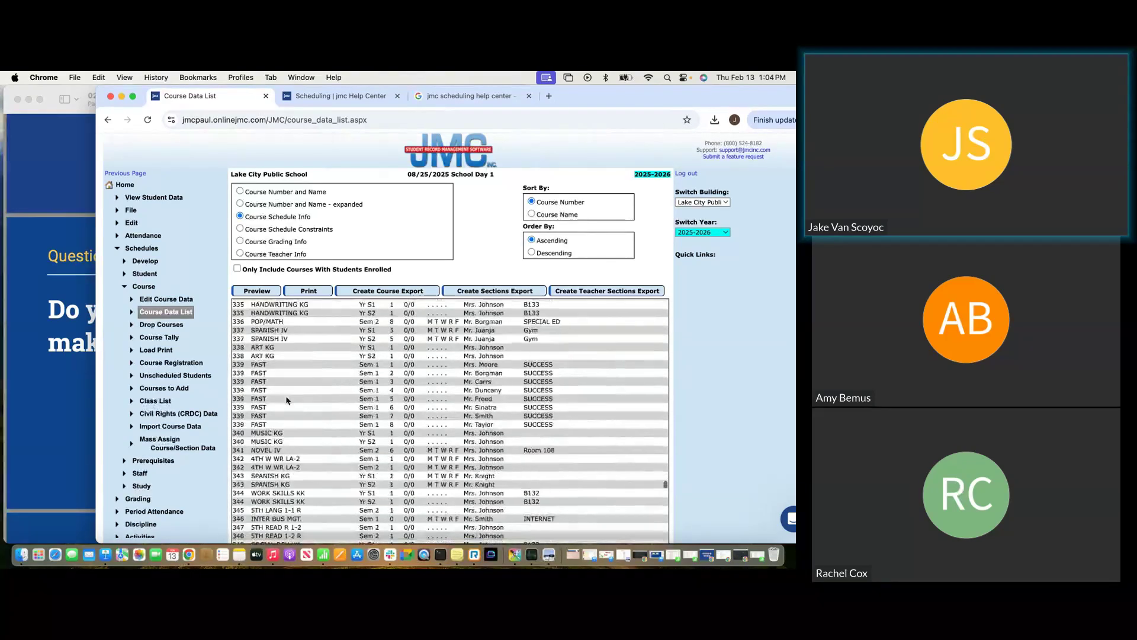
scroll(288, 396, down, 20)
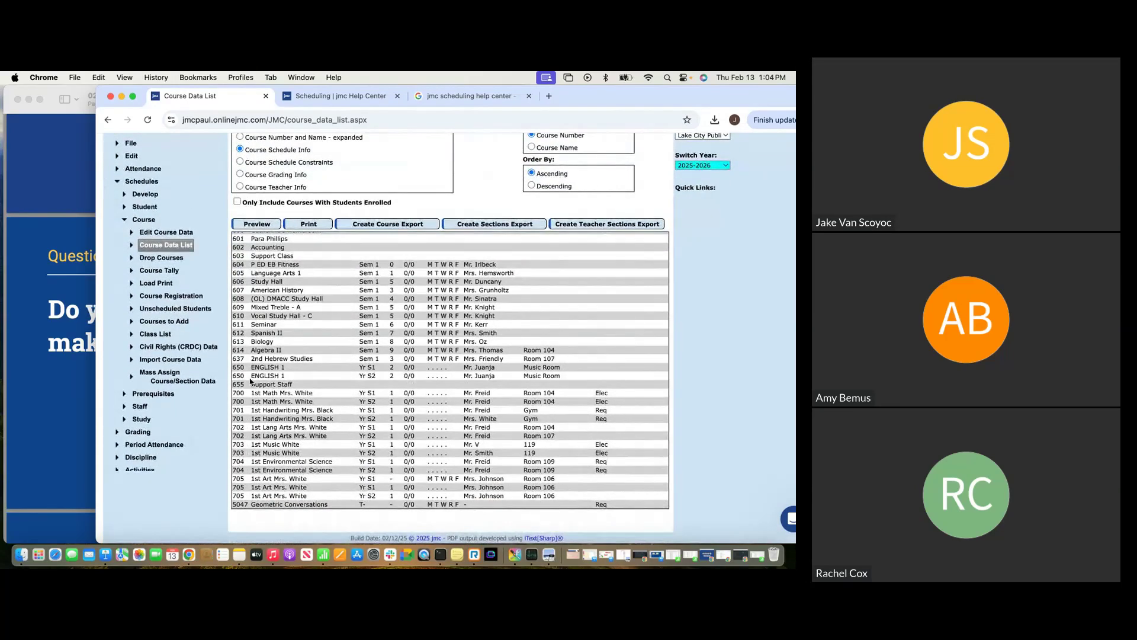
drag(234, 367, 294, 380)
click(296, 380)
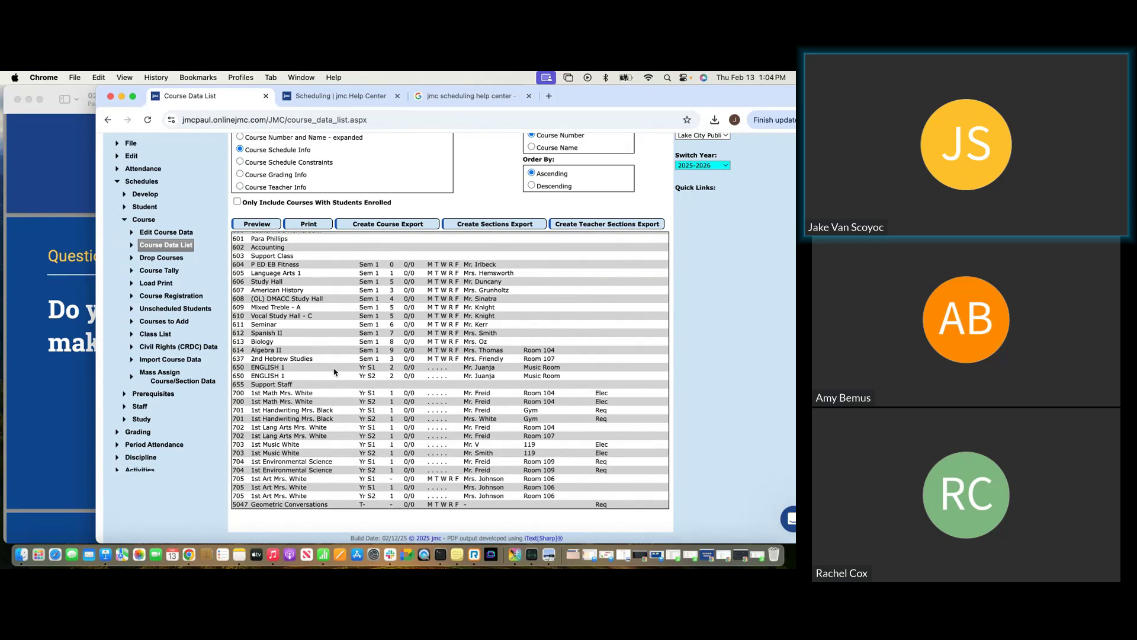
click(143, 221)
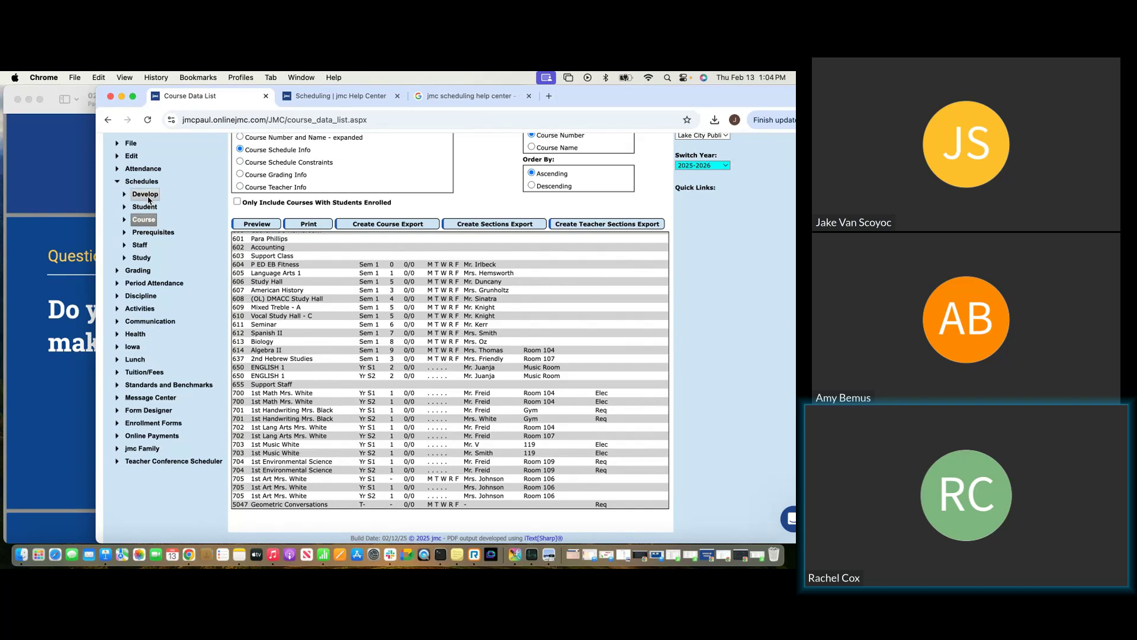
Load course 48 STATISTICS on the Edit Course Data page.
click(148, 199)
click(148, 197)
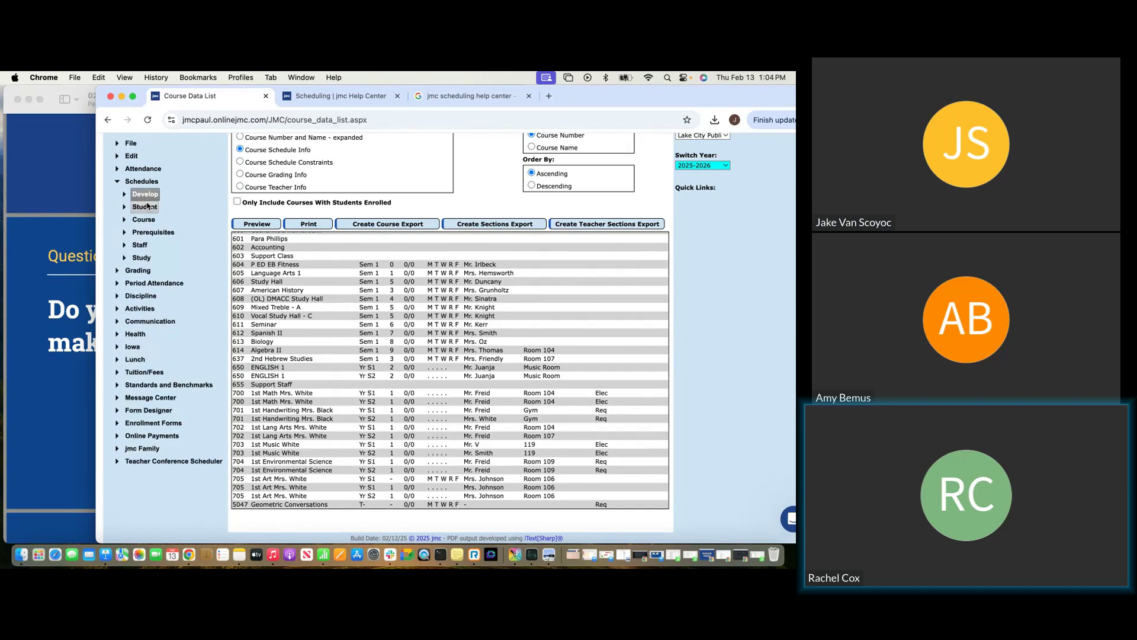
click(147, 221)
click(157, 233)
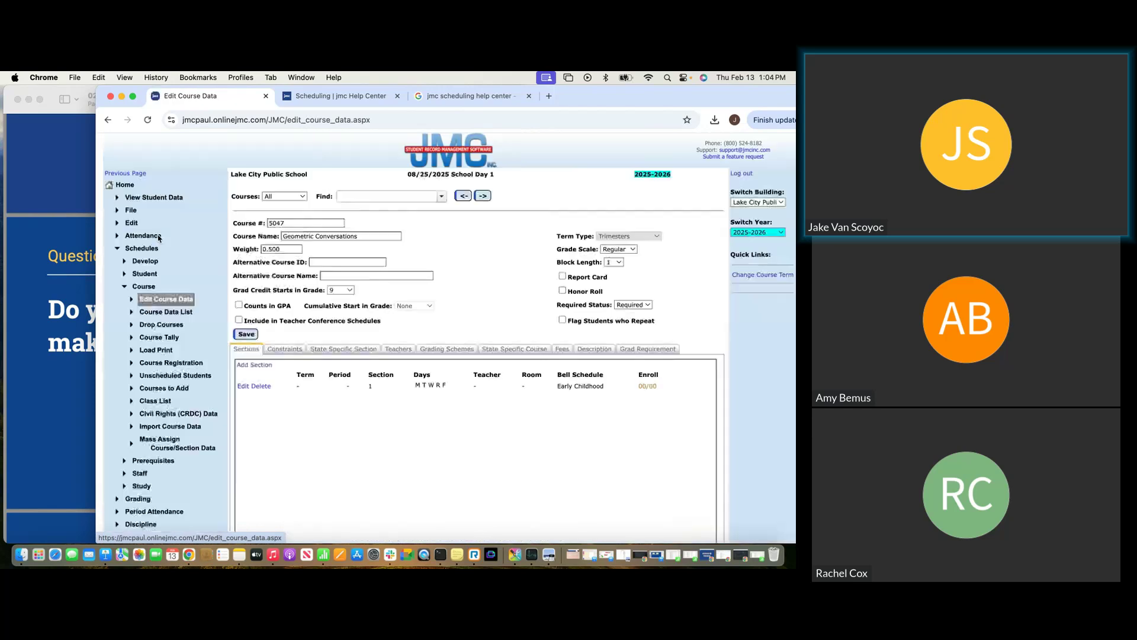
click(442, 196)
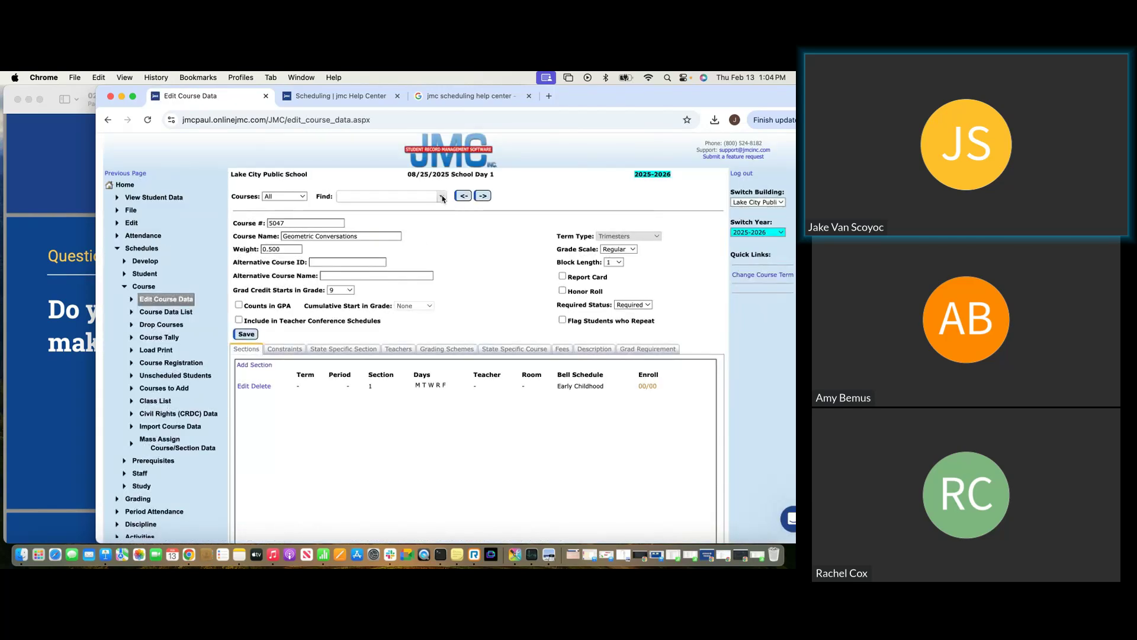
scroll(430, 226, down, 10)
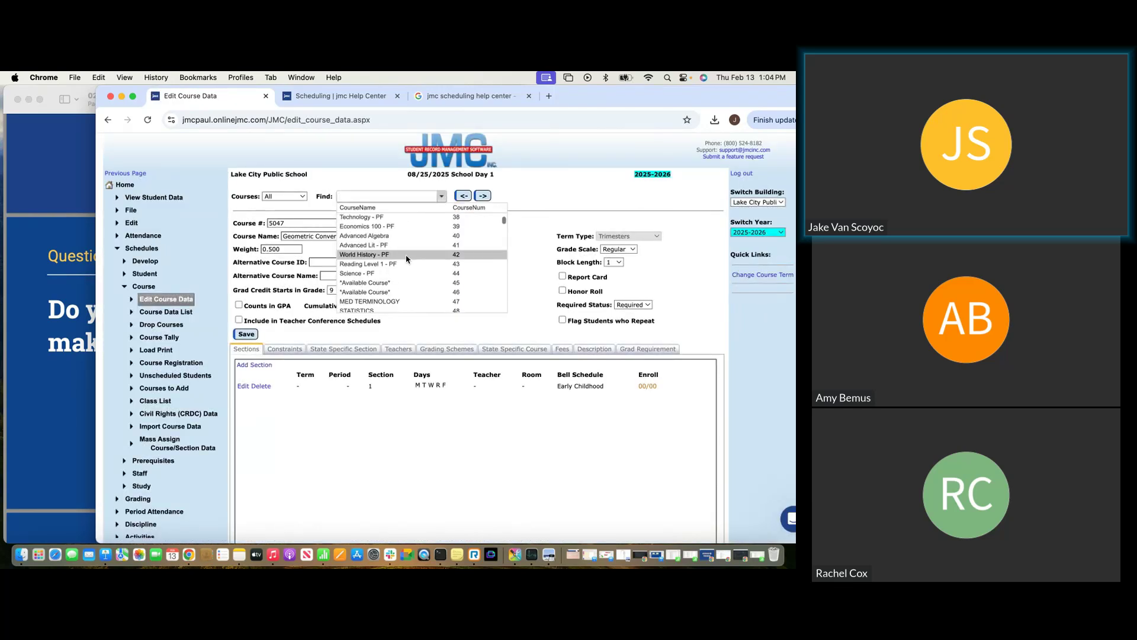
scroll(397, 257, down, 3)
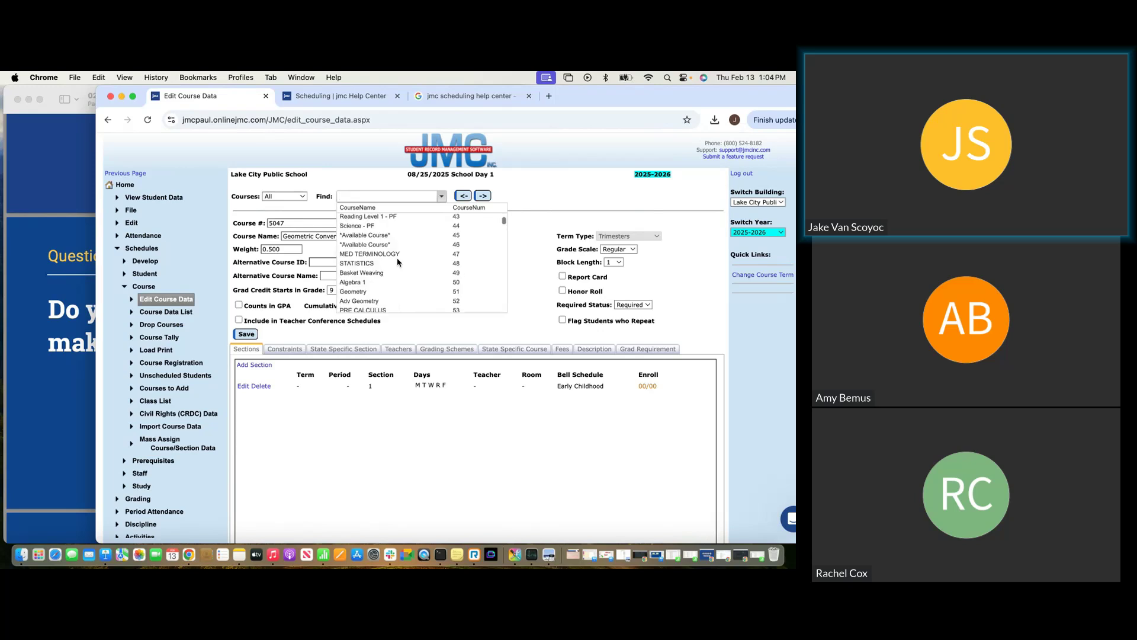
scroll(390, 234, up, 1)
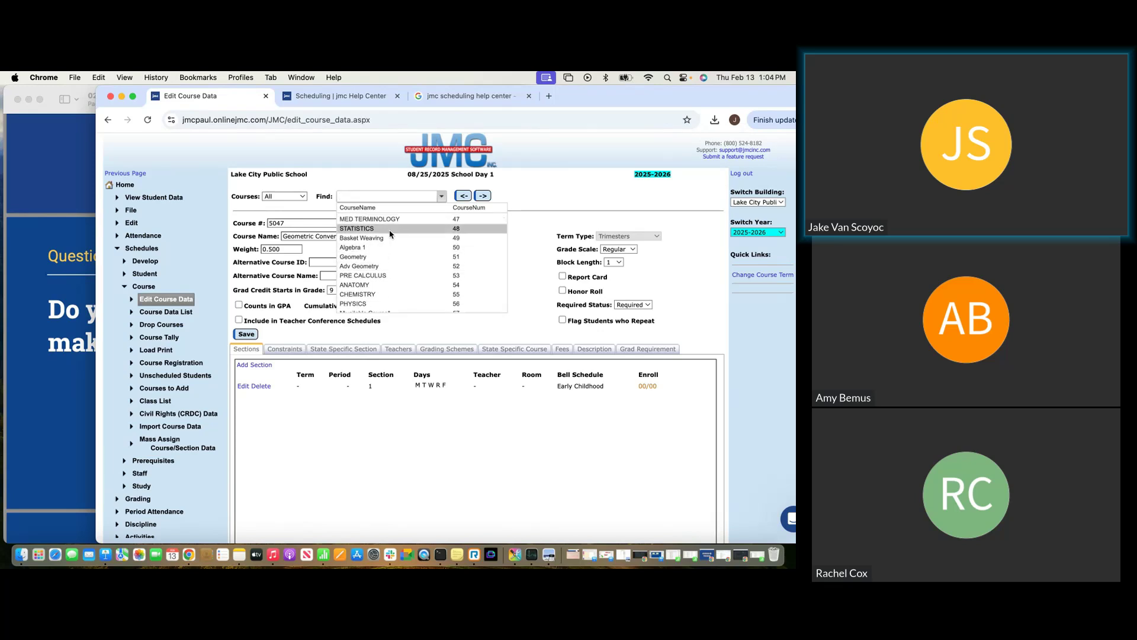
click(390, 234)
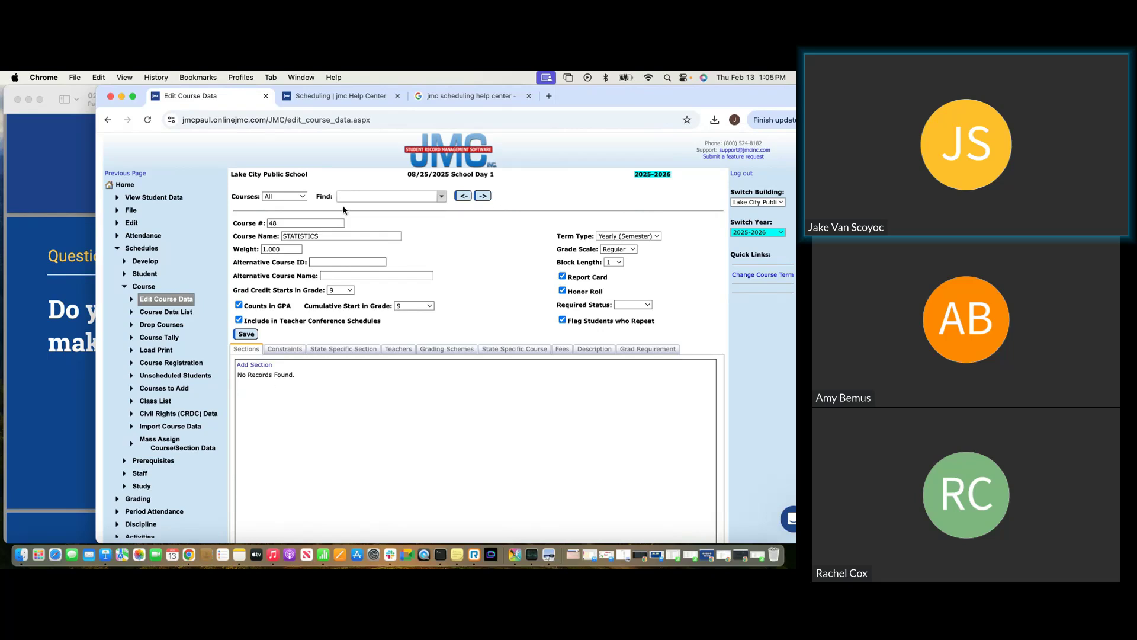
Delete course 48's name STATISTICS, save it blank, and step back to course 47.
drag(331, 235, 272, 232)
key(BackSpace)
click(247, 335)
click(482, 197)
click(463, 197)
click(463, 197)
Search the course list for 'Avail' and '600', then clear the search and close it.
click(390, 197)
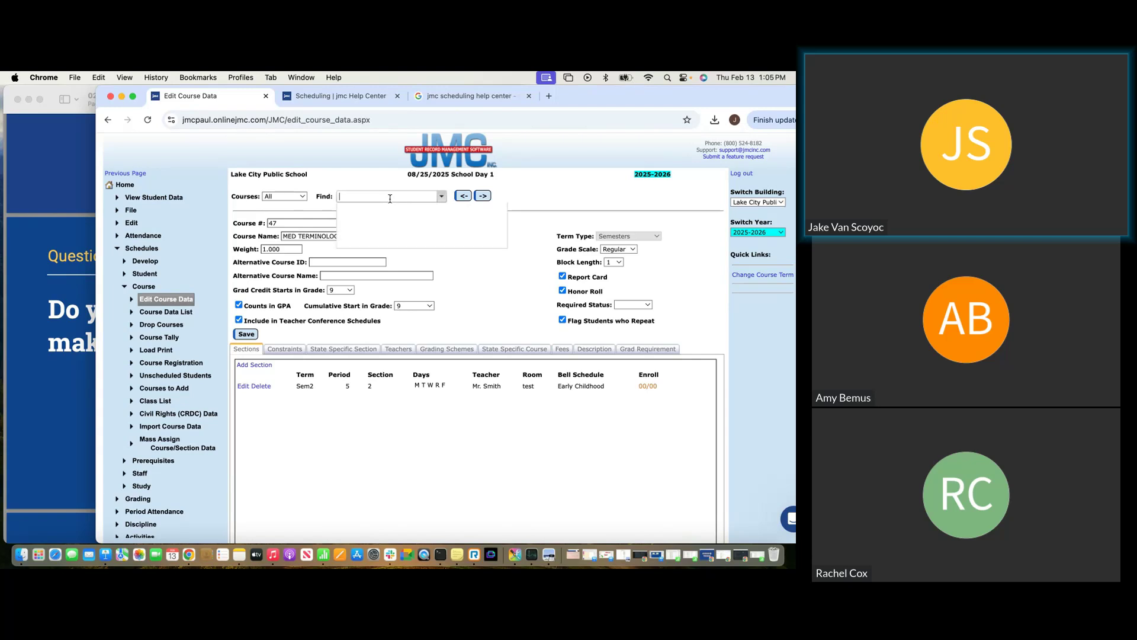
text(Ava)
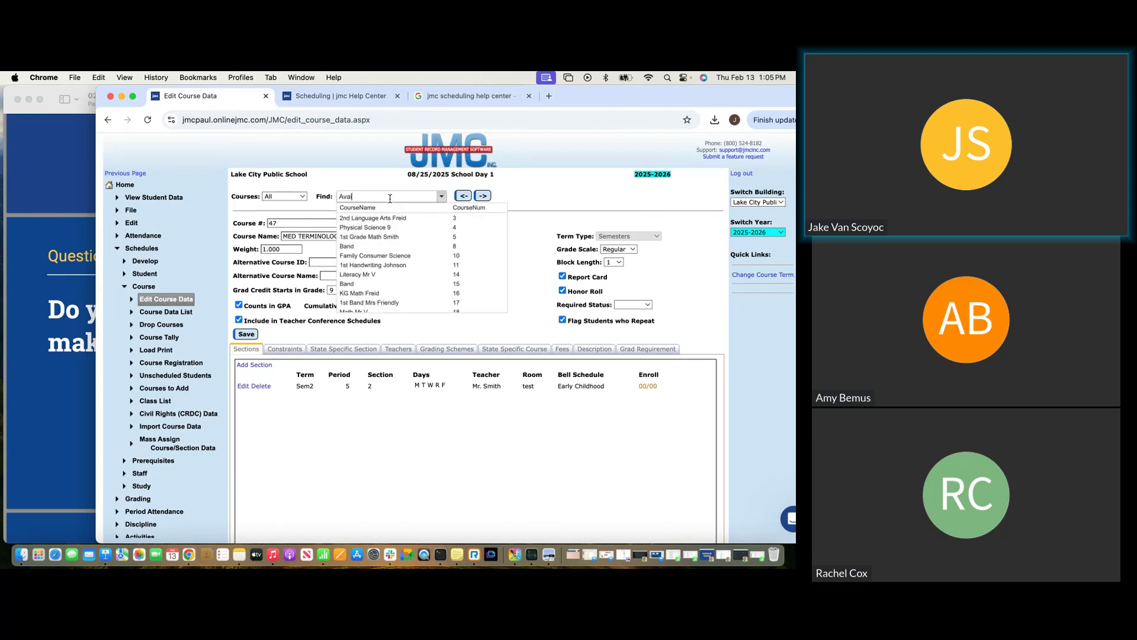
text(il)
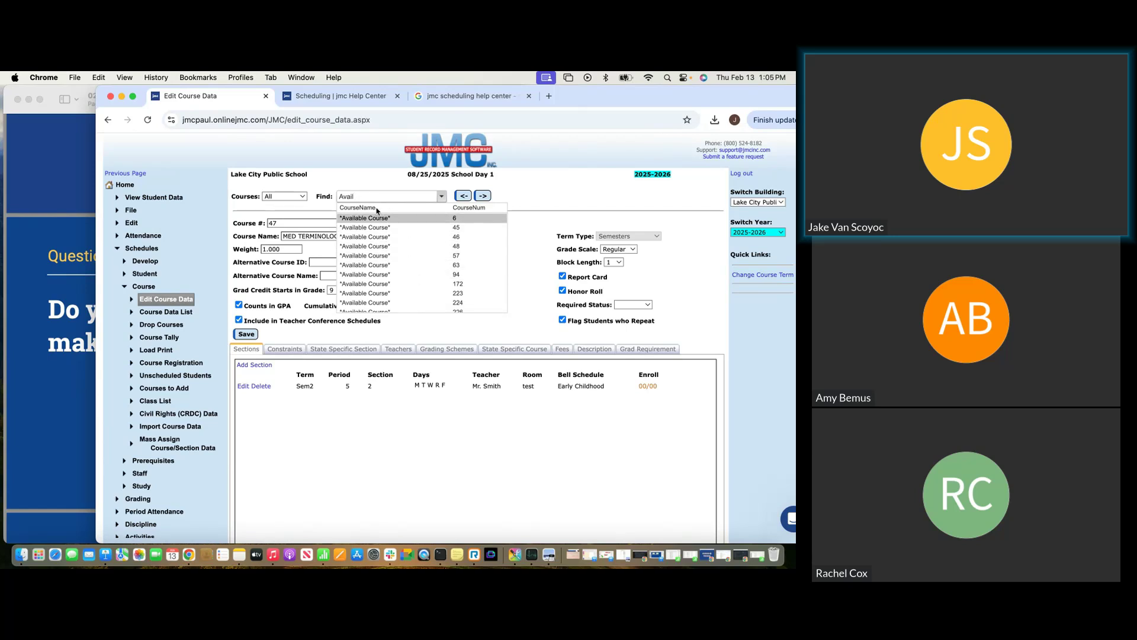
drag(431, 196, 332, 193)
text(600)
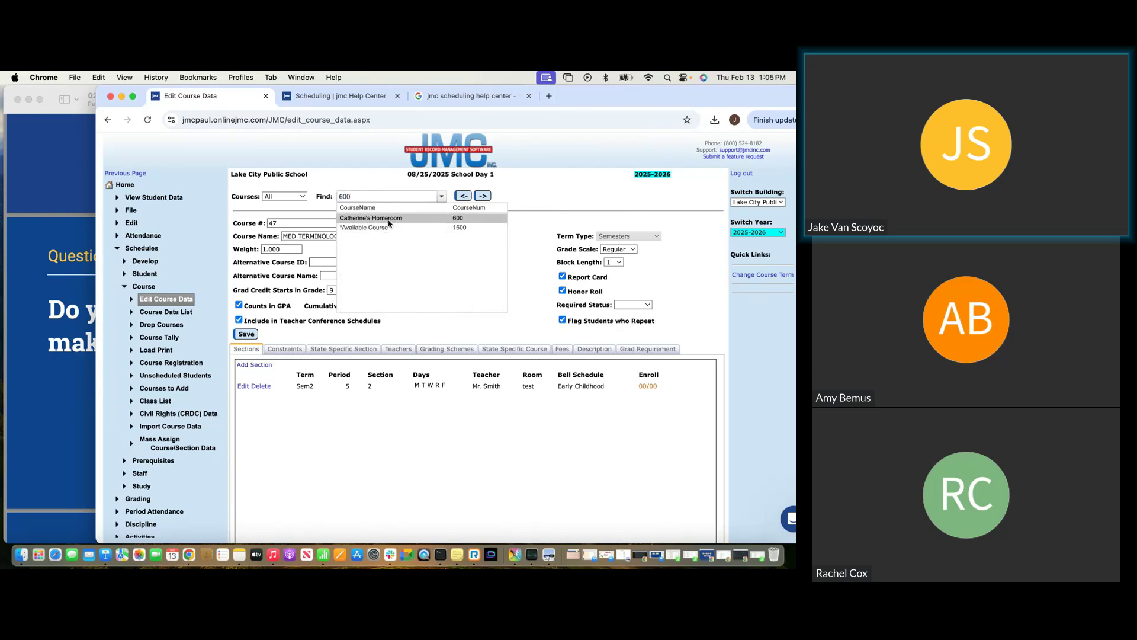
drag(356, 197, 318, 193)
text(Avail)
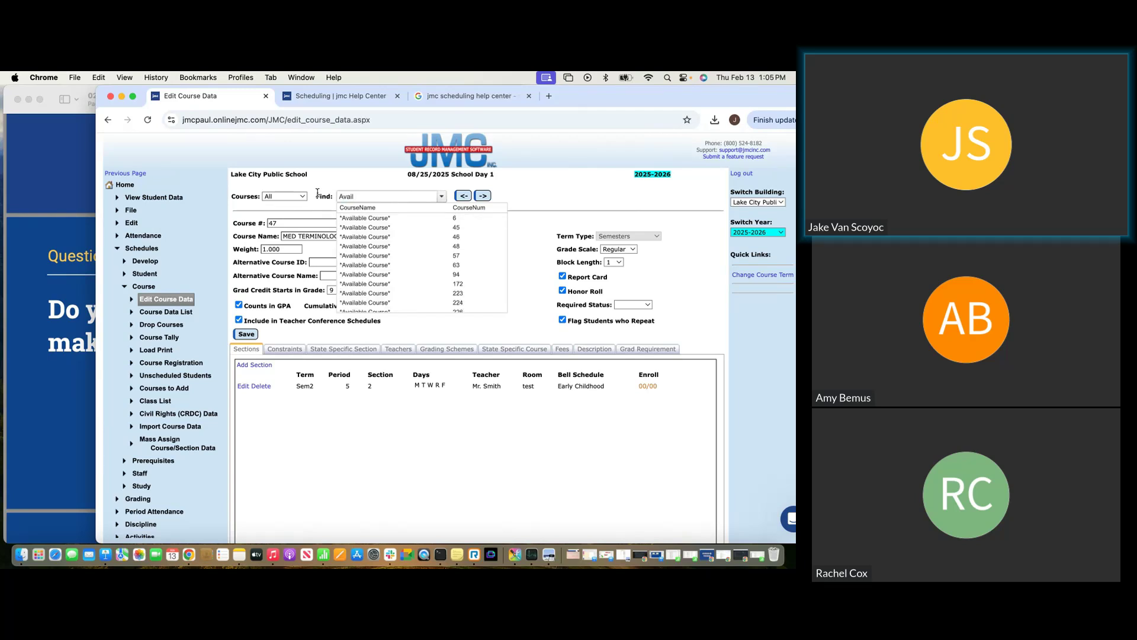
scroll(382, 279, down, 15)
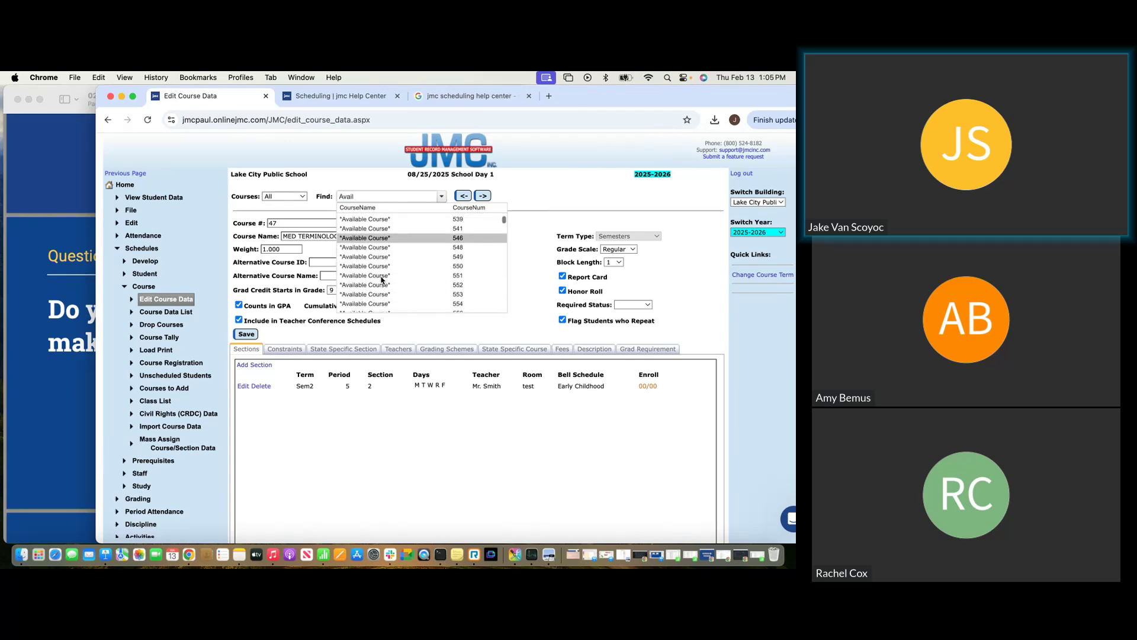
scroll(382, 280, down, 10)
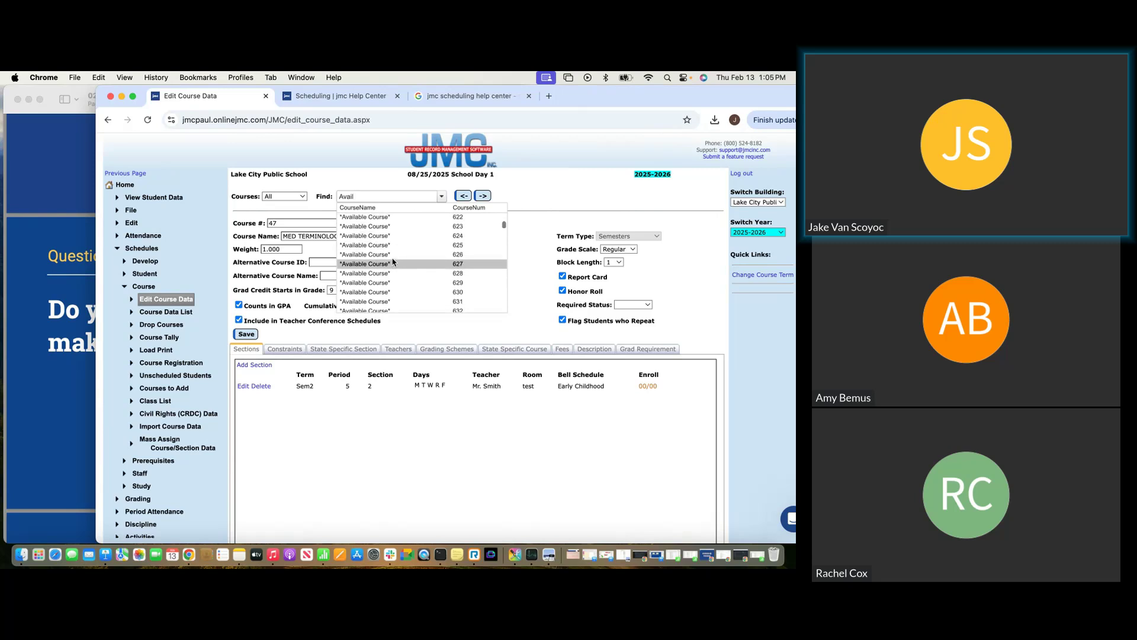
scroll(398, 253, down, 8)
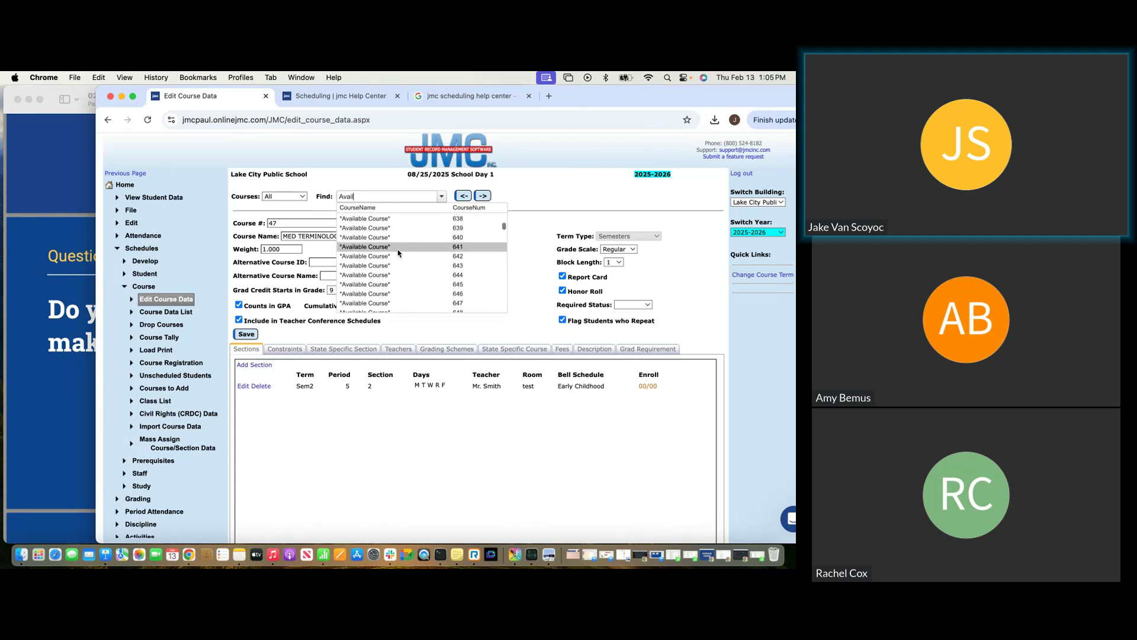
scroll(398, 253, down, 3)
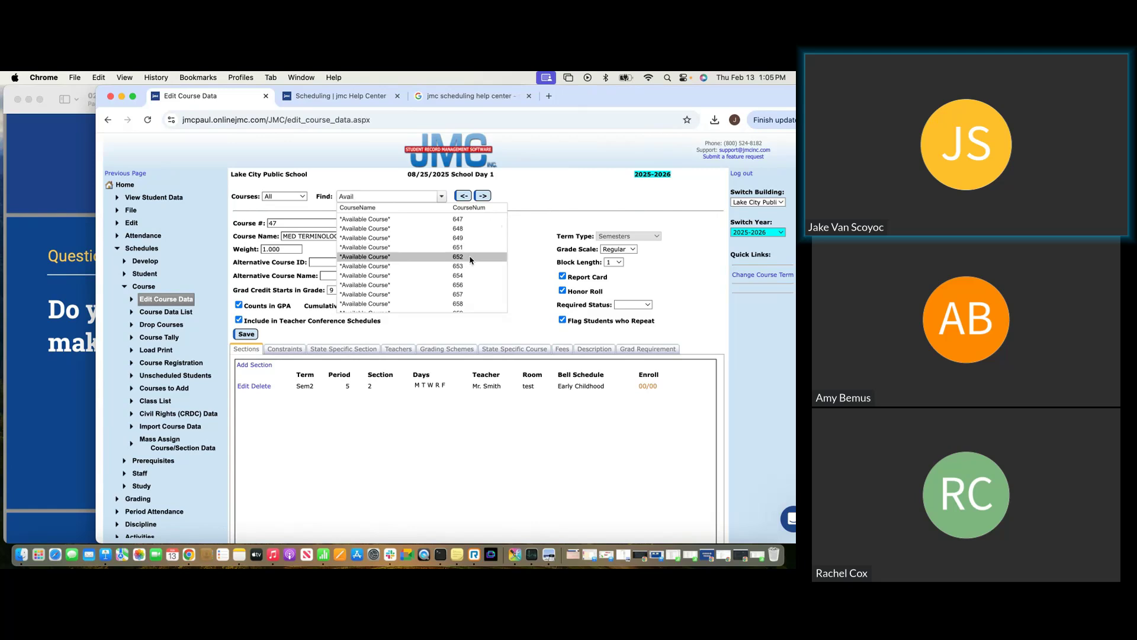
scroll(470, 287, down, 2)
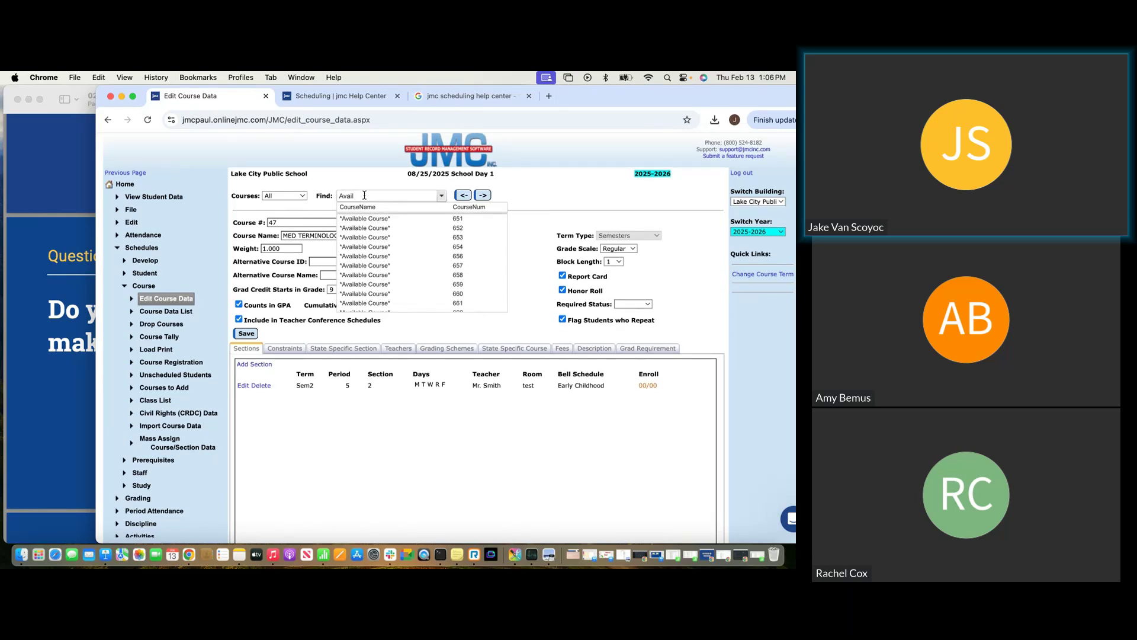
key(BackSpace)
key(BackSpace)
key(BackSpace)
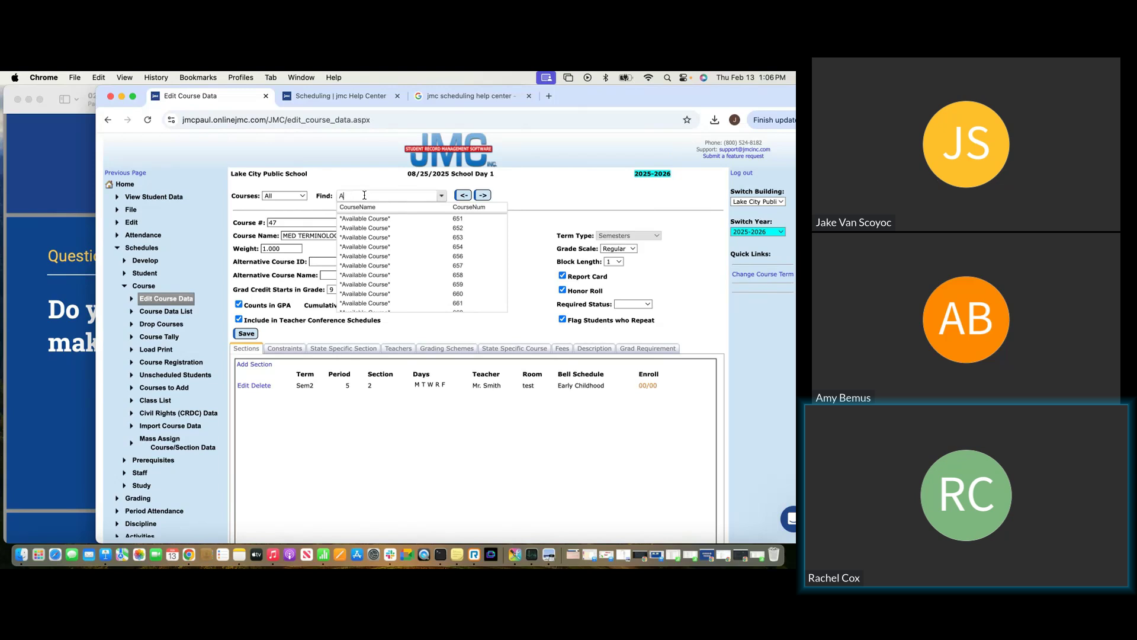
key(BackSpace)
click(555, 192)
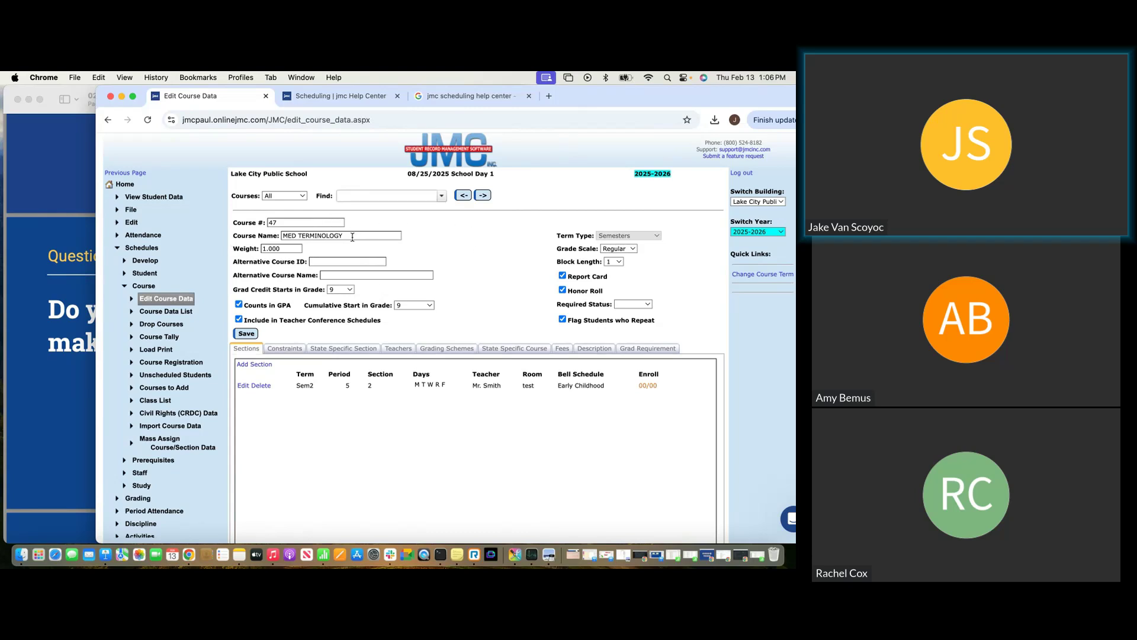
Advance to course 48, check its grading schemes, and save it named 'Math 1'.
click(482, 197)
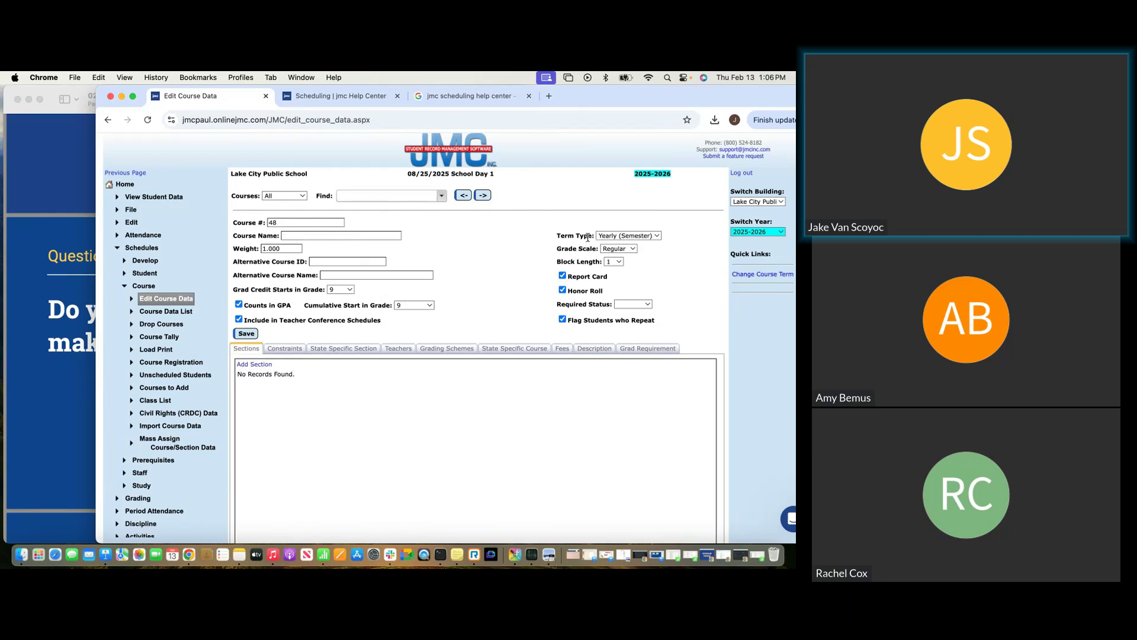
drag(613, 276, 567, 292)
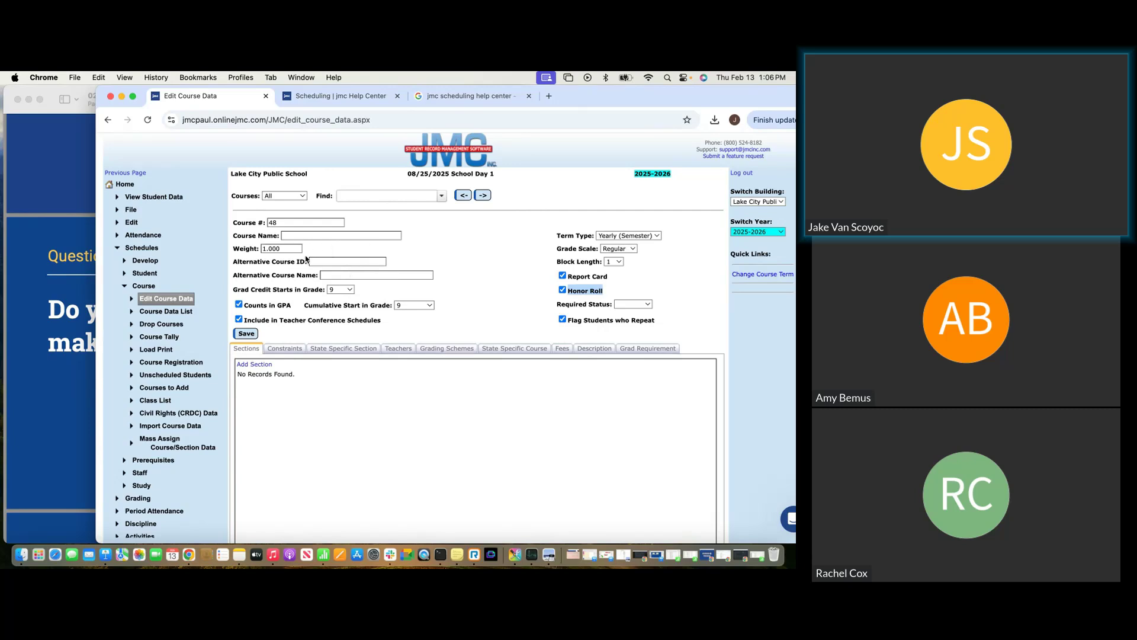
click(443, 352)
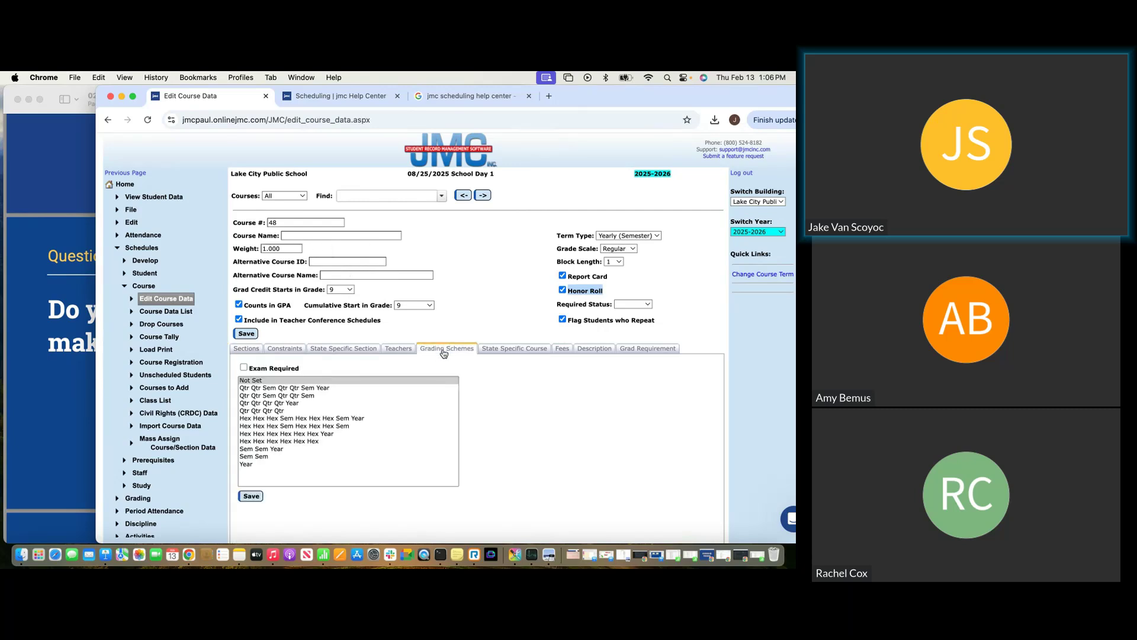
click(245, 351)
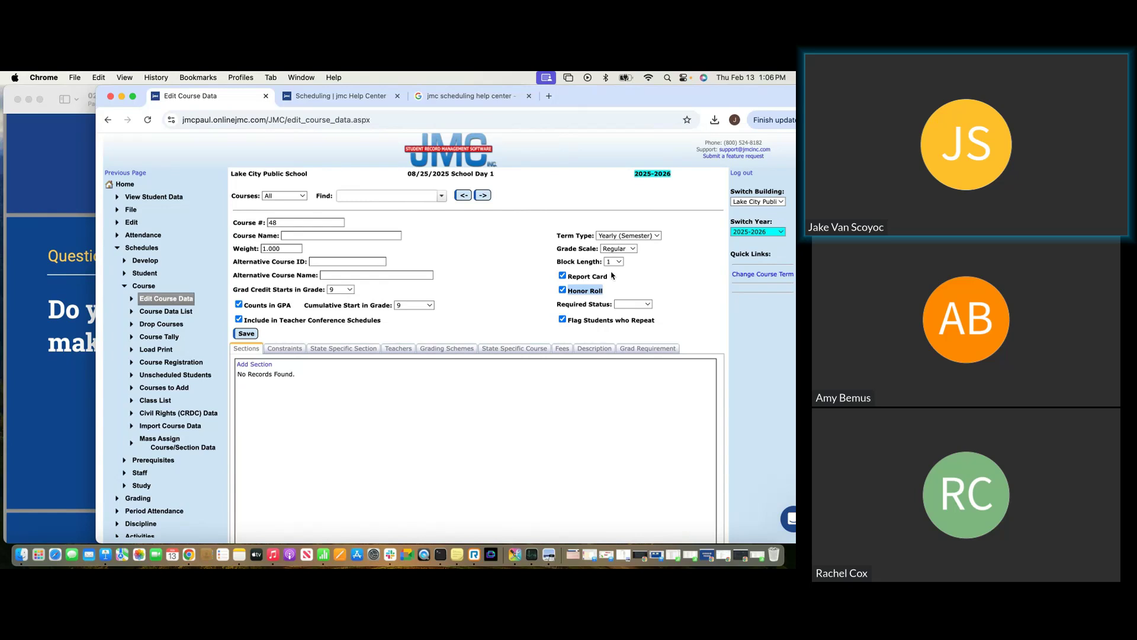
click(612, 296)
click(343, 235)
text(Math )
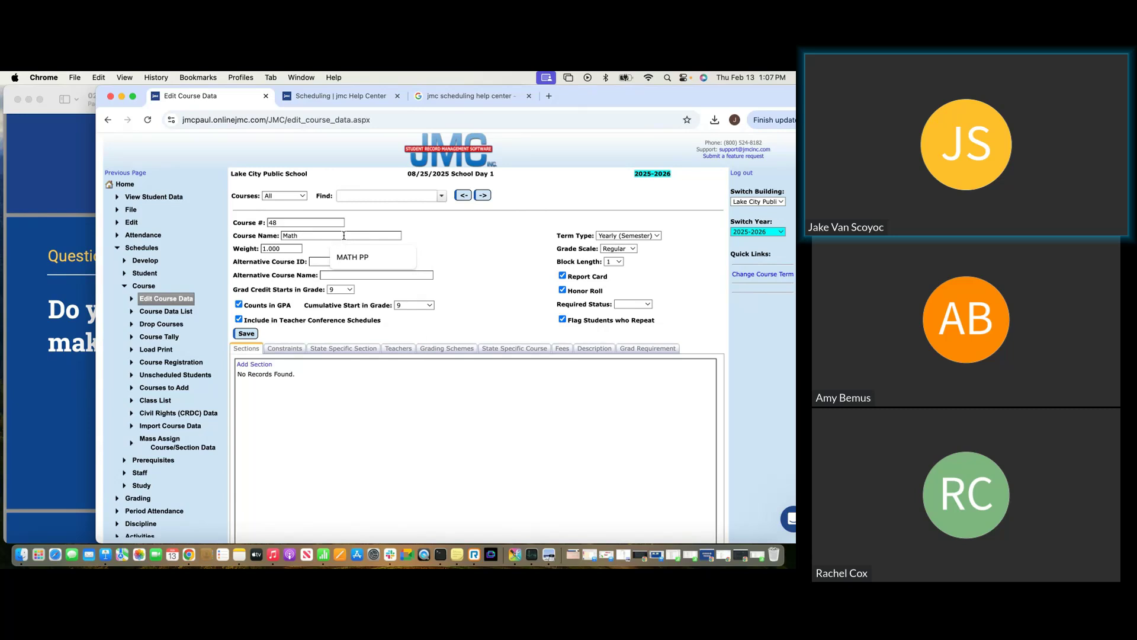
text(1)
click(625, 306)
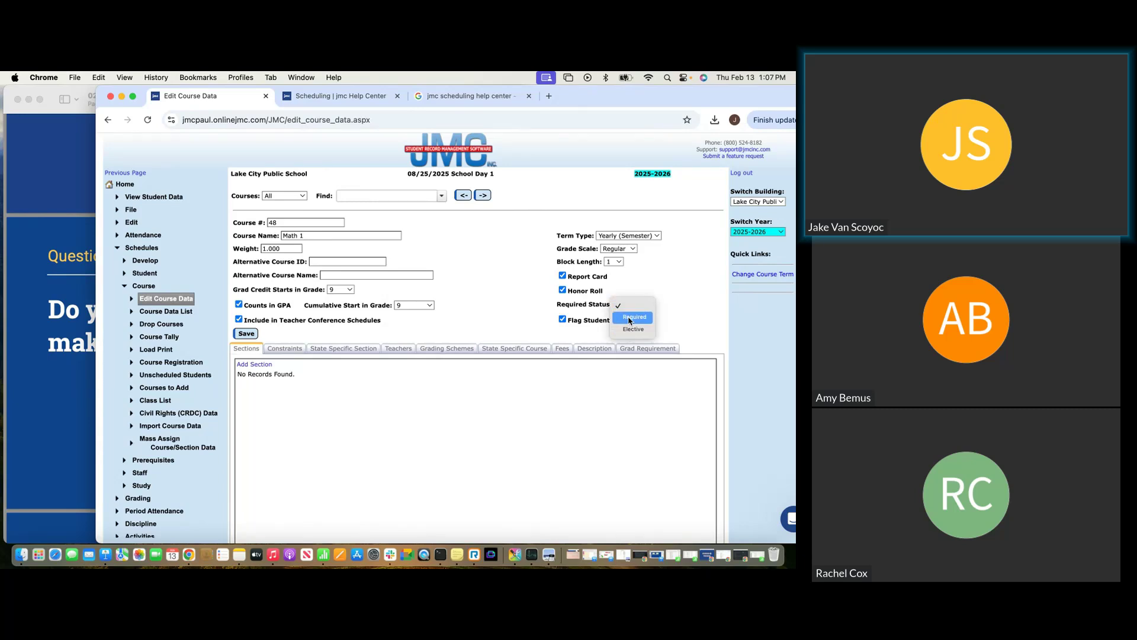
click(679, 314)
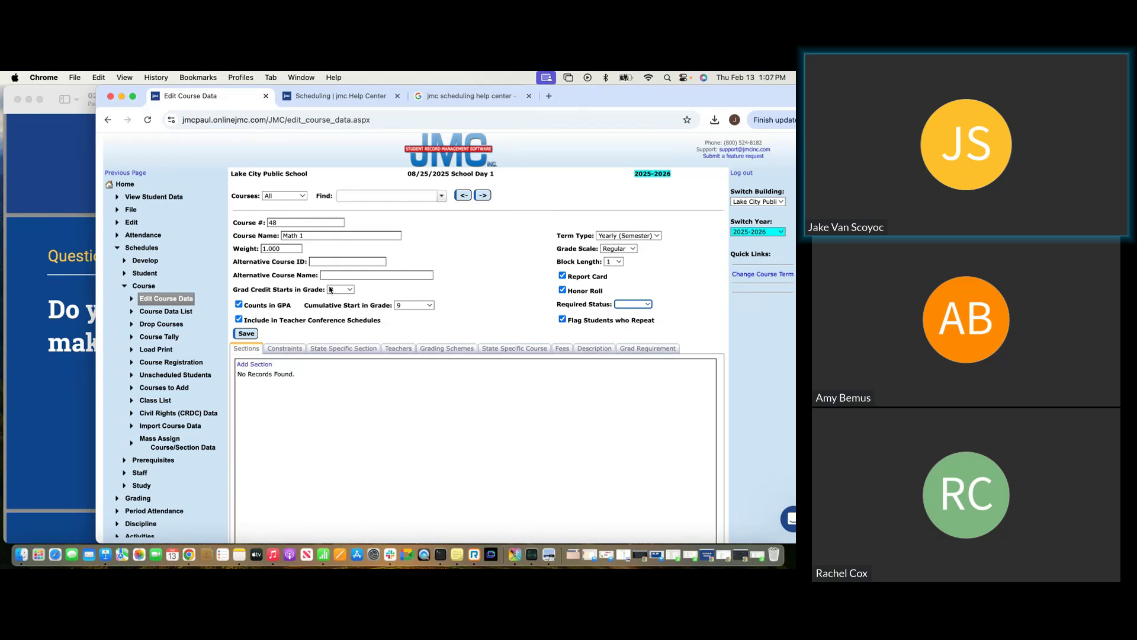
click(246, 333)
Delete the 'Math 1' name and save course 48 blank again.
drag(324, 236, 246, 236)
key(BackSpace)
click(249, 333)
Show the Preview slides full screen at Question #2, then return to course 48.
click(46, 241)
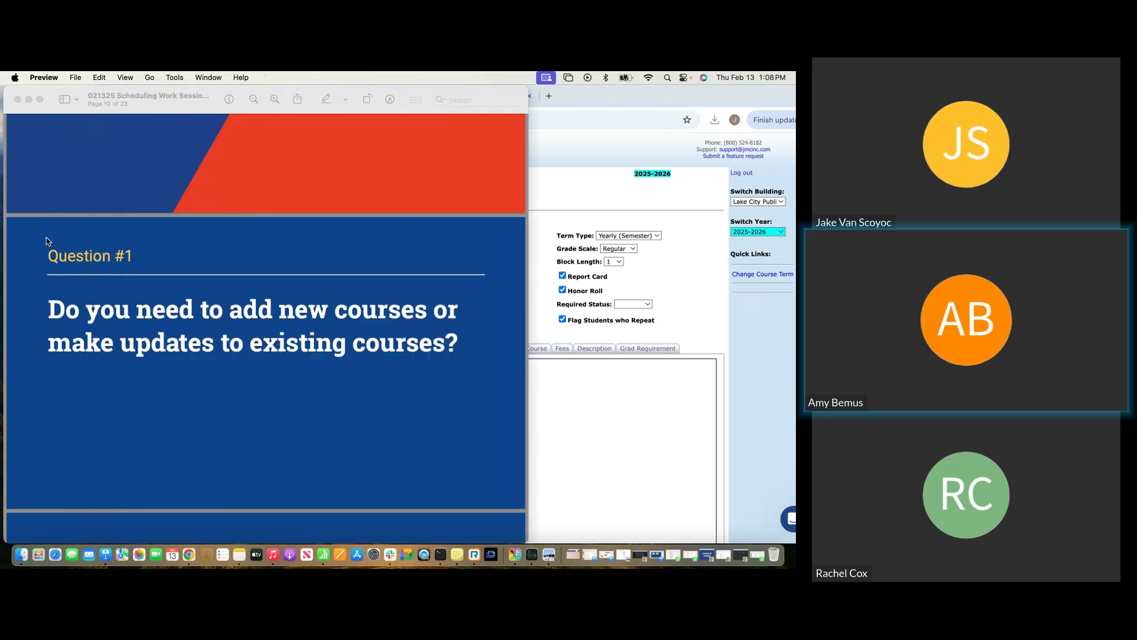
click(39, 100)
key(Down)
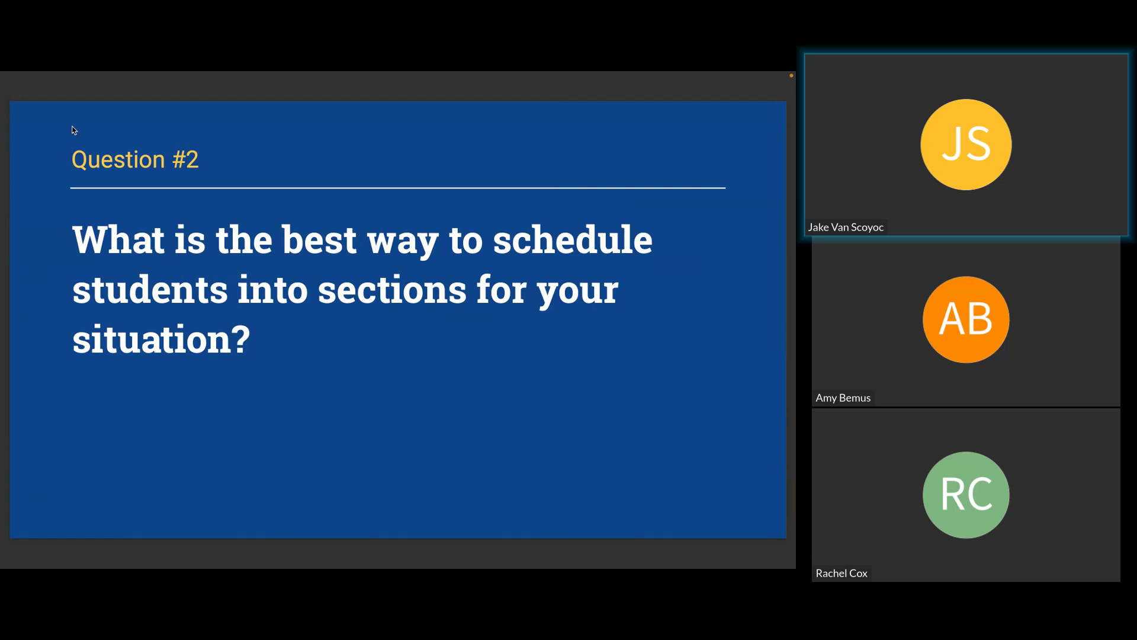
key(Escape)
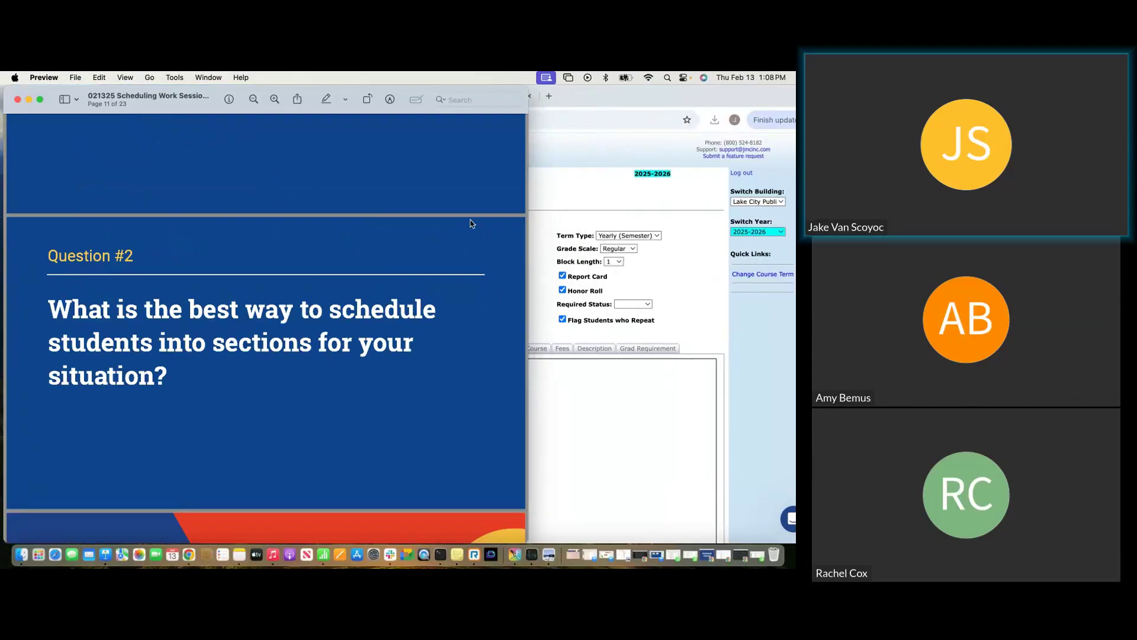
click(681, 300)
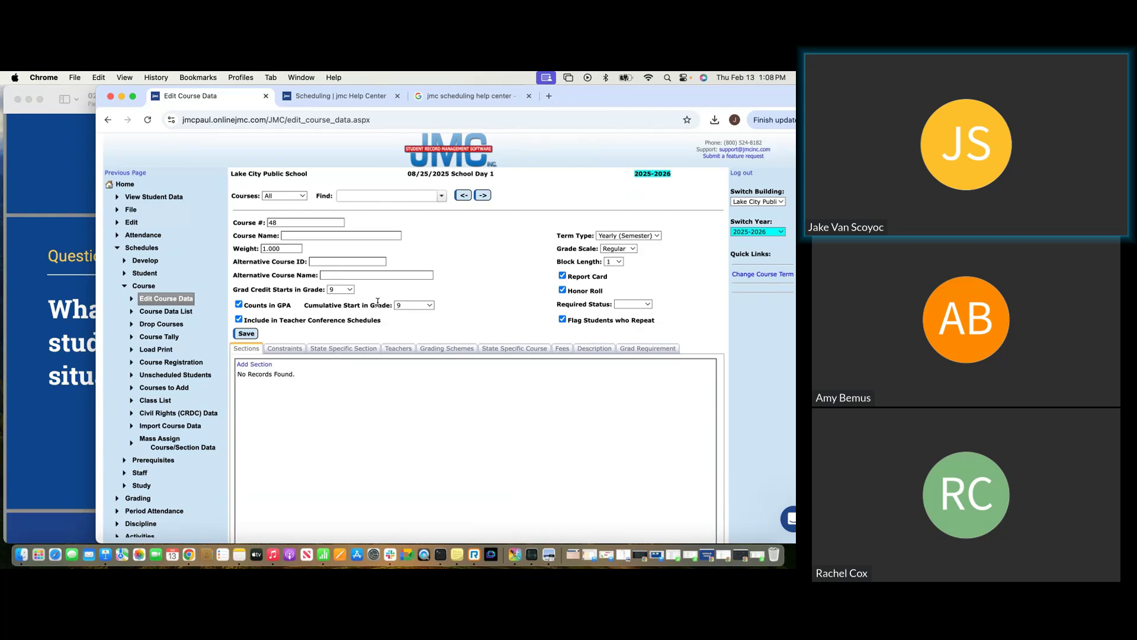
Open Edit Schedules for a grade 12 student.
click(143, 286)
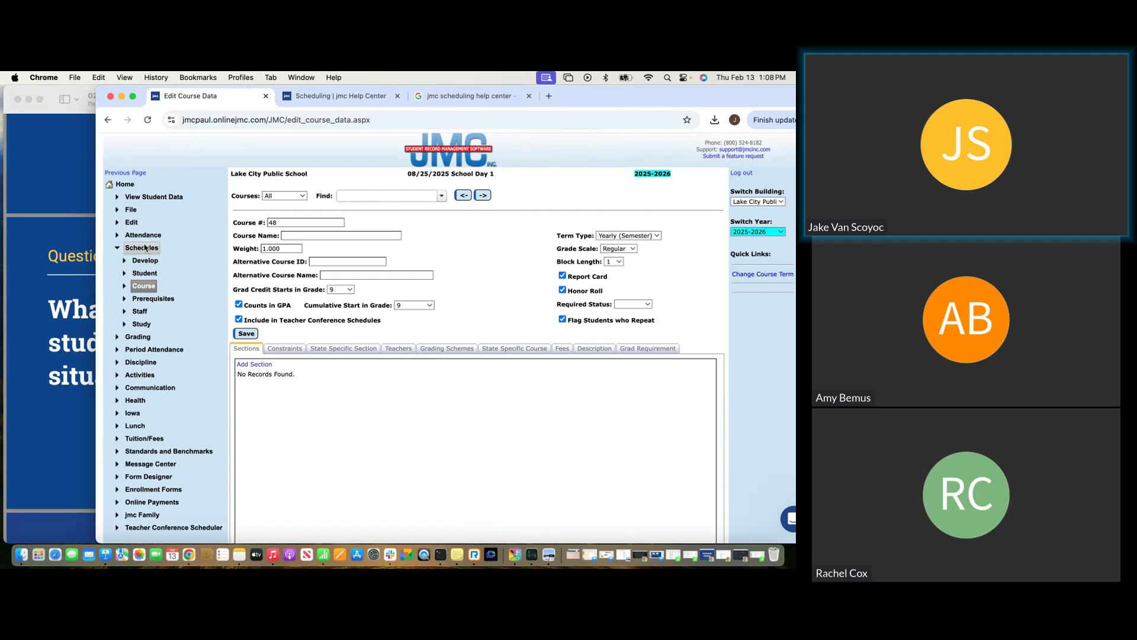
click(144, 274)
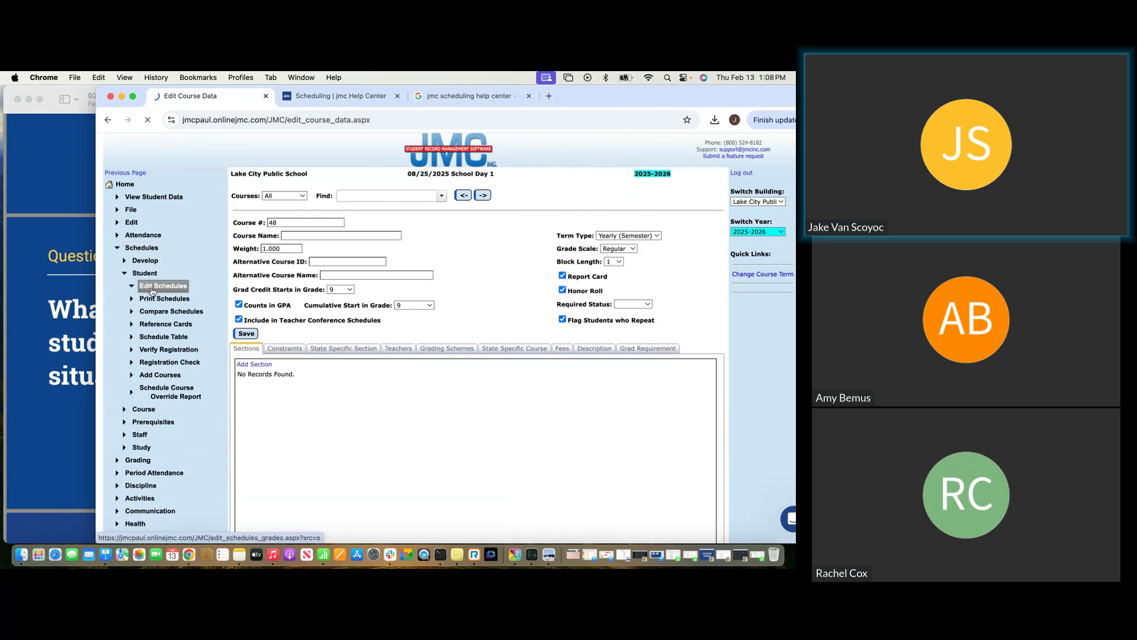
click(152, 290)
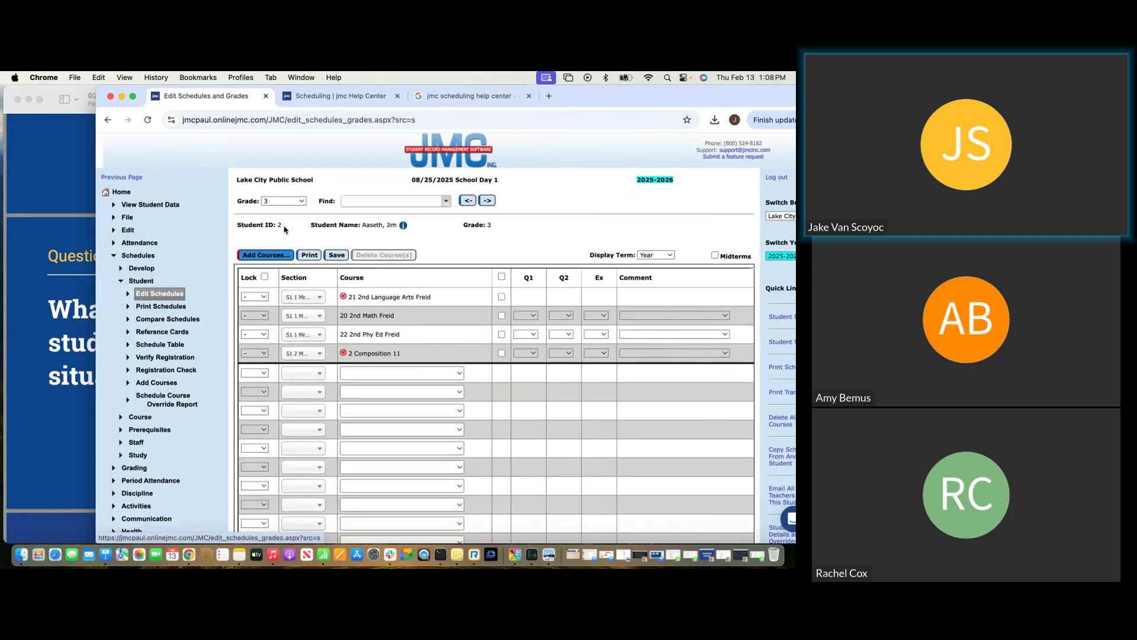
click(295, 202)
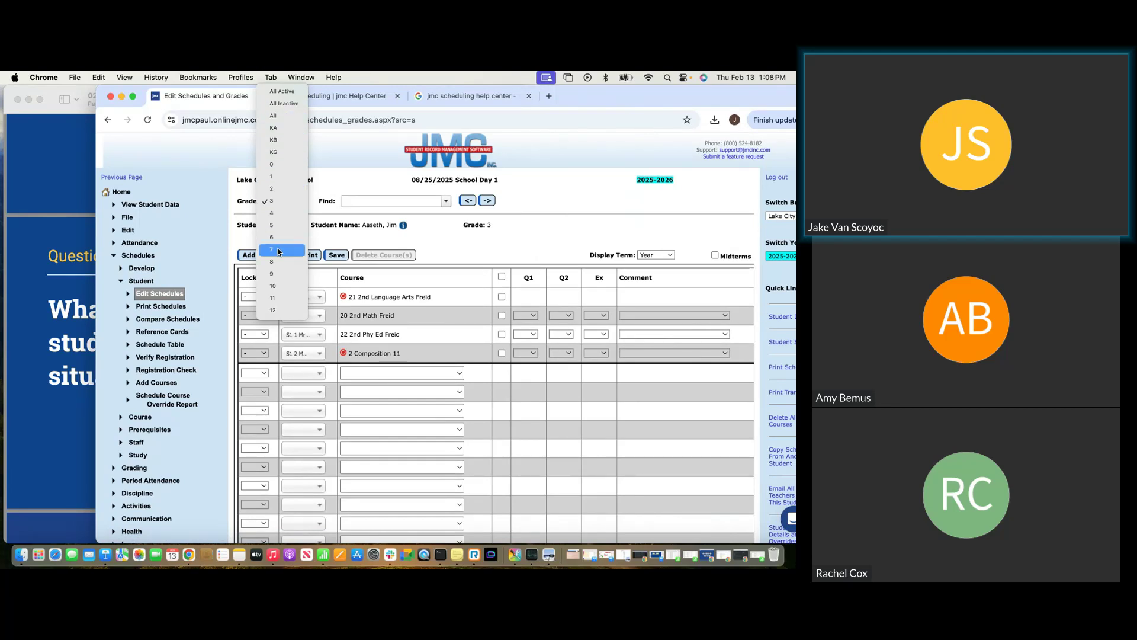
click(280, 307)
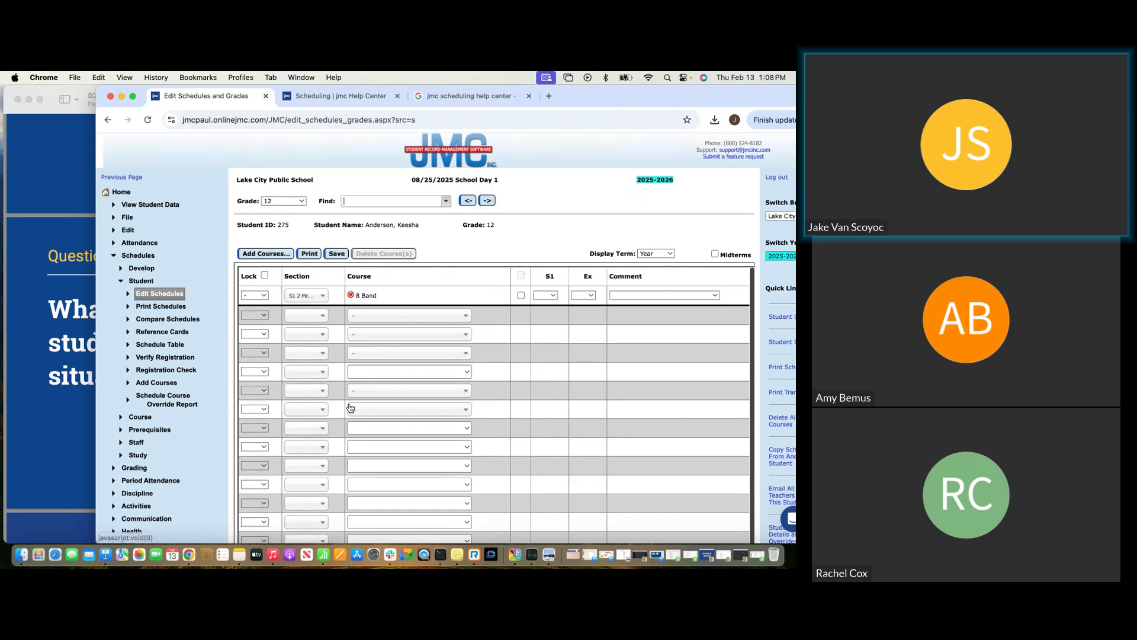
triple_click(370, 230)
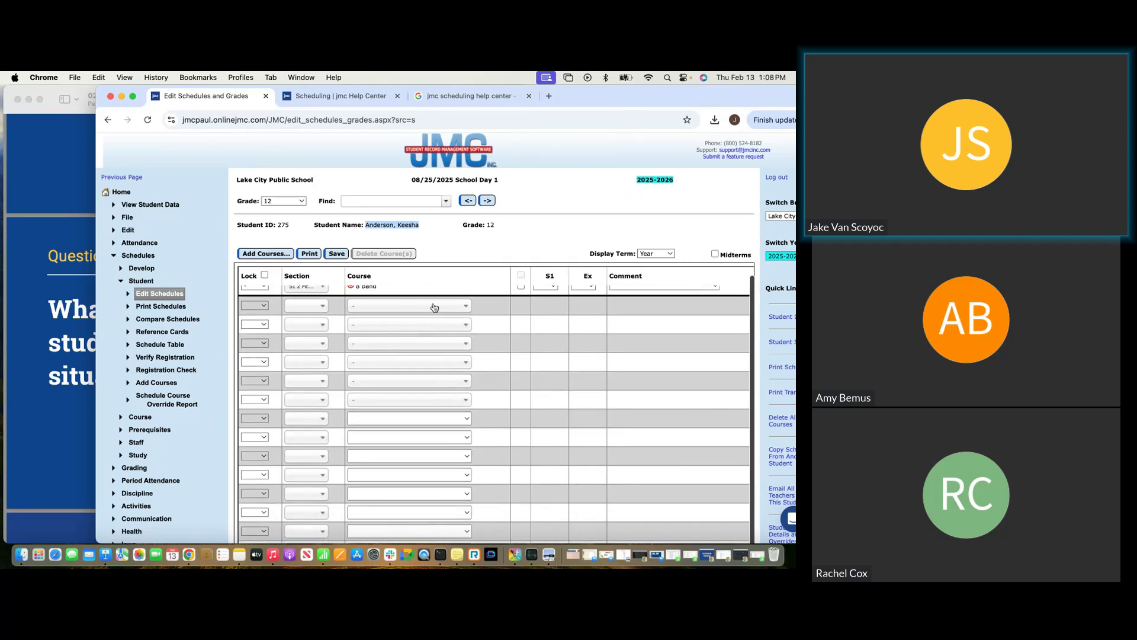
Add 61 - ENGLISH III, section S1 3 MTWRF Music Room, and save the schedule.
click(434, 323)
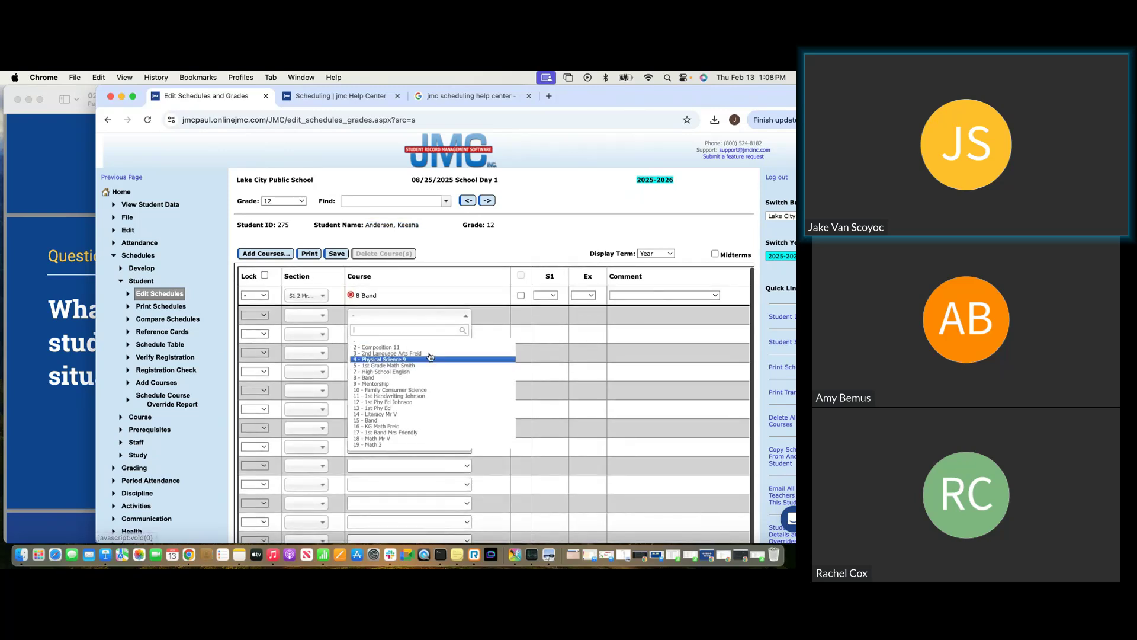
text(English)
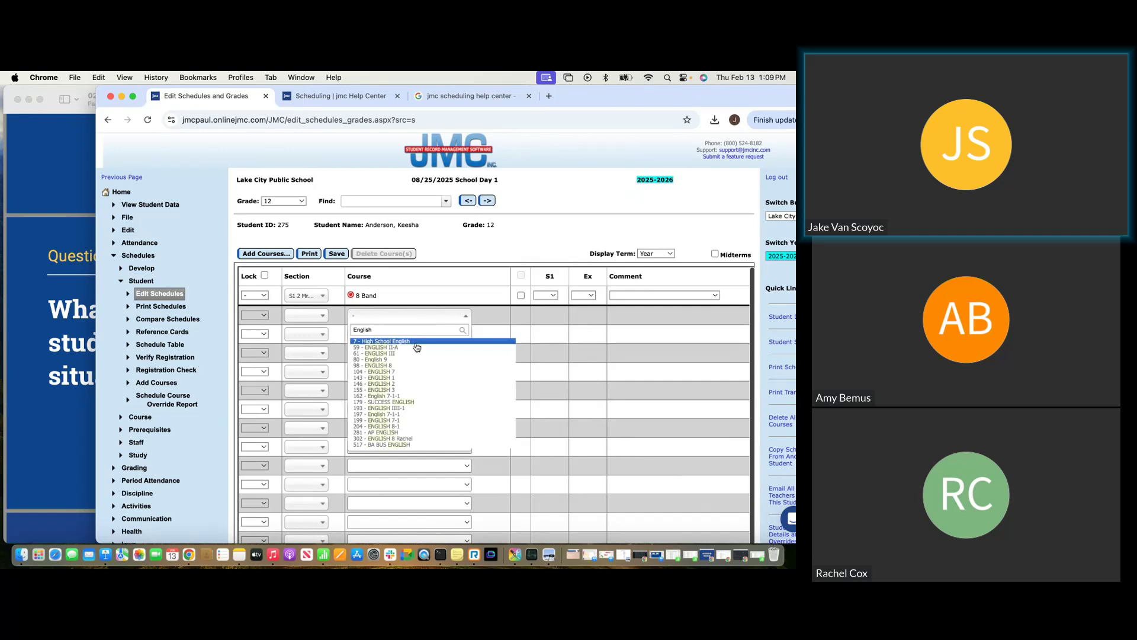
text( 4)
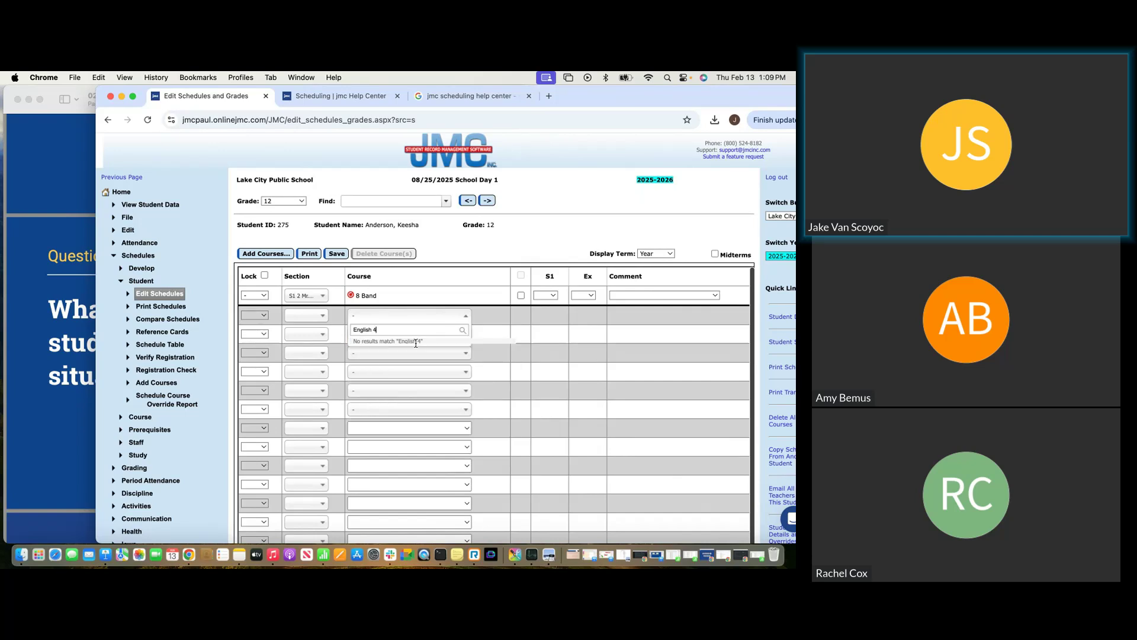
key(BackSpace)
text(IV)
key(BackSpace)
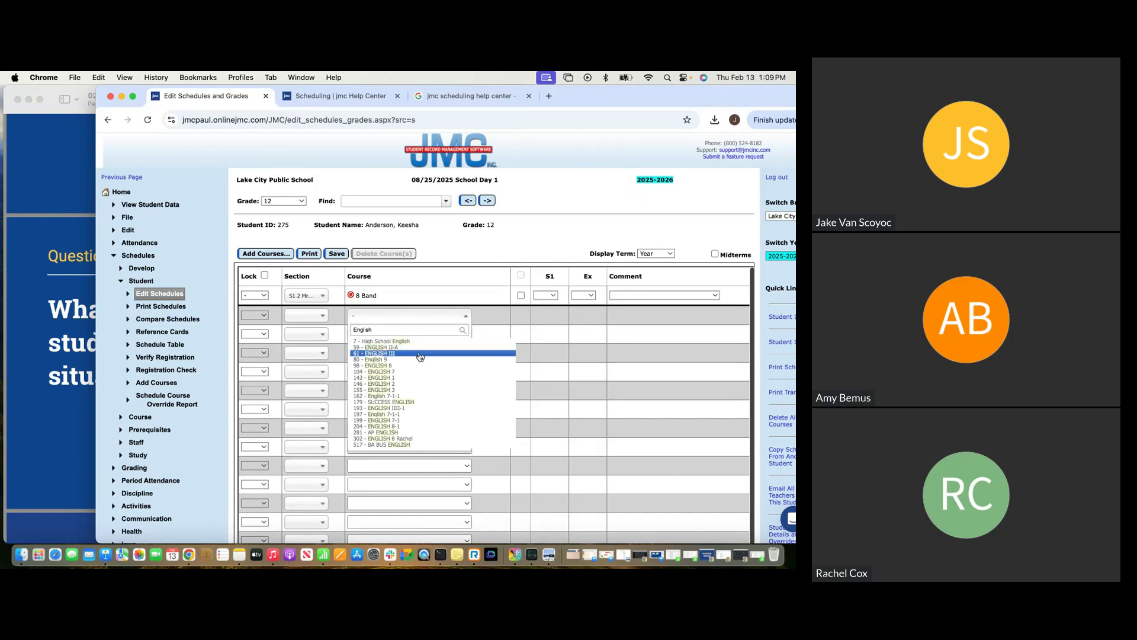
click(417, 354)
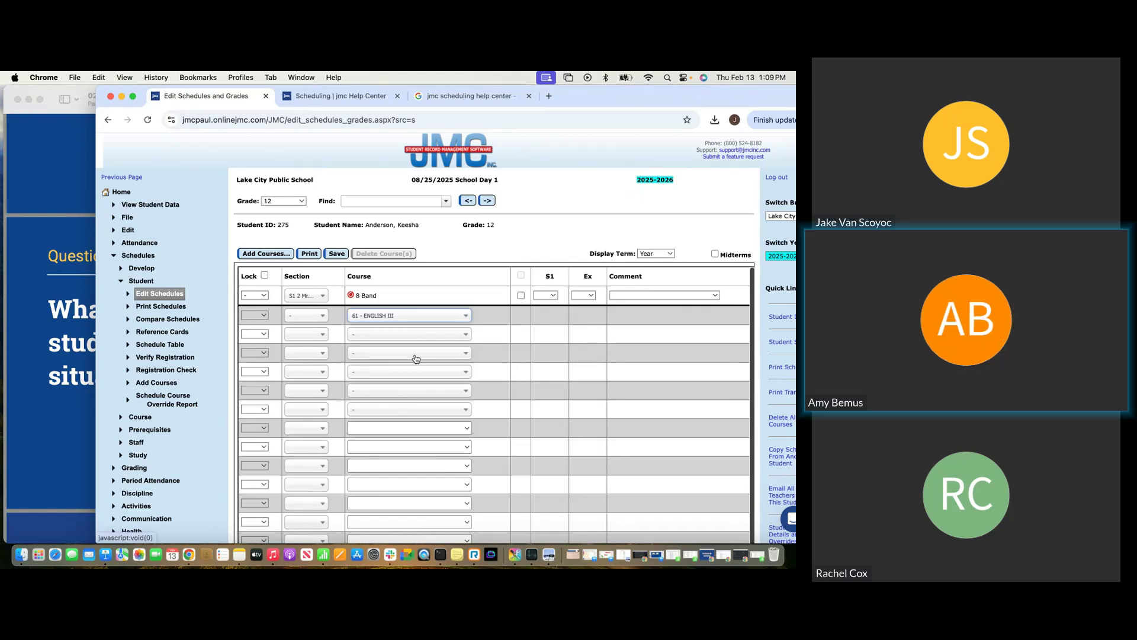
click(311, 319)
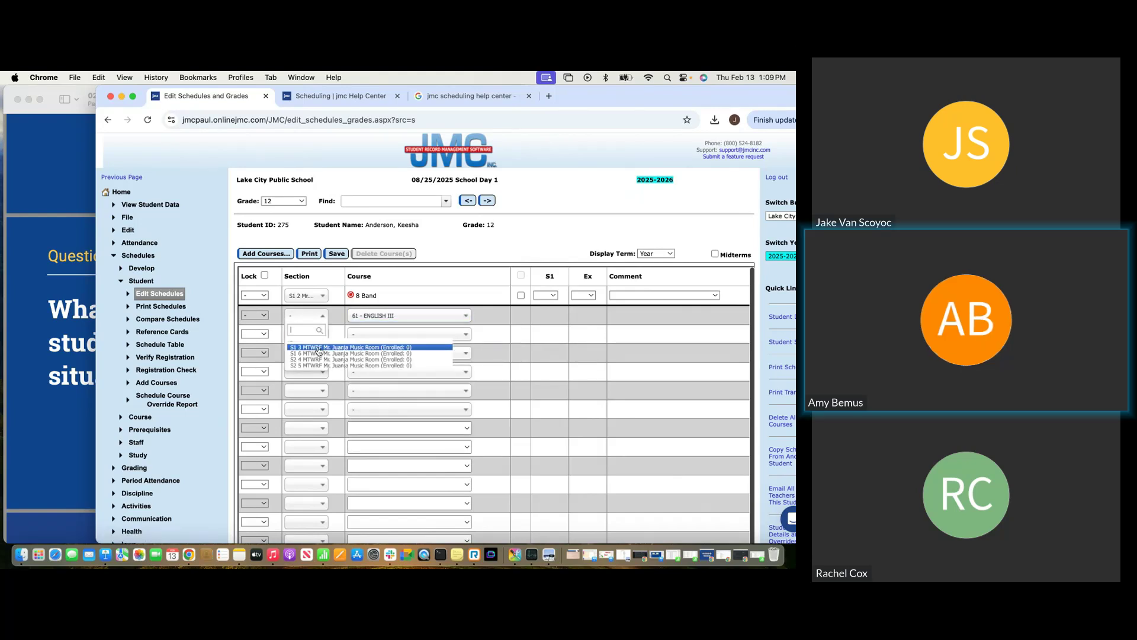
click(320, 347)
click(338, 254)
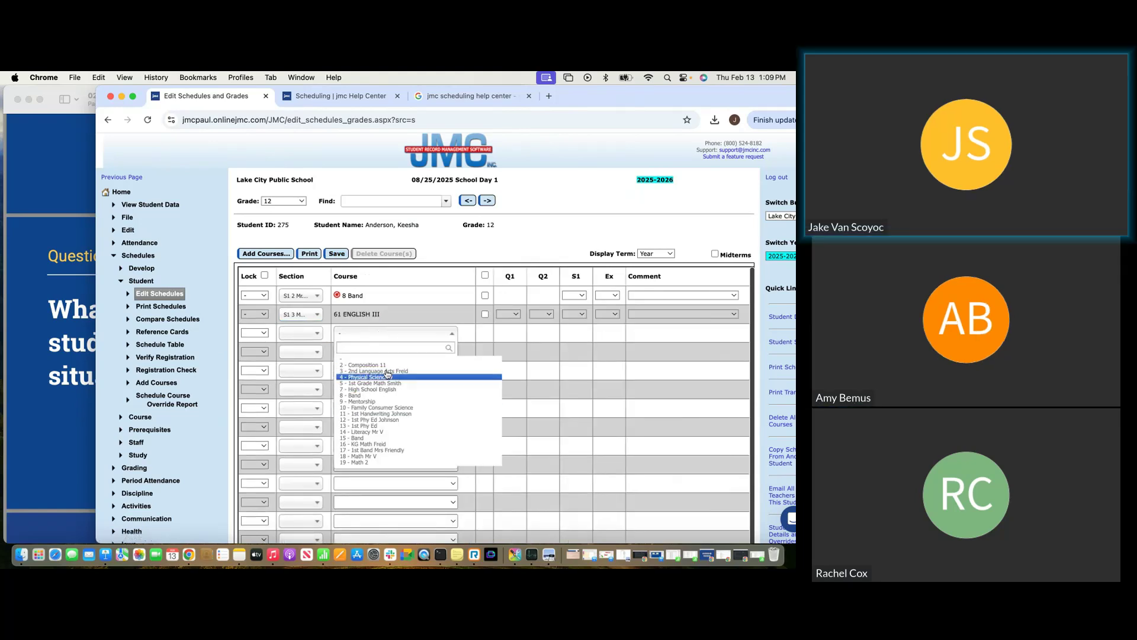
scroll(414, 402, down, 3)
click(544, 403)
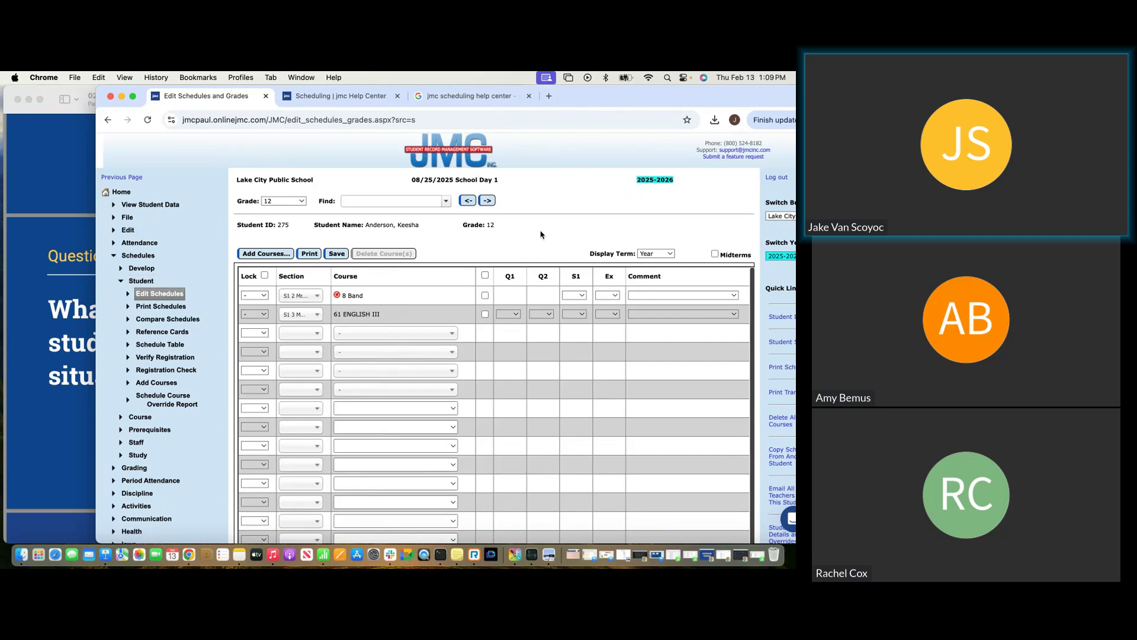
drag(420, 227, 342, 225)
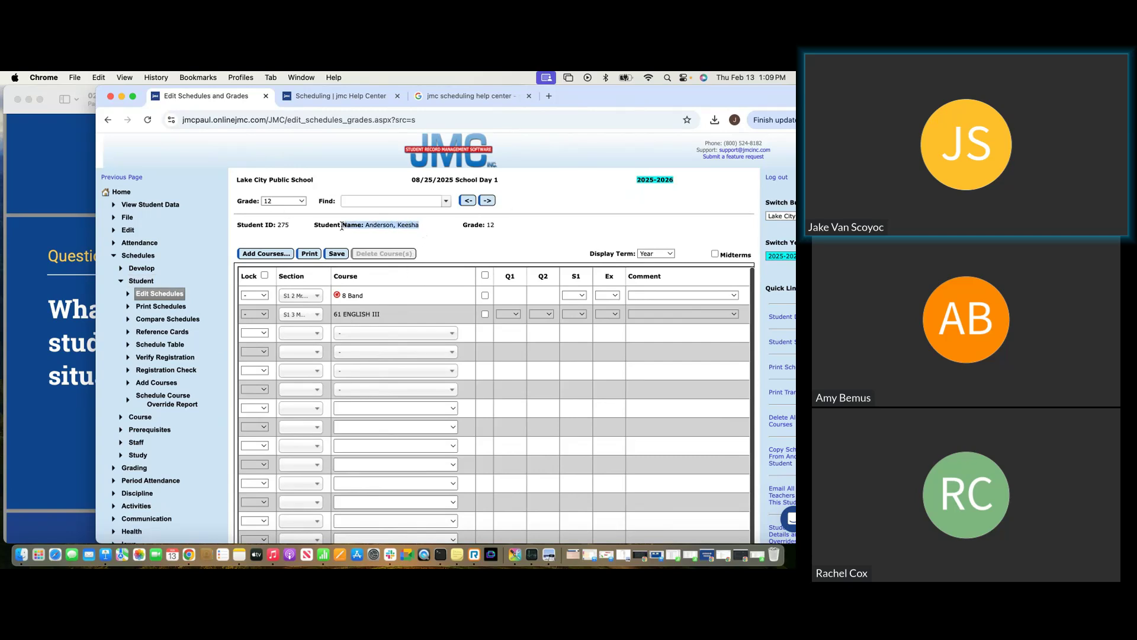
click(340, 226)
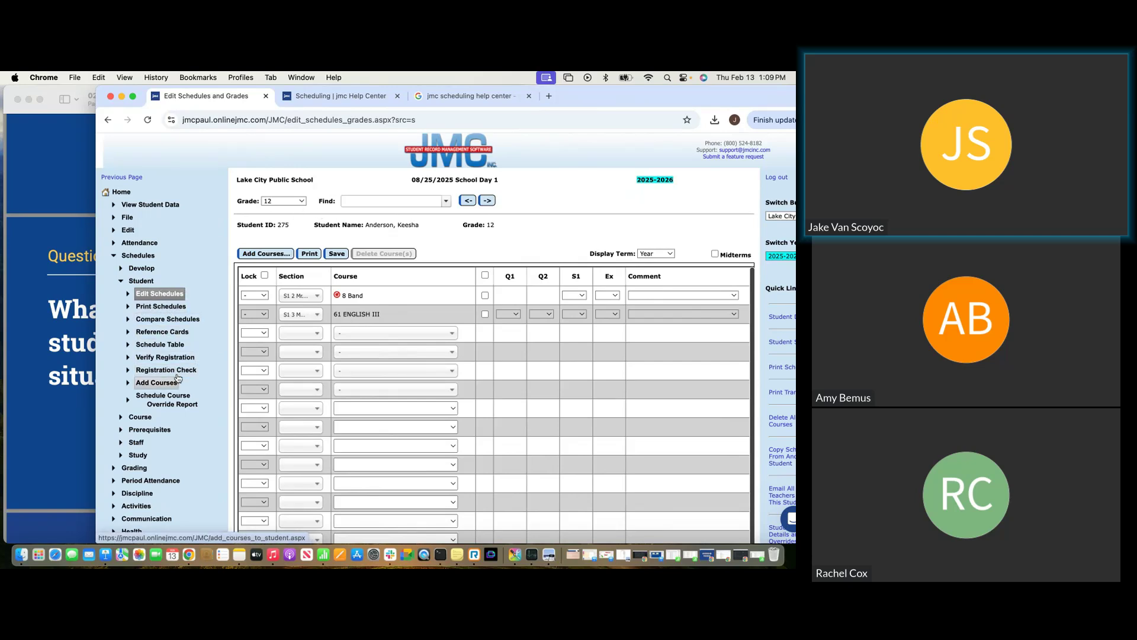
click(141, 281)
Open Schedule By Section and try course 19 - Math 2, which shows no sections.
click(145, 270)
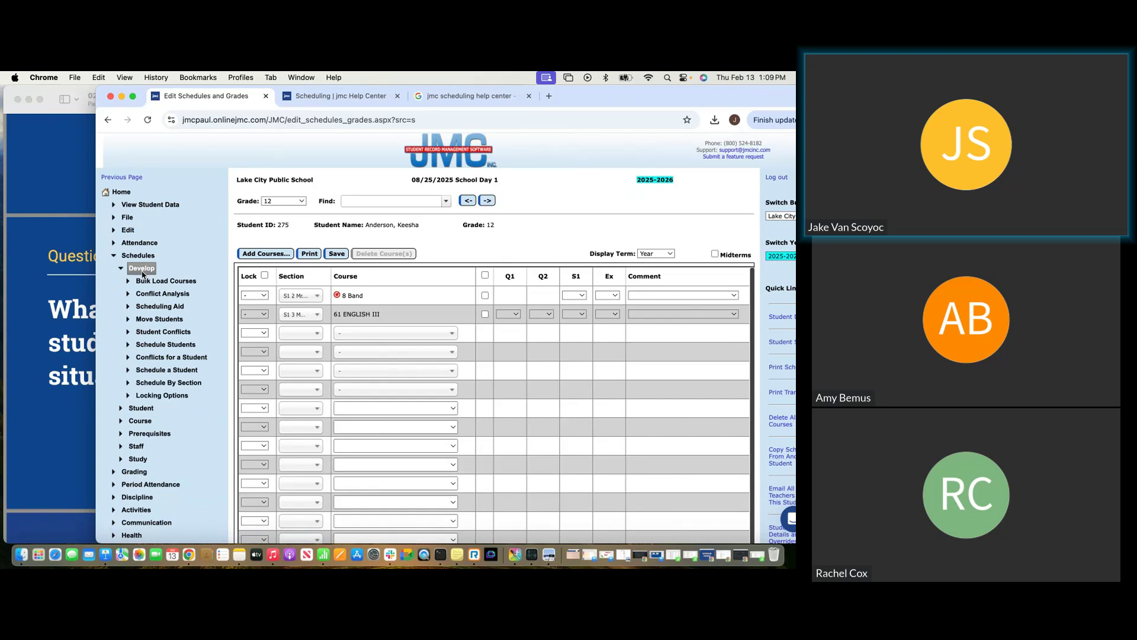
click(167, 383)
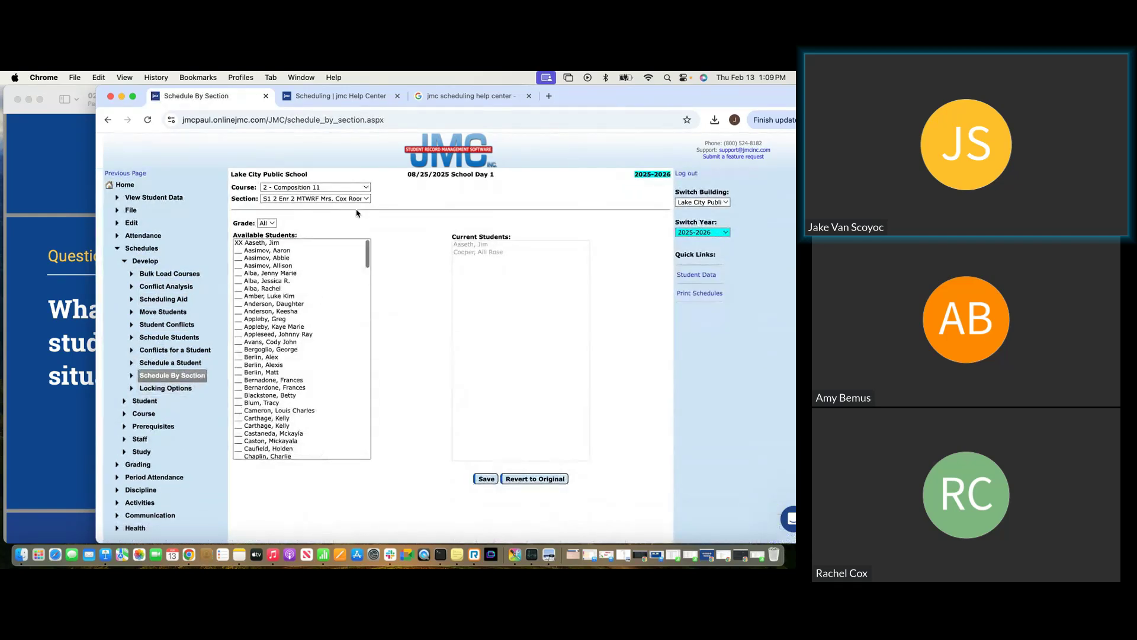
click(267, 223)
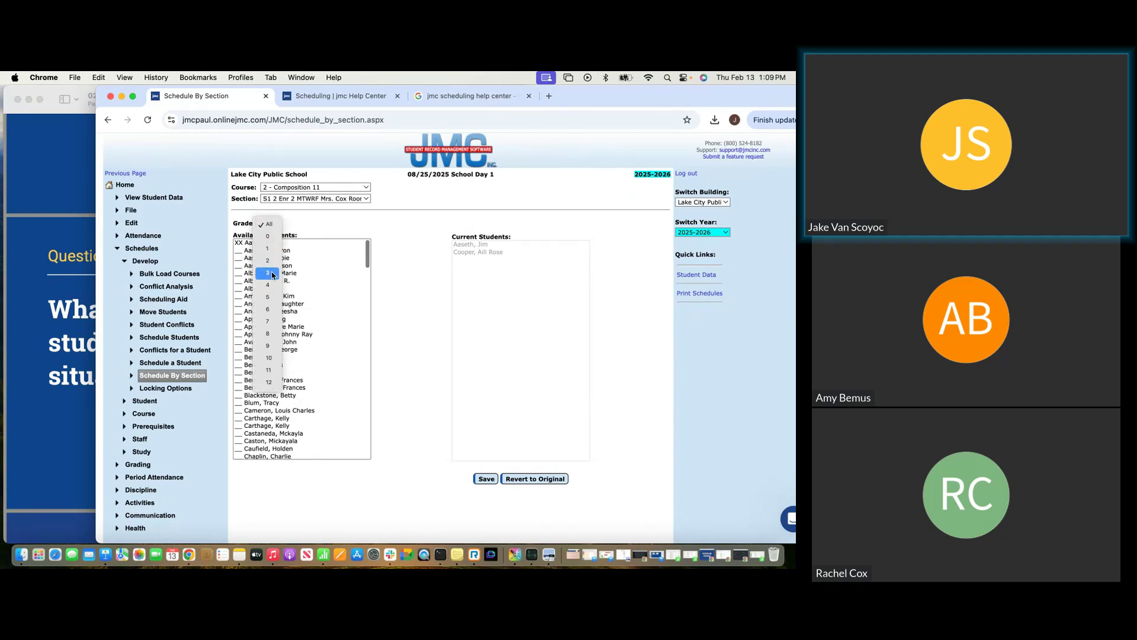
click(324, 193)
click(322, 191)
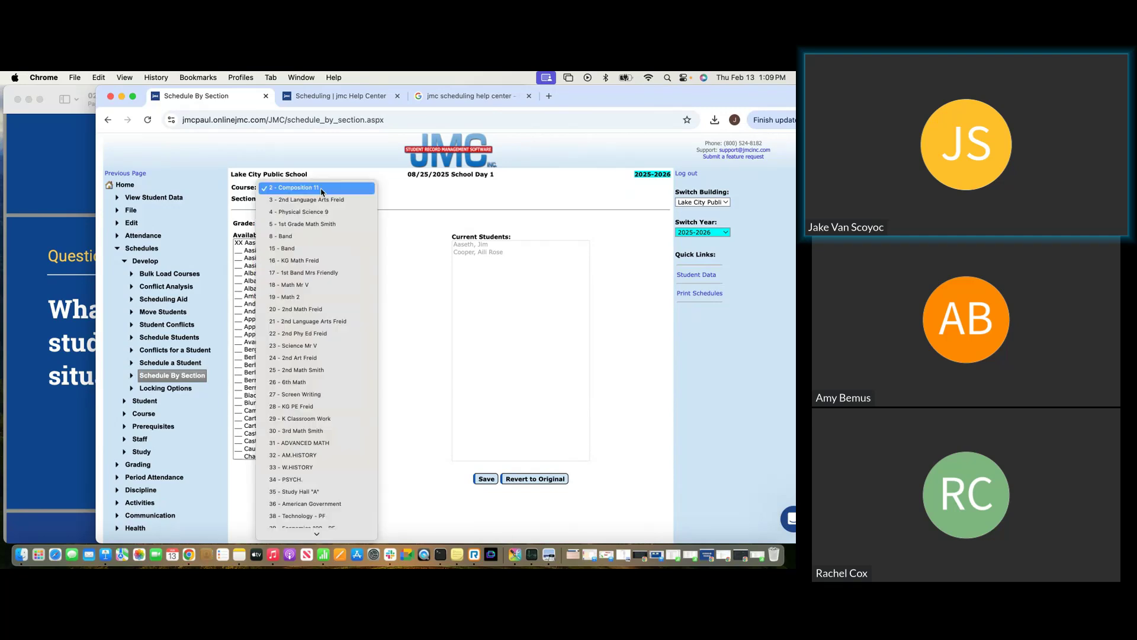
click(319, 297)
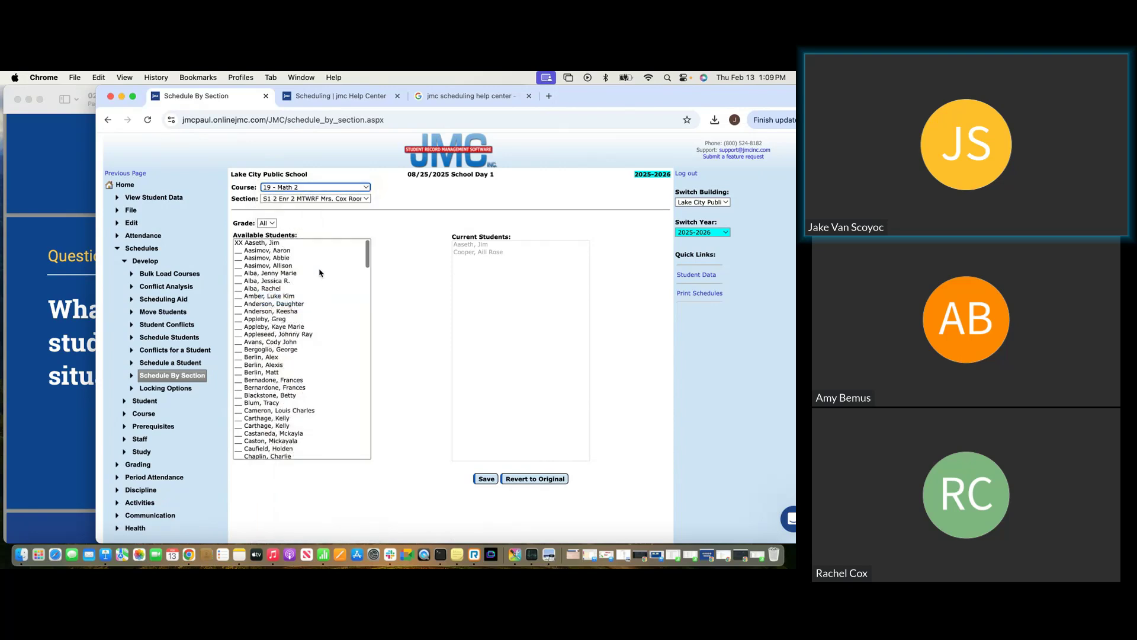
click(324, 202)
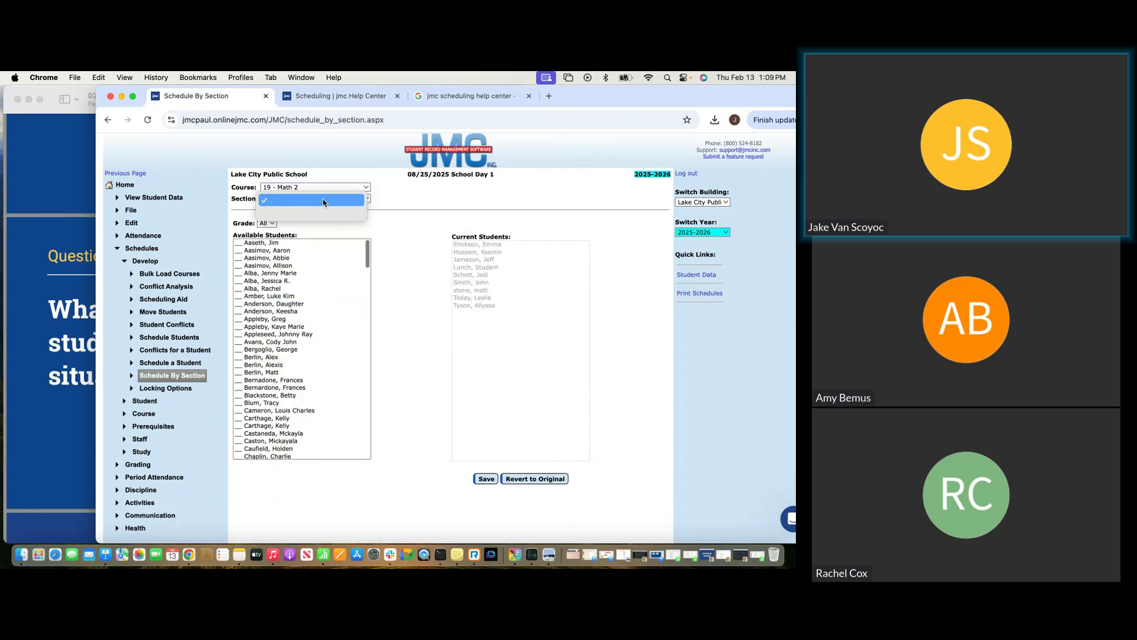
click(324, 201)
Select 4 - Physical Science 9, section S1 6, filtered to grade 9 students.
click(317, 187)
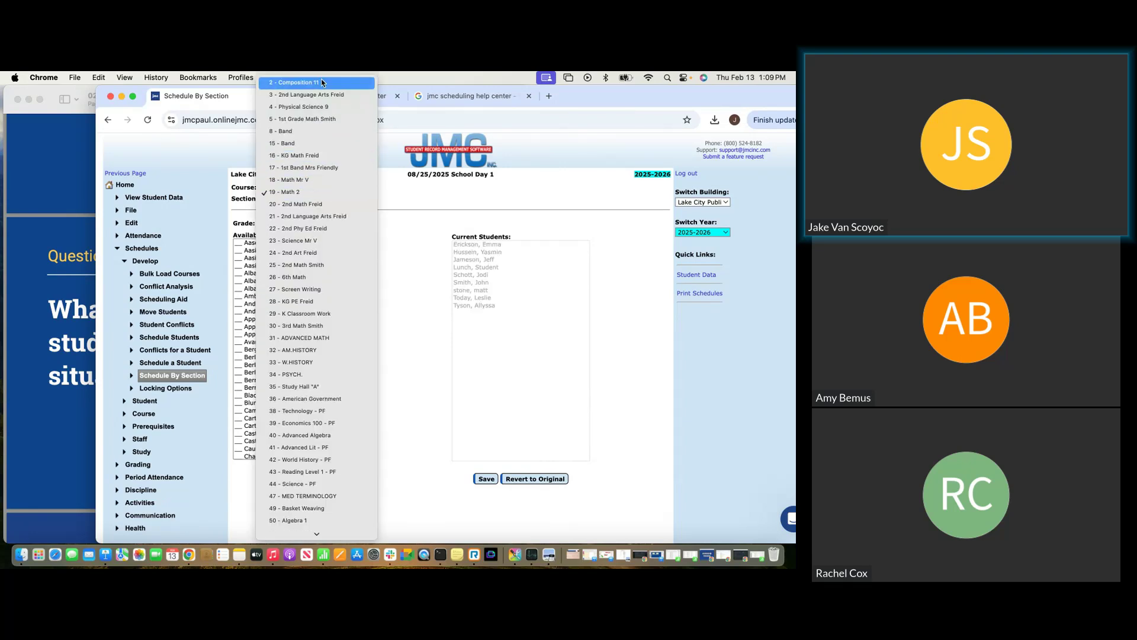
click(320, 113)
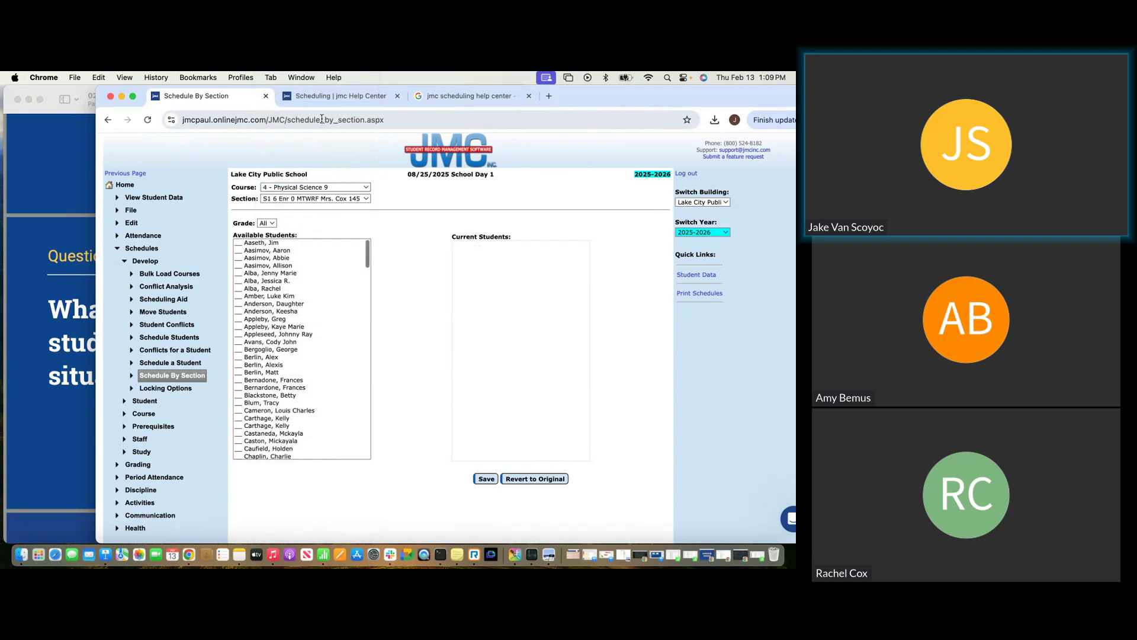
click(341, 201)
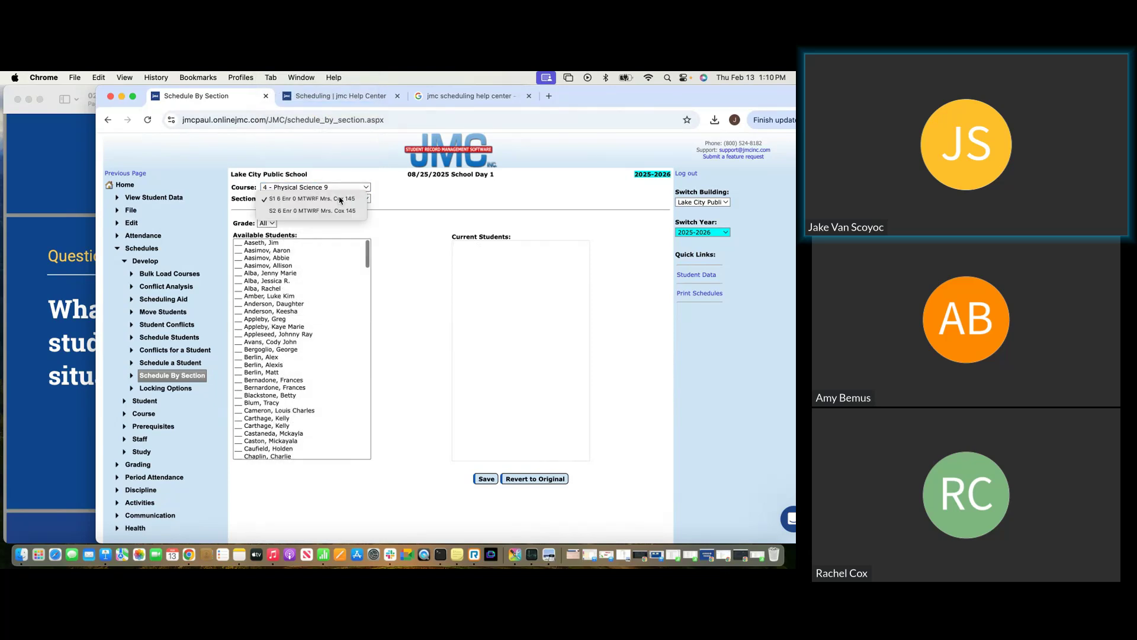
click(284, 199)
click(270, 225)
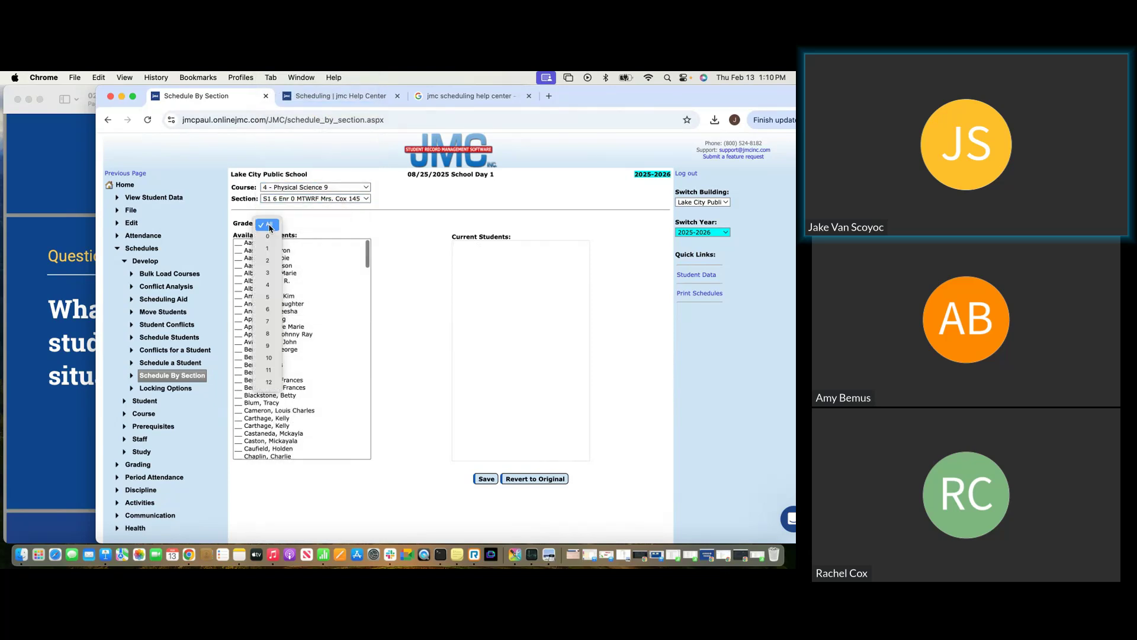
click(267, 345)
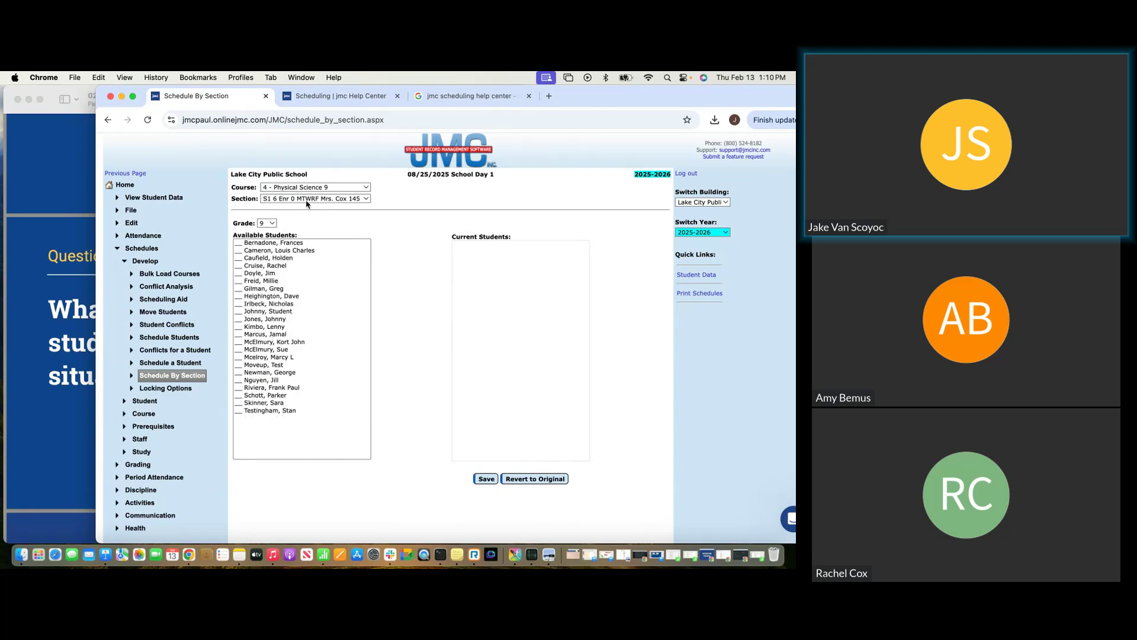
click(306, 201)
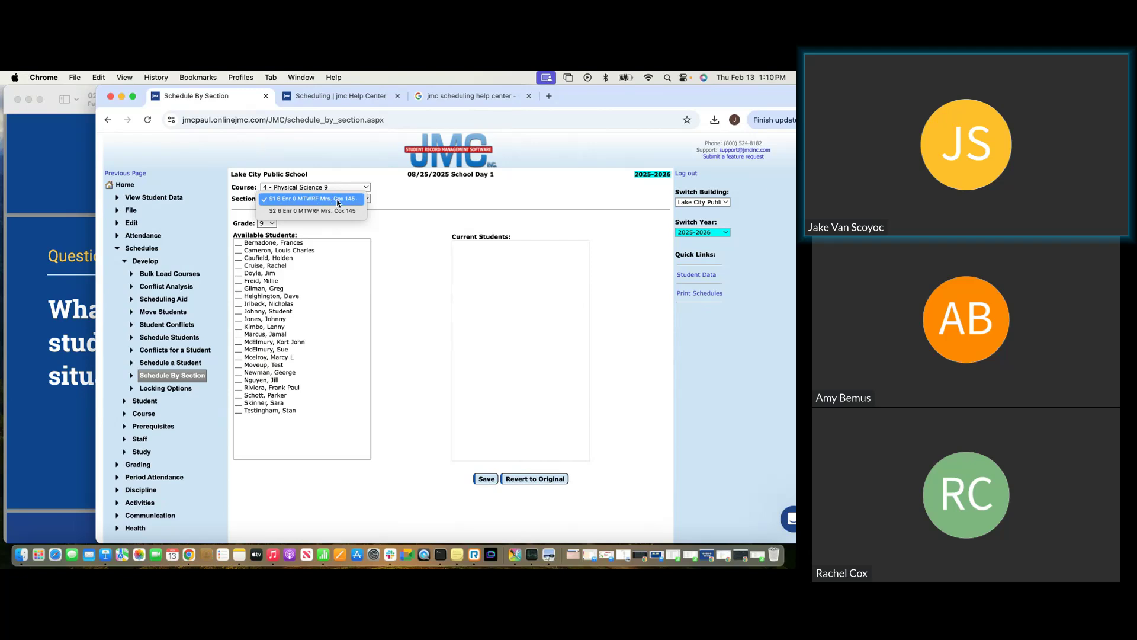
Add all 23 grade 9 students to section S1 6, then save and confirm.
click(285, 202)
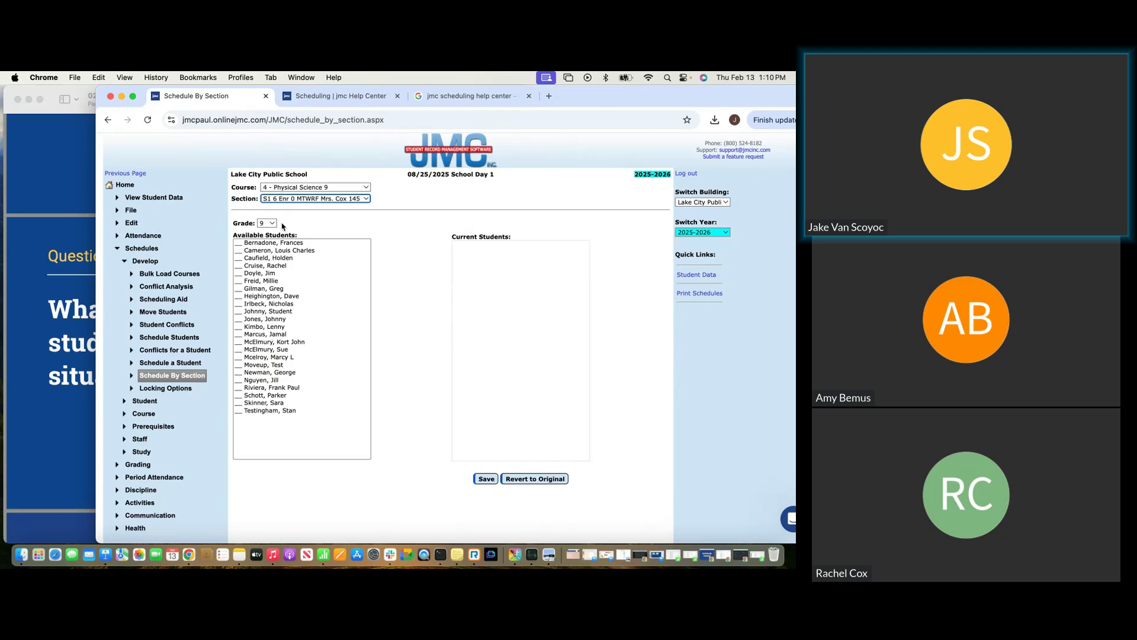
click(239, 247)
click(239, 251)
click(239, 259)
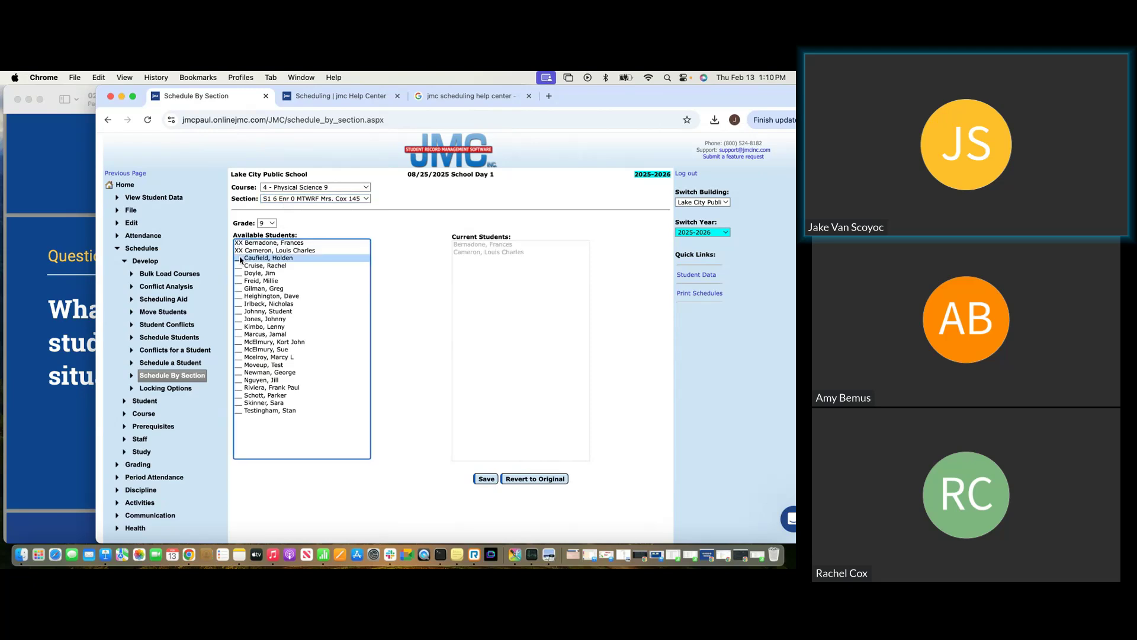
click(239, 266)
click(240, 274)
click(239, 281)
click(239, 289)
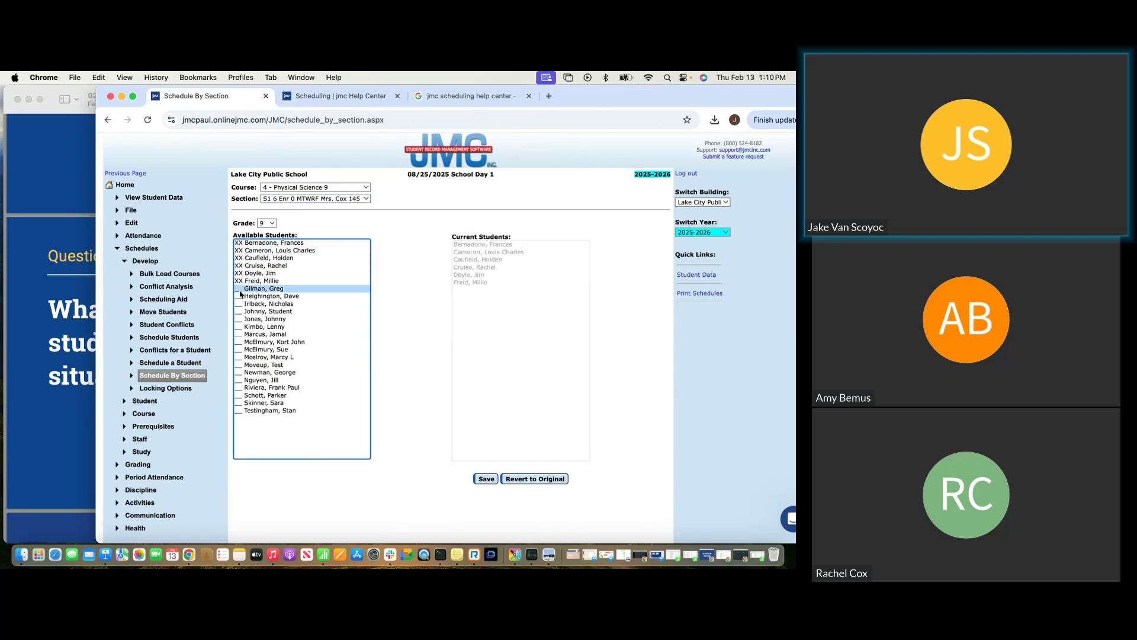
click(240, 296)
click(240, 304)
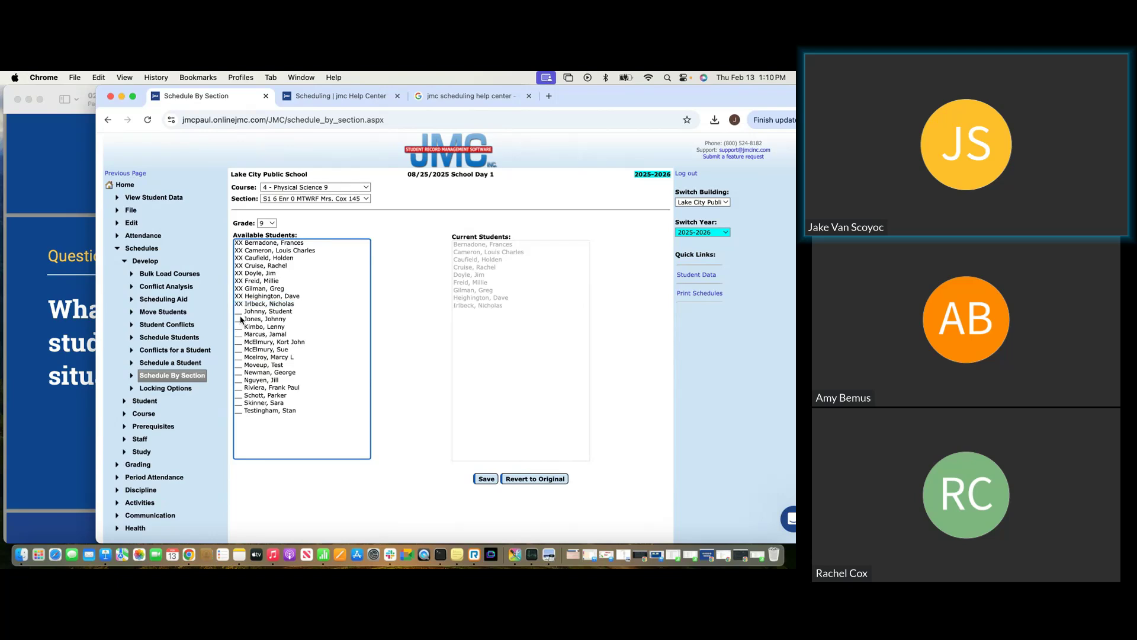
click(239, 312)
click(240, 319)
click(239, 327)
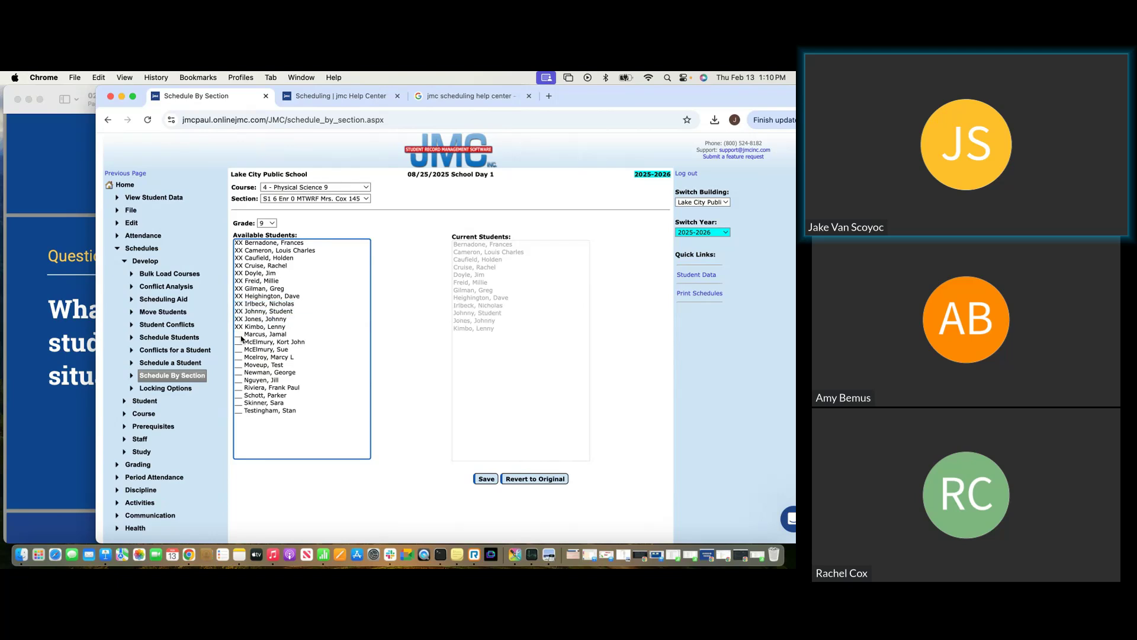
click(241, 335)
click(241, 342)
click(238, 350)
click(239, 358)
click(239, 365)
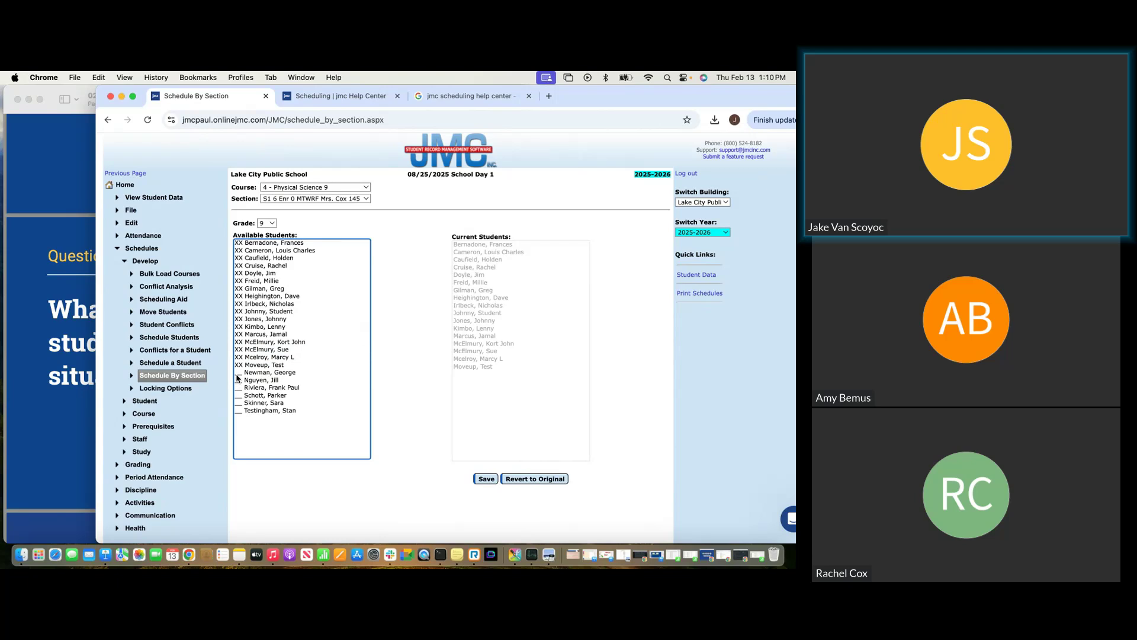
click(238, 373)
click(238, 380)
click(239, 388)
click(239, 396)
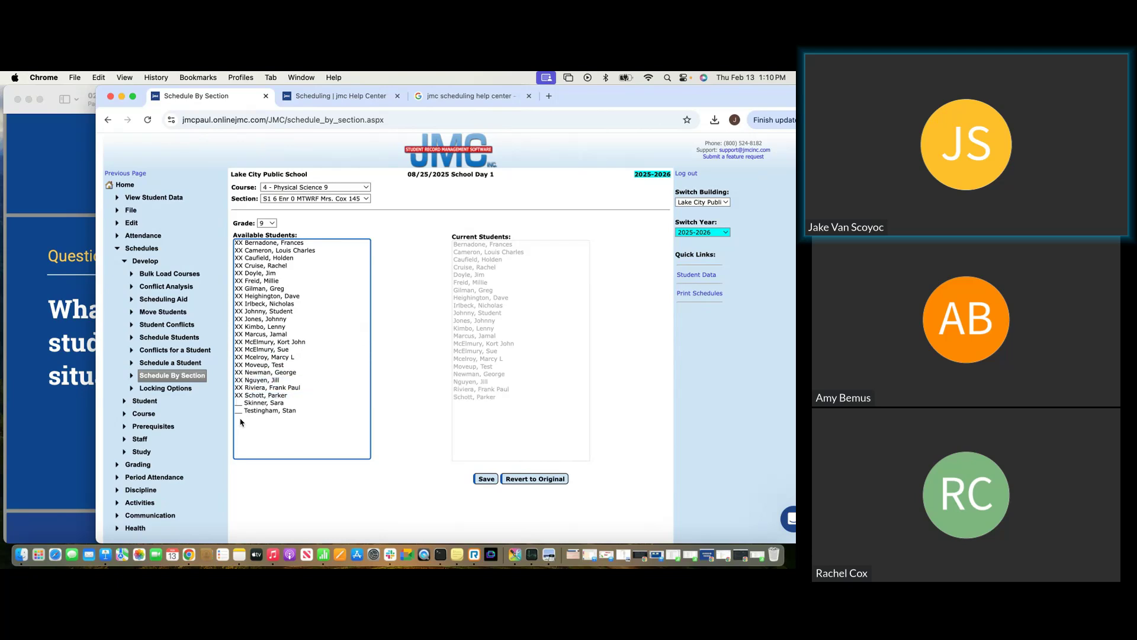
click(238, 404)
click(239, 411)
click(487, 478)
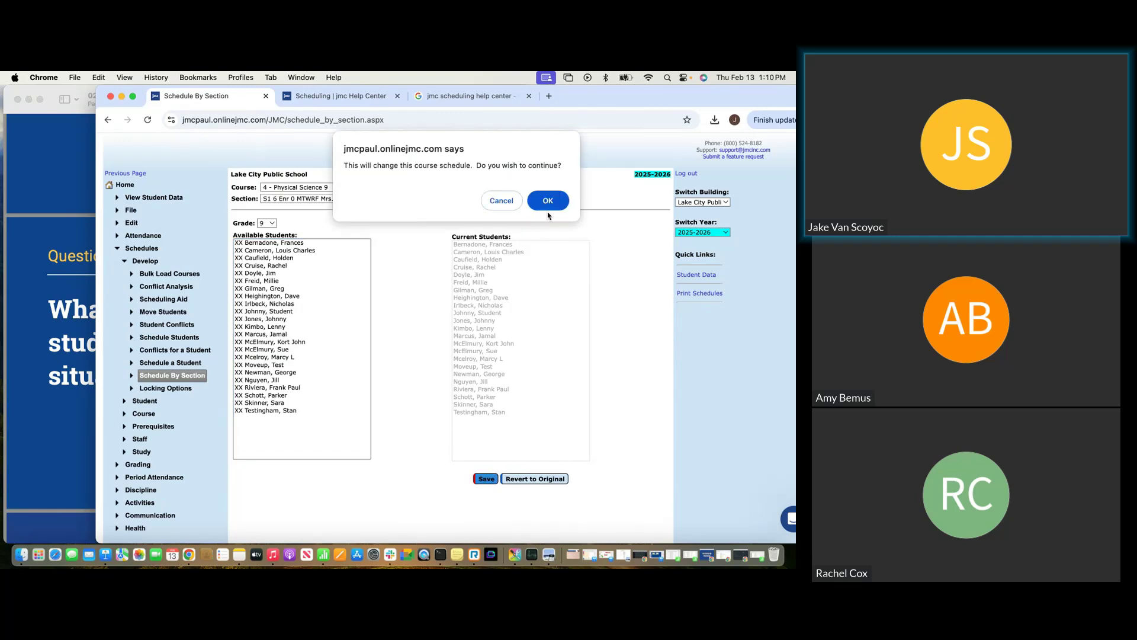
click(549, 207)
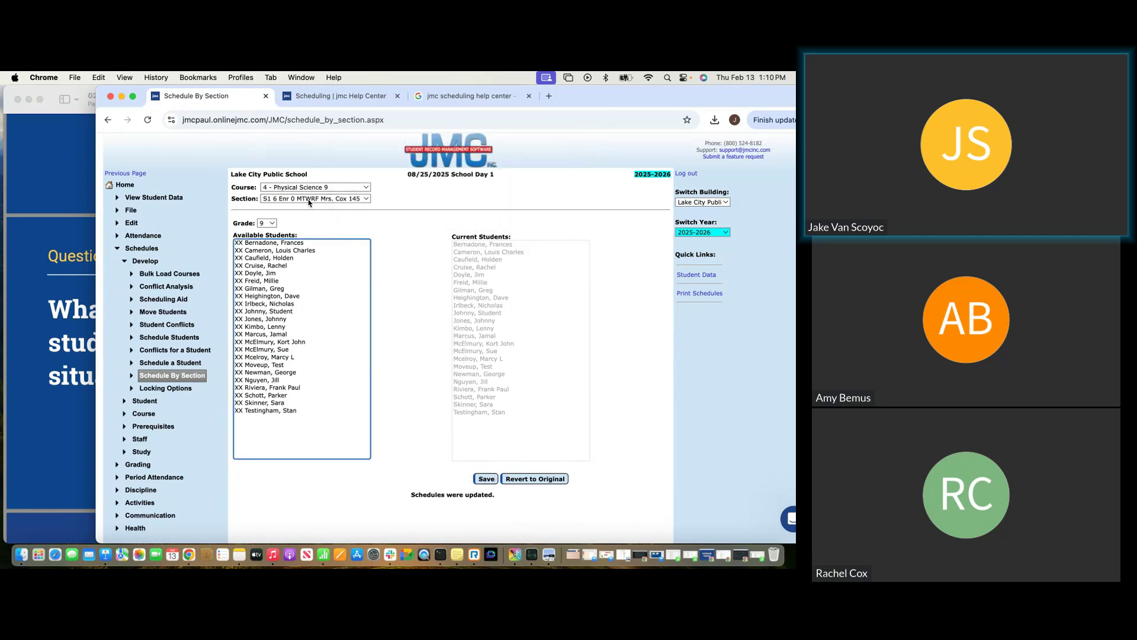
Set Move Students to copy from 4 - Physical Science 9, section YrS1 Per 6.
click(163, 312)
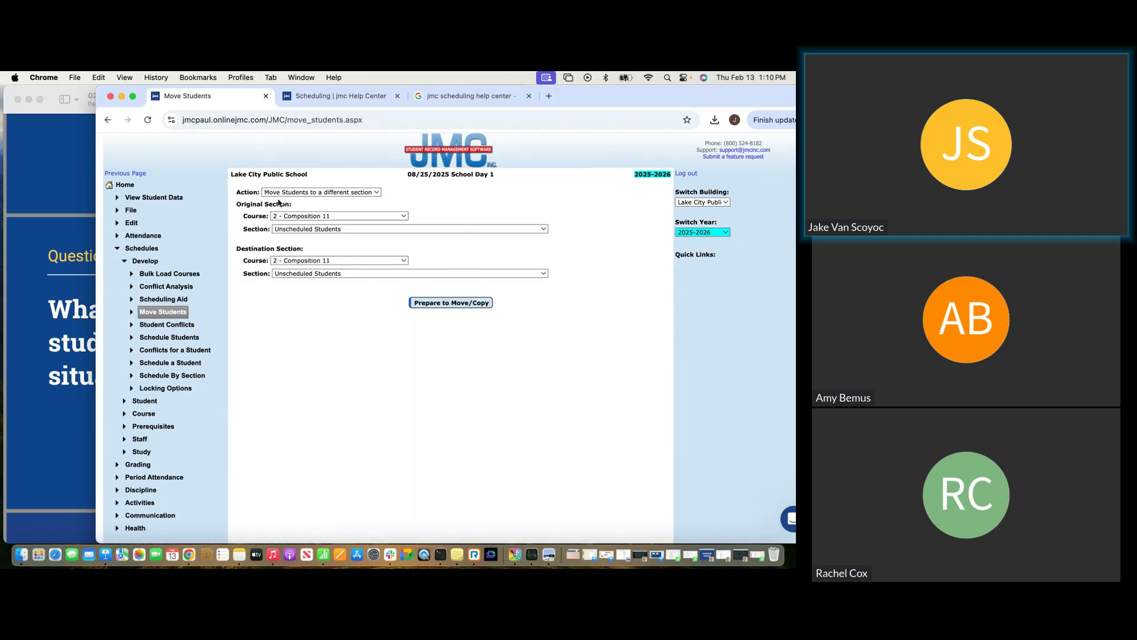
click(304, 192)
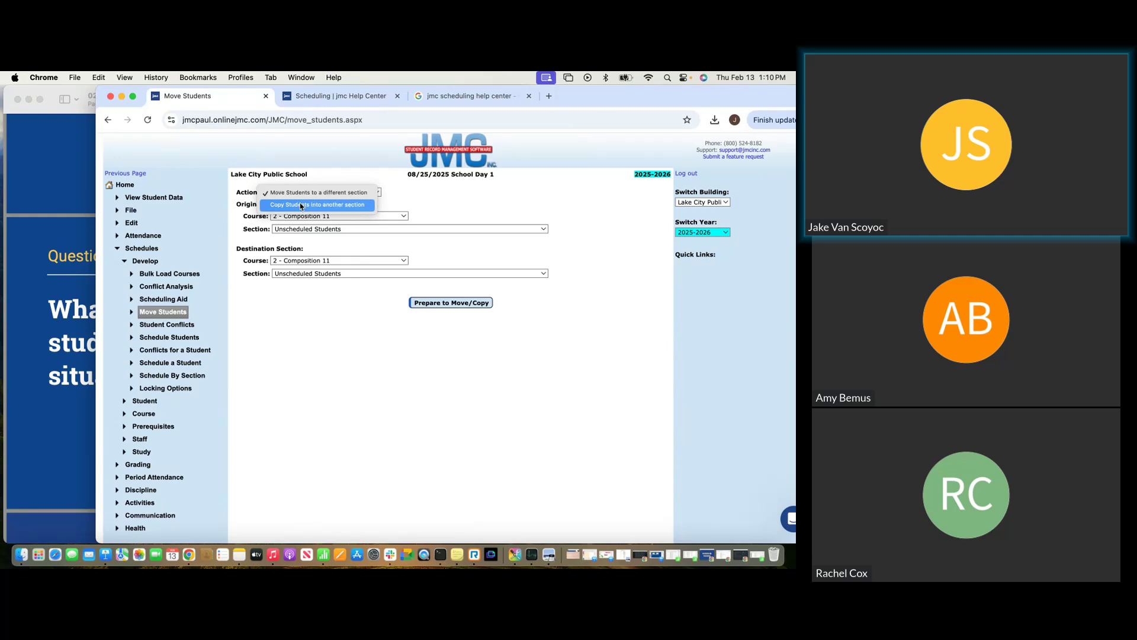
click(300, 203)
click(321, 229)
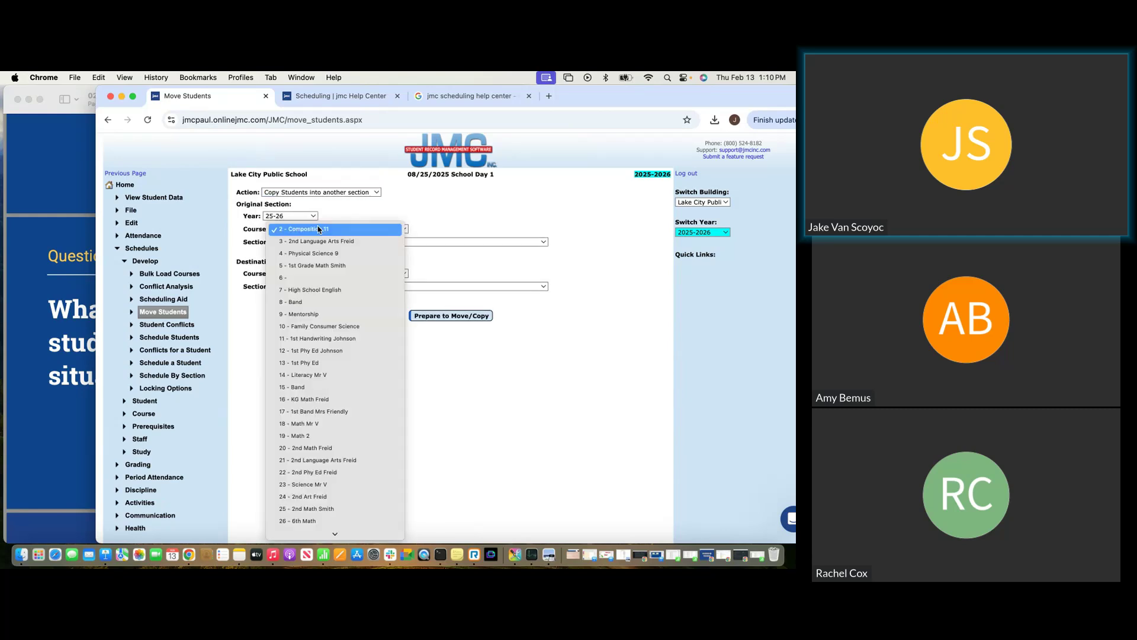
click(324, 254)
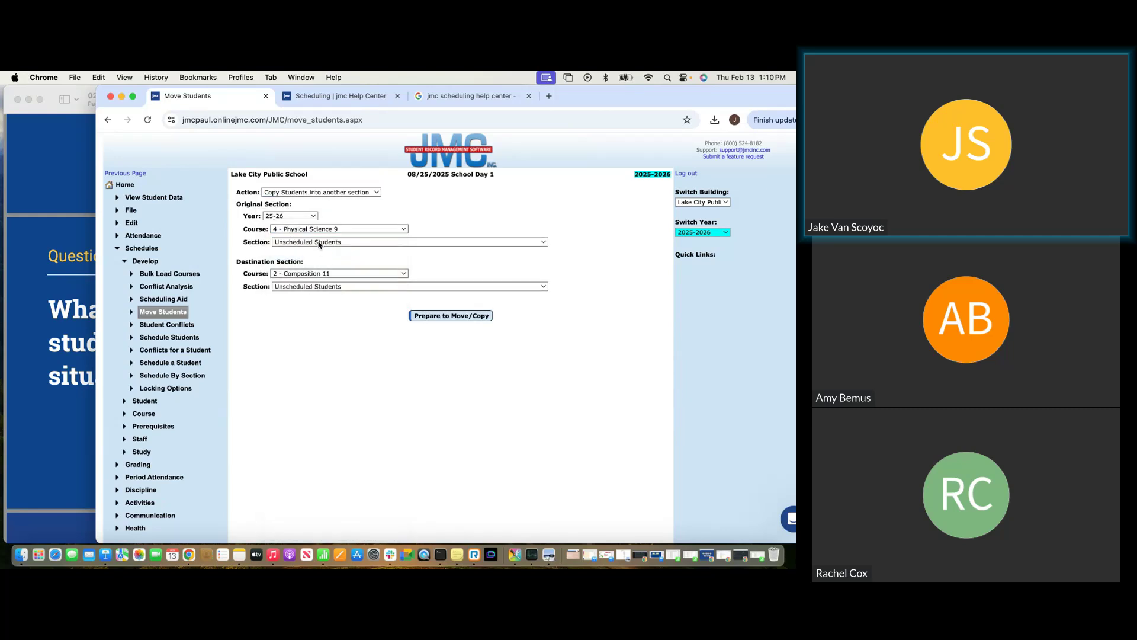
click(319, 244)
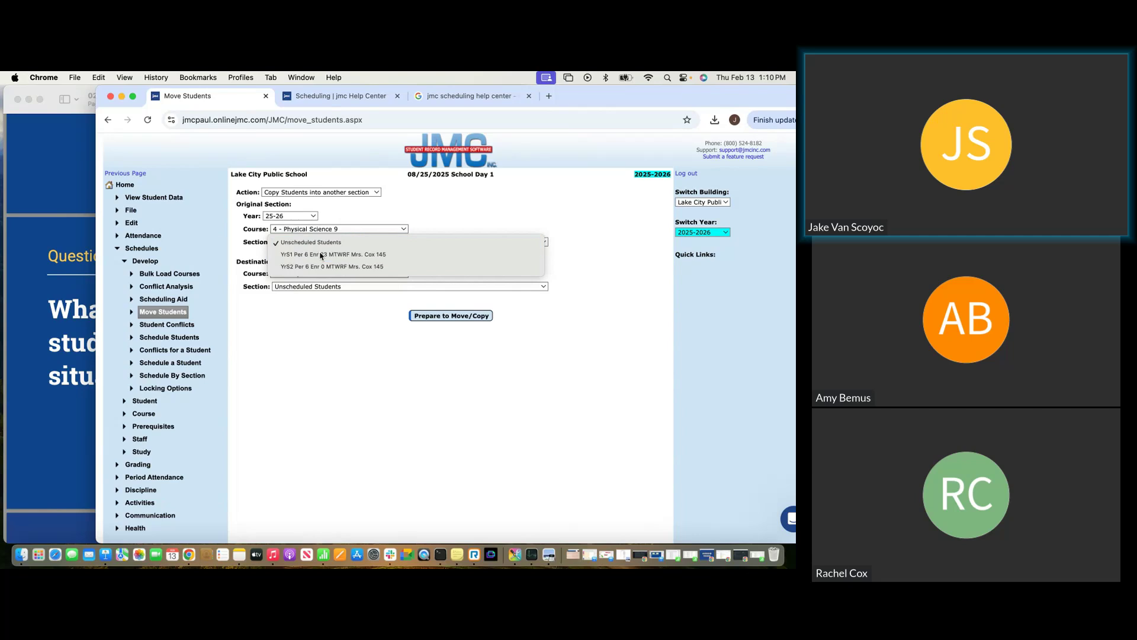
click(325, 253)
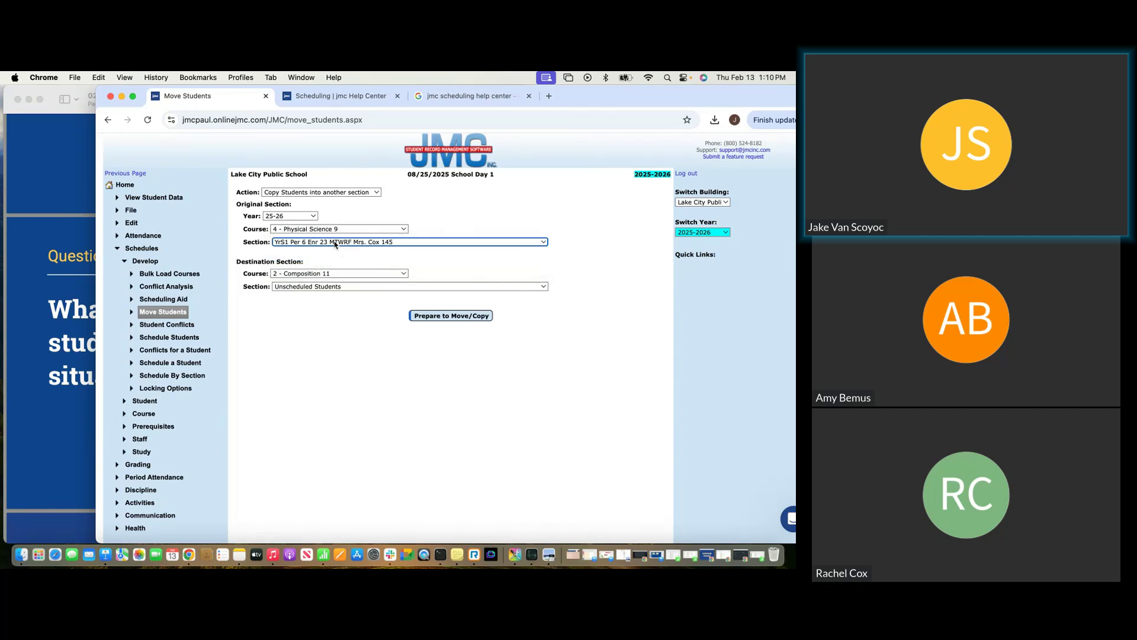
Copy the 23 students into Physical Science 9 section YrS2 Per 6 and confirm.
click(351, 273)
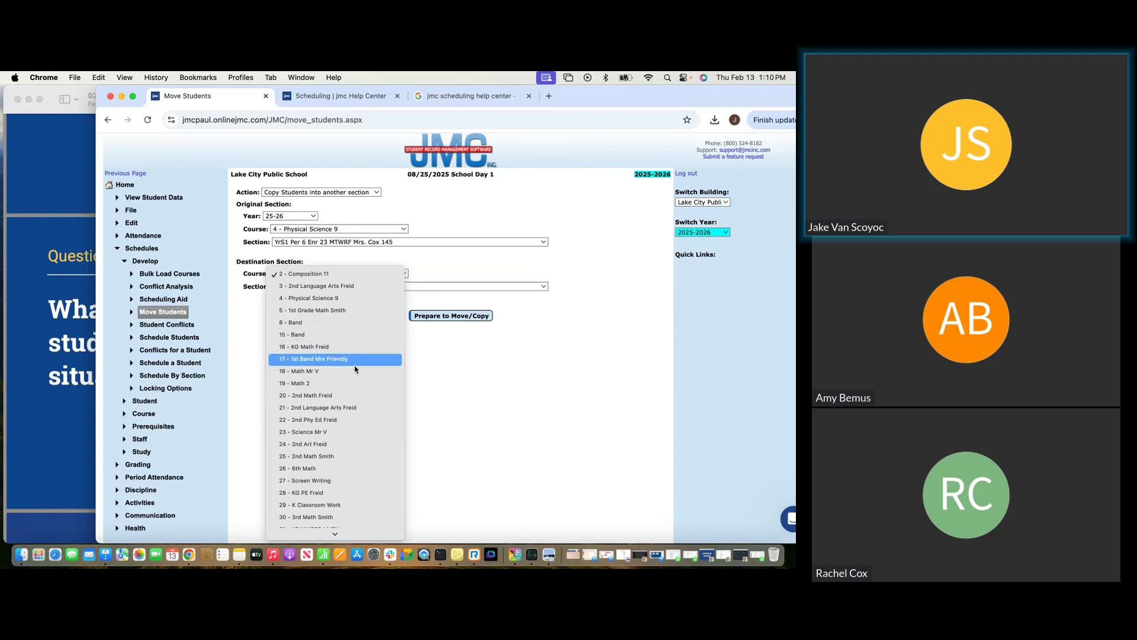
click(340, 298)
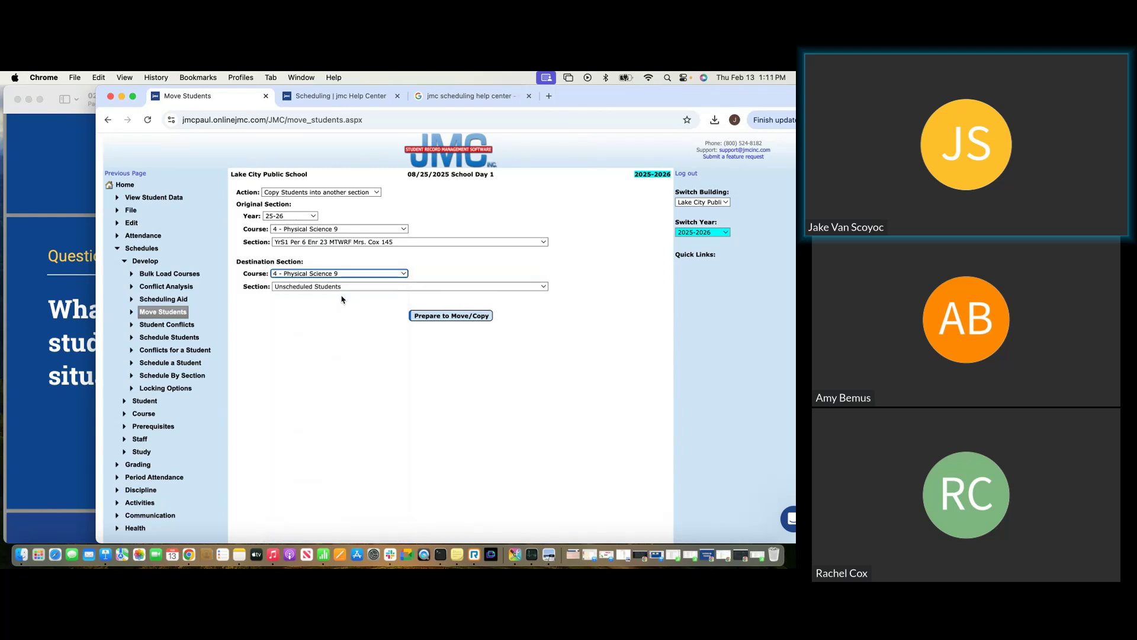
click(337, 286)
click(331, 310)
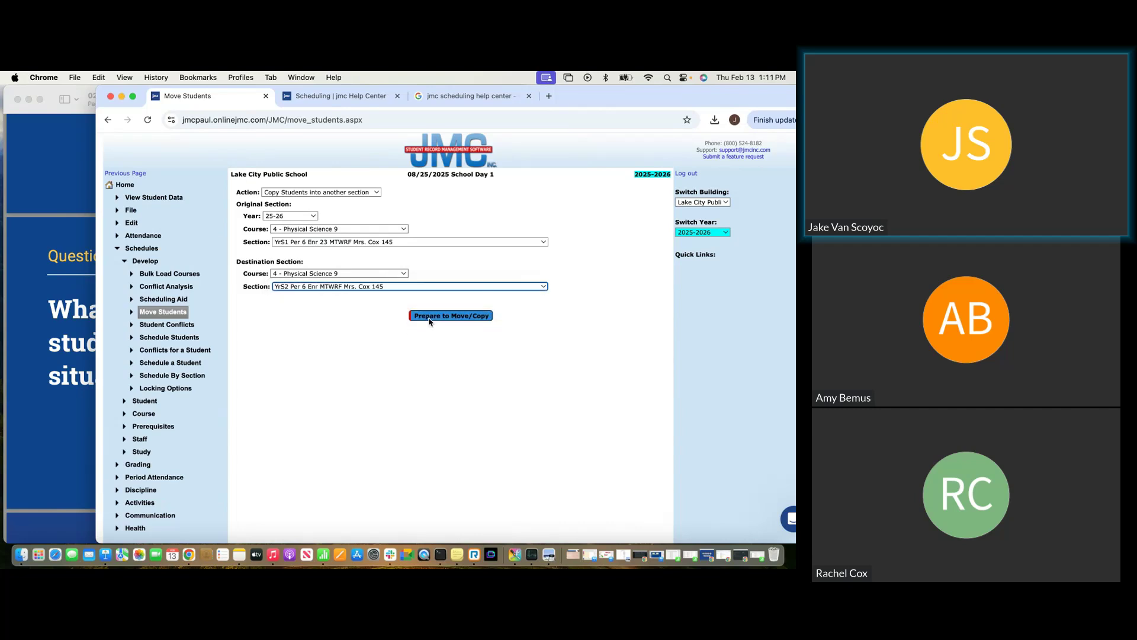
click(431, 316)
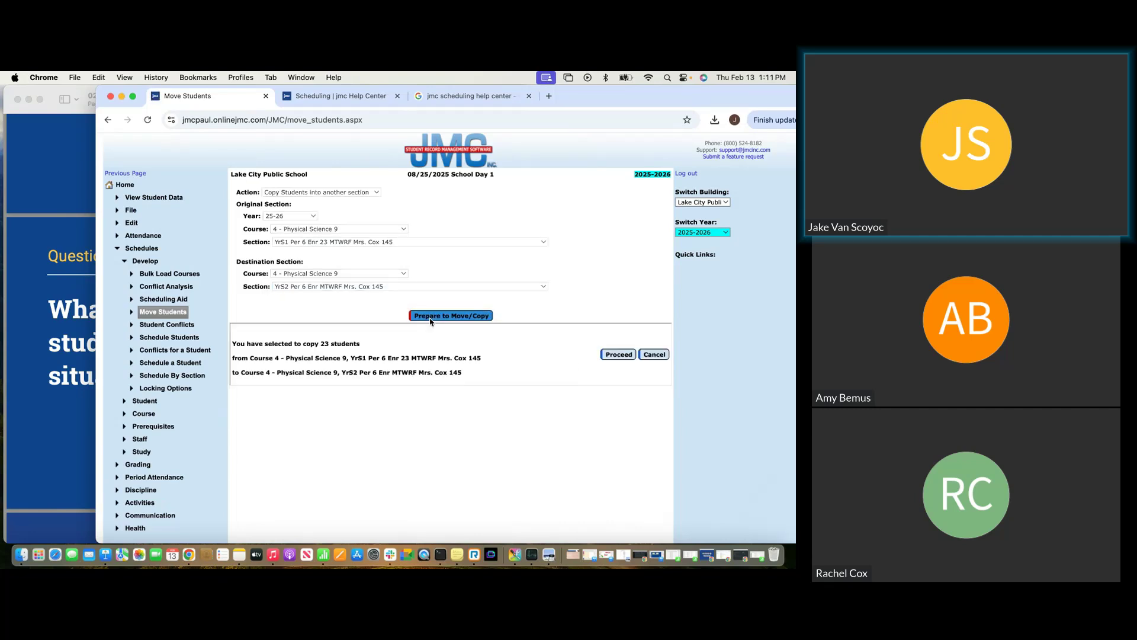
click(617, 354)
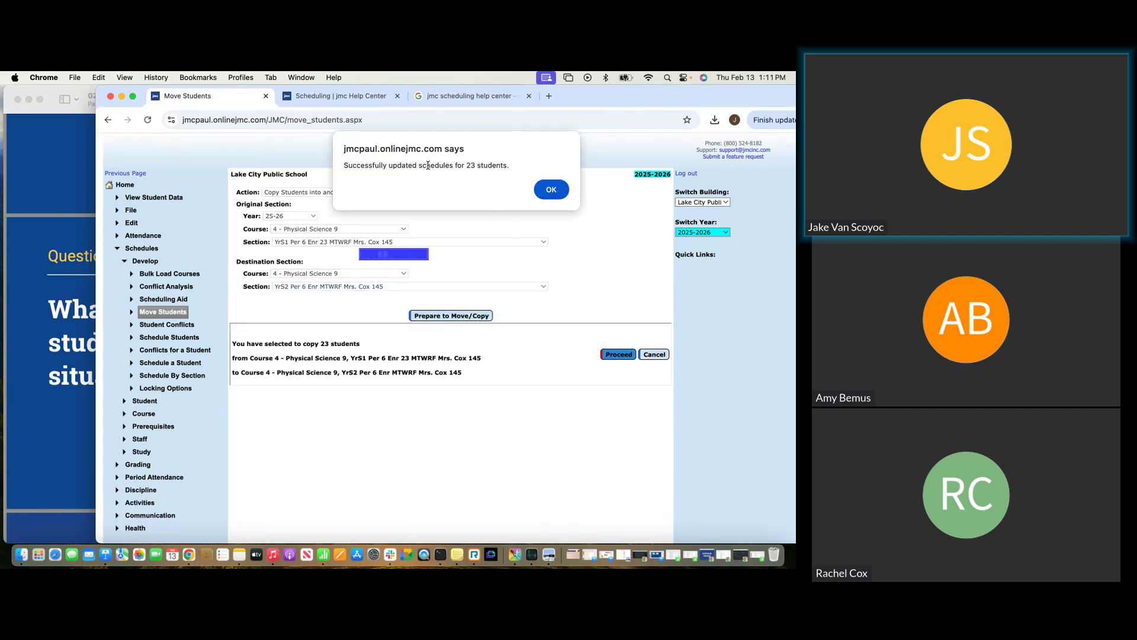
click(539, 190)
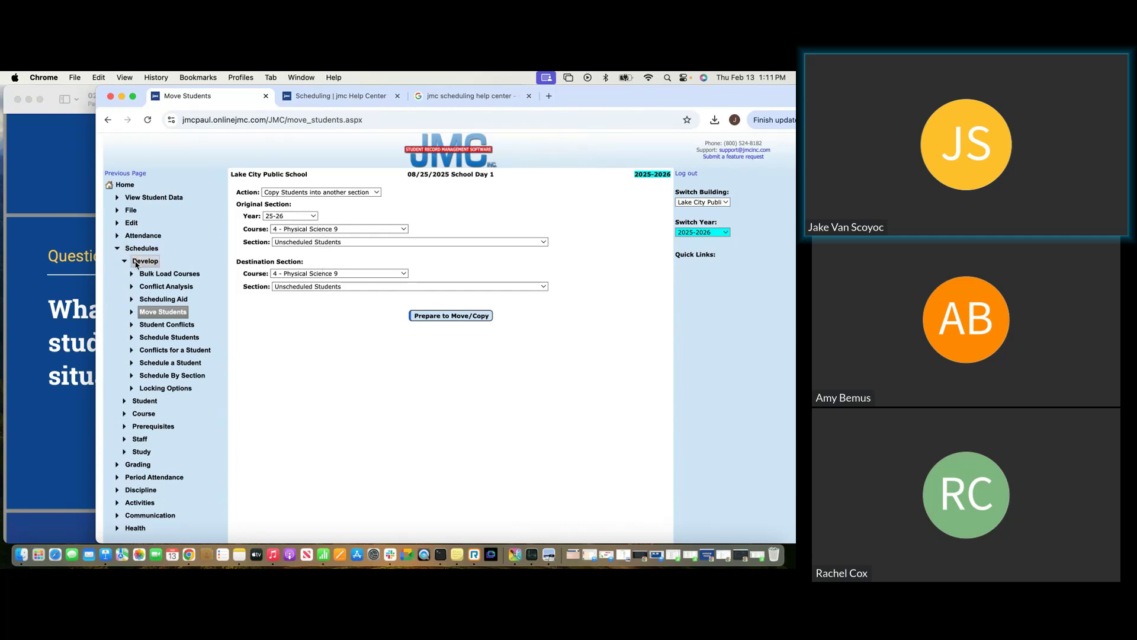
Set Bulk Load Courses to load by advisor and choose the advisor whose students receive courses.
click(176, 278)
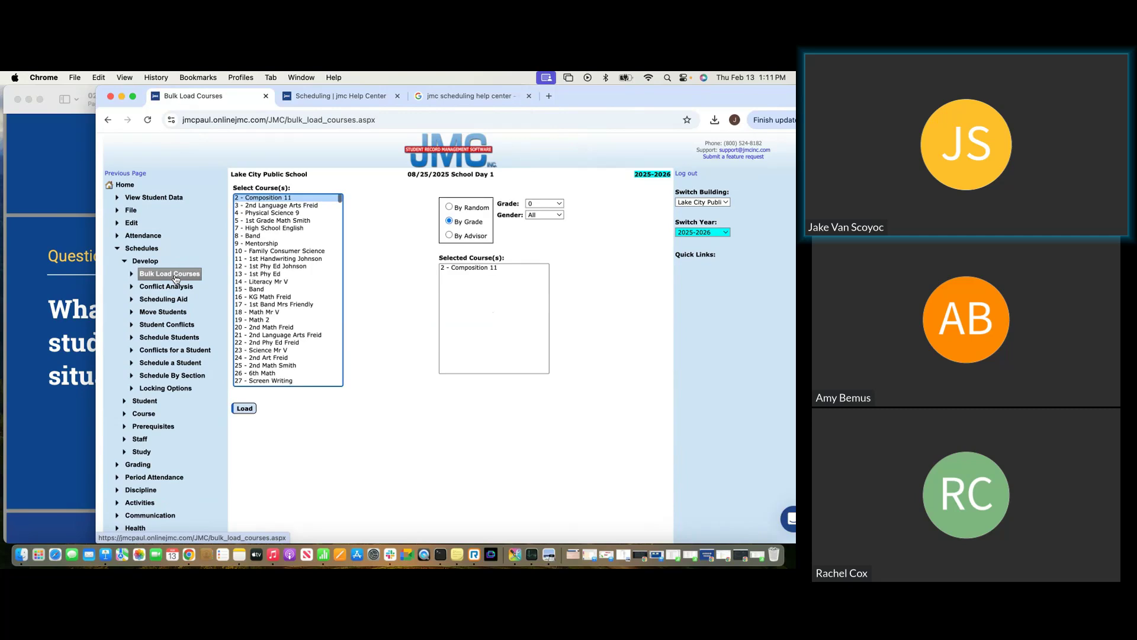
click(450, 237)
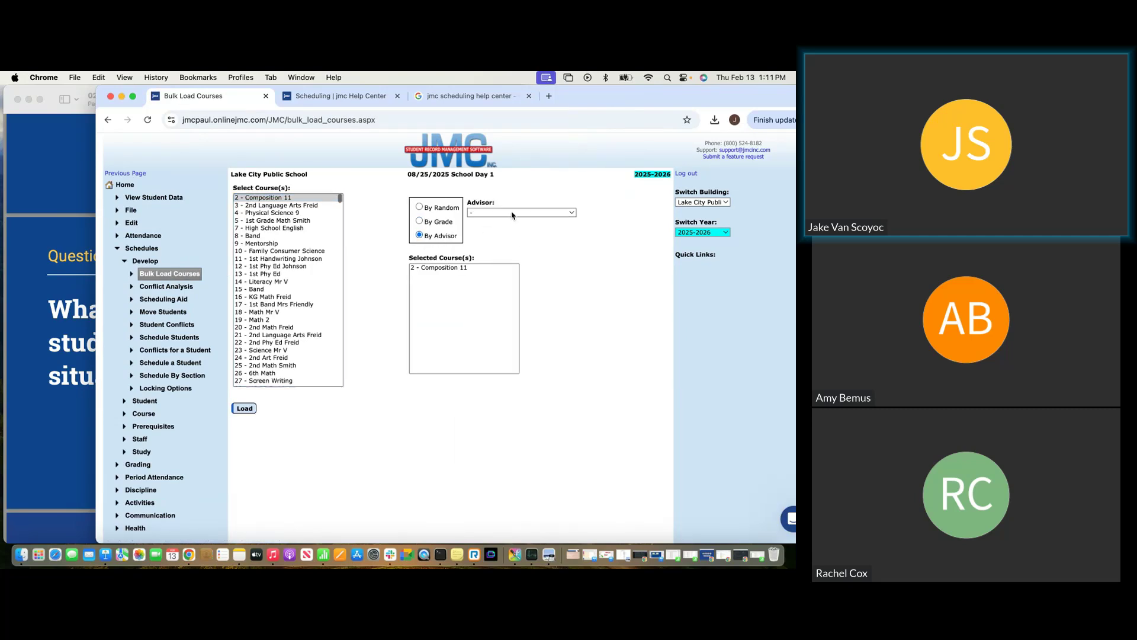
click(513, 213)
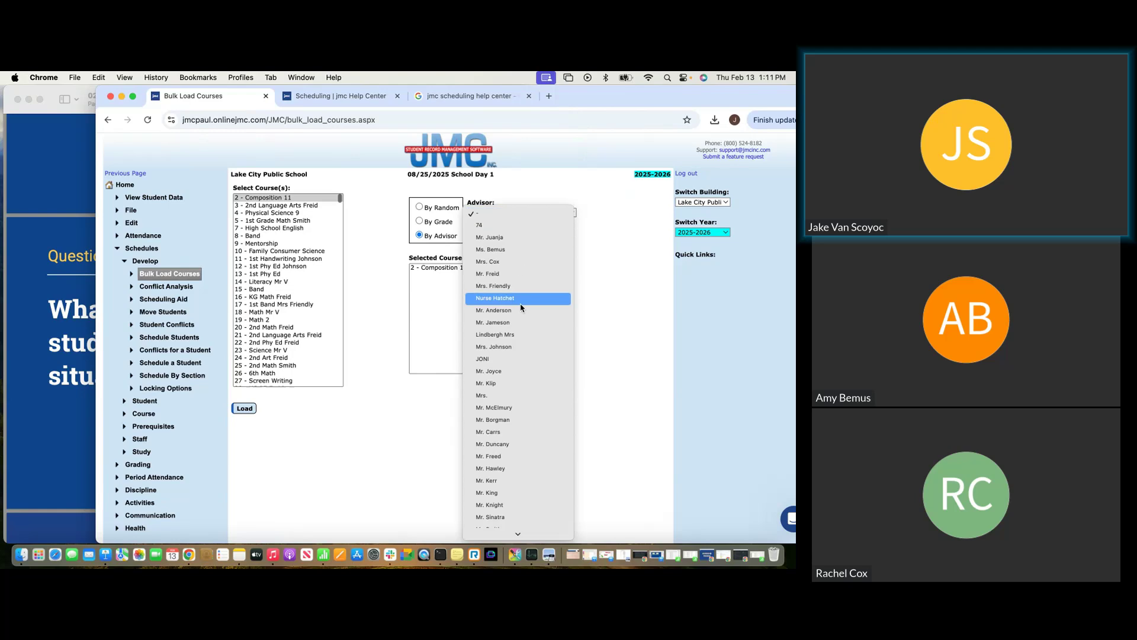
scroll(521, 344, down, 1)
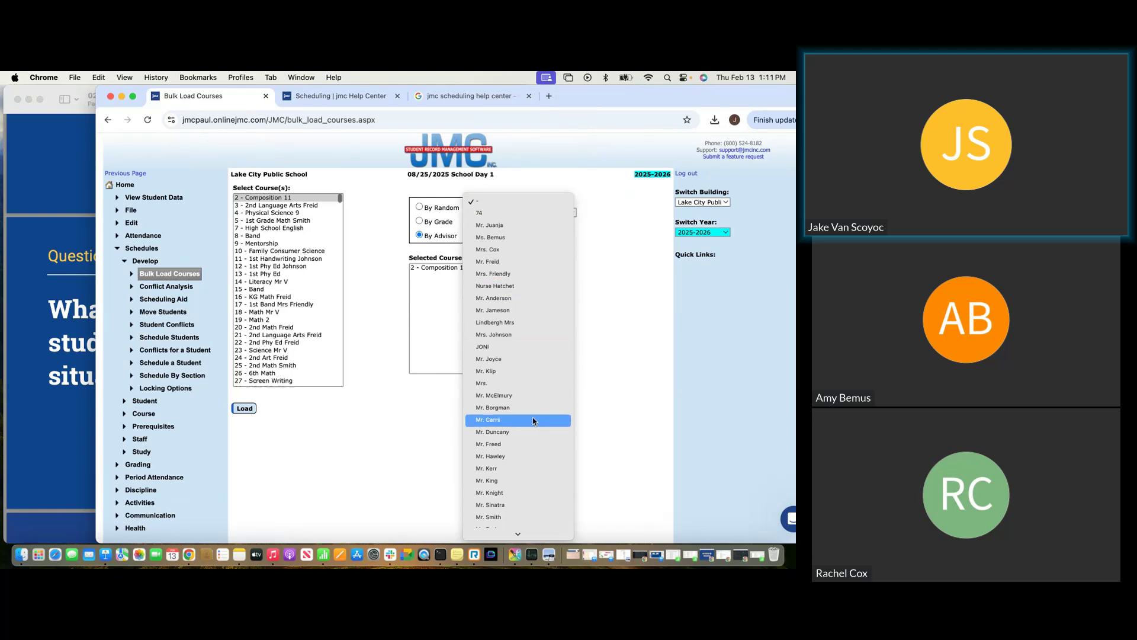
scroll(536, 437, down, 5)
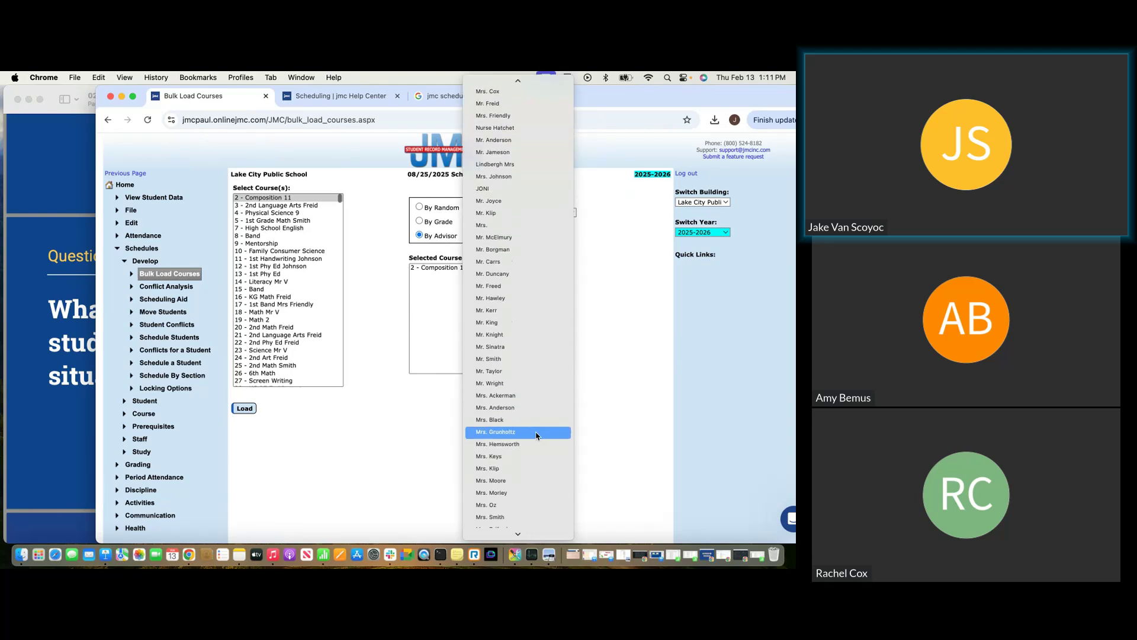
scroll(536, 436, up, 1)
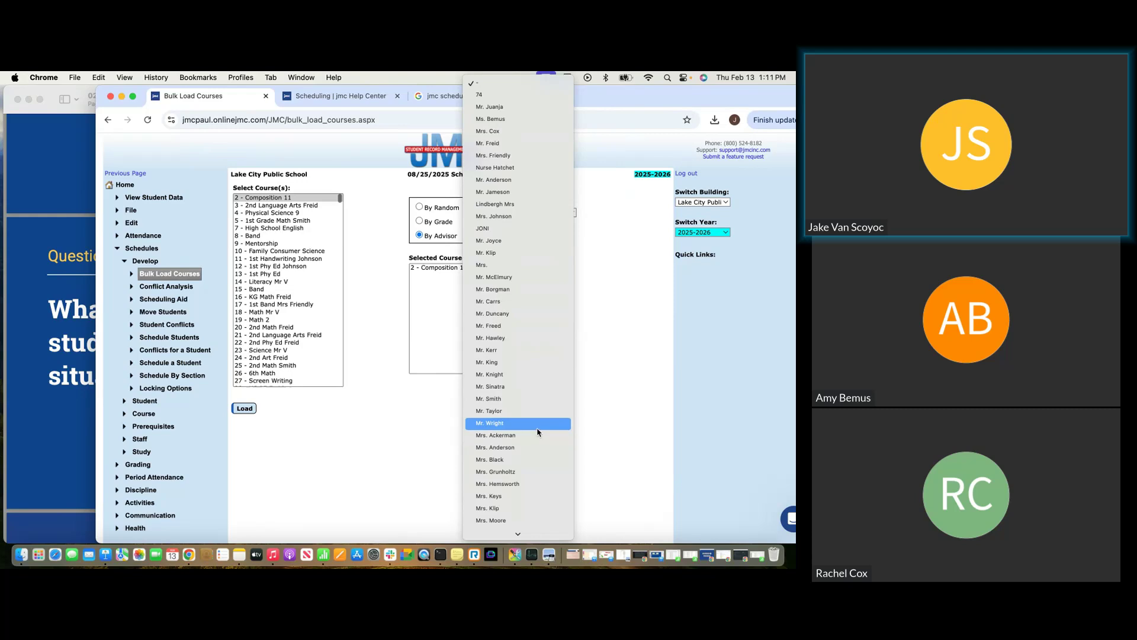
click(523, 130)
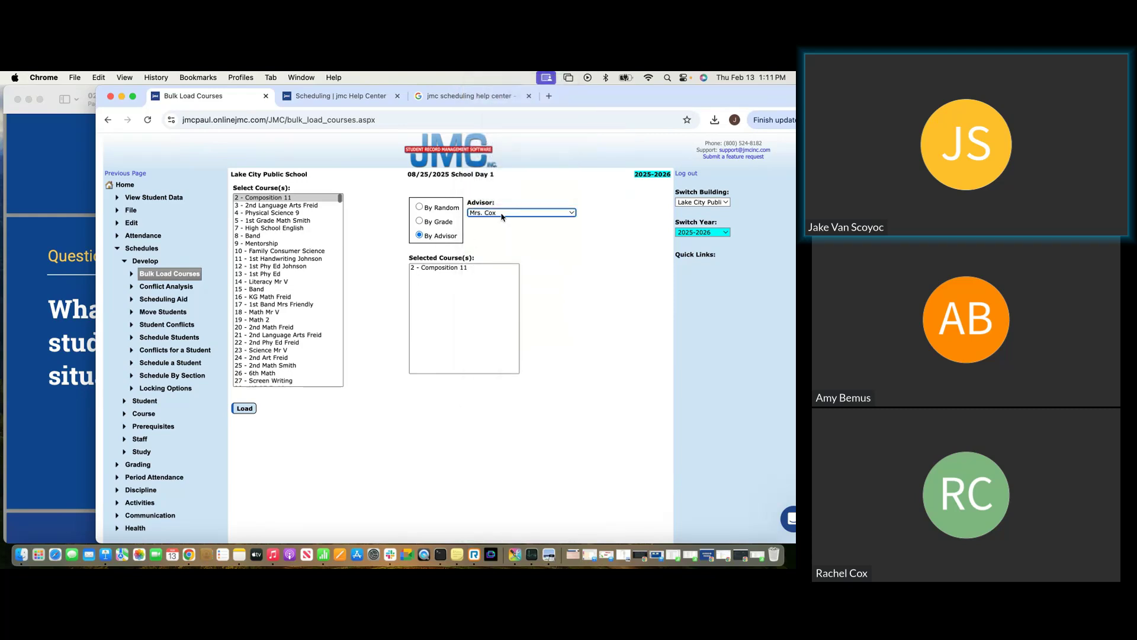
Load courses 20 2nd Math, 21 2nd Language Arts, 22 2nd Phy Ed and 24 2nd Art, creating 36 records for 9 students.
scroll(269, 293, down, 2)
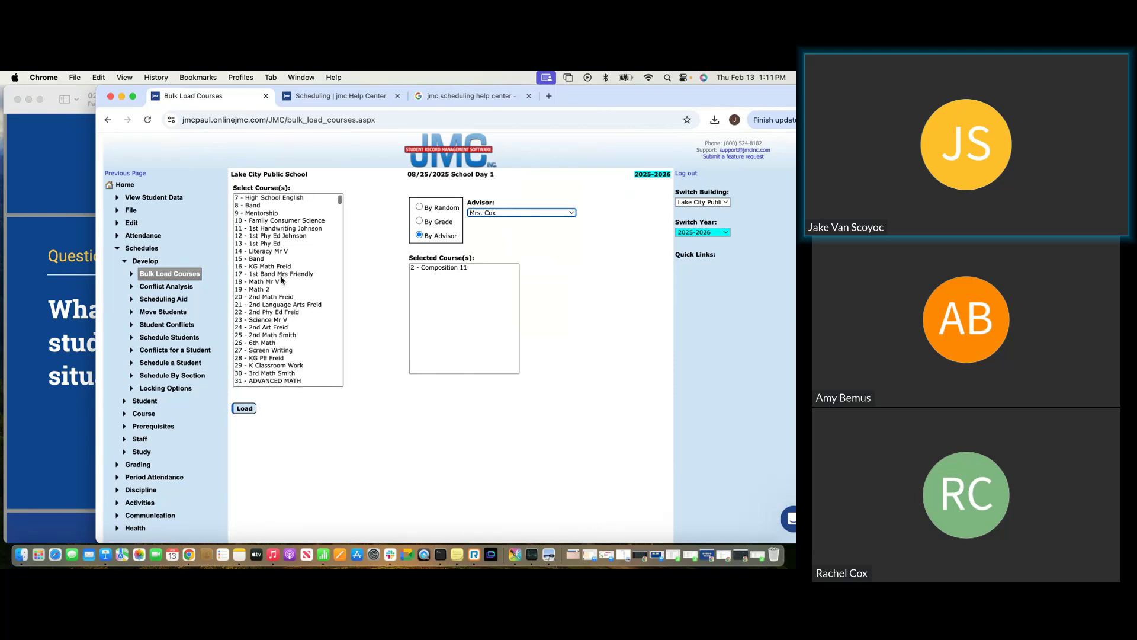
click(274, 296)
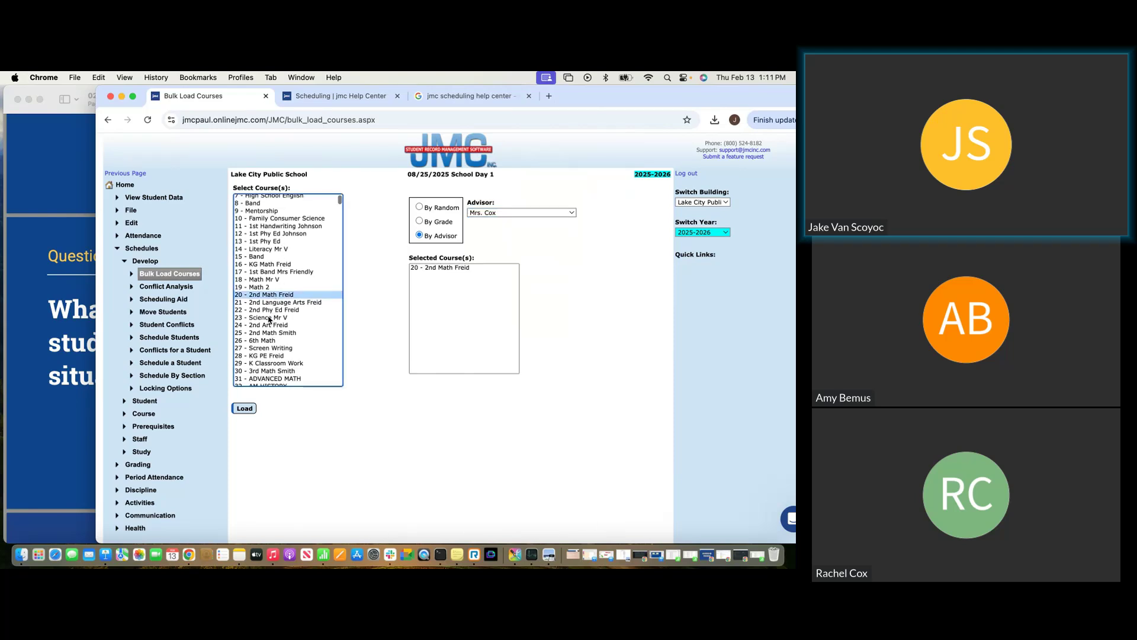
shift+click(273, 303)
shift+click(270, 309)
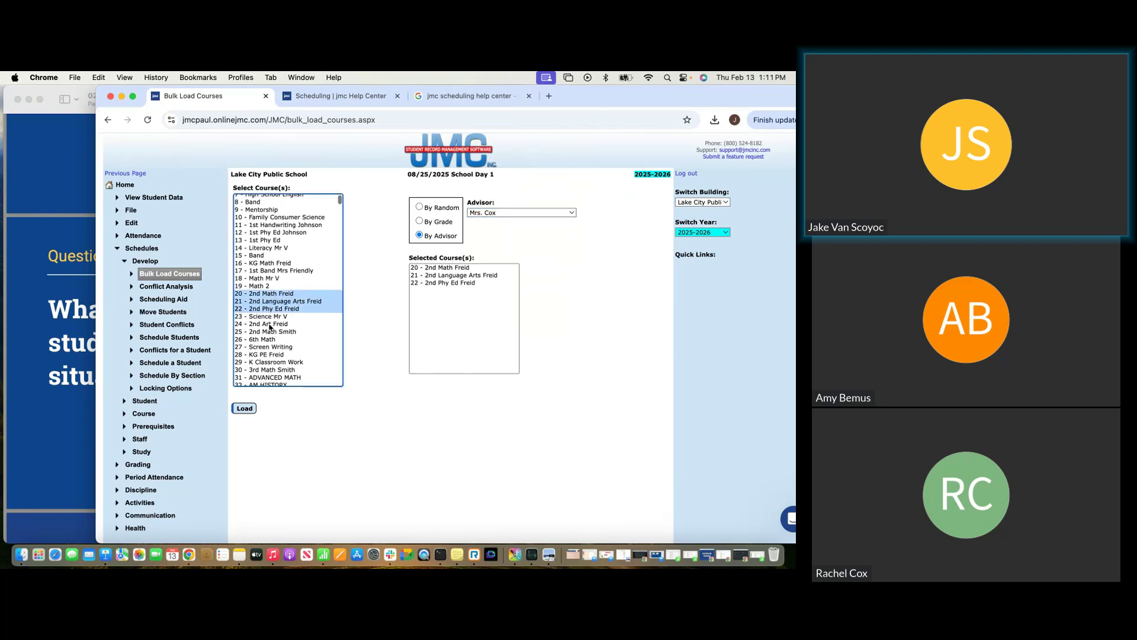
super+click(274, 324)
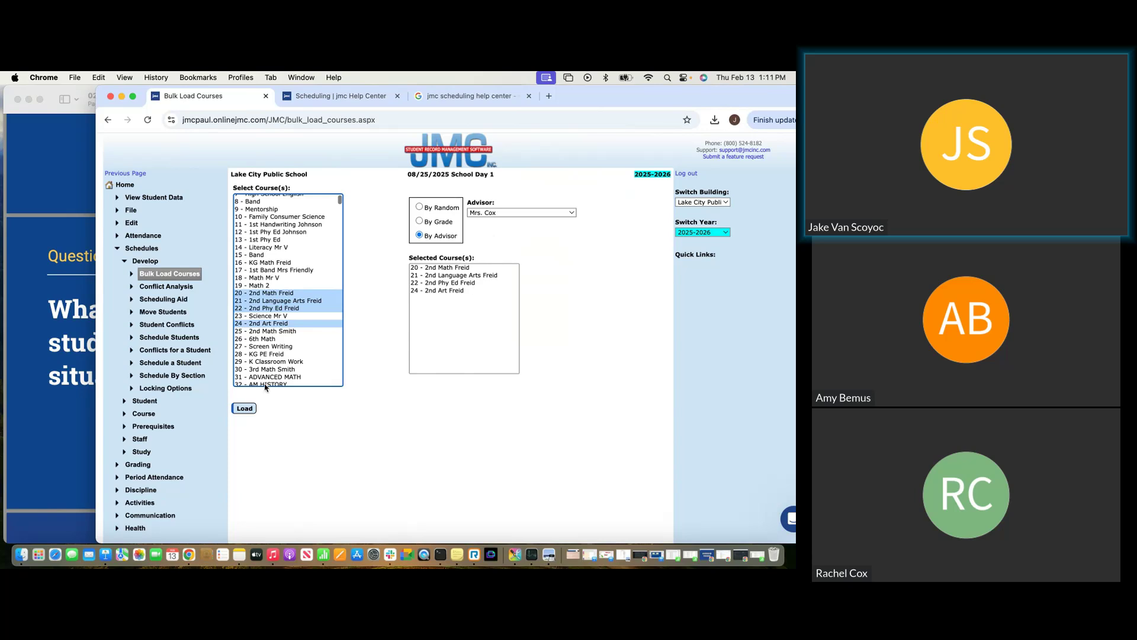
click(245, 413)
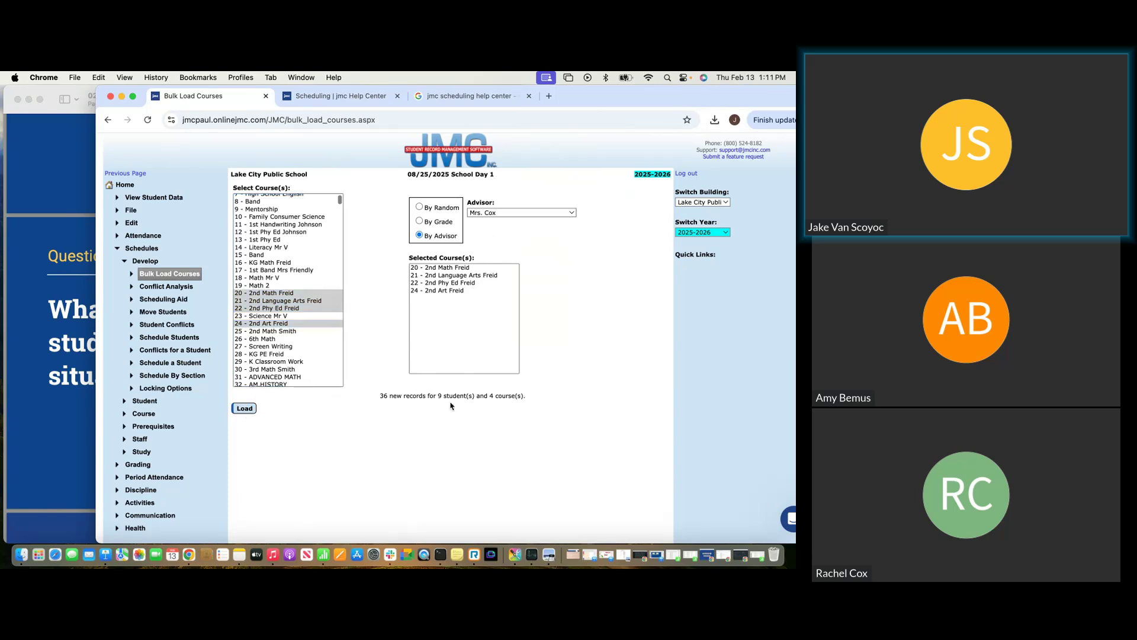
drag(437, 395, 526, 397)
click(520, 415)
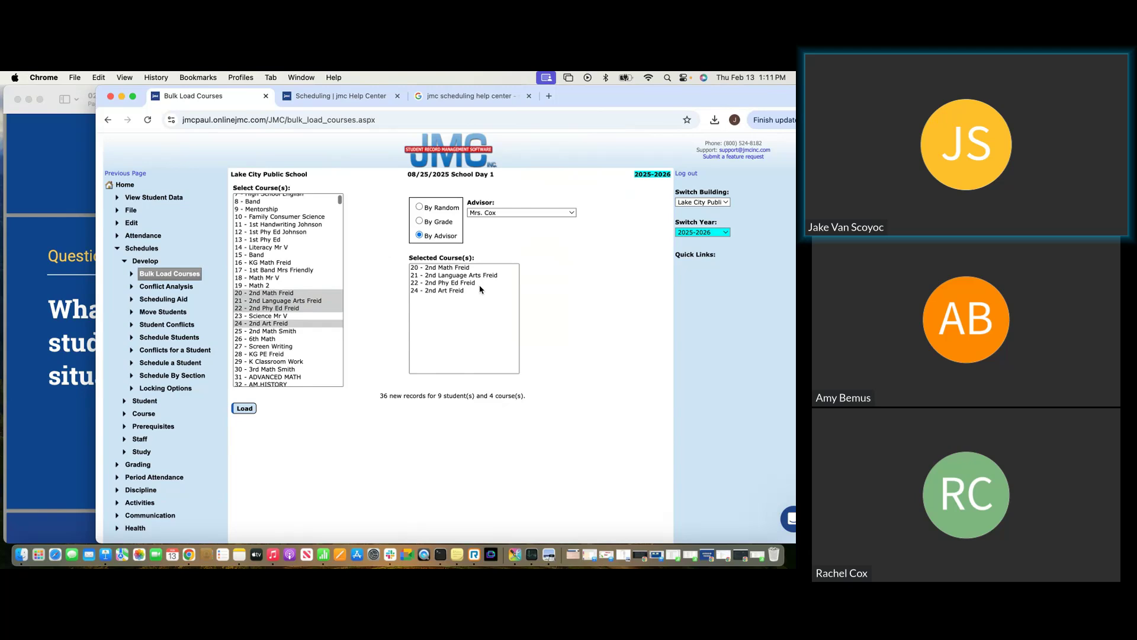
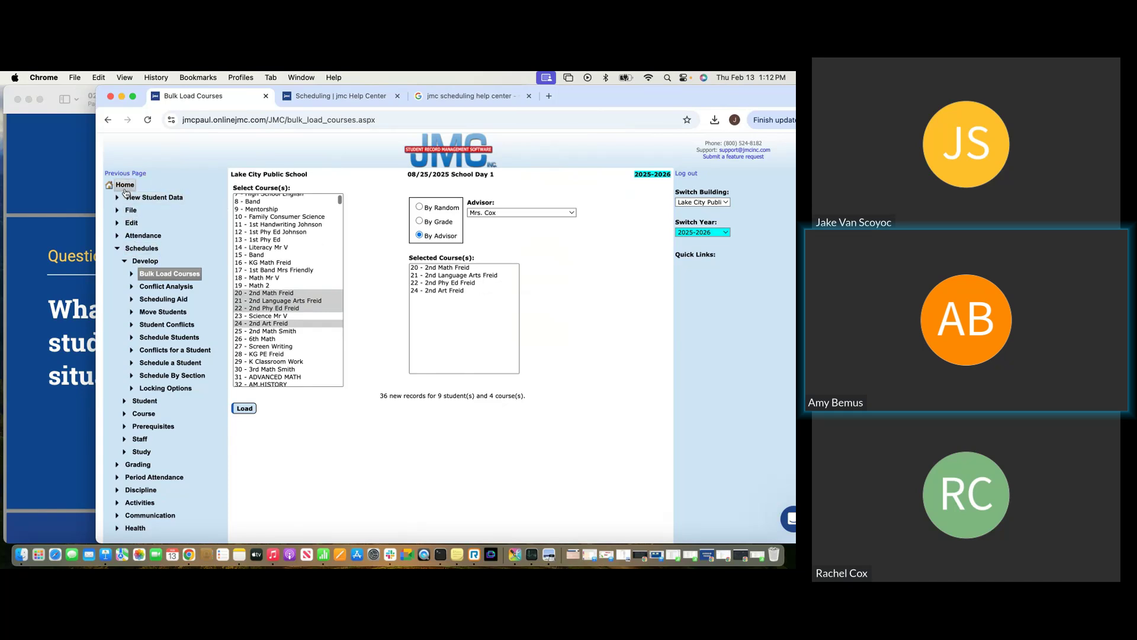
Go back to the jmc home page from the Bulk Load Courses screen.
click(125, 186)
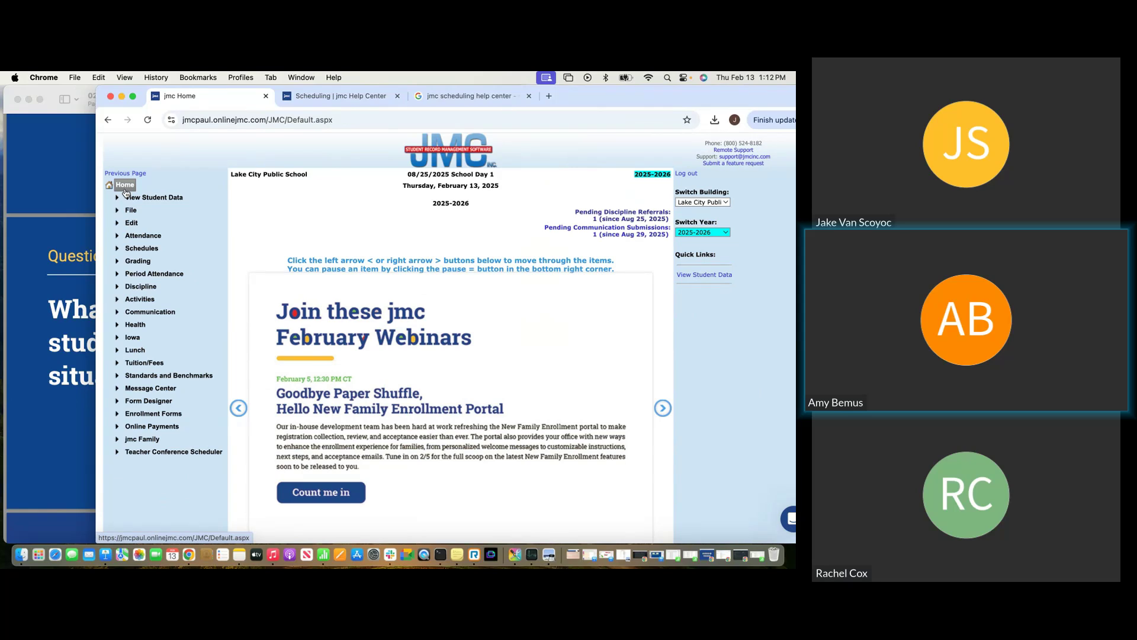
Open Edit Course Data and step forward to course 5, 1st Grade Math Smith.
click(142, 248)
click(153, 298)
click(153, 298)
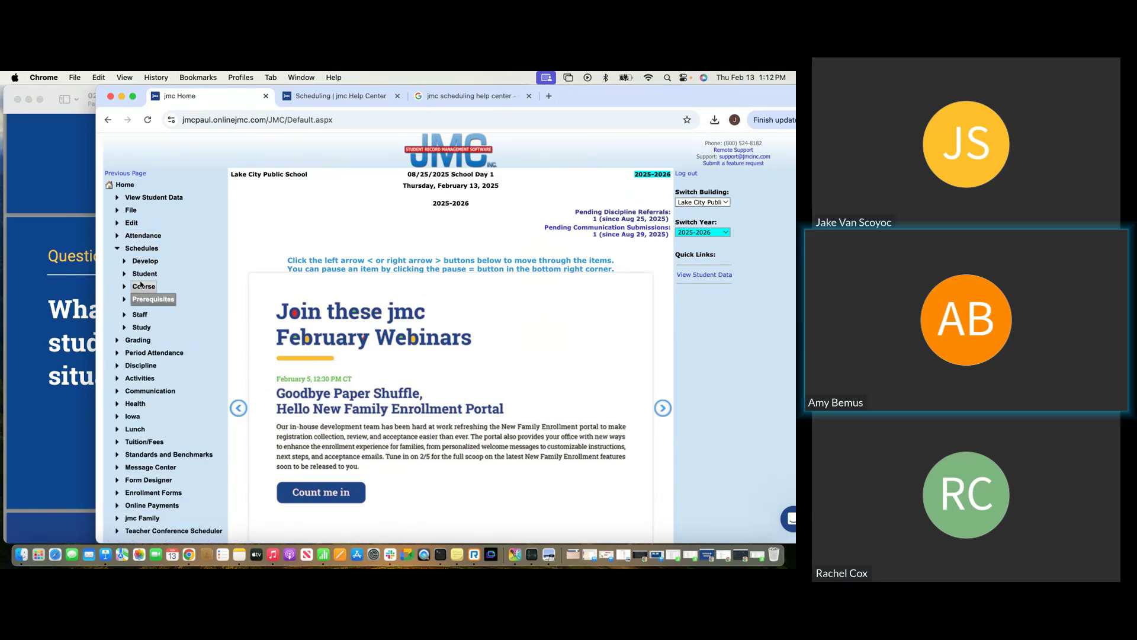
click(142, 286)
click(161, 299)
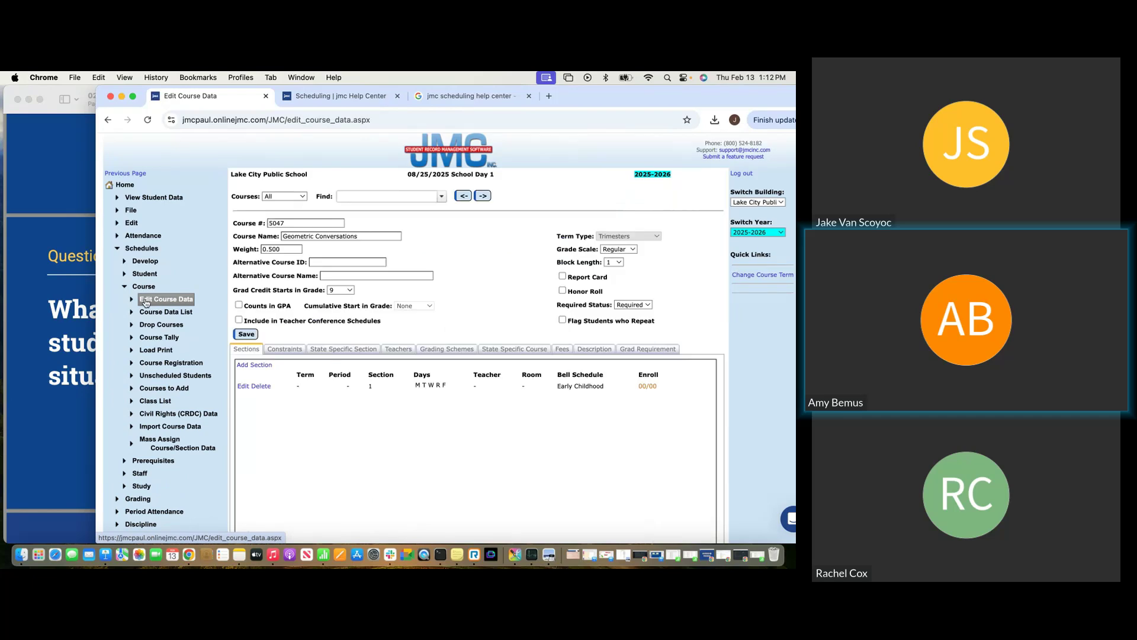
click(482, 197)
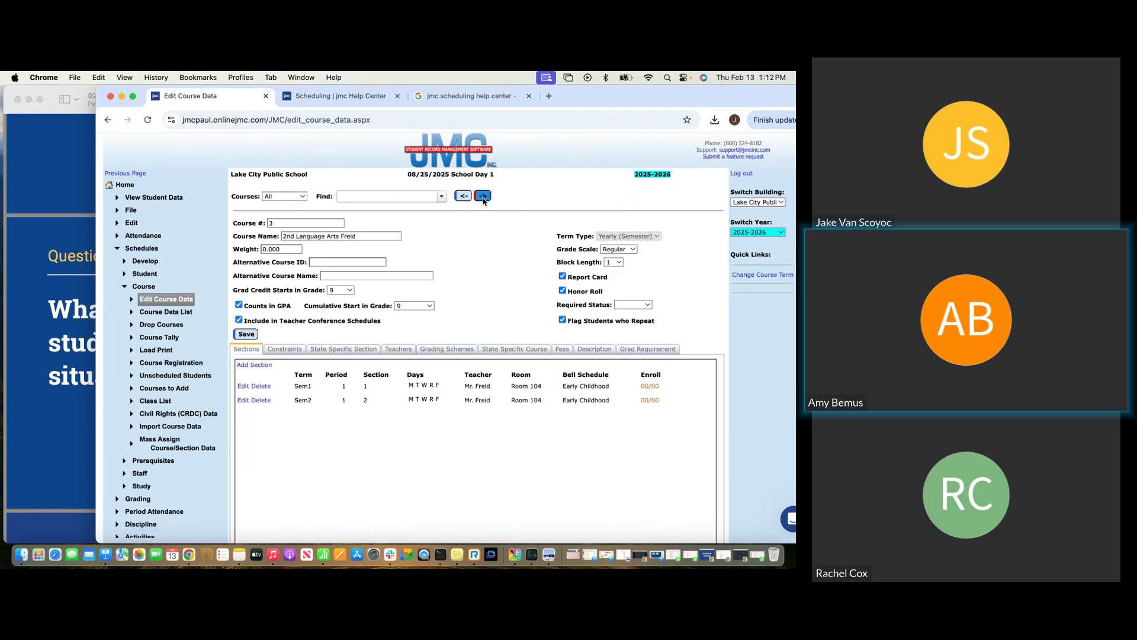
click(483, 197)
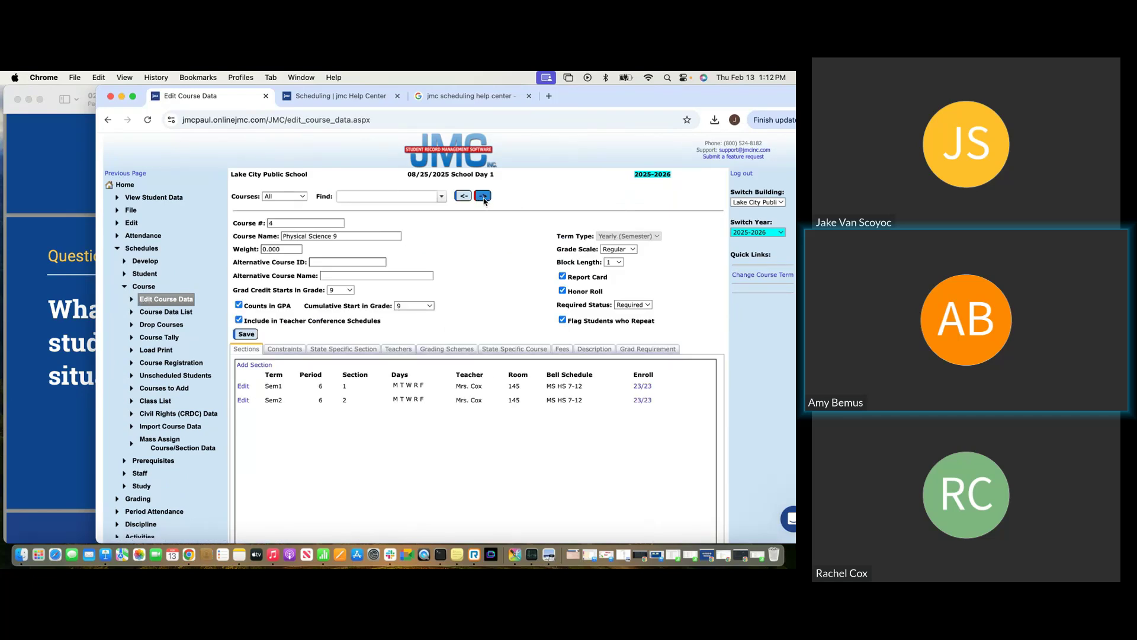
click(483, 196)
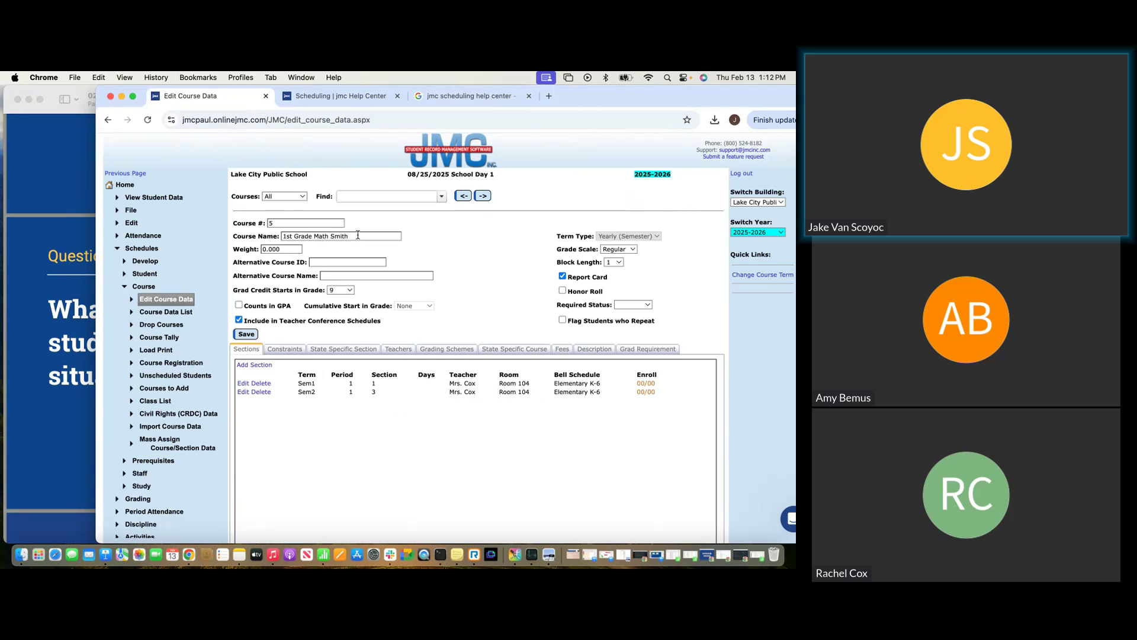
Clear course 5's name, save it, and check it in the course Find list.
drag(358, 235, 274, 233)
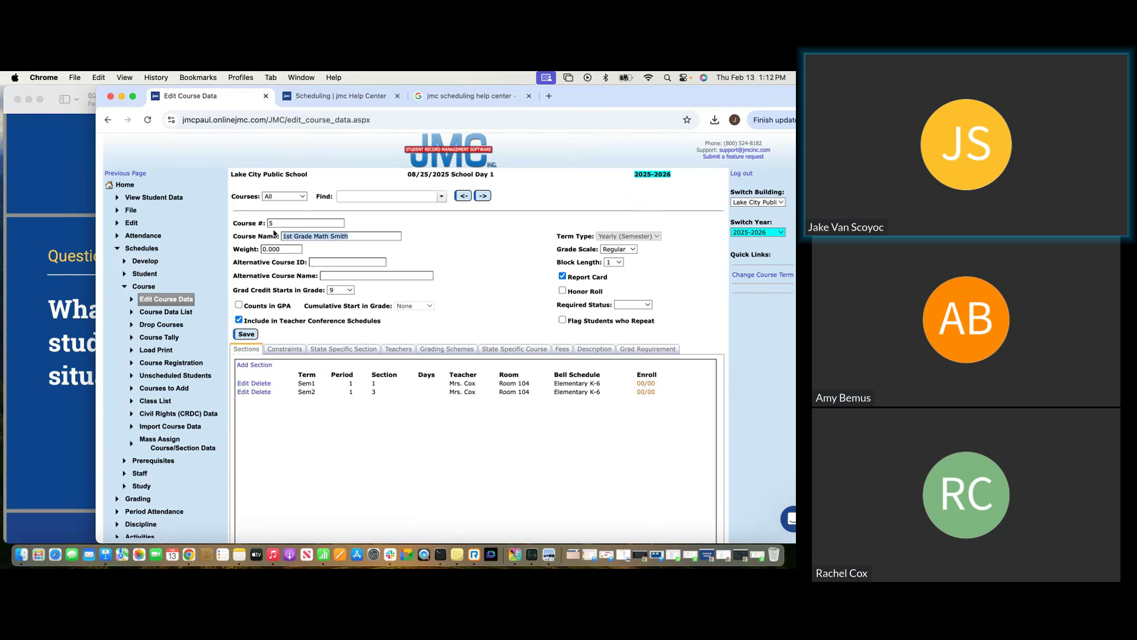
click(245, 336)
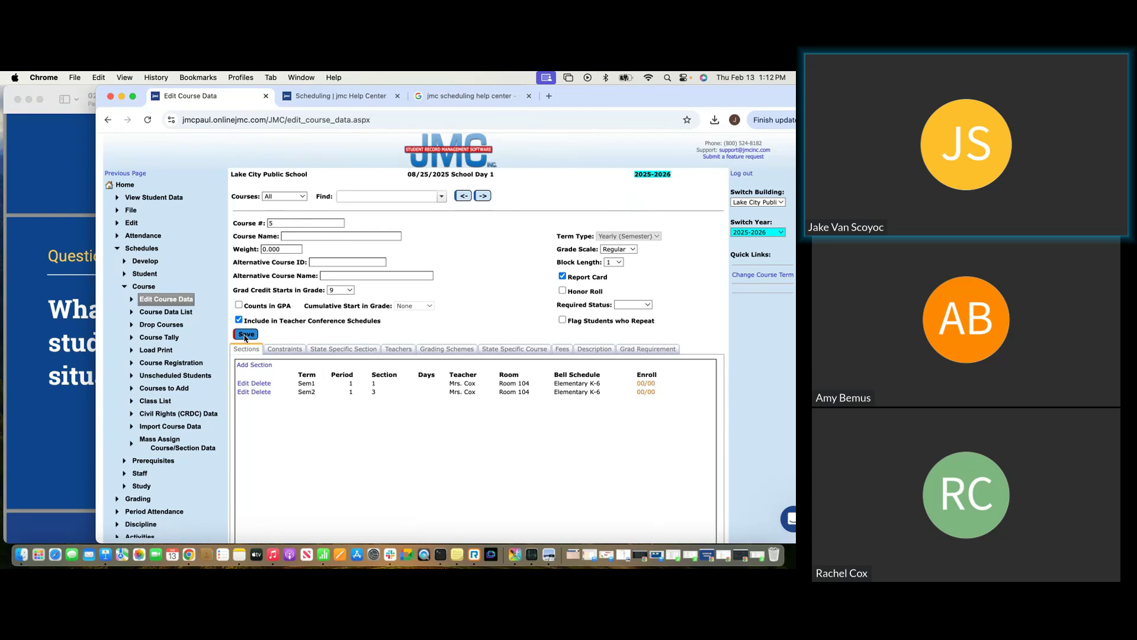
click(483, 196)
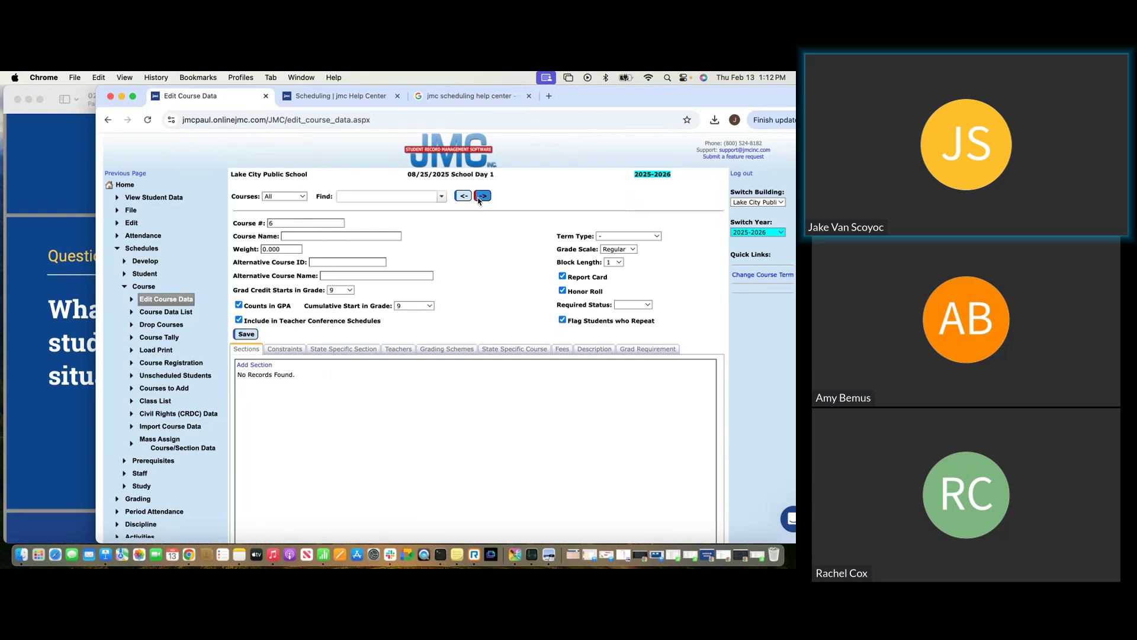
click(463, 197)
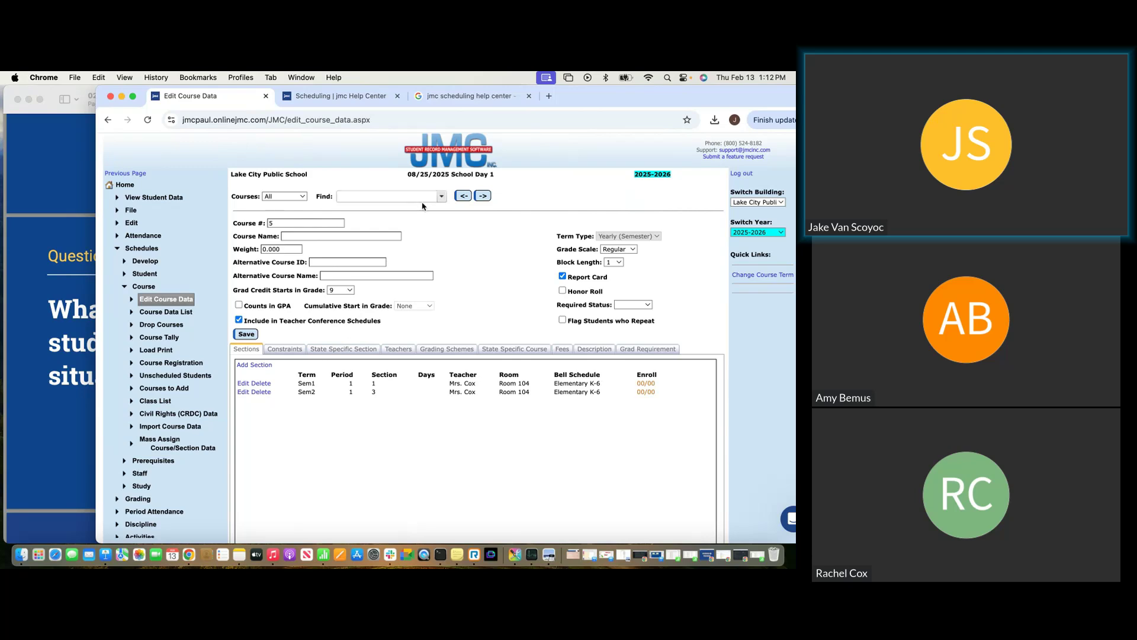
click(441, 197)
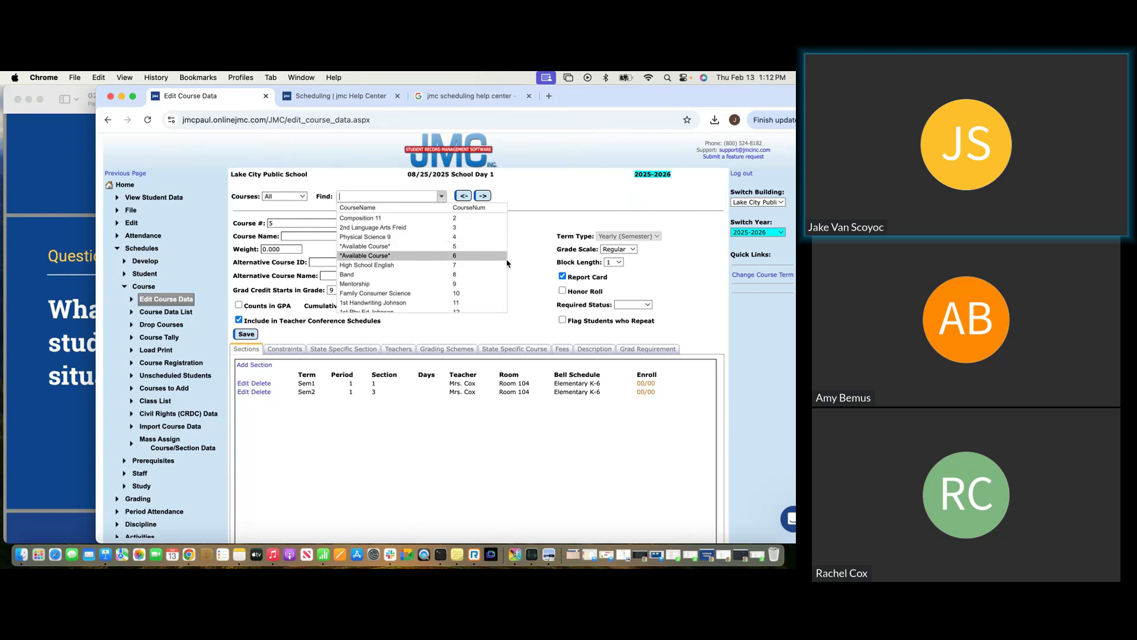
click(367, 252)
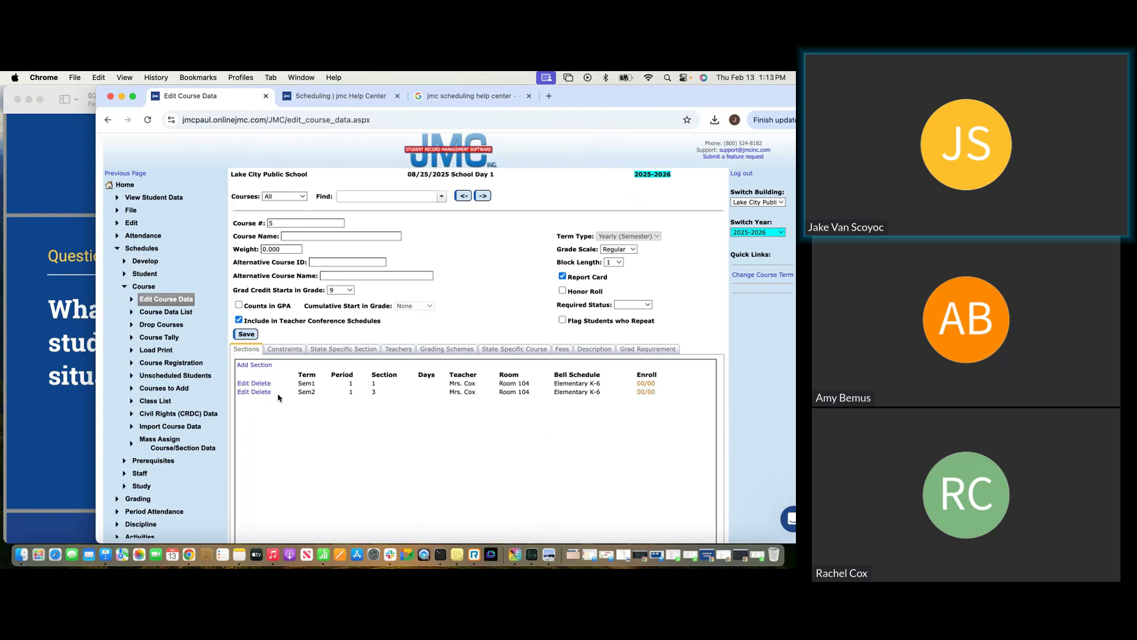
Delete course 5's Sem2 and Sem1 Room 104 sections, confirming each deletion.
click(261, 392)
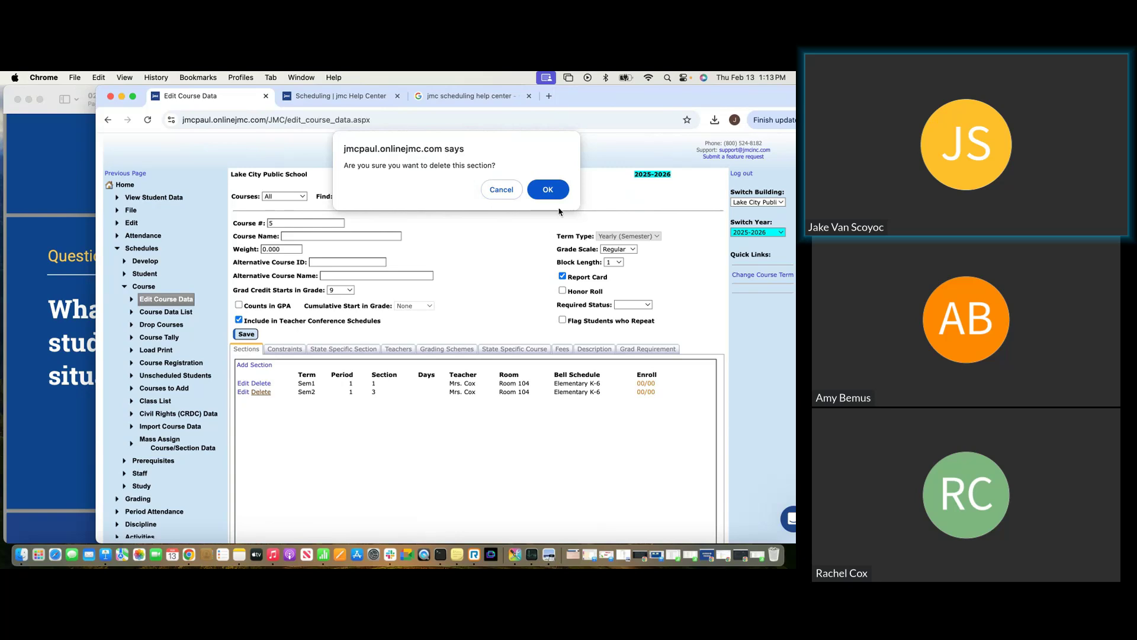
click(550, 191)
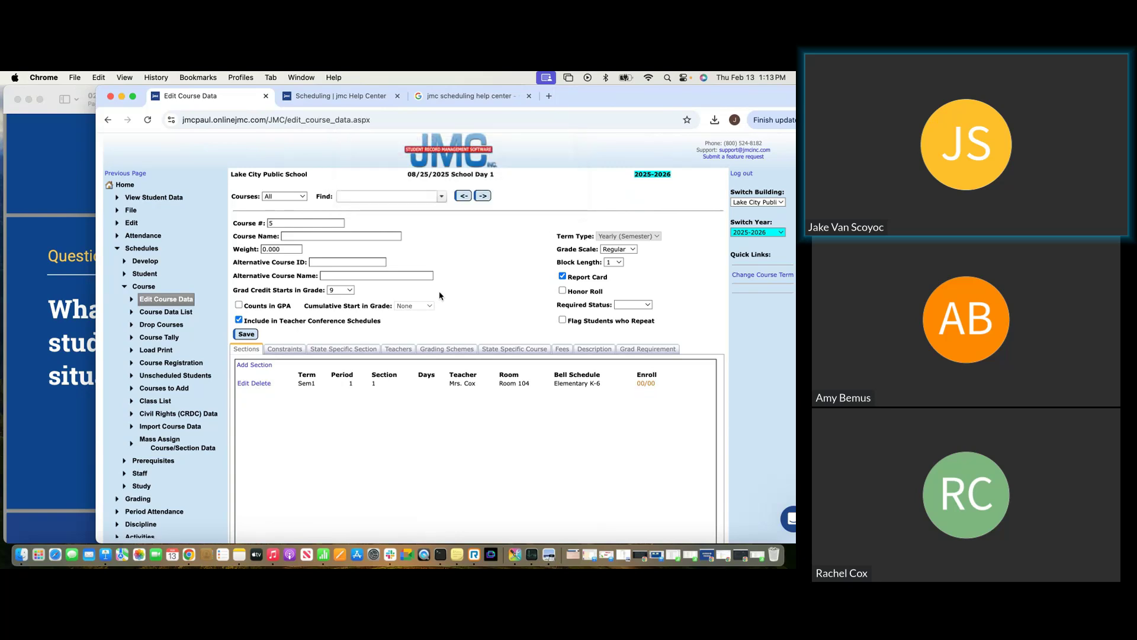
click(266, 384)
click(548, 190)
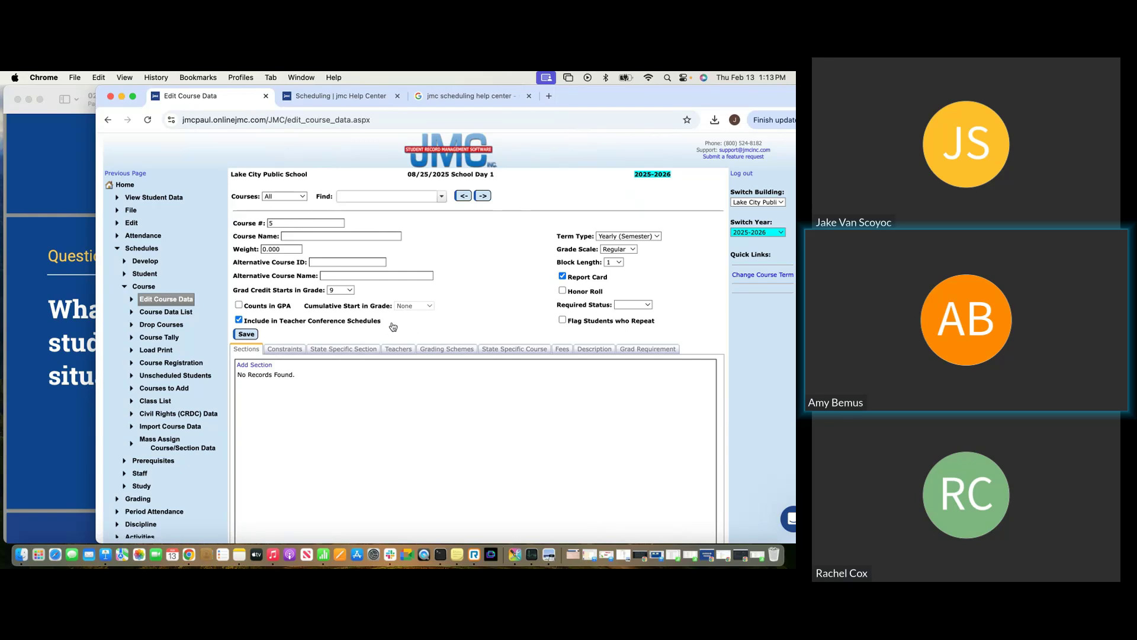
click(144, 287)
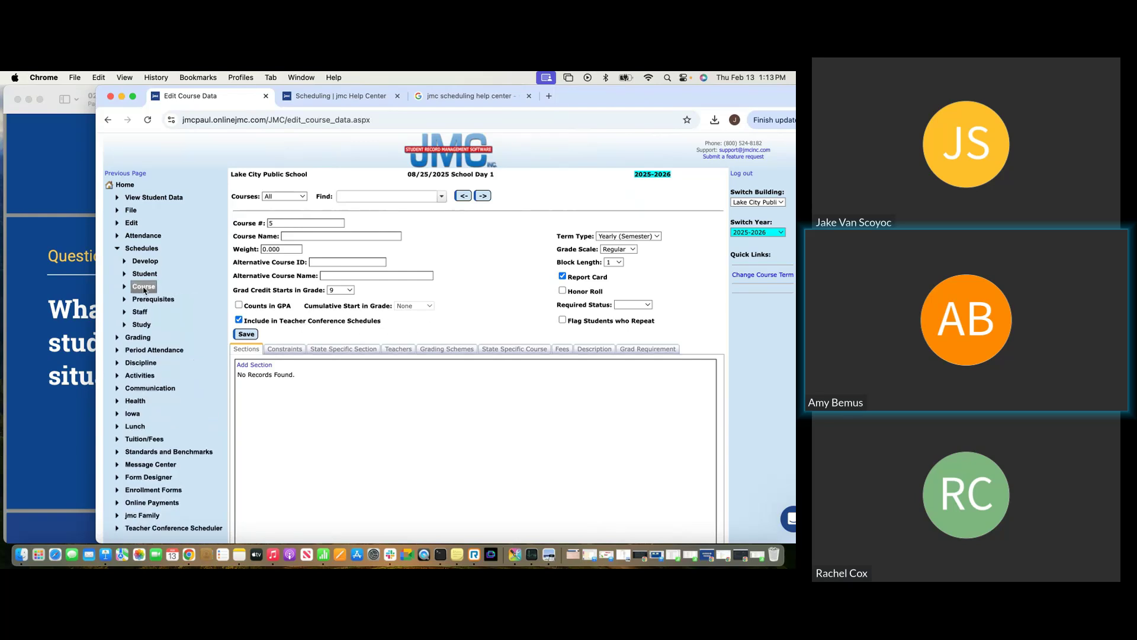
Show the Teacher Conference Scheduler settings' Teachers tab for school year 2024-2025.
click(141, 249)
scroll(147, 399, down, 2)
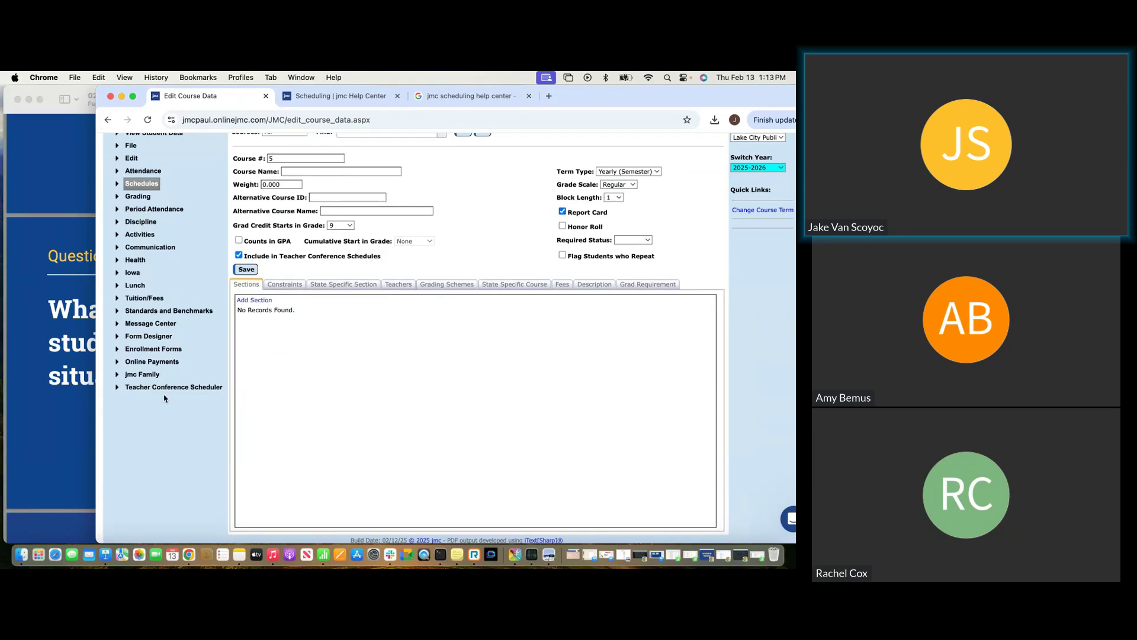
click(148, 390)
click(146, 401)
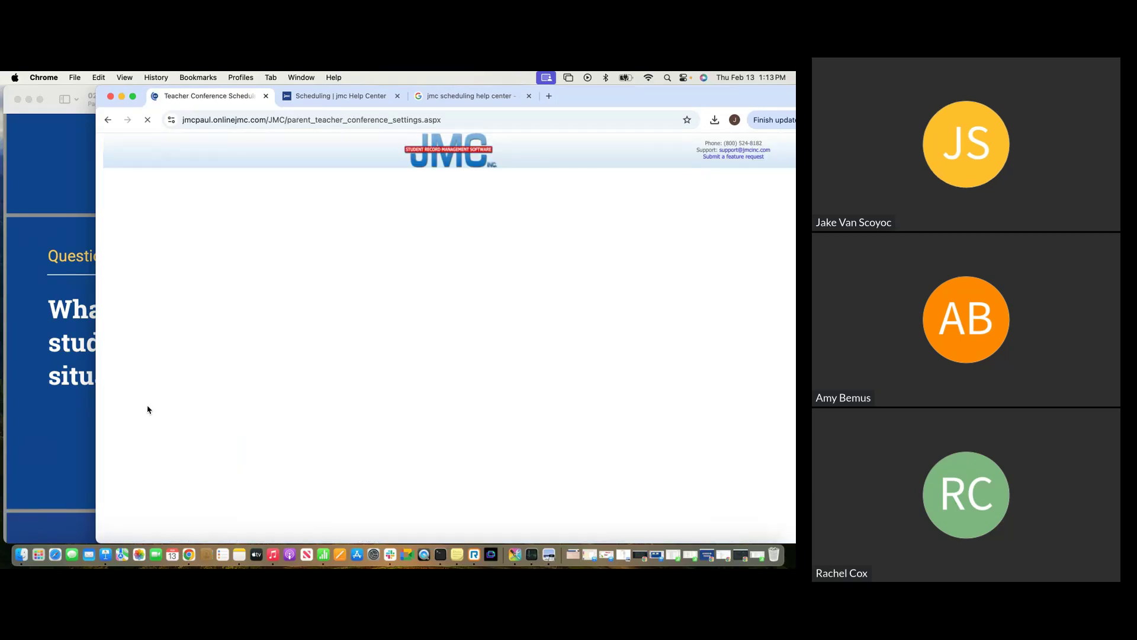
click(273, 259)
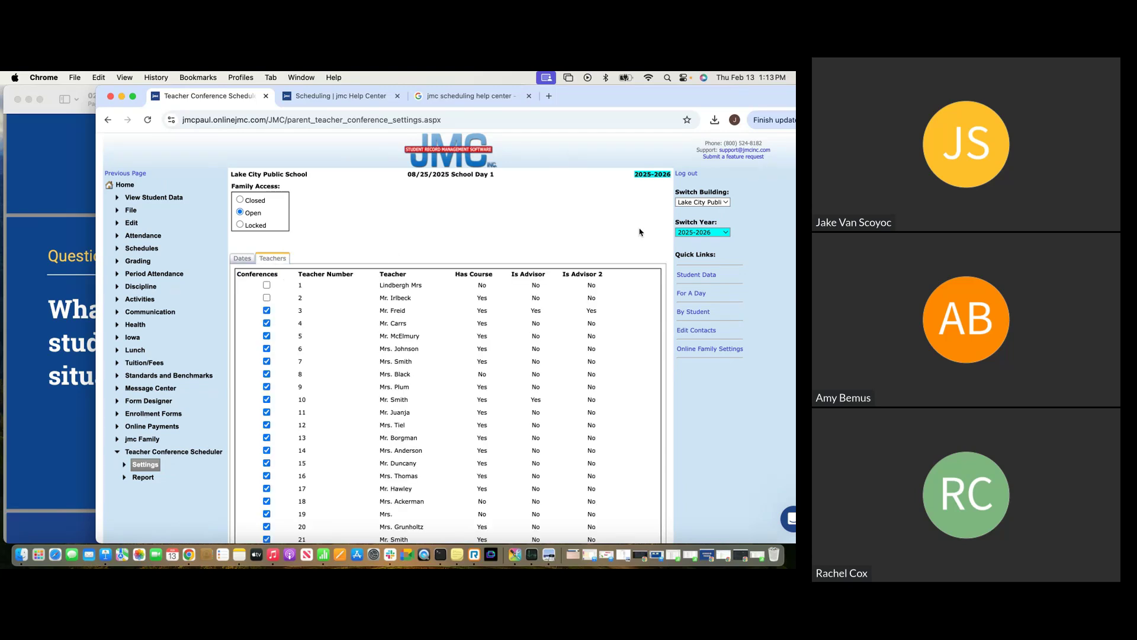
click(681, 233)
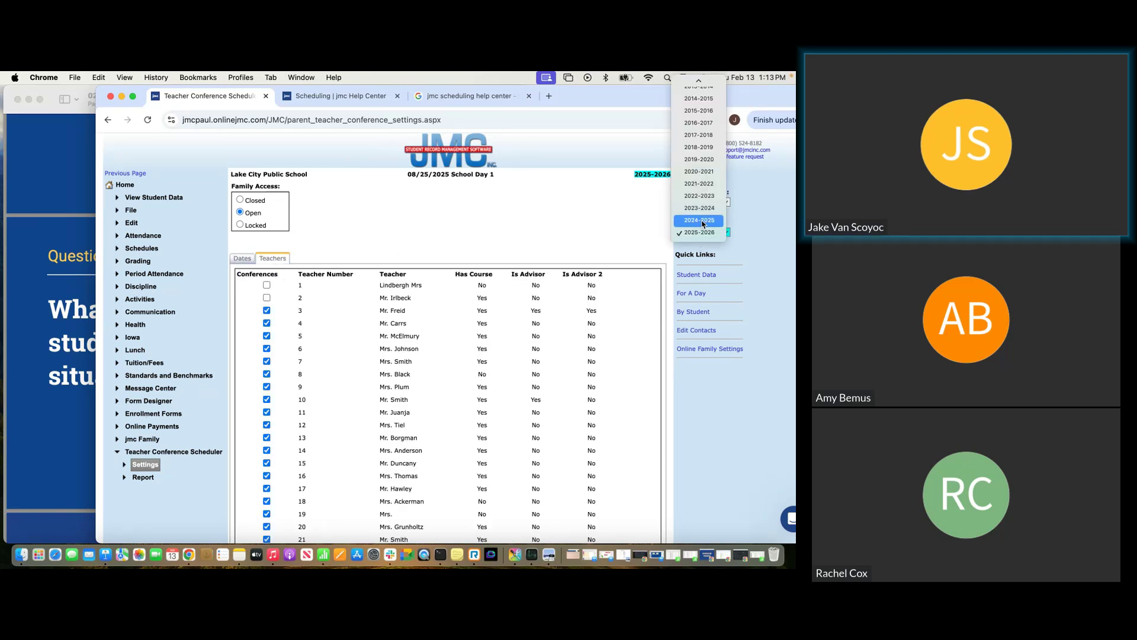
click(703, 222)
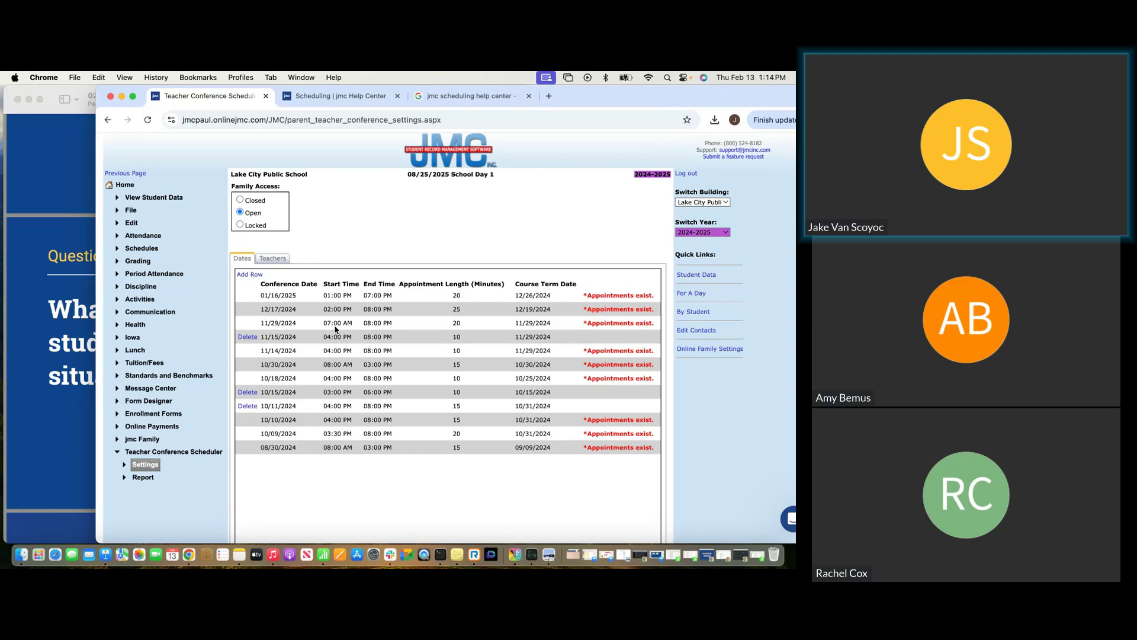
Untick Include in Teacher Conference Schedules for course 2, Composition 11, and save.
click(148, 249)
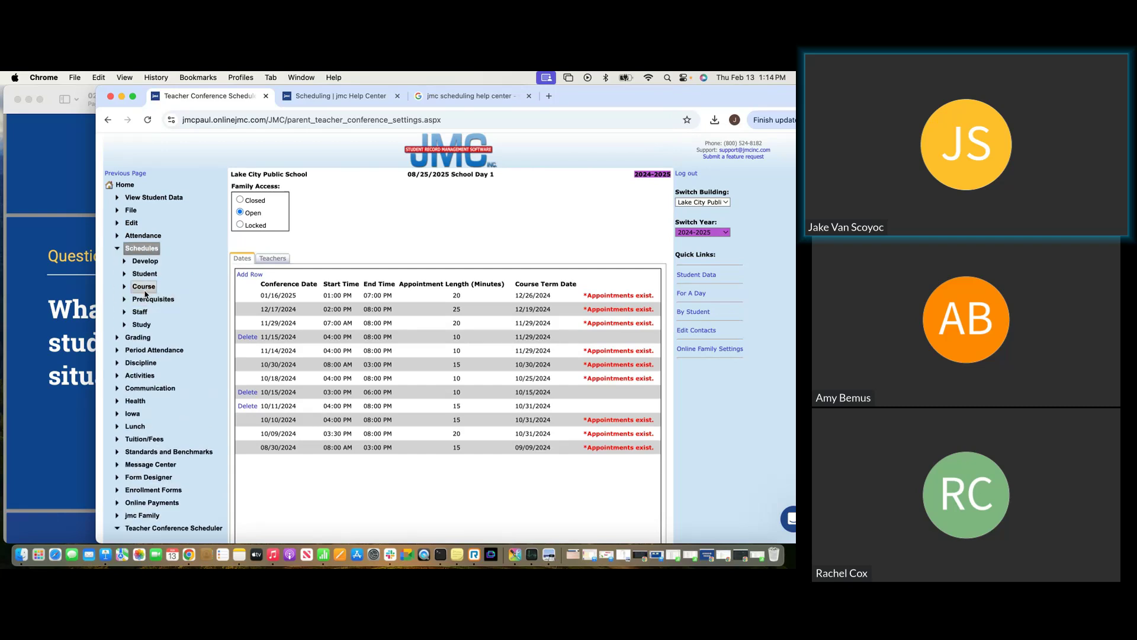
click(145, 289)
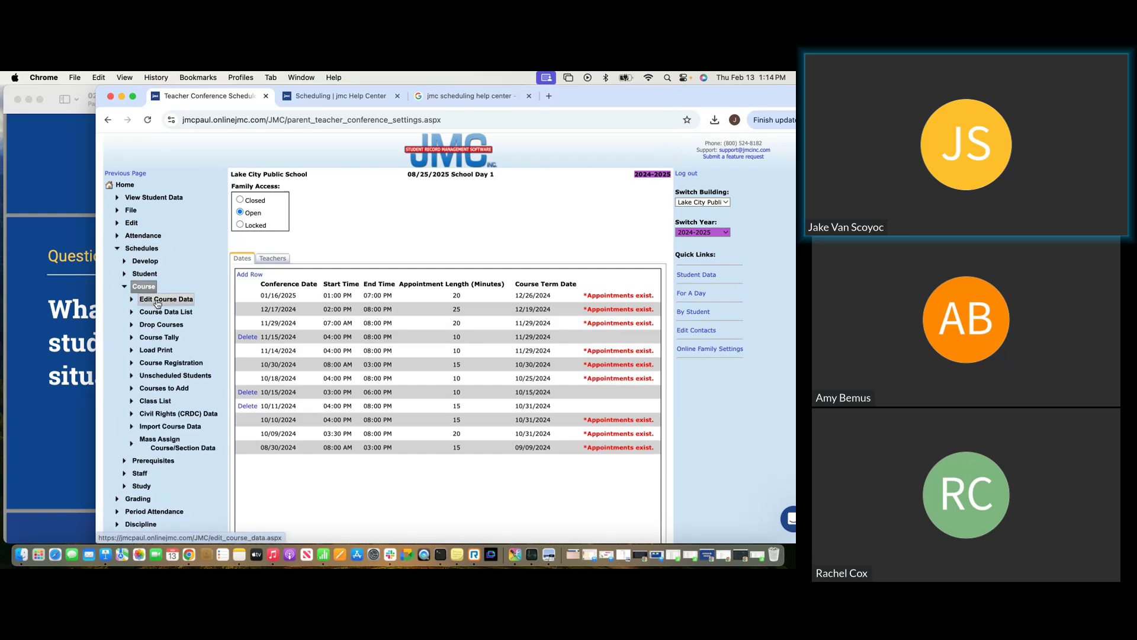
click(159, 301)
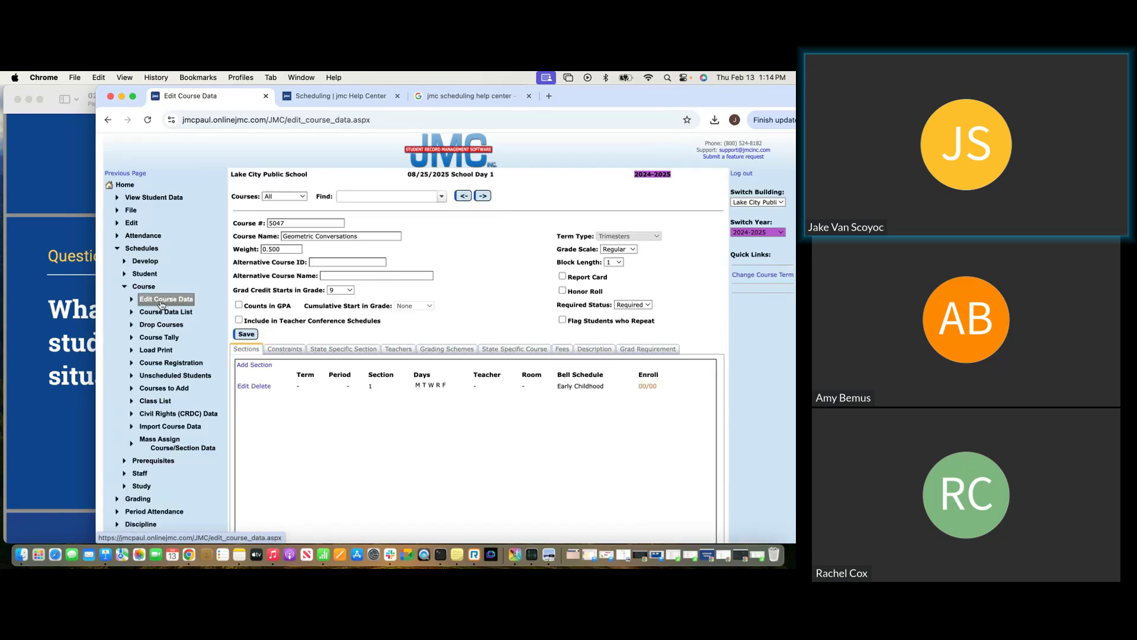
click(481, 197)
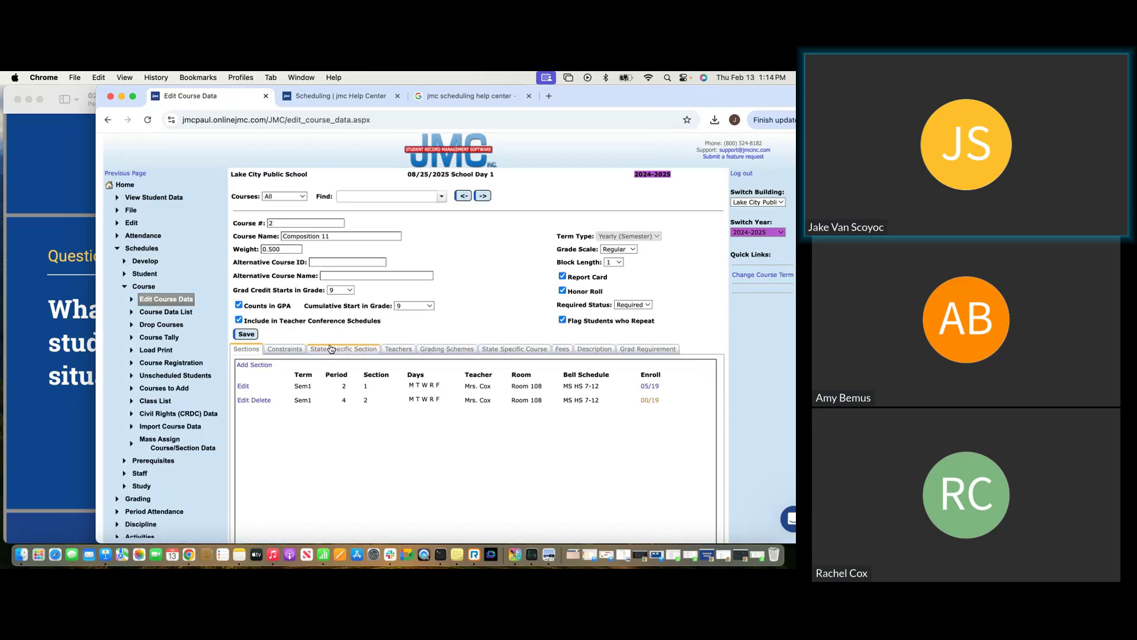
click(239, 320)
click(144, 286)
Open Attendance > Staff > Teachers and review teacher 1's unchecked Conferences setting.
click(141, 235)
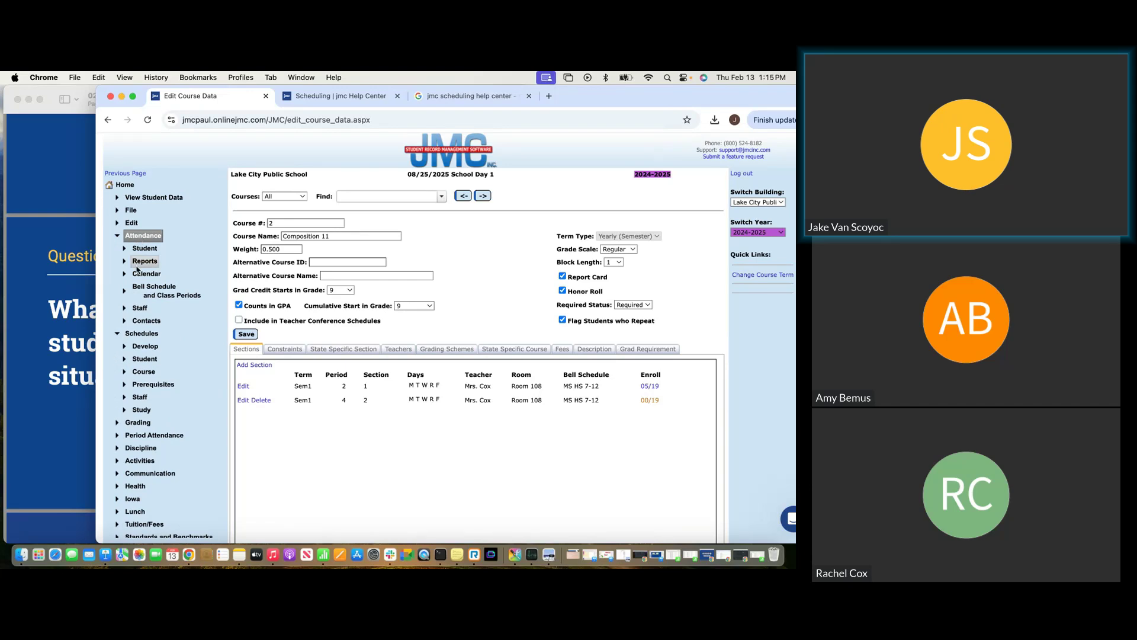
click(139, 308)
click(153, 333)
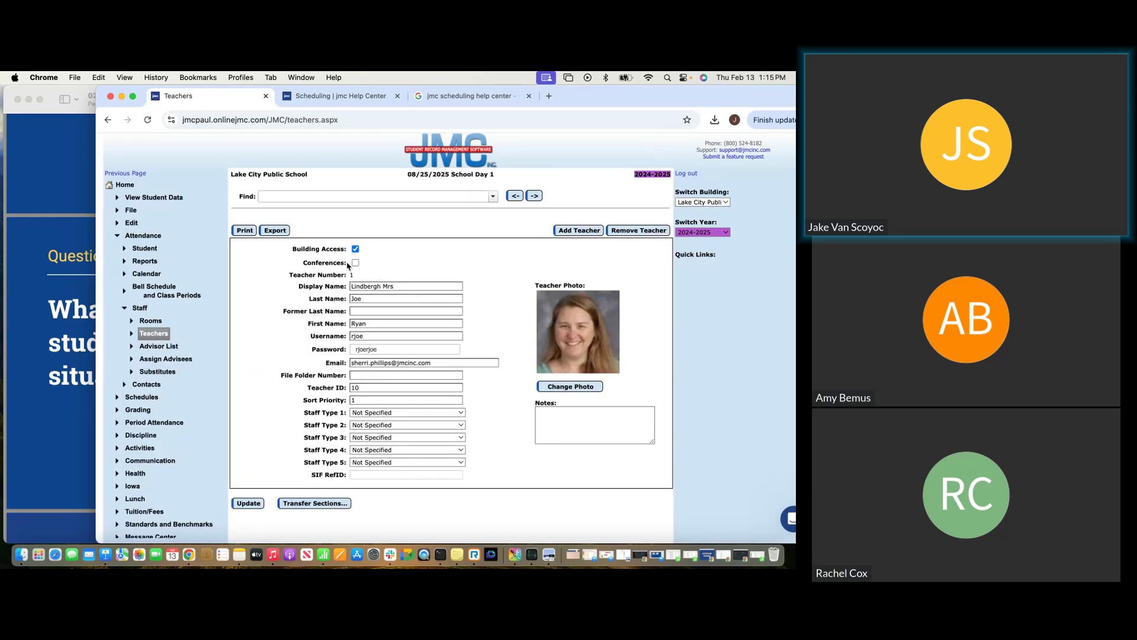
drag(347, 263, 304, 265)
click(140, 308)
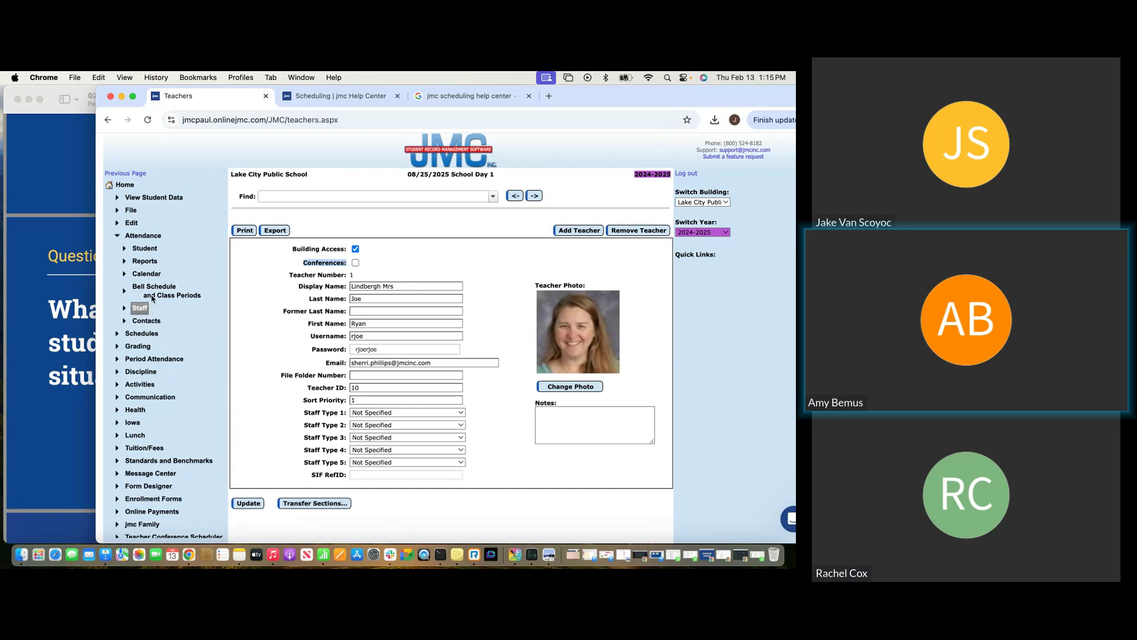
click(141, 239)
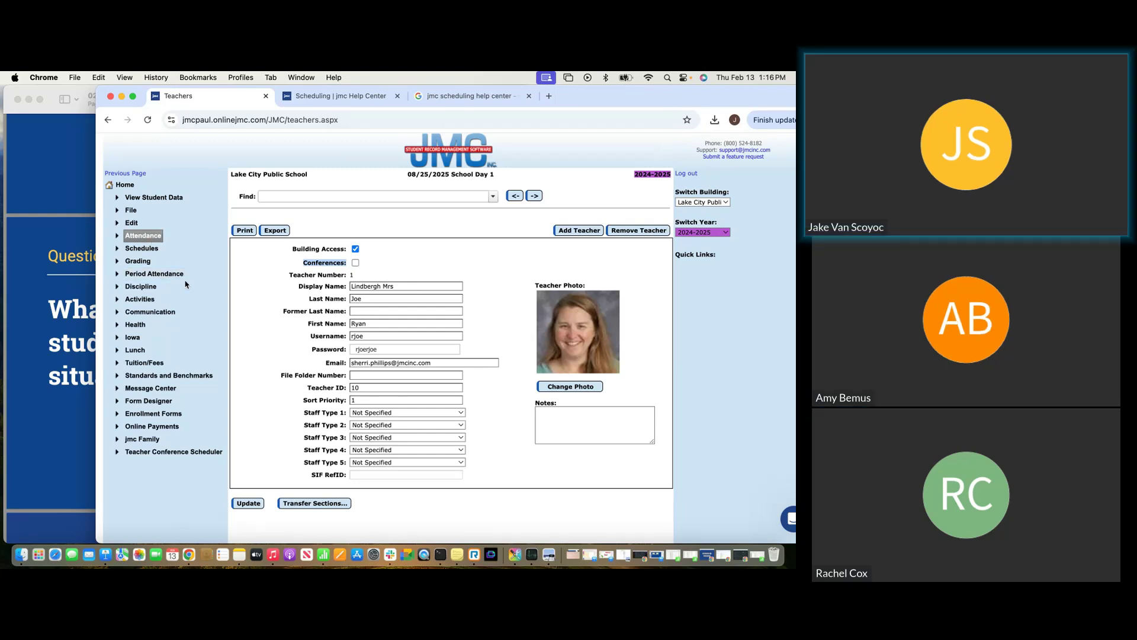
click(142, 248)
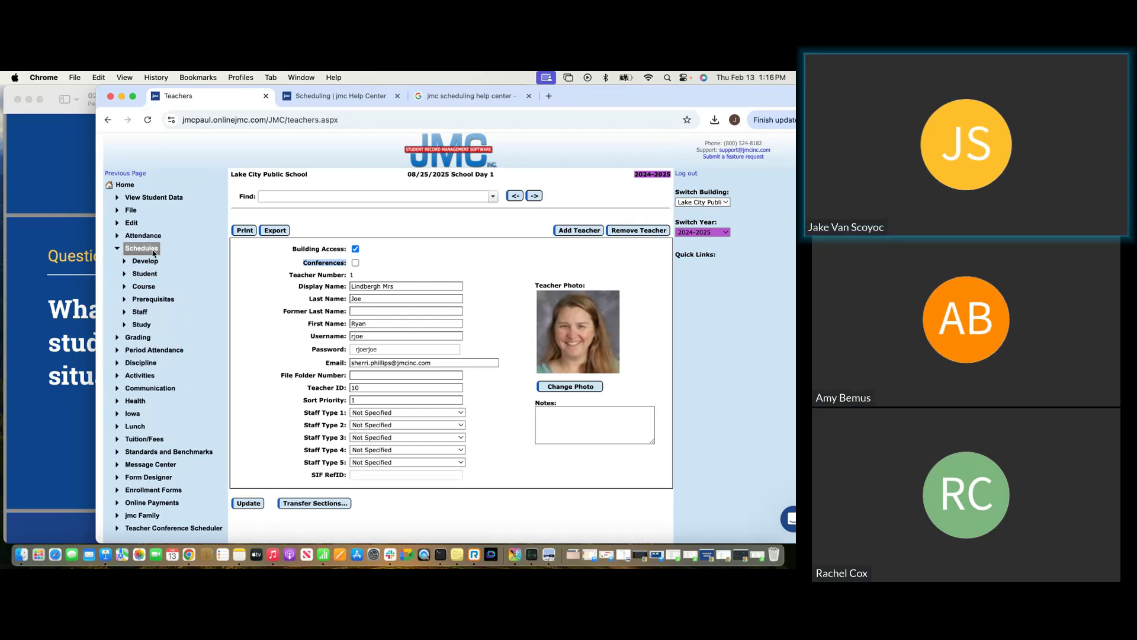
Generate the Course Schedule Info list, including courses with no students enrolled.
click(144, 288)
click(165, 312)
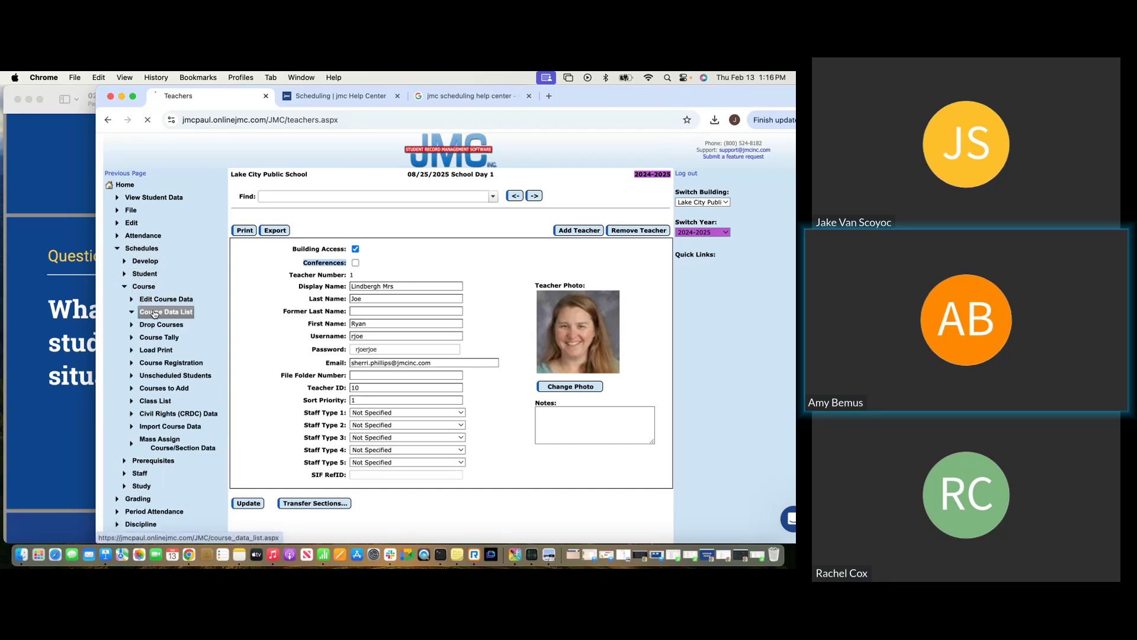
click(240, 215)
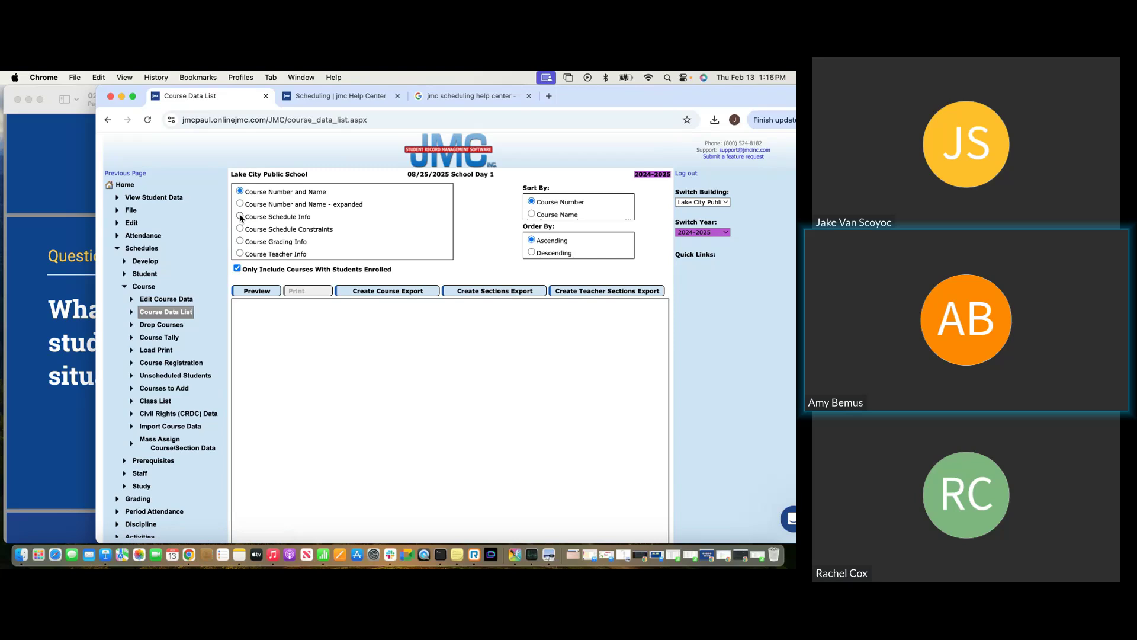
click(237, 269)
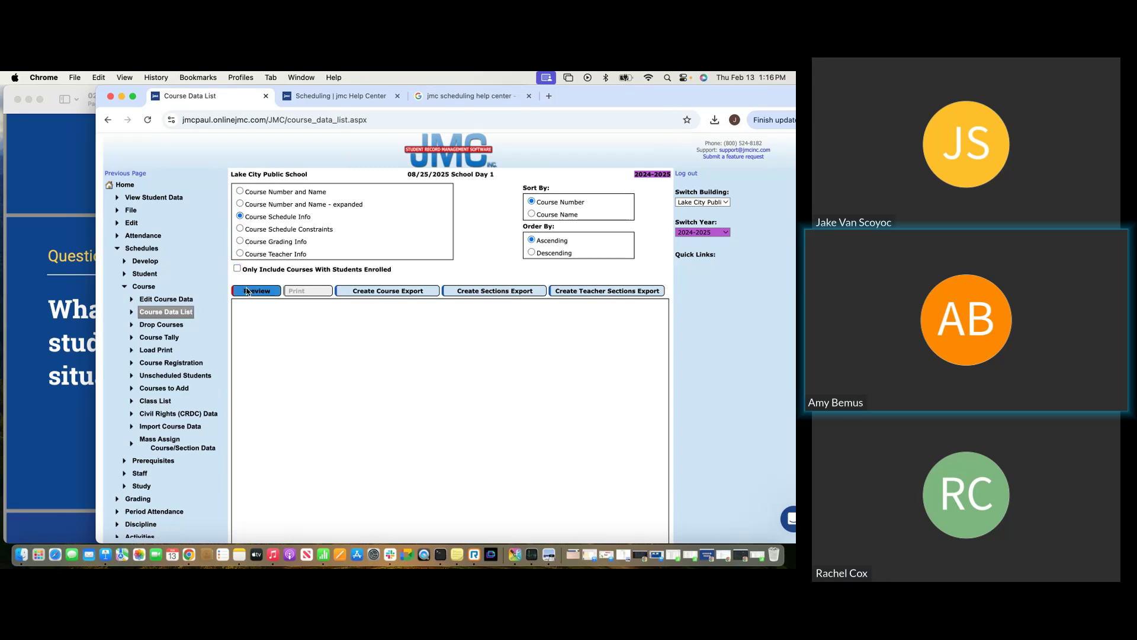
click(248, 290)
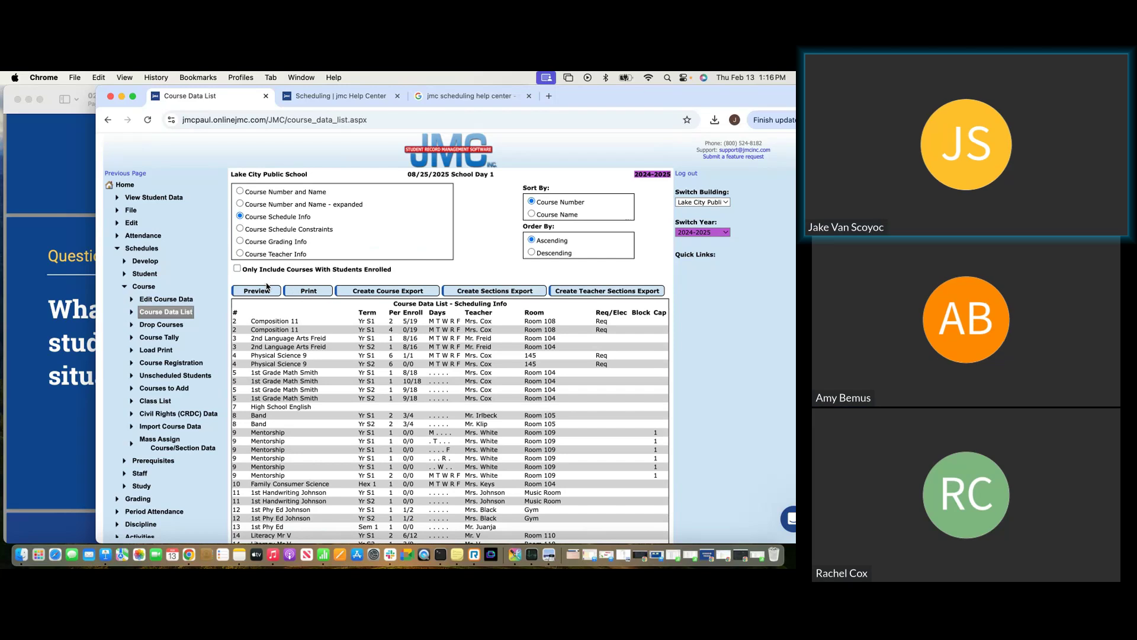
Review the 2nd Language Arts and 2nd Phy Ed Freid sections' 0/9 enrollment and terms.
scroll(268, 287, down, 1)
scroll(271, 287, down, 2)
scroll(271, 287, up, 2)
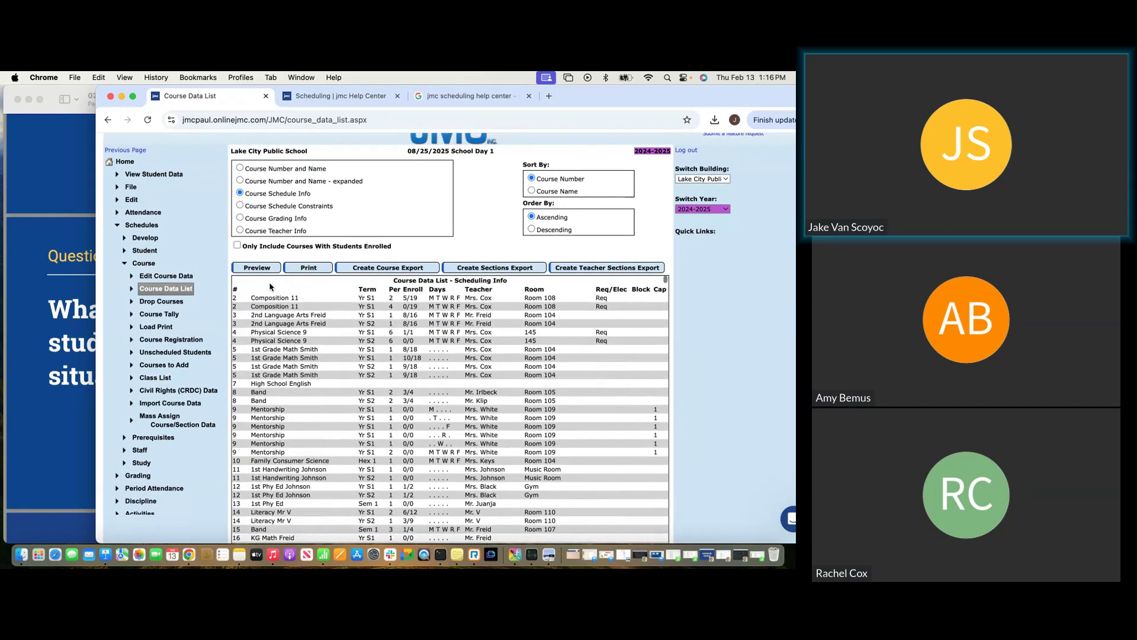
scroll(306, 362, down, 6)
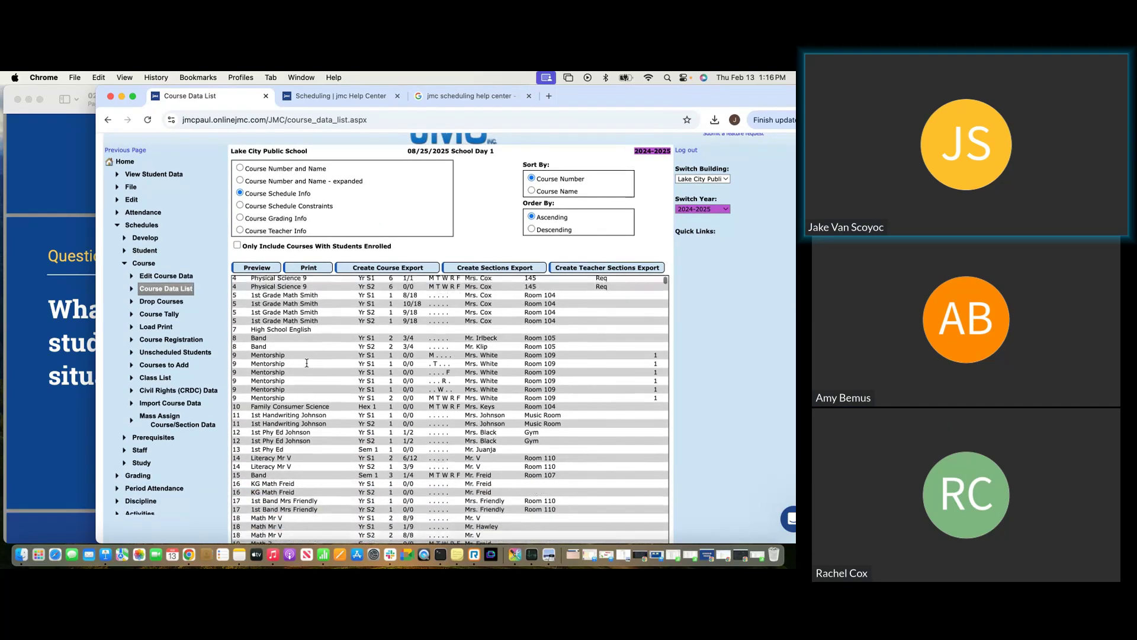
scroll(307, 366, down, 4)
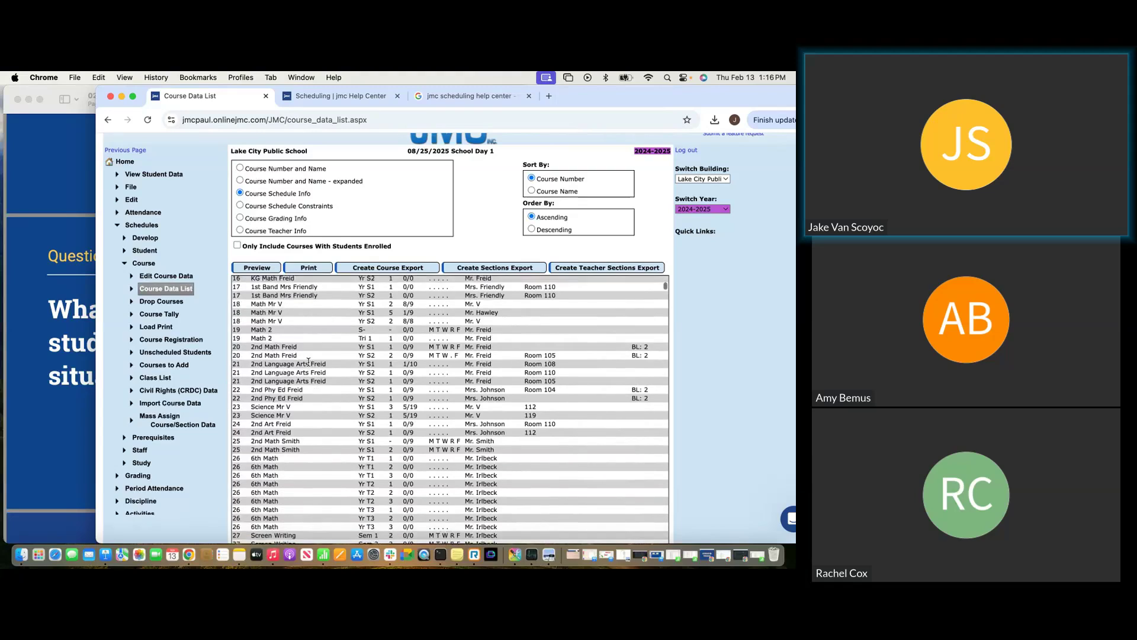
double_click(237, 373)
drag(256, 374, 447, 396)
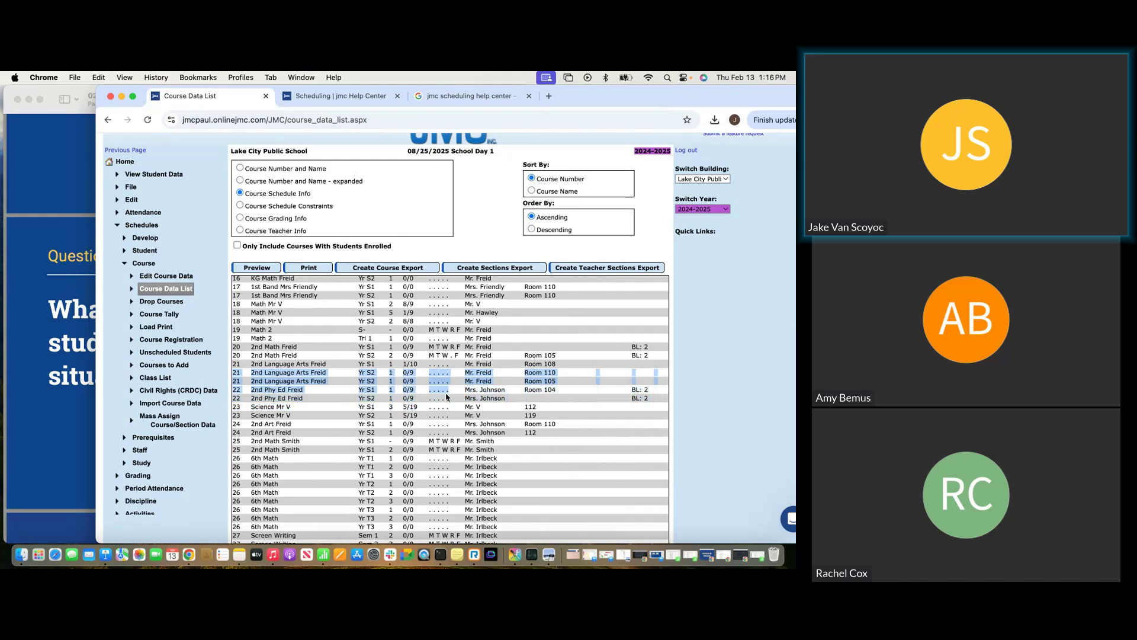
click(368, 394)
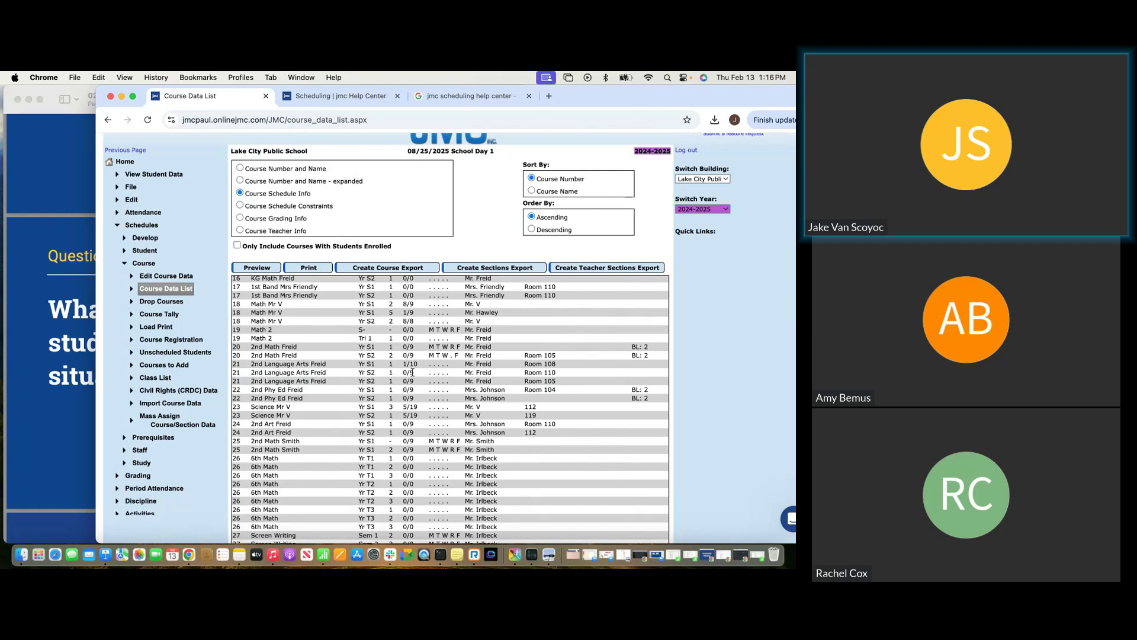
drag(416, 381, 398, 384)
key(super+equal)
key(super+equal)
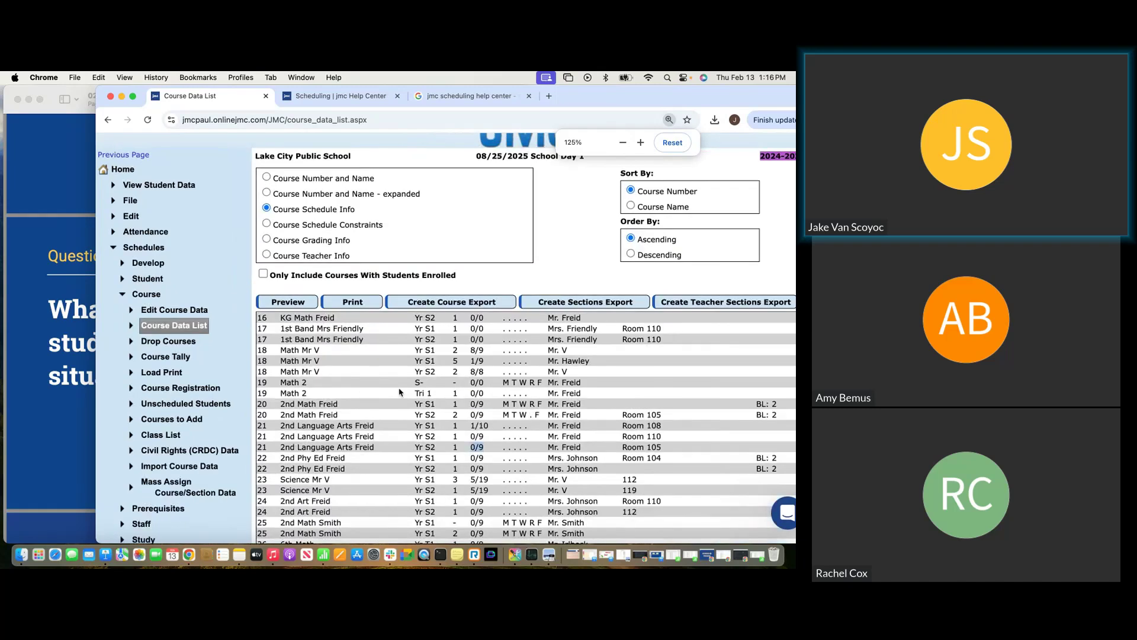
click(404, 457)
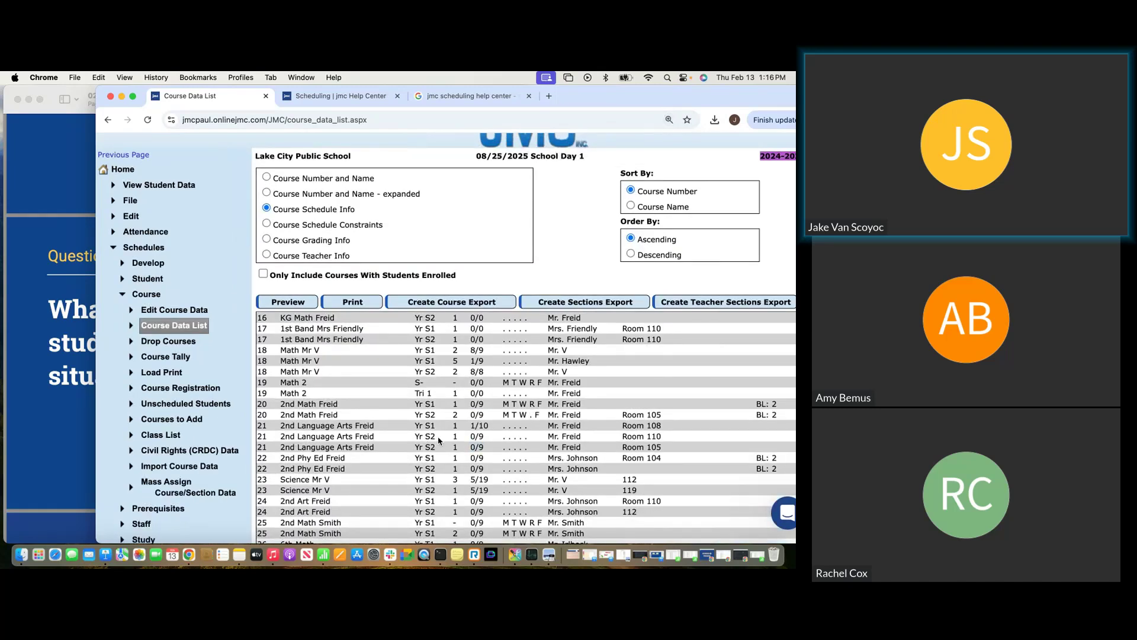
drag(436, 426, 414, 436)
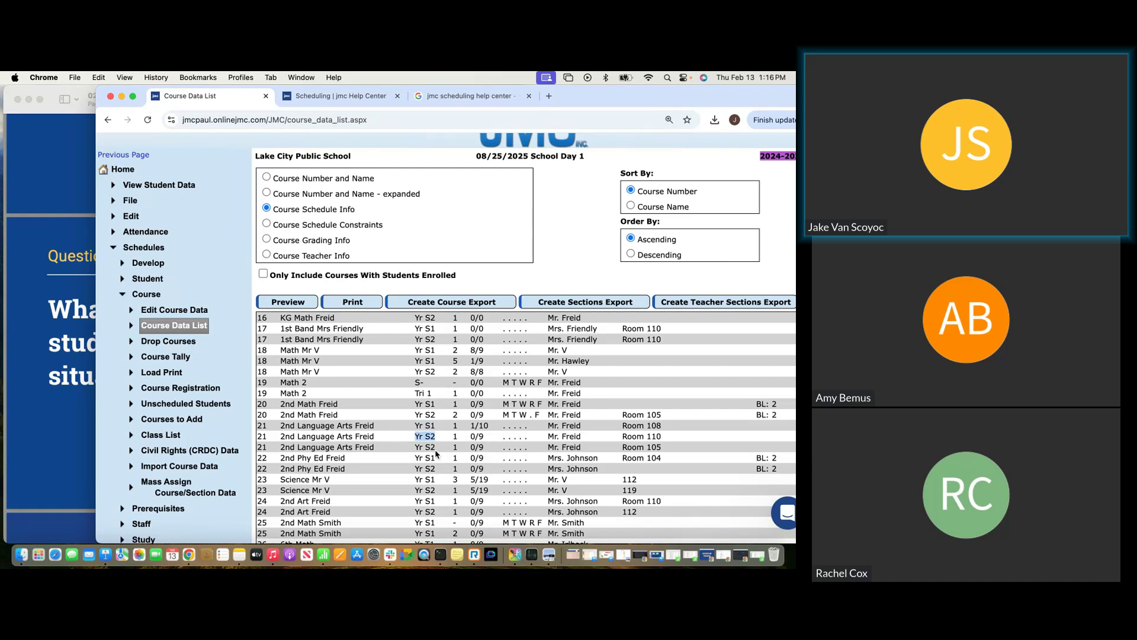
drag(435, 458, 414, 469)
Open the Schedule Students page under the schedule development tools.
click(144, 296)
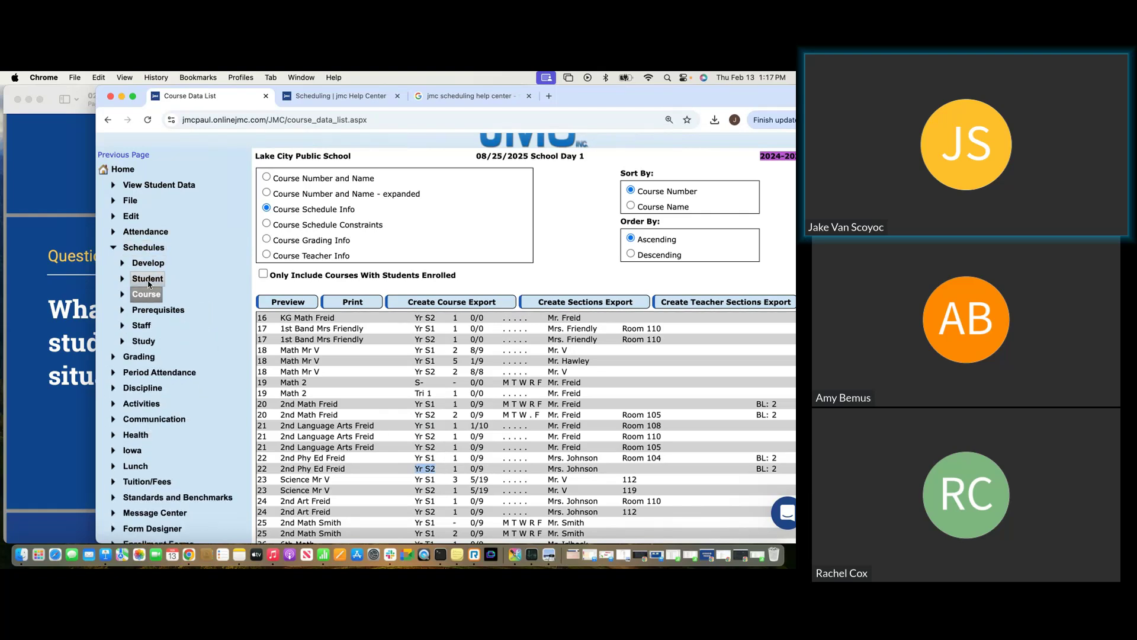
click(147, 279)
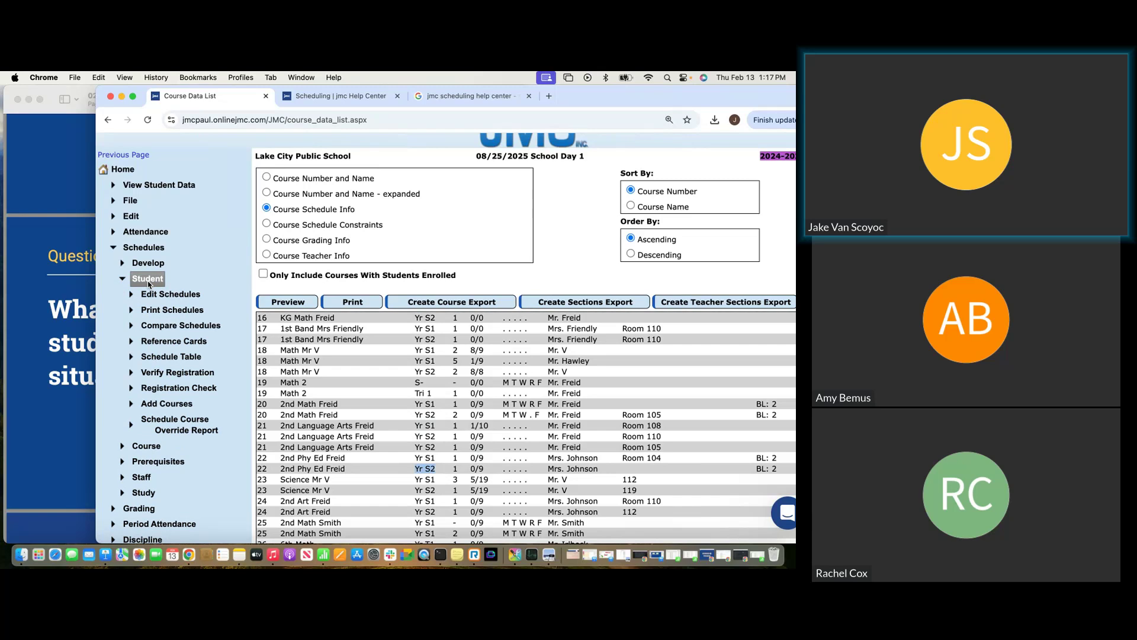
click(148, 279)
click(149, 264)
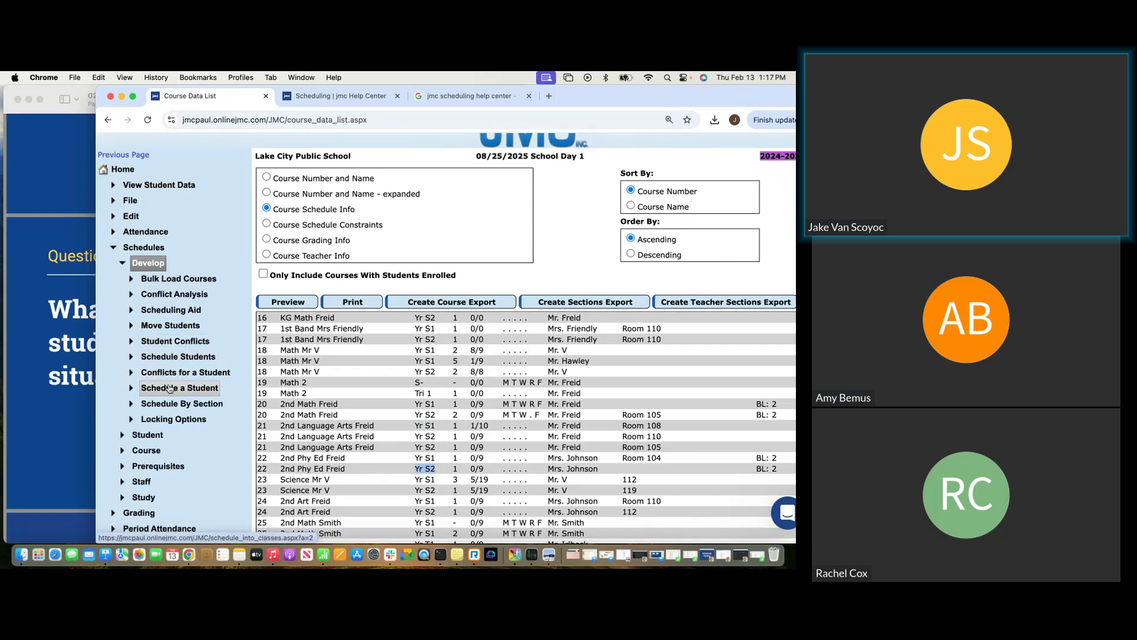
click(172, 357)
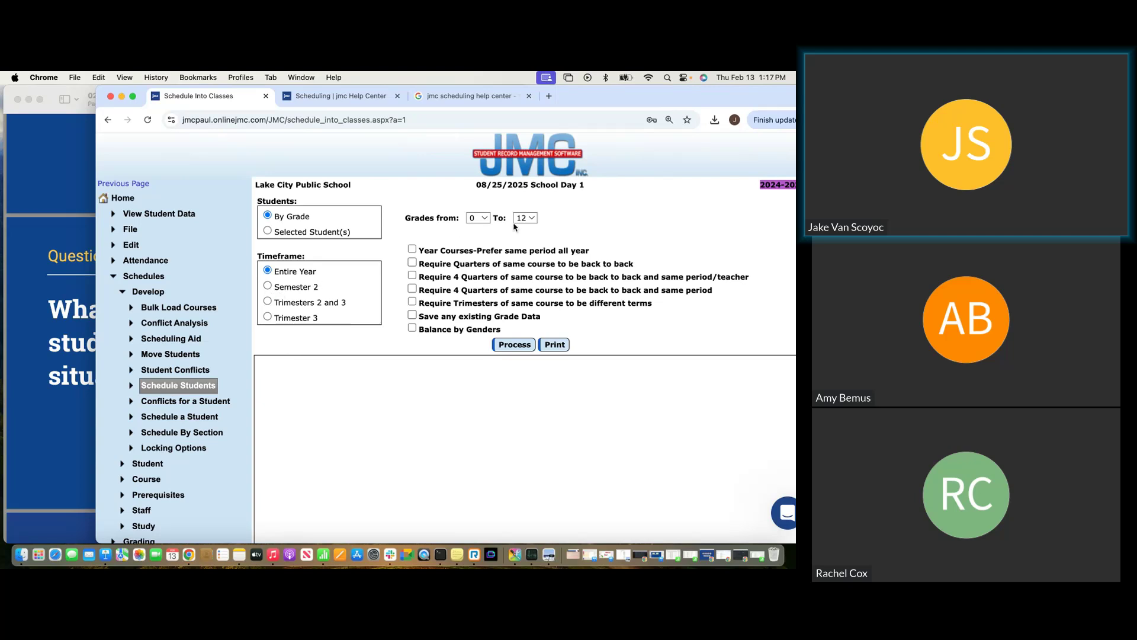
Schedule grades 2 to 2, with year courses preferring the same period, and process.
click(475, 219)
click(476, 247)
click(521, 219)
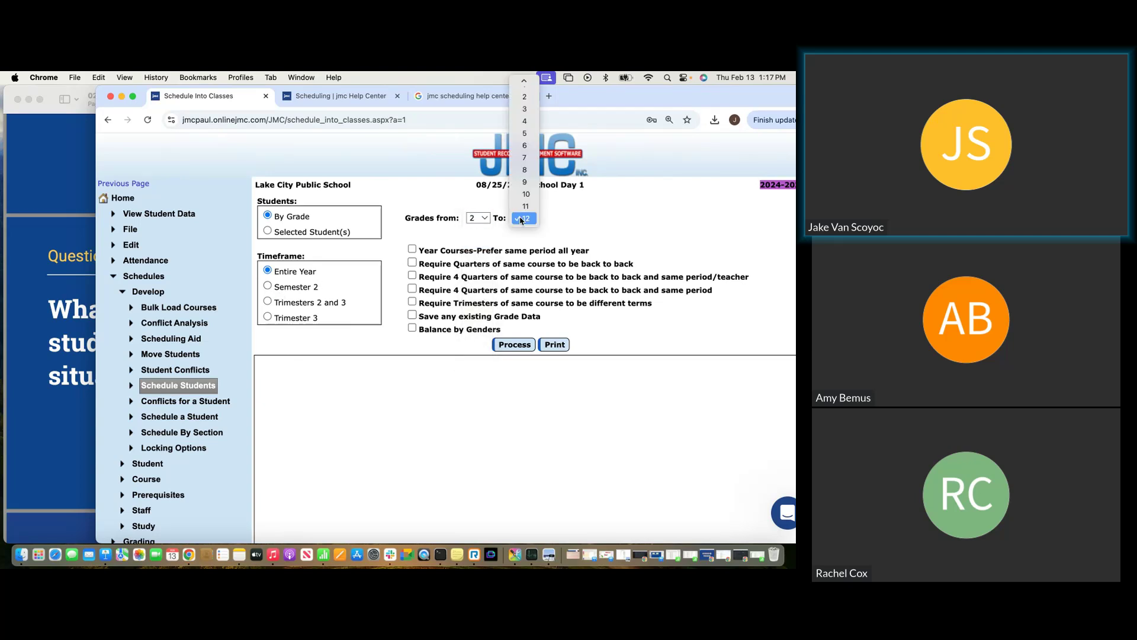
click(524, 97)
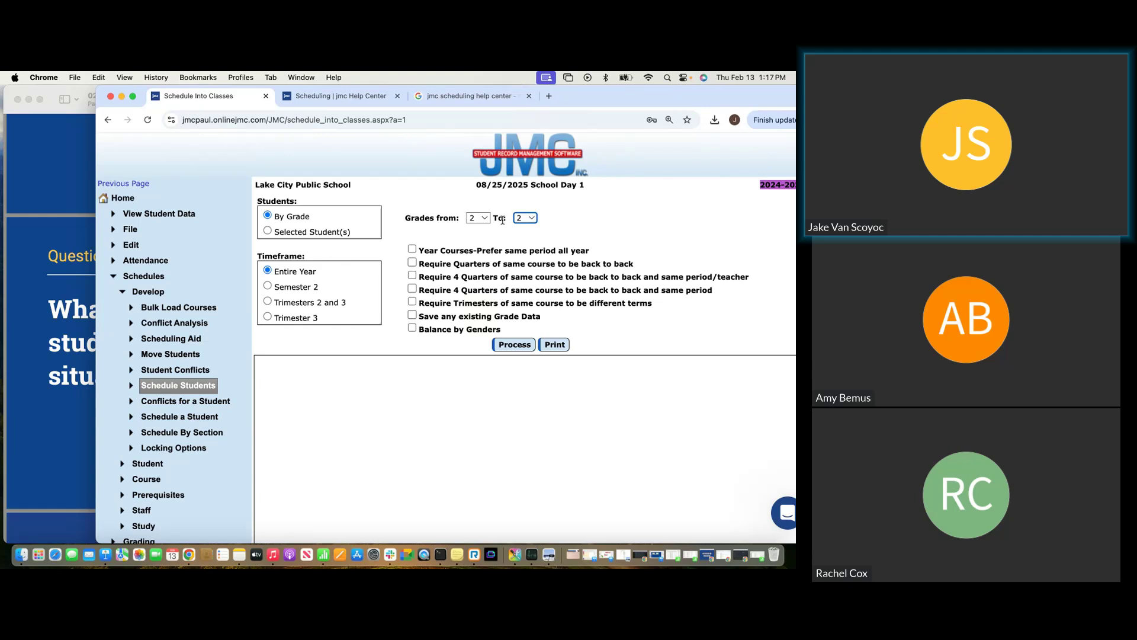
click(412, 250)
click(498, 342)
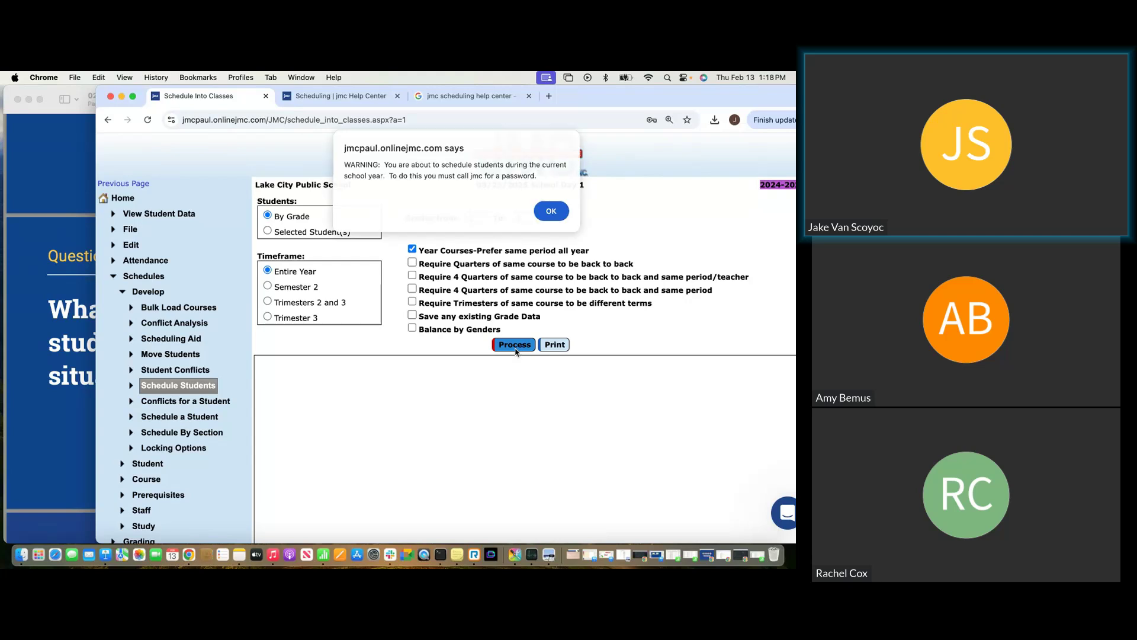
Dismiss the current-year warning and submit the jmc password to continue scheduling.
click(549, 211)
drag(604, 103, 553, 97)
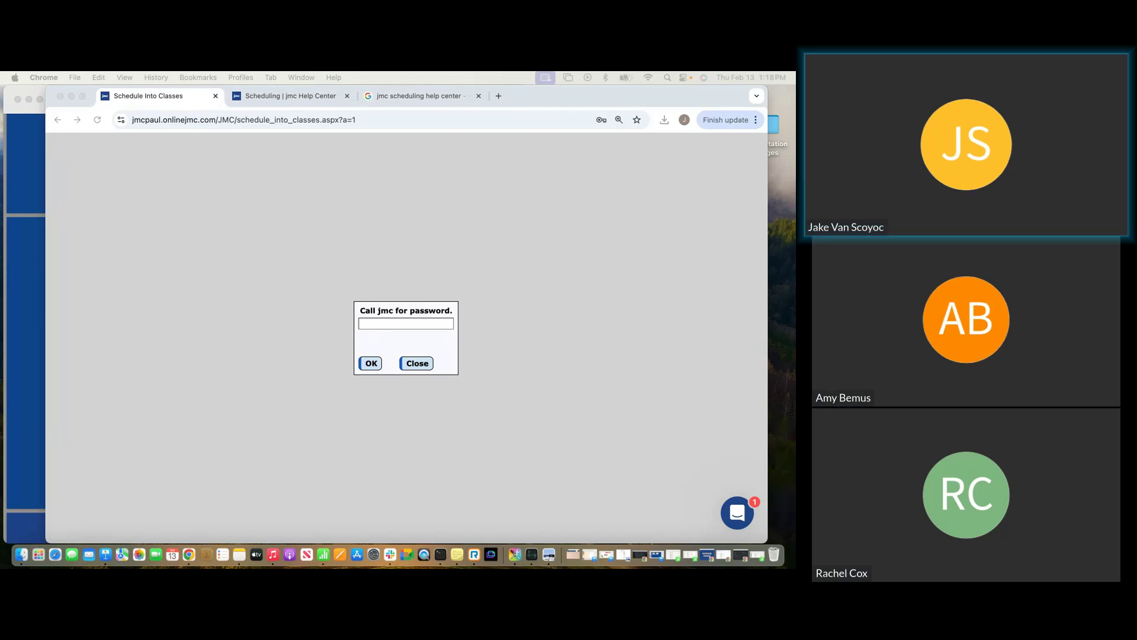
click(417, 325)
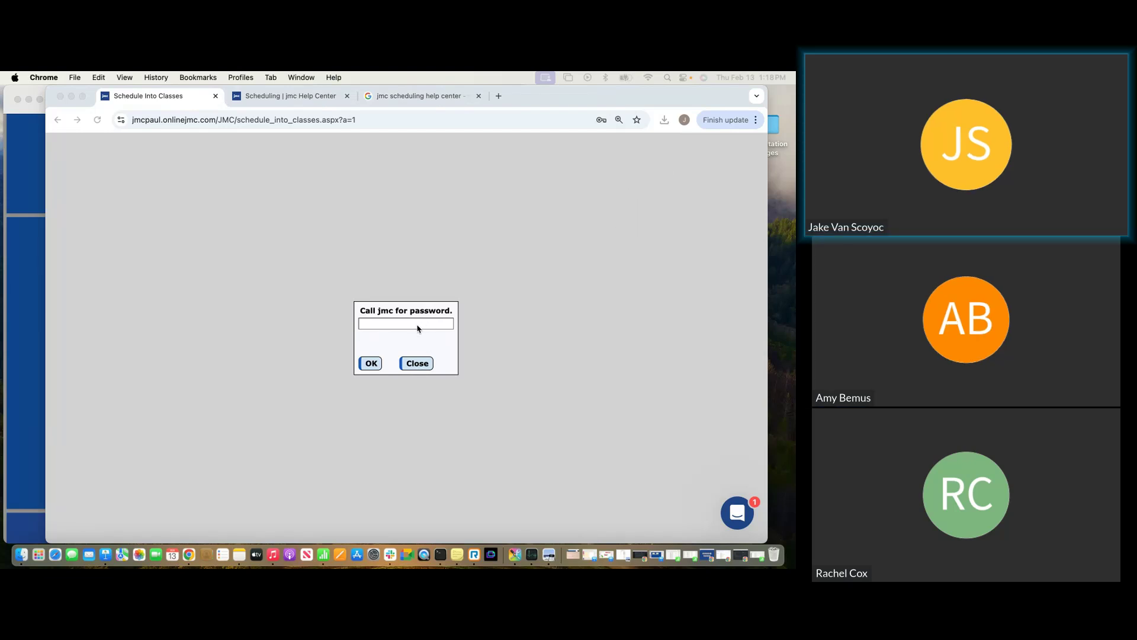
click(414, 327)
key(super+v)
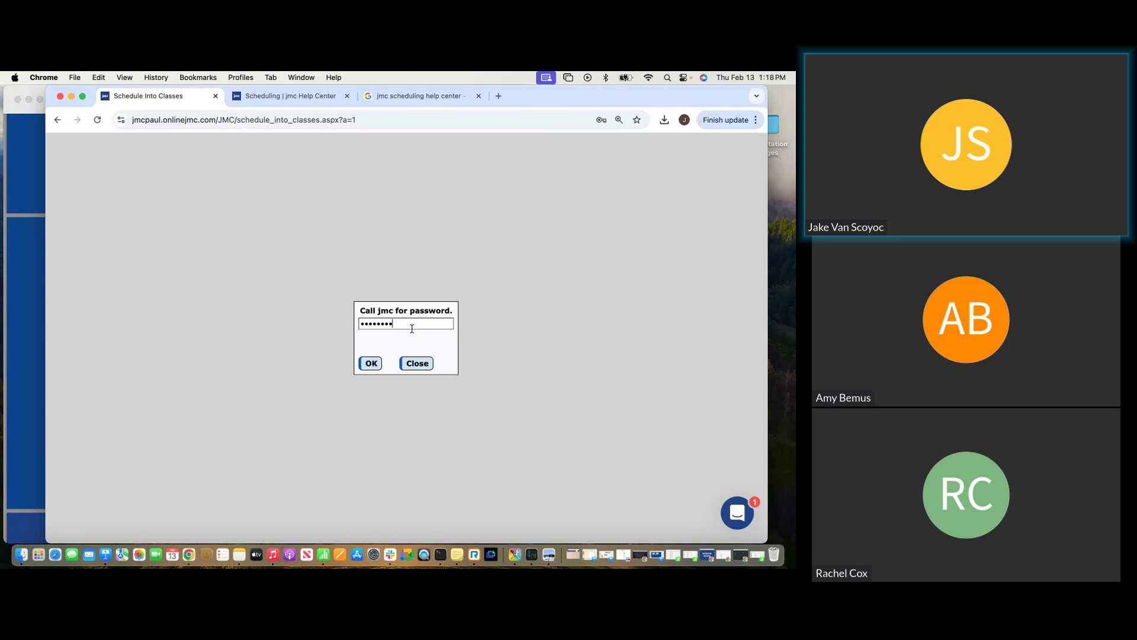
click(370, 364)
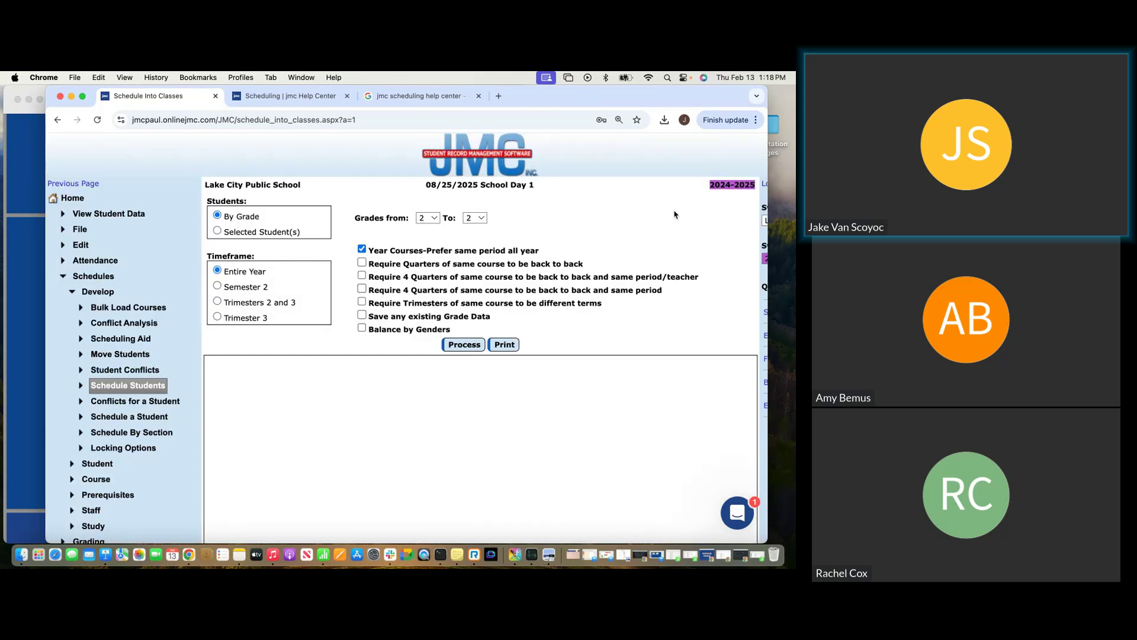
scroll(714, 214, right, 3)
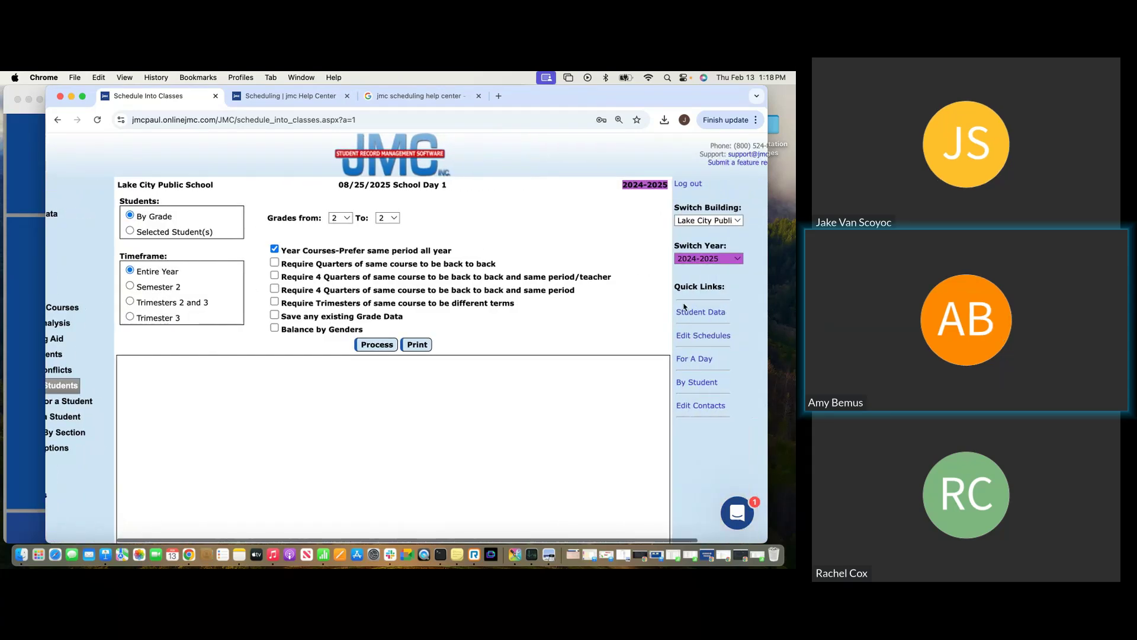
click(713, 260)
click(711, 272)
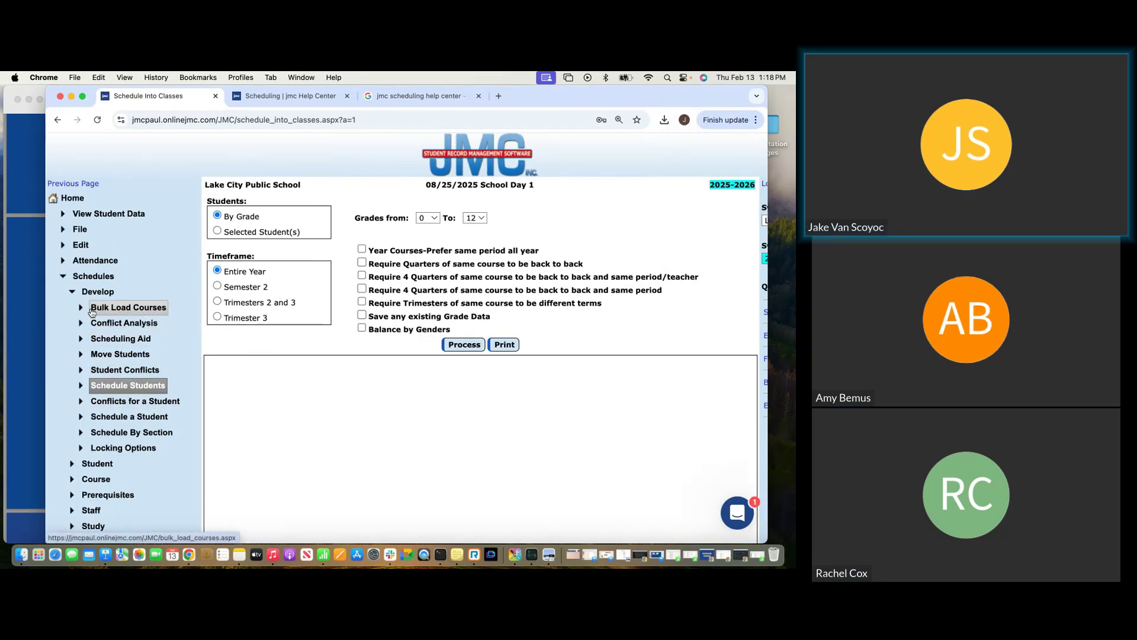
click(90, 292)
scroll(92, 296, down, 1)
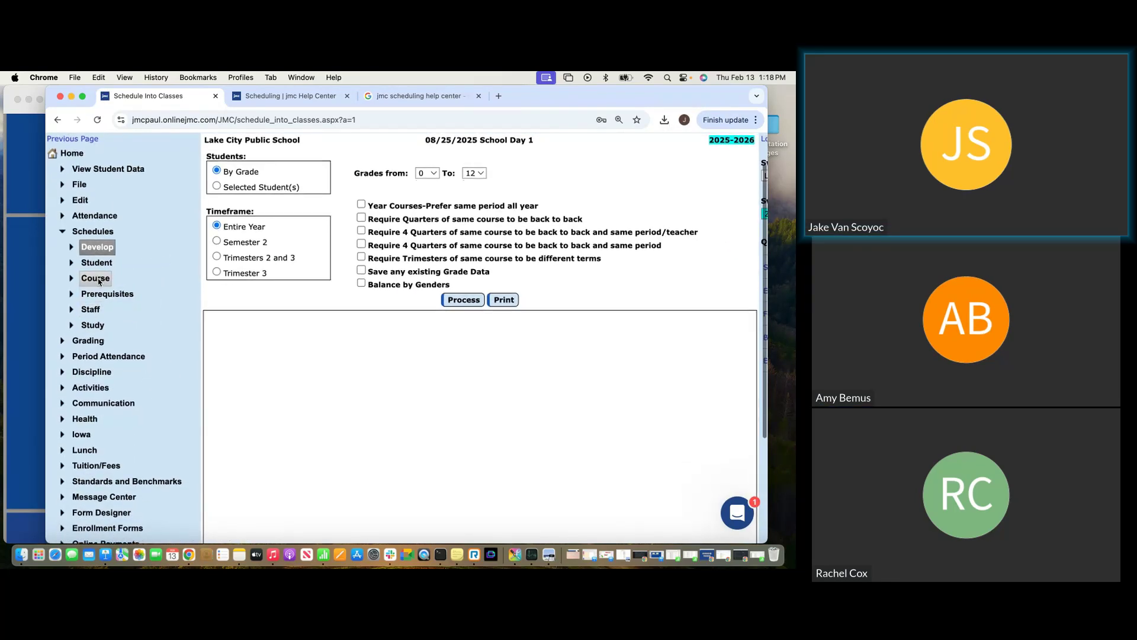
click(95, 281)
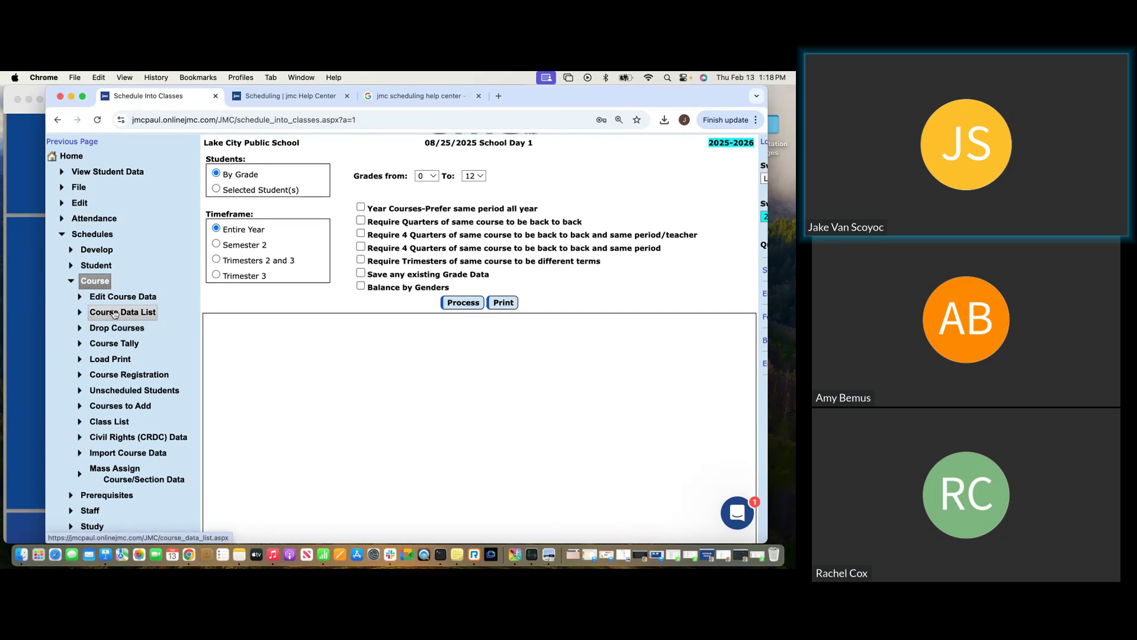
click(115, 313)
click(217, 237)
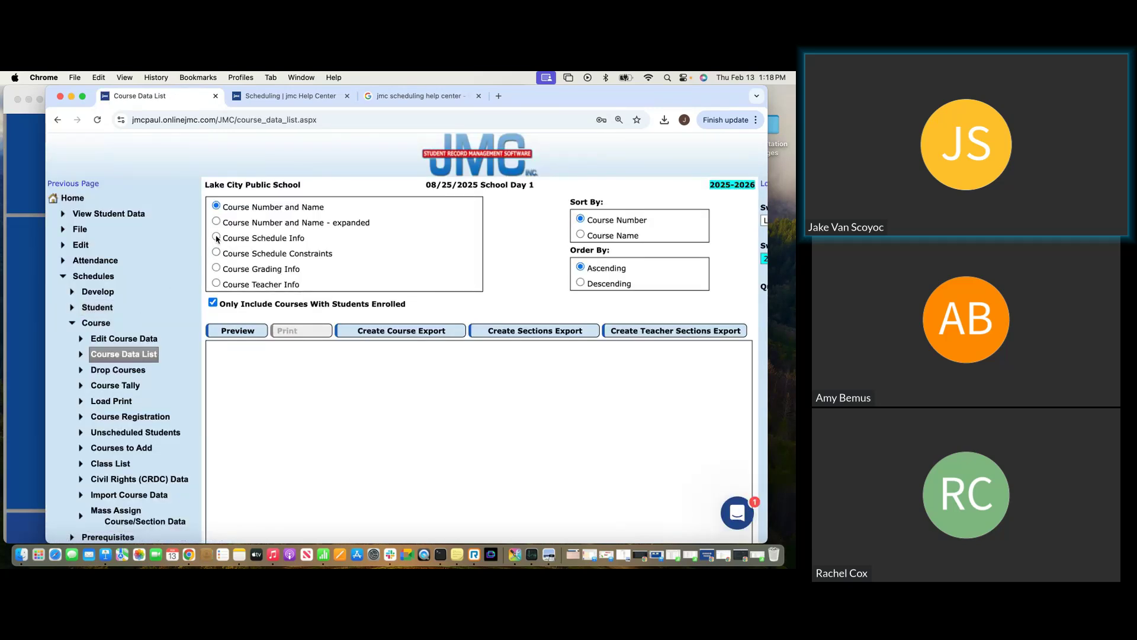
click(224, 334)
scroll(283, 370, down, 4)
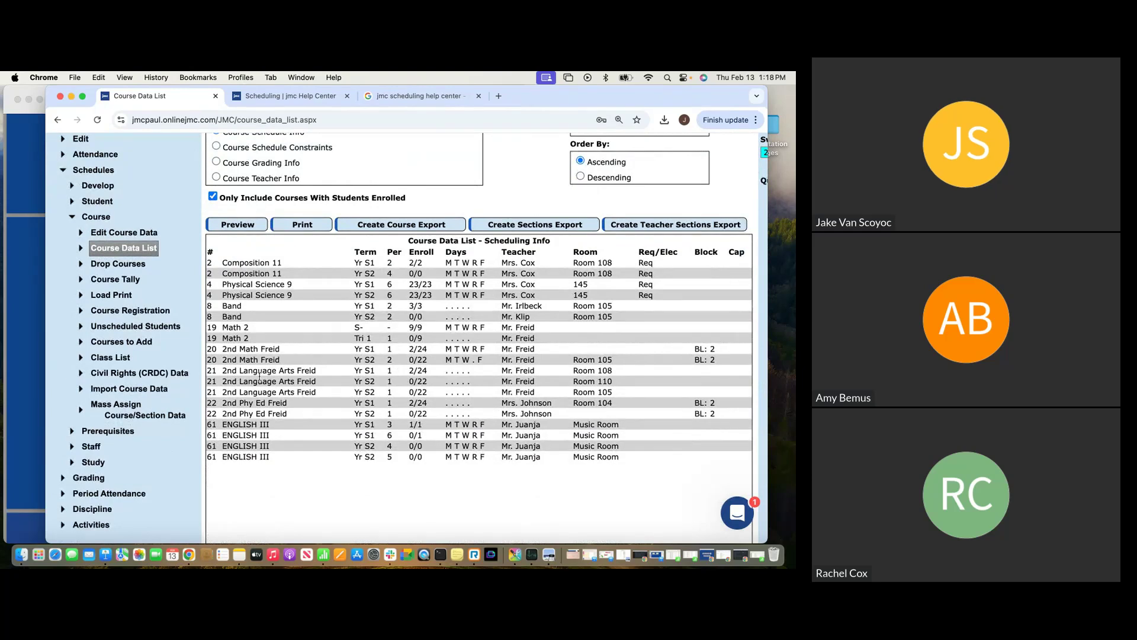
drag(223, 362, 389, 383)
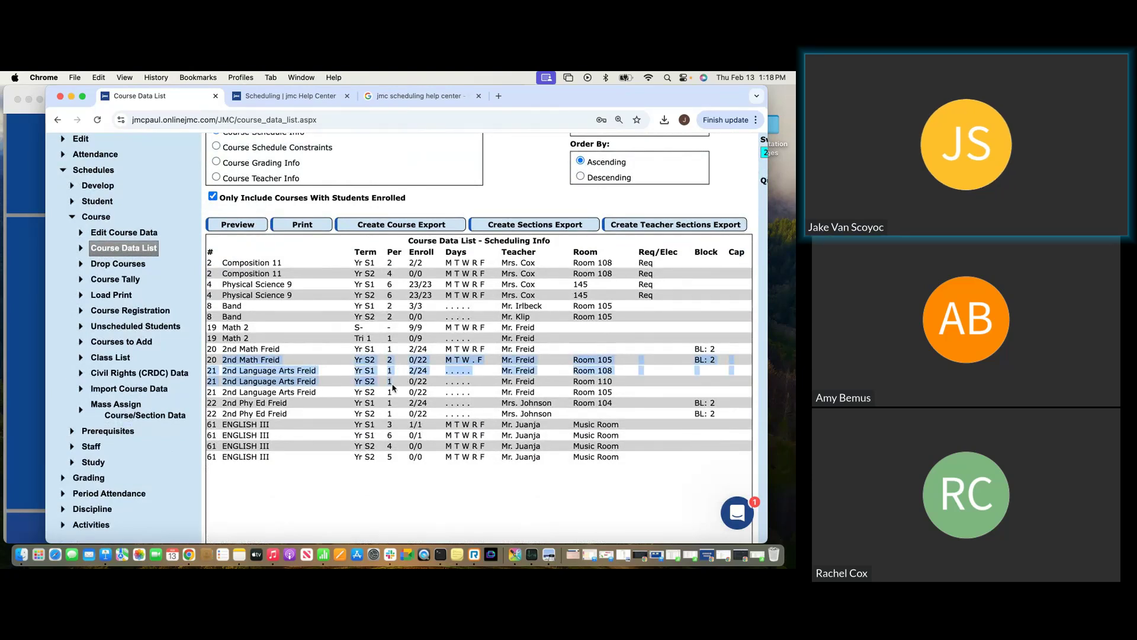
click(428, 409)
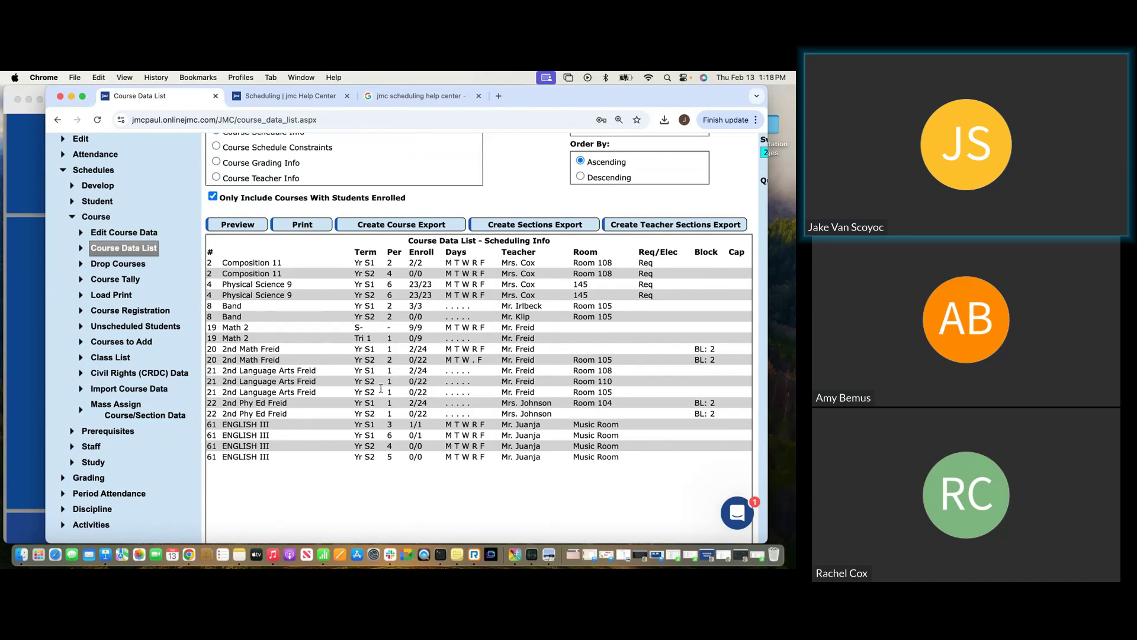
drag(210, 382, 433, 399)
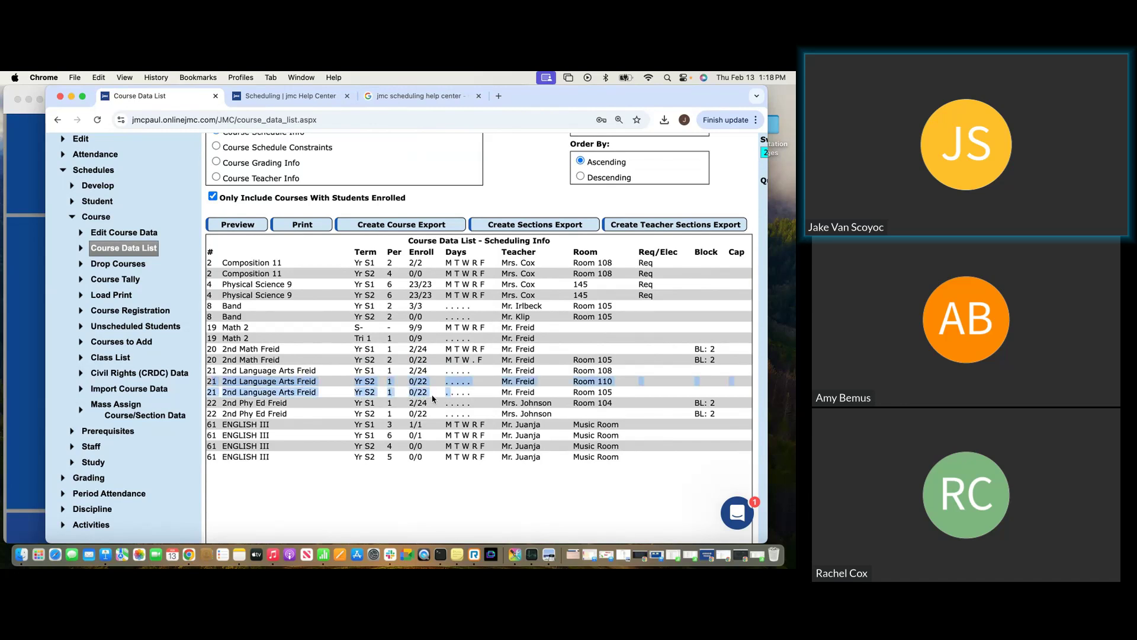
click(422, 392)
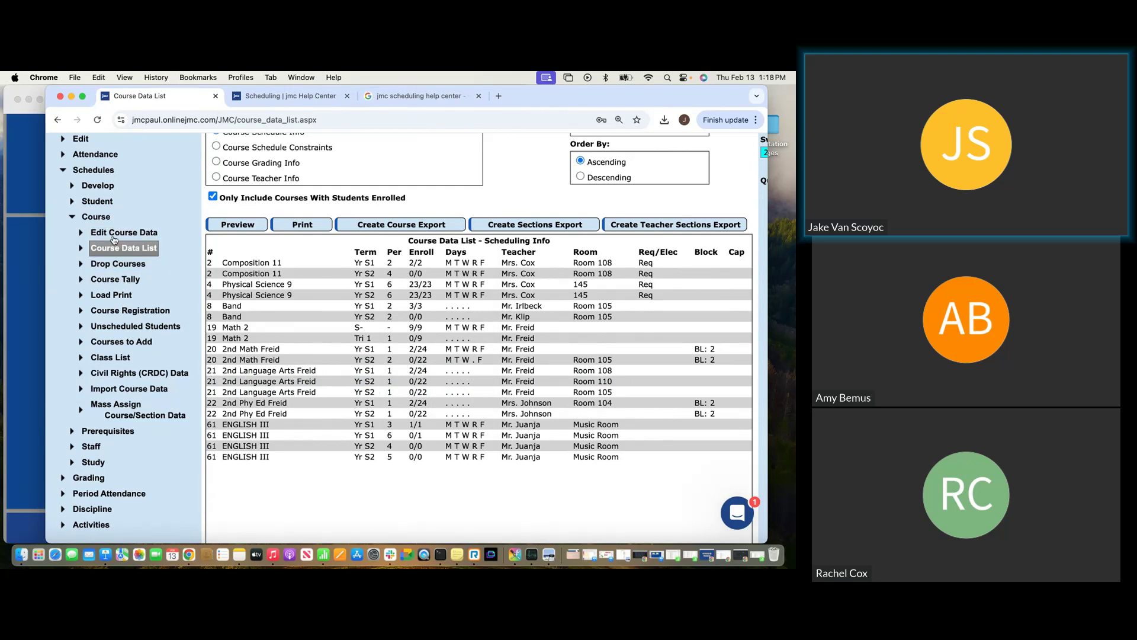
click(94, 217)
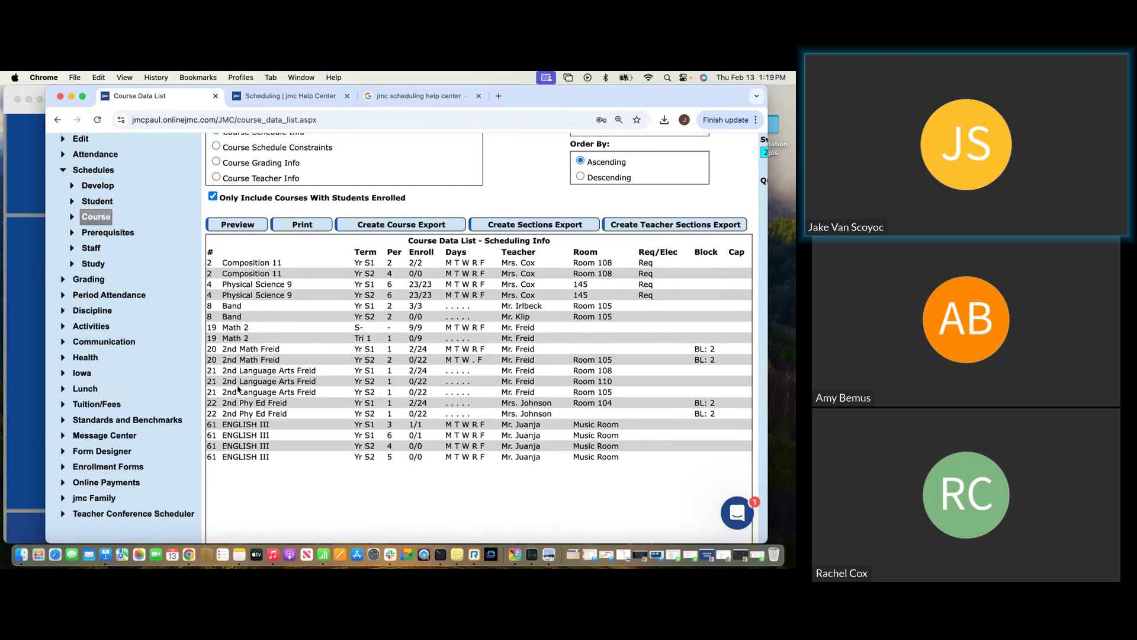
drag(428, 385, 408, 383)
scroll(119, 256, up, 2)
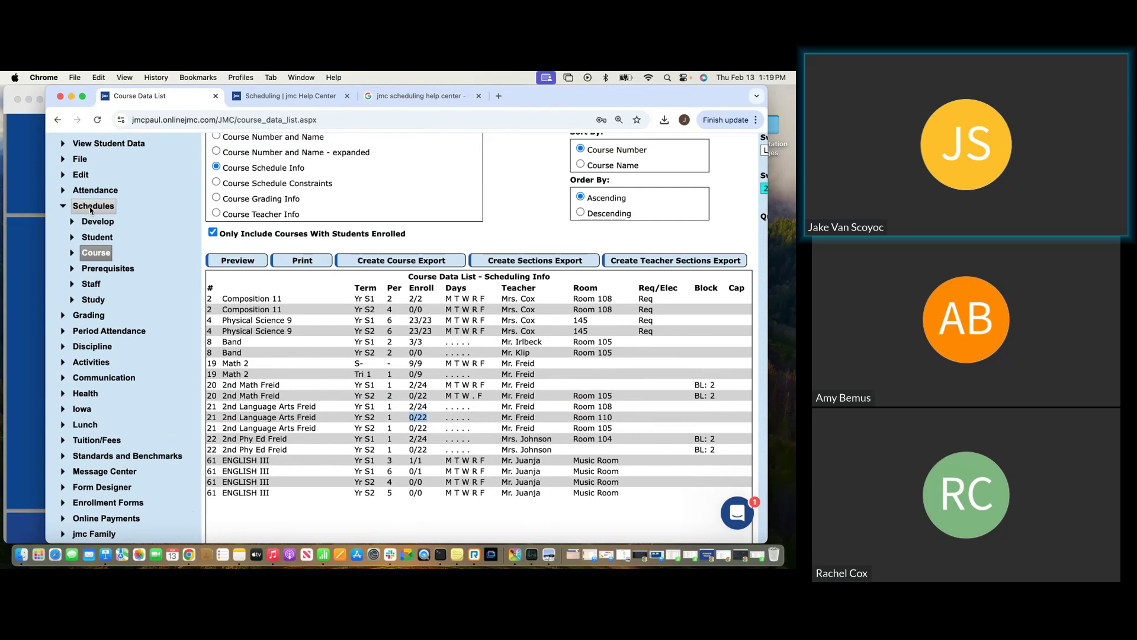
click(90, 223)
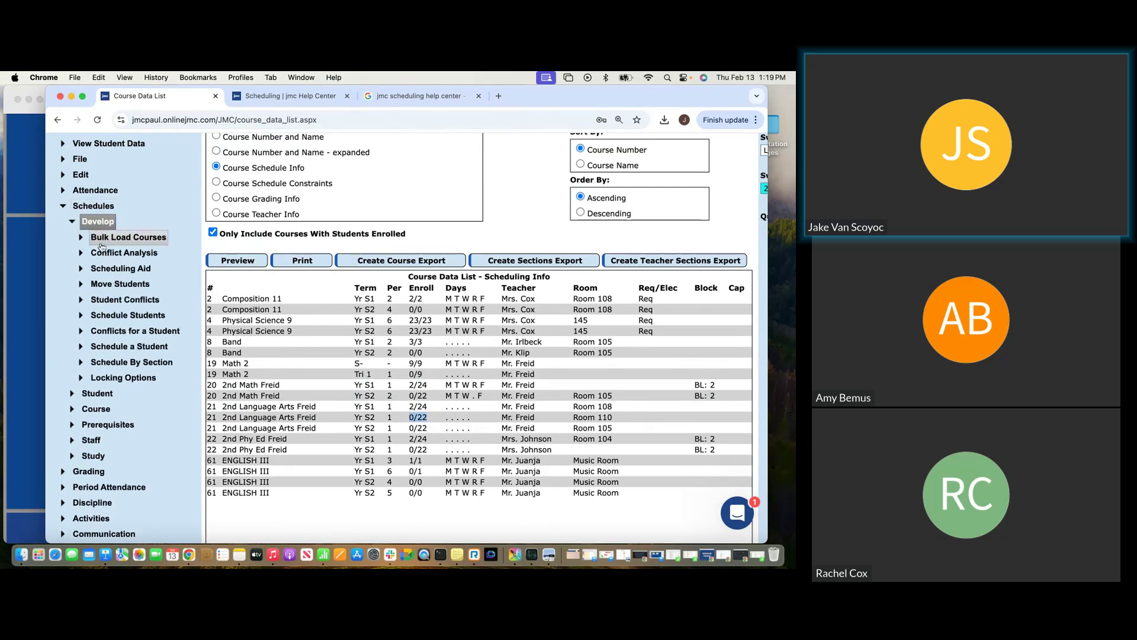
Load 2nd Language Arts Freid in Edit Course Data and delete its empty third Sem2 section.
click(93, 222)
click(96, 254)
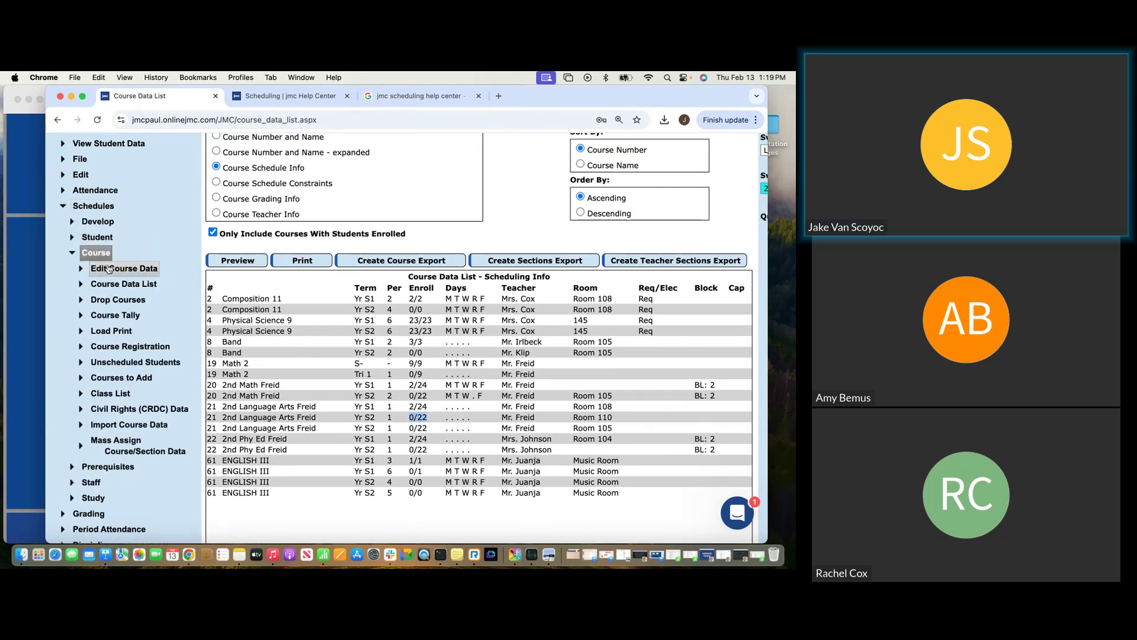
click(121, 268)
click(351, 215)
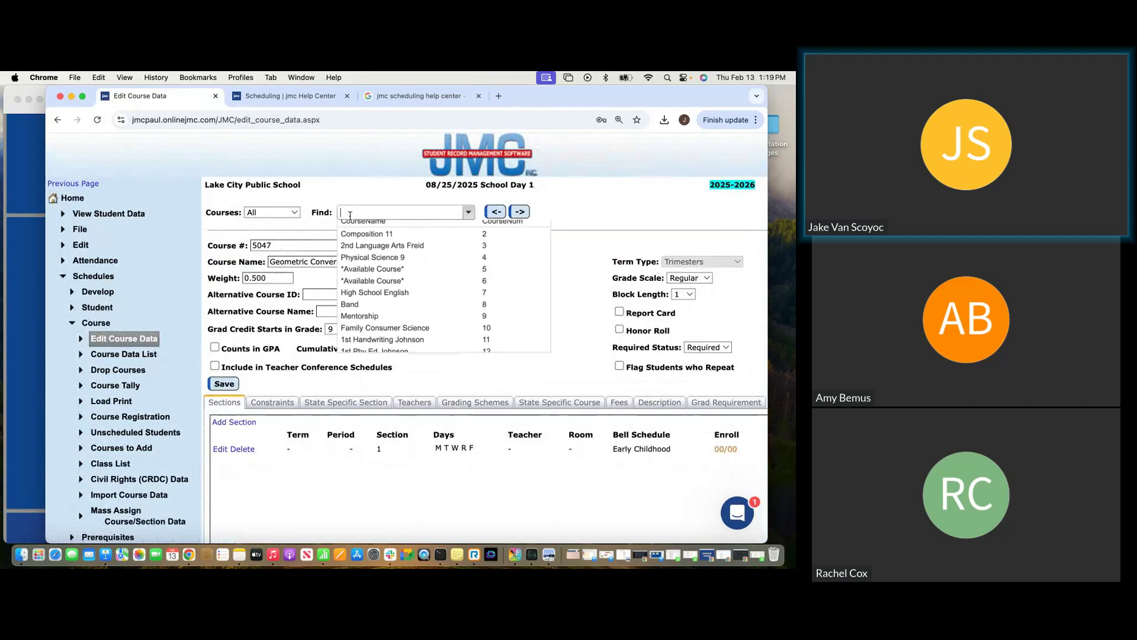
text(2nd Language Arts Freid)
key(Return)
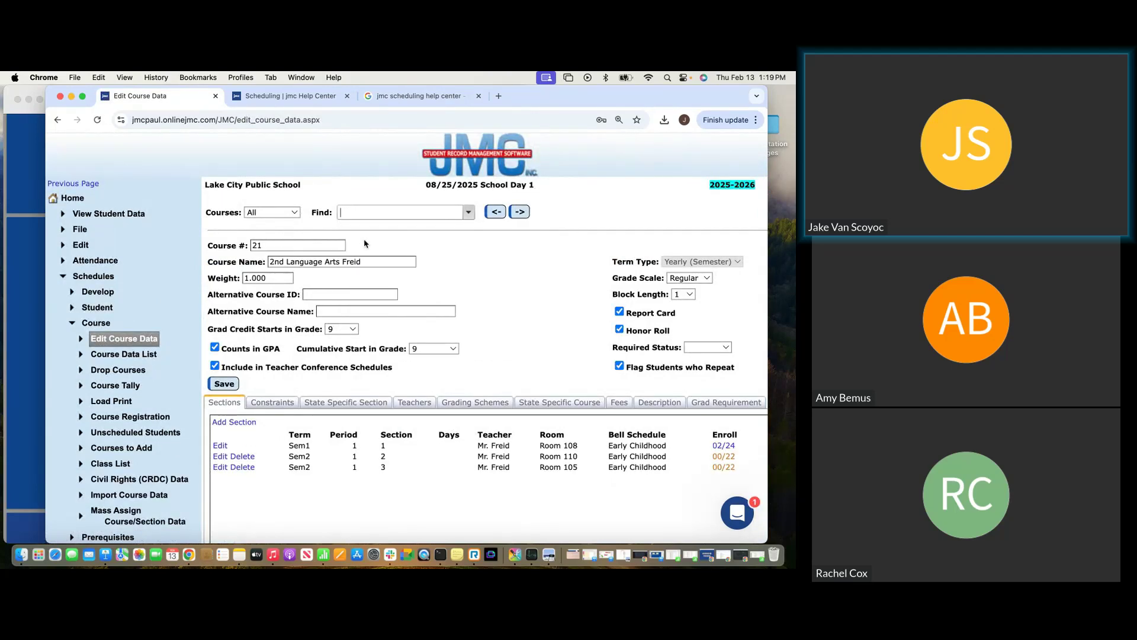
scroll(329, 414, down, 2)
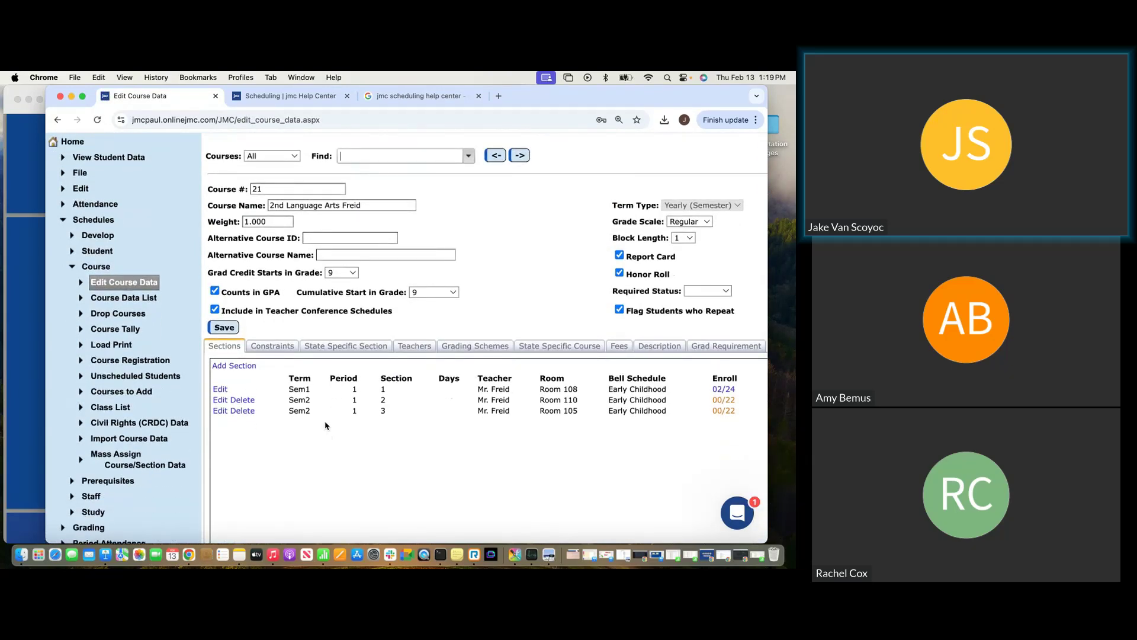
scroll(322, 426, down, 1)
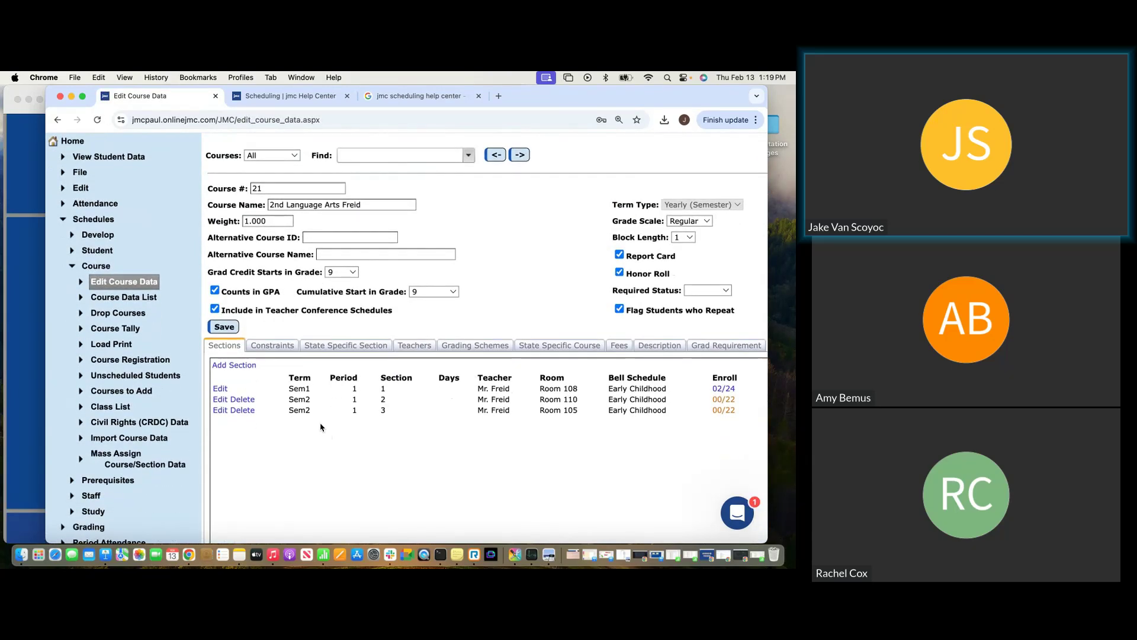
click(245, 408)
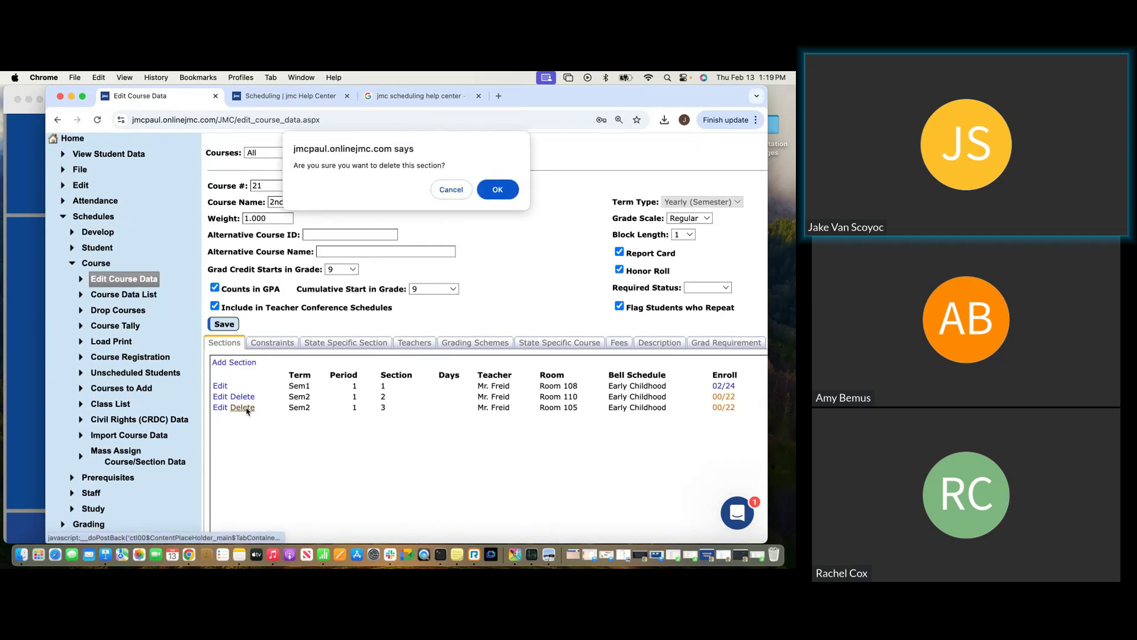
click(497, 190)
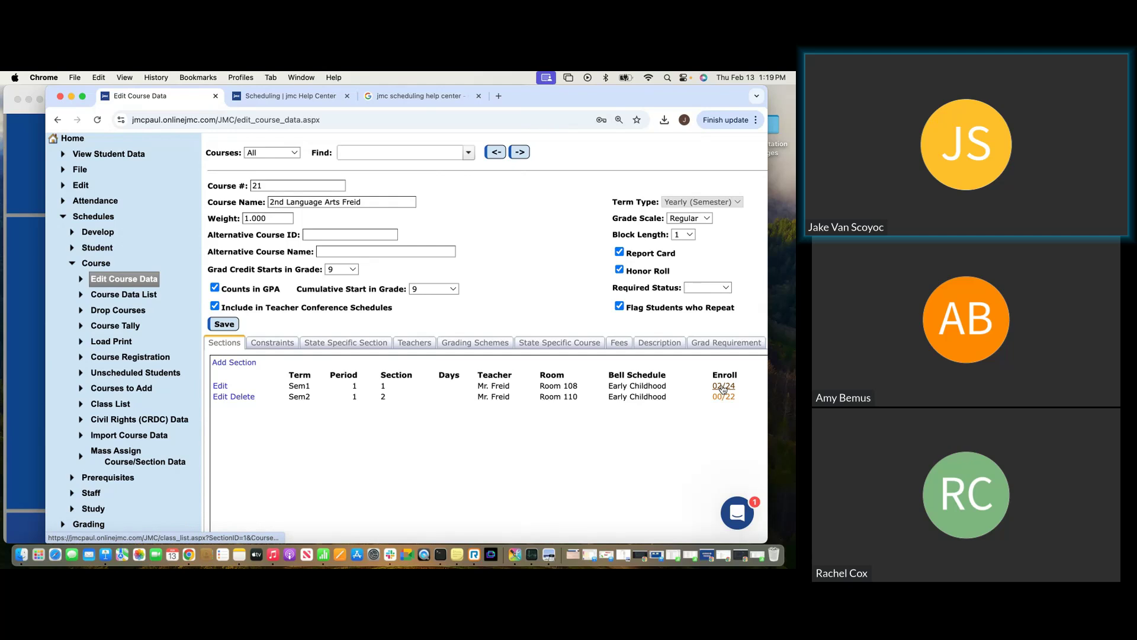
Open the Edit Schedules and Grades page to check student schedules.
mouse_move(722, 388)
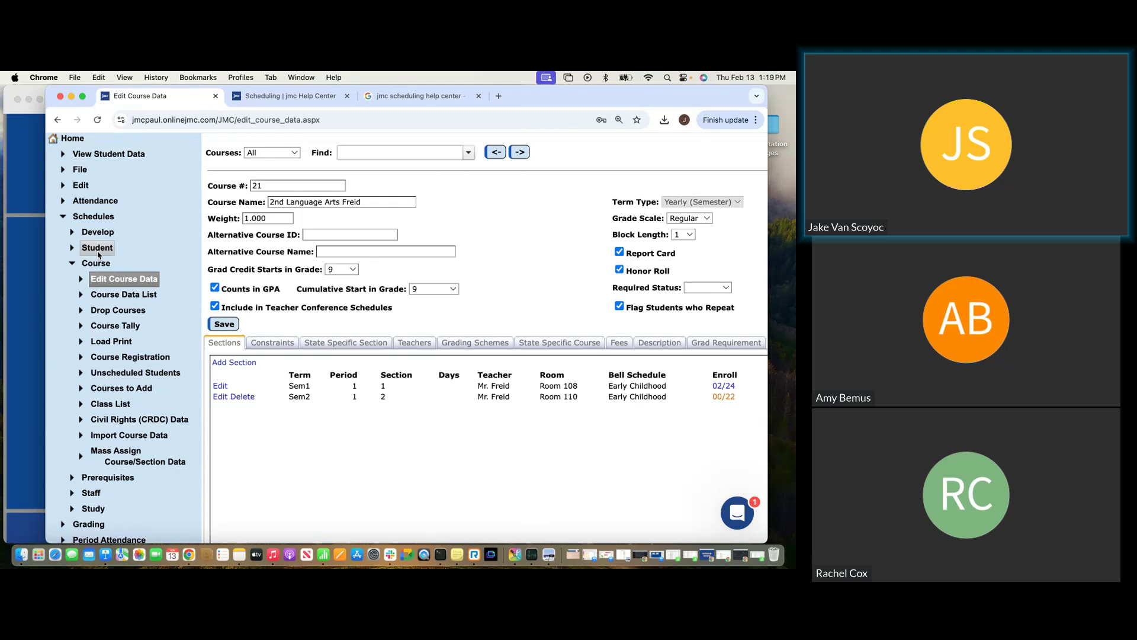
click(99, 249)
click(106, 267)
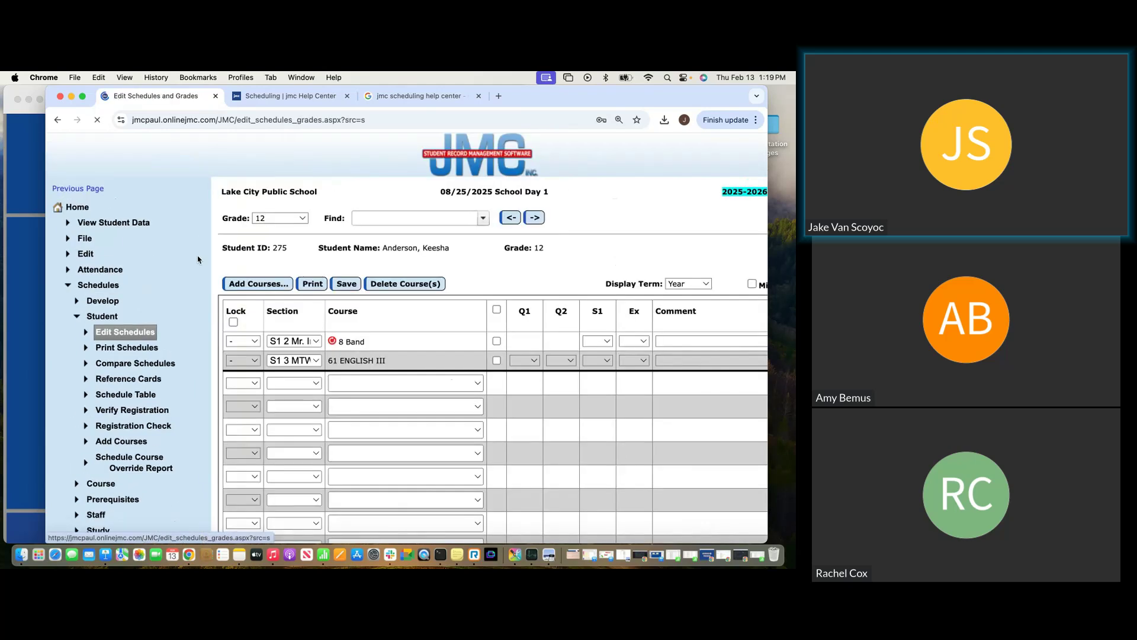
Set the student Grade filter to All Active.
click(407, 219)
click(265, 219)
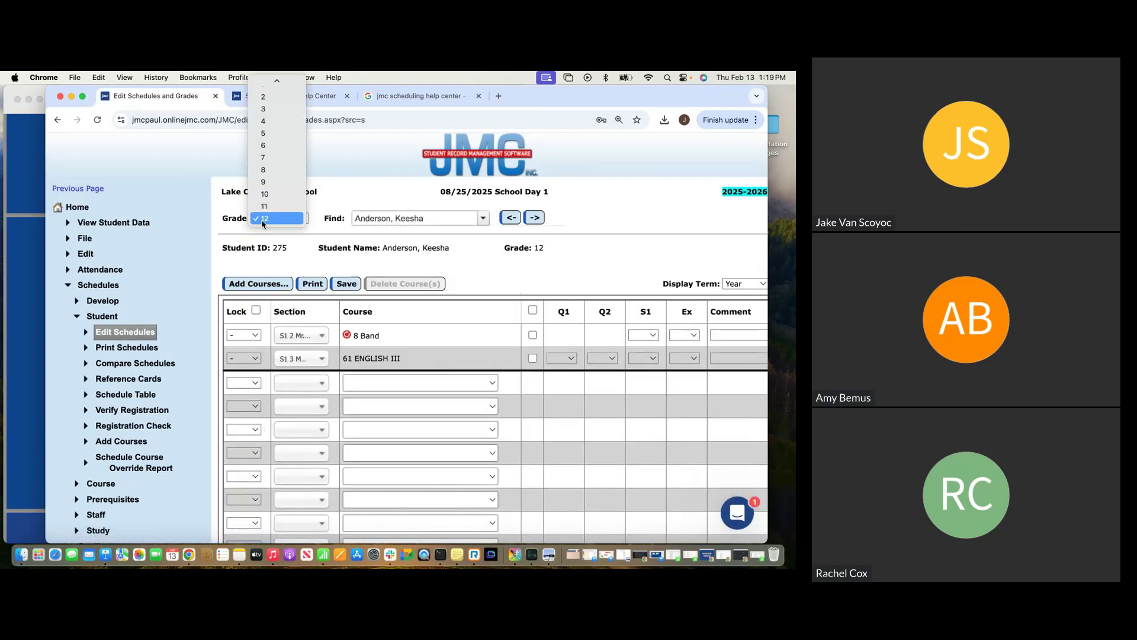
click(278, 219)
click(284, 223)
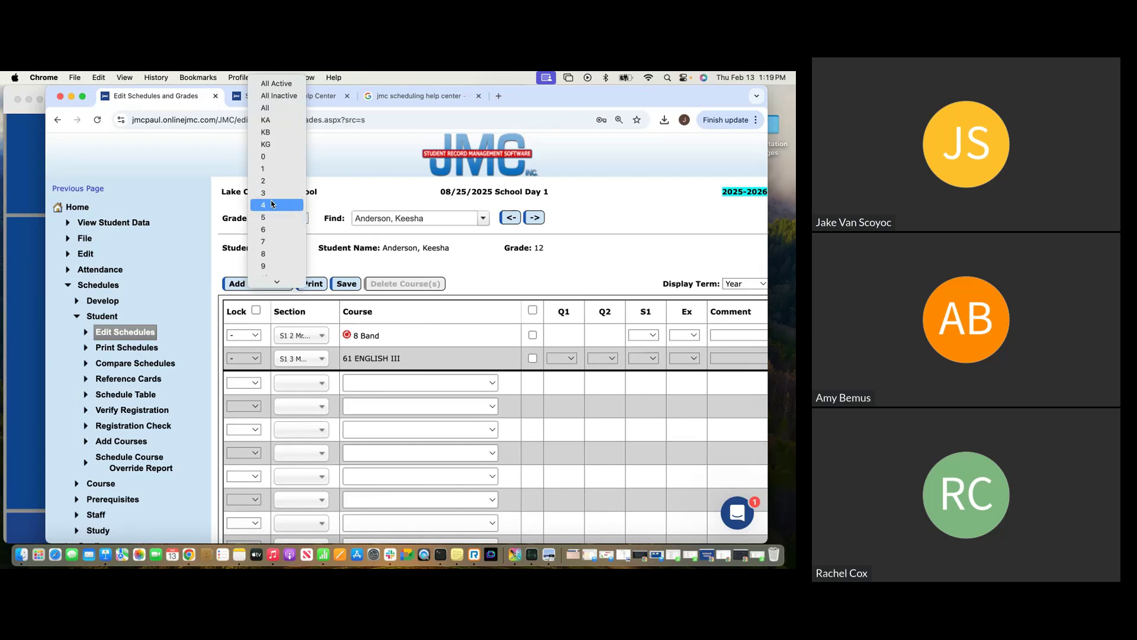
click(264, 84)
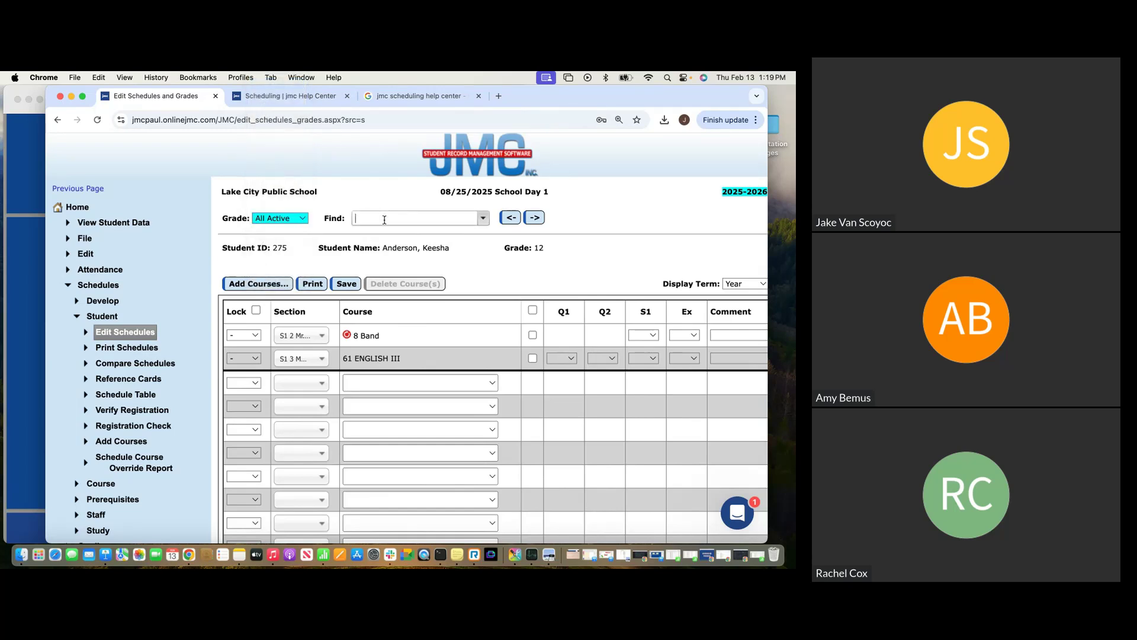
Search 'a' and load the first student's schedule, showing the 2nd-grade Freid courses.
click(384, 219)
text(a)
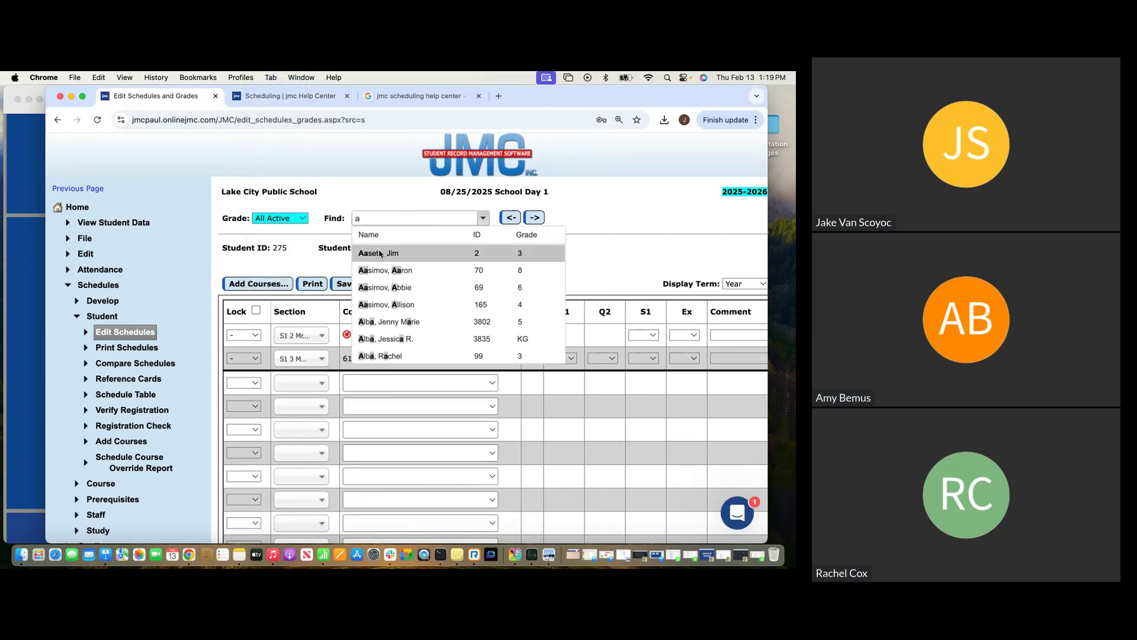
click(382, 254)
click(396, 220)
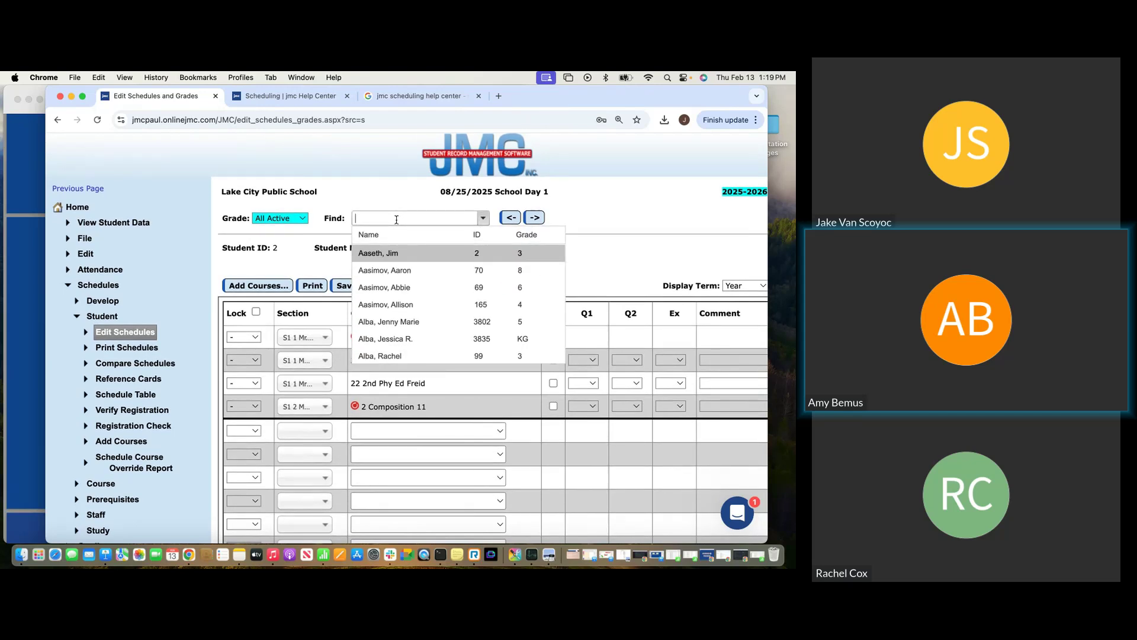
click(354, 204)
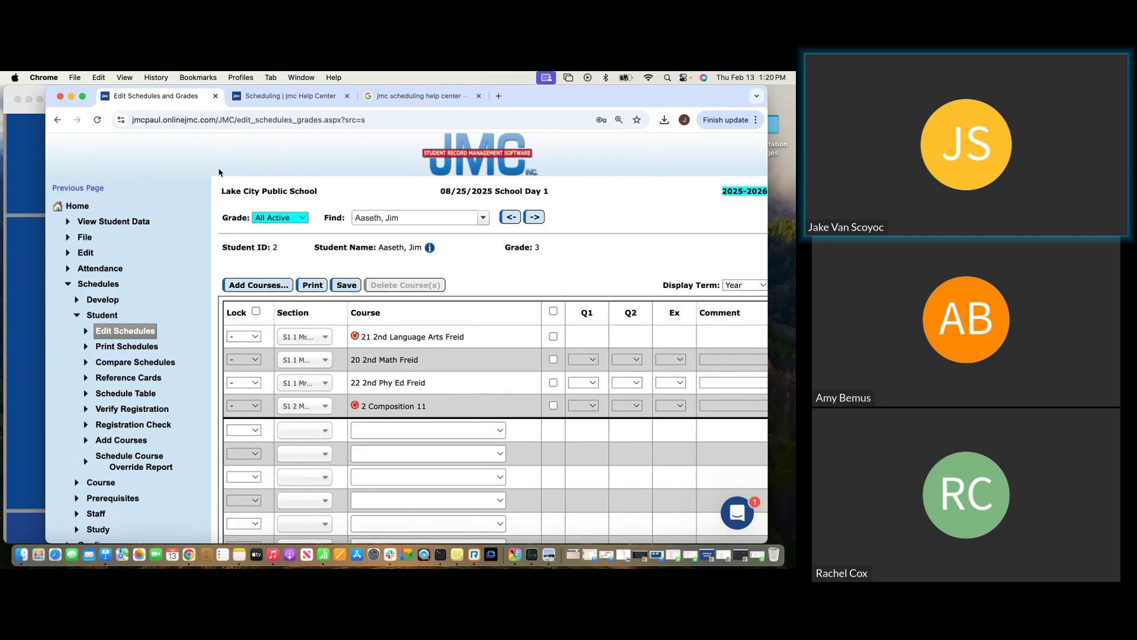
click(104, 315)
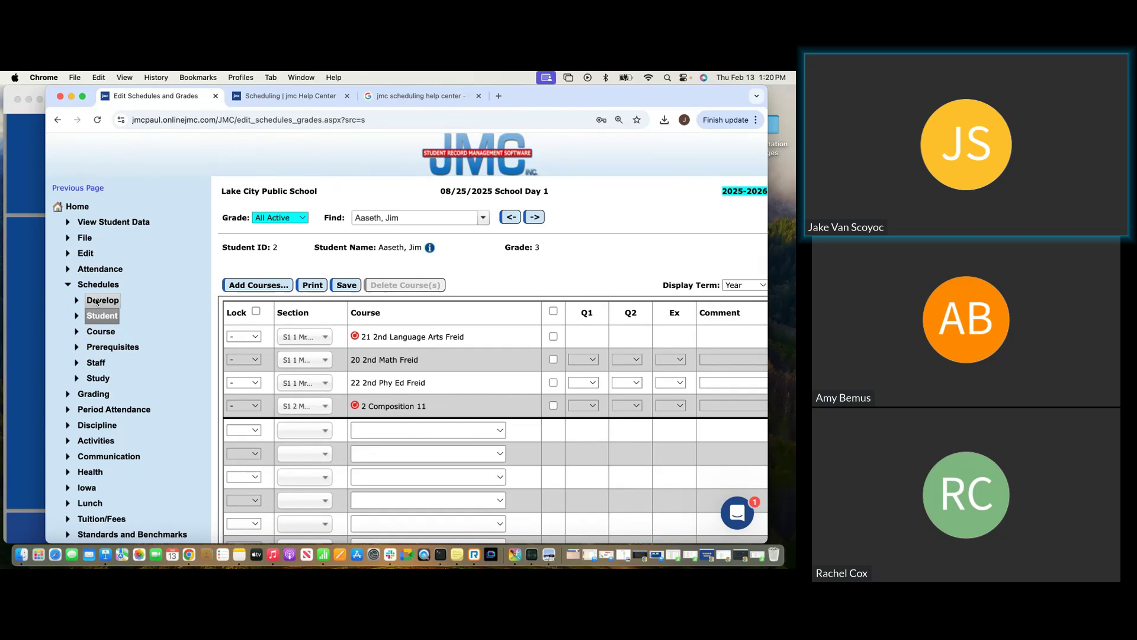
click(96, 300)
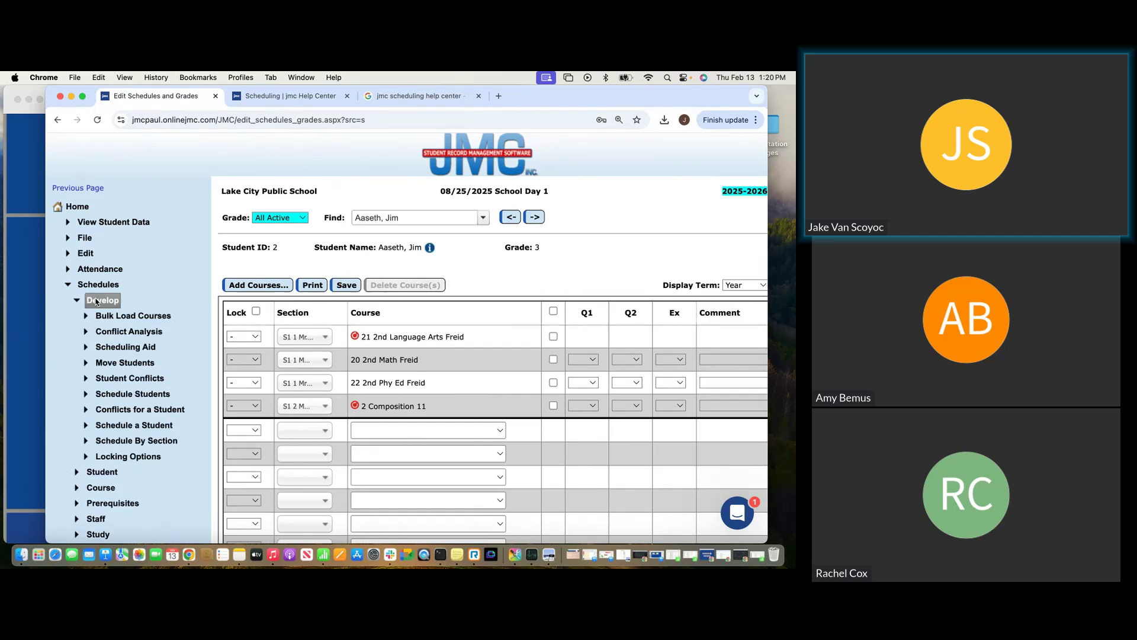
On the Schedule Students page, set the grade range from 2 to 12.
click(137, 396)
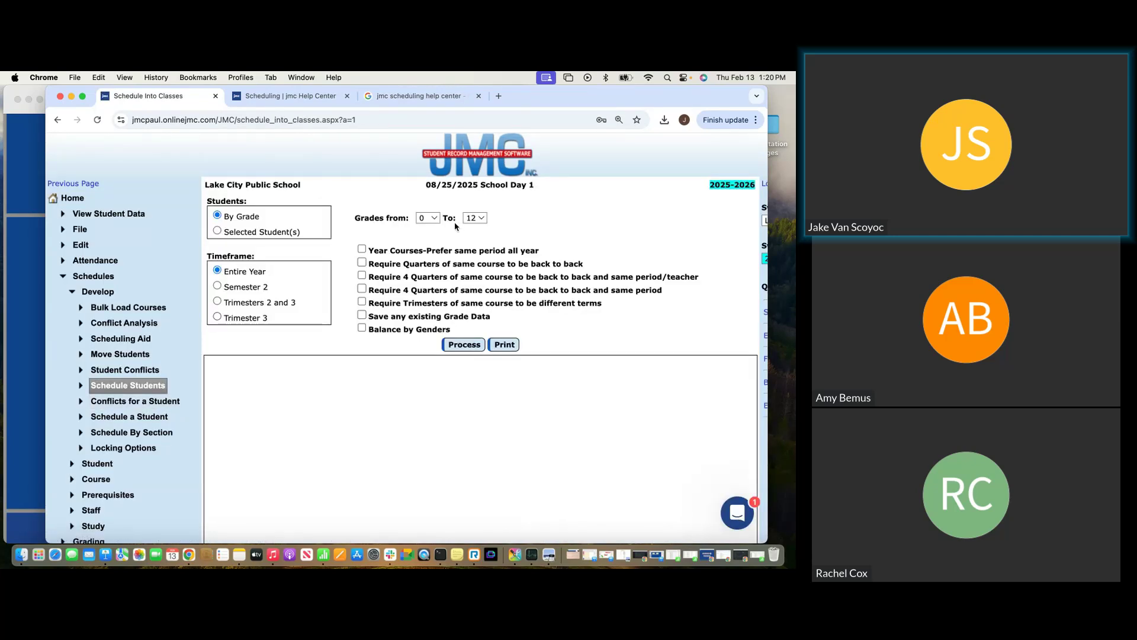
click(432, 219)
click(428, 243)
click(475, 218)
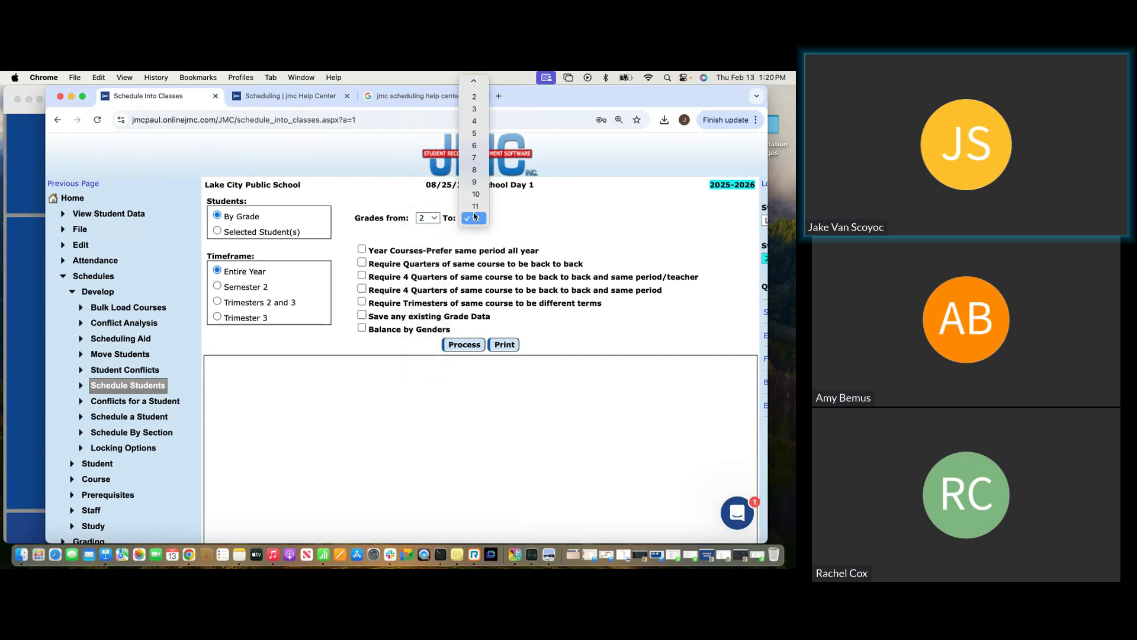
click(473, 101)
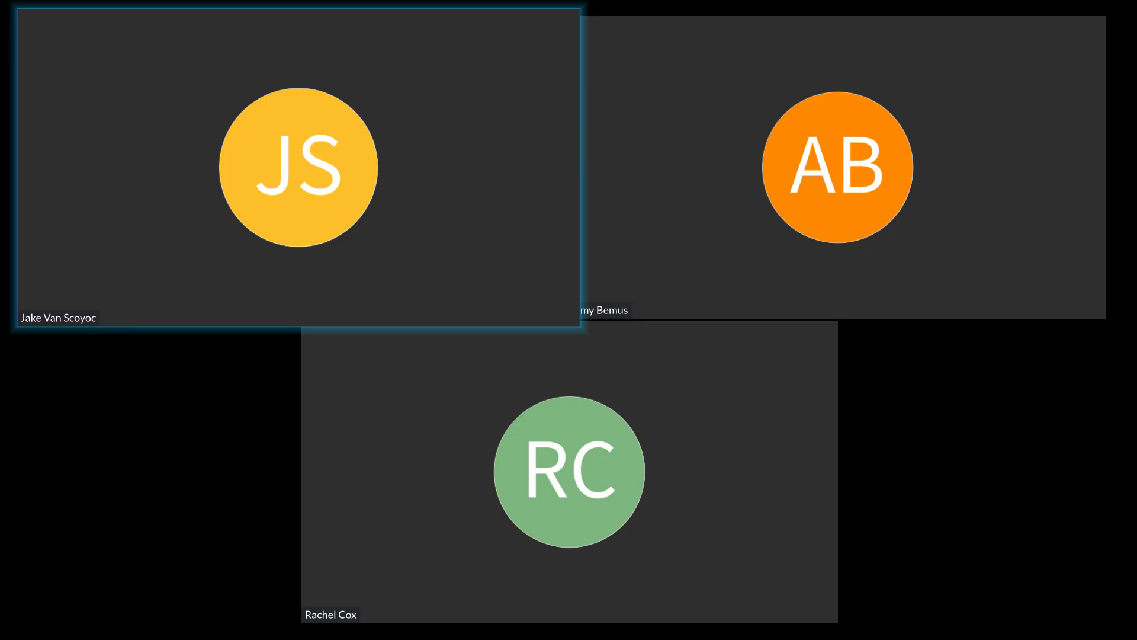
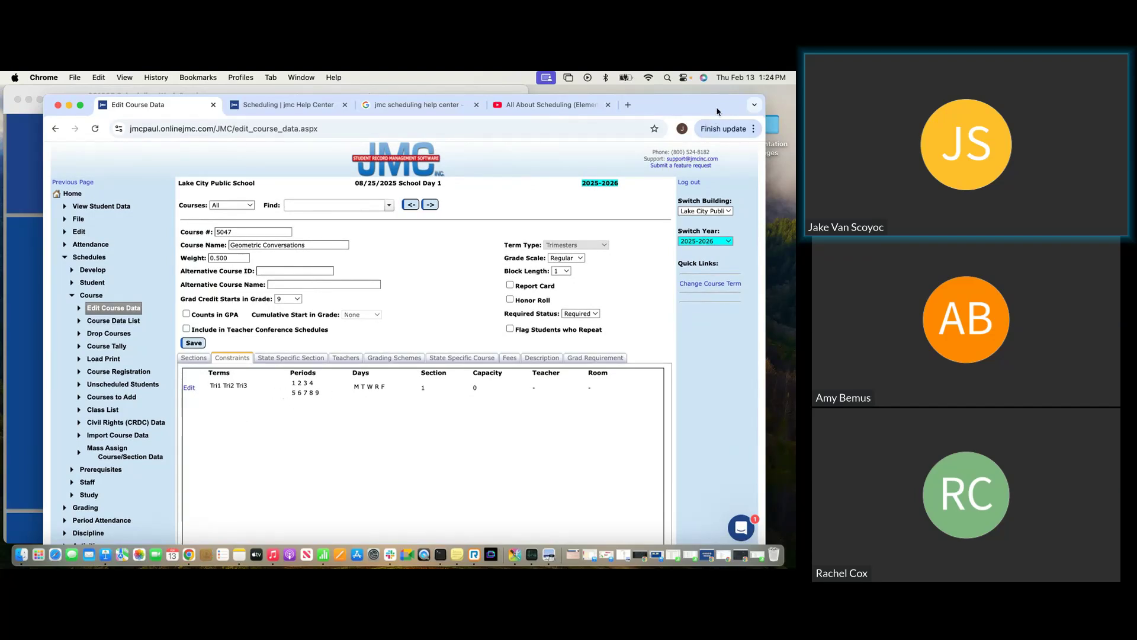
Edit section 1's constraint row to drop Tri1 and period 1 and set capacity 15.
drag(719, 112, 727, 102)
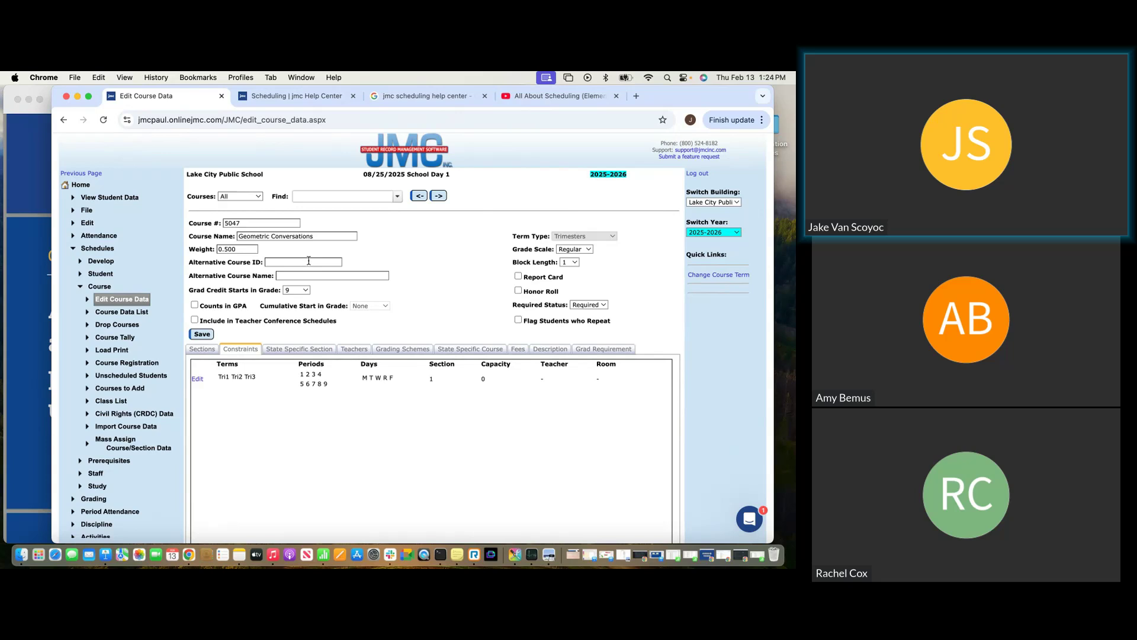
click(197, 379)
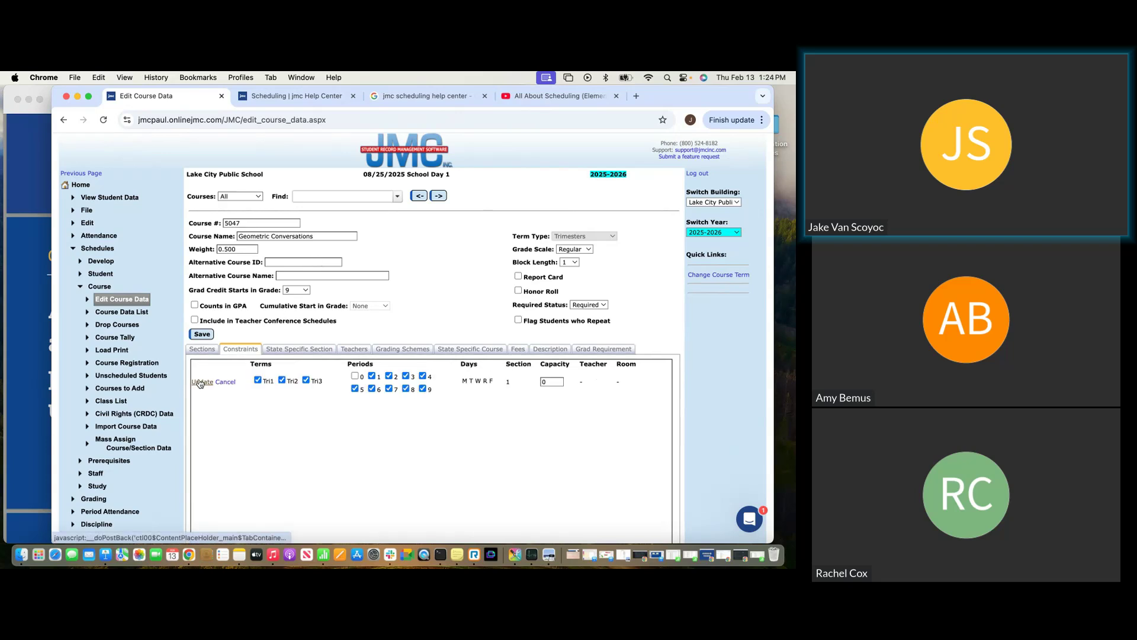
click(258, 380)
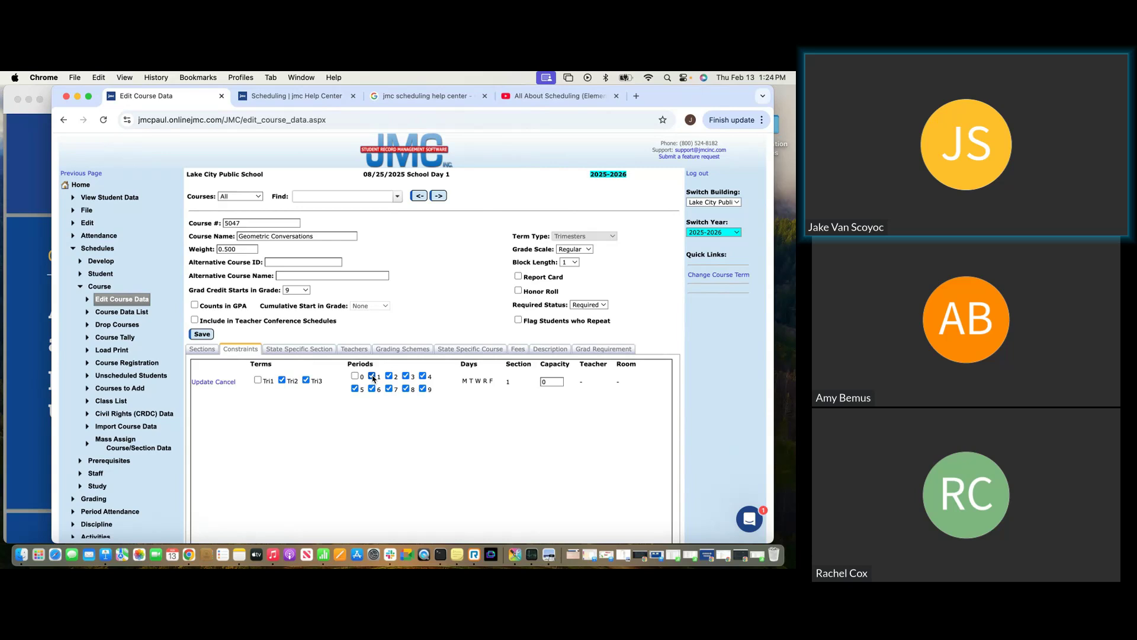
click(373, 377)
drag(549, 382, 531, 386)
text(15)
click(202, 382)
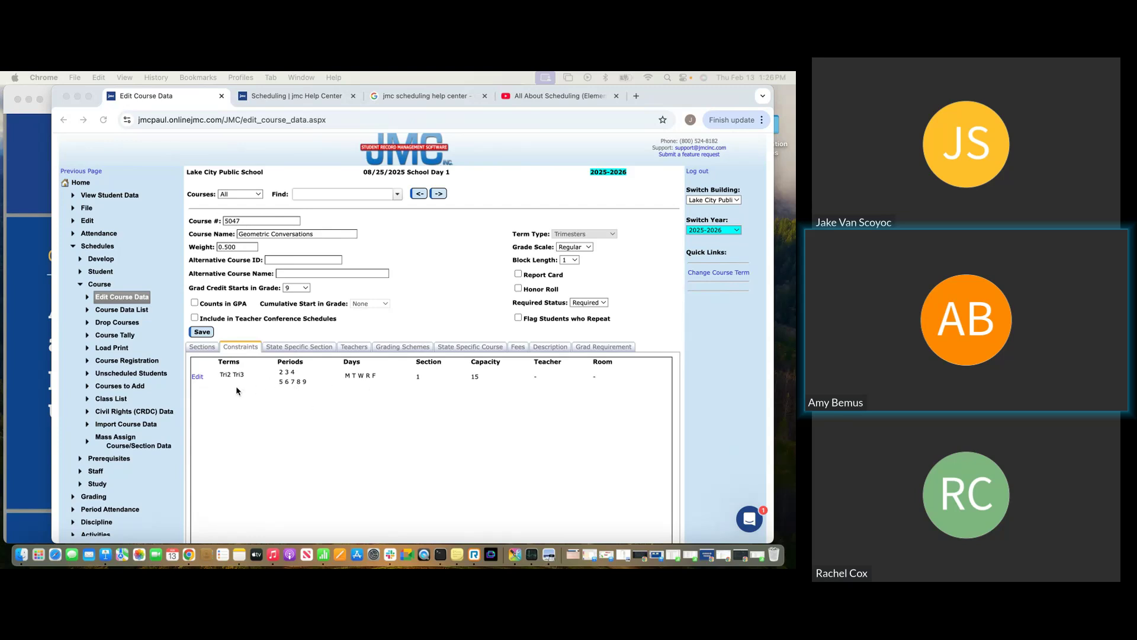
Add sections 2 and 3 to Geometric Conversations on the Sections tab.
click(197, 377)
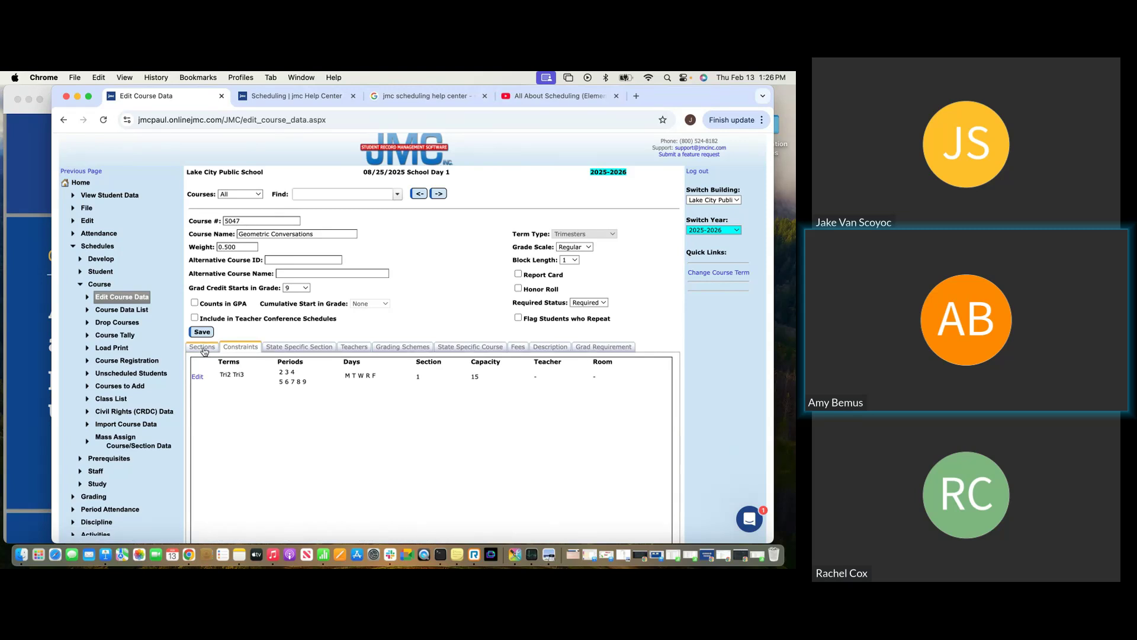
click(203, 350)
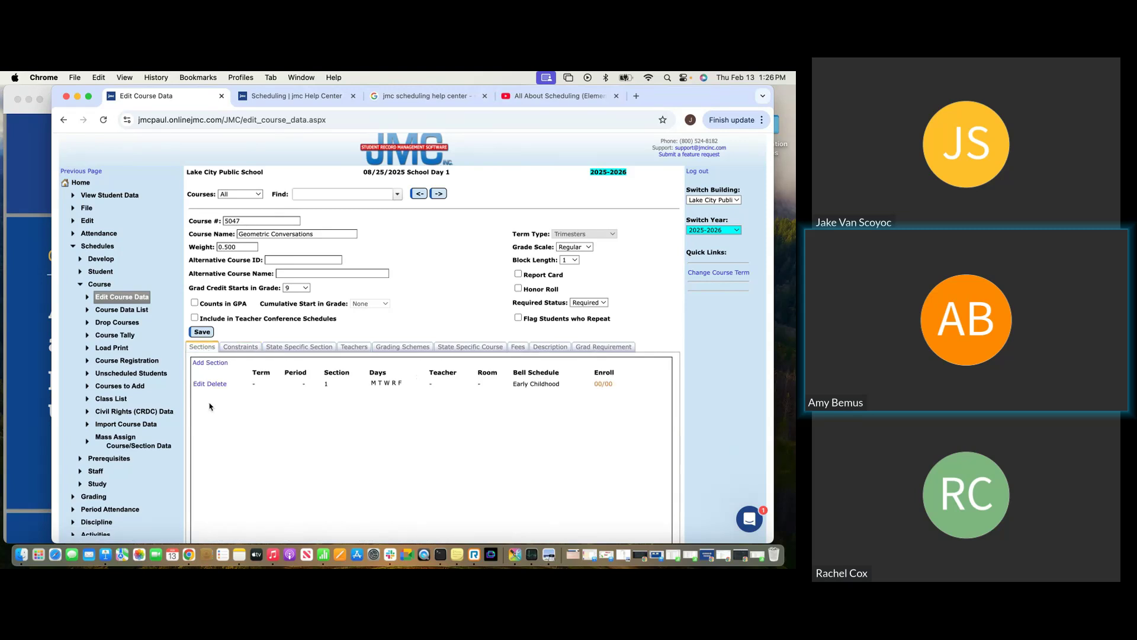
click(202, 363)
click(202, 363)
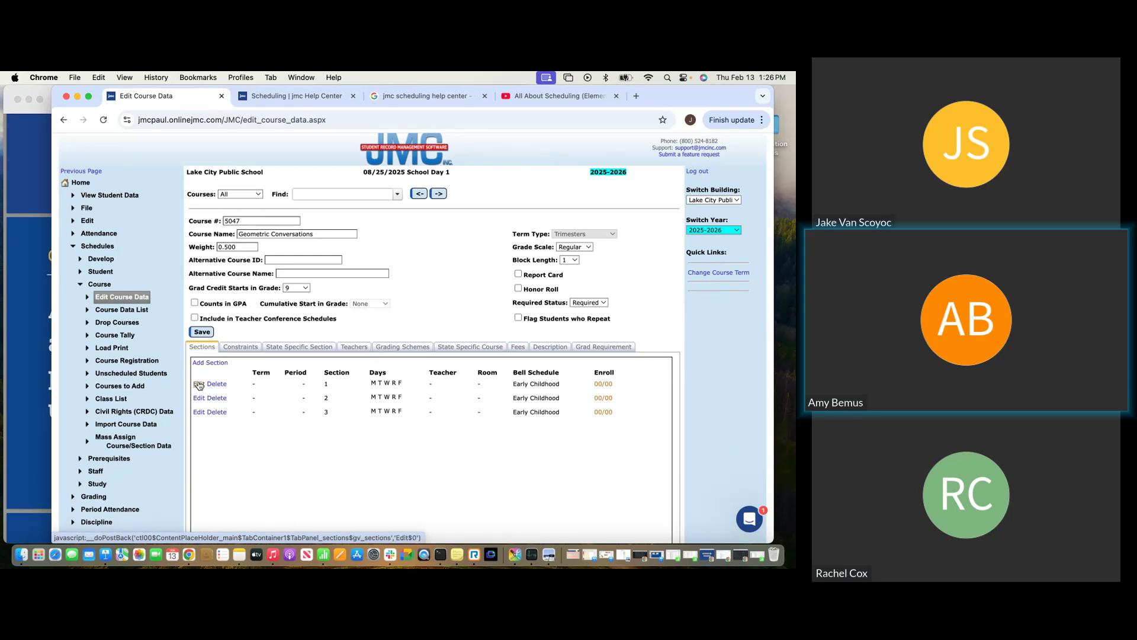
click(240, 347)
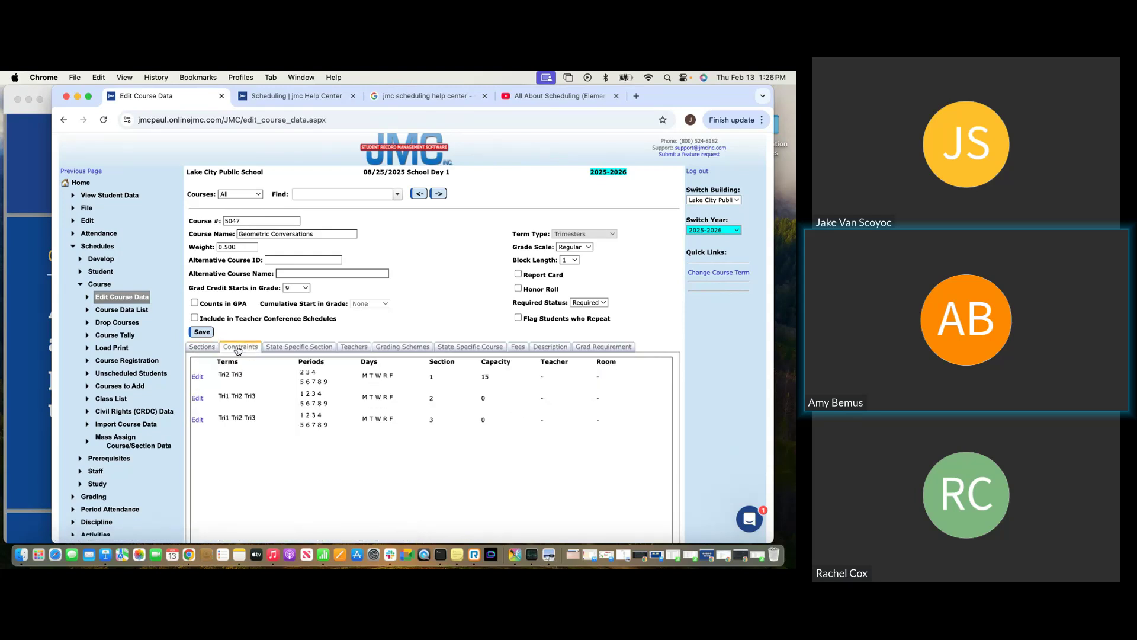
Restrict section 1's constraints to Tri1 only and section 2's to Tri2 only.
click(195, 378)
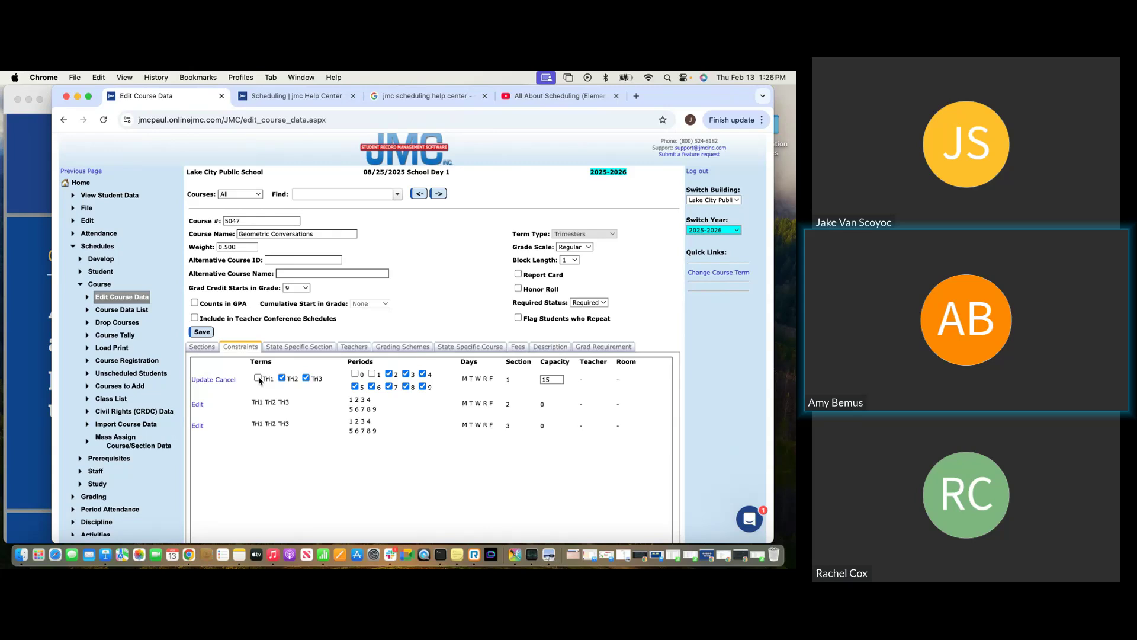
click(259, 378)
click(282, 378)
click(306, 378)
click(201, 380)
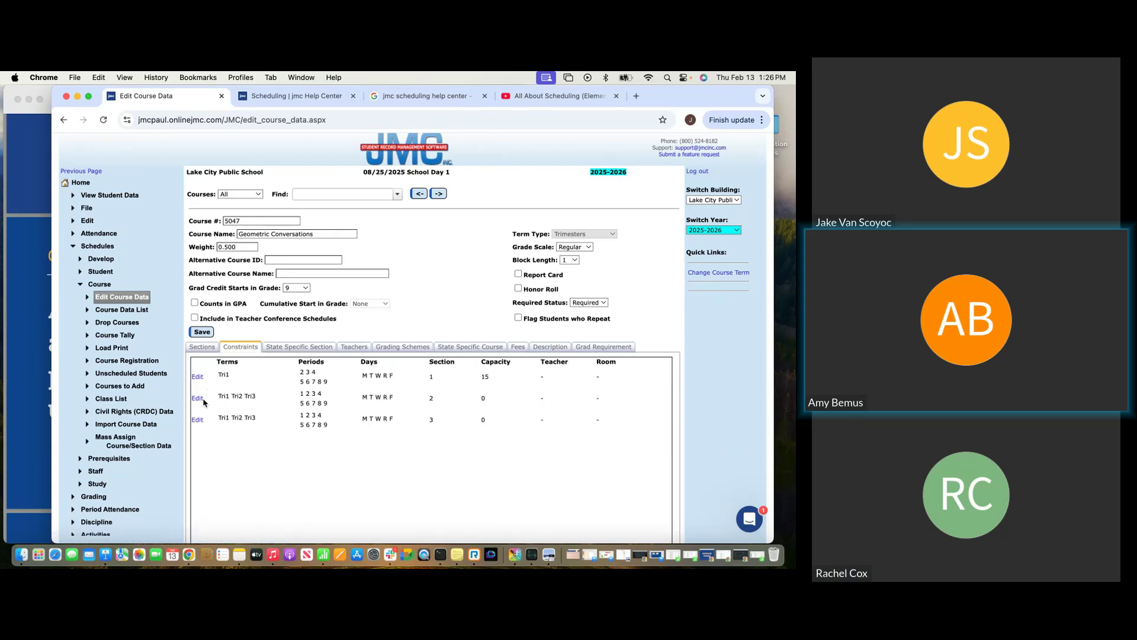
click(198, 398)
click(258, 400)
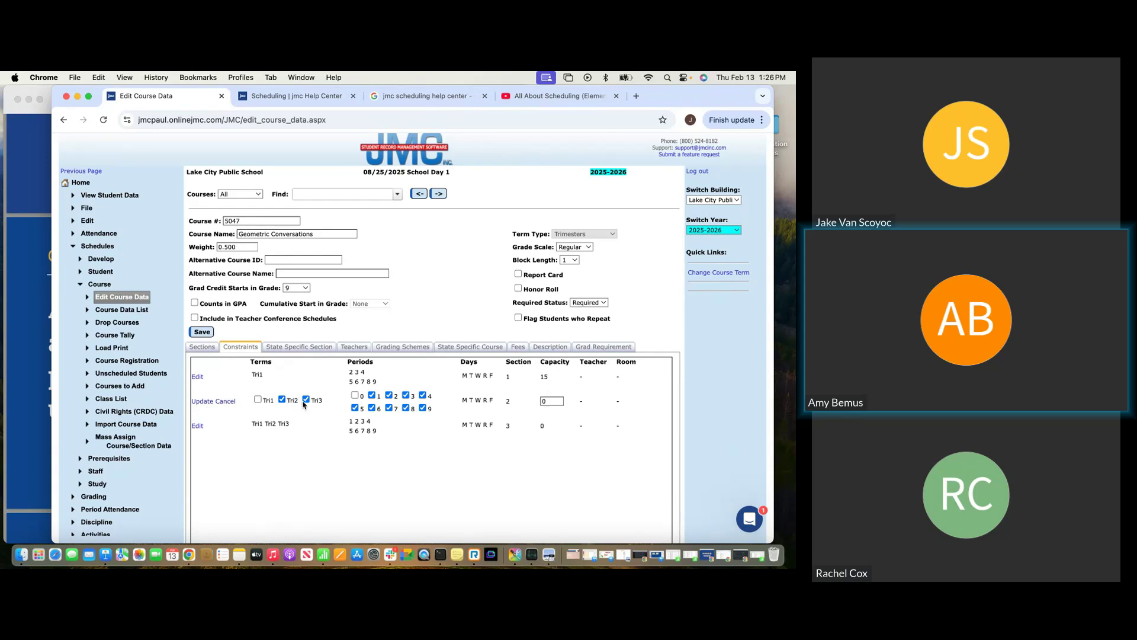
click(306, 399)
click(202, 401)
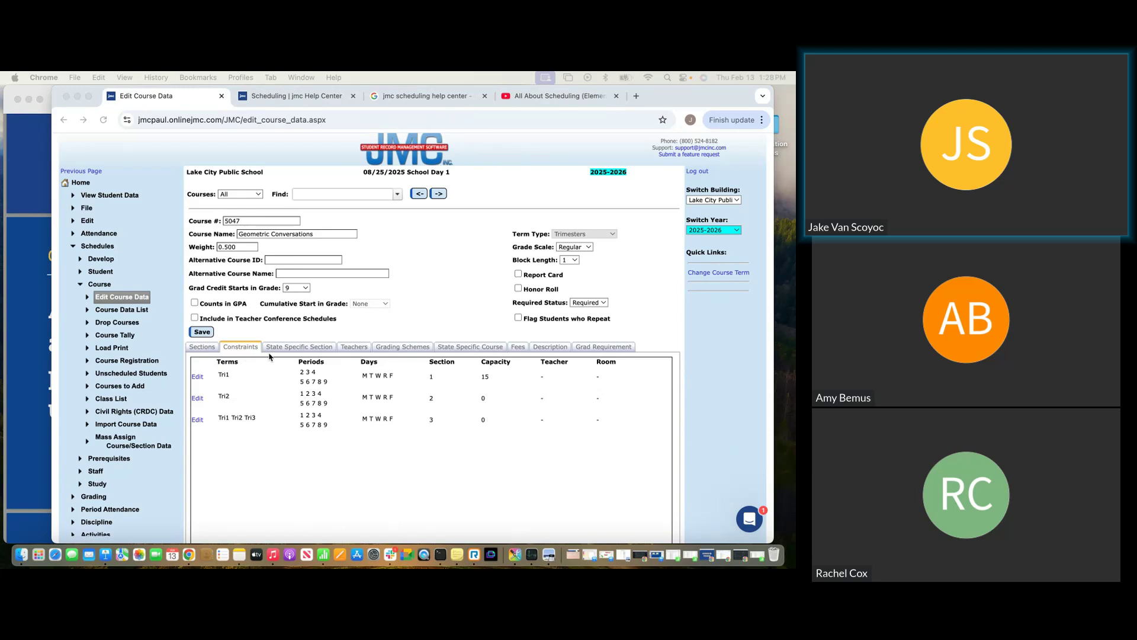
On the Teachers tab, step ahead to course 3, 2nd Language Arts, and edit its first row.
click(356, 350)
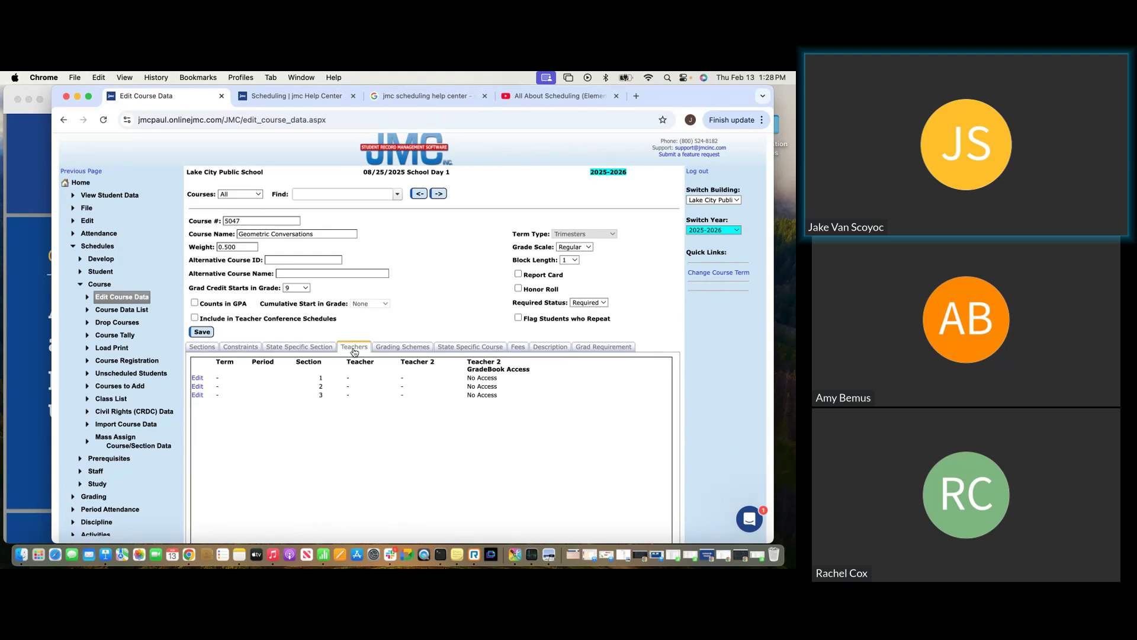
click(435, 198)
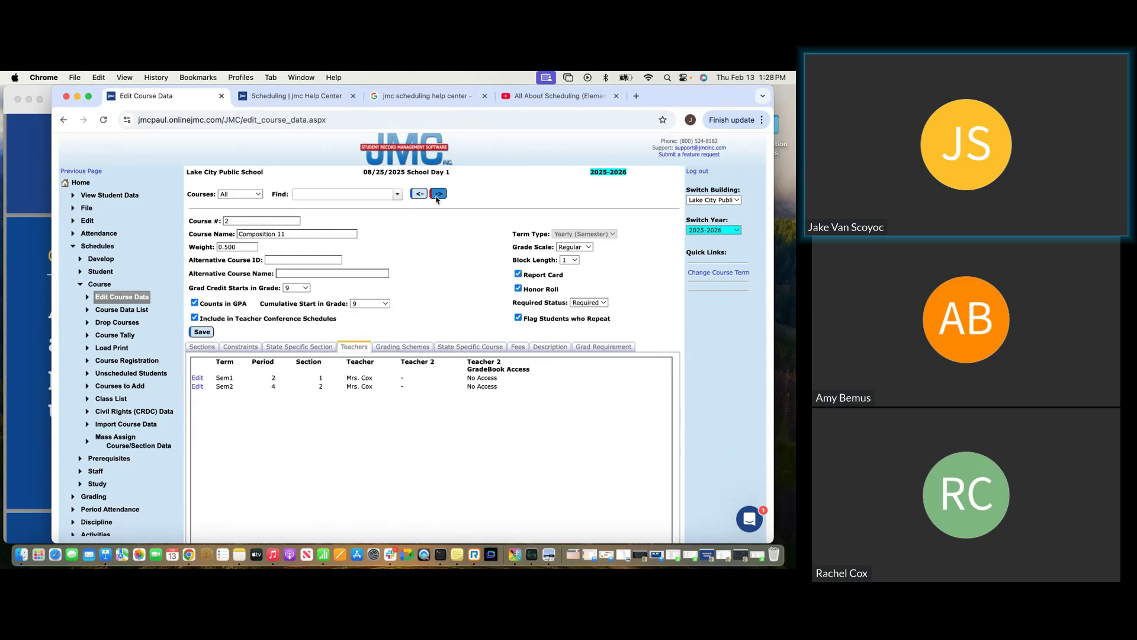
click(438, 197)
click(198, 379)
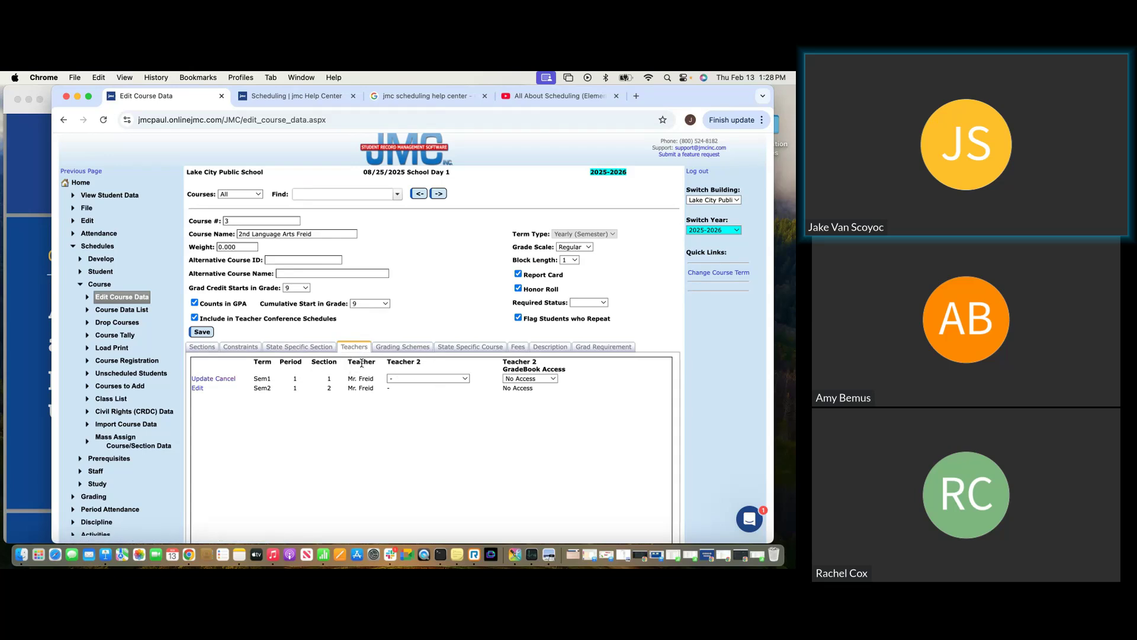
Try a Teacher 2 with No Access gradebook rights on the Sem1 section, then cancel the edit.
click(204, 348)
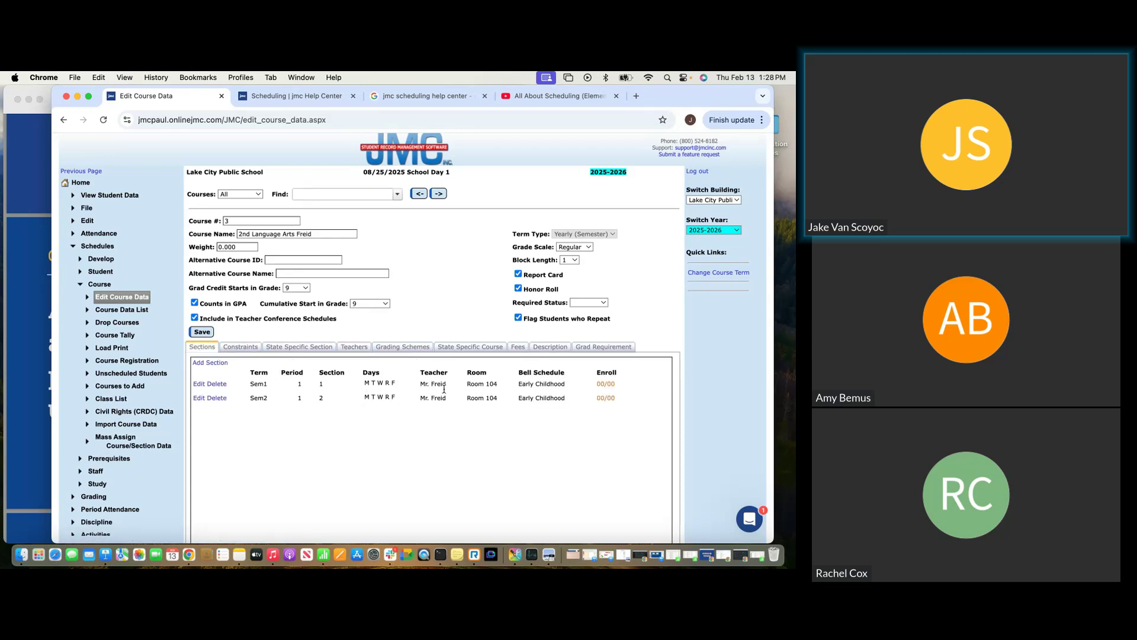
click(354, 348)
click(423, 382)
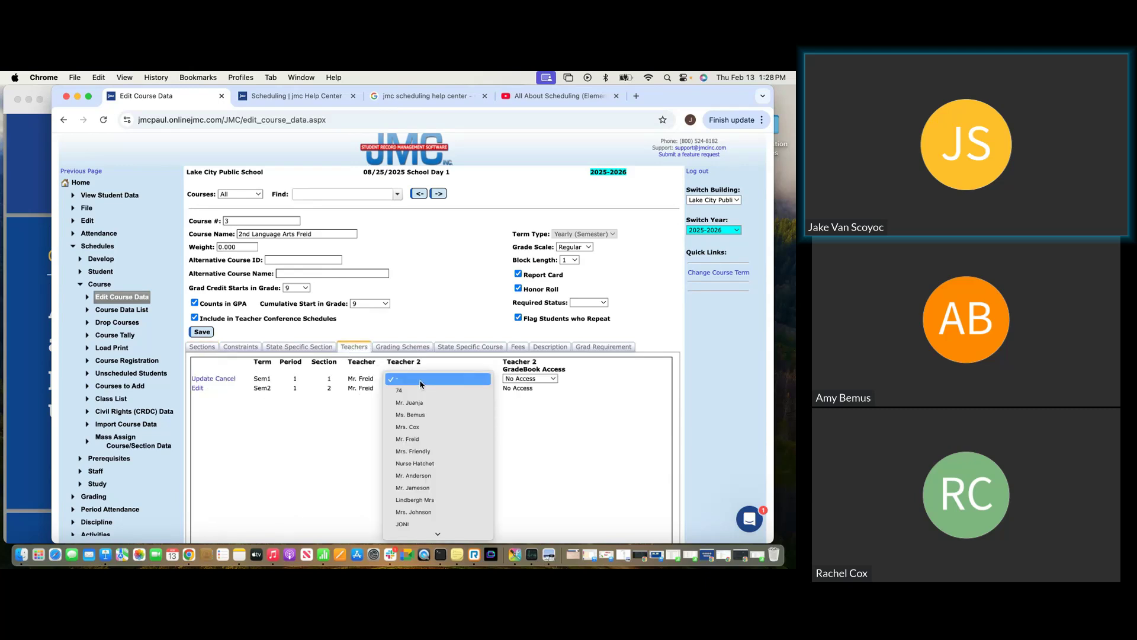
scroll(422, 426, down, 3)
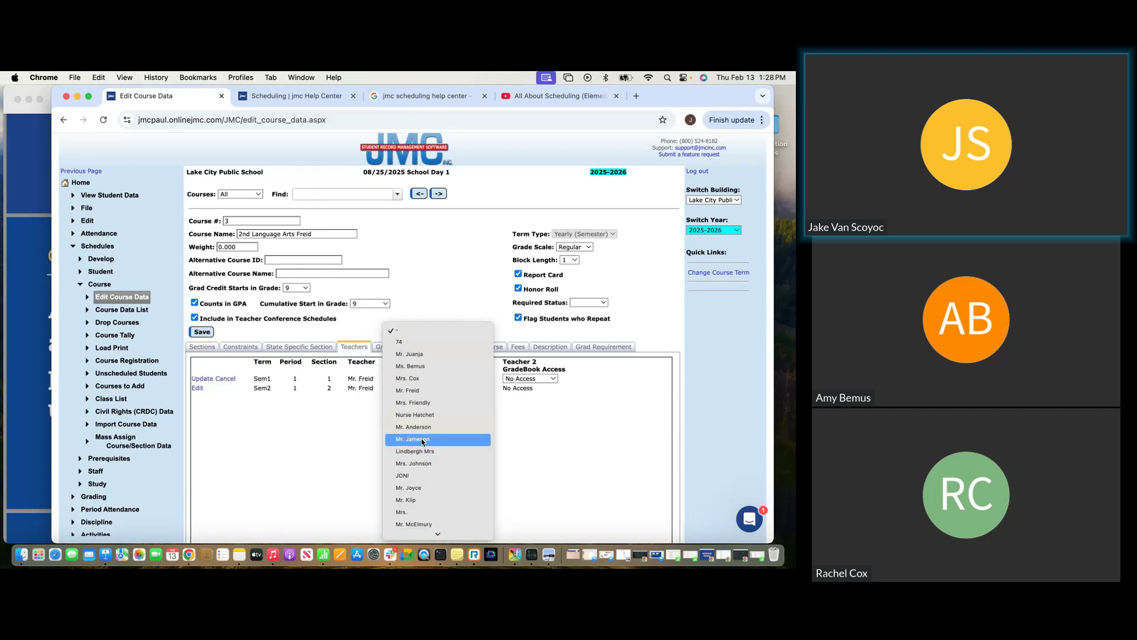
click(421, 440)
scroll(530, 382, down, 1)
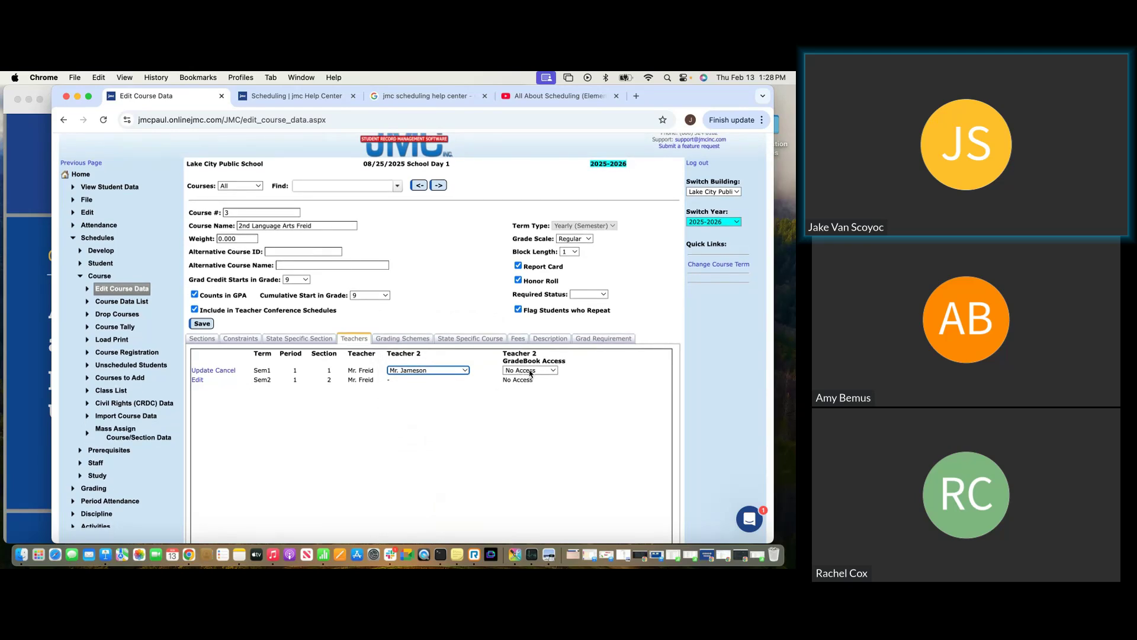
click(530, 371)
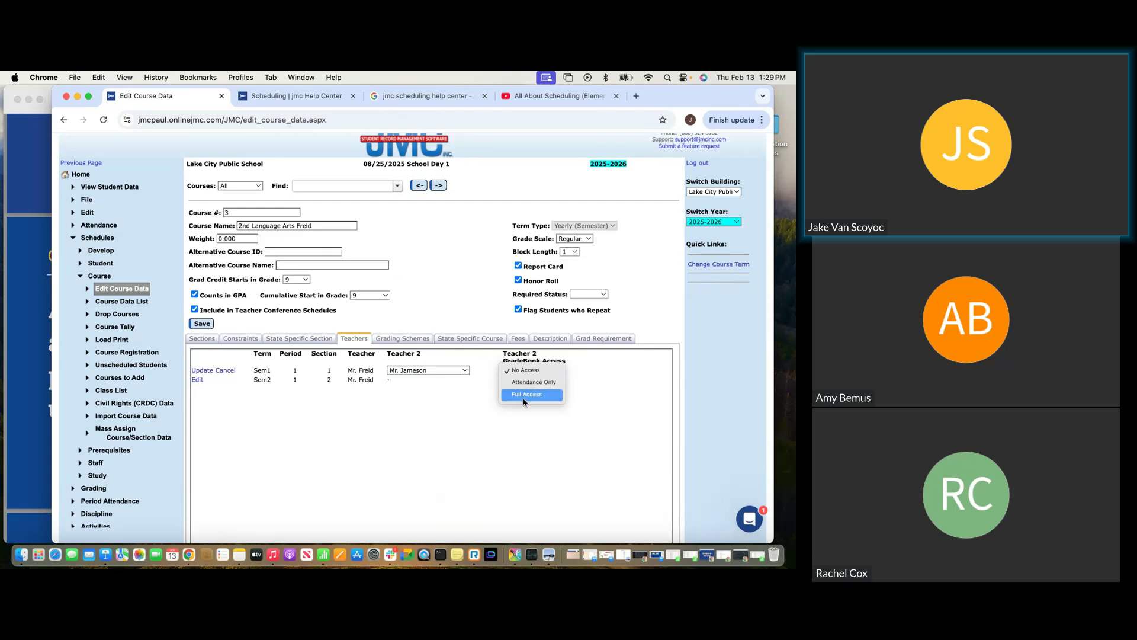
click(446, 427)
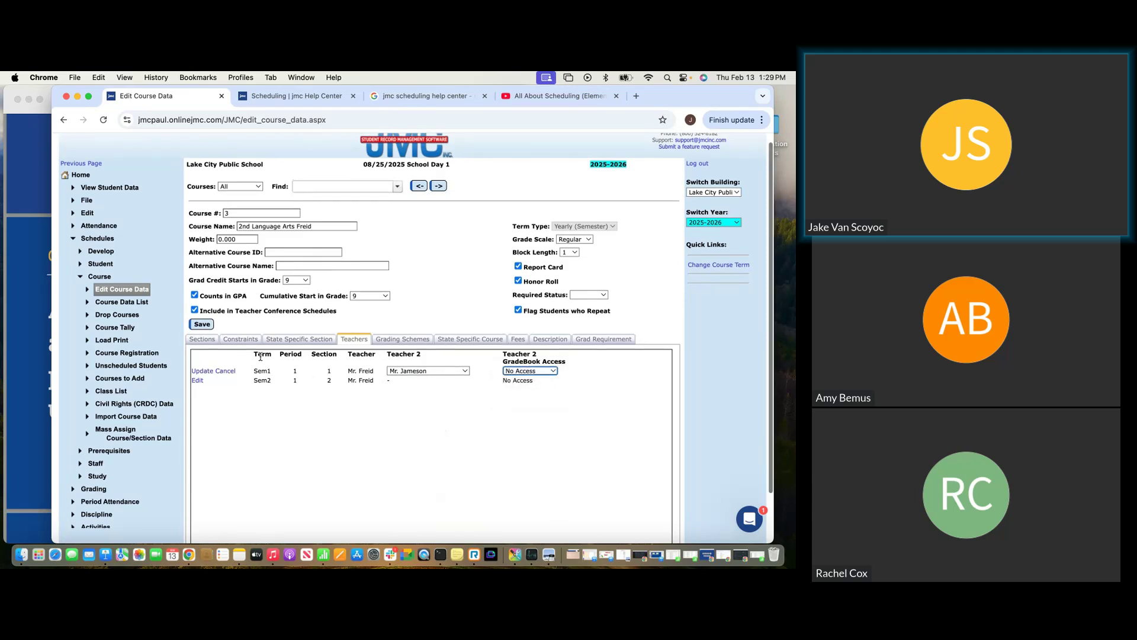
click(228, 370)
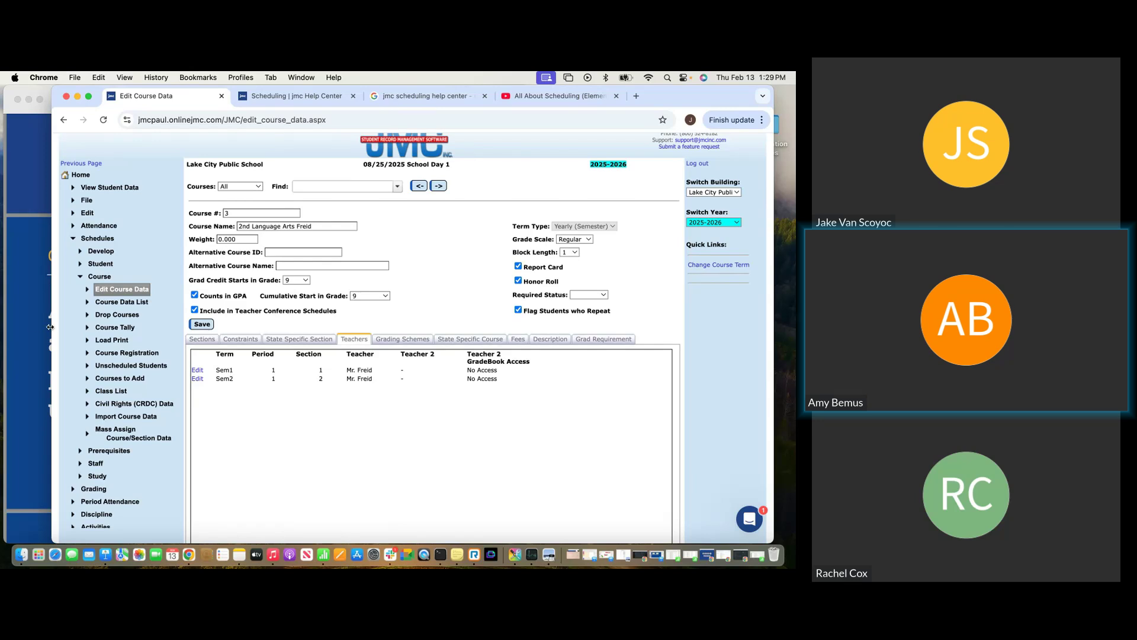
Show the Q&A slides full screen, advance to Question #2, then return to the jmc course page.
click(24, 303)
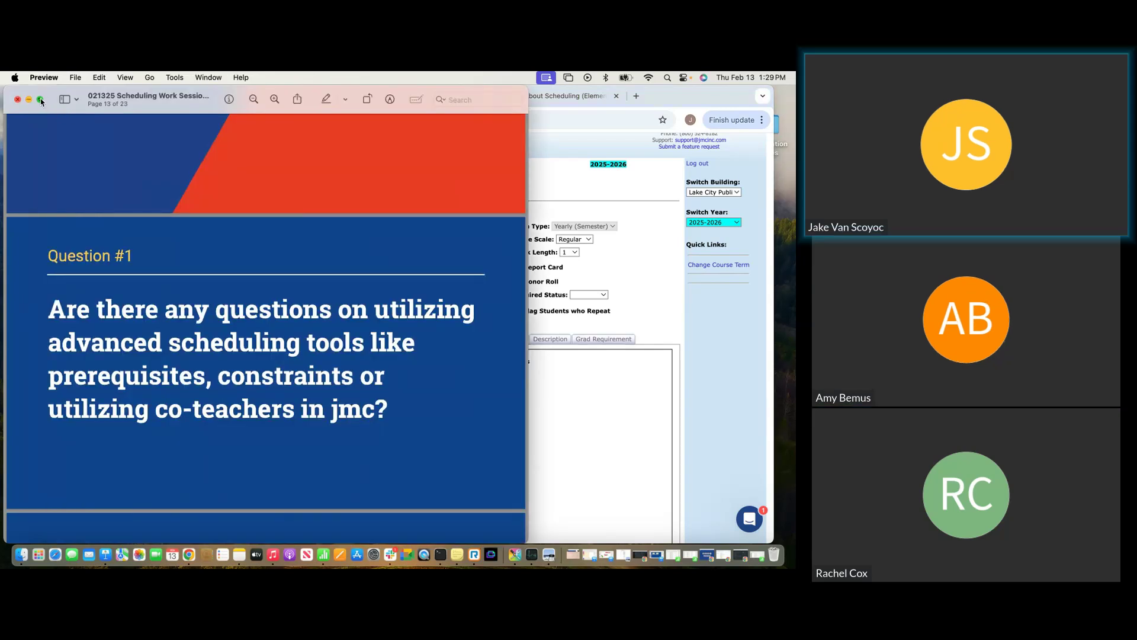
click(40, 98)
key(Down)
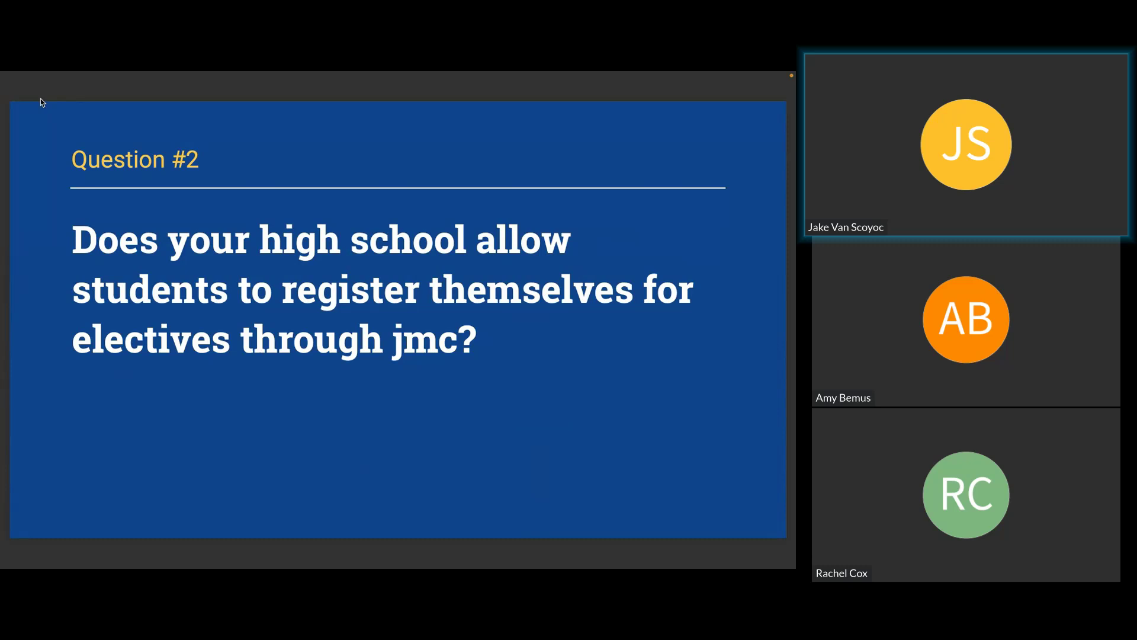
key(Escape)
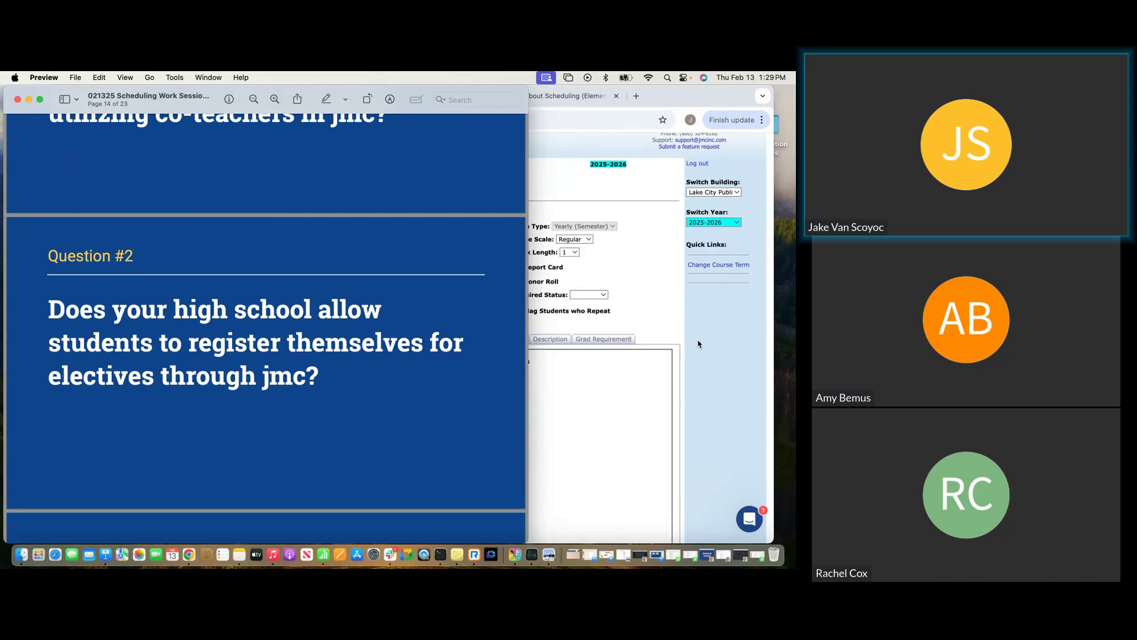
click(698, 343)
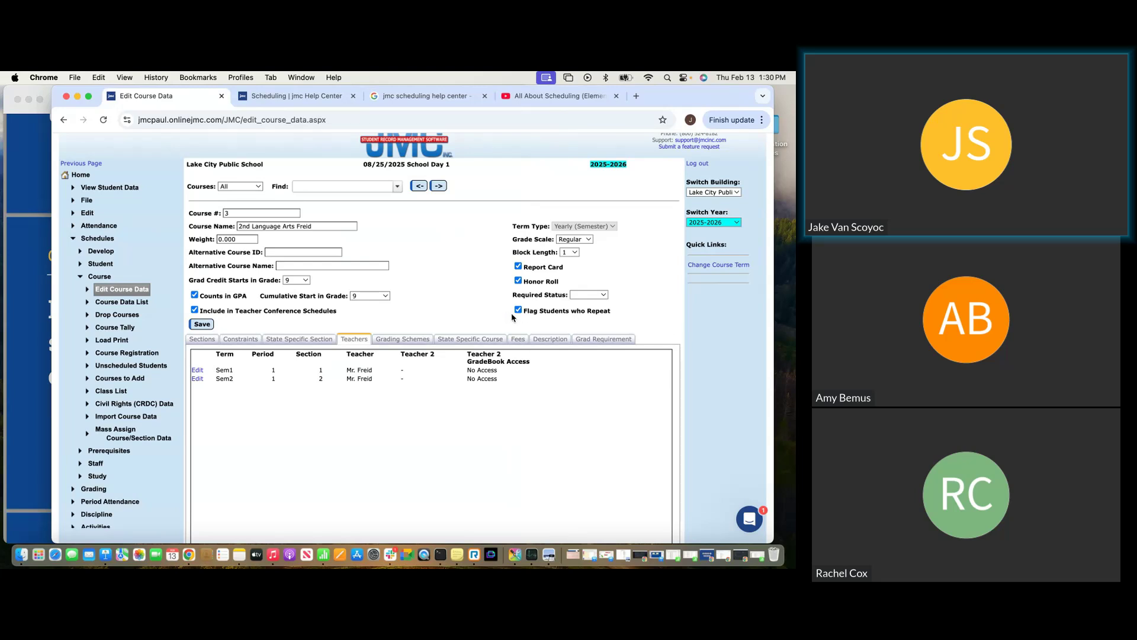
click(93, 280)
click(96, 254)
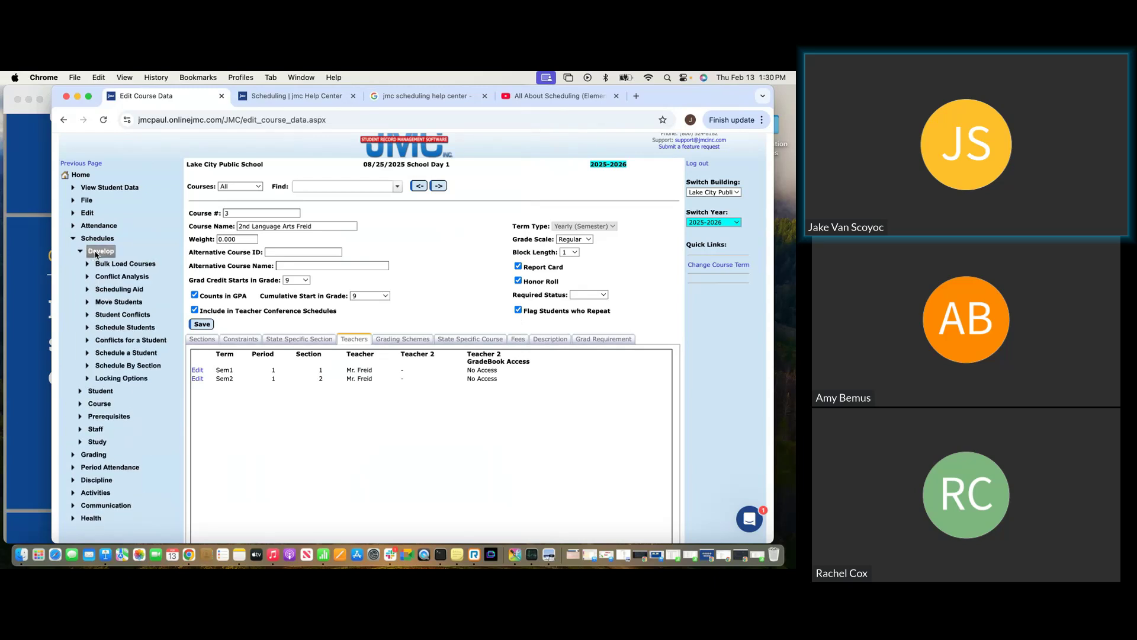
click(98, 254)
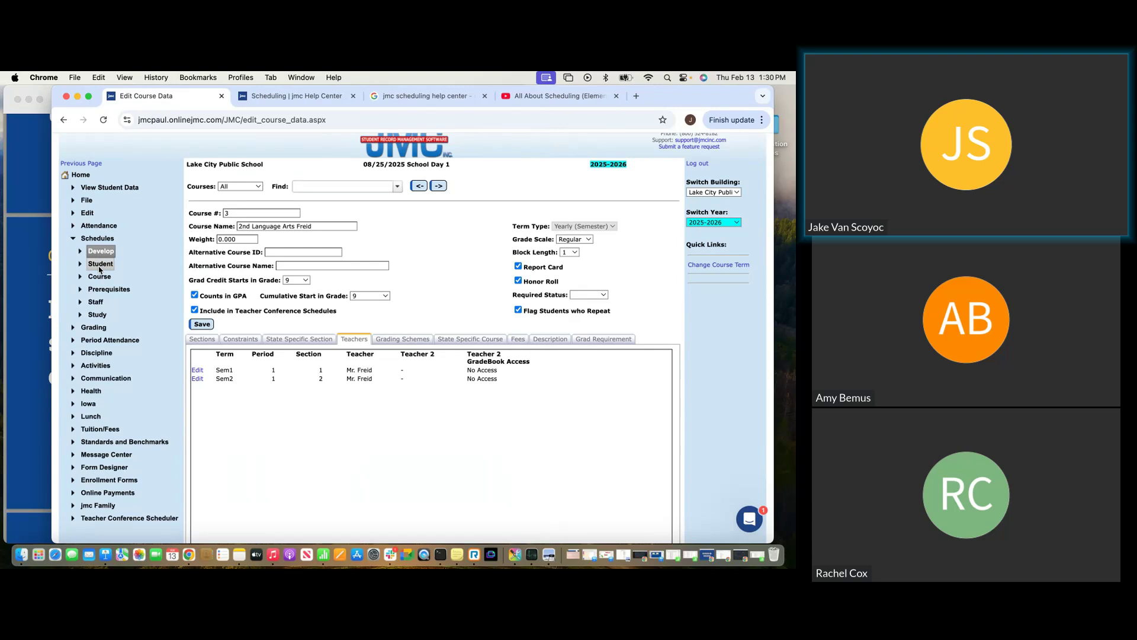
click(100, 264)
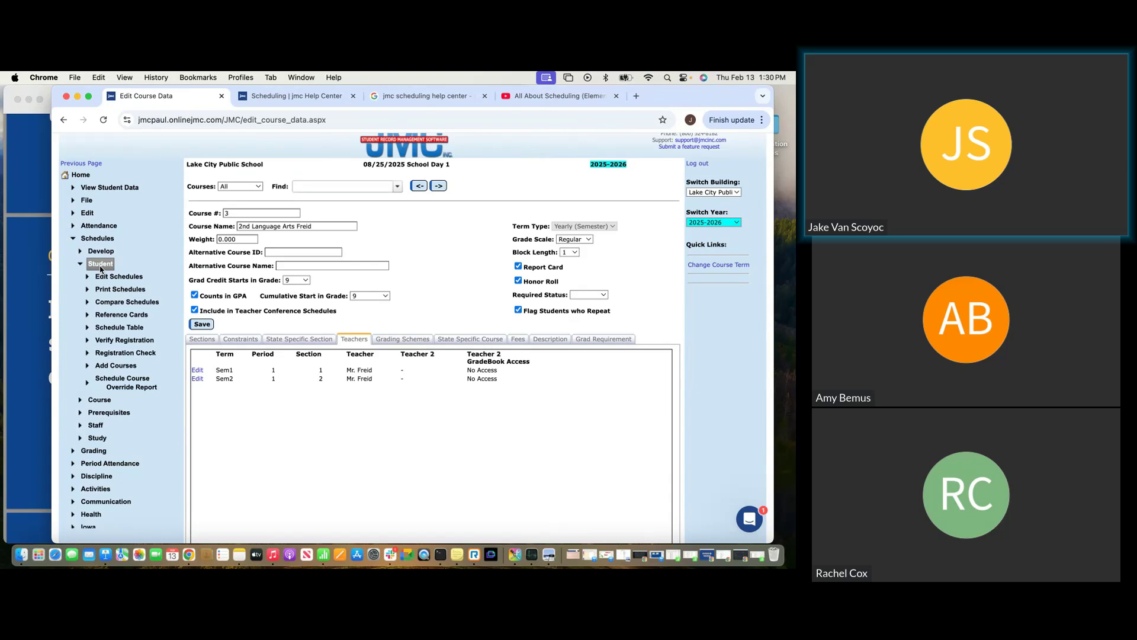
click(100, 265)
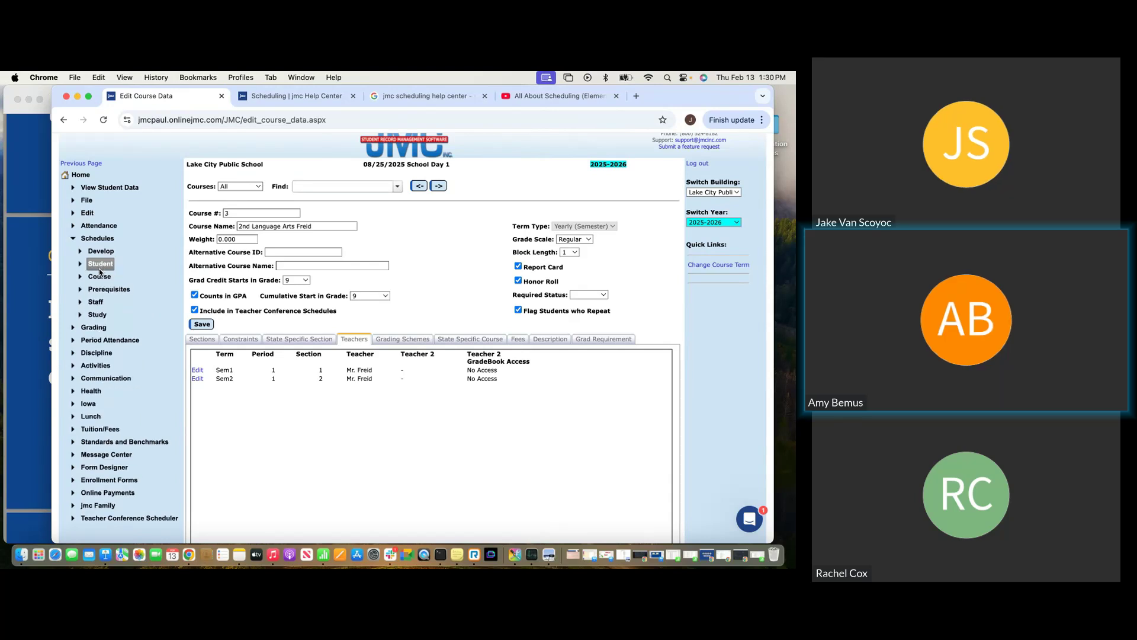
click(99, 277)
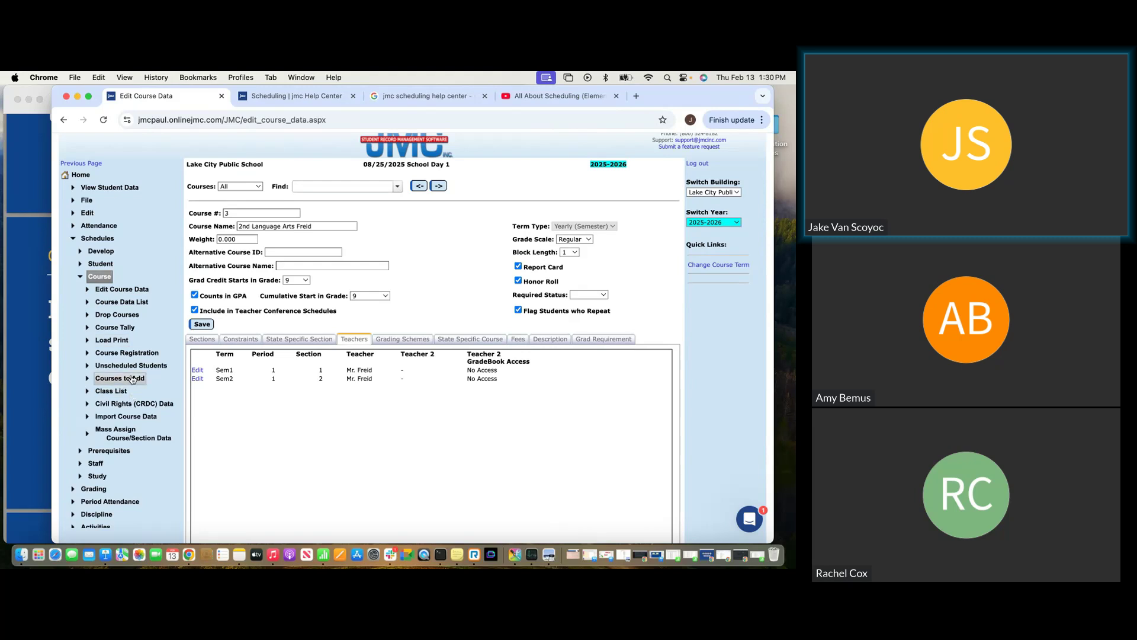
On the Courses to Add grid, try allowing grades 10 and 9 for Math 2, then cancel.
click(132, 378)
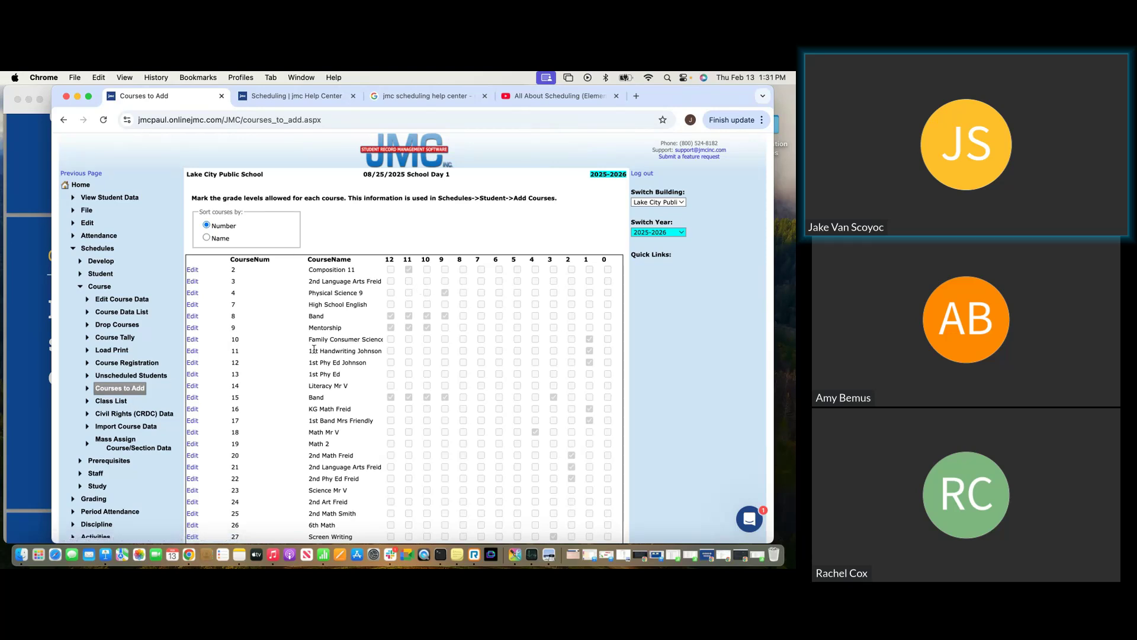
scroll(326, 373, down, 2)
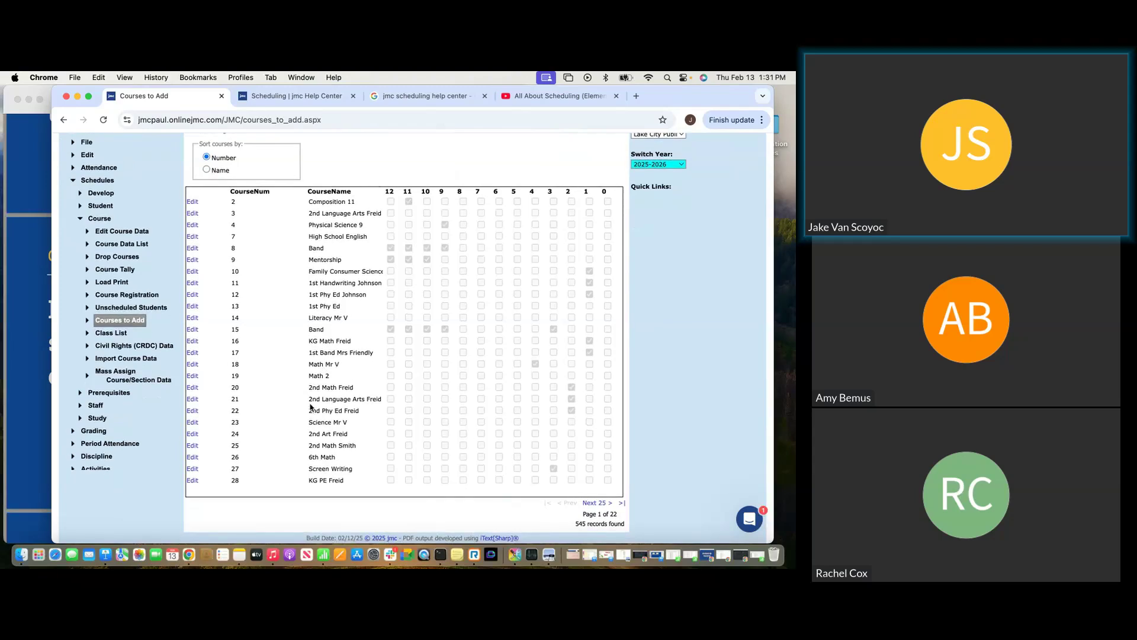
click(199, 378)
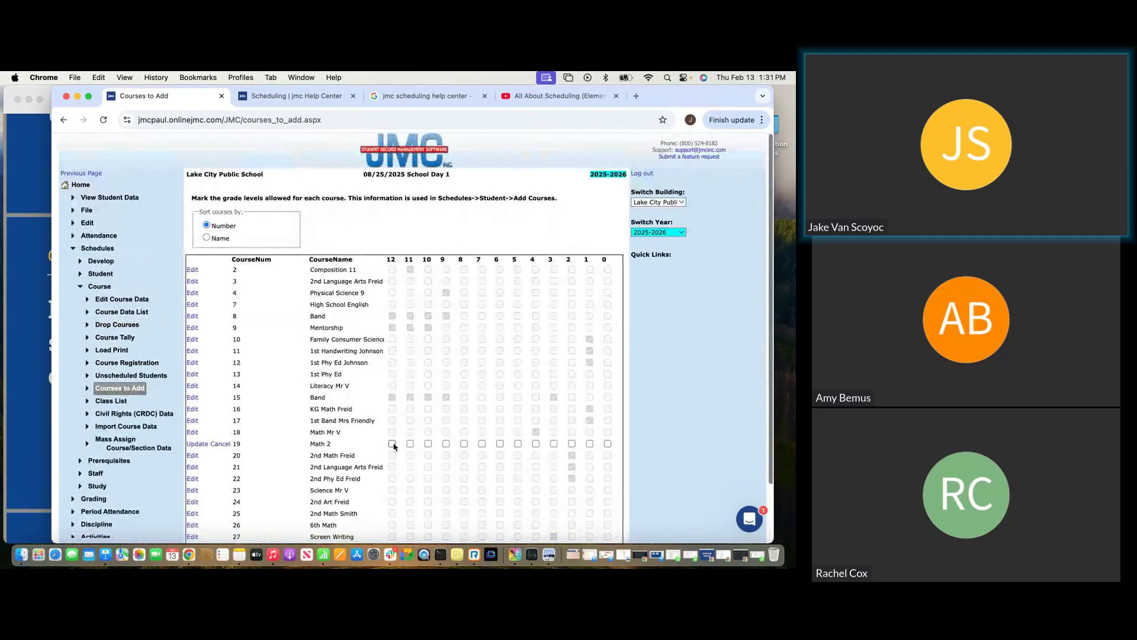
click(428, 444)
click(446, 444)
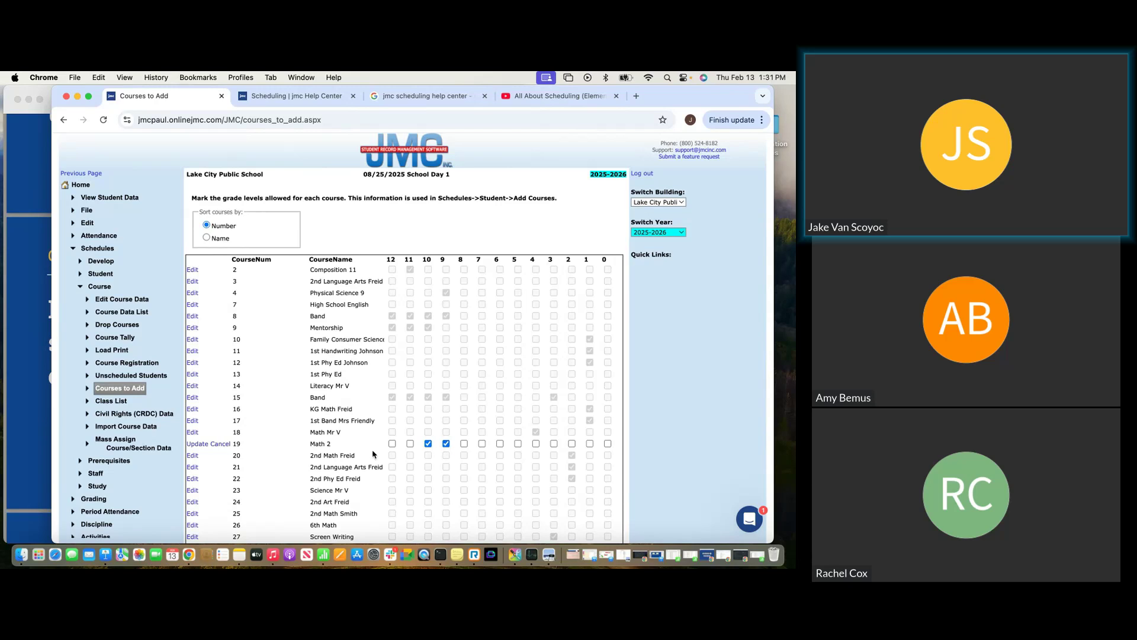
click(220, 444)
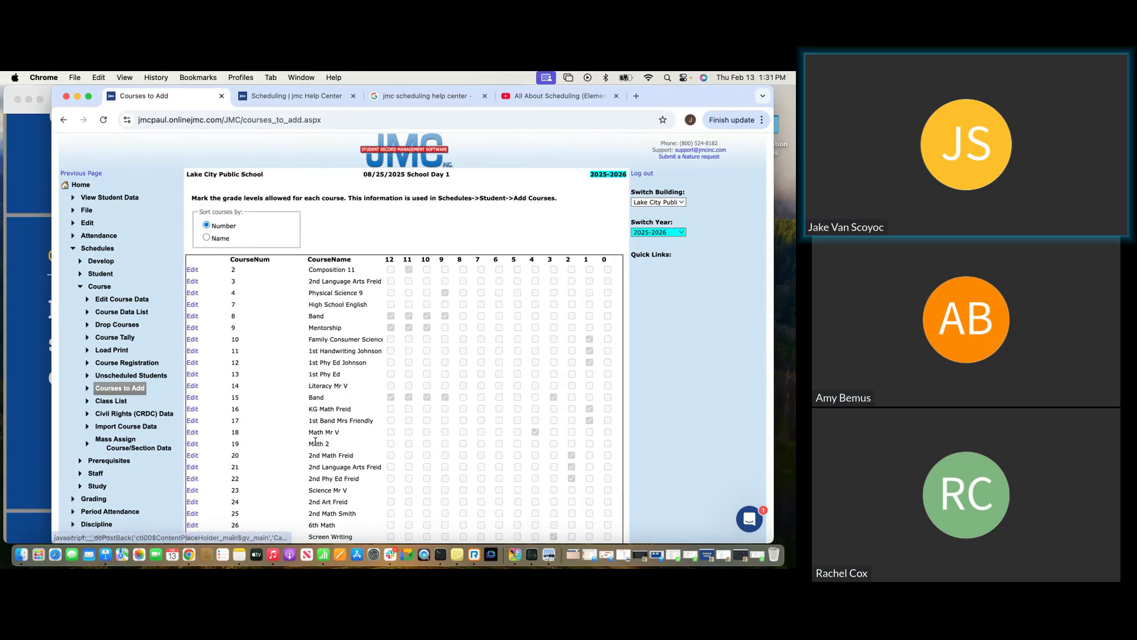
Uncheck grade 3 in Band's allowed grades and save the row.
scroll(323, 339, down, 2)
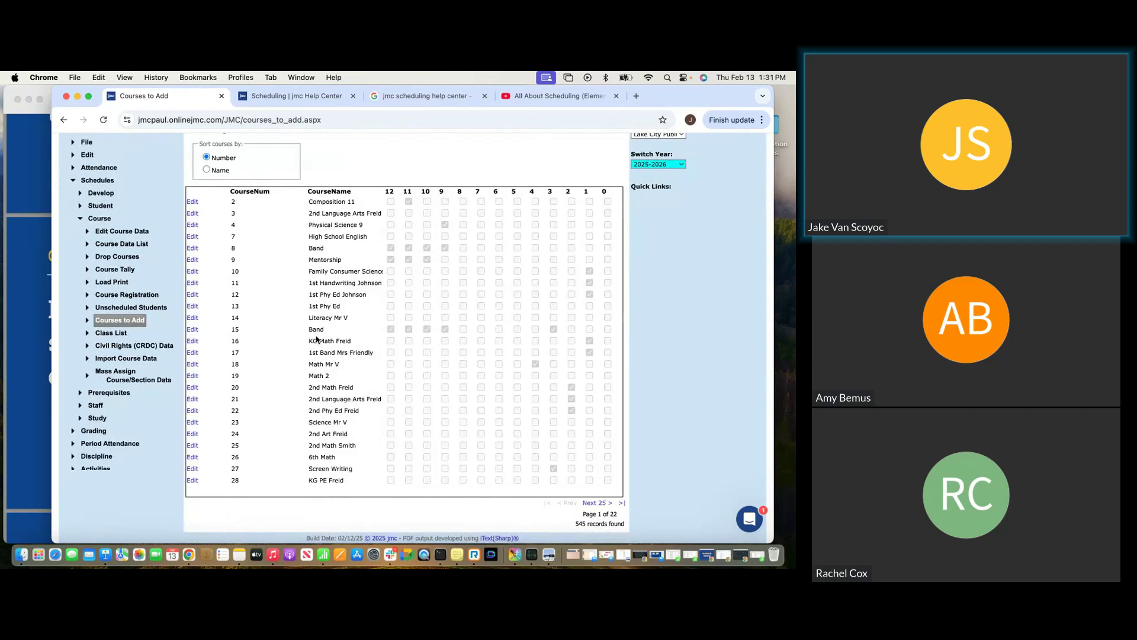
click(193, 329)
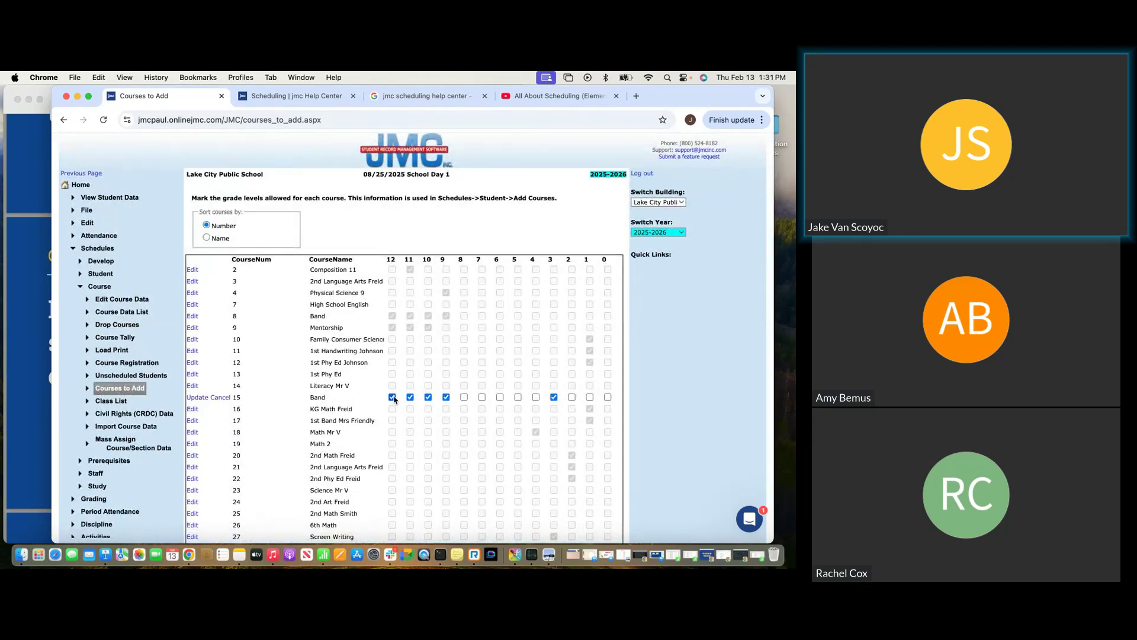
click(553, 397)
click(197, 401)
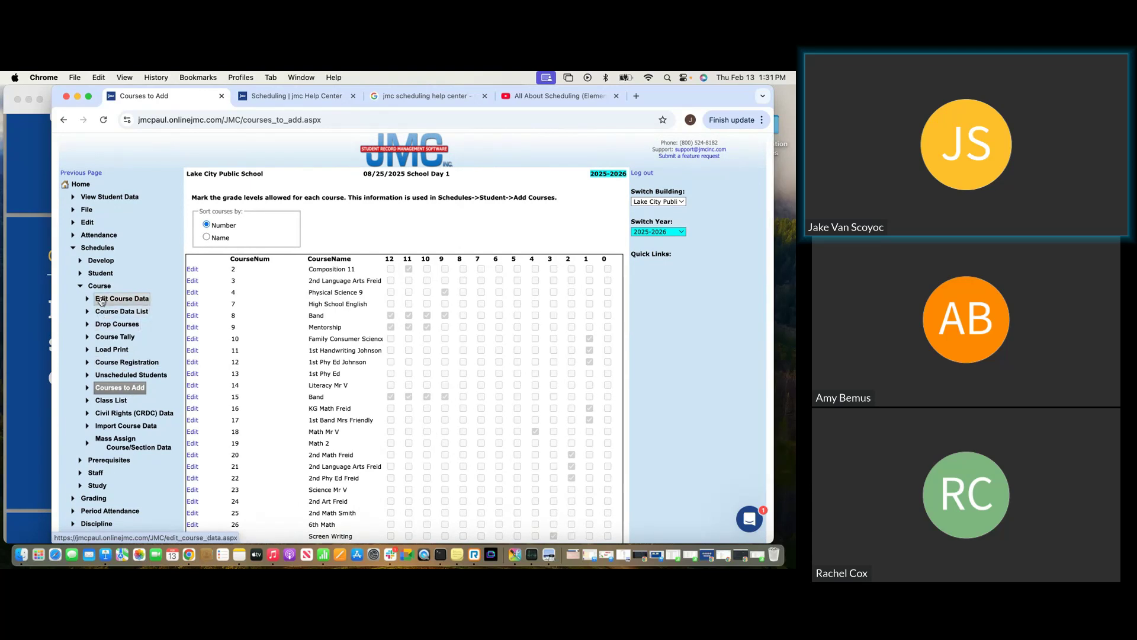
Preview the Schedules > Student > Registration Check report of students under 6.0 credits.
click(100, 273)
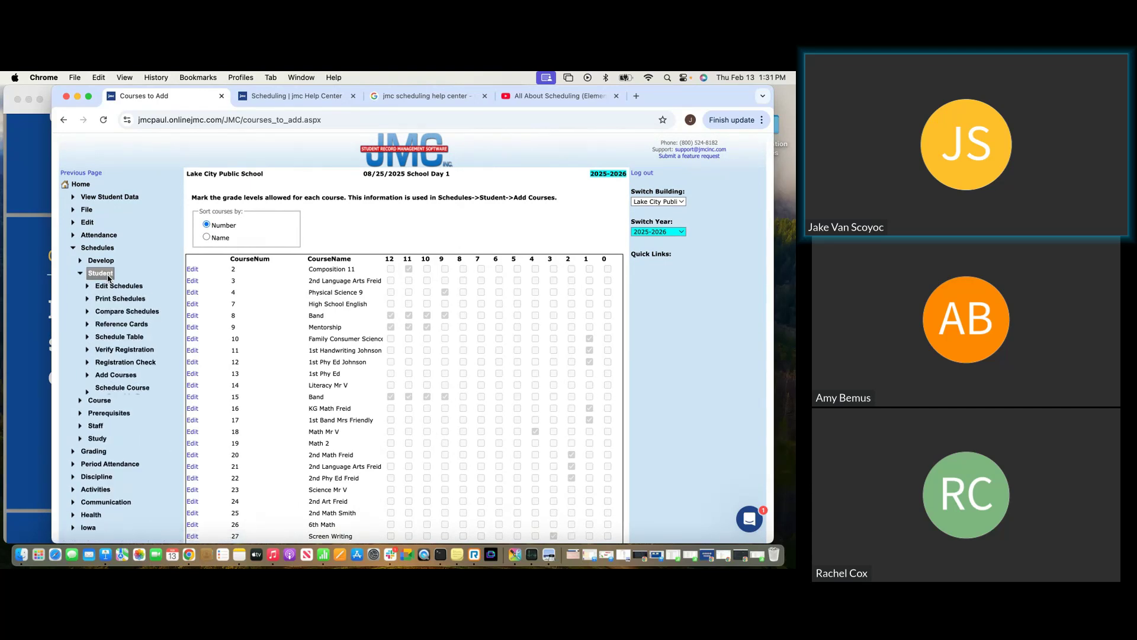
click(134, 363)
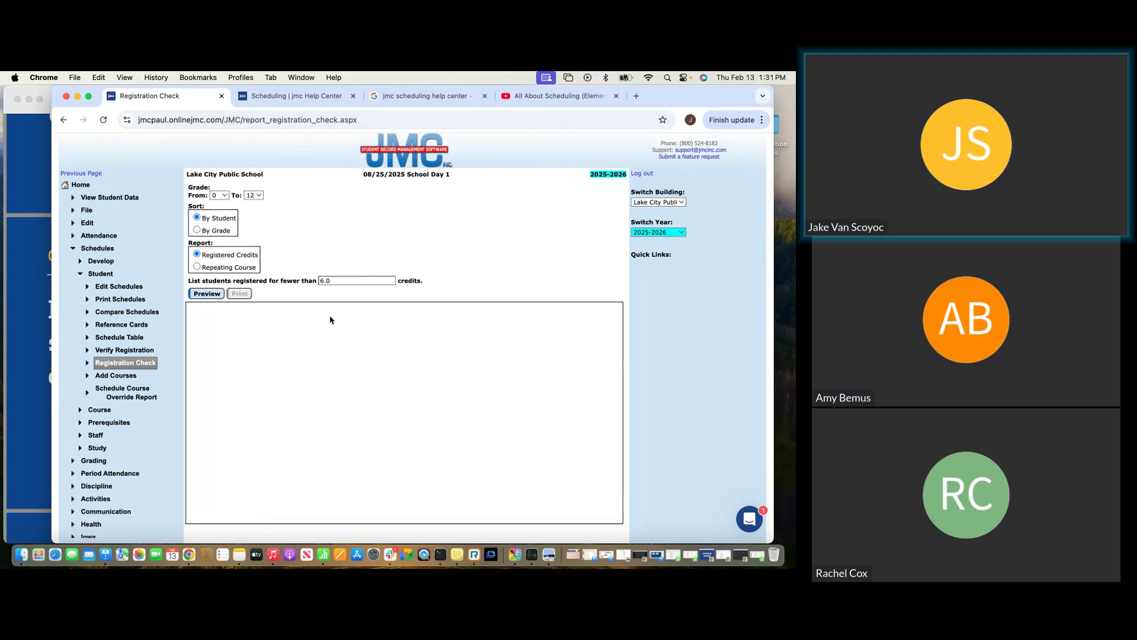
click(208, 293)
scroll(413, 330, down, 1)
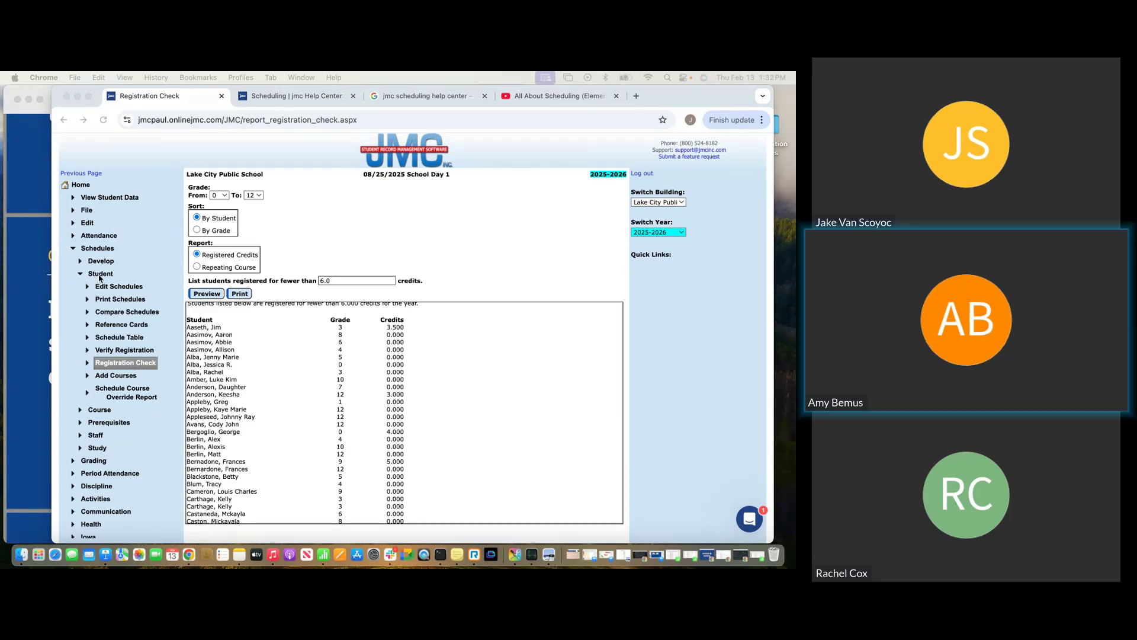
Glance at the Q&A slide deck and return to the Registration Check report.
click(97, 278)
click(102, 274)
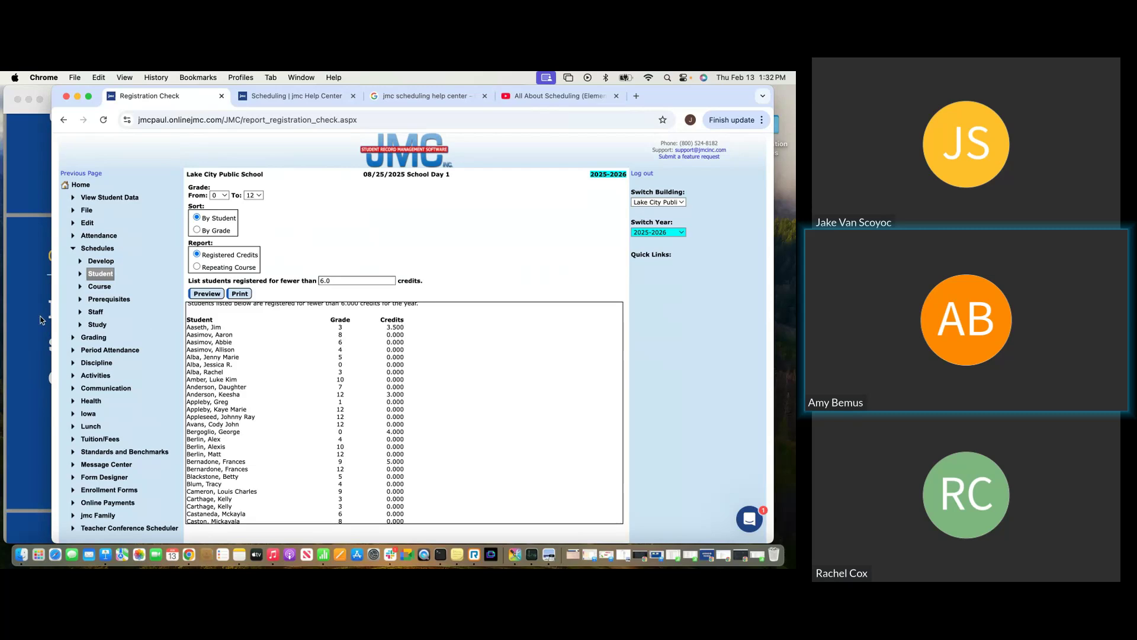
key(super+Tab)
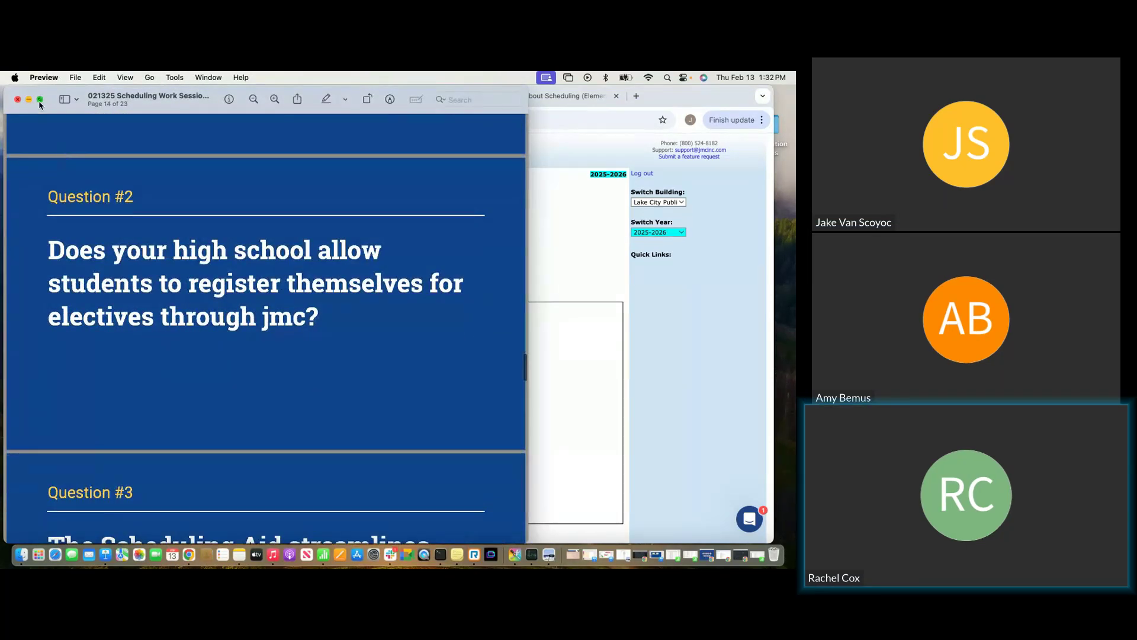
click(584, 343)
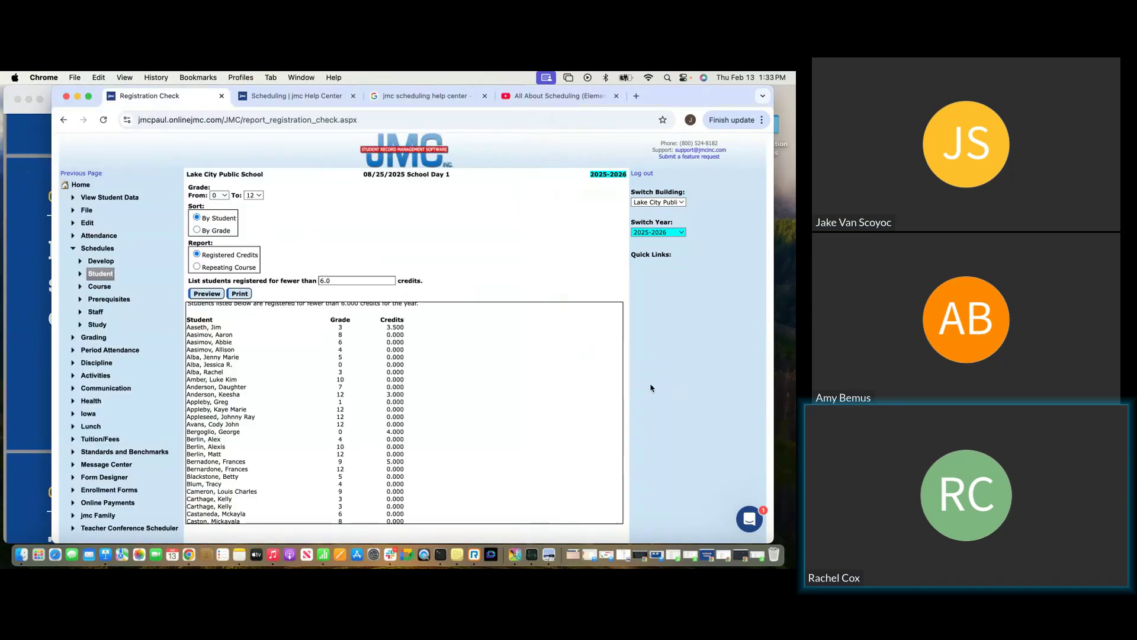
Open Schedules > Course > Edit Course Data for course 5047 Geometric Conversations.
click(97, 249)
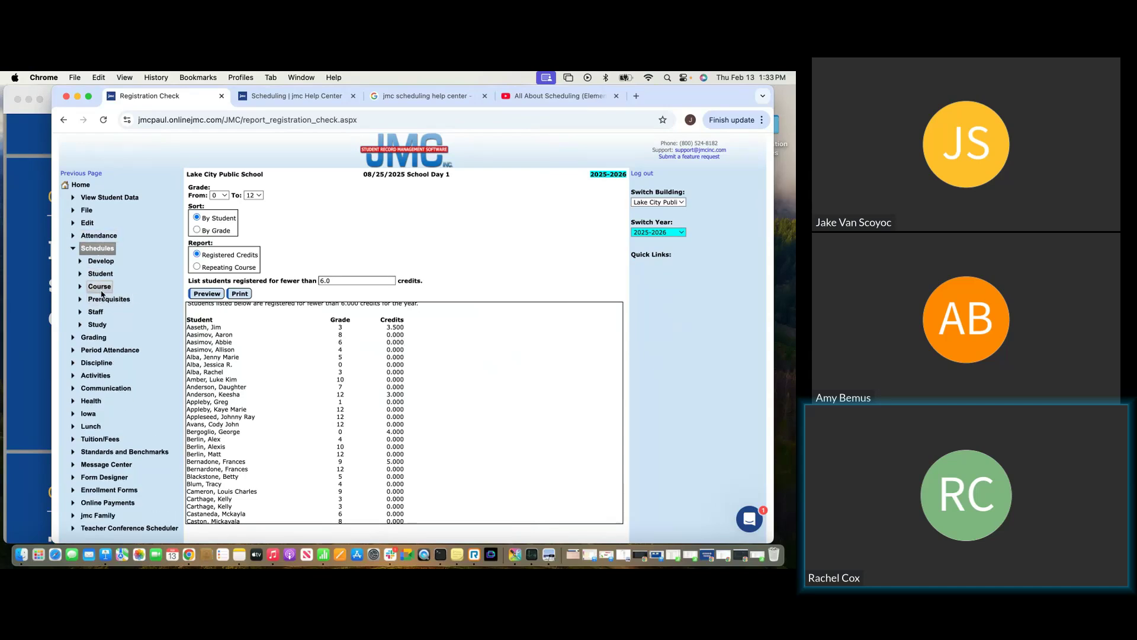
click(99, 287)
click(116, 300)
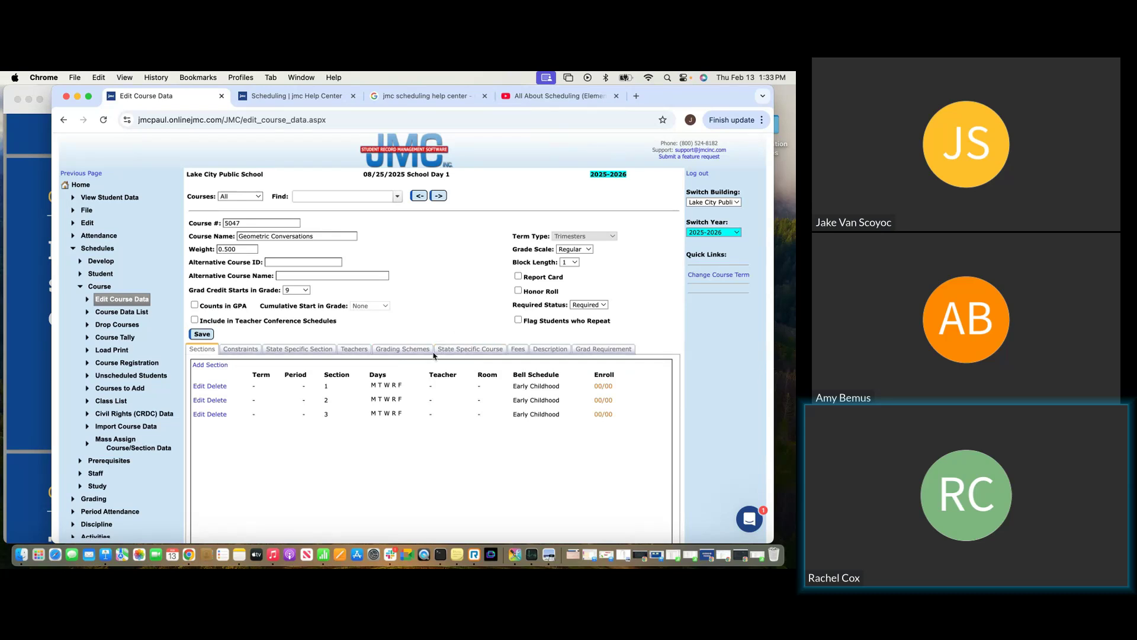
drag(684, 103, 679, 129)
In a new tab, load the clientservicesmn jmc client services site.
key(super+t)
click(398, 147)
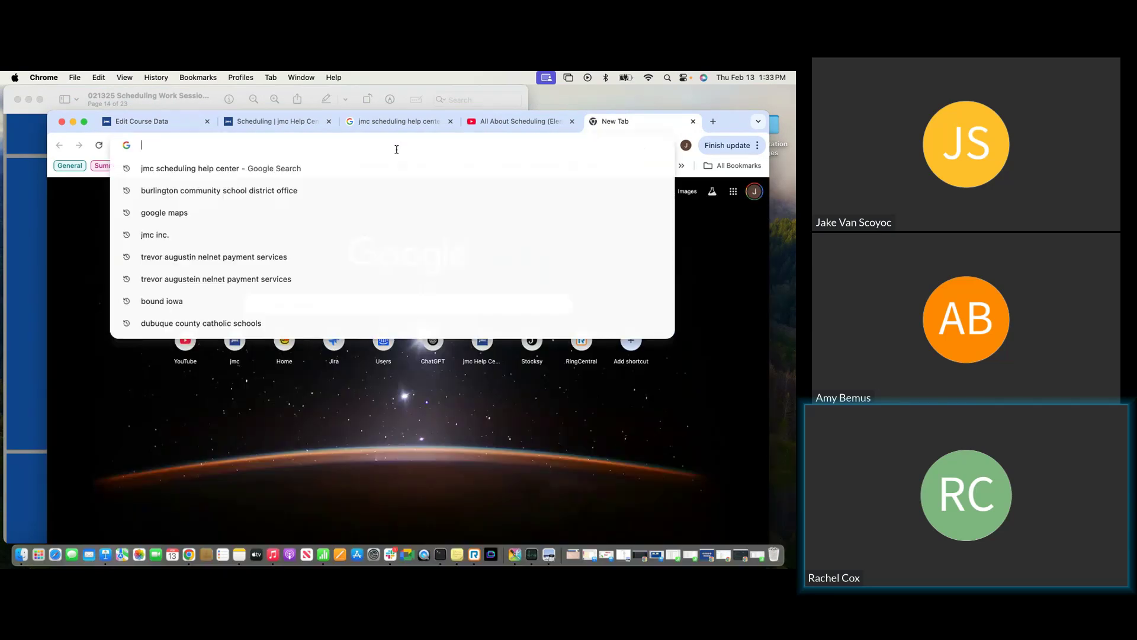
text(clients)
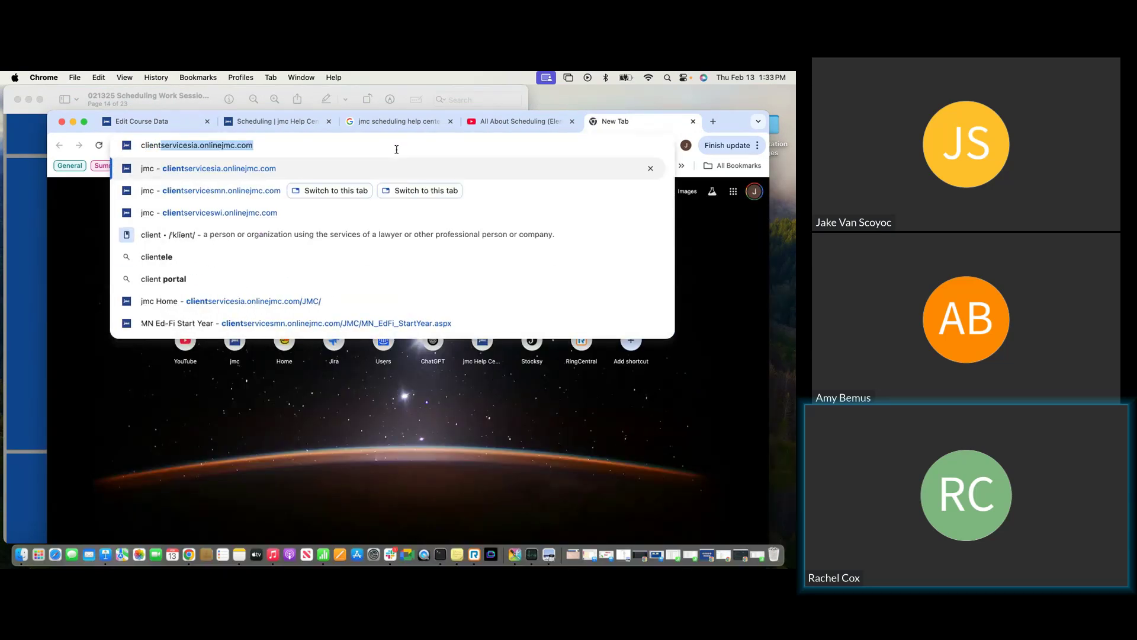
text(ervicesmn)
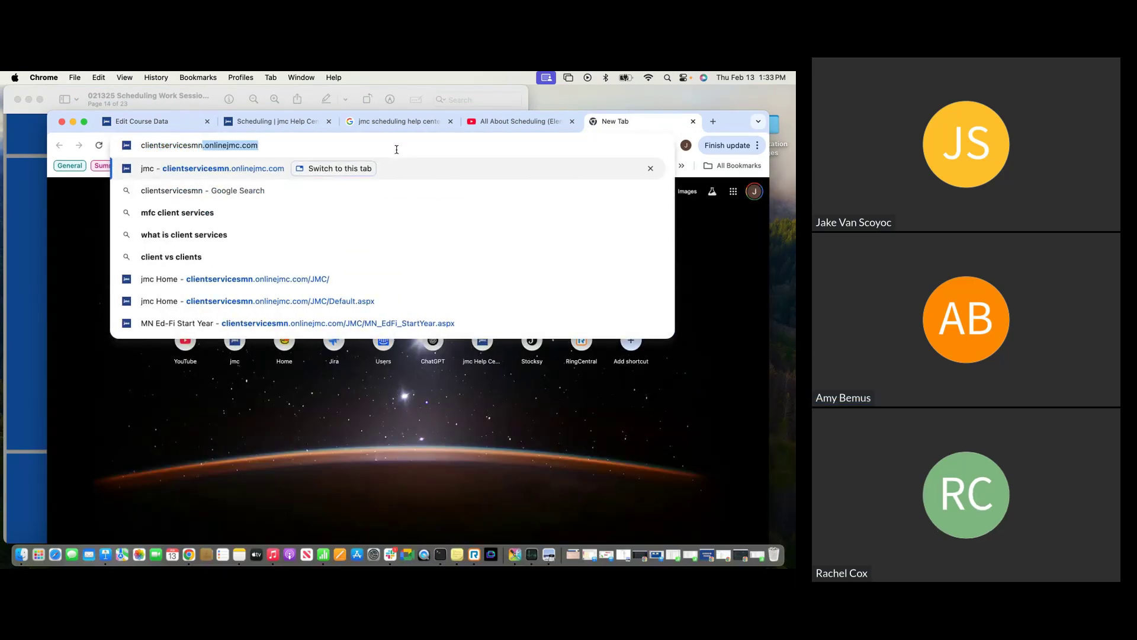
key(Return)
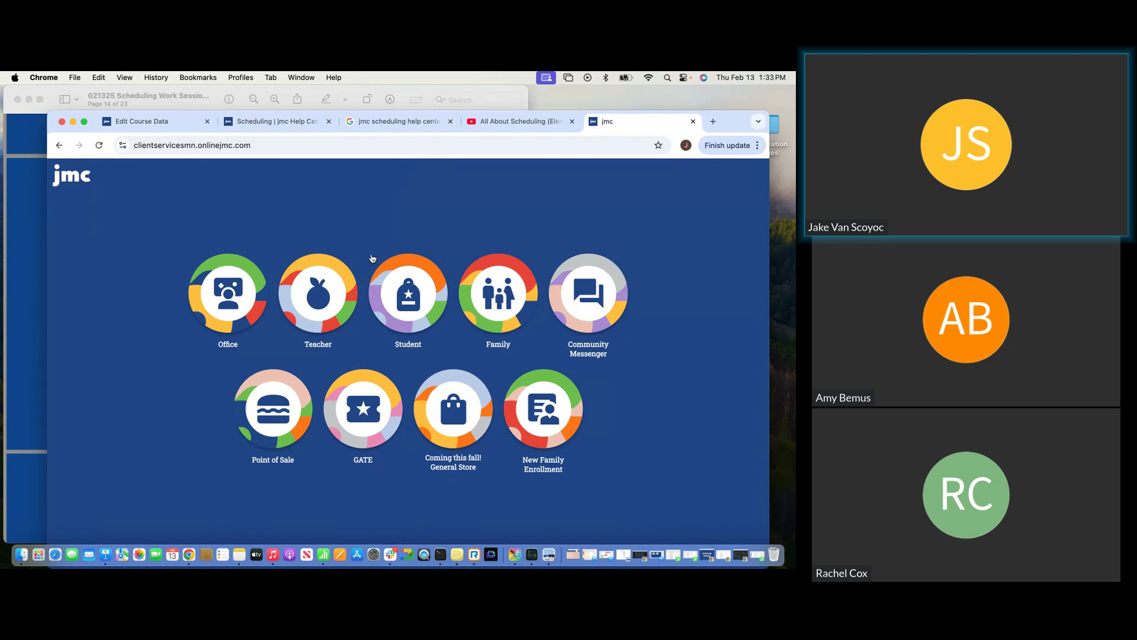
Log in to jmc Office with the saved admin login and expand Schedules > Course.
click(230, 298)
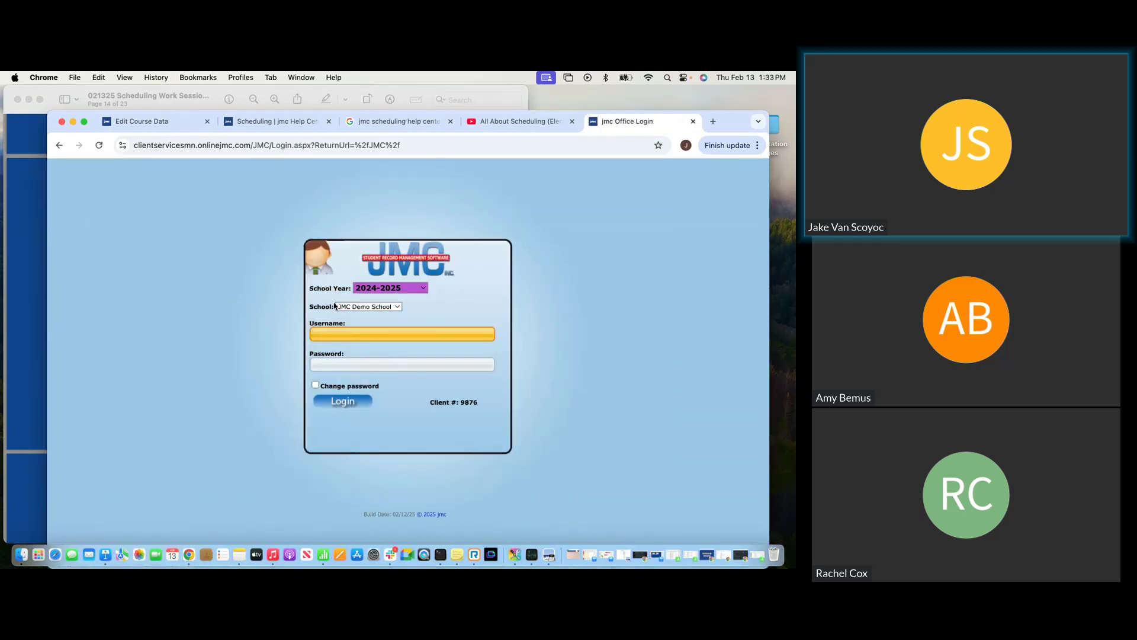
click(356, 336)
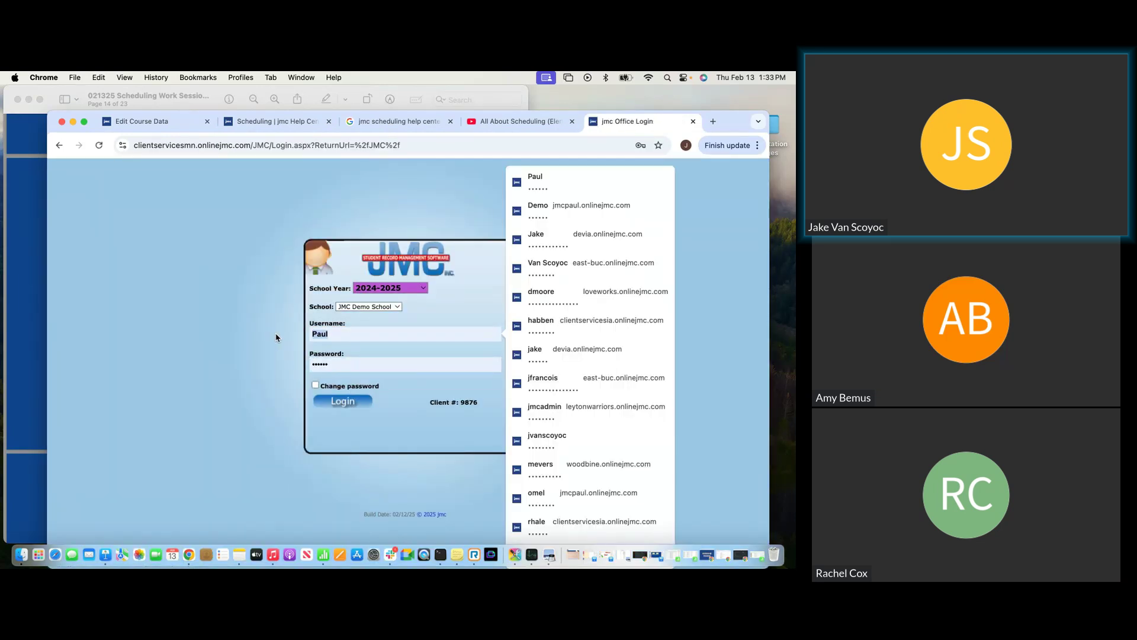
text(jmcadmin)
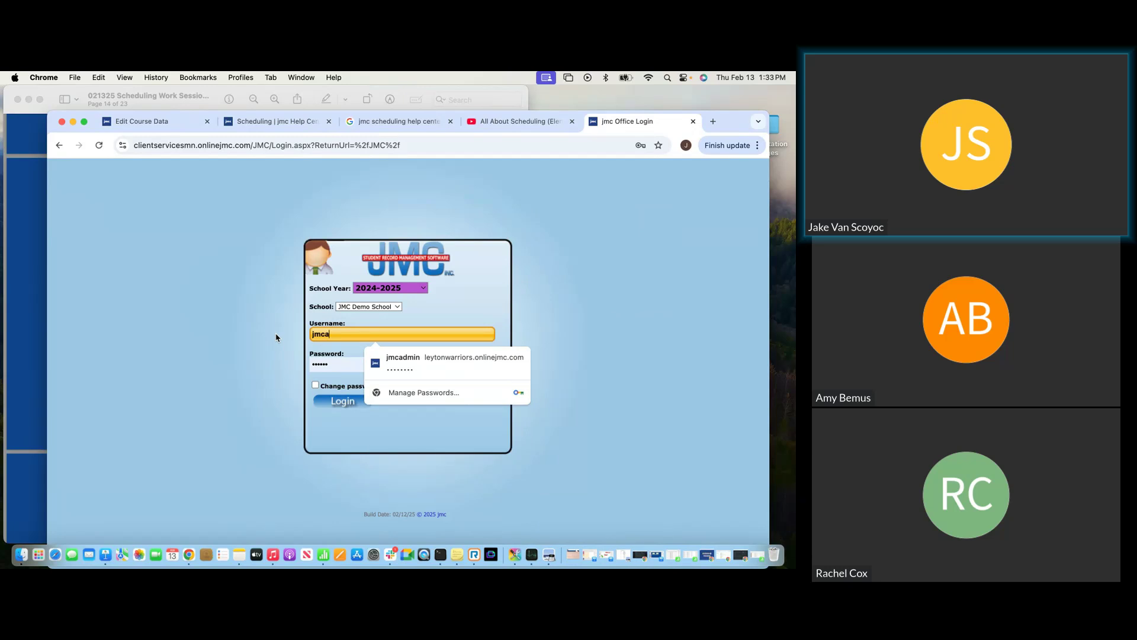
key(Tab)
key(Return)
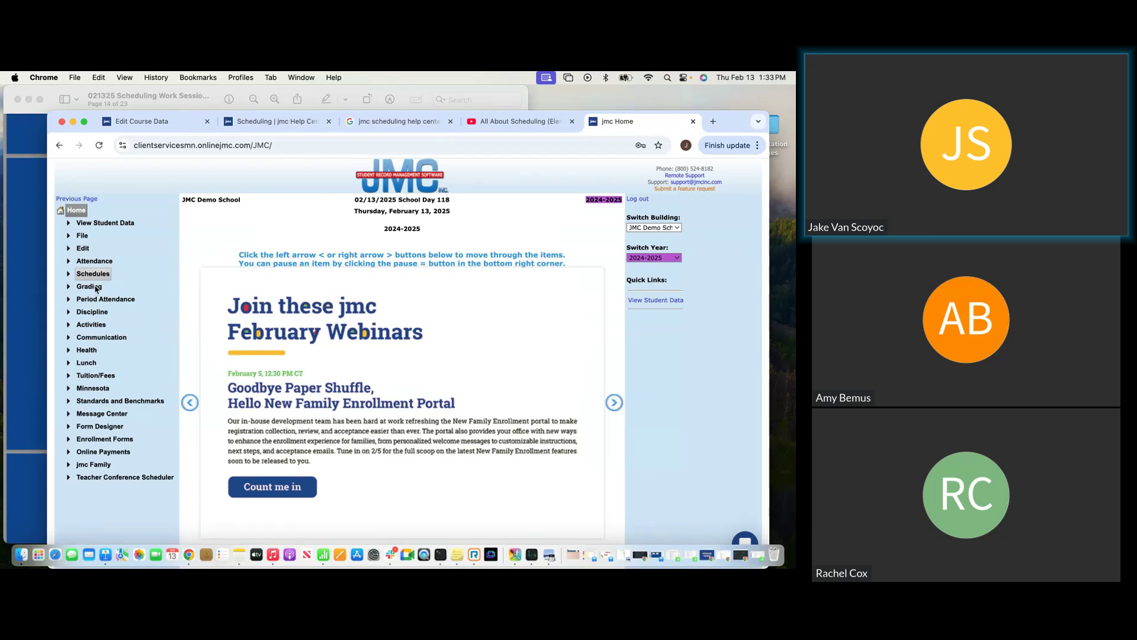
click(102, 273)
click(95, 311)
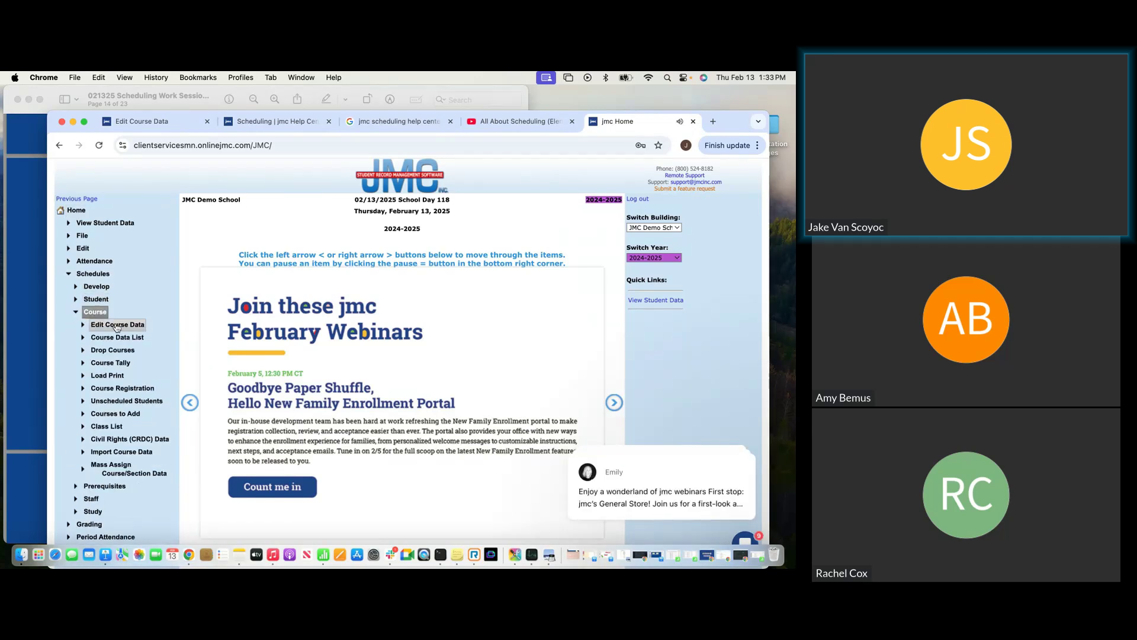
Add section 1 to course 9999999 and open its teacher row's Teacher 2 GradeBook Access choices.
click(118, 326)
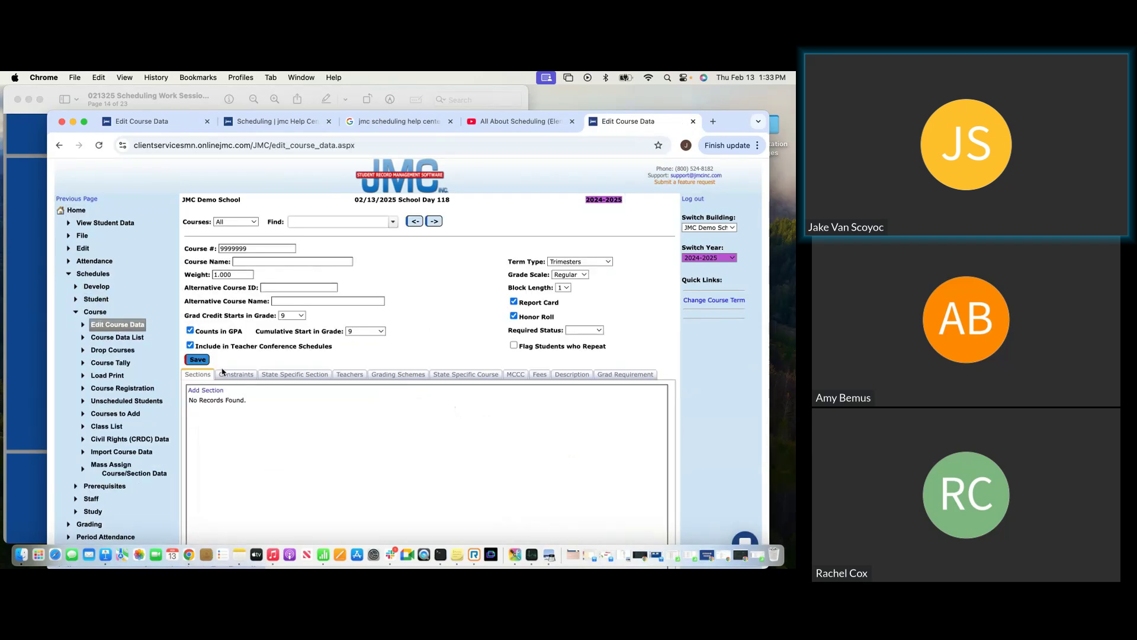
click(209, 390)
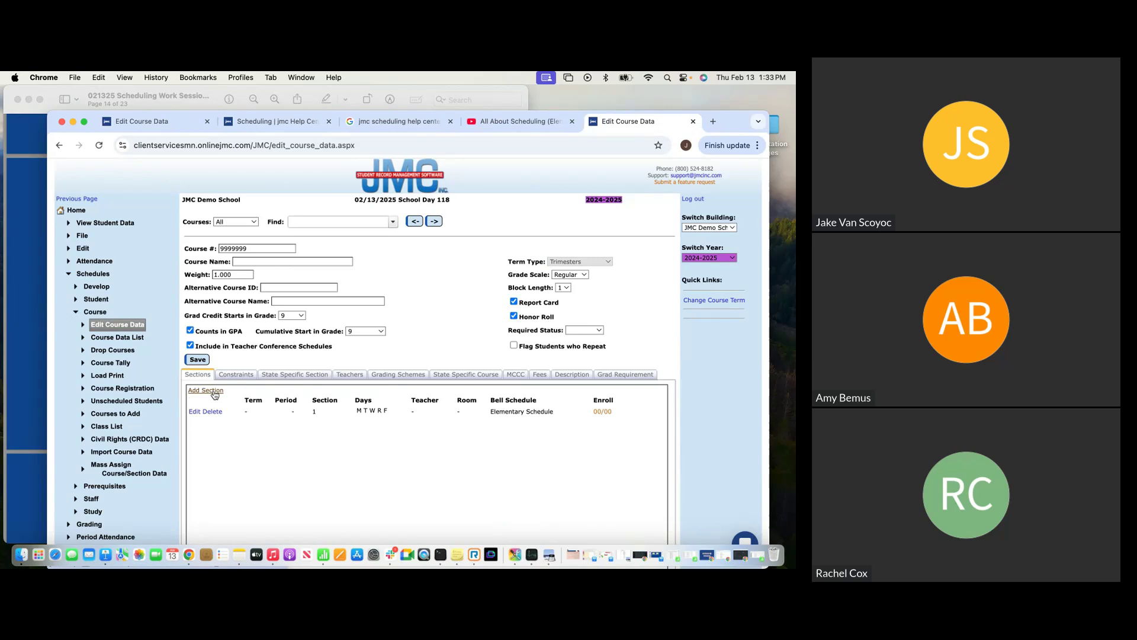
click(351, 376)
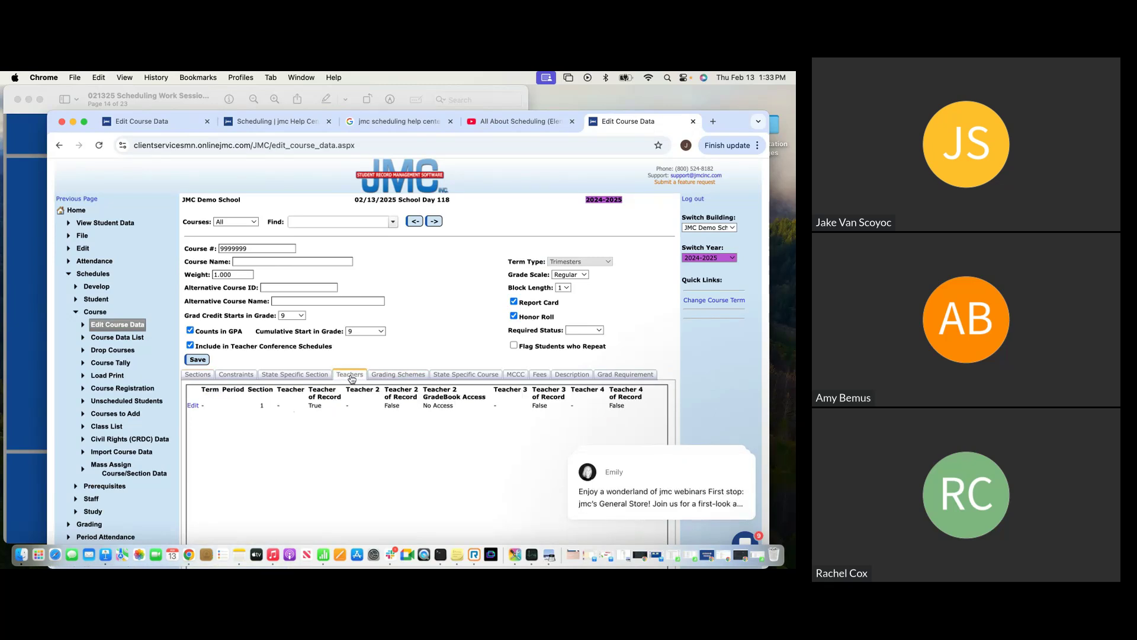
click(192, 405)
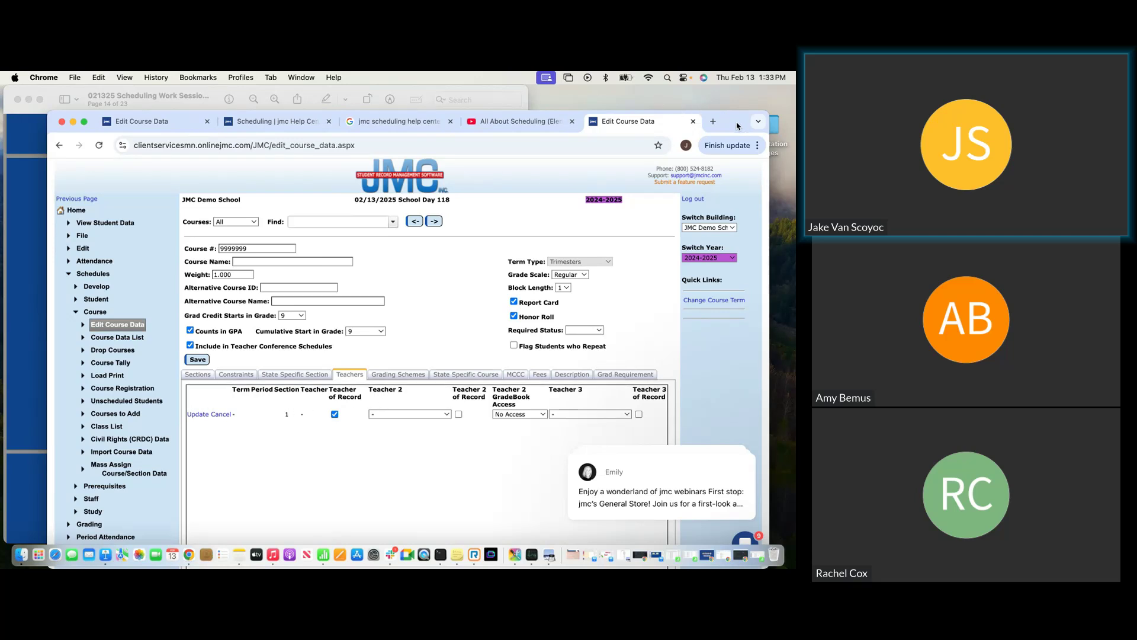
drag(738, 125, 729, 100)
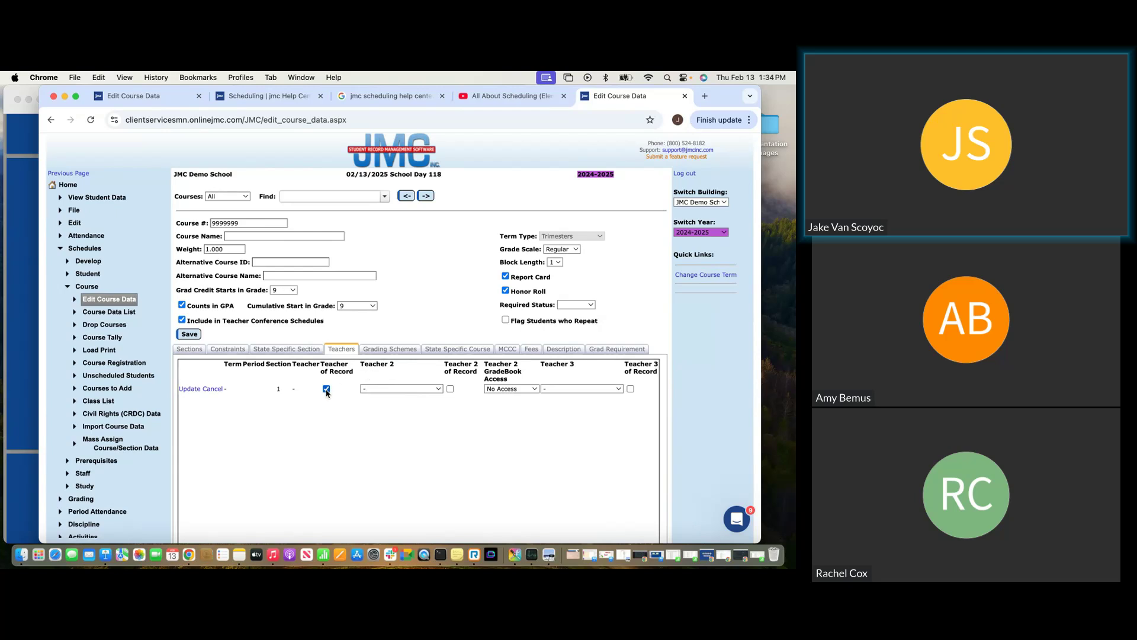
click(512, 389)
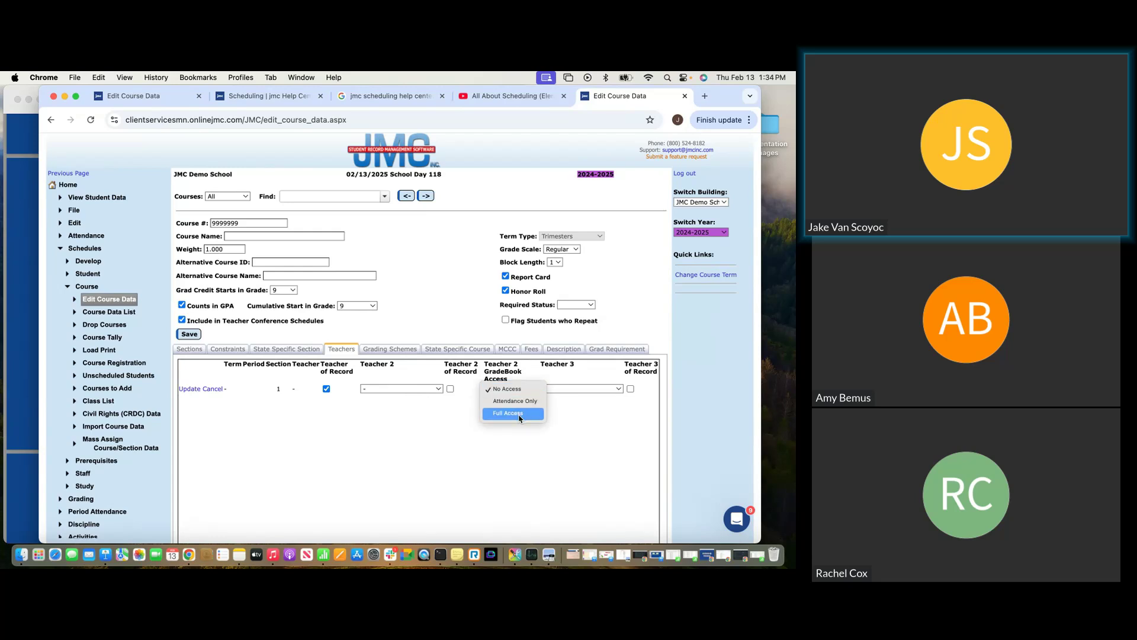
Leave GradeBook access at No Access, cancel the teacher edit, and return to the Sections list.
click(430, 421)
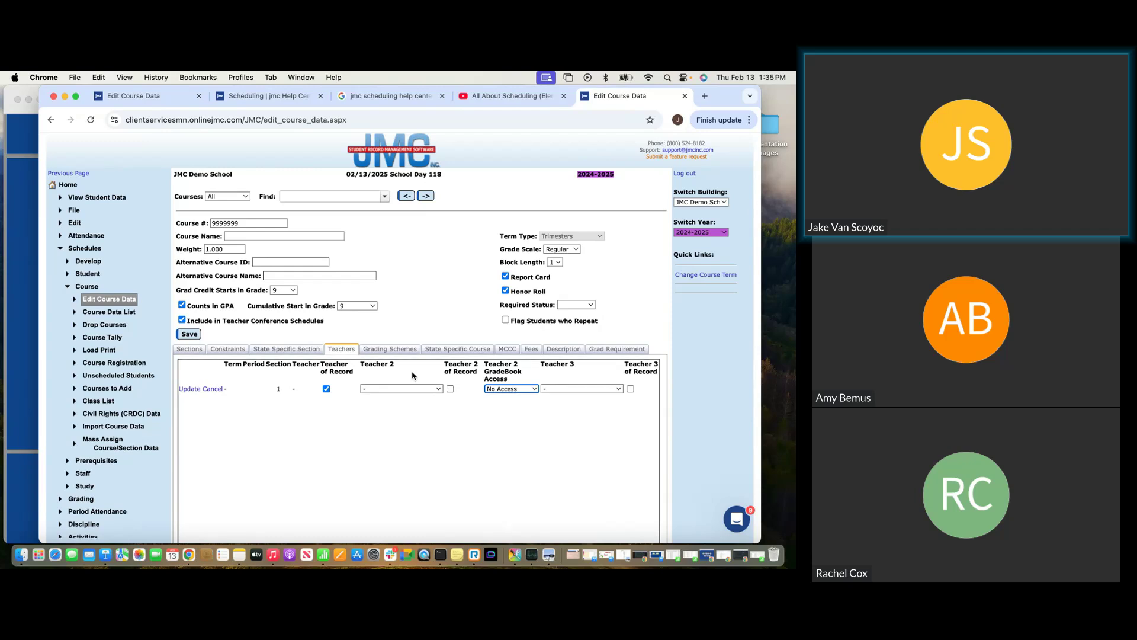
click(214, 389)
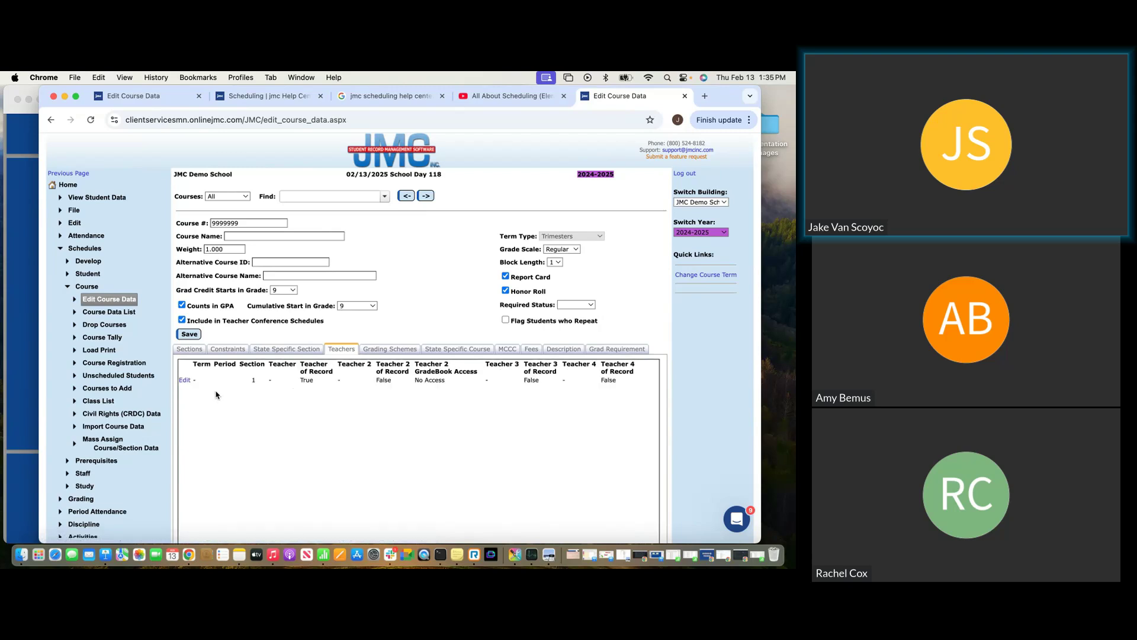
click(190, 351)
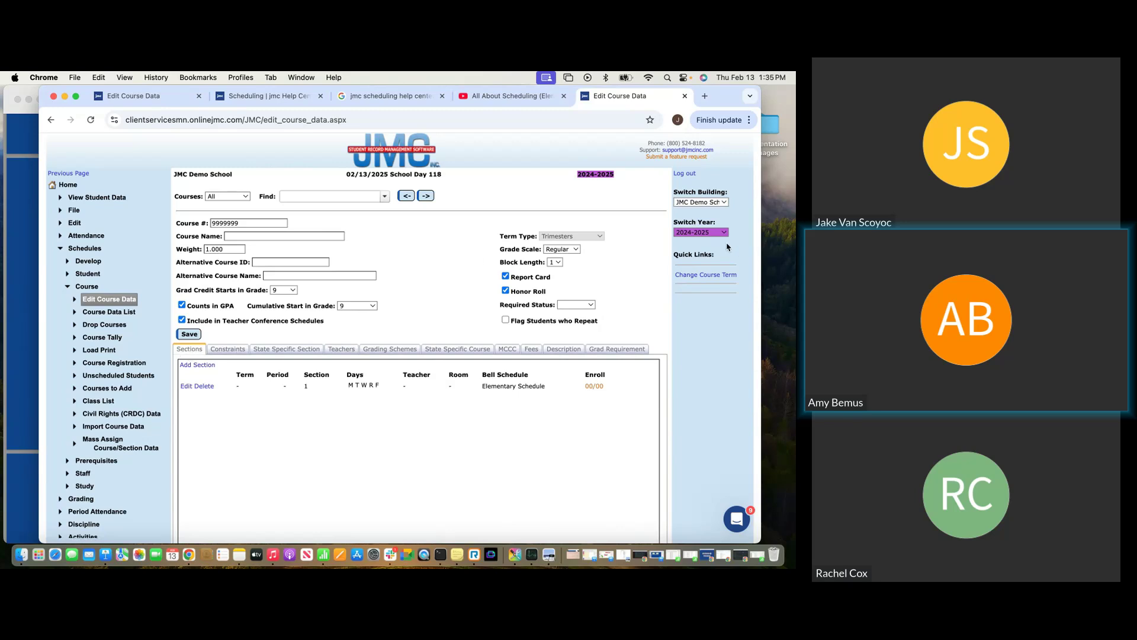
Switch to school year 2025-2026 and return to the Geometric Conversations (5047) course page.
click(707, 233)
click(702, 243)
click(536, 100)
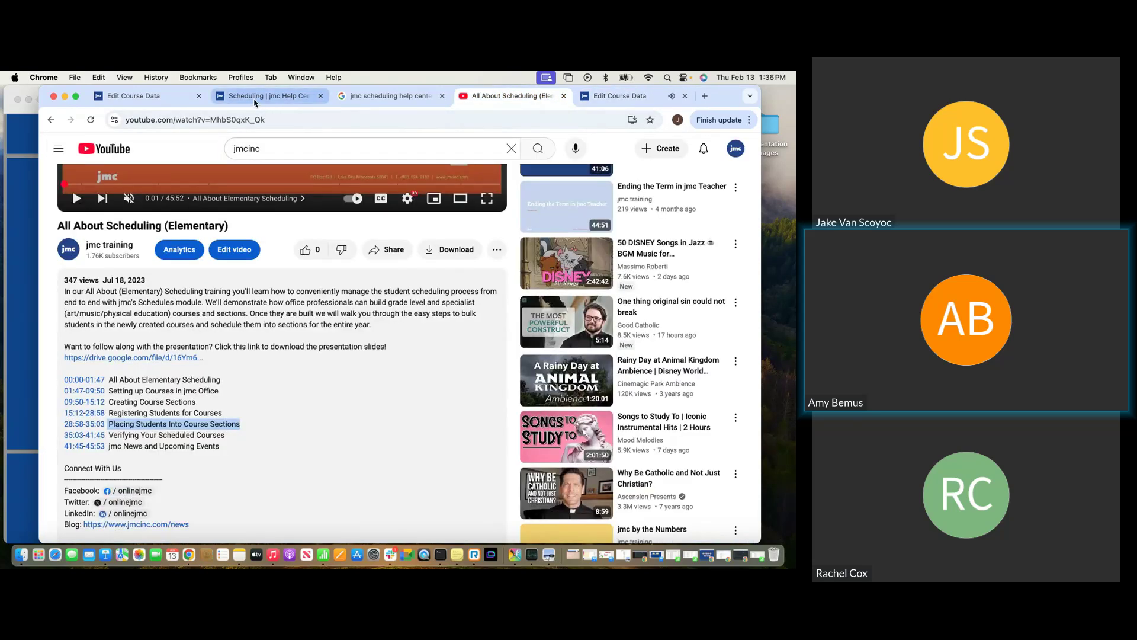
click(254, 100)
click(133, 96)
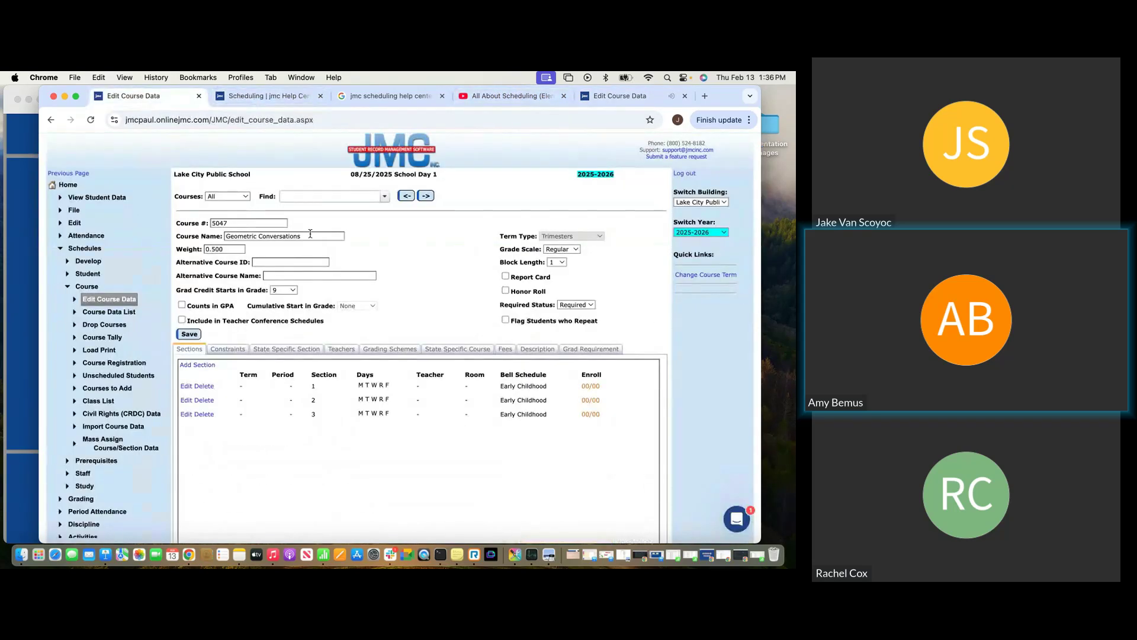
click(86, 287)
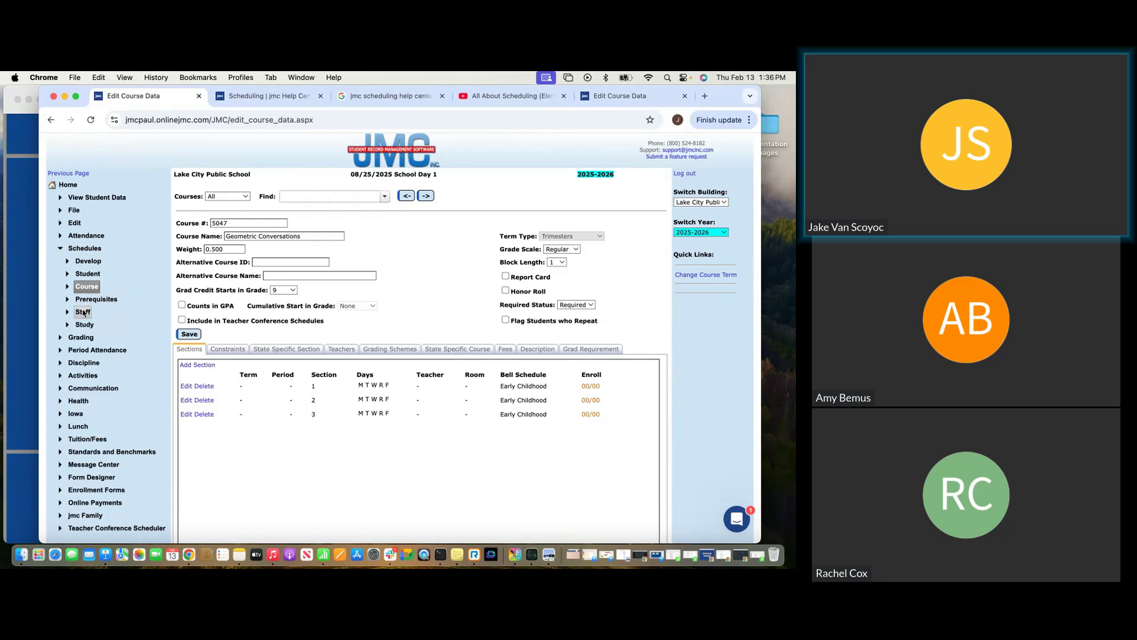
Open the Scheduling Aid under Develop and set the starting grade to 9.
click(88, 261)
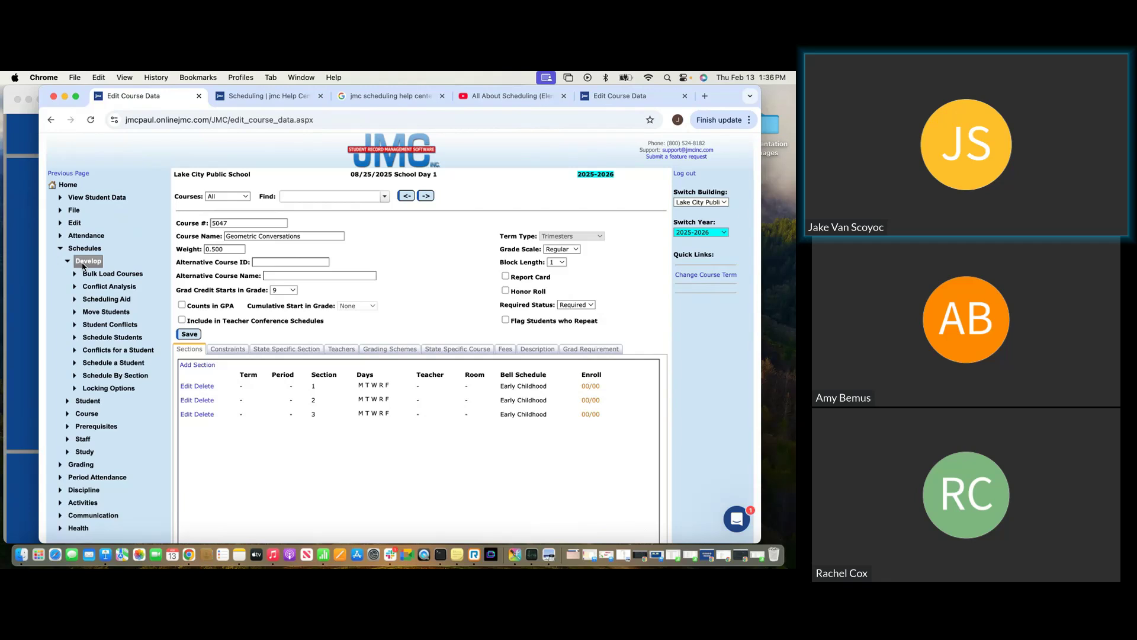
click(101, 301)
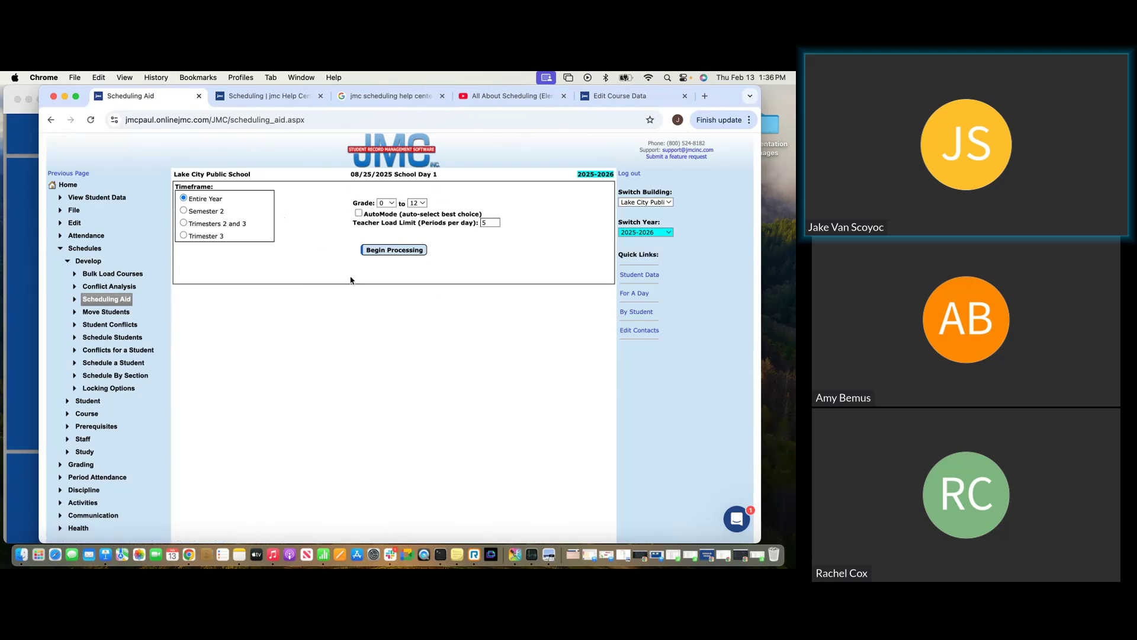
click(389, 203)
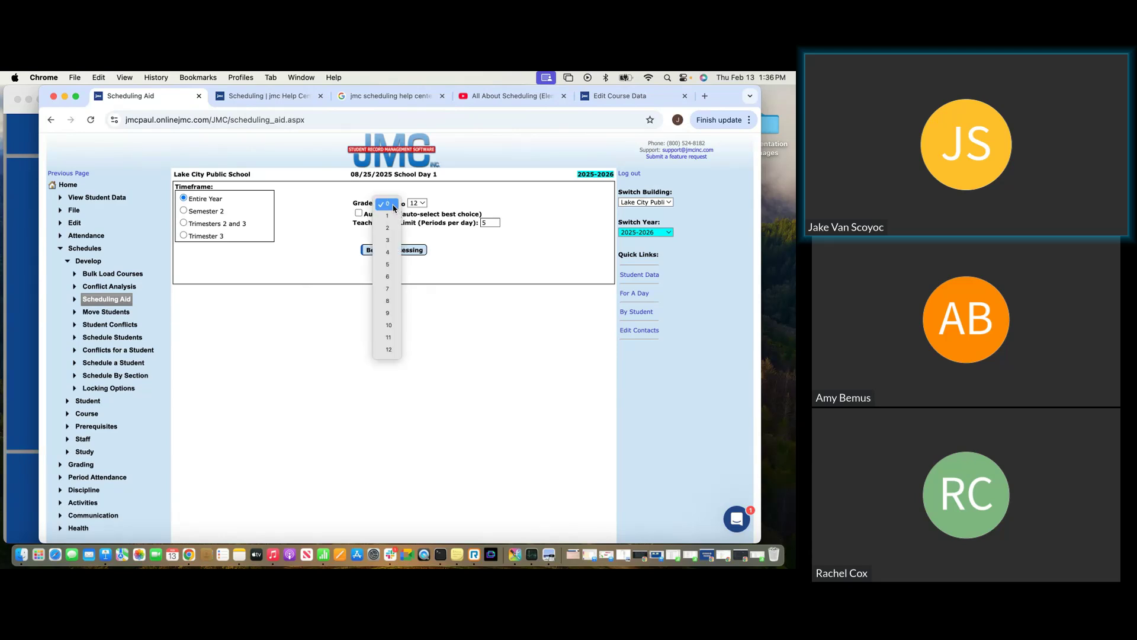
click(388, 313)
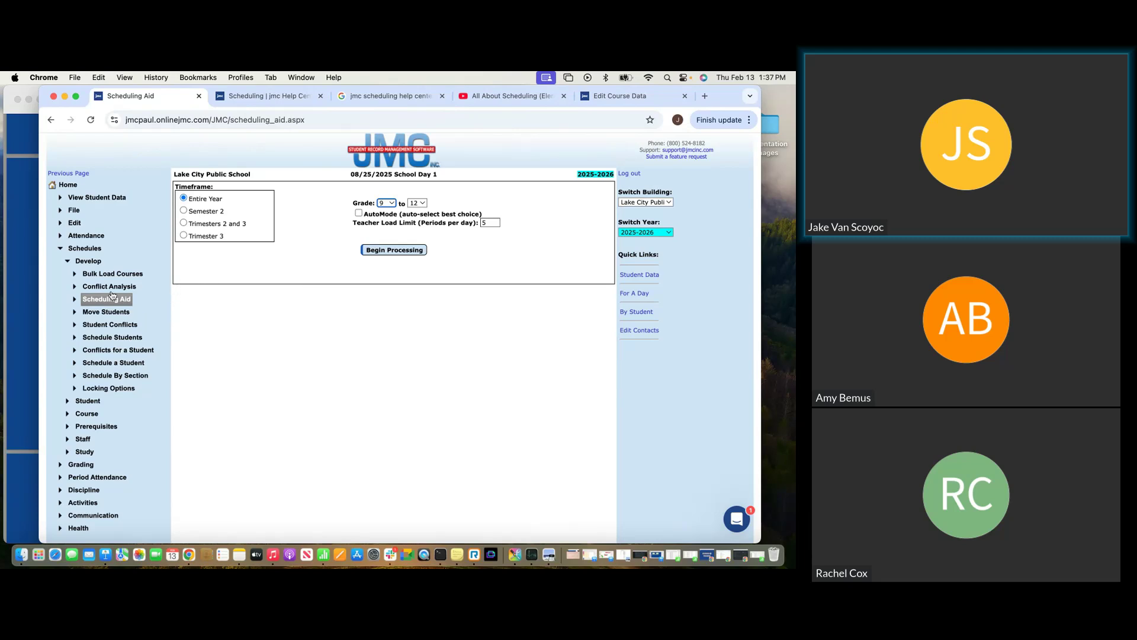
Open the Student Conflicts check from the Develop menu.
click(94, 401)
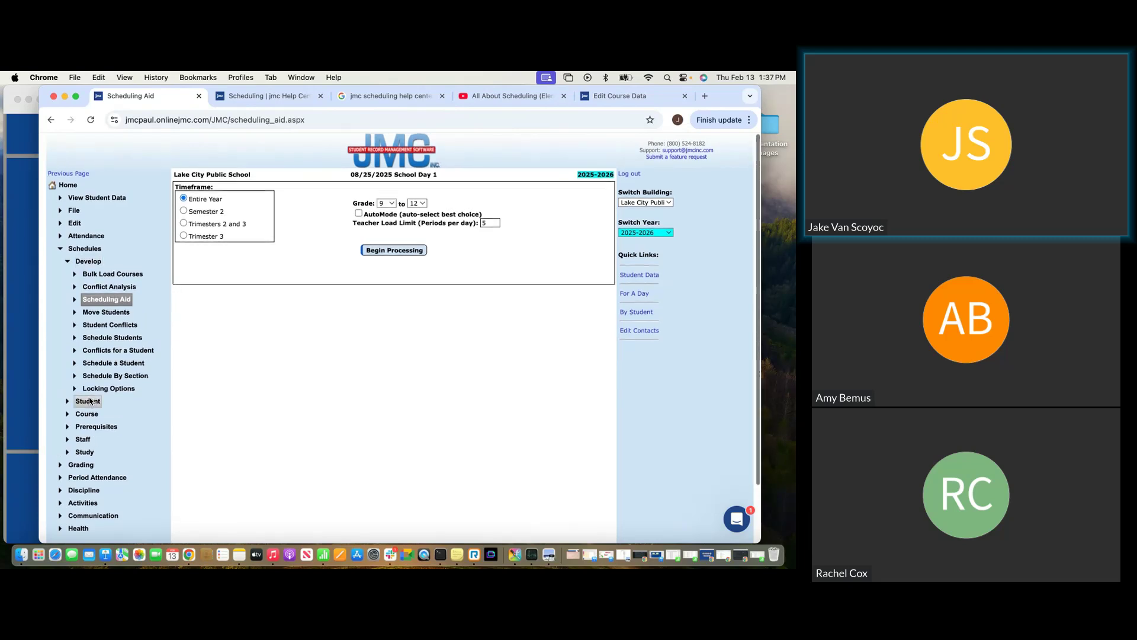
scroll(94, 399, down, 2)
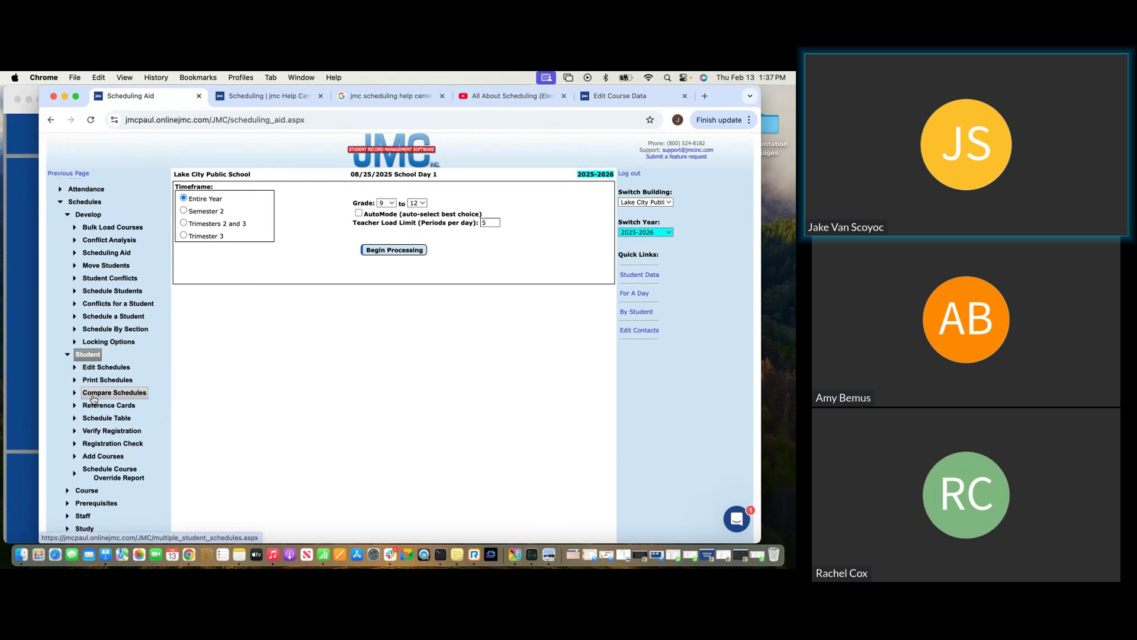
click(87, 356)
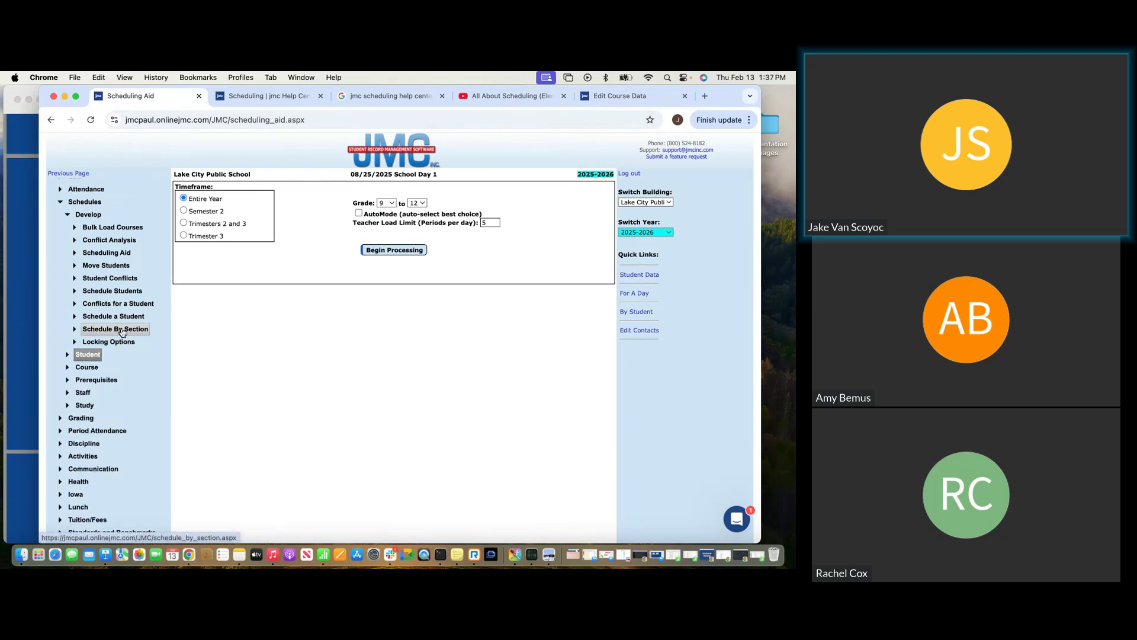
click(111, 277)
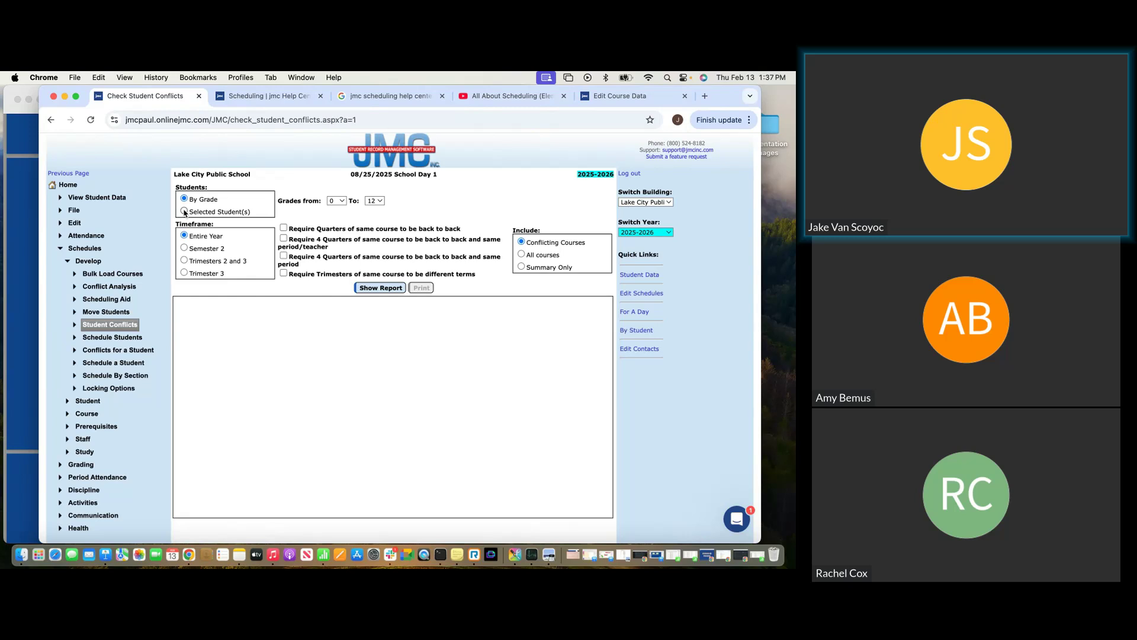
Run the conflicts report for all grades, rerun it as Summary Only, then open Conflicts for a Student.
click(384, 288)
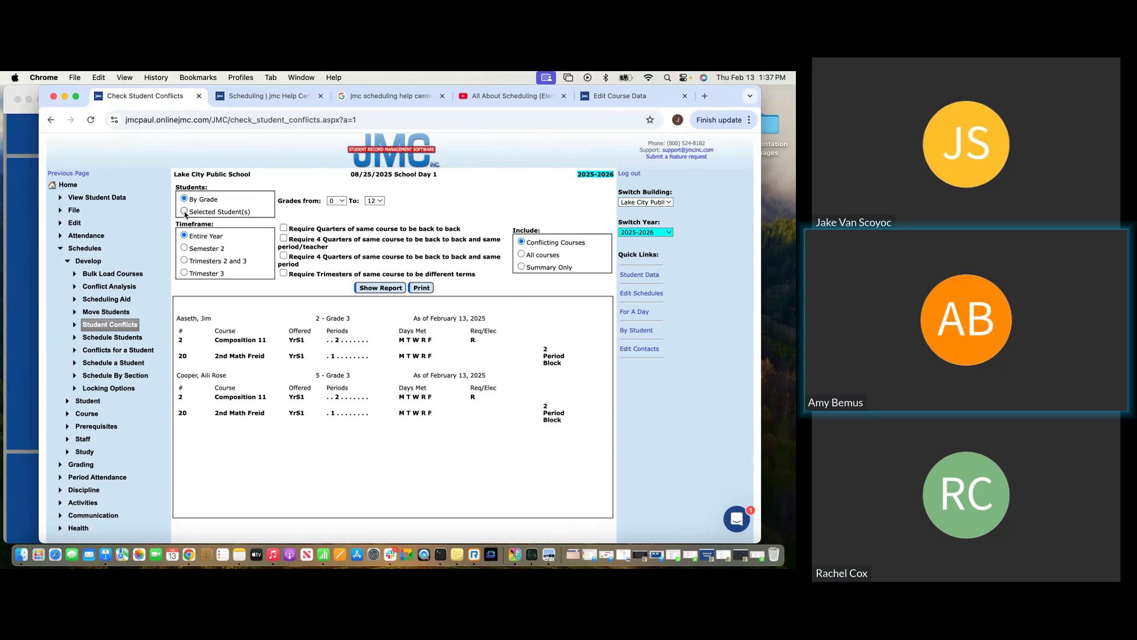
click(521, 267)
click(381, 288)
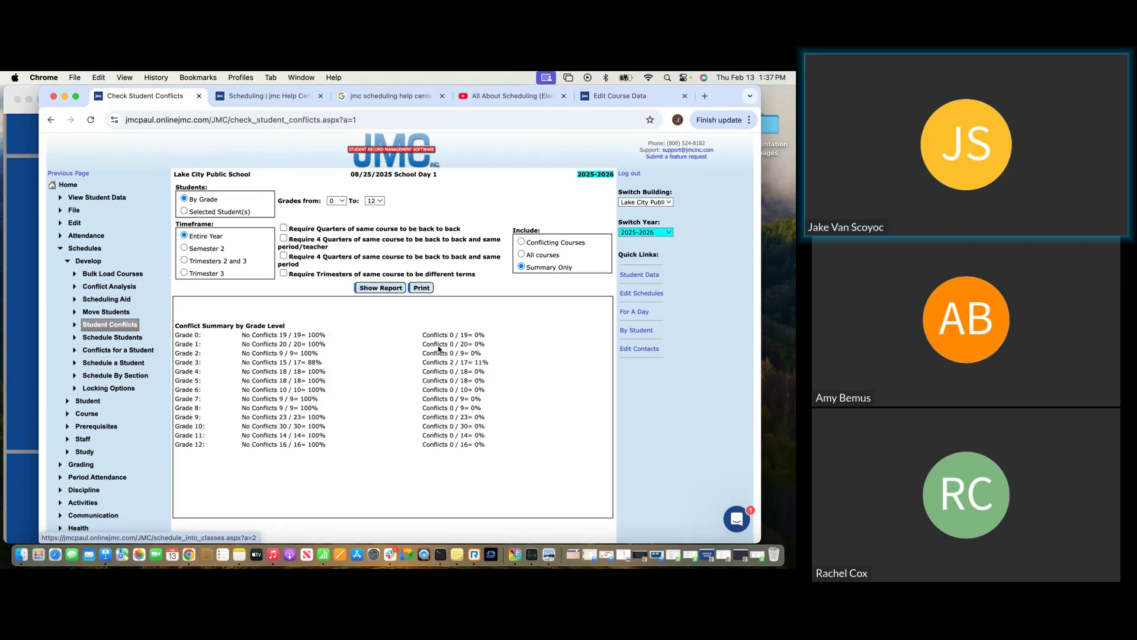
click(114, 350)
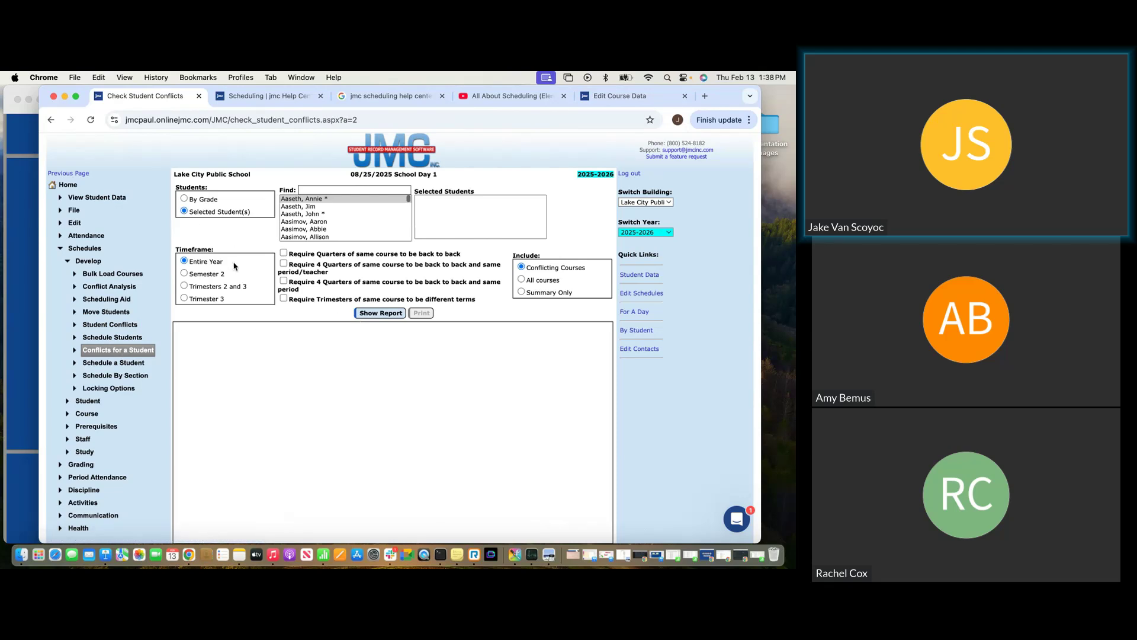
Add one student to Selected Students and run their conflict report.
click(365, 315)
click(494, 189)
double_click(313, 206)
click(380, 314)
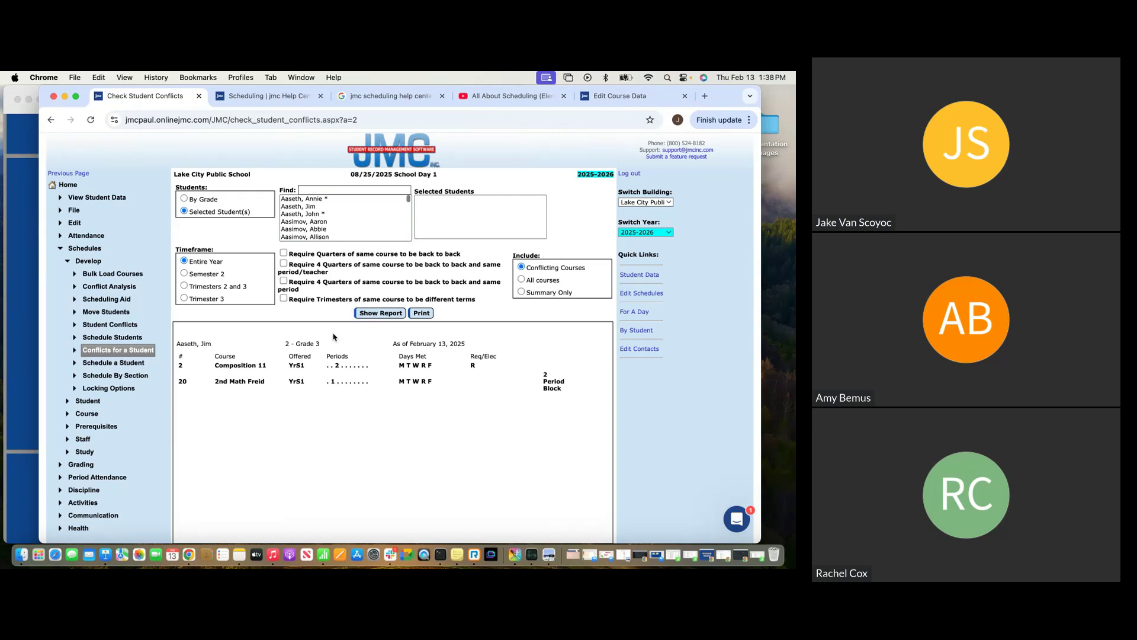
Highlight the Composition 11 conflict in the report and reset the left menu sections.
drag(267, 365, 201, 386)
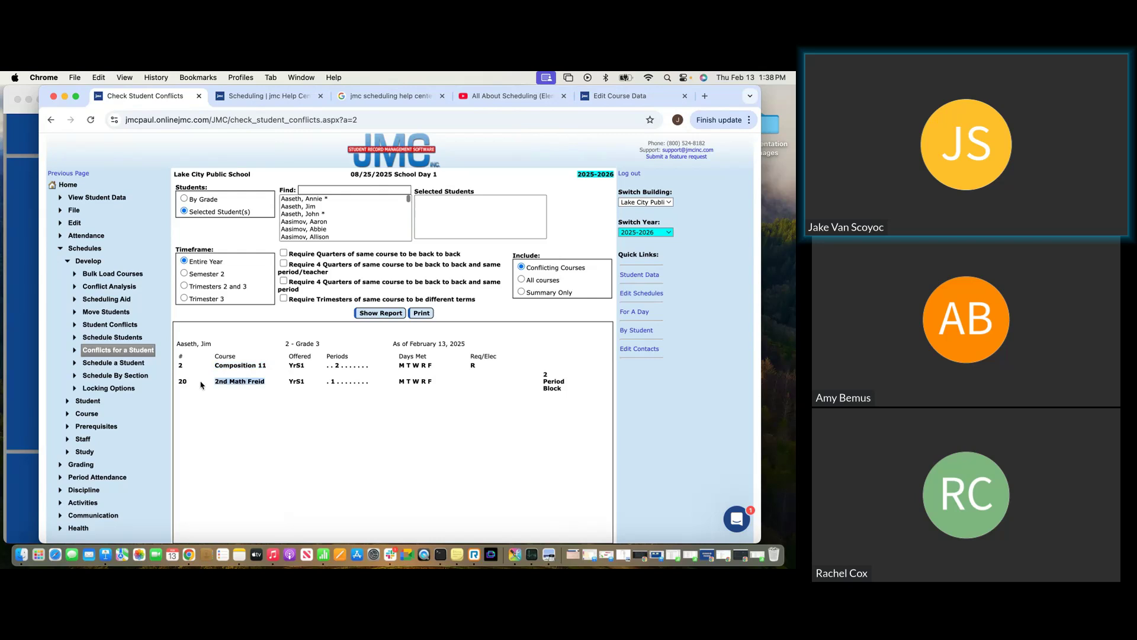
click(232, 391)
click(88, 261)
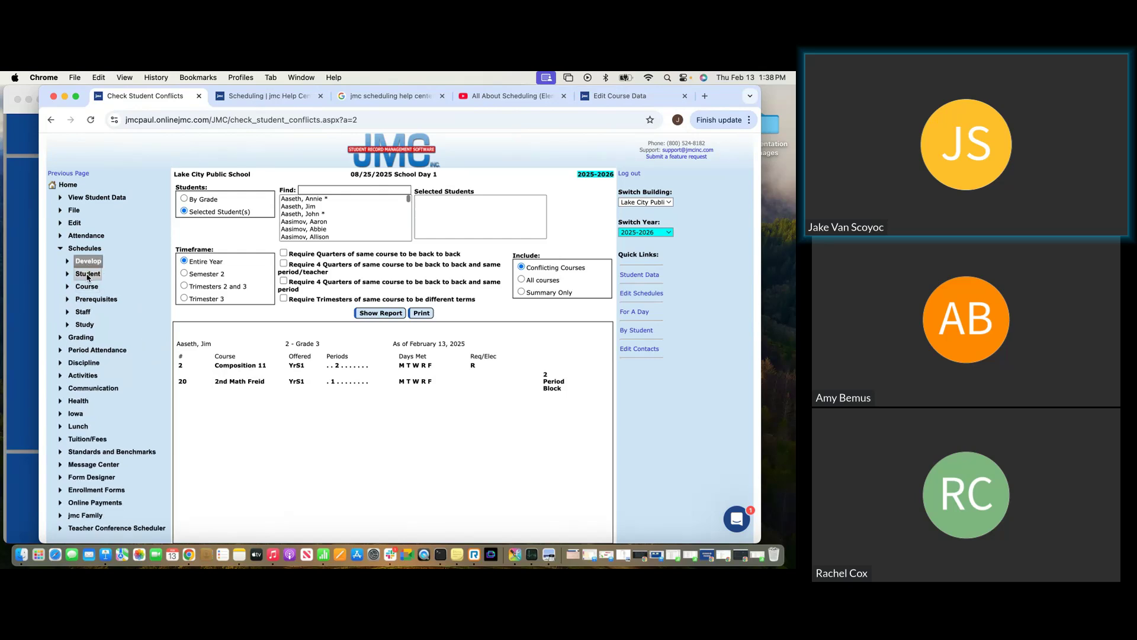
click(88, 274)
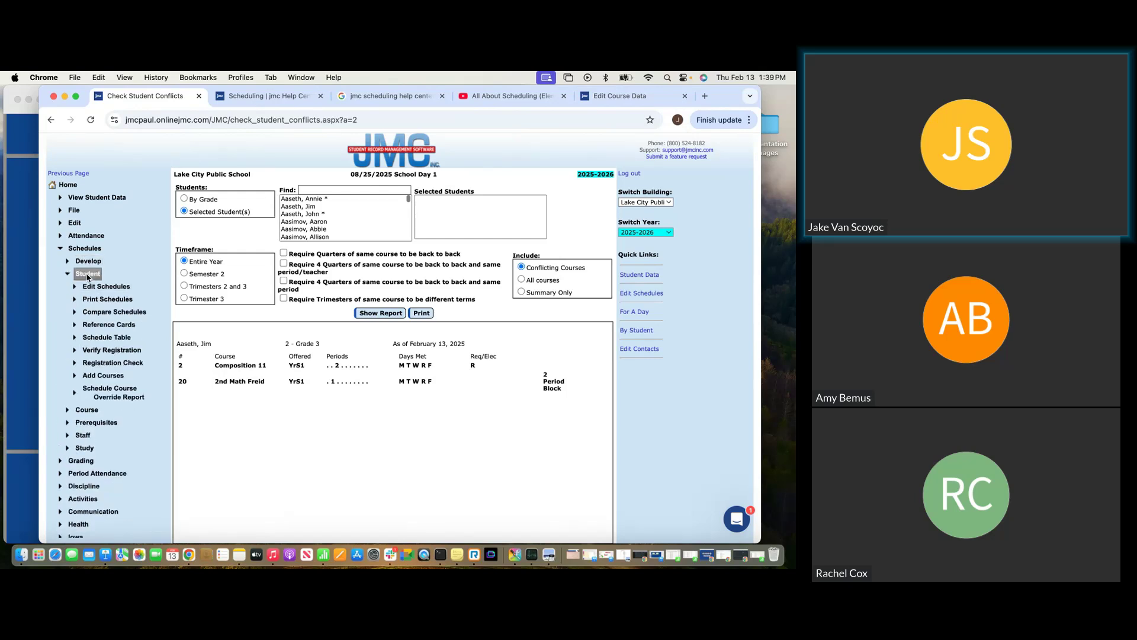
click(87, 274)
click(88, 261)
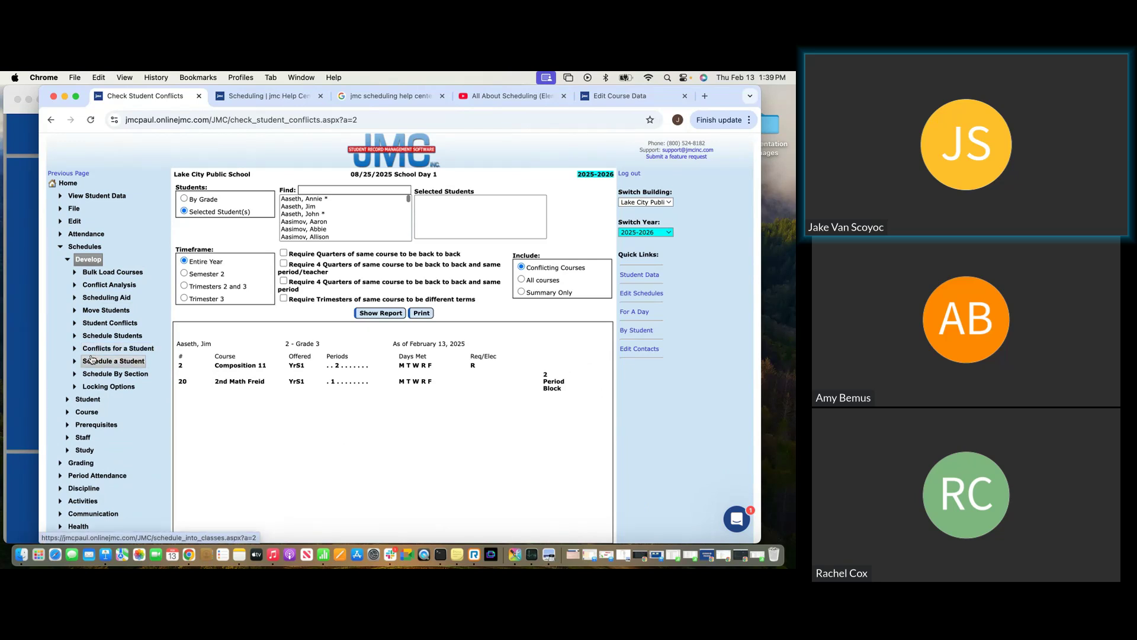
Reopen the Scheduling Aid page, now grades 0–12 with teacher load limit 5.
click(108, 299)
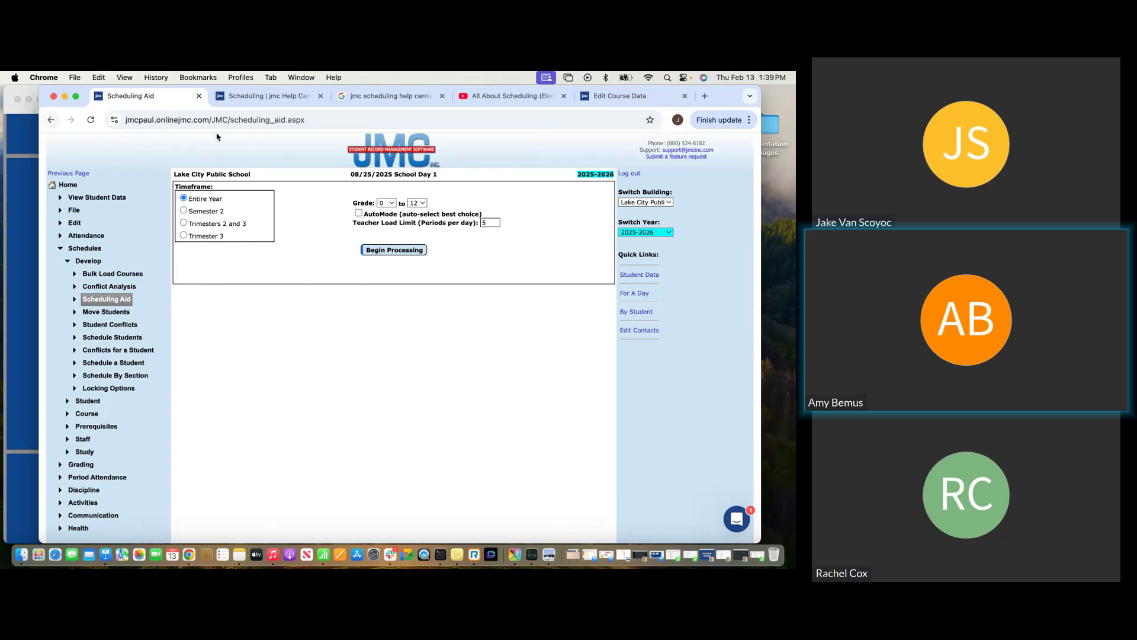
drag(728, 96, 751, 96)
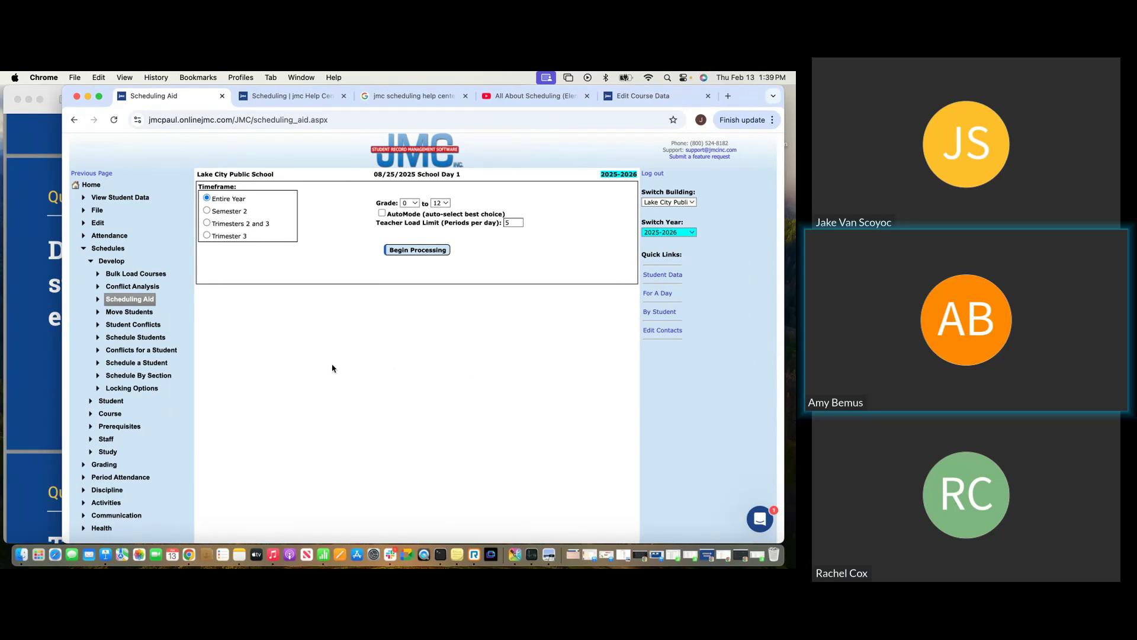
click(108, 261)
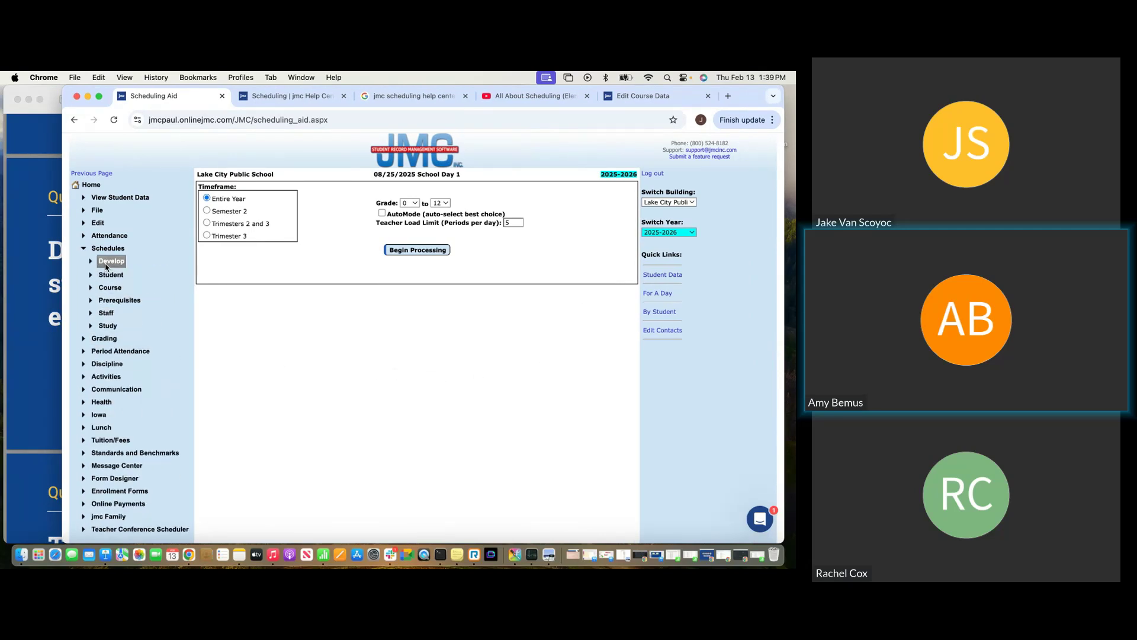
click(108, 275)
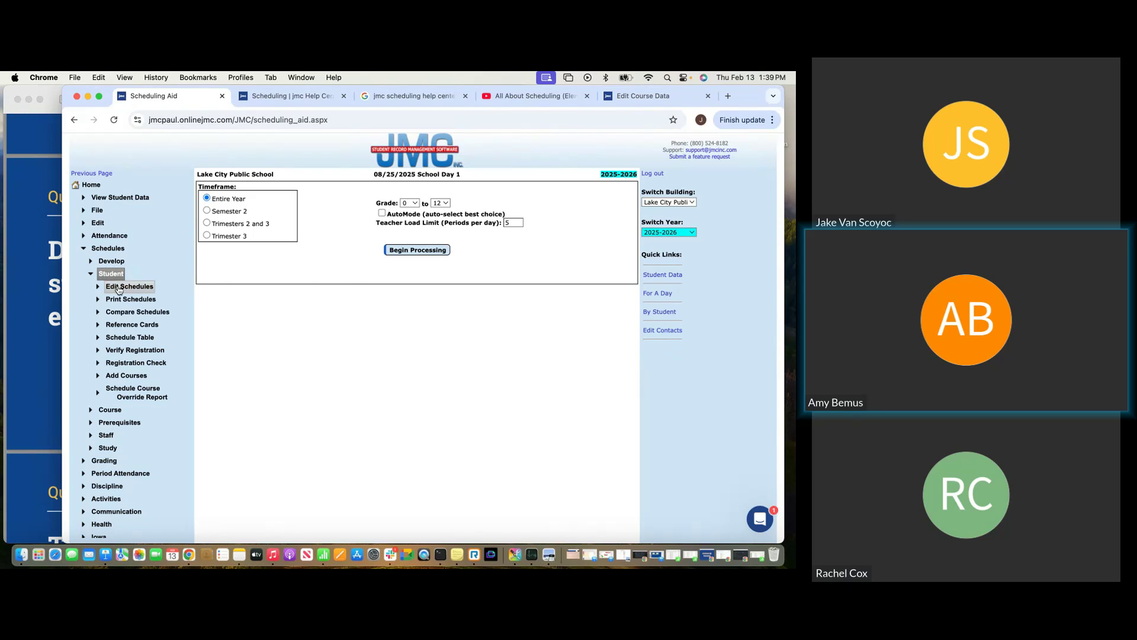
Delete 21 2nd Language Arts Freid from the student's schedule in Edit Schedules.
click(118, 287)
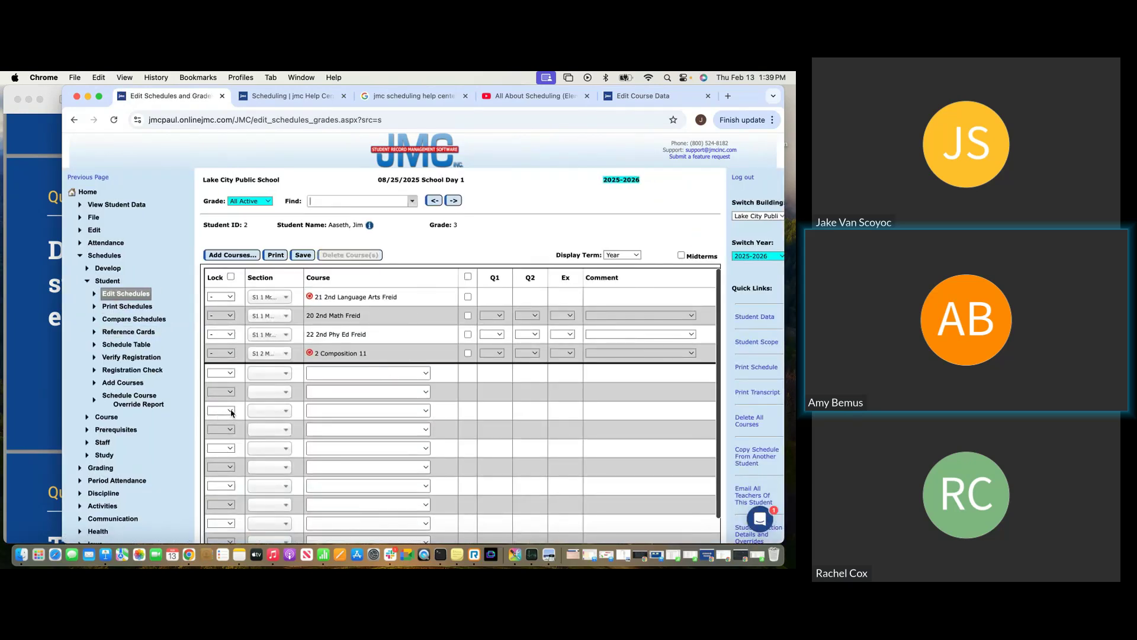
click(468, 296)
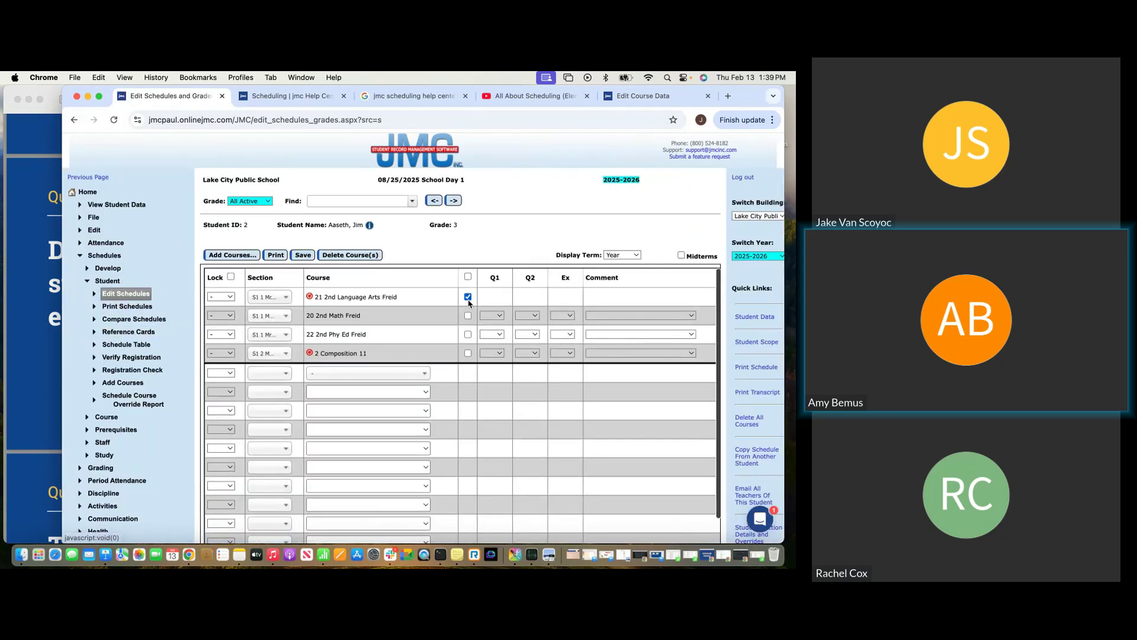
click(333, 257)
click(347, 260)
click(519, 207)
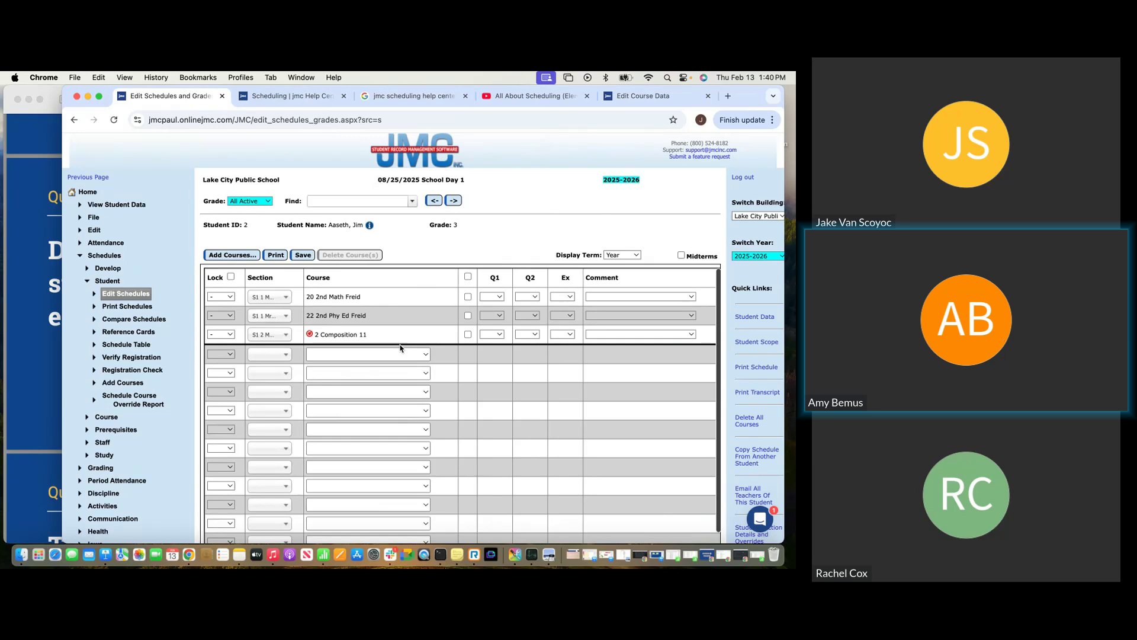
Show the Q&A slides full screen and advance to Question #3.
click(40, 374)
click(577, 464)
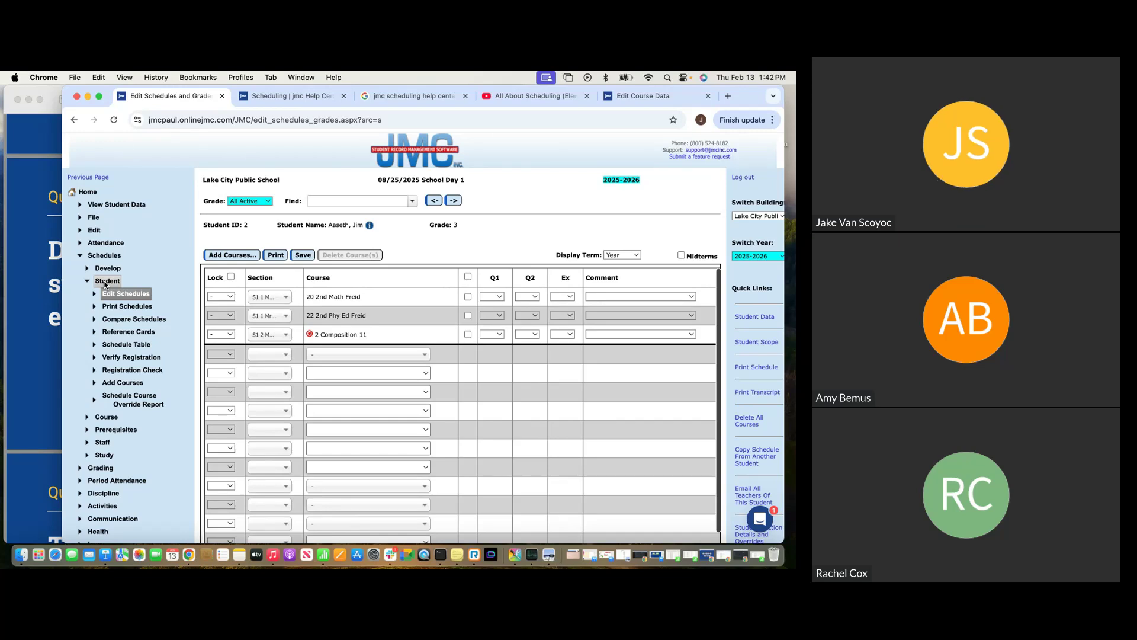
click(33, 265)
click(40, 100)
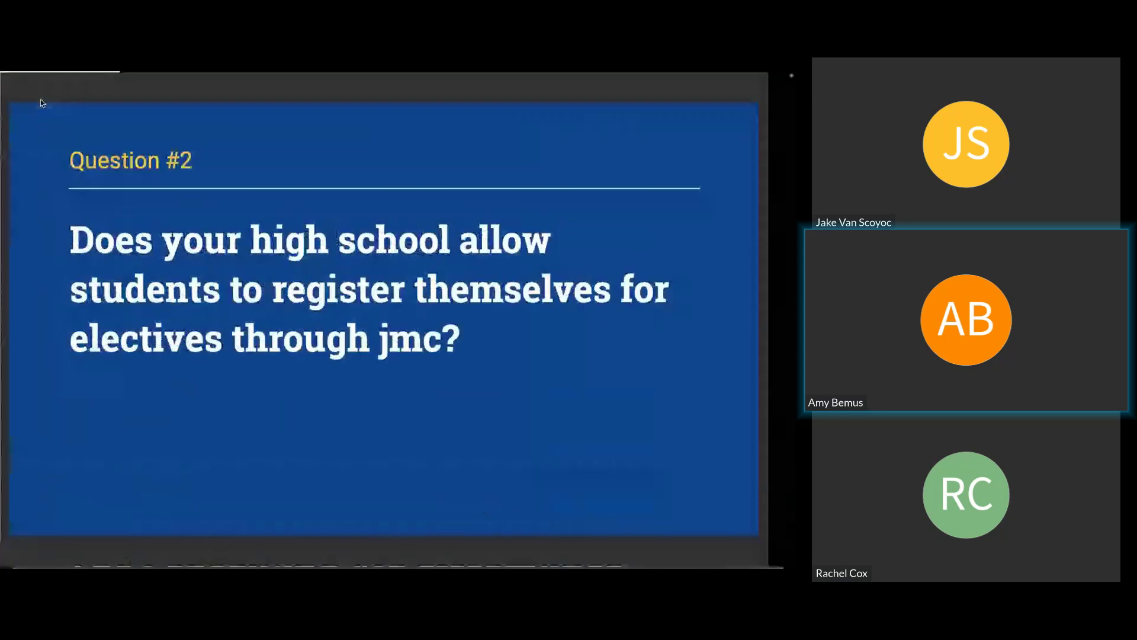
key(Right)
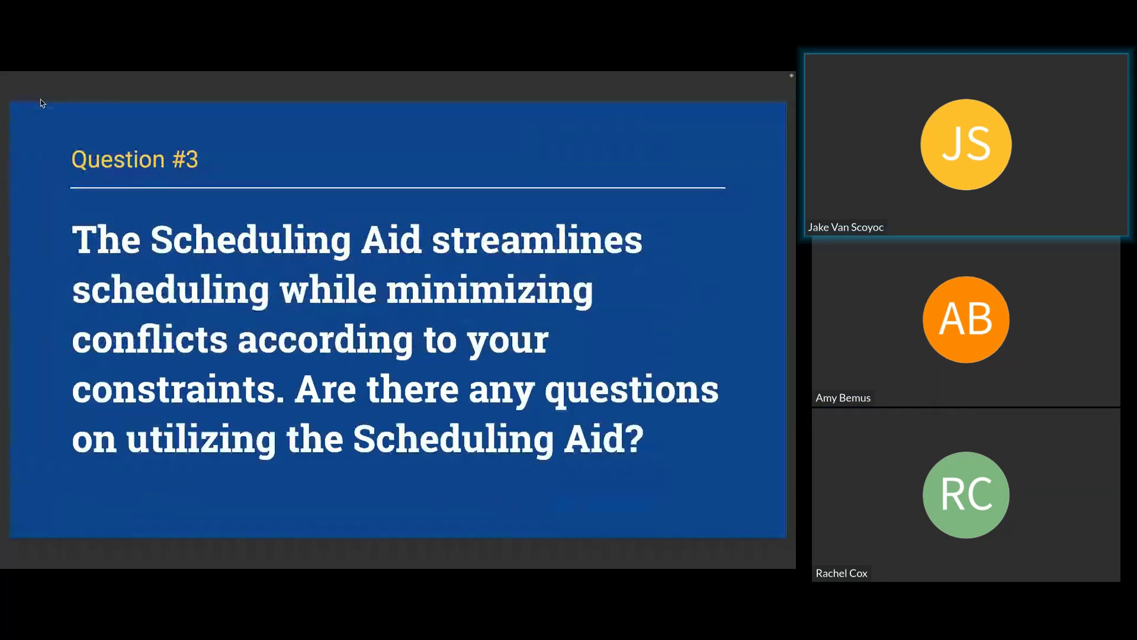
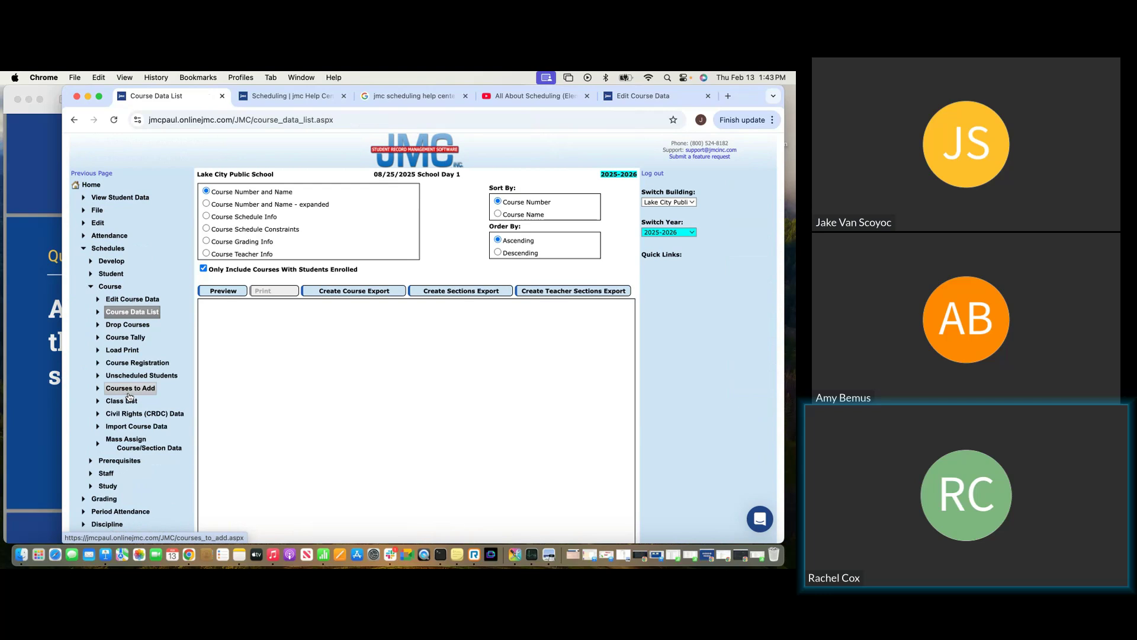
Choose the Course Schedule Info layout for the Course Data List report.
click(206, 216)
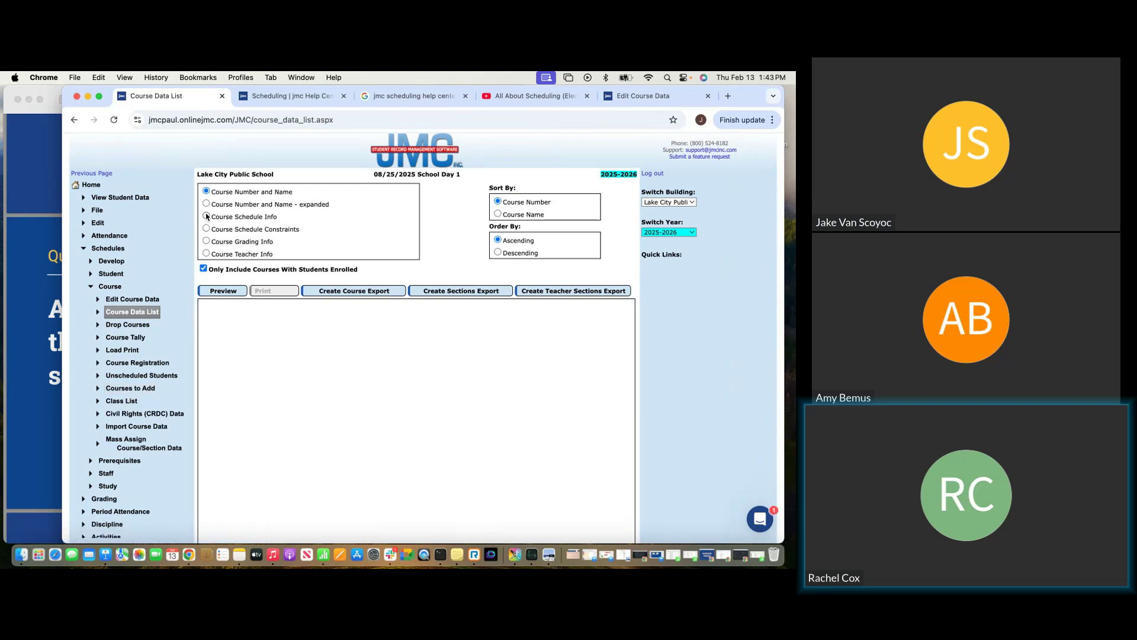
Preview the scheduling-info course list and highlight enrollment figures such as 2/24, 23/23 and Composition 11's S2 0/0.
click(226, 293)
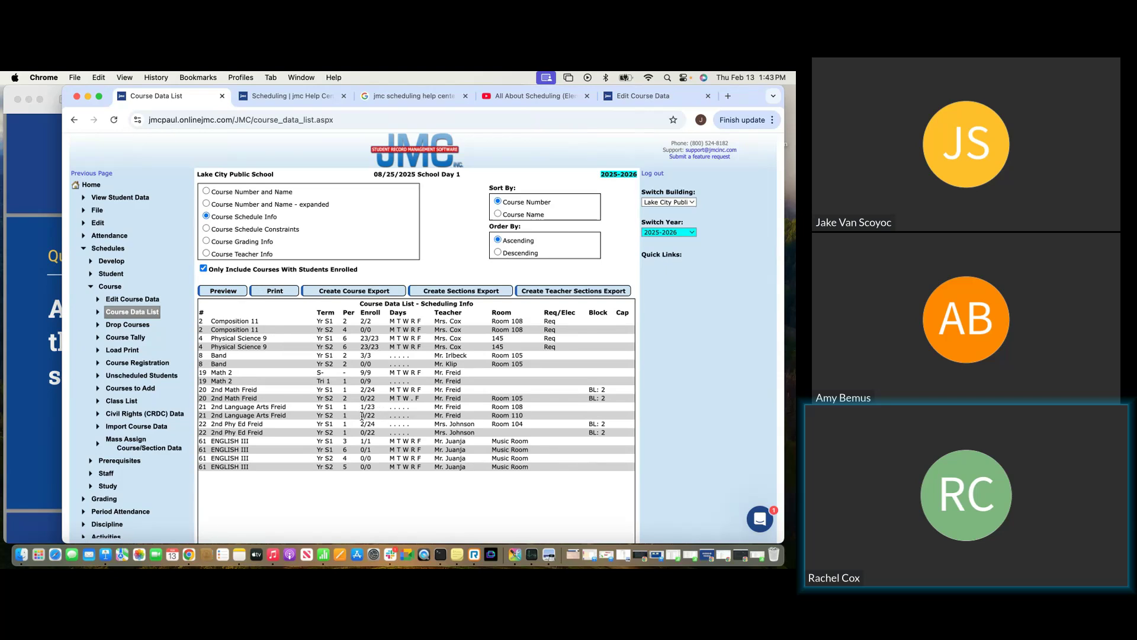
drag(360, 424, 377, 427)
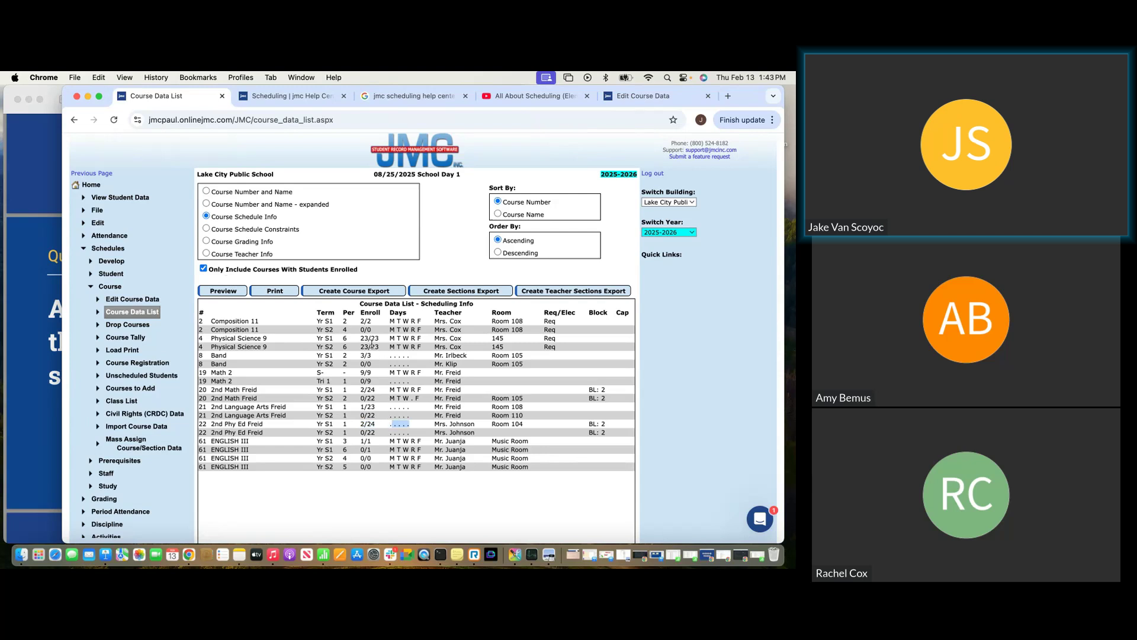
drag(361, 338, 369, 339)
double_click(375, 338)
click(360, 361)
drag(373, 330, 359, 331)
drag(336, 329, 325, 330)
click(350, 337)
Preview the Course Tally and highlight the grade columns 0 through 12.
click(125, 337)
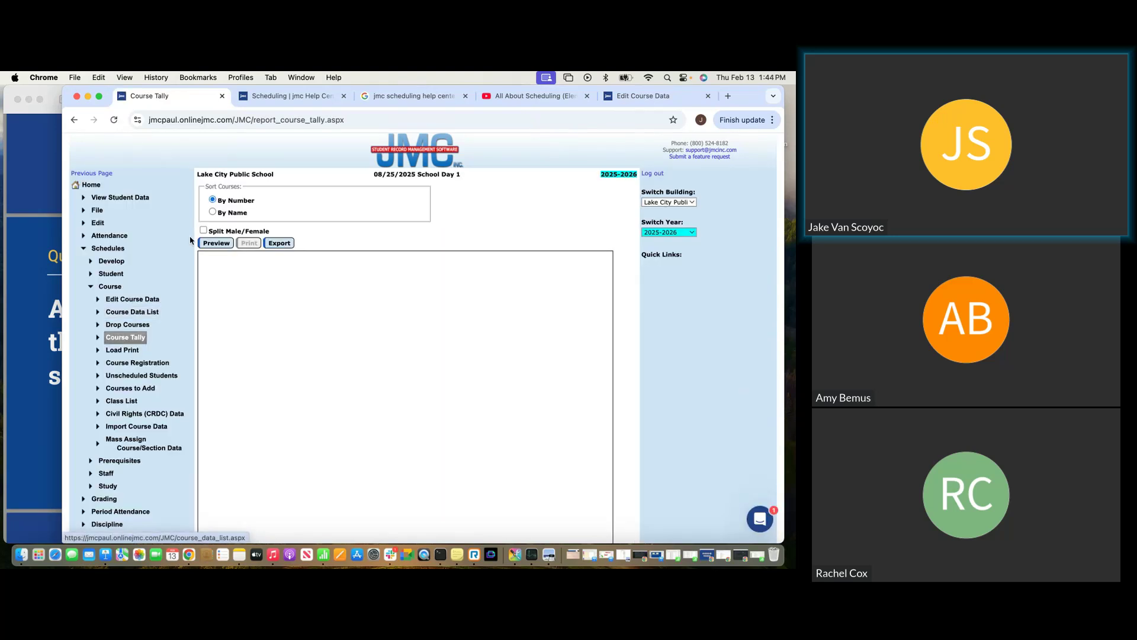
click(217, 243)
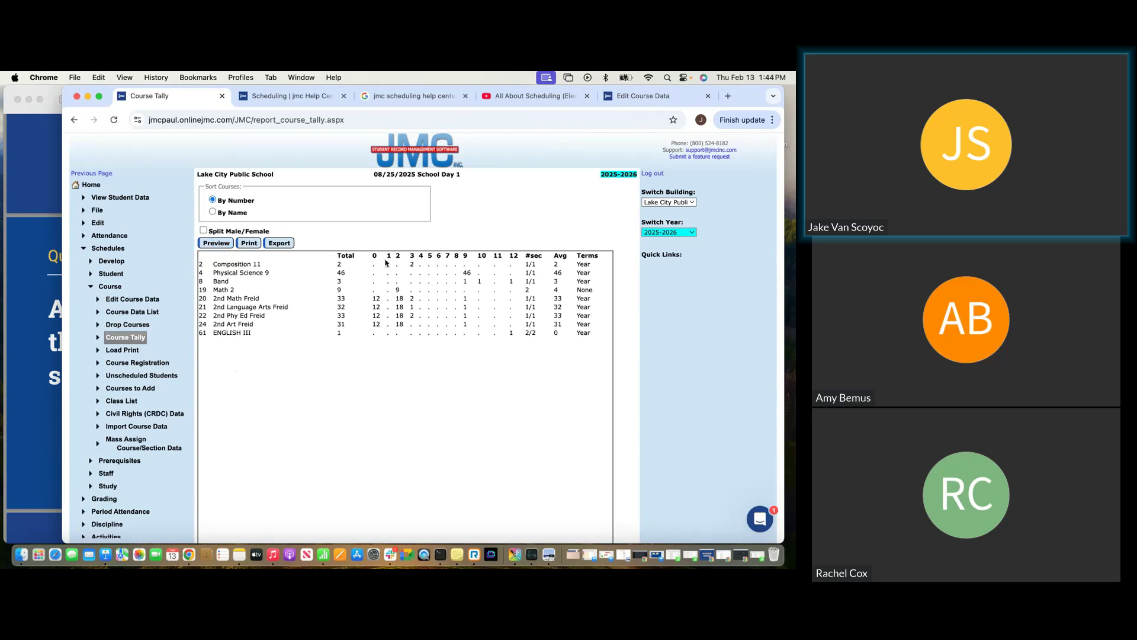
drag(368, 257, 529, 258)
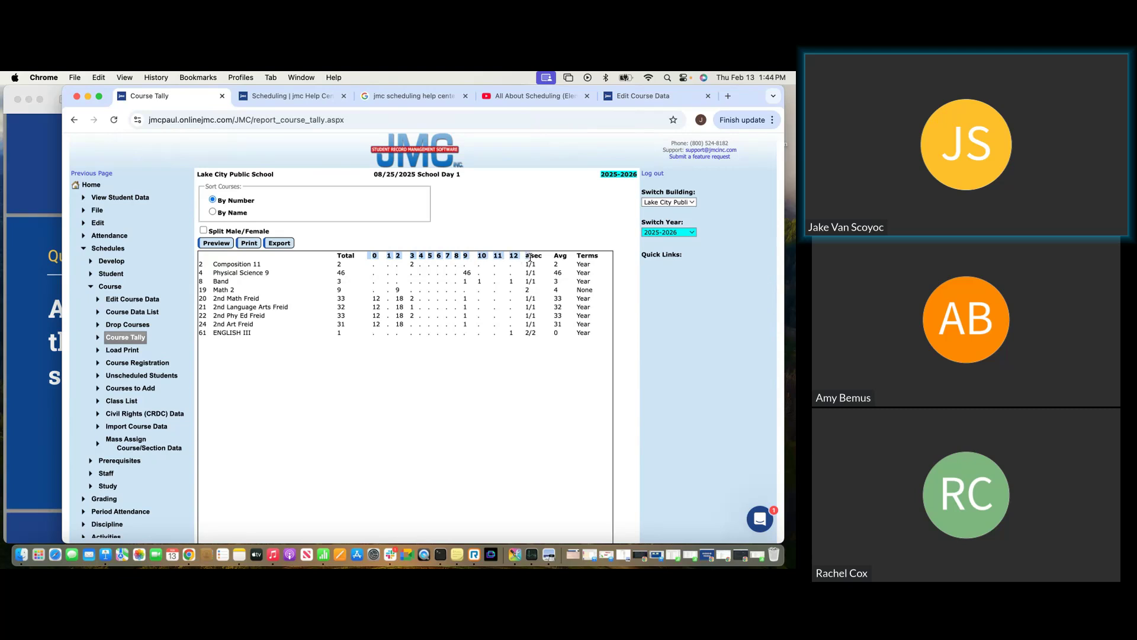
click(419, 291)
scroll(392, 299, down, 1)
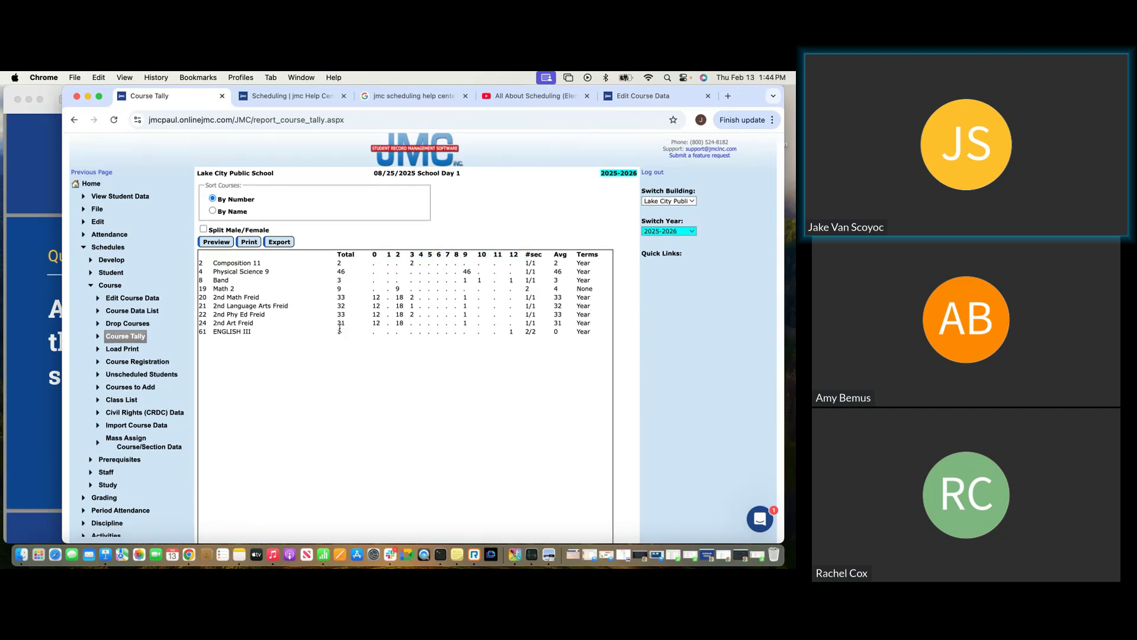
Regenerate the tally with Split Male/Female and highlight 2nd Math's female and male rows.
click(204, 230)
click(211, 243)
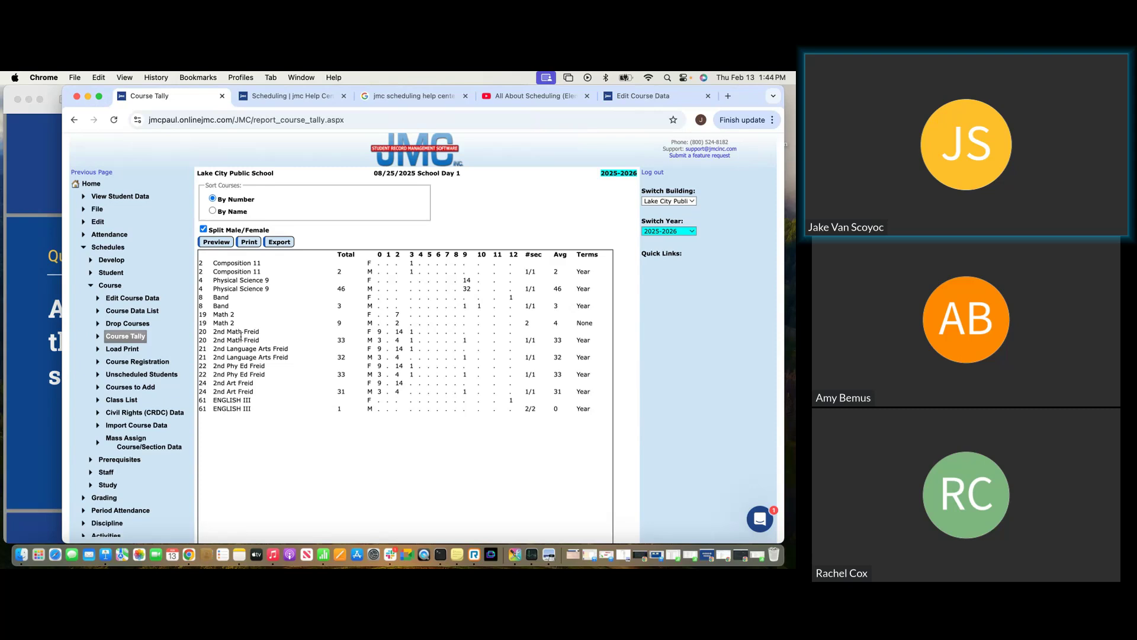
drag(213, 332, 410, 338)
click(384, 337)
drag(205, 337, 424, 345)
scroll(424, 346, down, 1)
click(425, 347)
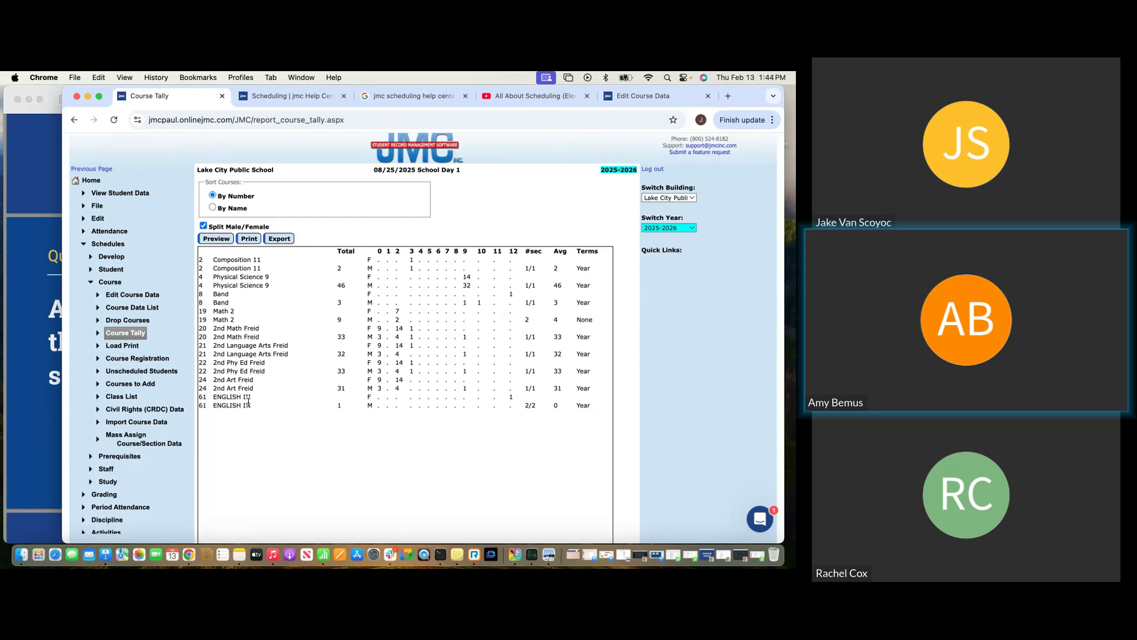
Highlight Physical Science 9's 32 male students, total of 46 and 1/1 section count.
double_click(469, 286)
drag(212, 288, 593, 294)
click(422, 297)
double_click(467, 285)
drag(270, 286, 213, 289)
click(233, 293)
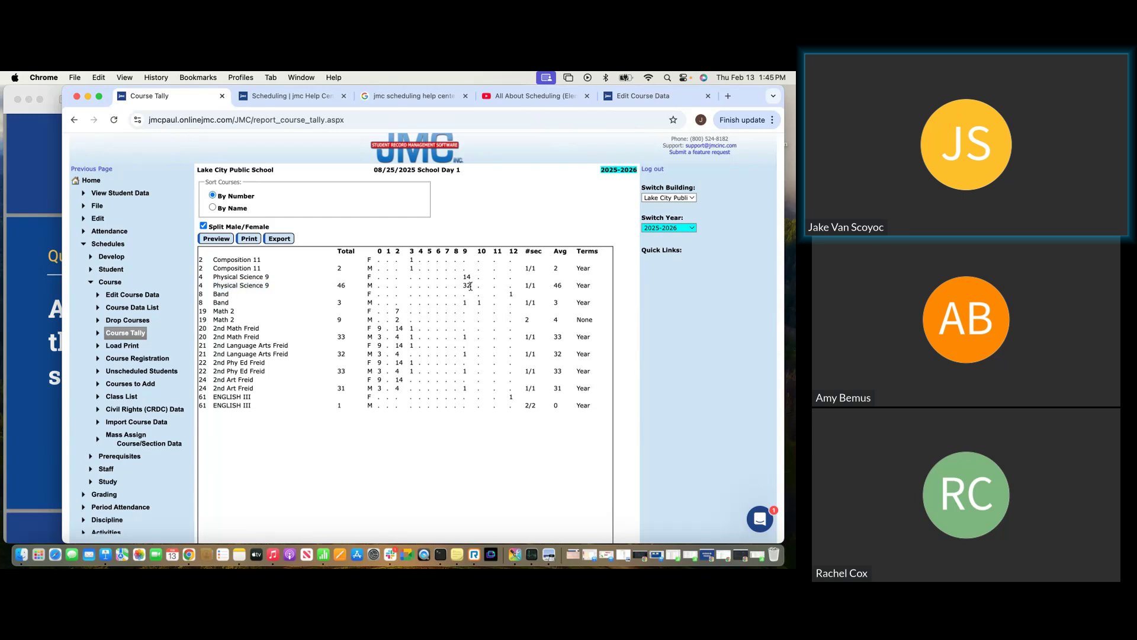
drag(539, 285, 525, 286)
Preview the Sem 1 Class List and scroll through its teacher-headed sections with photos.
click(121, 396)
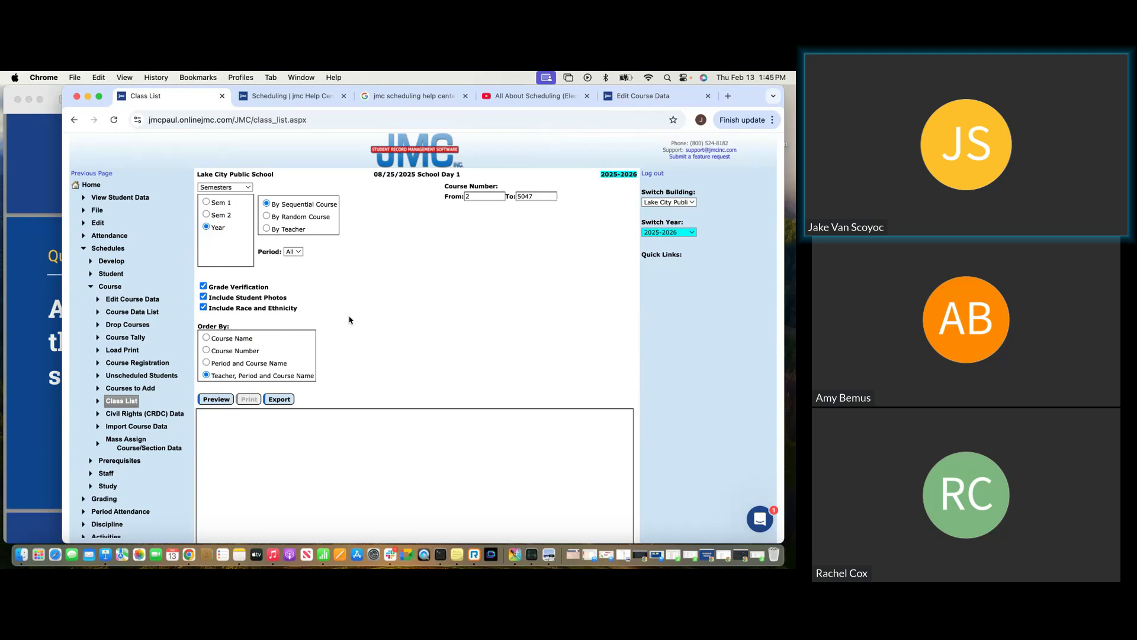
click(213, 205)
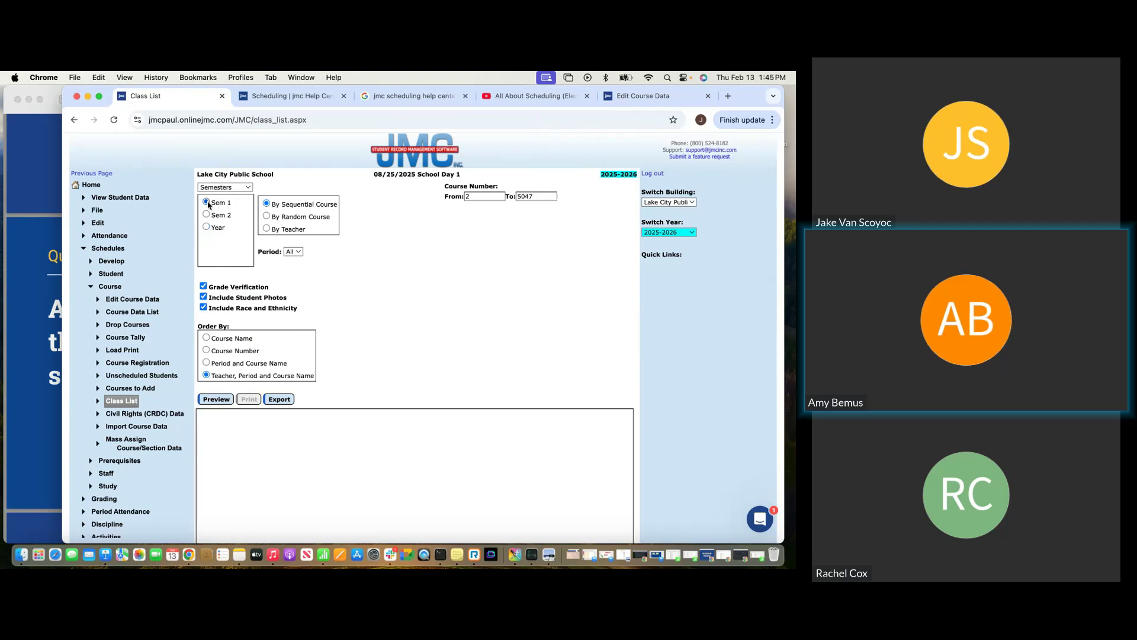
click(213, 400)
scroll(478, 389, down, 3)
scroll(376, 368, up, 2)
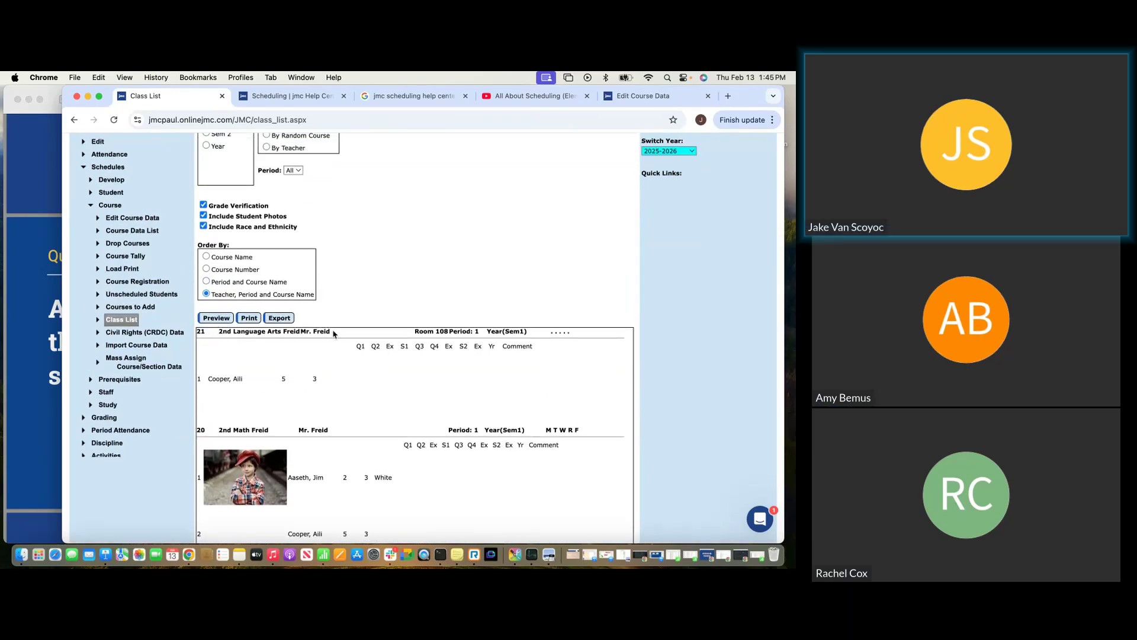
drag(330, 332, 316, 329)
scroll(380, 400, down, 3)
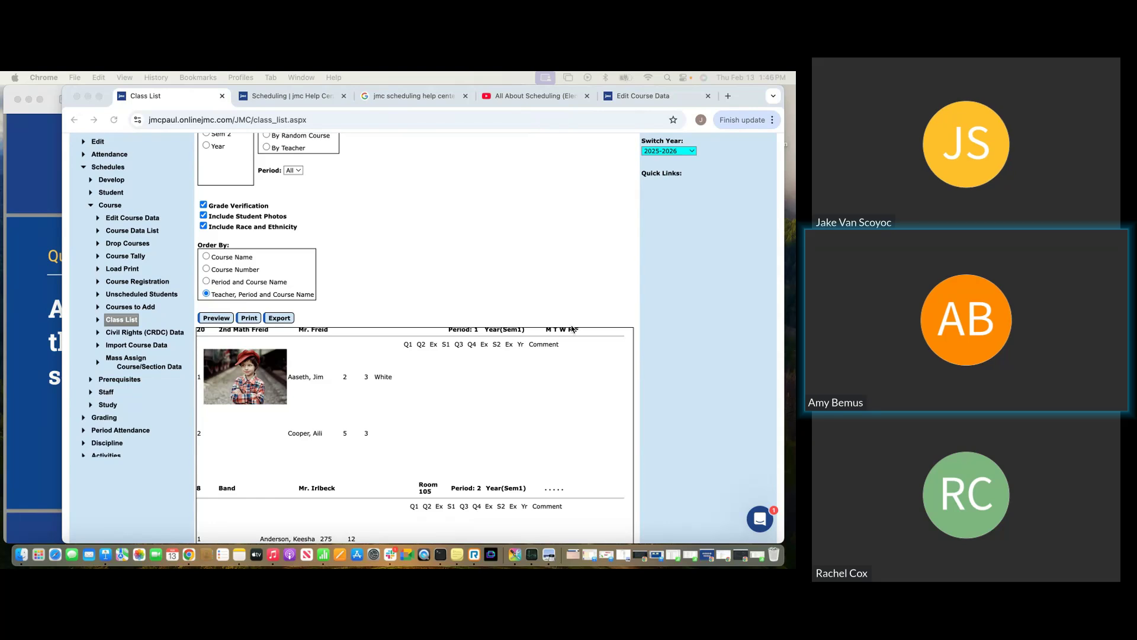
Advance the full-screen slides to 'jmc News and Upcoming Events!', then return to the class list.
click(26, 343)
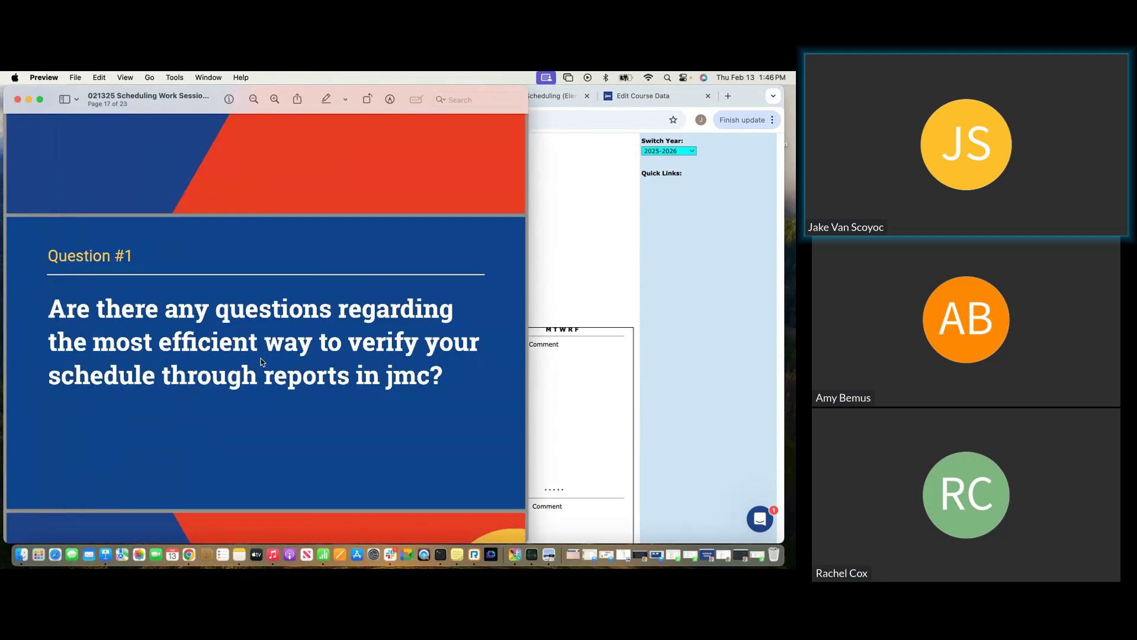
click(668, 336)
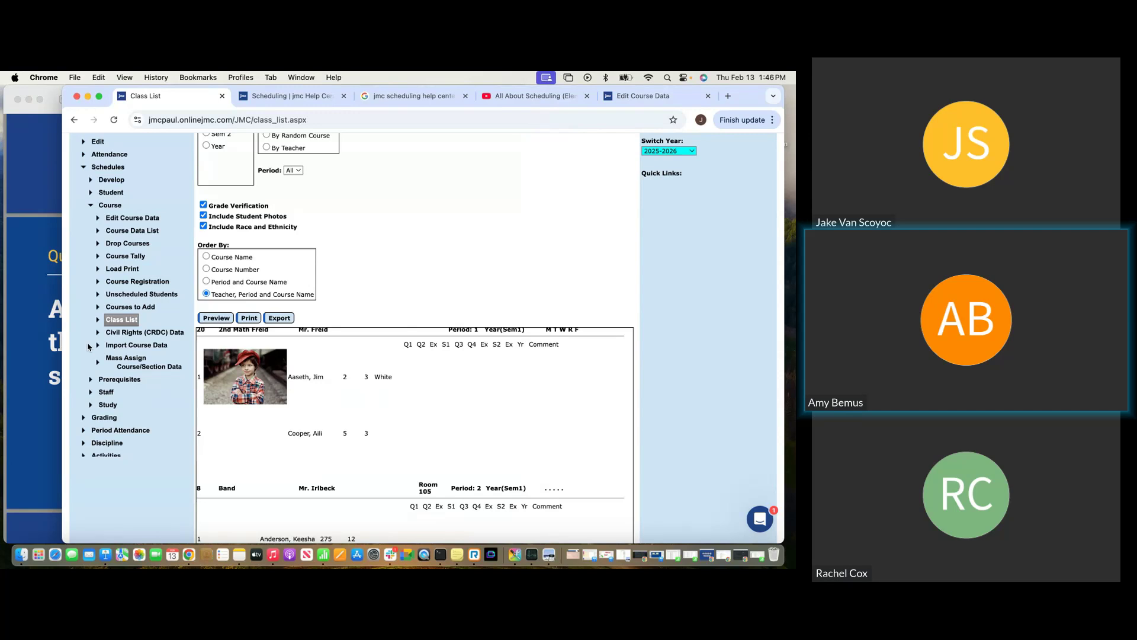
click(34, 341)
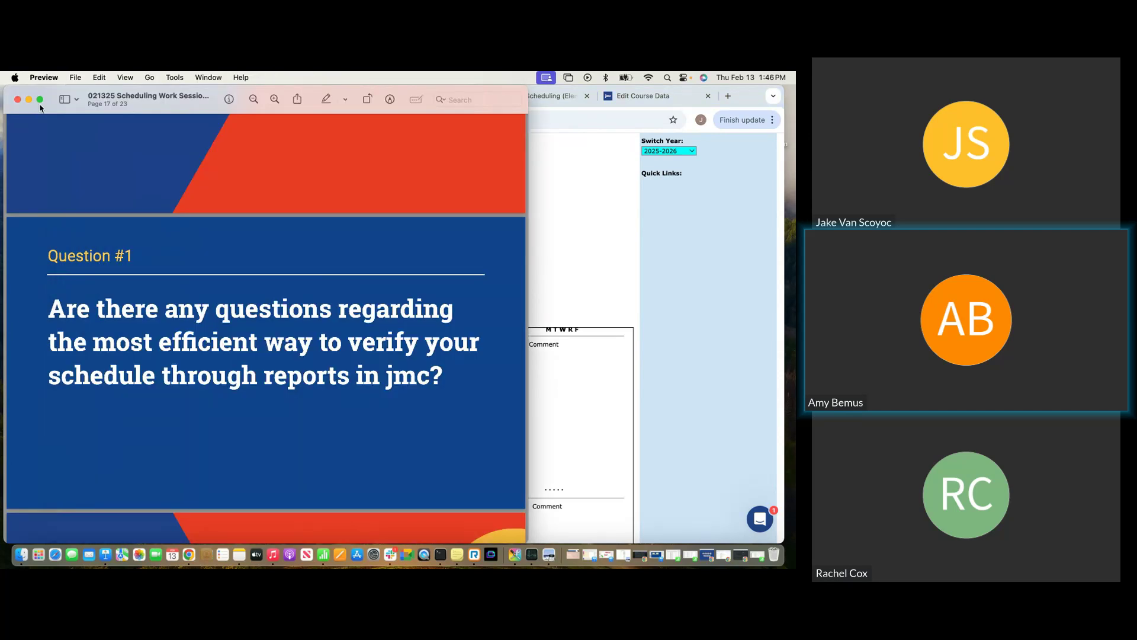
mouse_move(41, 100)
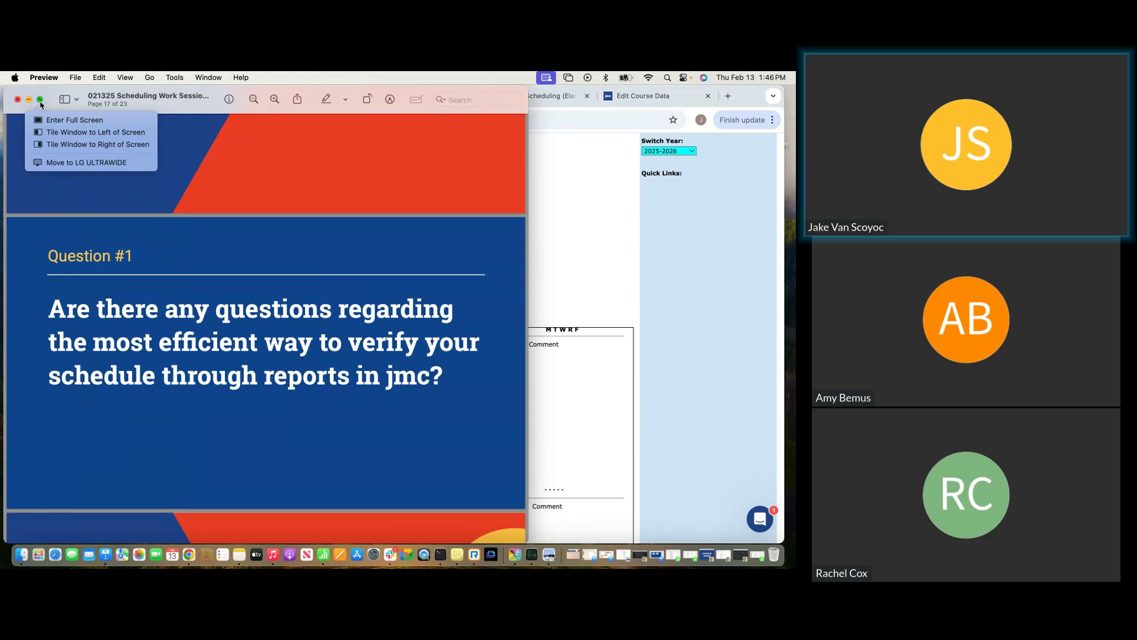
click(40, 99)
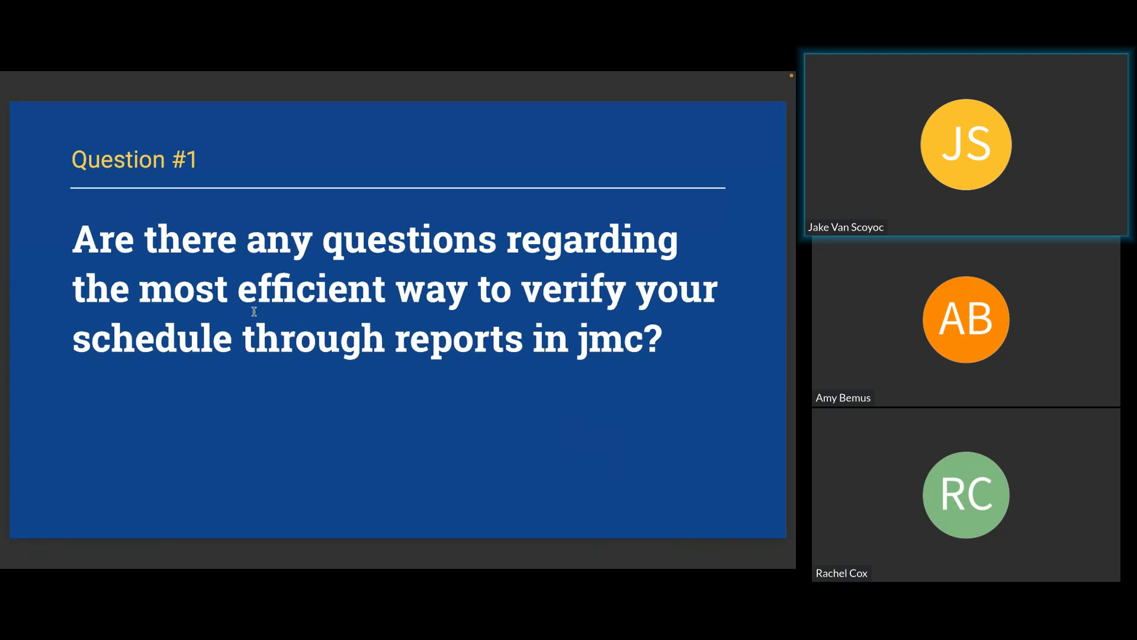
key(Right)
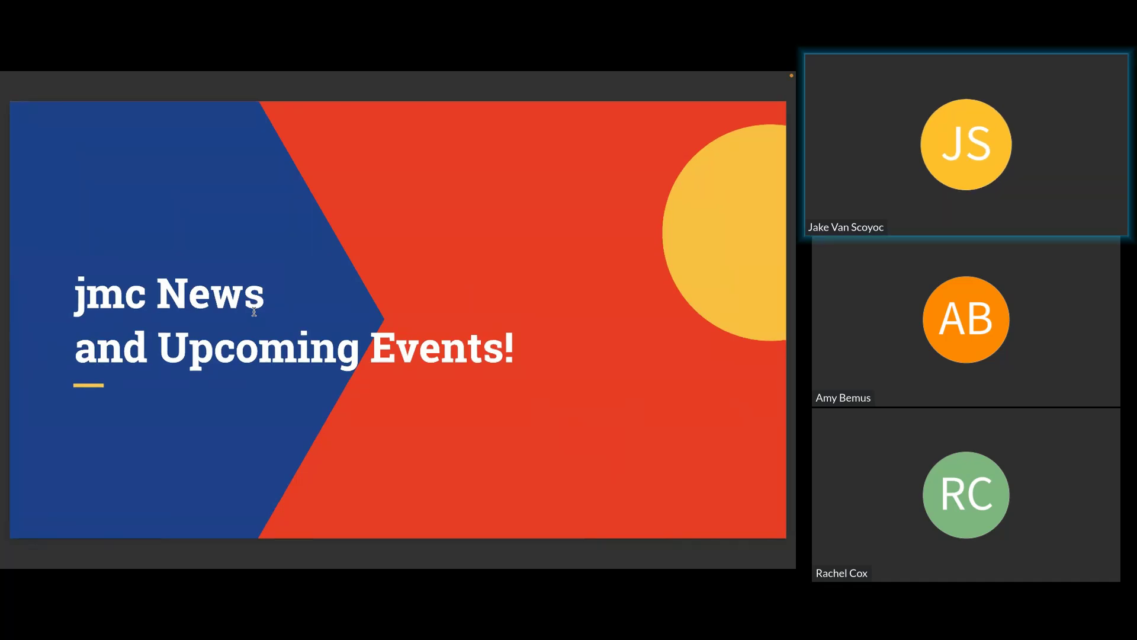
key(Escape)
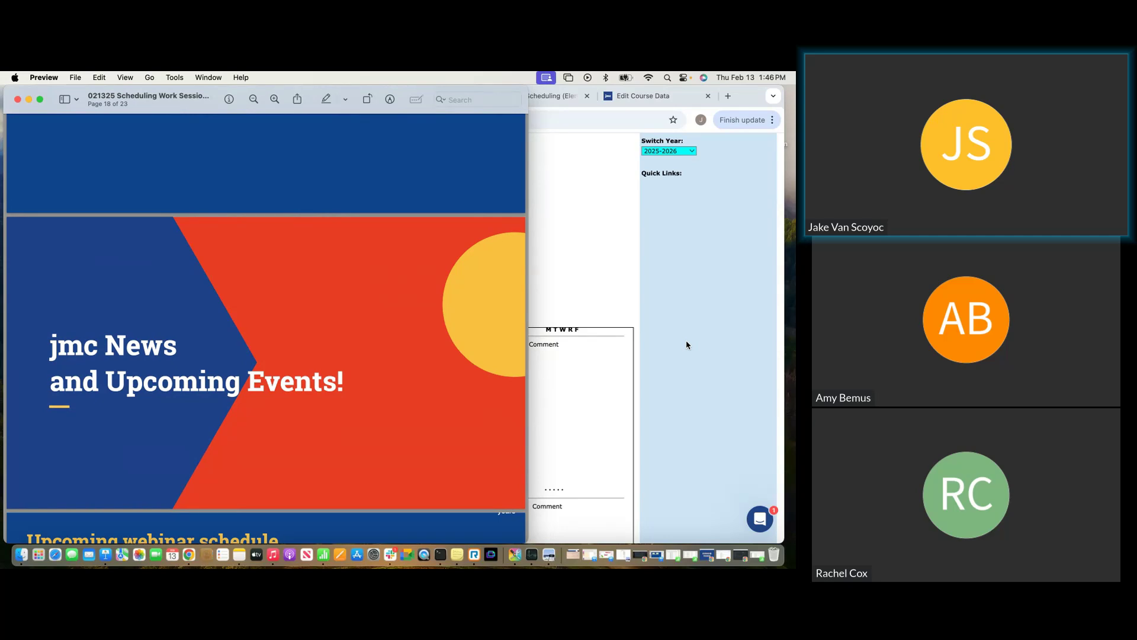
click(685, 345)
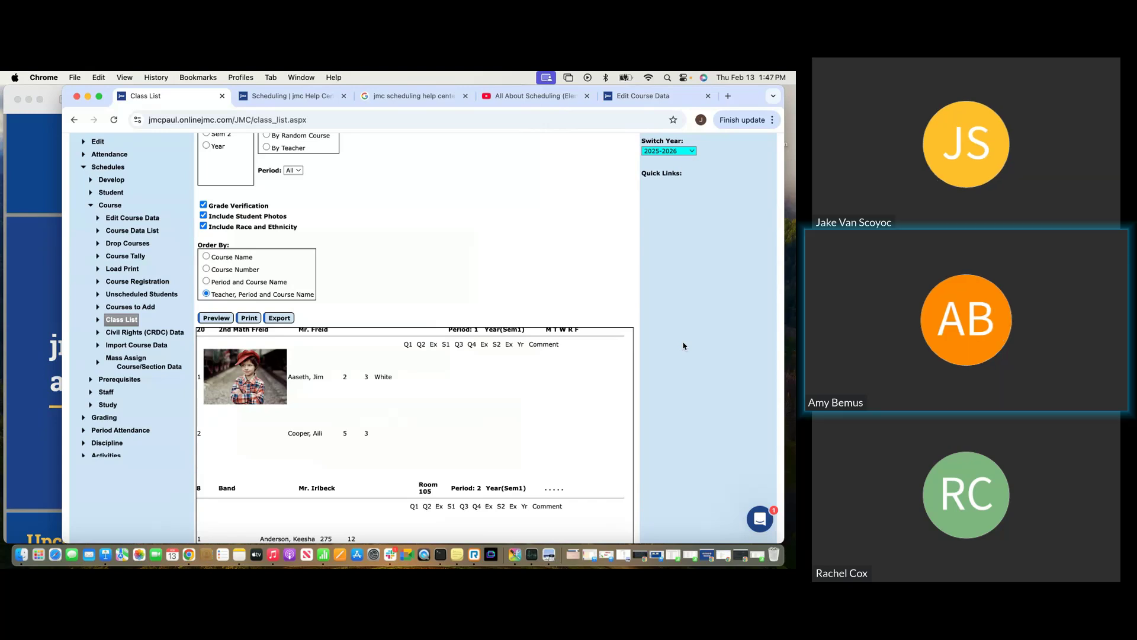
Collapse the Course reports navigation and scroll through the Scheduling help center articles.
click(103, 205)
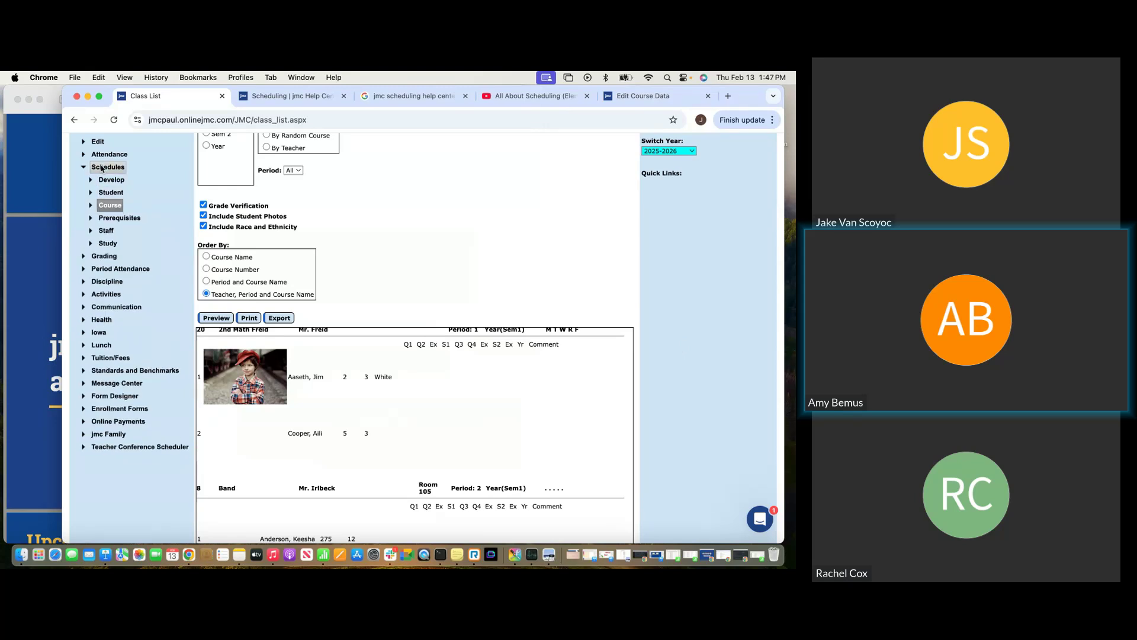
click(258, 98)
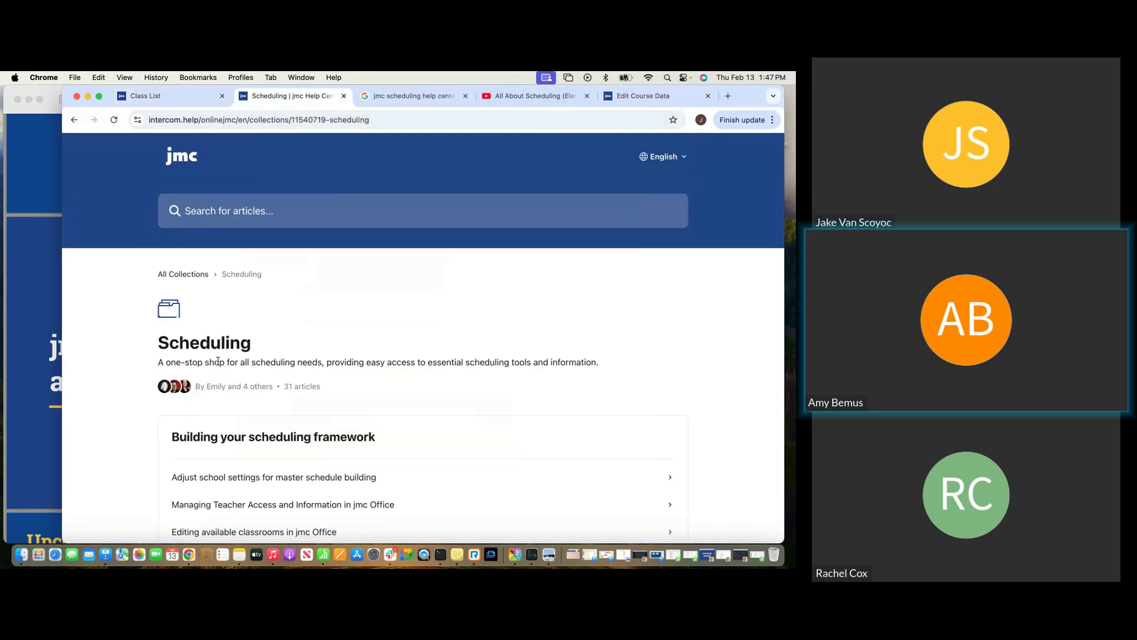
scroll(240, 296, down, 3)
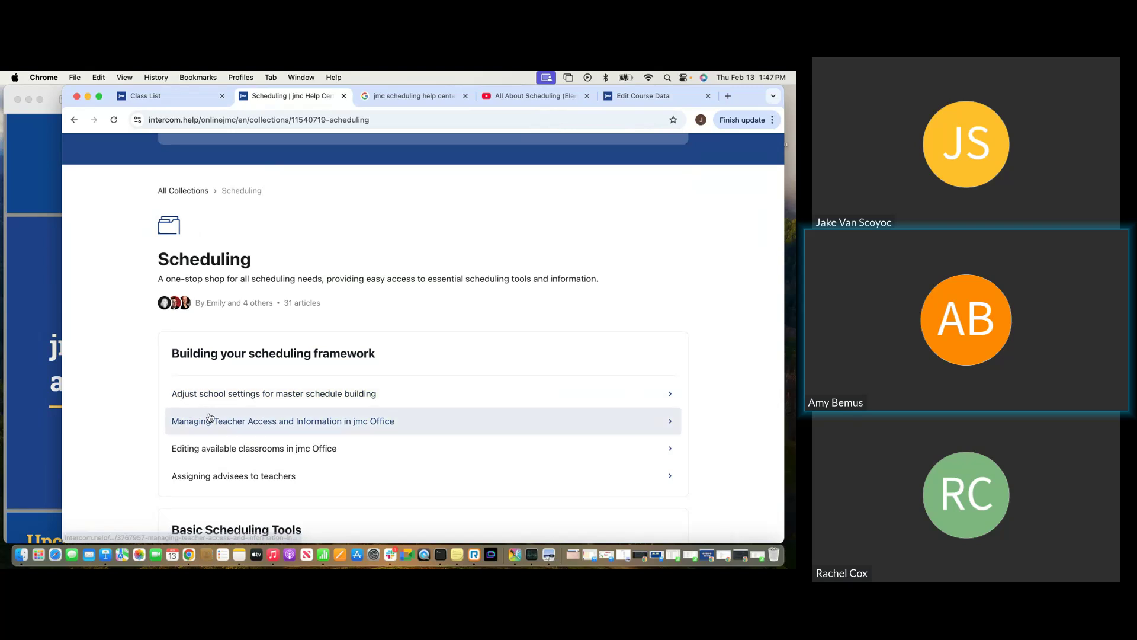
scroll(198, 421, down, 4)
scroll(230, 468, down, 10)
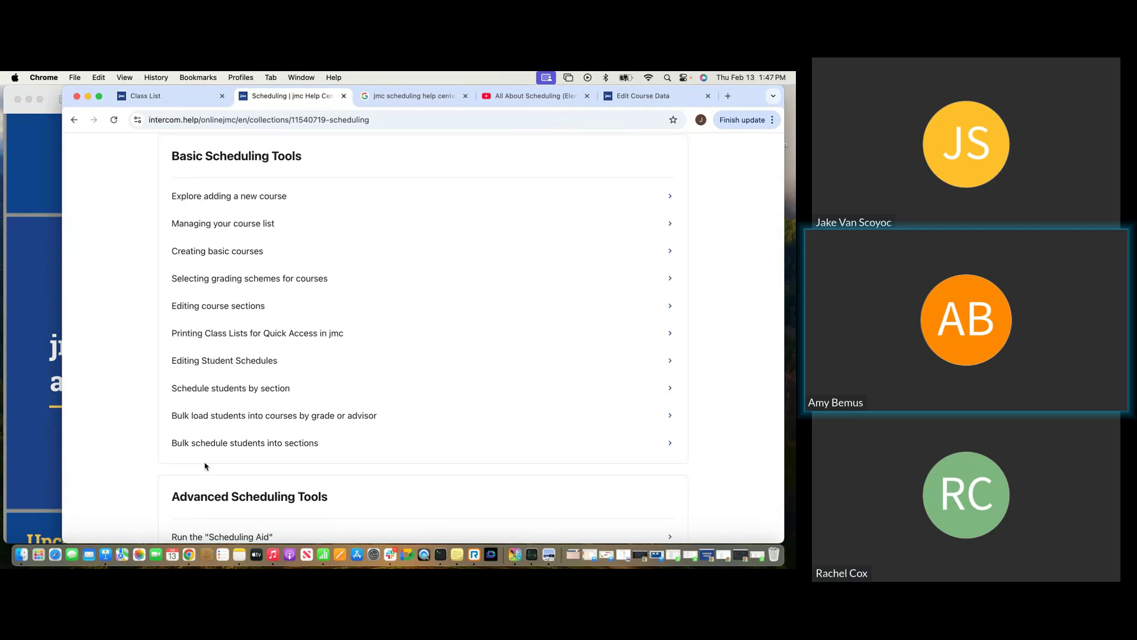
scroll(205, 466, down, 1)
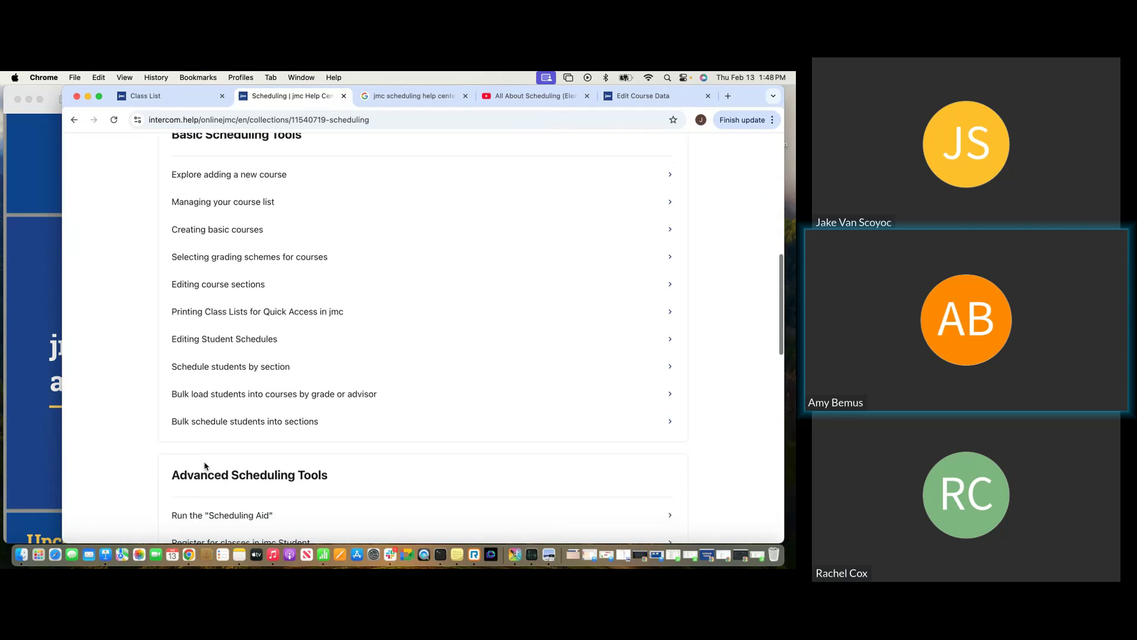
scroll(205, 466, down, 10)
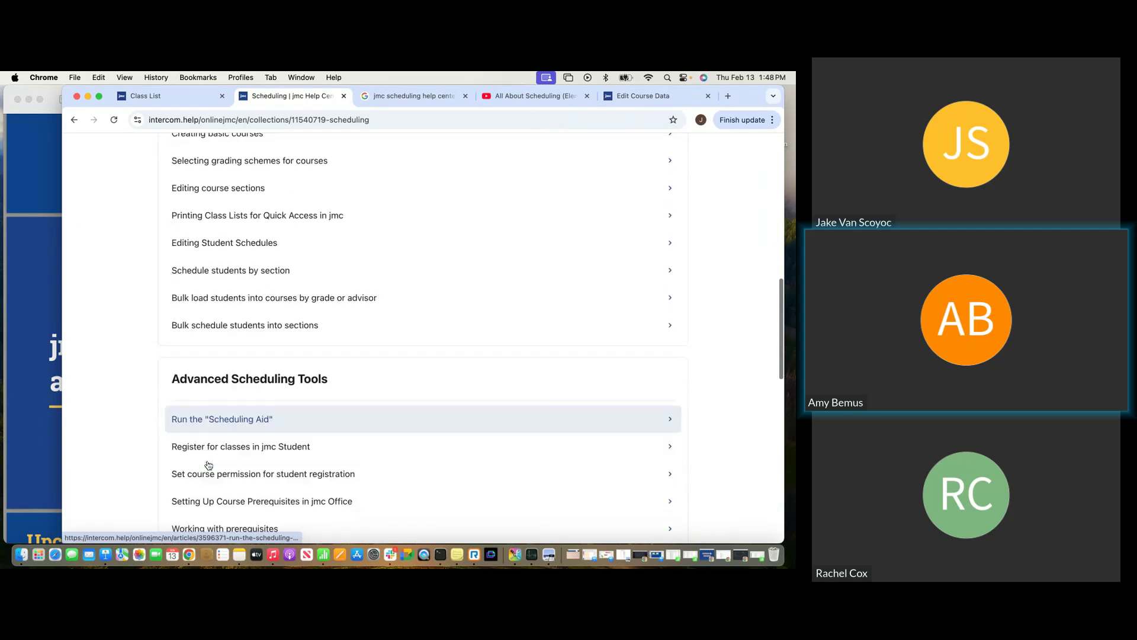
scroll(209, 463, up, 8)
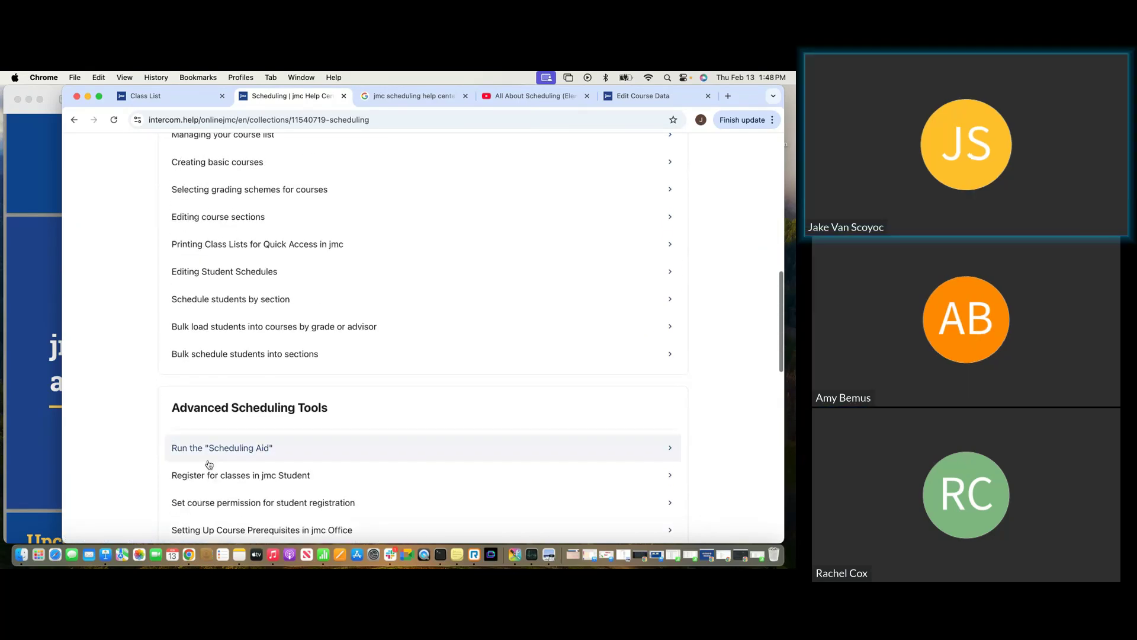
scroll(210, 456, down, 3)
scroll(209, 456, down, 3)
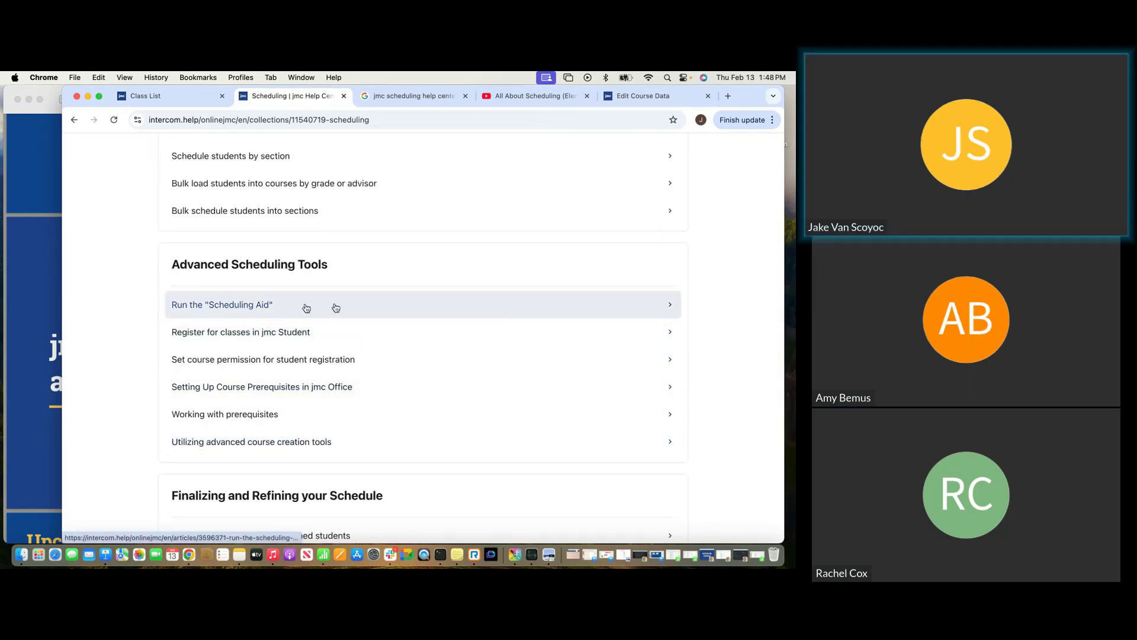
Read the 'Run the Scheduling Aid' article, scroll the collection to Finalizing, and return to the Class List.
click(671, 306)
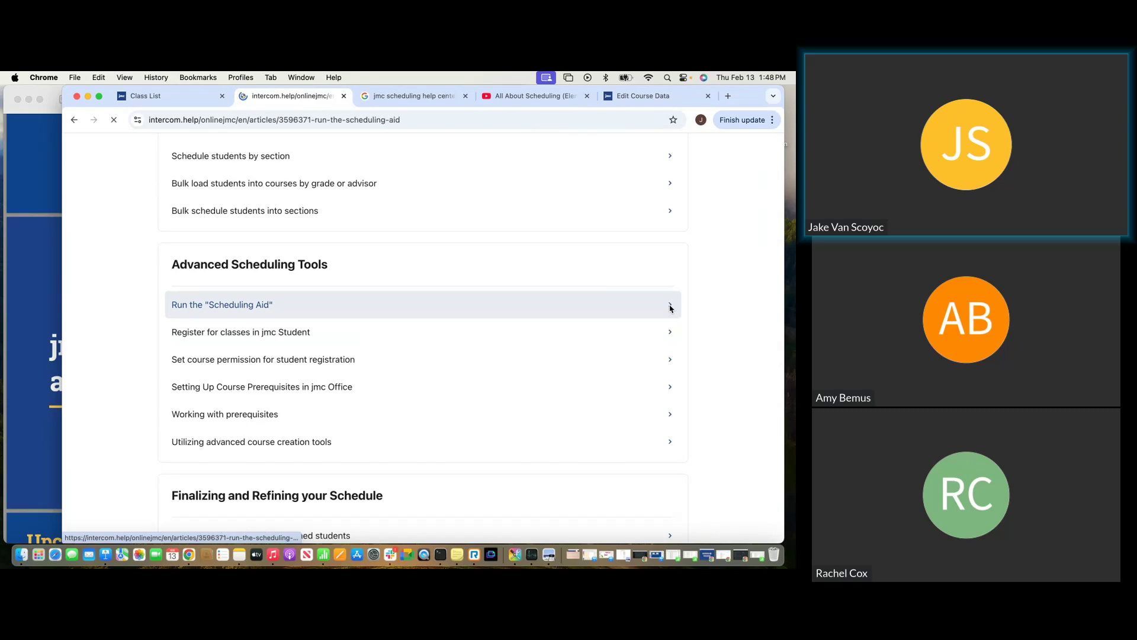
scroll(531, 349, down, 10)
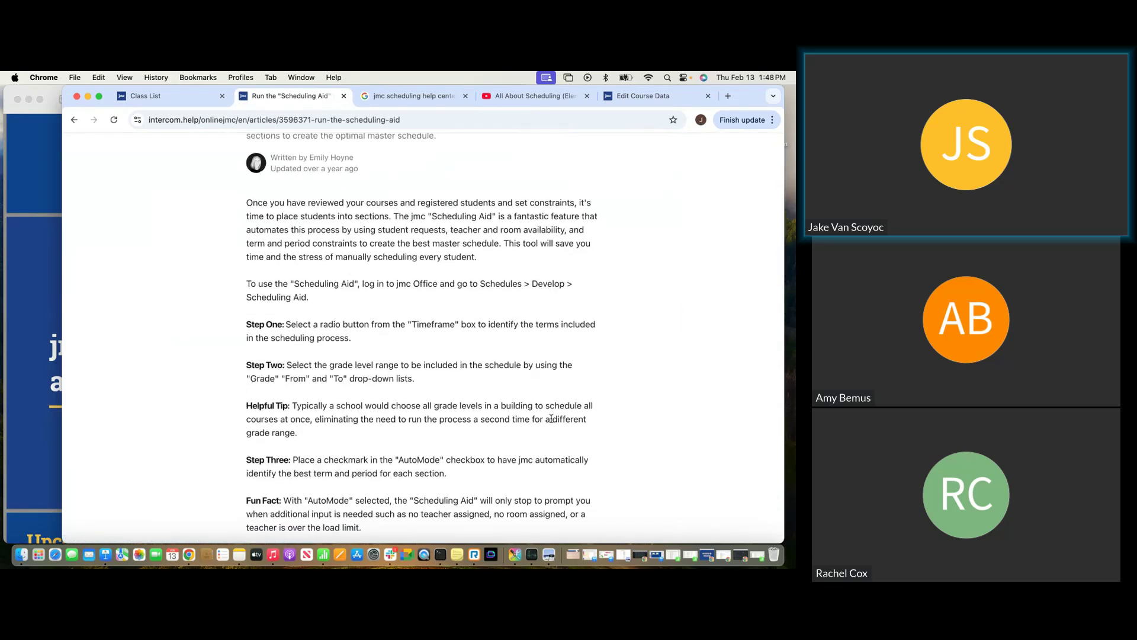
scroll(552, 423, down, 3)
scroll(551, 423, down, 5)
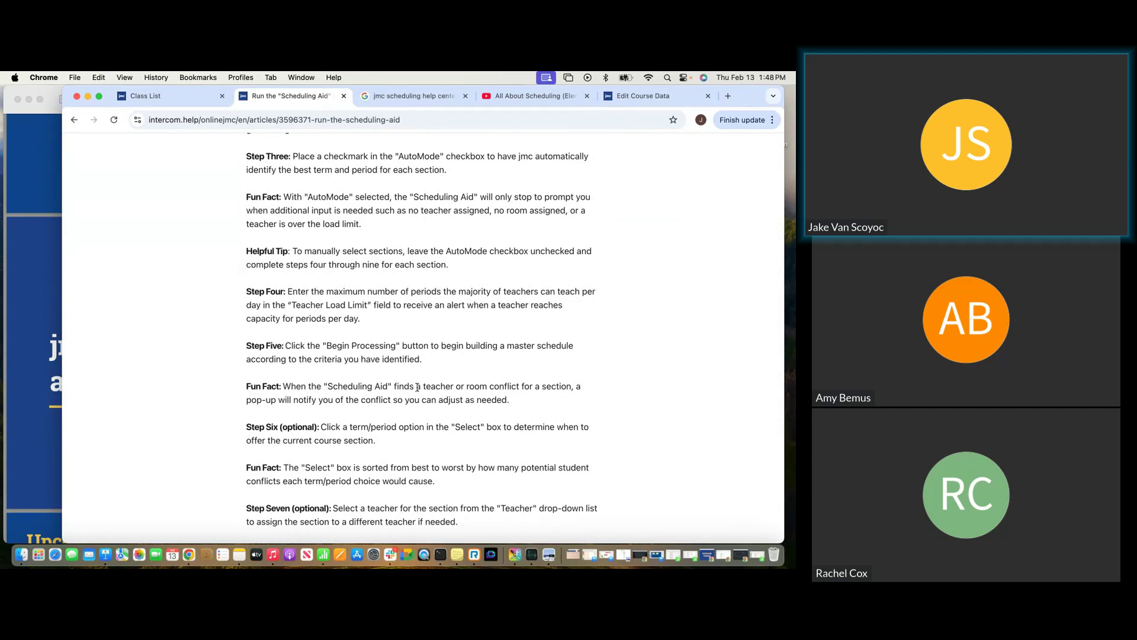
scroll(294, 278, down, 3)
click(74, 120)
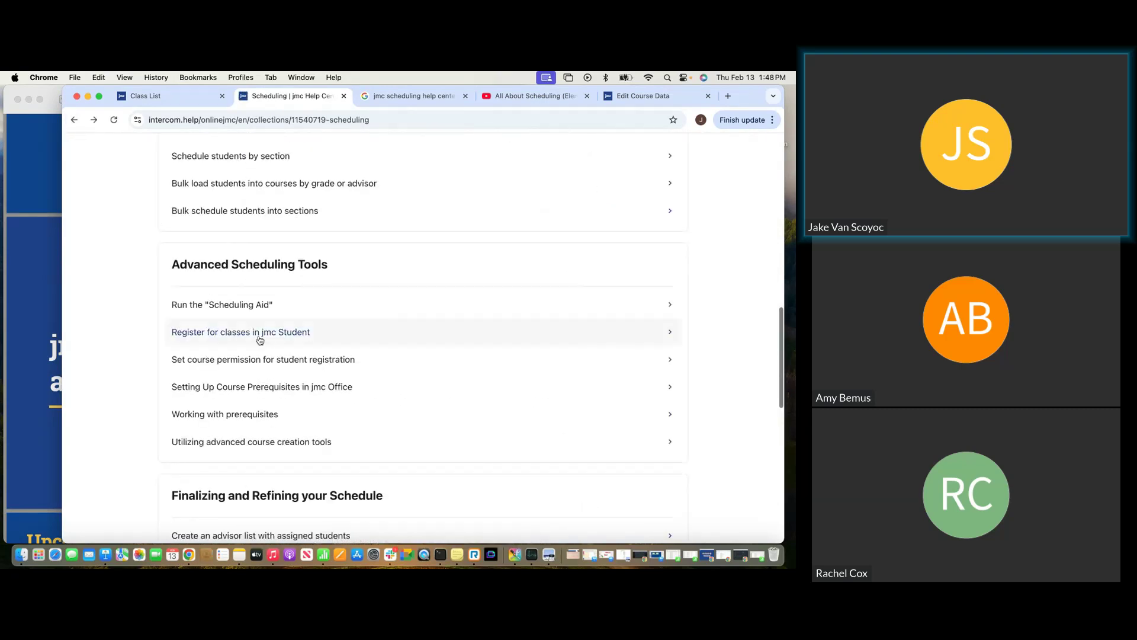
scroll(260, 340, down, 5)
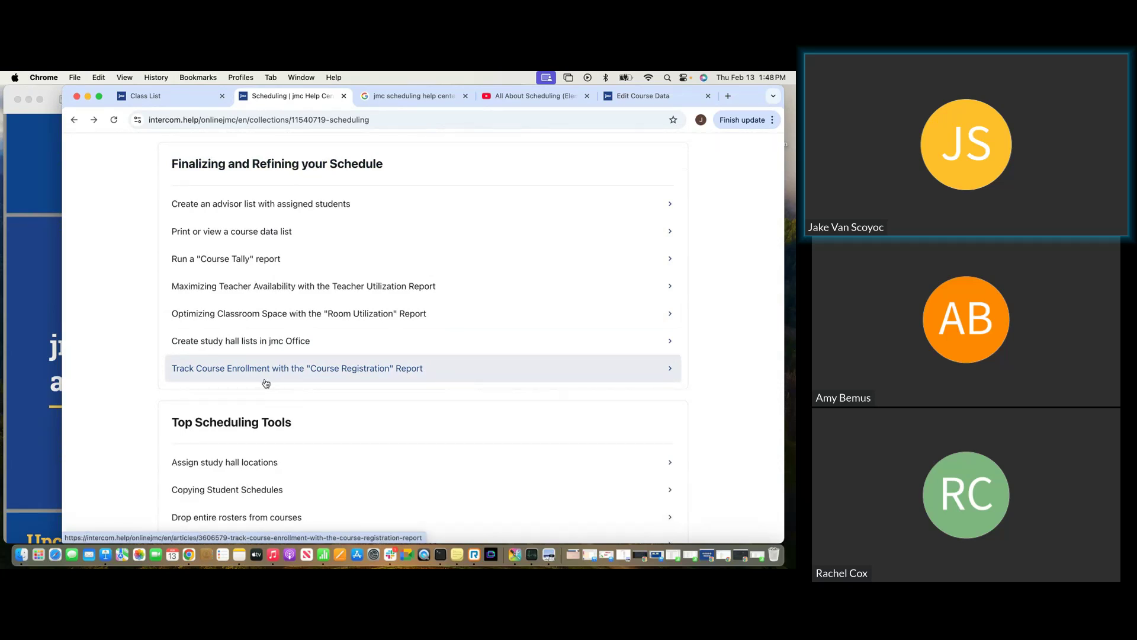
click(180, 100)
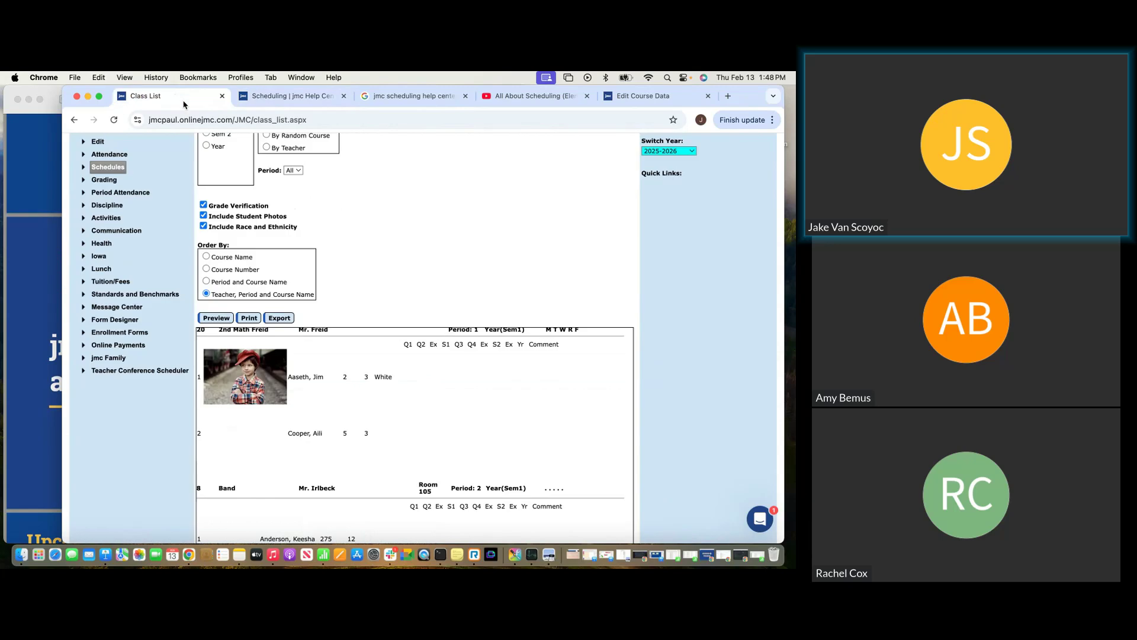
Close the help messenger and load the jmc Office home page listing upcoming scheduling webinars.
click(759, 519)
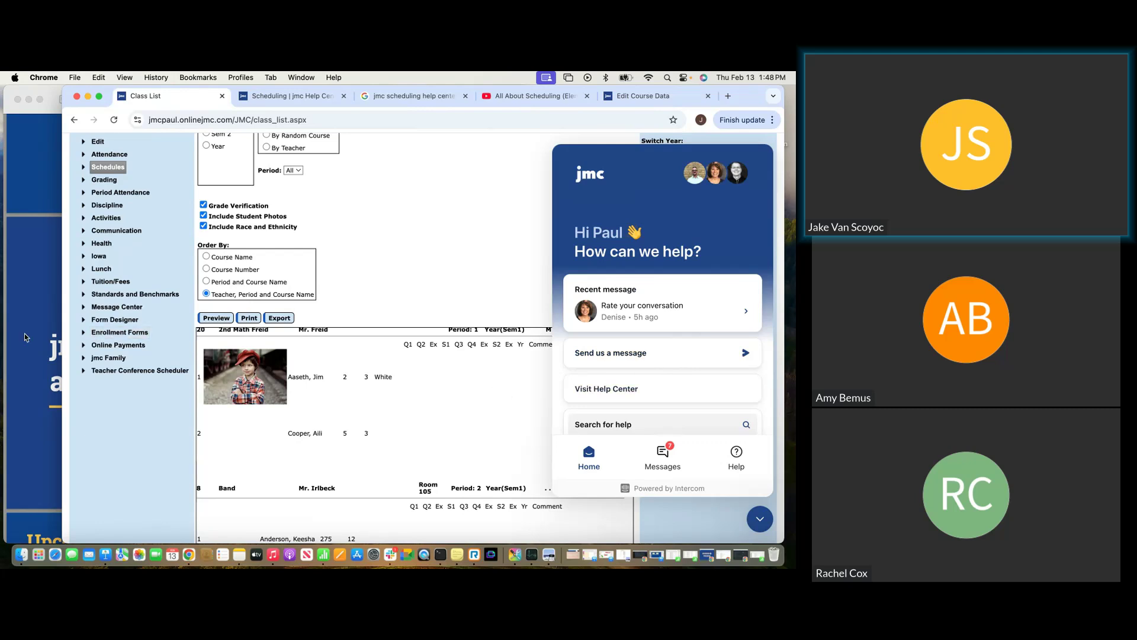
click(45, 320)
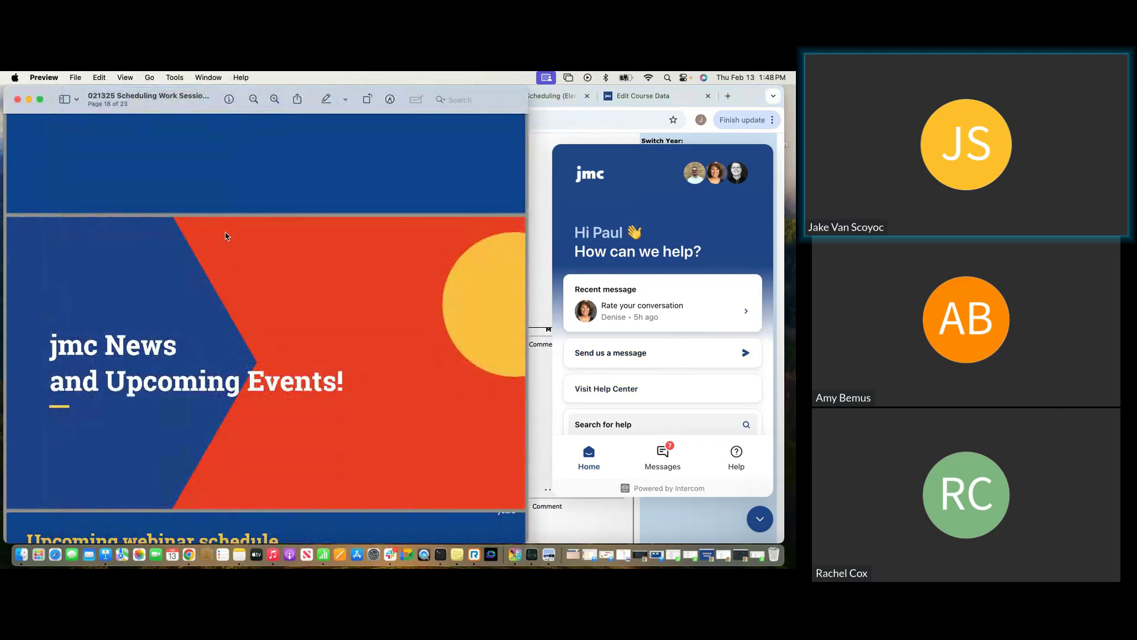
click(598, 139)
click(759, 518)
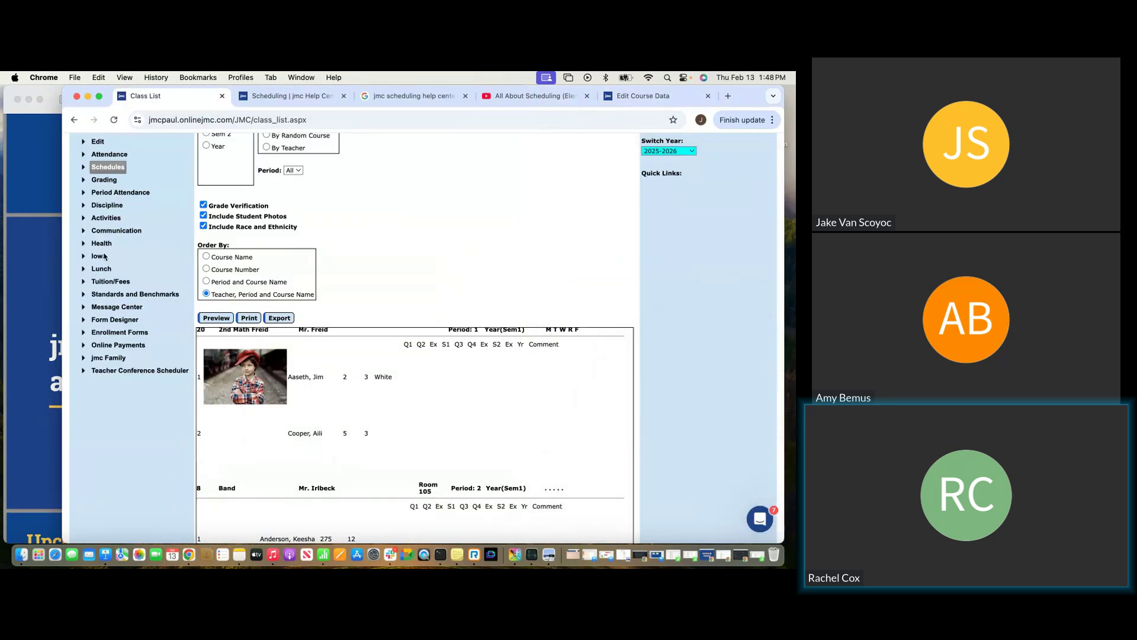
scroll(105, 255, up, 5)
click(88, 186)
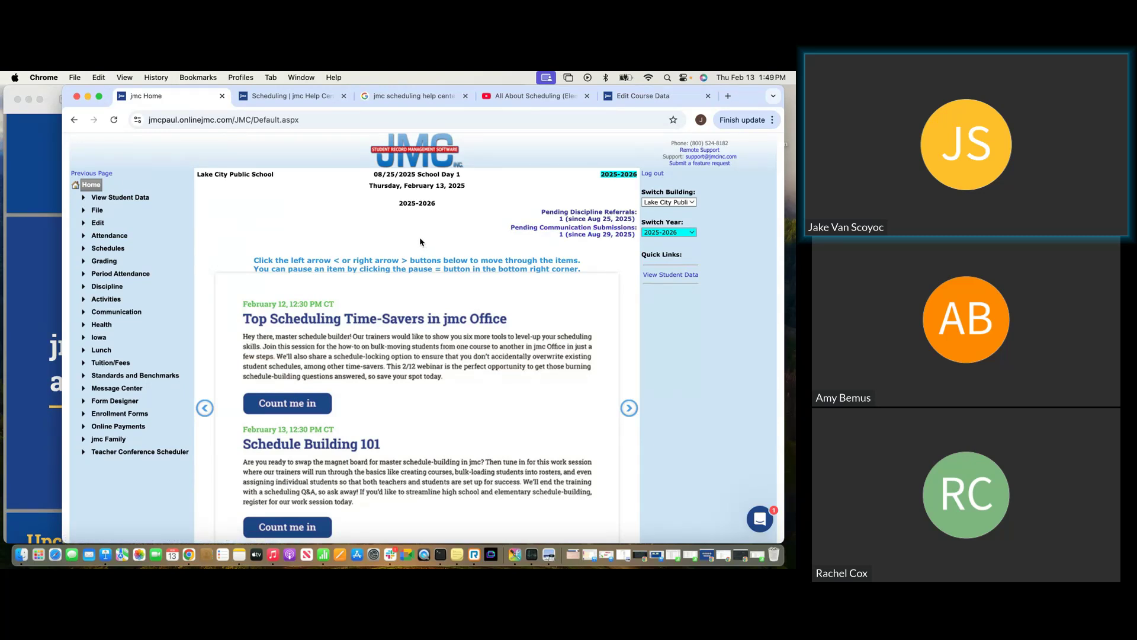
Present the slide deck full screen and advance to the Upcoming webinar schedule slide.
click(37, 240)
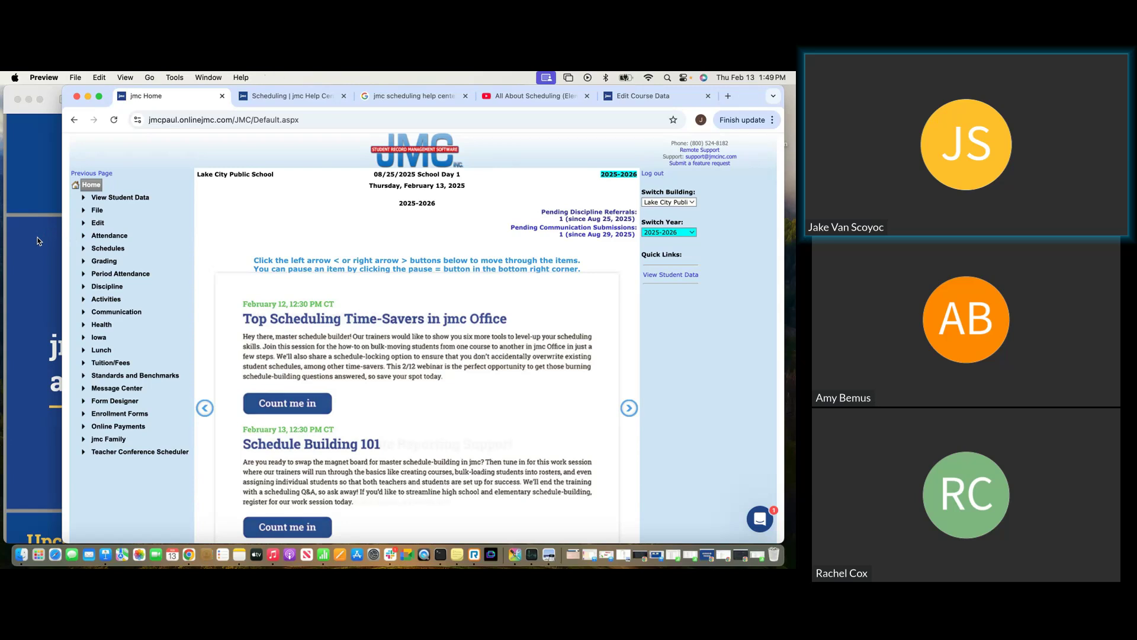
click(40, 100)
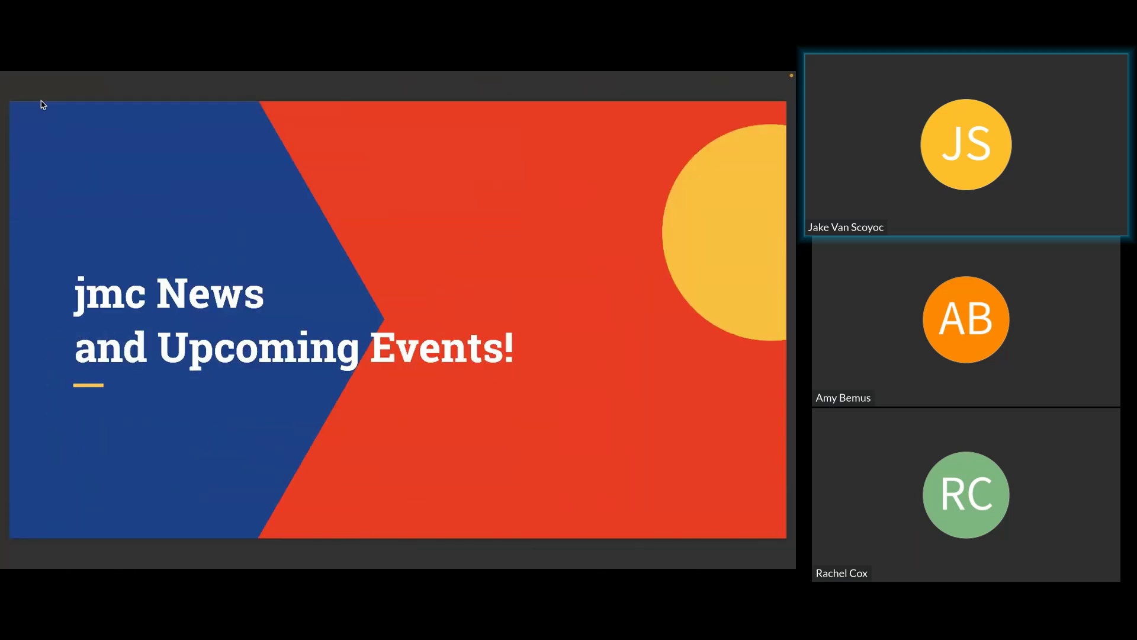
key(Down)
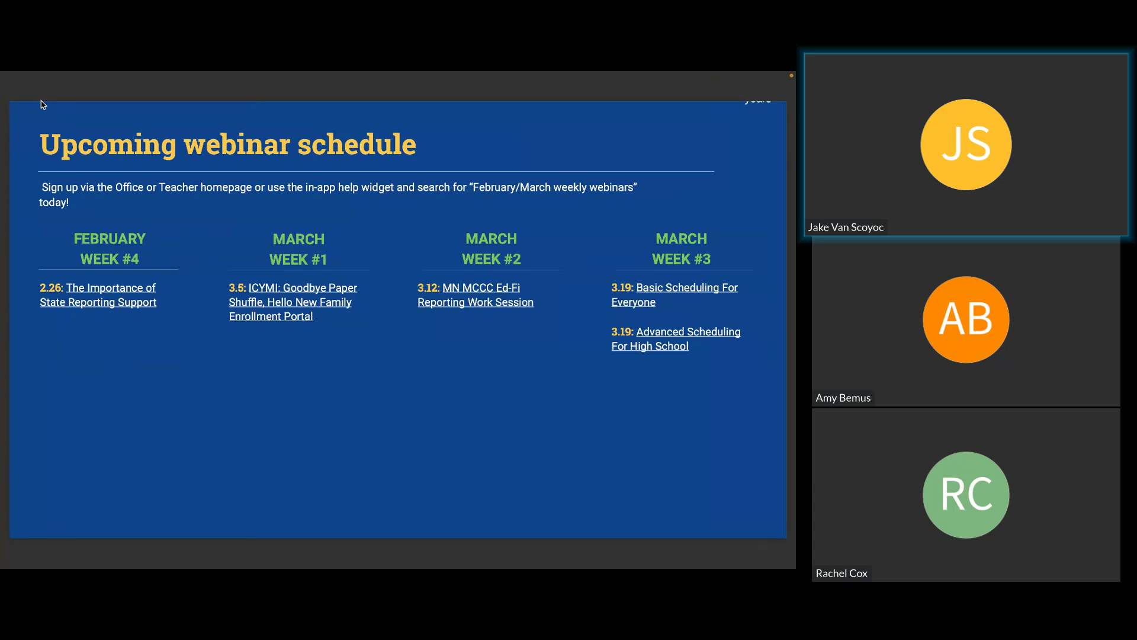